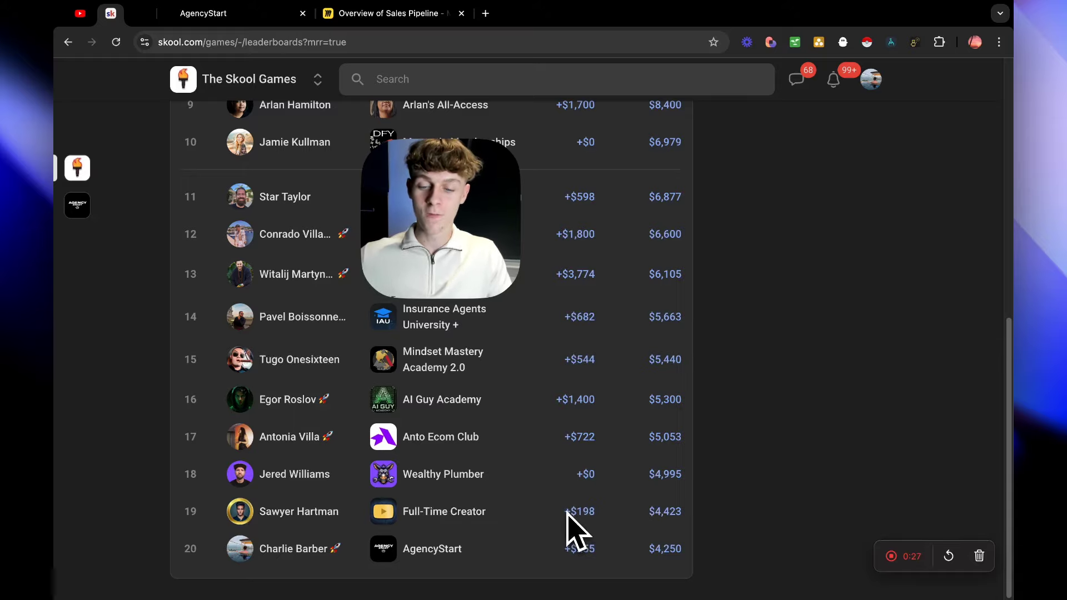
Review the monthly creators leaderboard in The Skool Games from the first ranks down to rank 20.
scroll(581, 537, "up", 9)
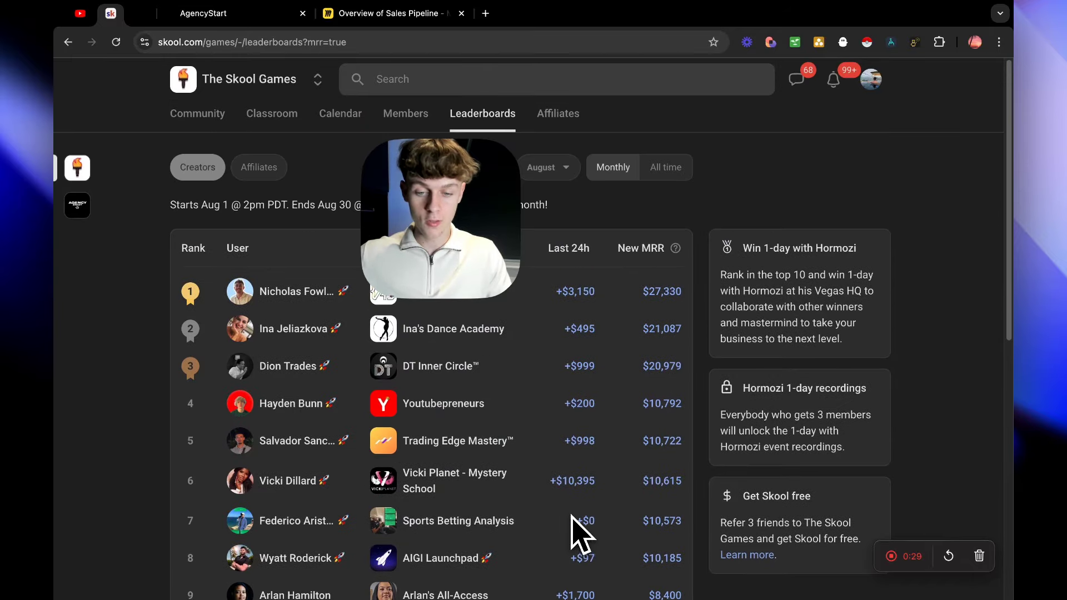
scroll(581, 533, "down", 7)
scroll(581, 533, "down", 1)
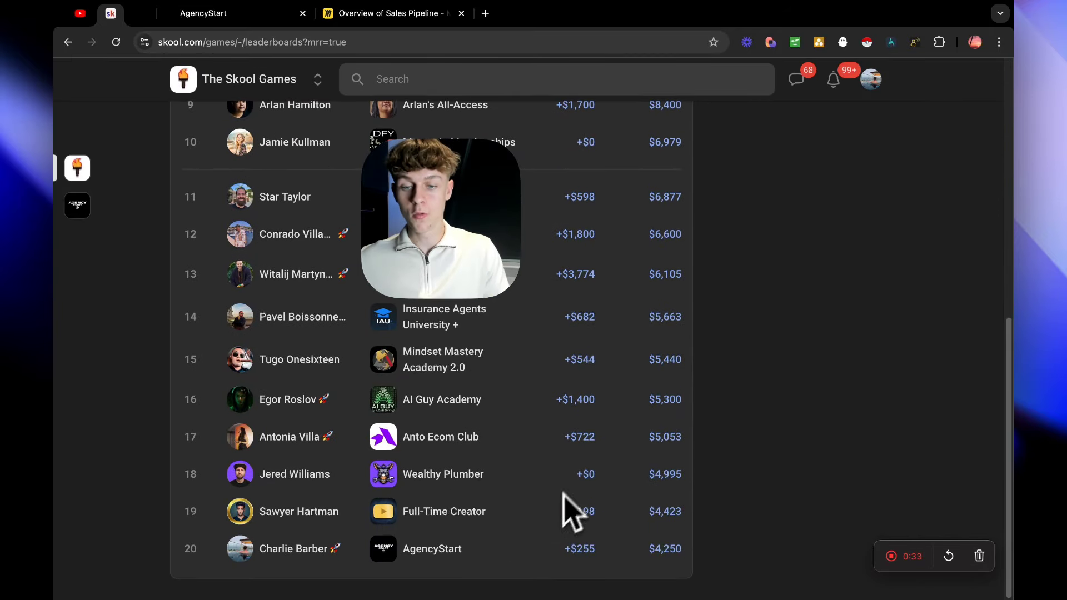
Switch to the Overview of Sales Pipeline board in Miro and bring the lead source boxes into view.
left_click(398, 14)
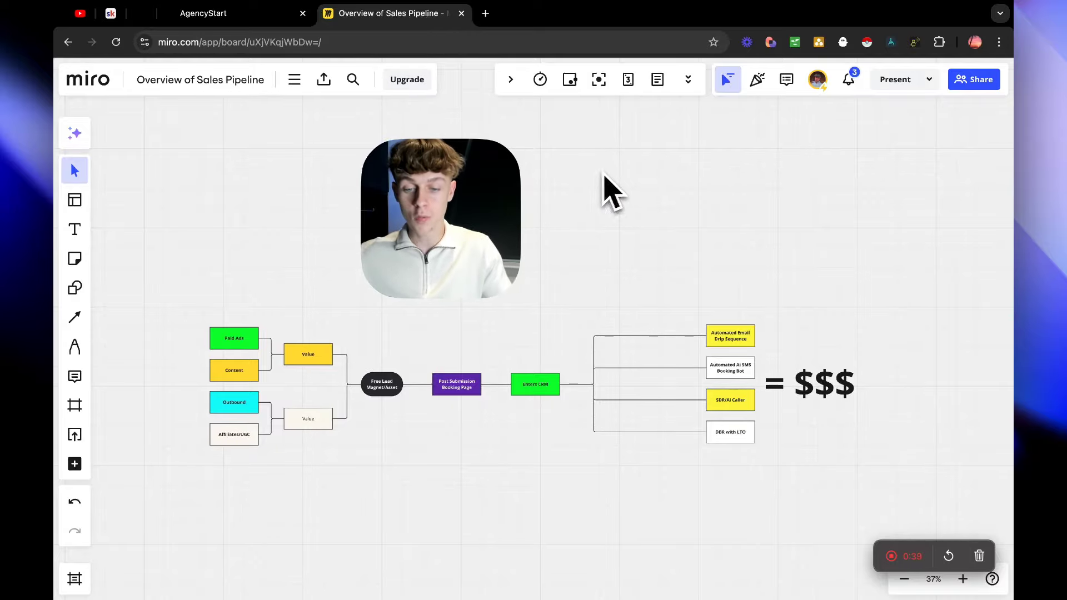
scroll(401, 336, "down", 2)
scroll(378, 335, "up", 4)
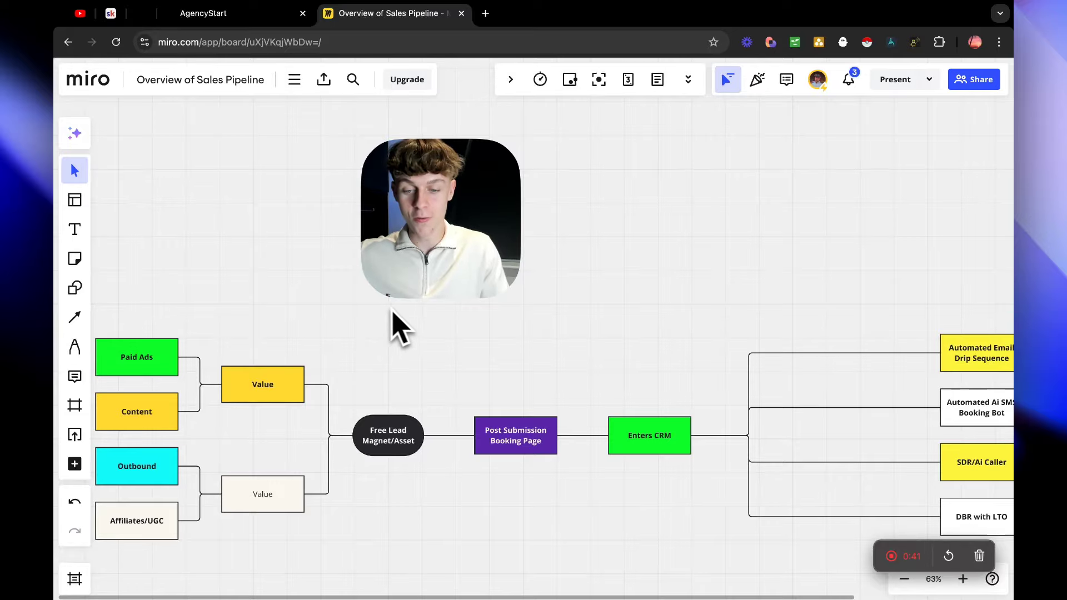
scroll(378, 325, "up", 3)
left_click_drag(278, 281, 950, 525)
left_click(279, 202)
left_click_drag(278, 202, 756, 142)
left_click_drag(404, 206, 314, 189)
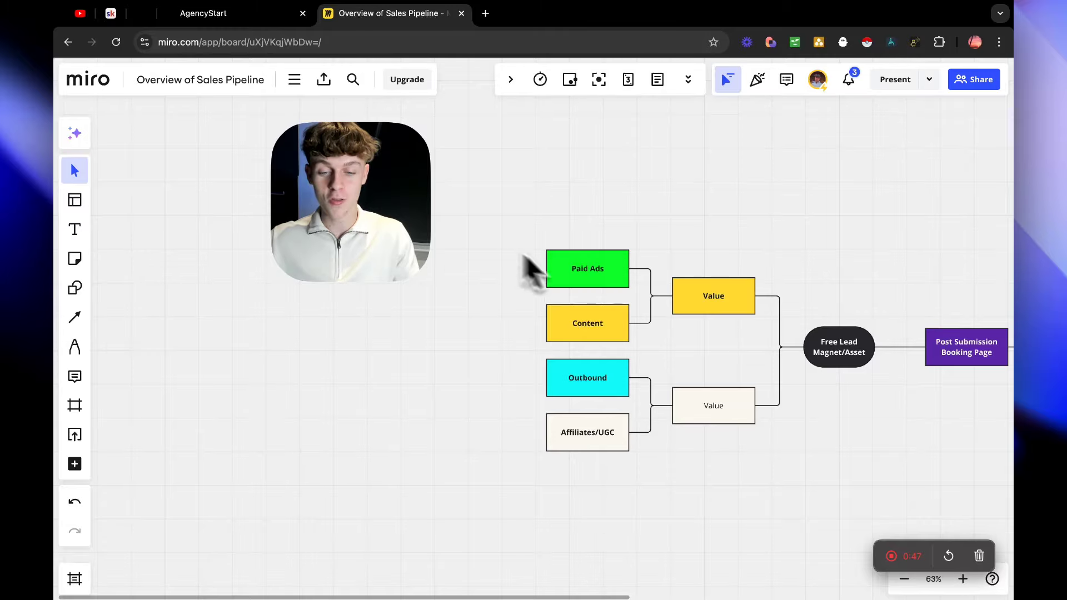
Highlight the Paid Ads box and the Content box one after the other, and clear the selection.
scroll(591, 300, "up", 5)
scroll(528, 239, "down", 1)
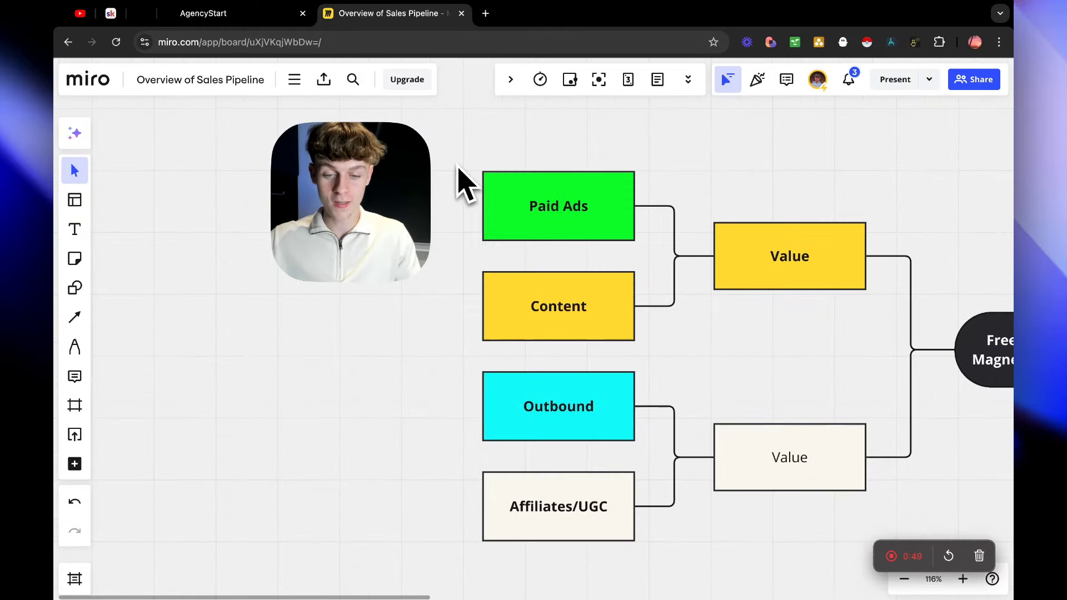
left_click_drag(456, 160, 622, 239)
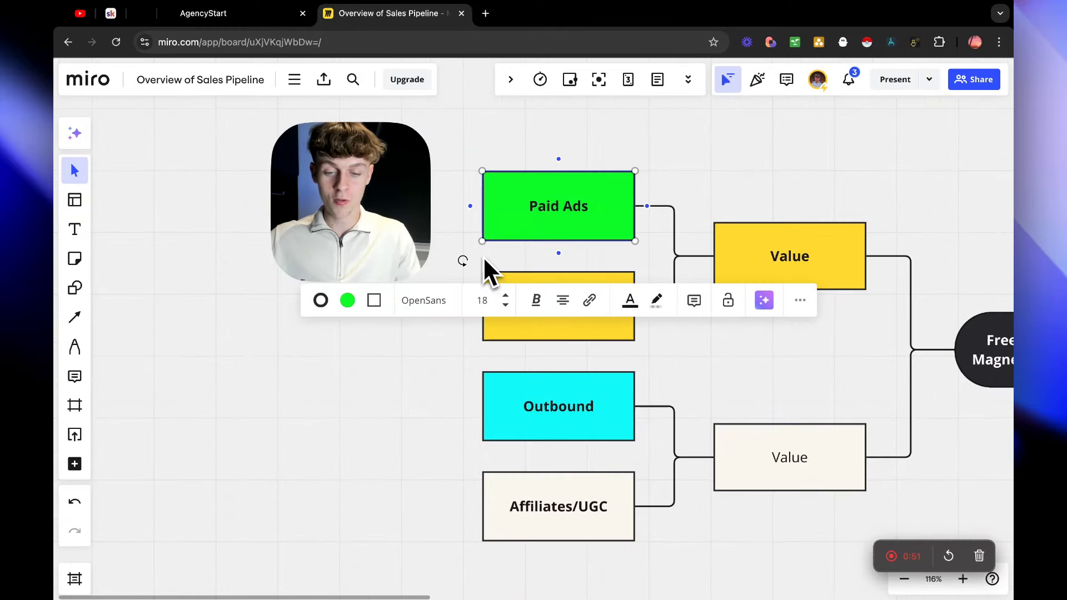
left_click_drag(471, 254, 638, 362)
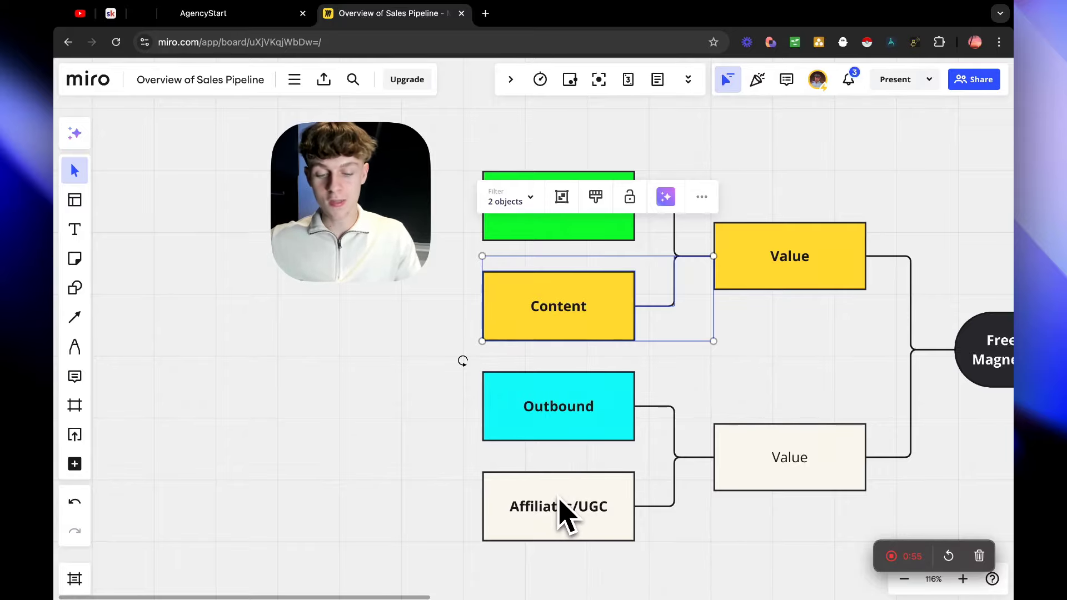
left_click(417, 485)
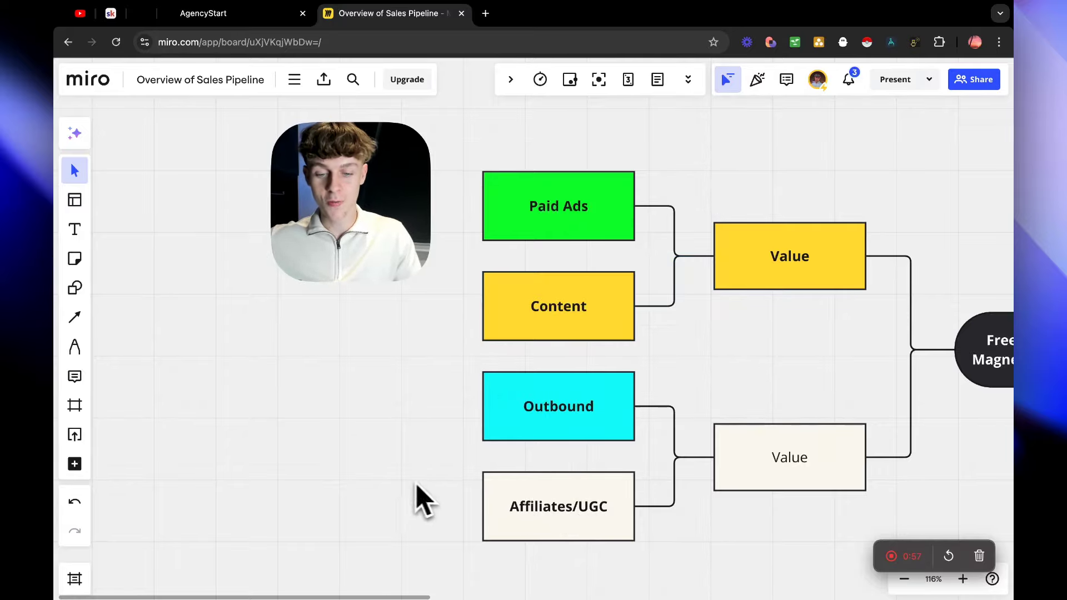
Examine the stages that follow the lead sources, briefly highlighting the downstream part of the pipeline.
scroll(645, 469, "right", 15)
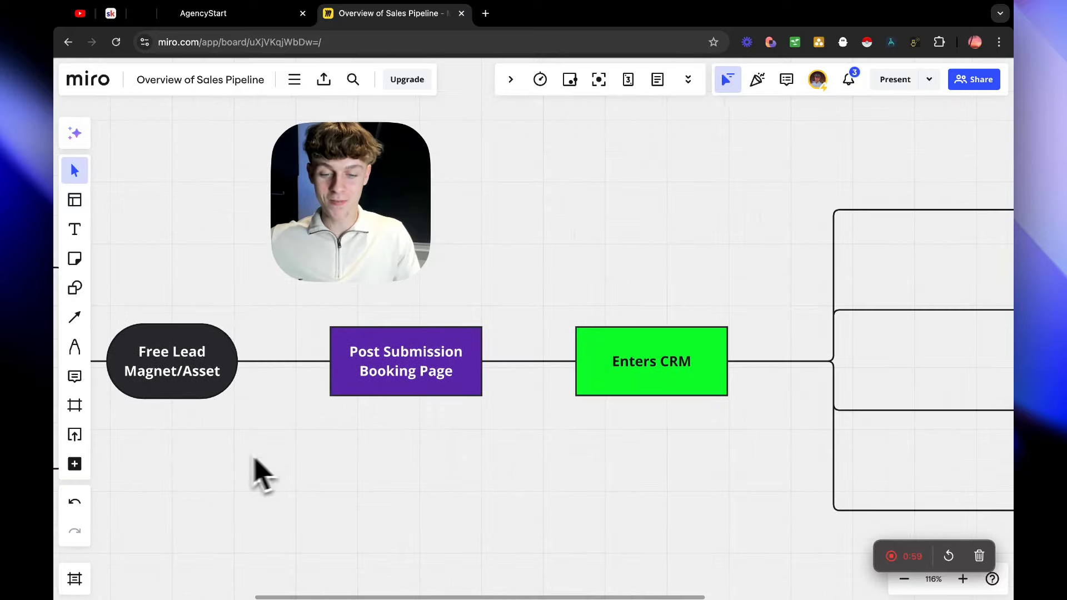
scroll(277, 448, "down", 10)
left_click_drag(218, 340, 732, 472)
left_click(685, 482)
scroll(524, 514, "left", 10)
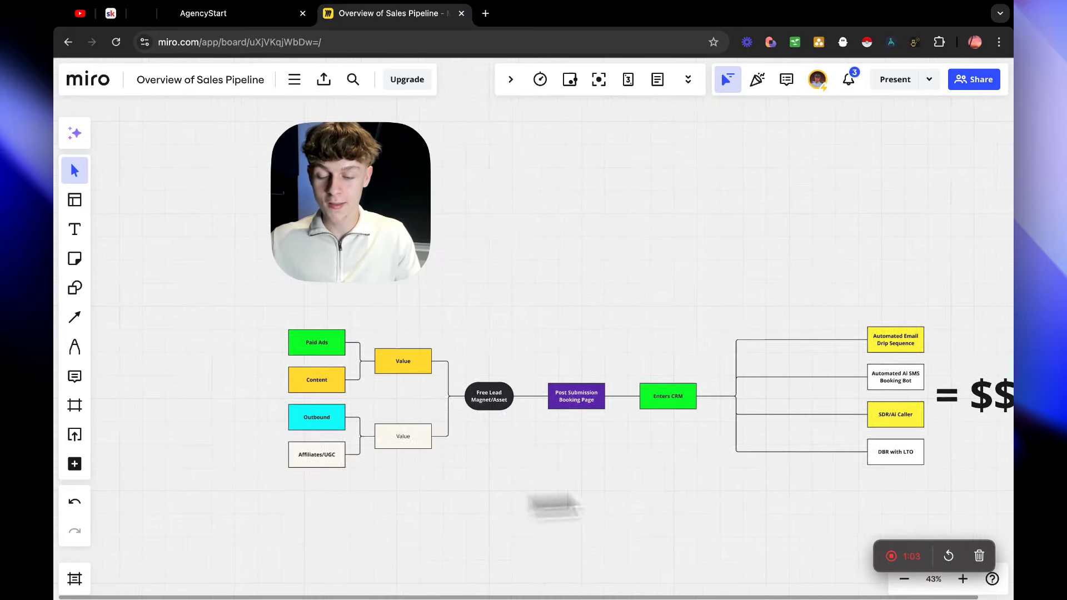
Highlight the column of lead source boxes at the start of the pipeline and deselect it.
scroll(662, 490, "left", 5)
left_click_drag(509, 264, 623, 434)
left_click(634, 445)
scroll(633, 445, "right", 6)
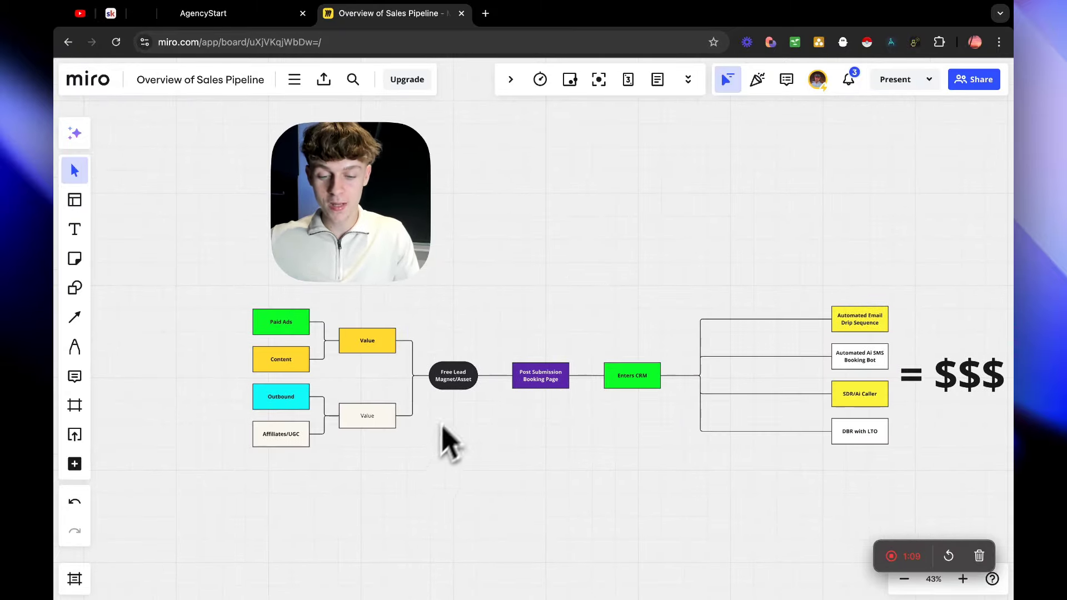
Zoom in on the Free Lead Magnet/Asset shape, highlight it and clear the selection.
scroll(454, 384, "up", 5)
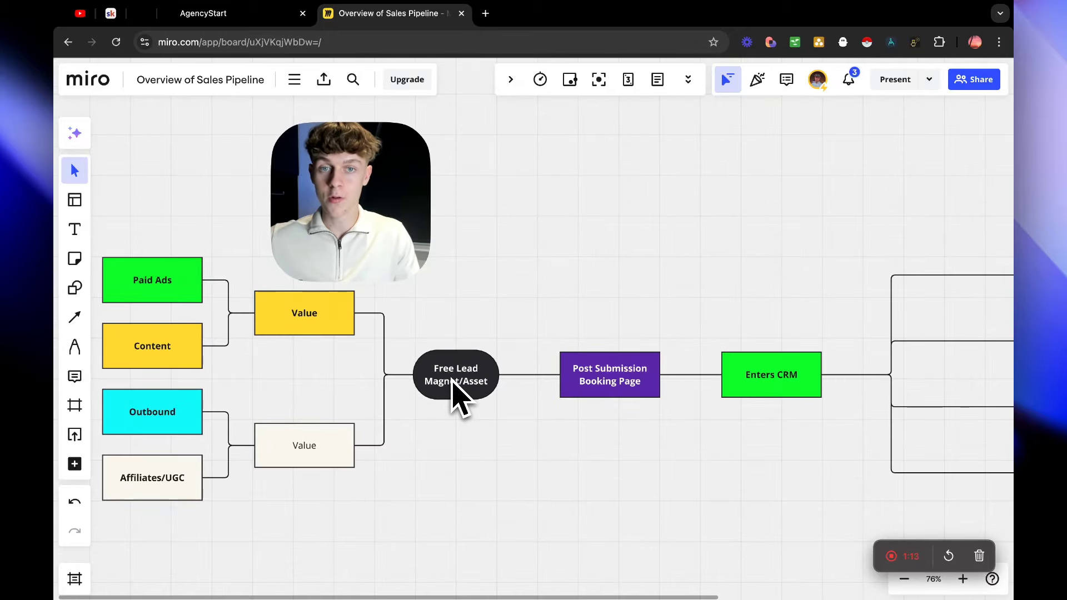
left_click_drag(407, 330, 517, 439)
left_click(612, 433)
Highlight the Post Submission Booking Page box and the Enters CRM box in turn, deselecting each.
left_click_drag(538, 331, 665, 404)
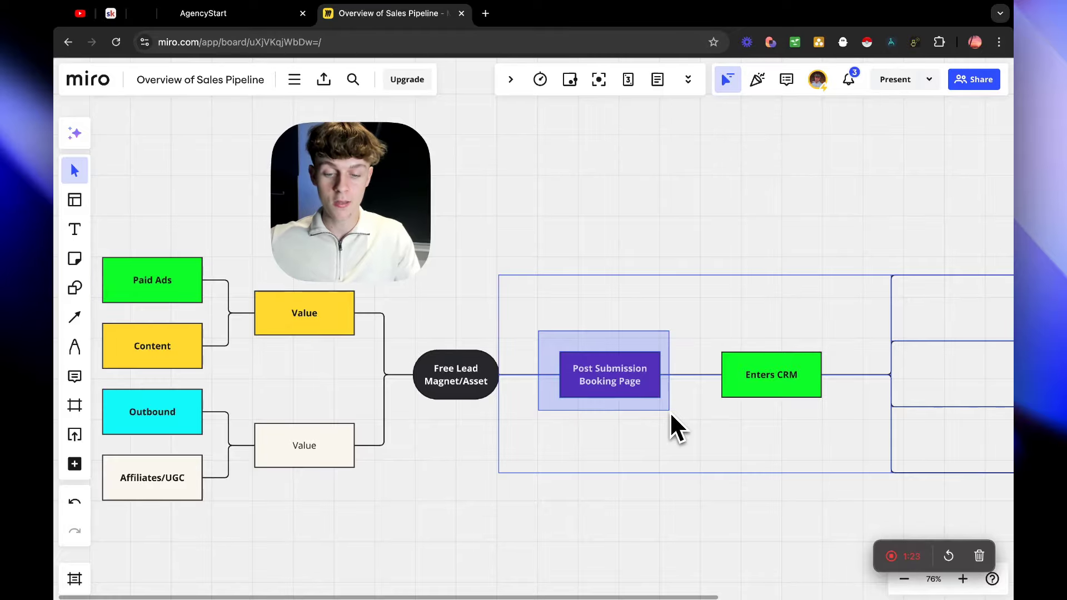
left_click_drag(669, 411, 669, 412)
left_click(671, 414)
scroll(701, 418, "right", 3)
left_click_drag(547, 314, 675, 407)
left_click(698, 436)
Highlight the follow-up boxes after the CRM stage, including Automated Email Drip Sequence, Automated Ai SMS Booking Bot and SDR/Ai Caller, and deselect them.
scroll(698, 436, "right", 6)
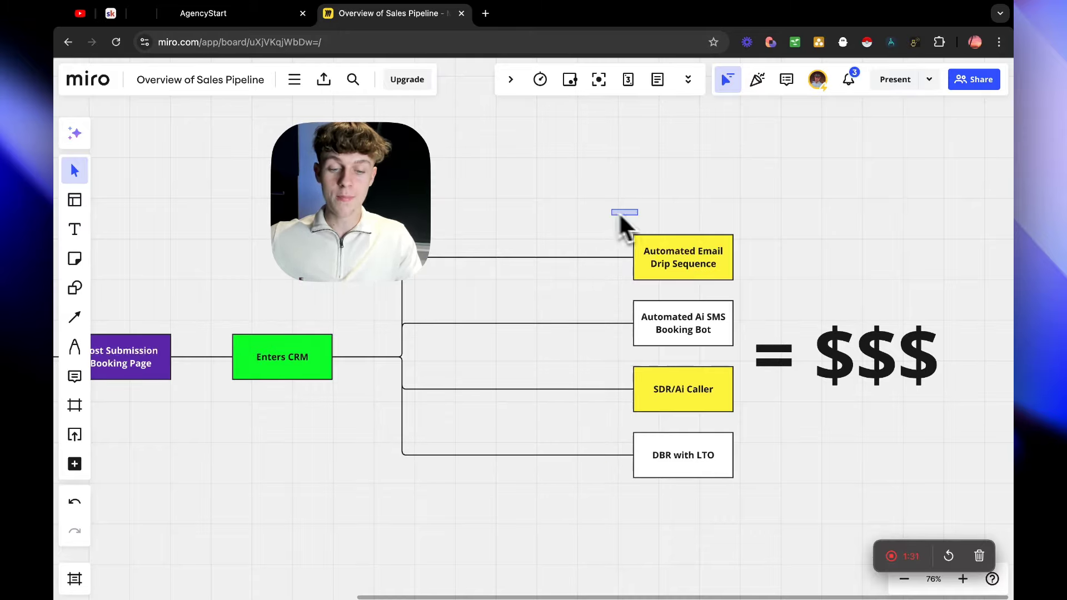
left_click_drag(621, 218, 745, 291)
left_click_drag(604, 288, 750, 368)
left_click(775, 398)
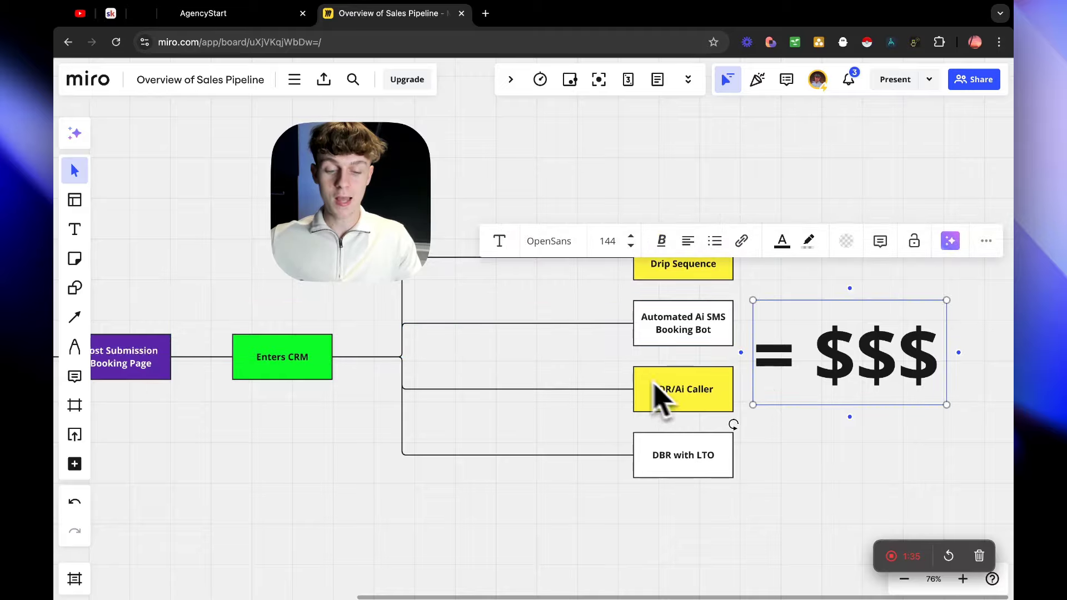
left_click_drag(627, 361, 731, 418)
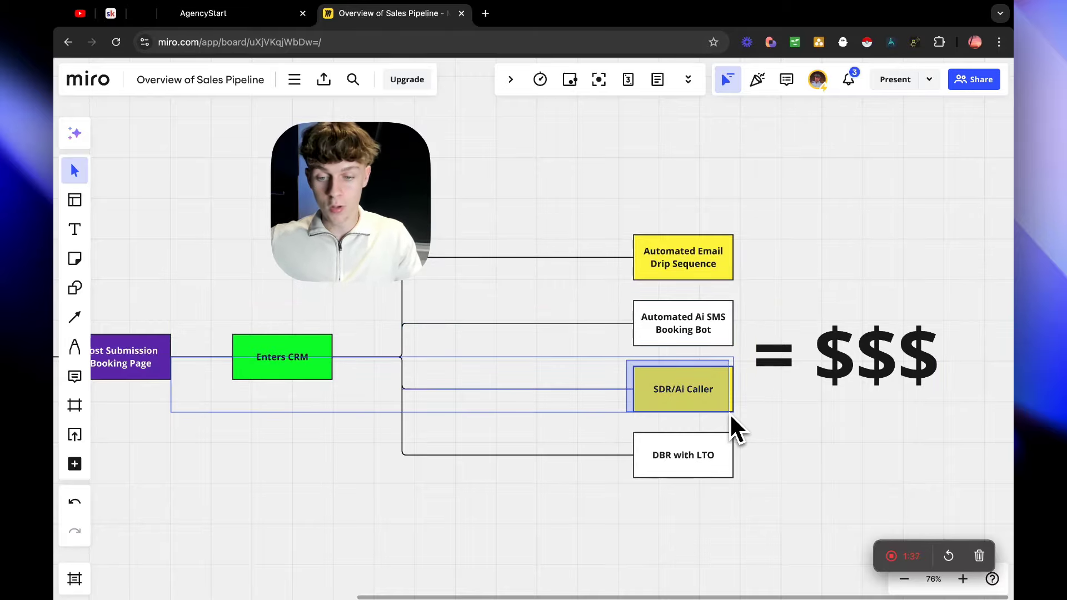
left_click_drag(737, 428, 595, 235)
left_click(769, 443)
left_click(814, 453)
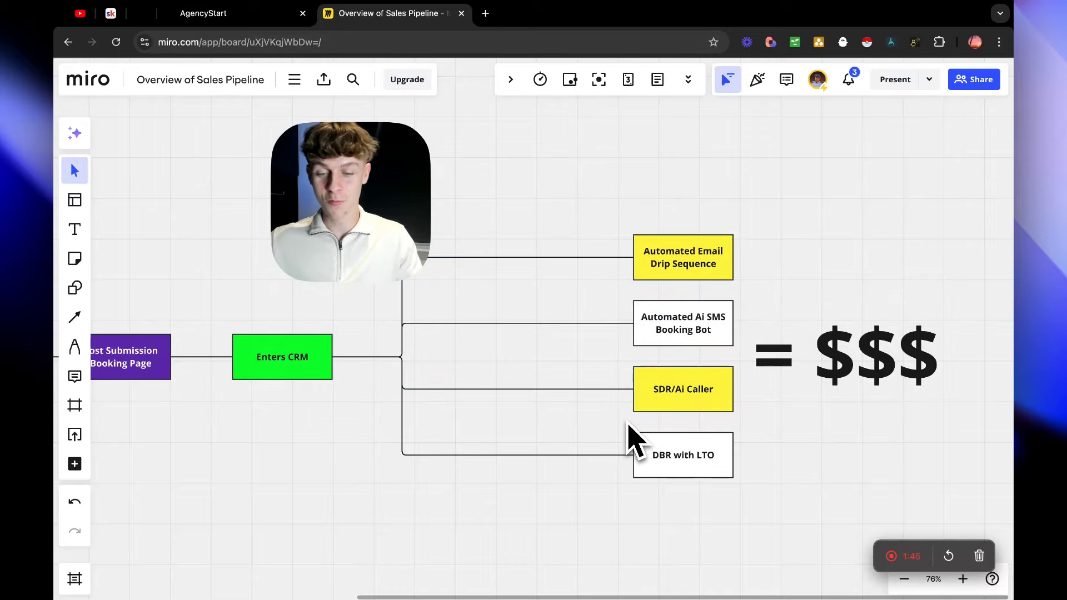
Highlight everything from the Free Lead Magnet/Asset shape through the = $$$ text and clear the selection.
scroll(632, 439, "down", 5)
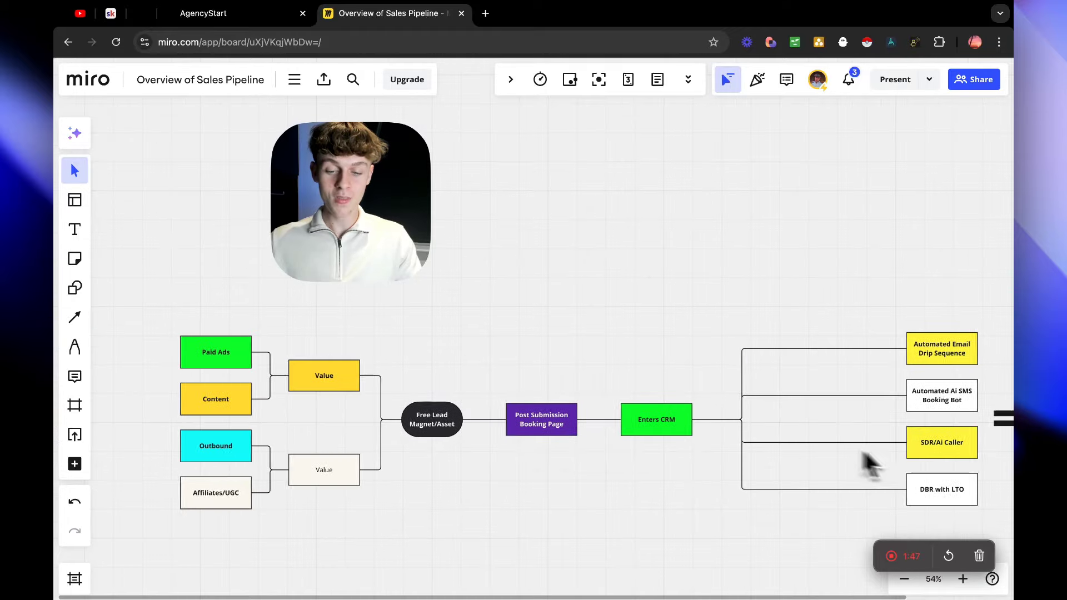
left_click_drag(393, 303, 1006, 543)
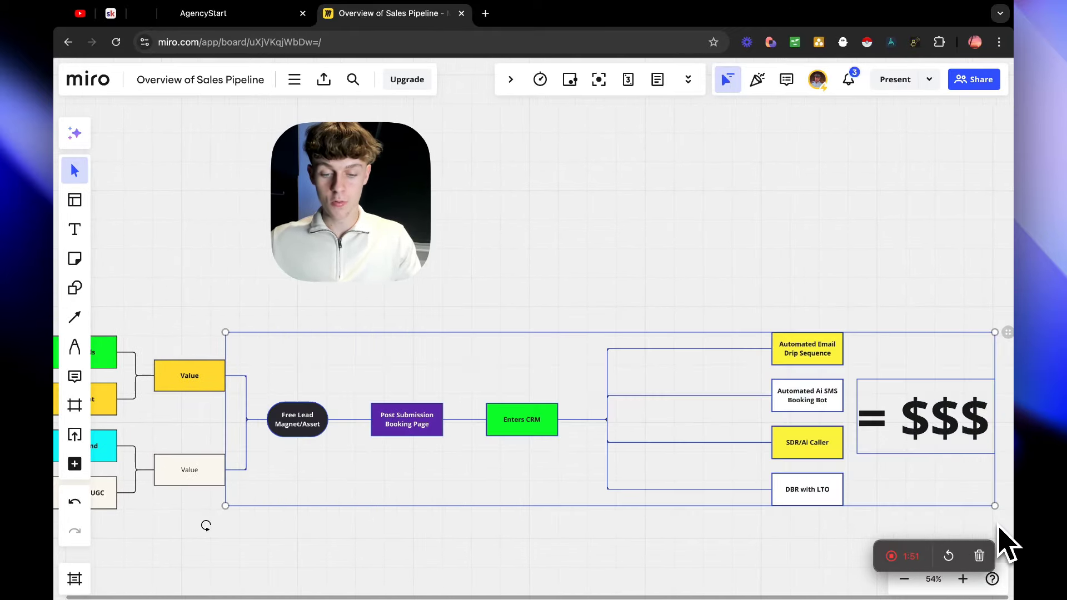
left_click(618, 528)
Highlight the Paid Ads, Content, Outbound and Affiliates/UGC boxes together and deselect them.
scroll(424, 552, "left", 5)
left_click_drag(232, 303, 367, 495)
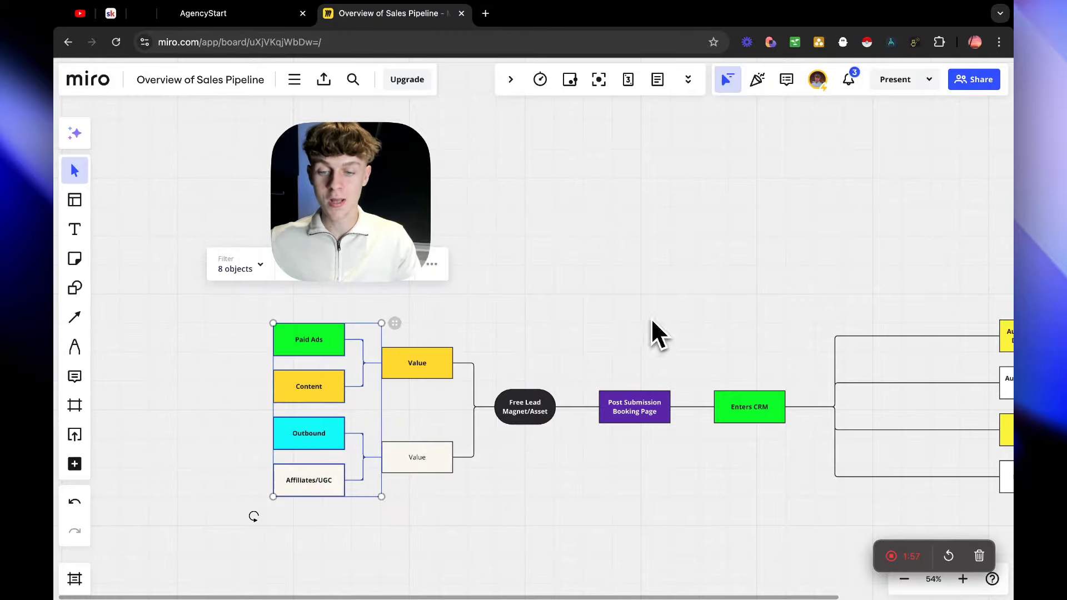
left_click(603, 328)
scroll(603, 339, "right", 5)
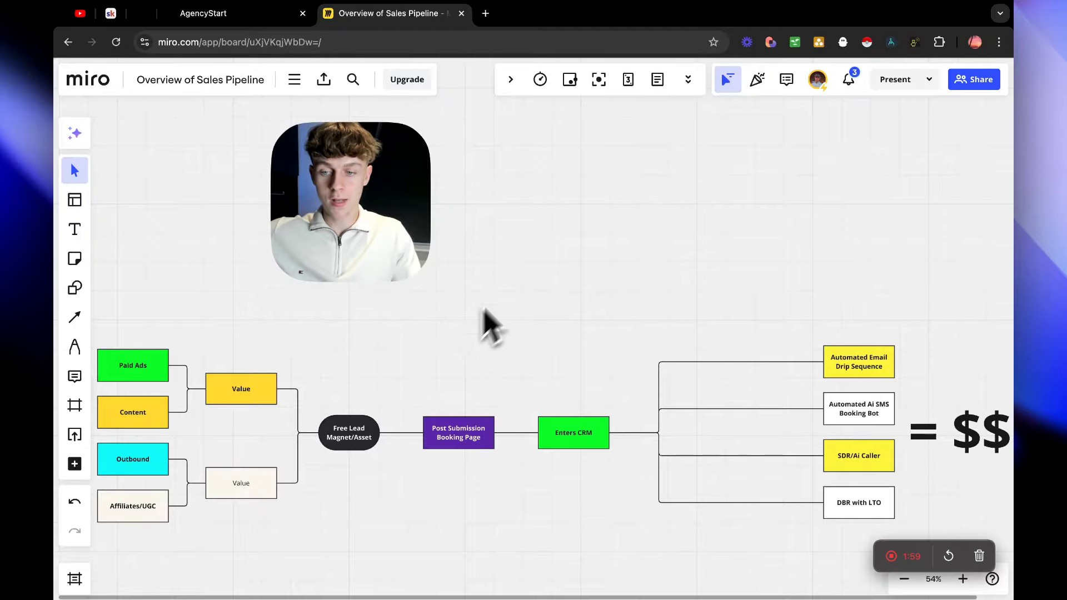
Zoom in on the Free Lead Magnet/Asset shape and select it with its connectors.
scroll(374, 369, "up", 5)
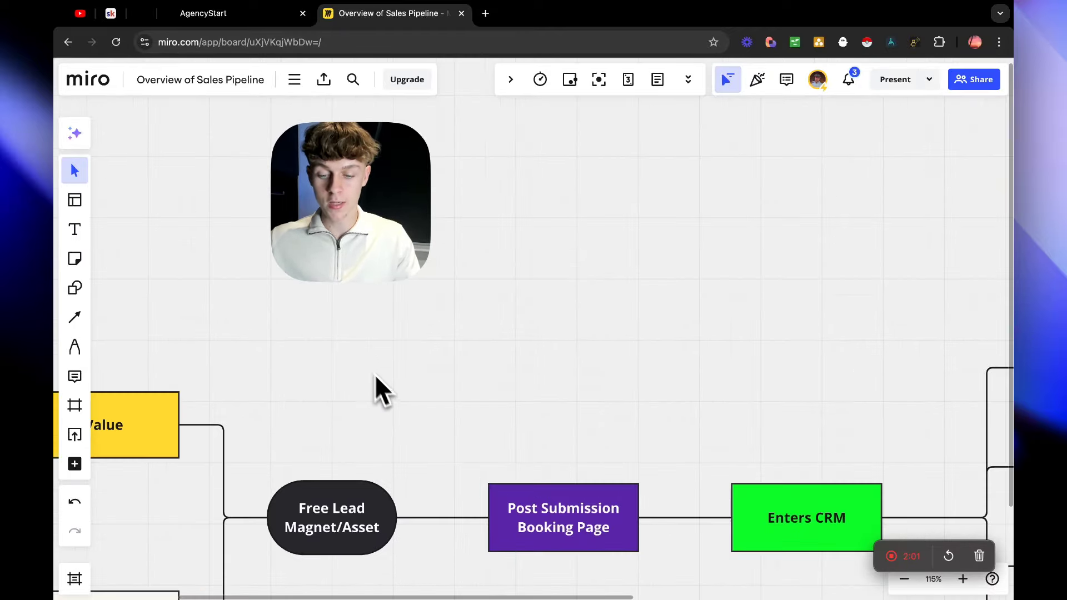
left_click_drag(378, 322, 528, 436)
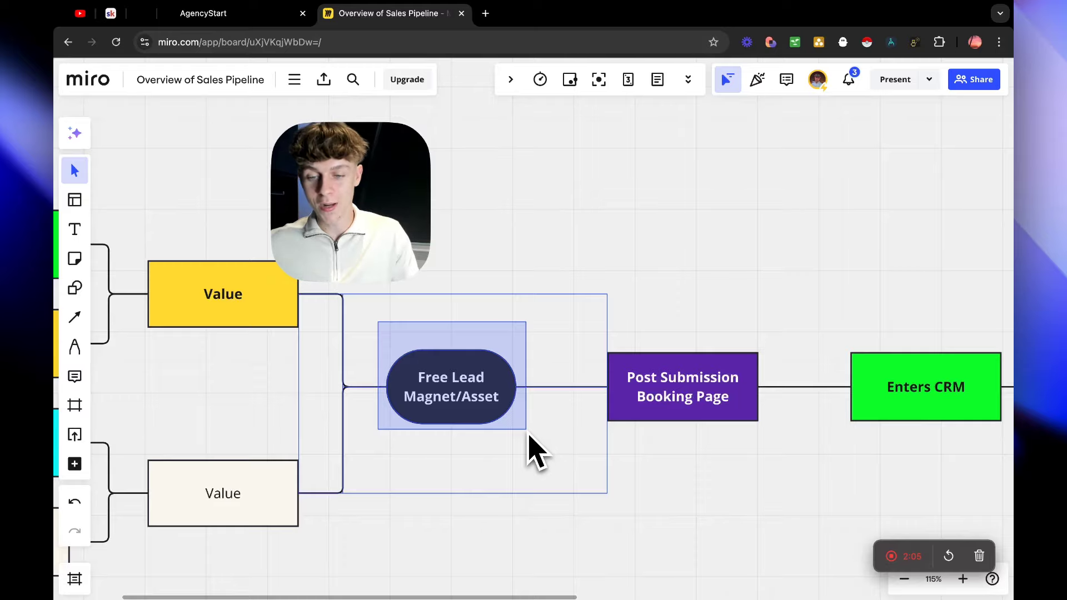
left_click_drag(528, 436, 529, 448)
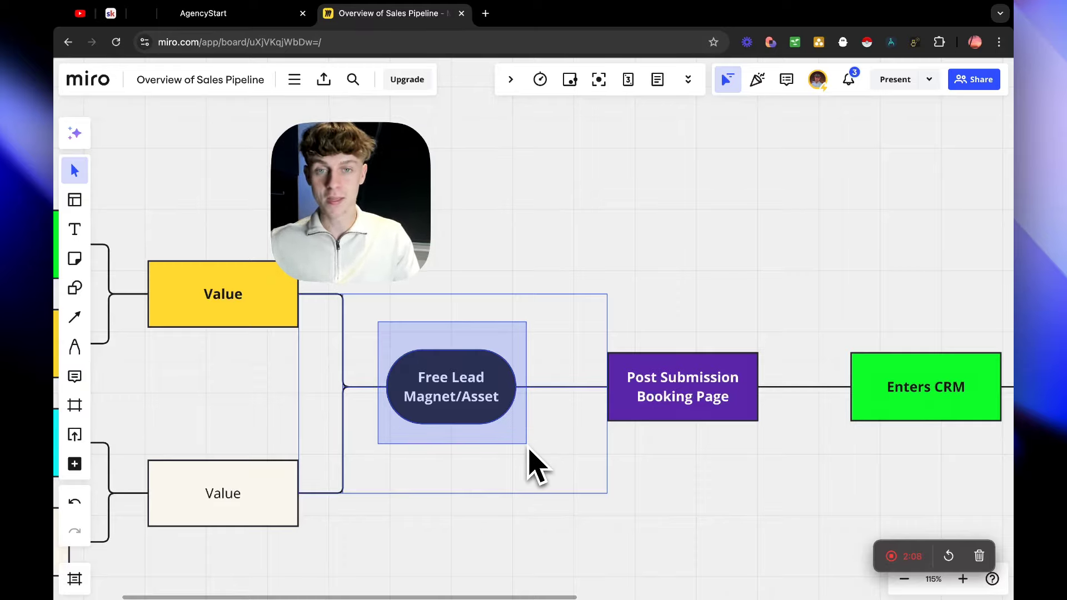
left_click_drag(528, 450, 528, 449)
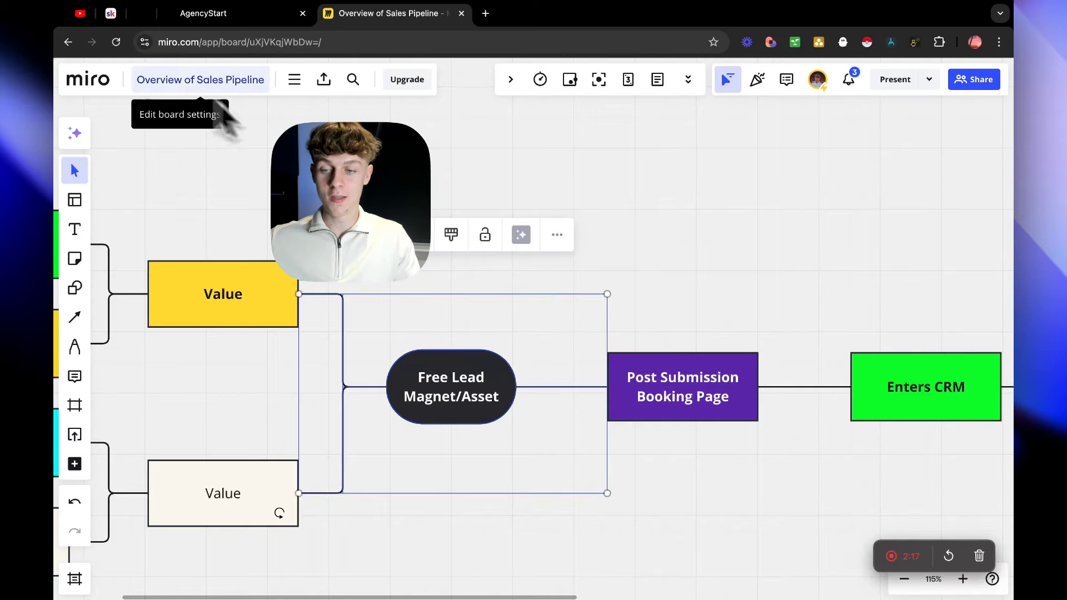
Switch to the YouTube channel's popular videos and highlight the view counts of the two leading ChatGPT leads videos.
left_click(82, 14)
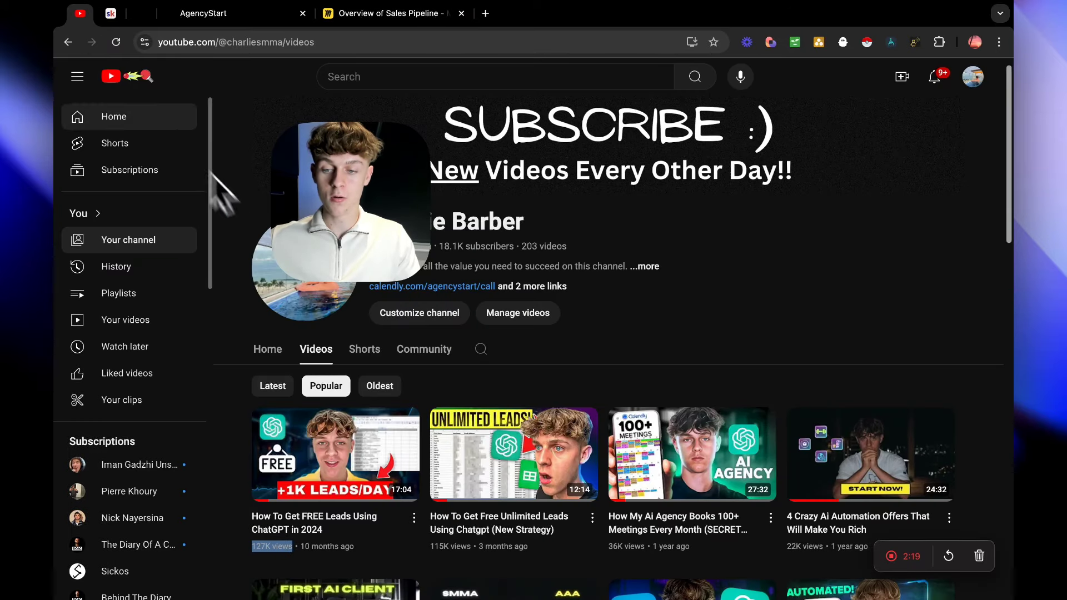
scroll(244, 264, "down", 2)
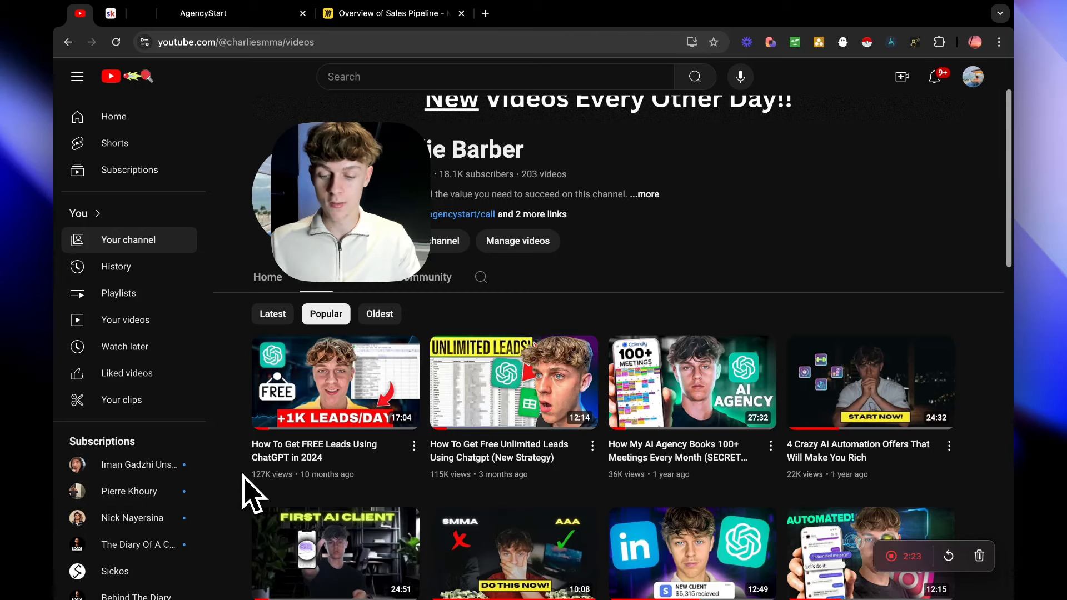
left_click_drag(245, 475, 277, 477)
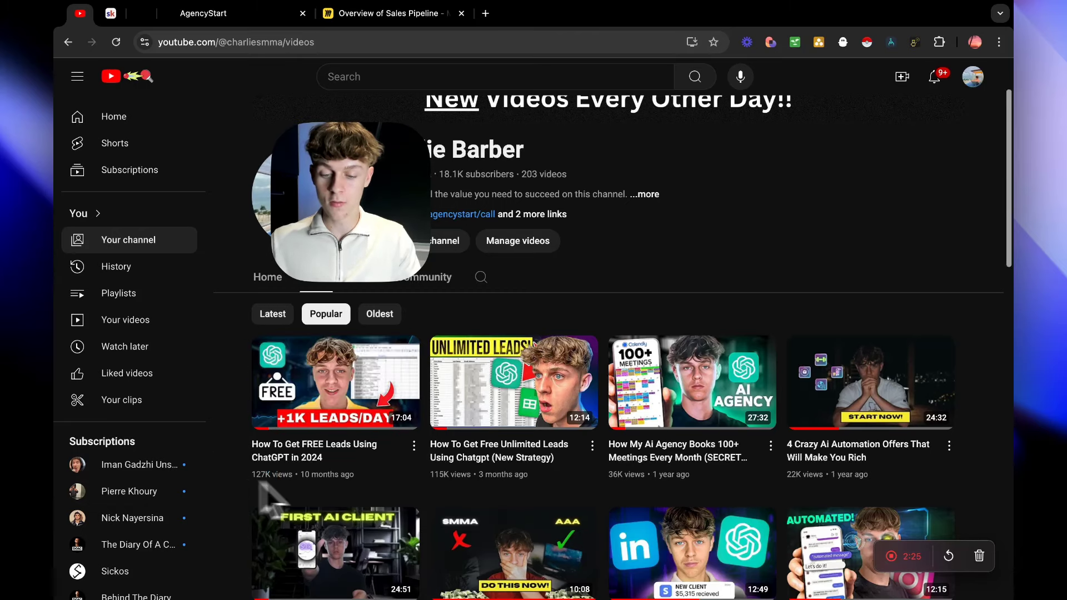
left_click_drag(431, 475, 461, 475)
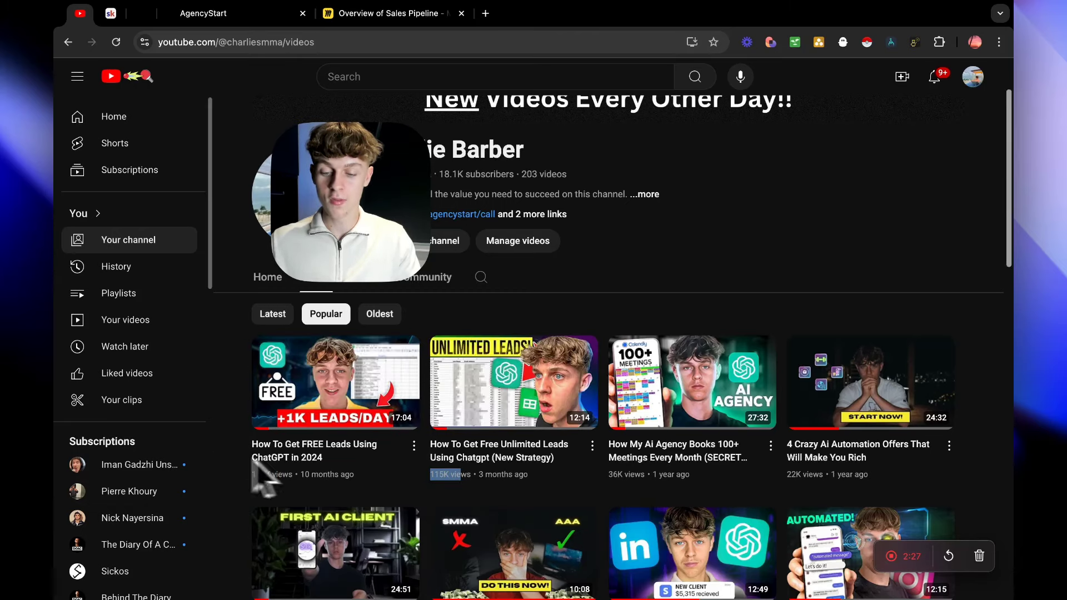
scroll(212, 451, "down", 8)
scroll(201, 451, "up", 8)
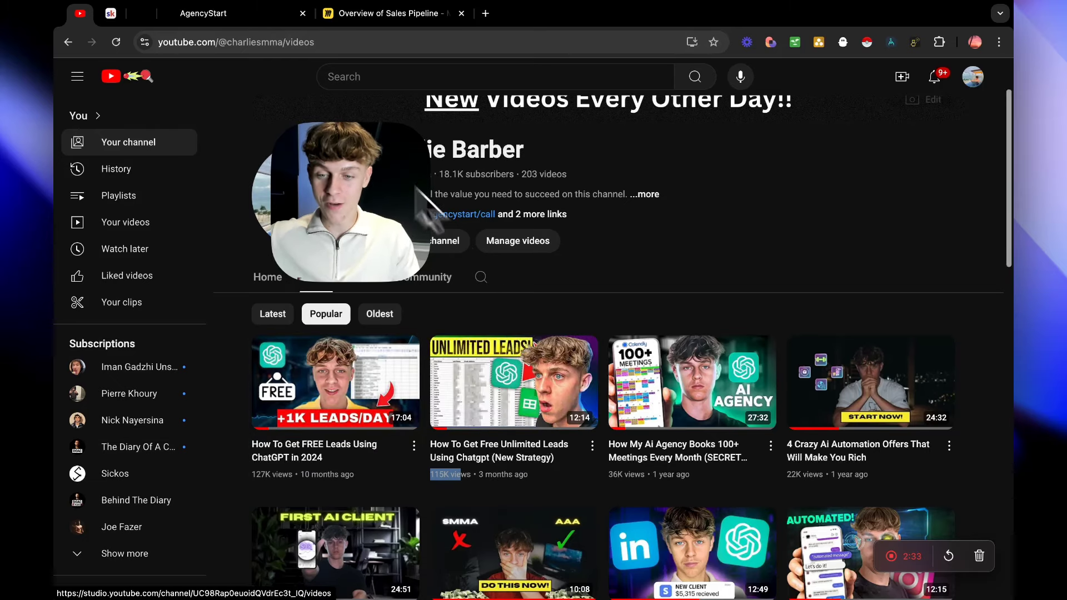
Return to the Miro board, clear the old selection and select the four lead source boxes with both Value boxes and their connectors.
left_click(340, 22)
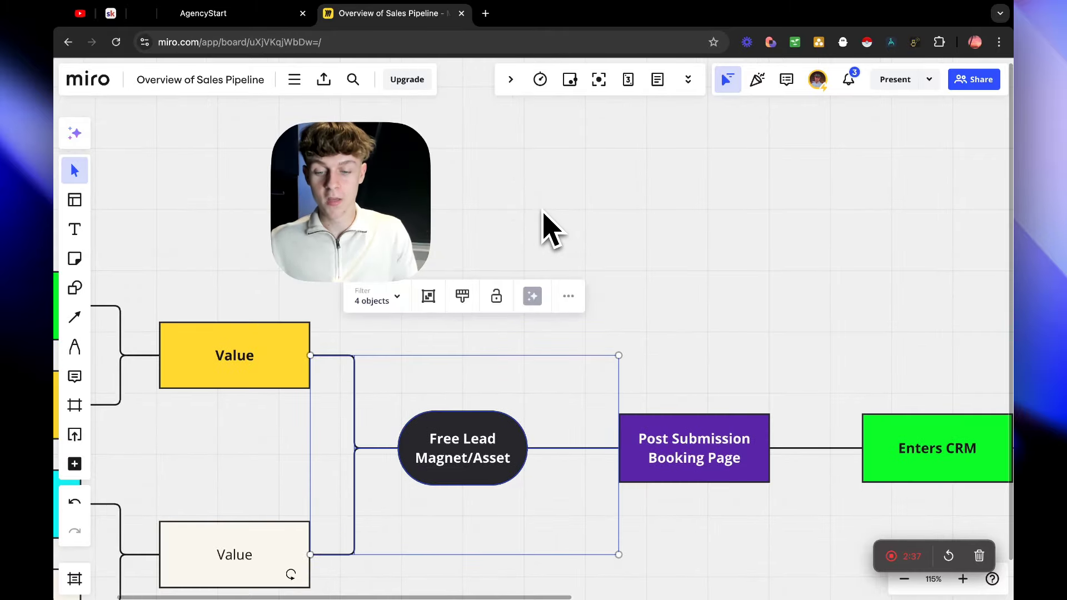
left_click(562, 218)
scroll(639, 245, "down", 2)
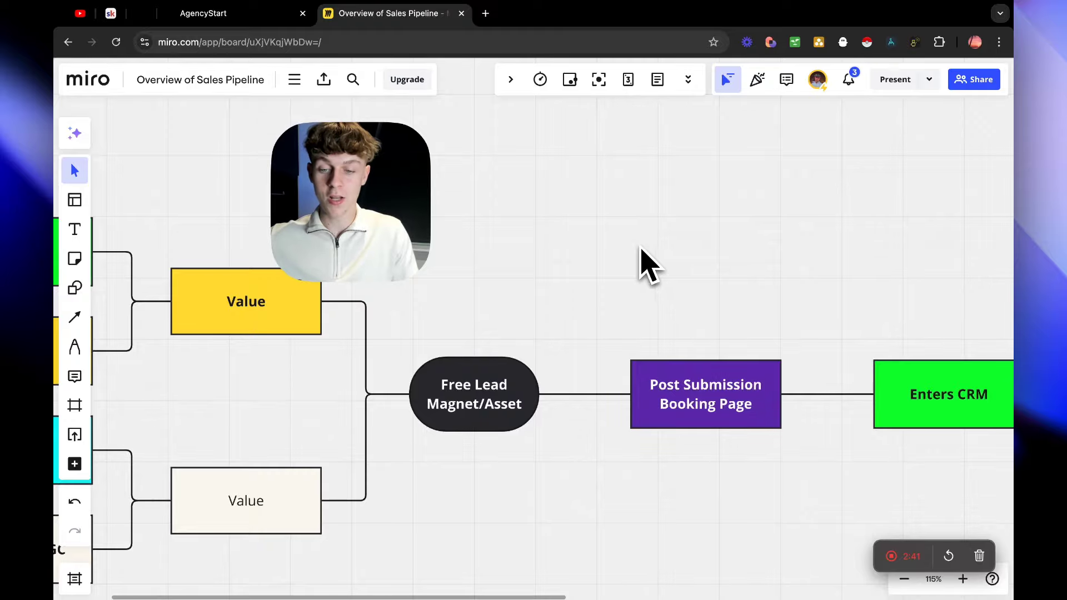
scroll(810, 274, "left", 10)
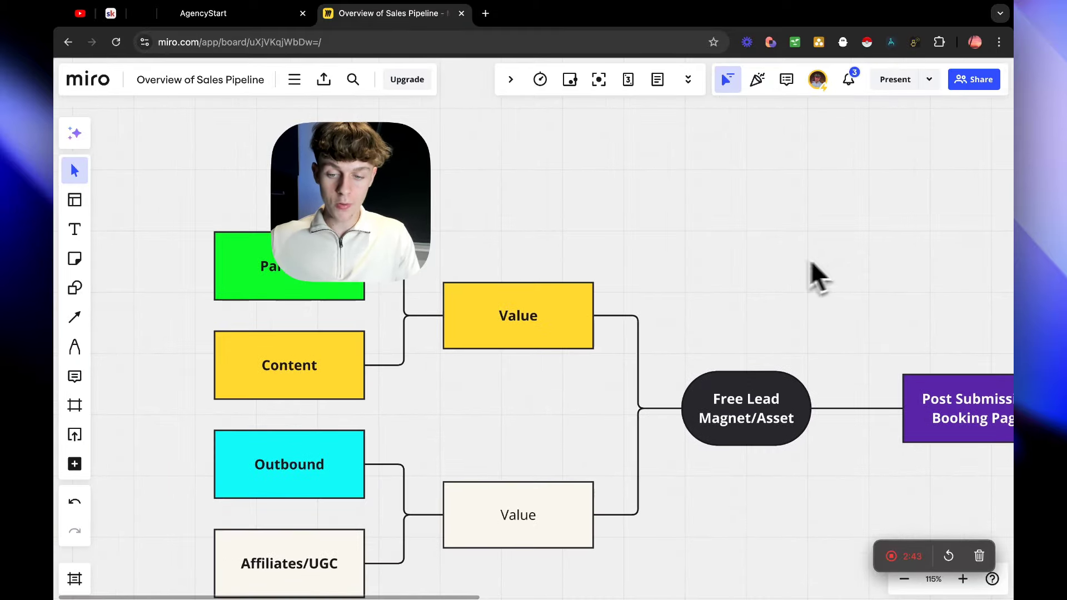
left_click_drag(678, 242, 934, 481)
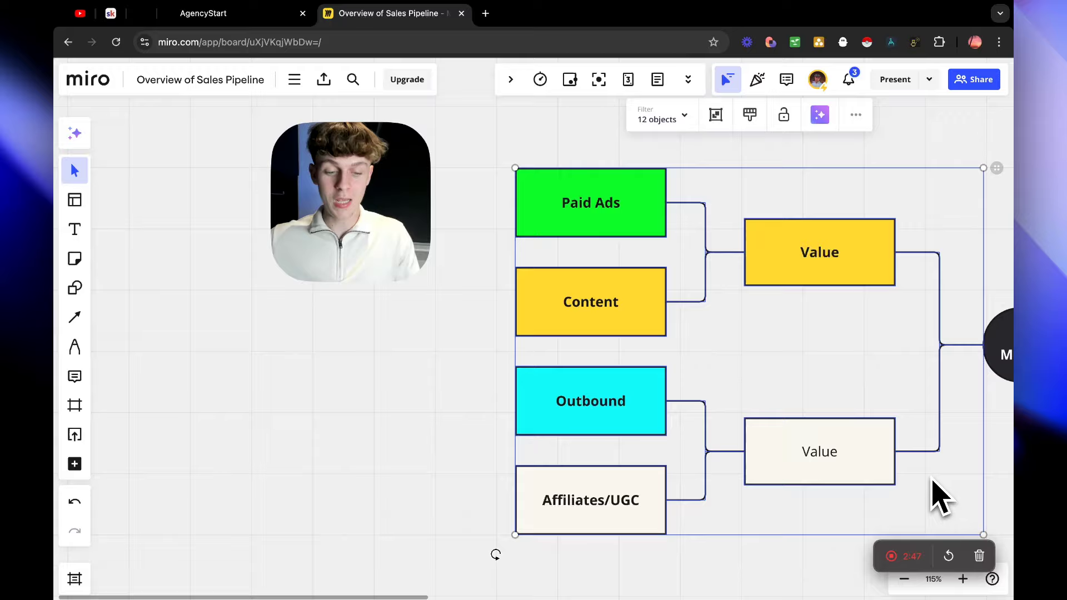
Clear the selection and examine the pipeline from Free Lead Magnet/Asset through Post Submission Booking Page to Enters CRM.
left_click(994, 485)
scroll(862, 445, "right", 6)
left_click_drag(662, 284, 806, 429)
scroll(841, 433, "right", 5)
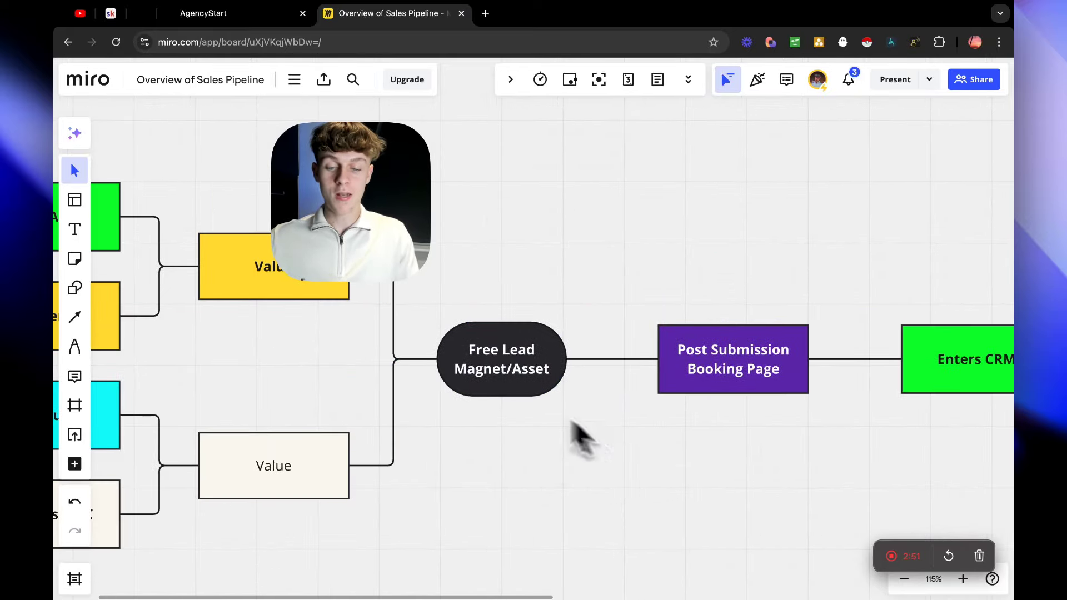
scroll(638, 288, "right", 5)
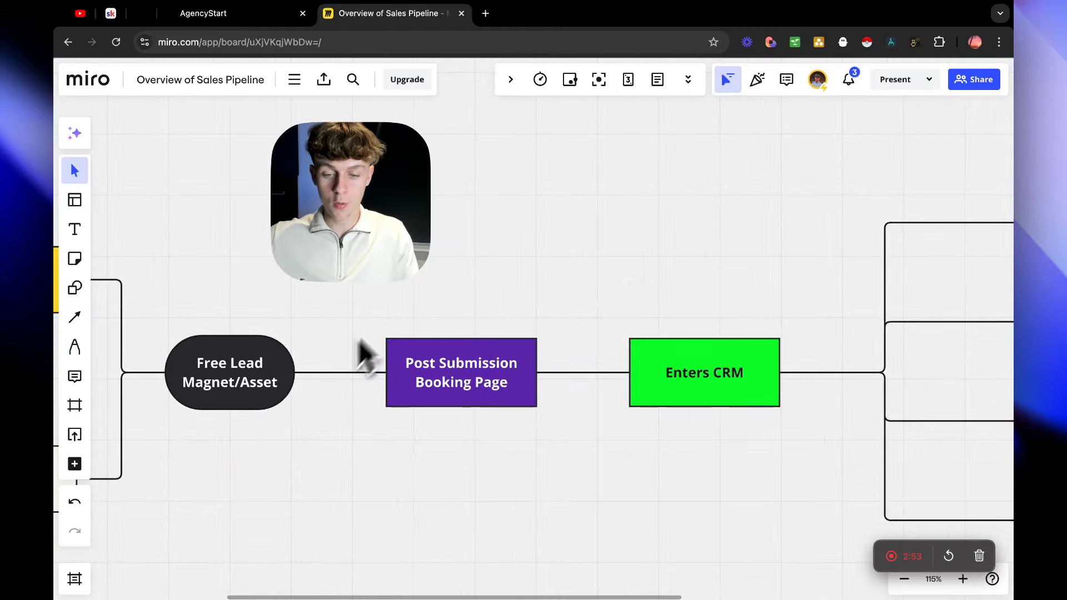
scroll(643, 357, "right", 4)
scroll(767, 274, "left", 7)
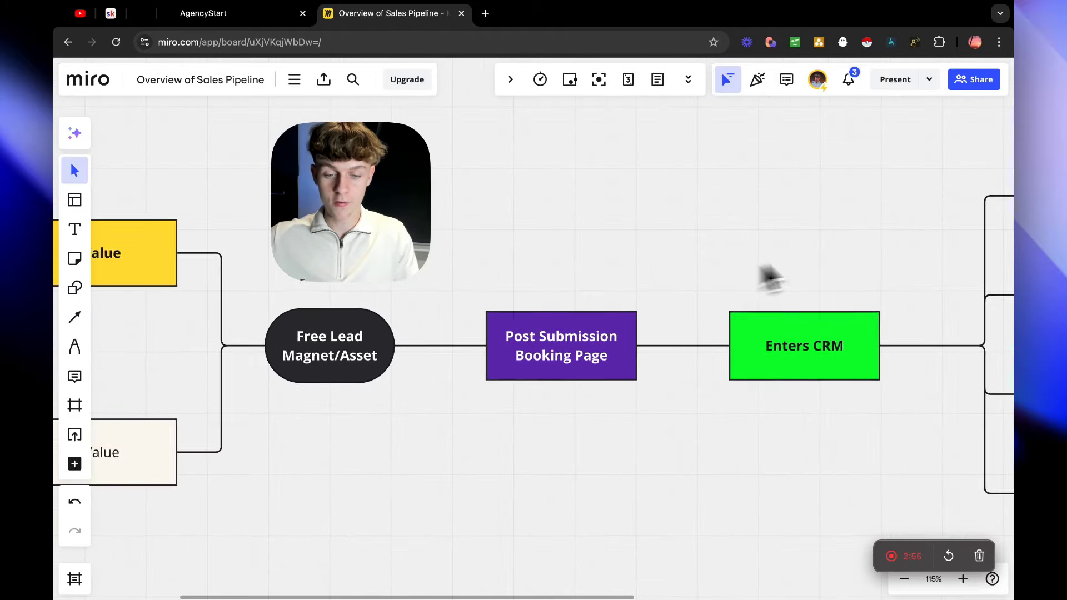
scroll(628, 323, "left", 2)
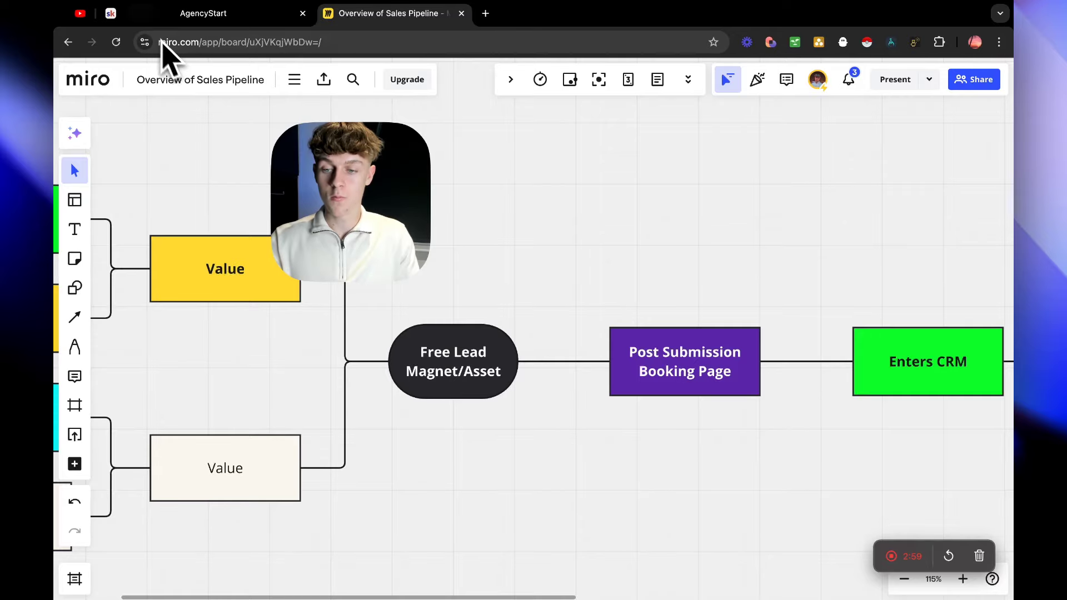
Switch to the agencystart.online/resources page, highlight its main headline and review the free course preview.
left_click(144, 18)
left_click(750, 123)
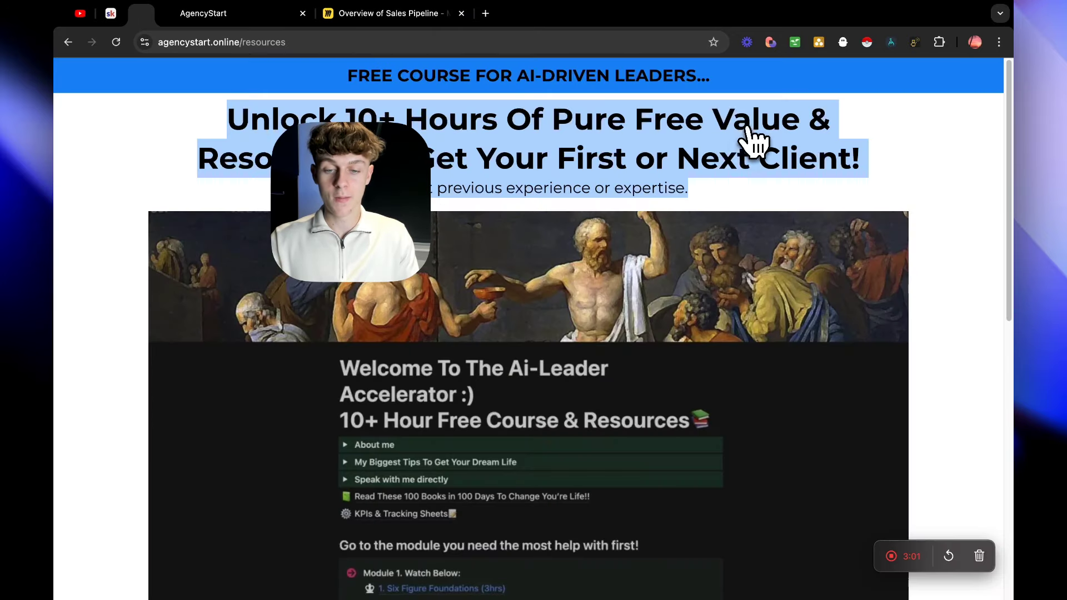
left_click(699, 183)
left_click_drag(362, 203, 220, 242)
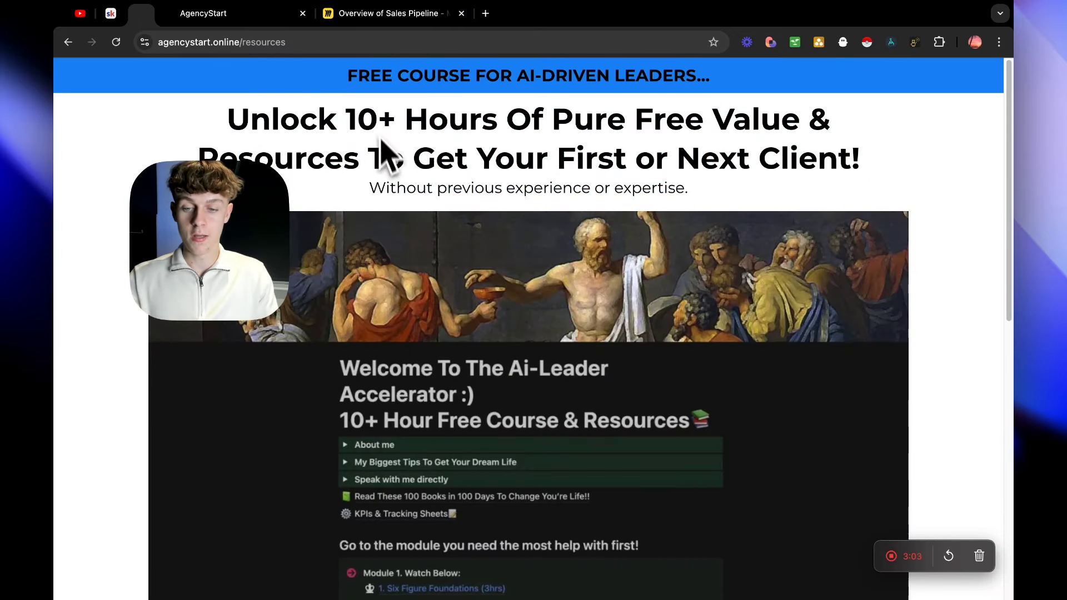
left_click_drag(250, 109, 793, 177)
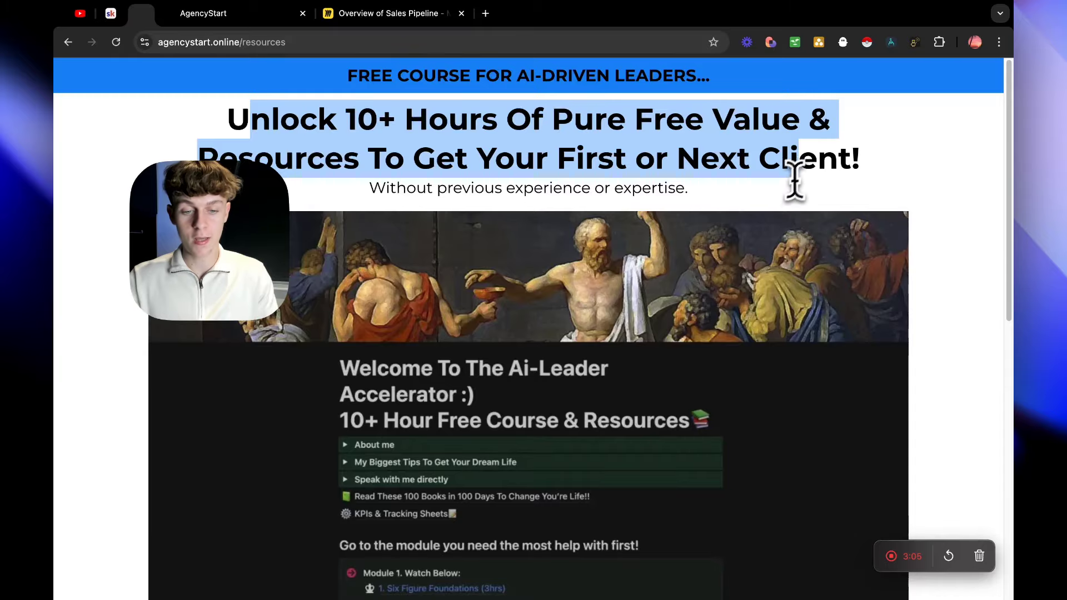
scroll(793, 176, "down", 10)
scroll(745, 249, "up", 10)
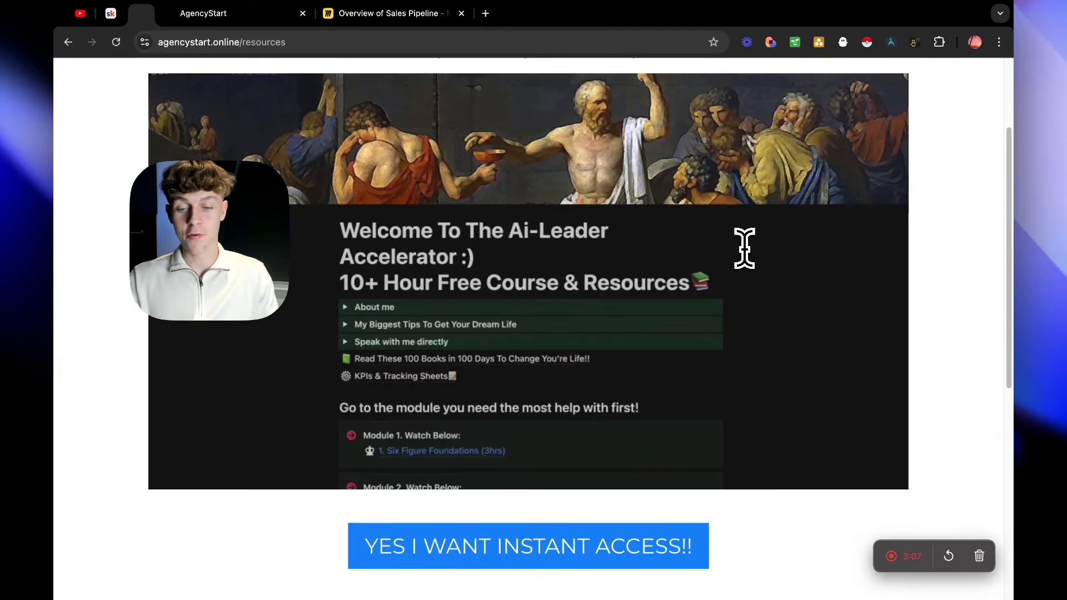
Reload the resources page, open the instant access opt-in form to examine its fields, and close it.
left_click(116, 42)
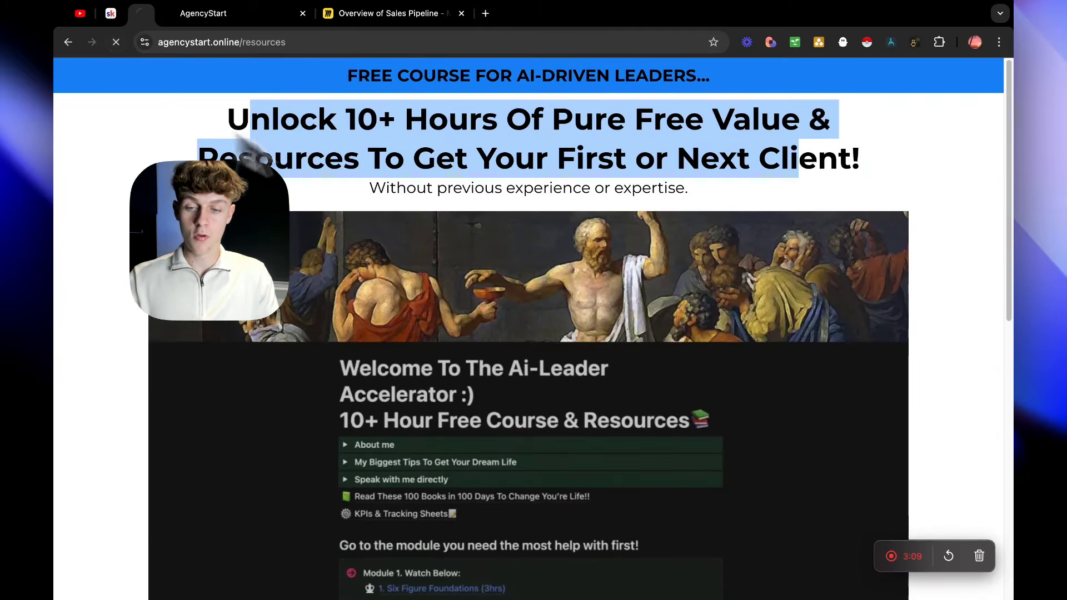
scroll(571, 339, "down", 3)
left_click(528, 496)
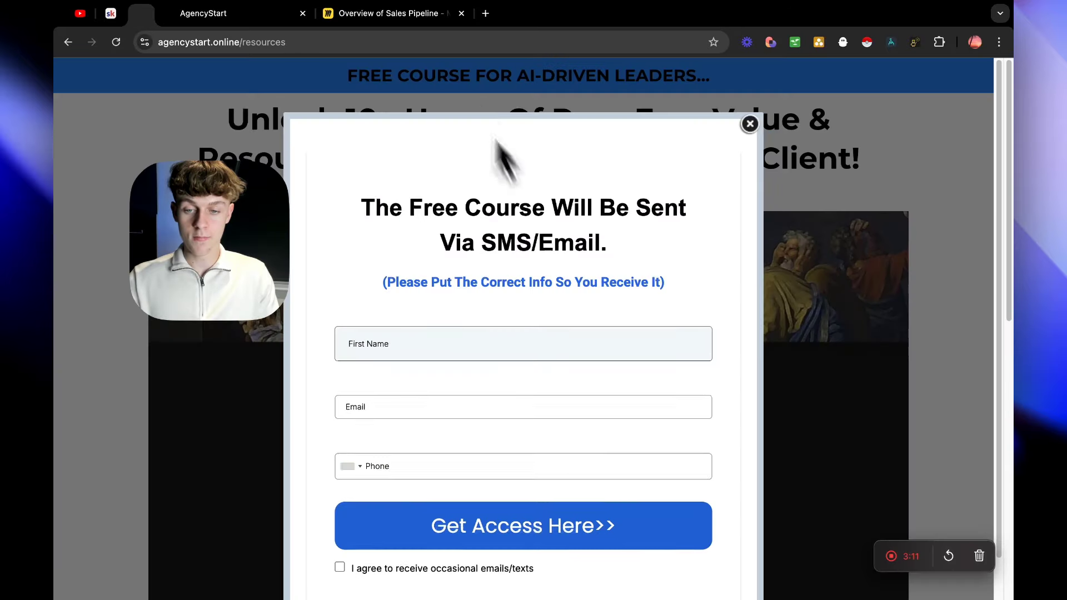
scroll(501, 333, "down", 1)
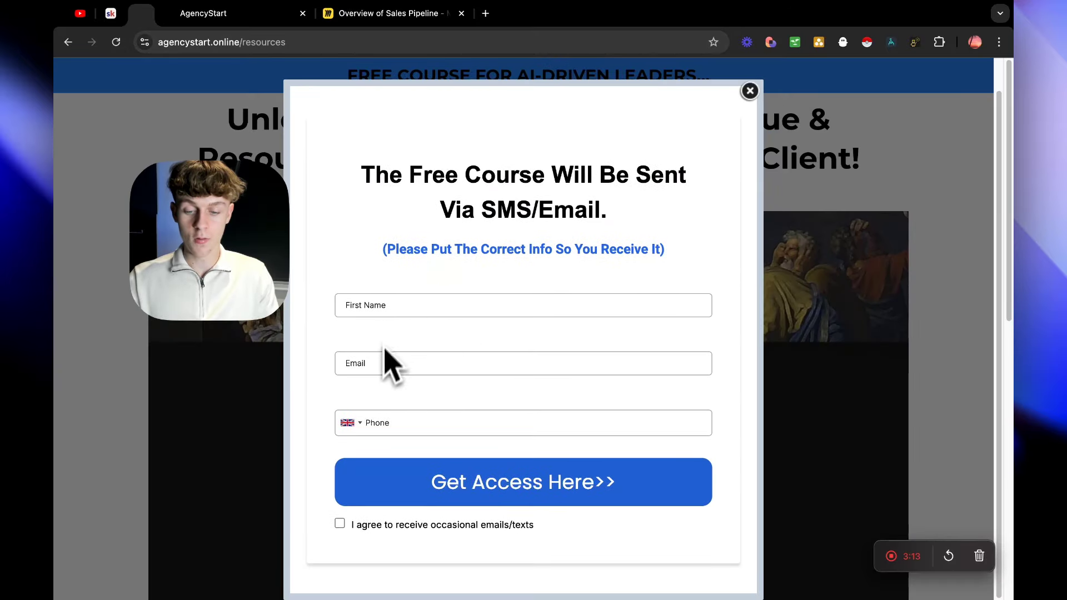
left_click(751, 92)
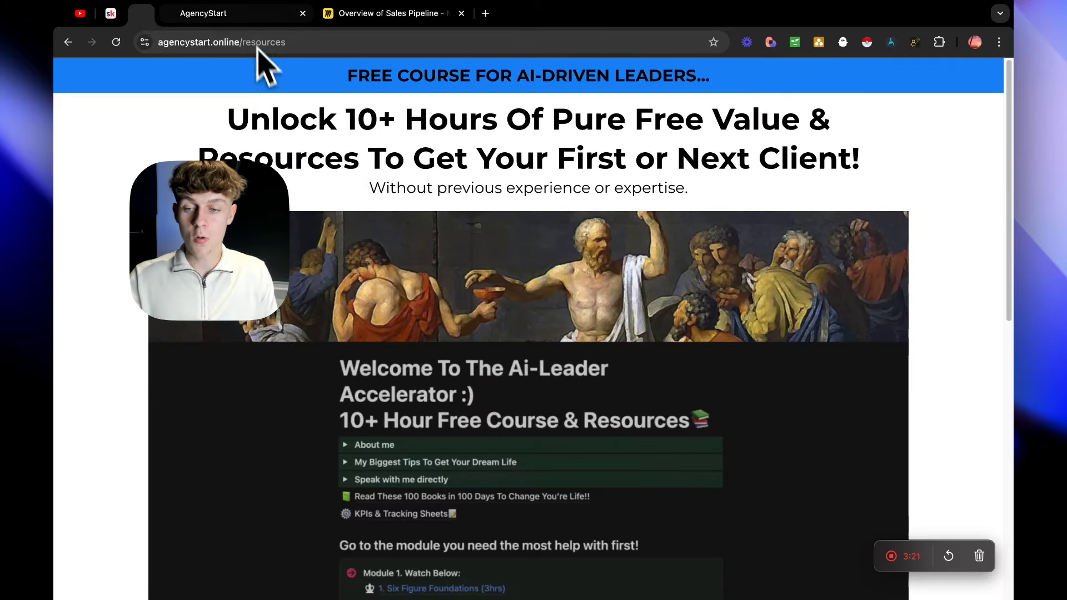
Switch to the AgencyStart account in GoHighLevel and open the form builder under Sites.
left_click(238, 16)
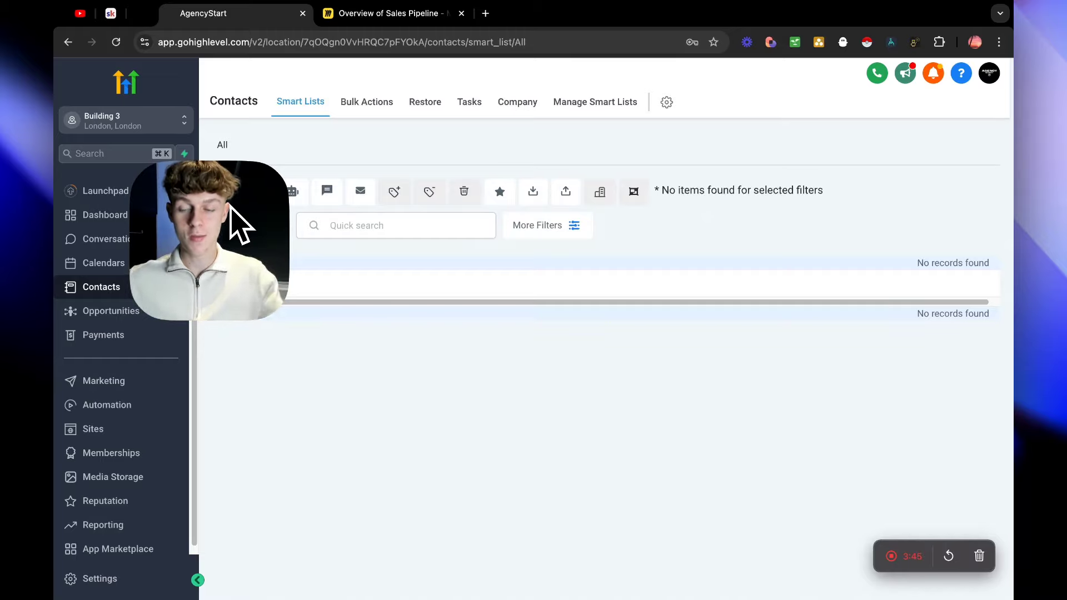
left_click_drag(230, 215, 875, 170)
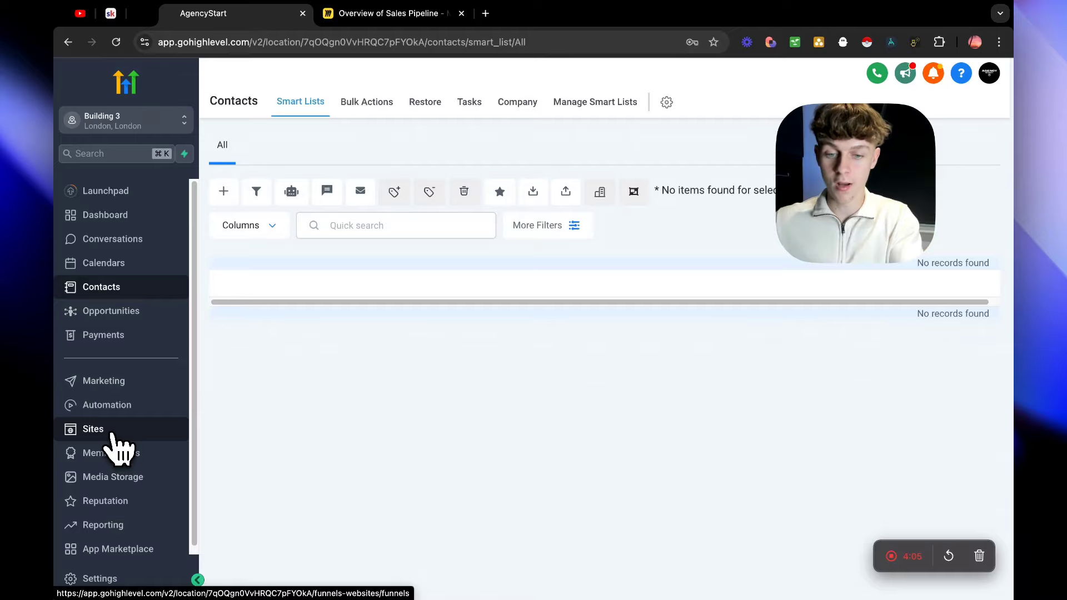
left_click(93, 429)
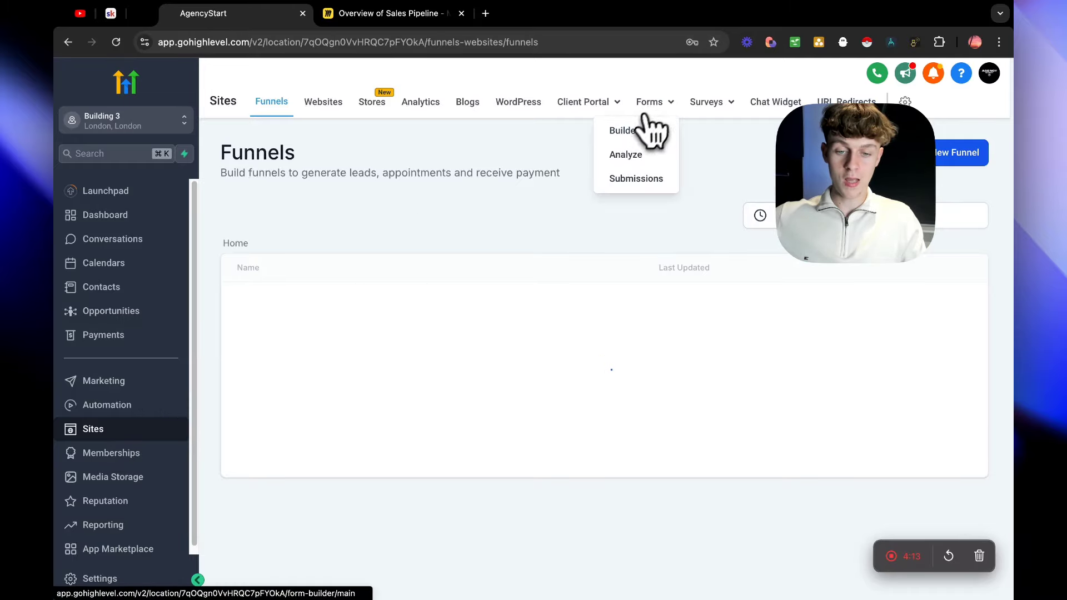
left_click(646, 120)
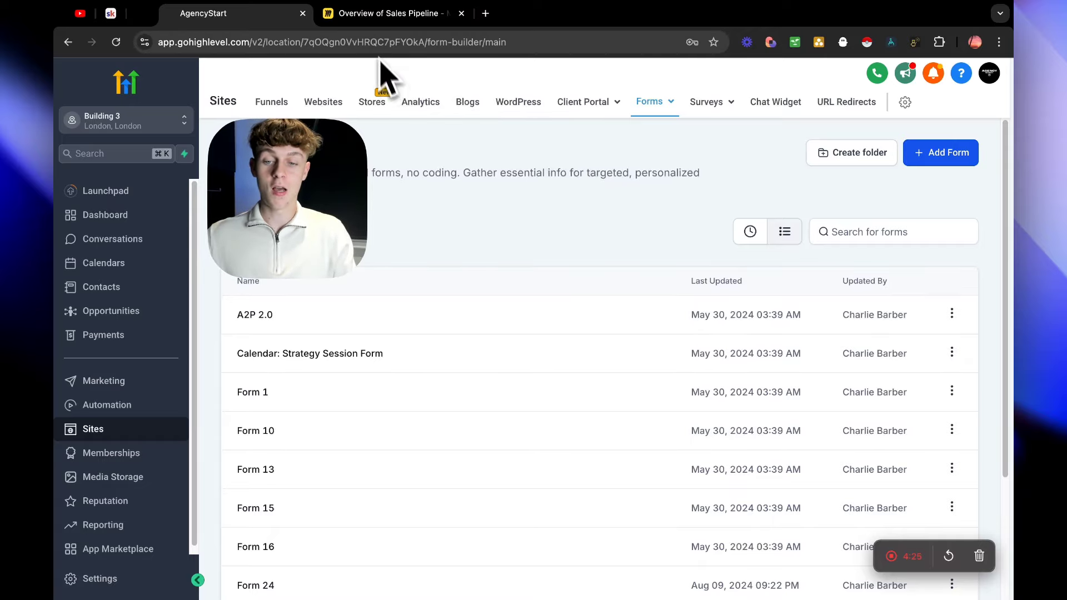
Return to the Miro board and show the pipeline from the lead sources to Enters CRM.
left_click(383, 12)
scroll(524, 247, "down", 3)
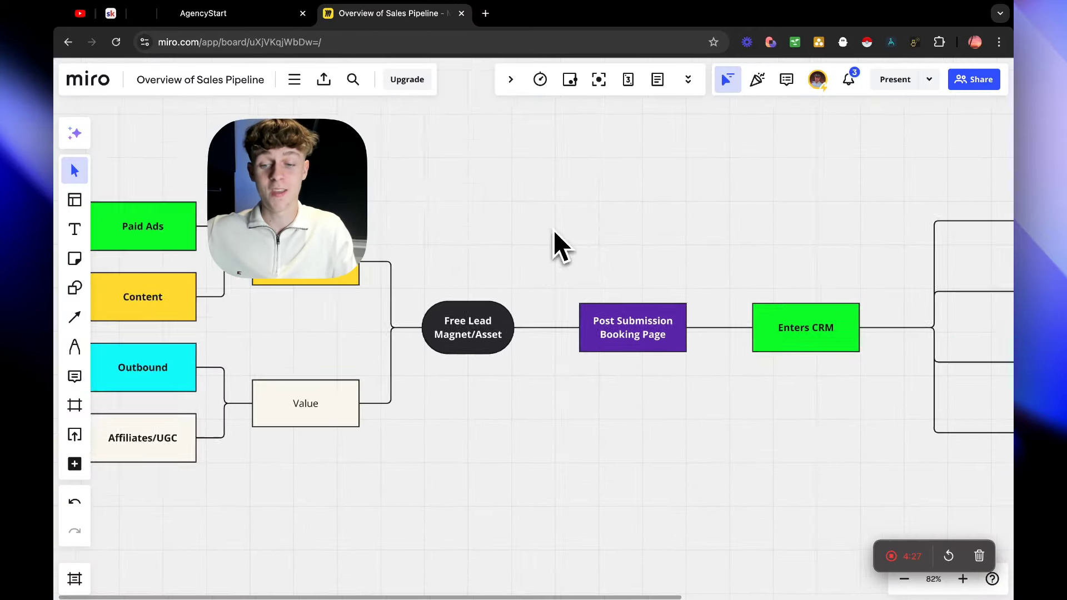
left_click_drag(556, 245, 452, 278)
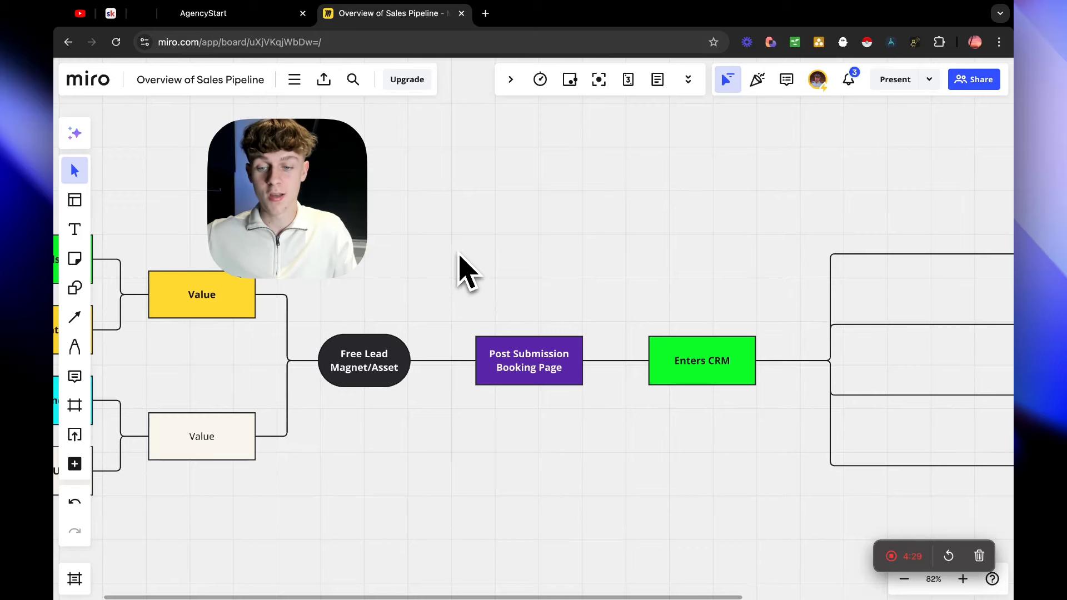
Switch back to GoHighLevel's forms list and create a new form from scratch.
left_click(227, 17)
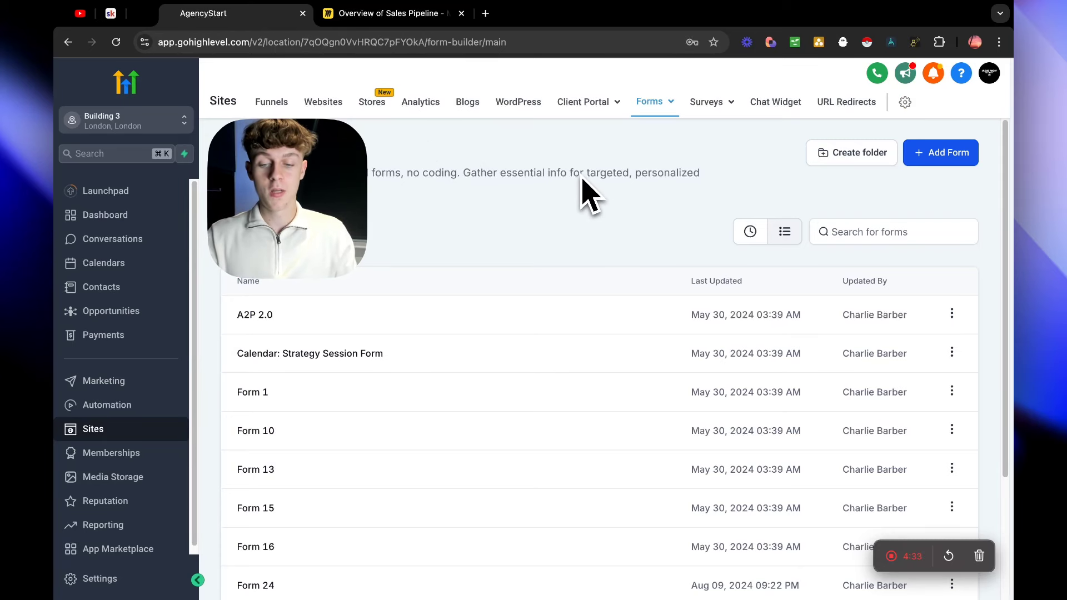
left_click(941, 158)
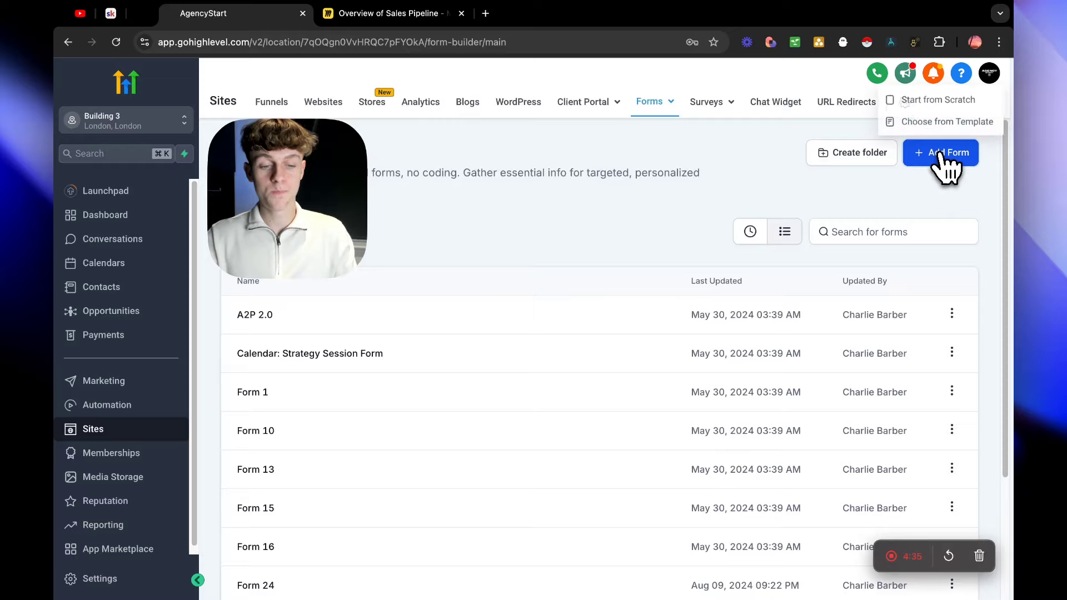
left_click(924, 100)
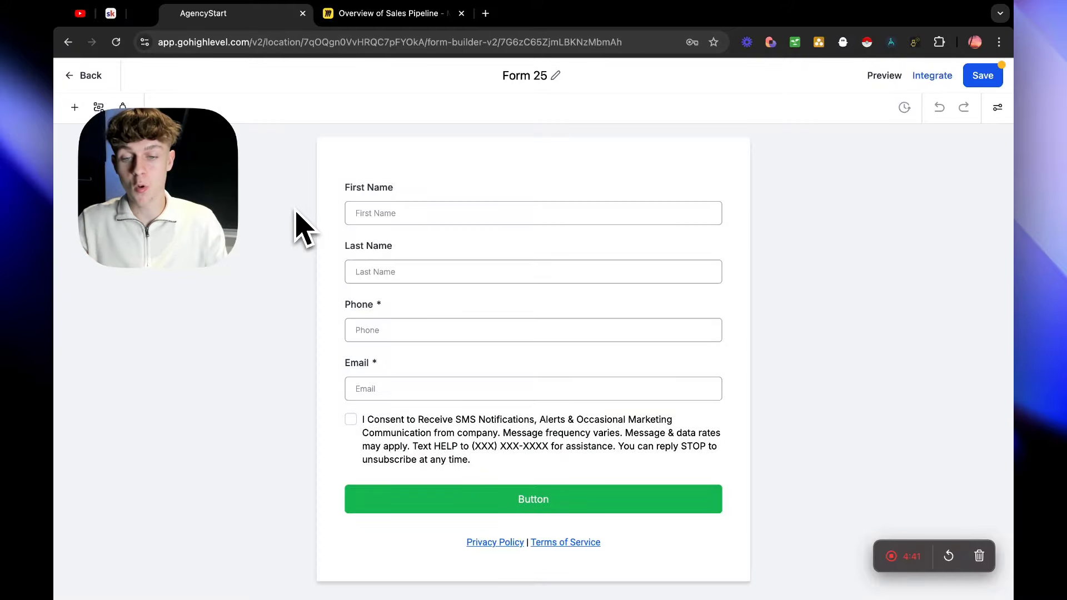
Remove the Last Name field from the form and make the First Name field required.
left_click(411, 266)
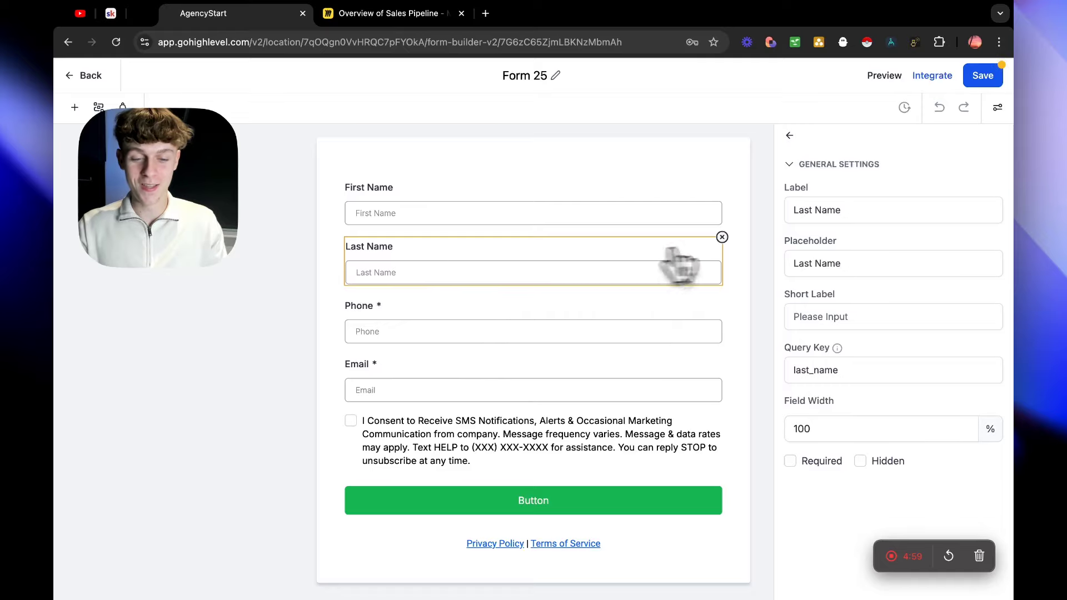
left_click(720, 239)
left_click(413, 201)
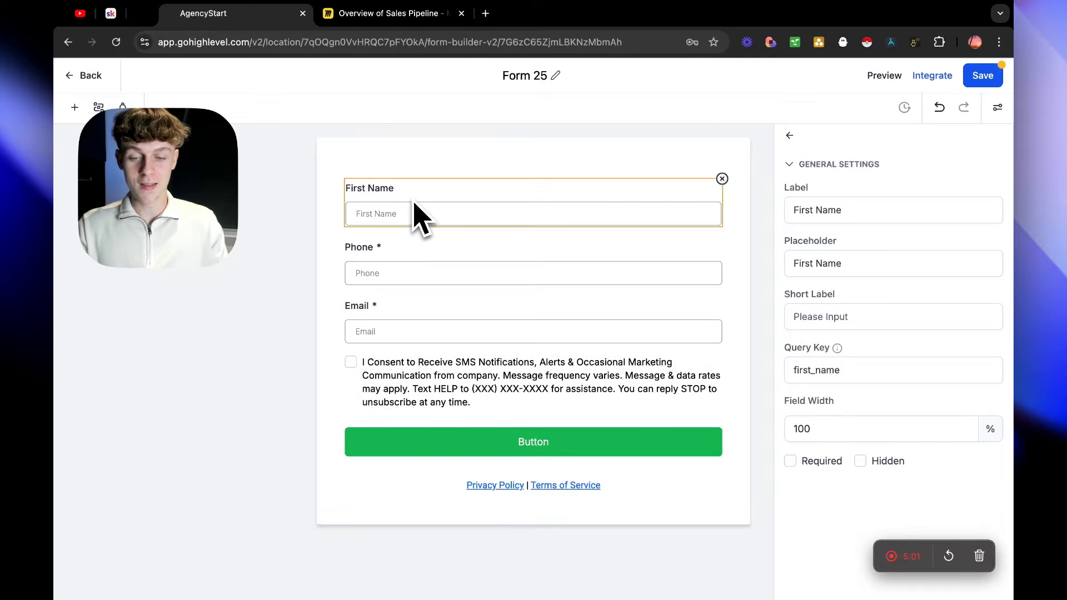
left_click(790, 461)
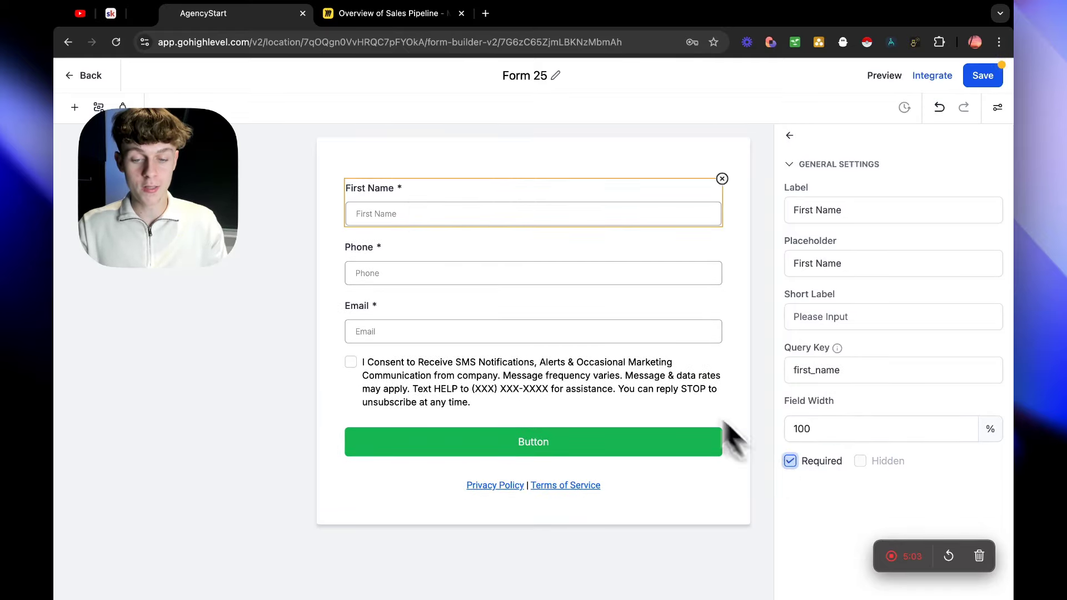
Move the Phone field below the Email field.
left_click(717, 268)
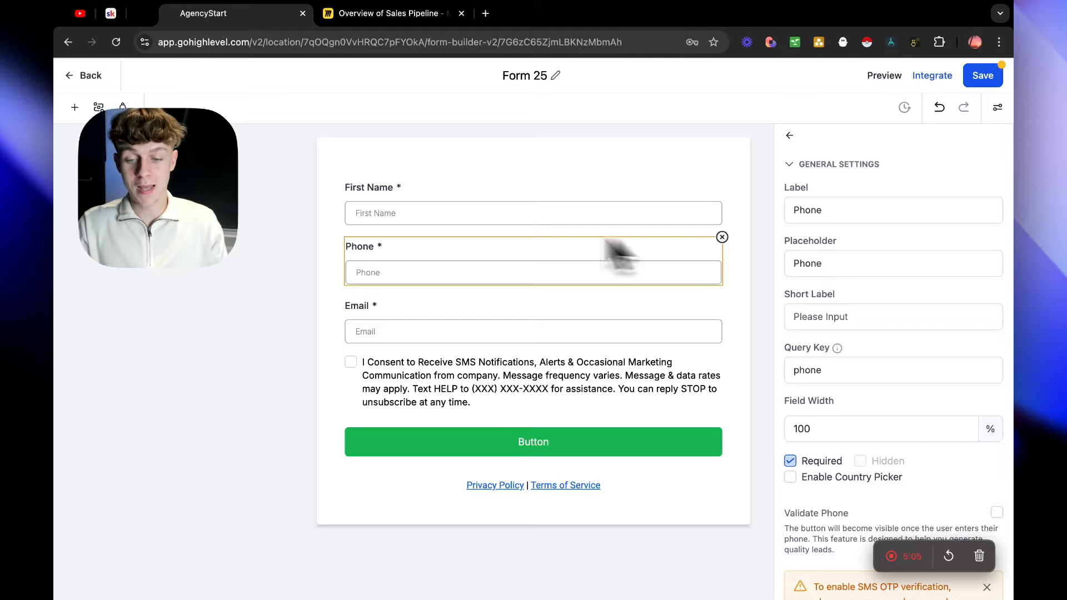
left_click_drag(441, 255, 434, 322)
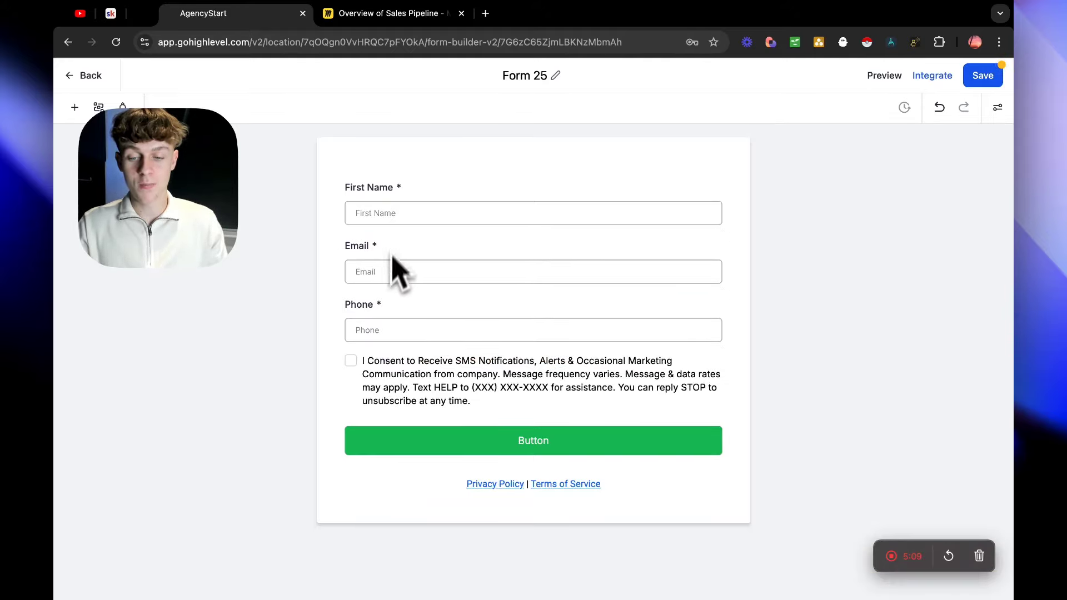
Replace the T & C consent text with "I agree to receive occasional emails & texts".
left_click(448, 361)
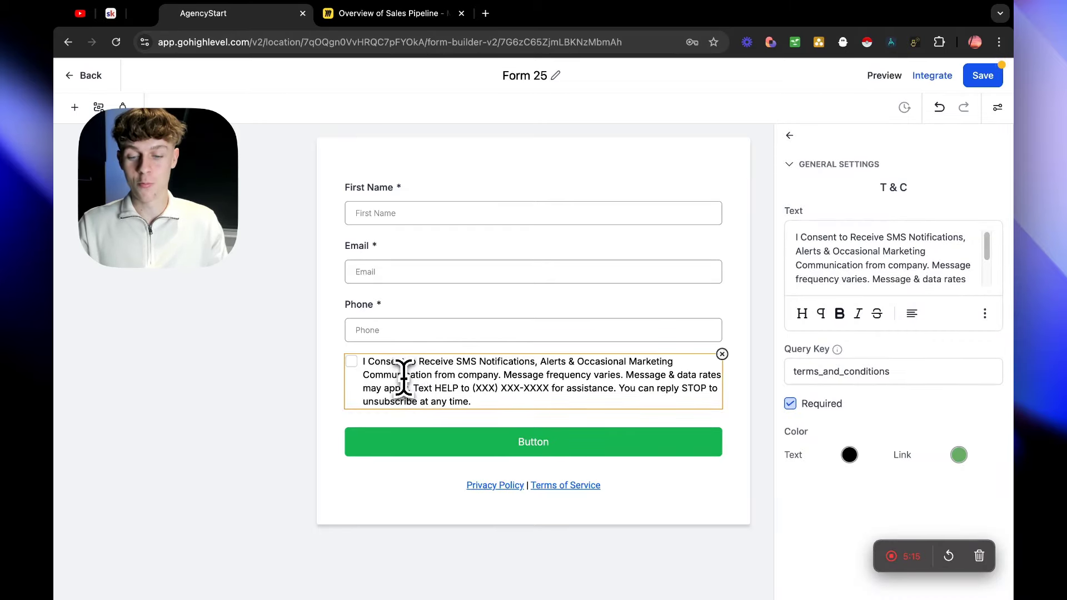
scroll(885, 265, "down", 1)
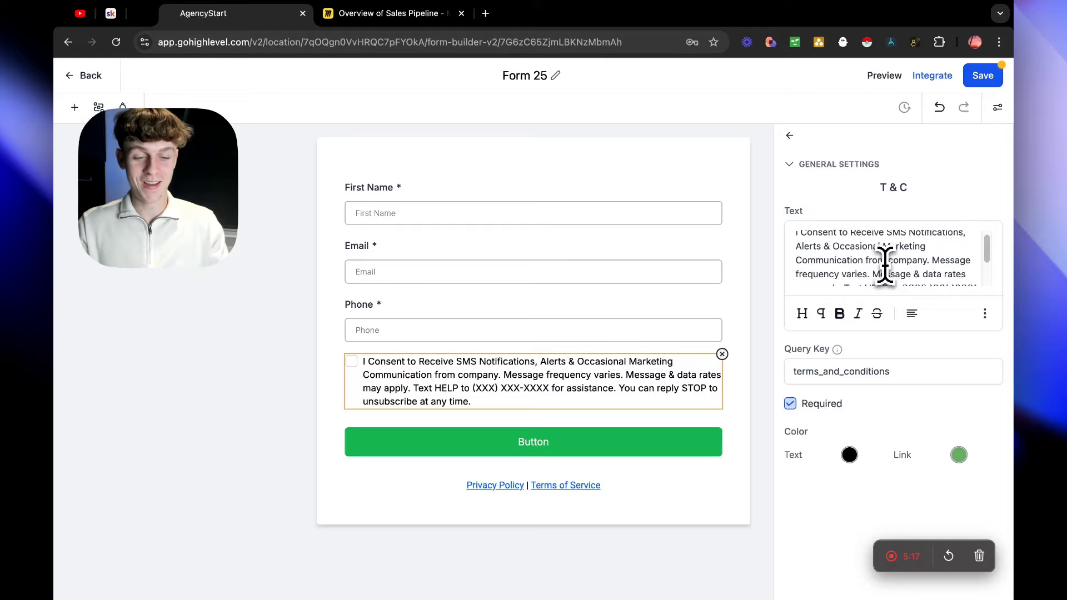
scroll(886, 268, "down", 3)
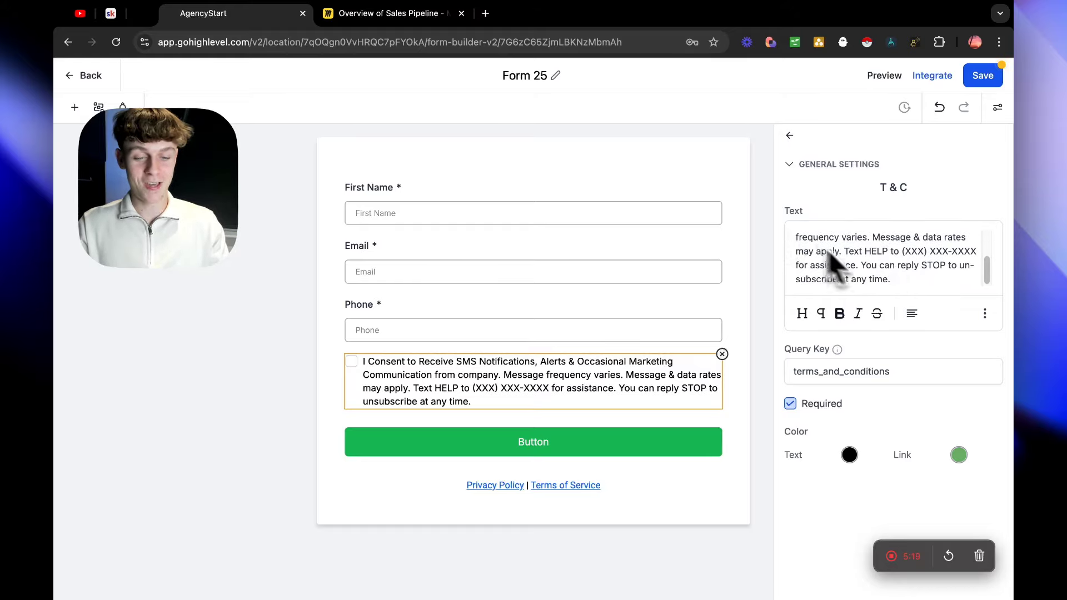
left_click_drag(893, 275, 794, 239)
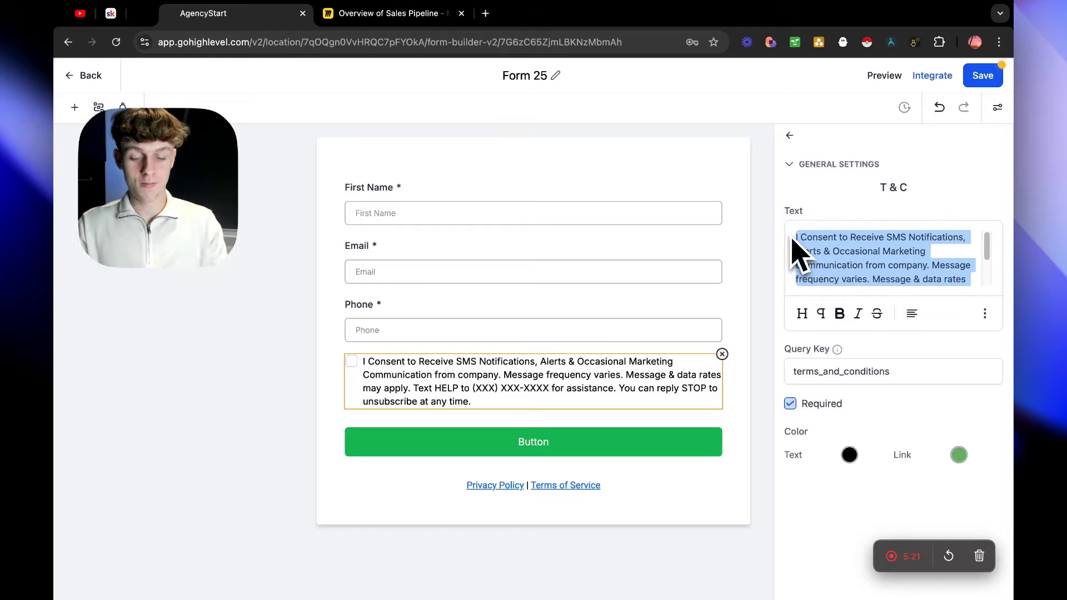
type("I a")
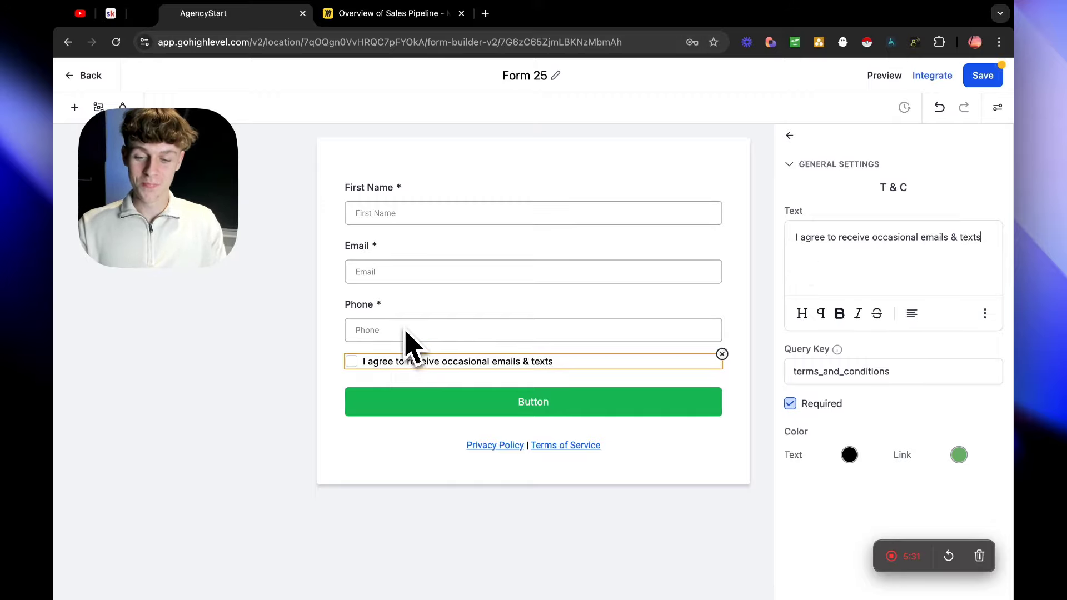
Examine the form button's text, background, shadow and font settings, then deselect the button.
left_click(529, 403)
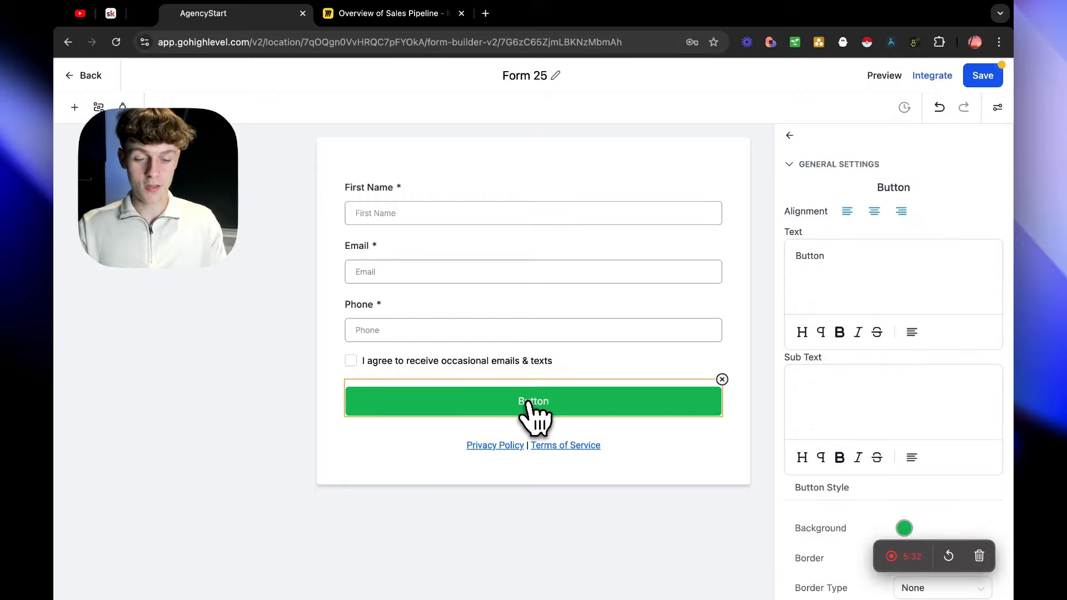
scroll(862, 374, "down", 3)
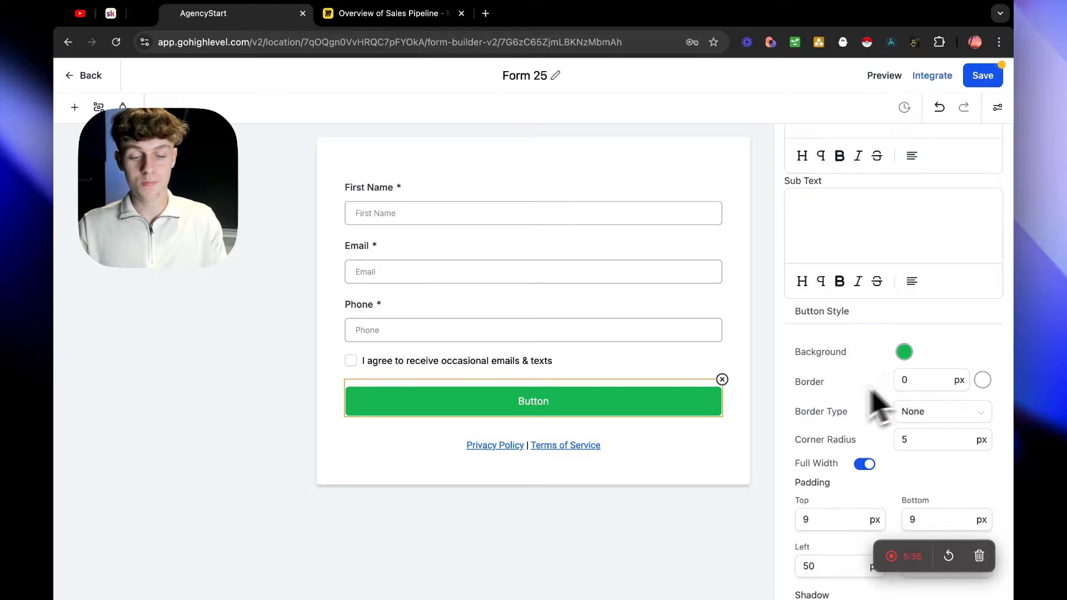
scroll(814, 400, "down", 3)
scroll(817, 400, "down", 5)
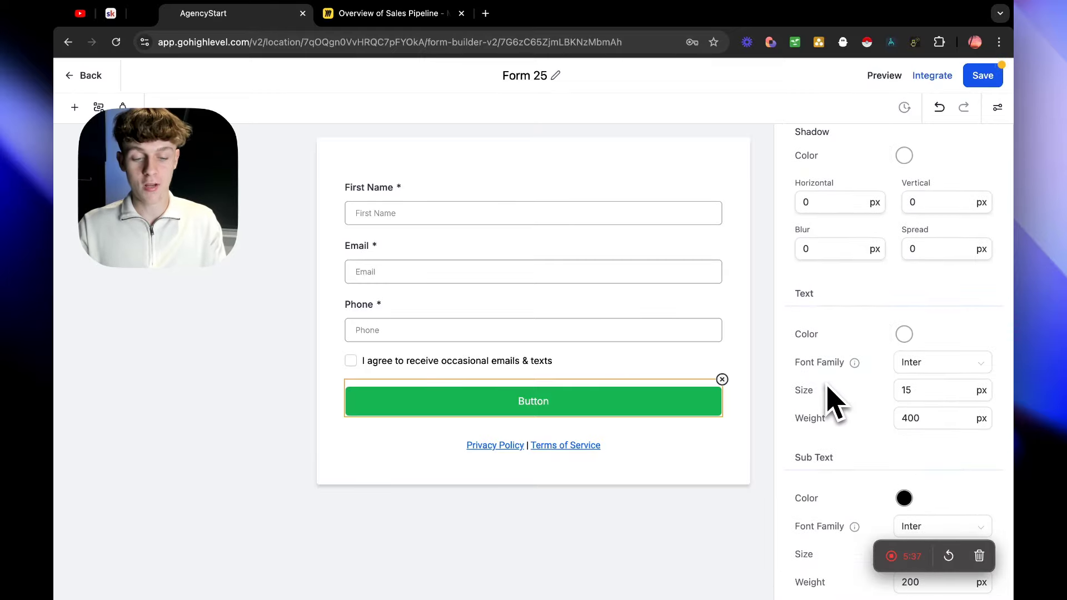
left_click(428, 161)
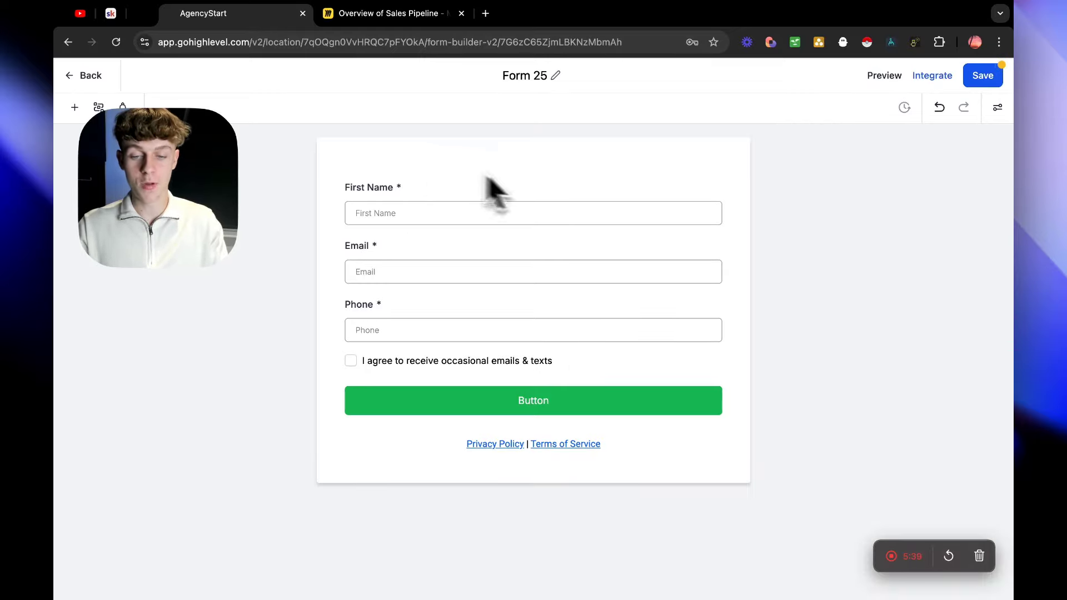
Switch to the resources page and examine its opt-in popup, highlighting the headline and the blue subheadline.
left_click(141, 14)
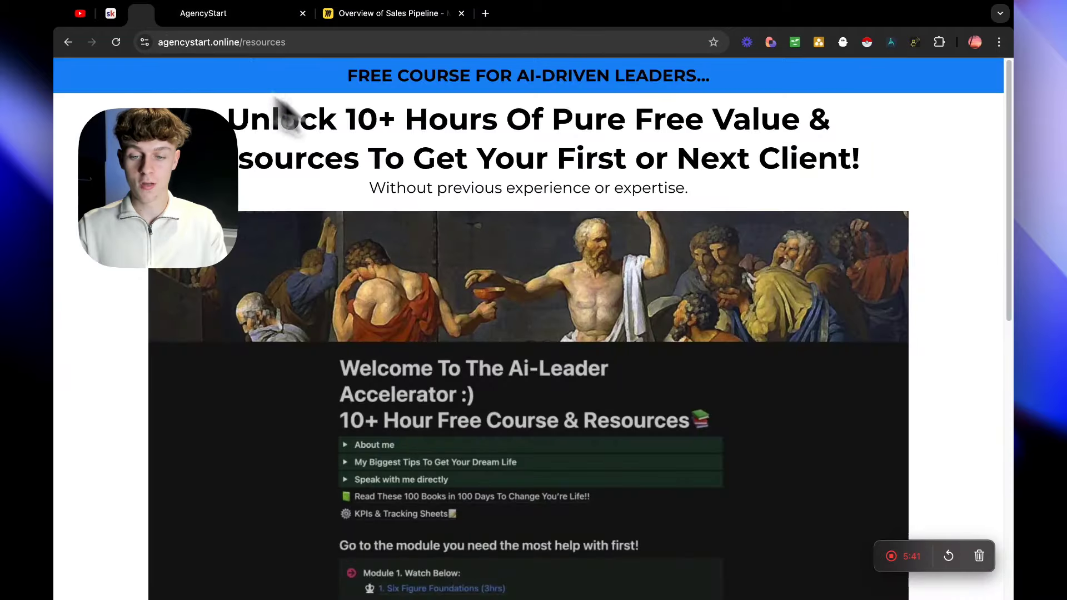
left_click(412, 78)
left_click_drag(389, 207, 688, 210)
left_click_drag(455, 243, 606, 246)
left_click(605, 246)
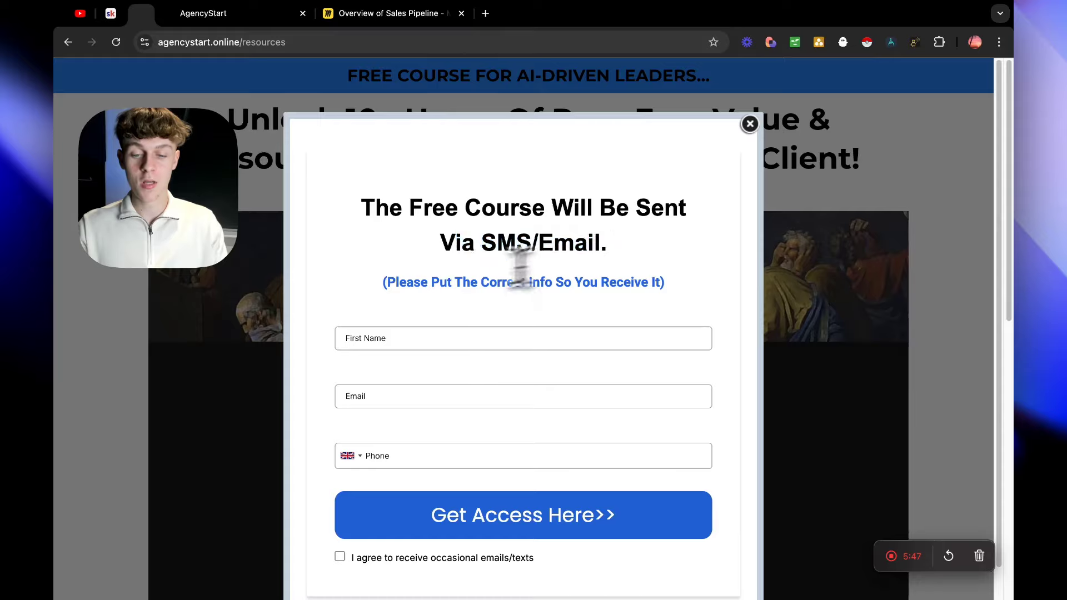
left_click_drag(396, 281, 673, 300)
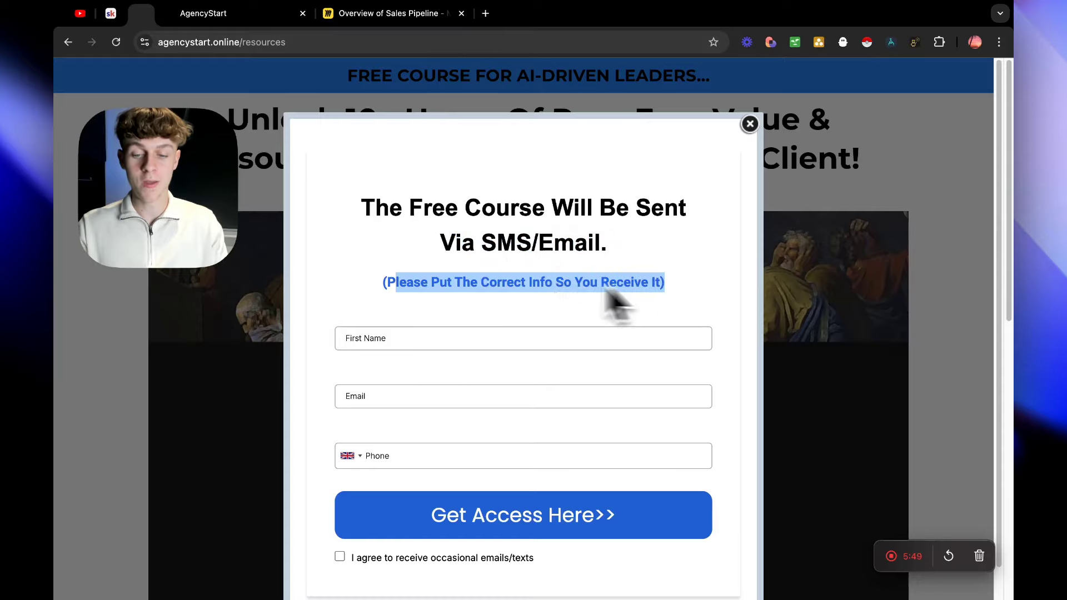
left_click(424, 291)
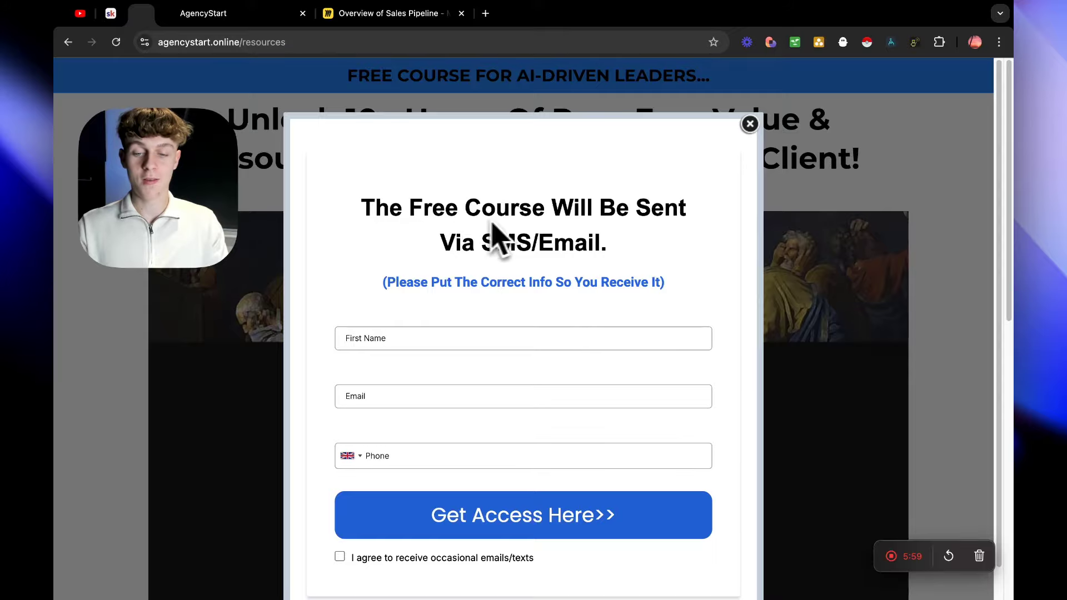
left_click_drag(358, 202, 674, 282)
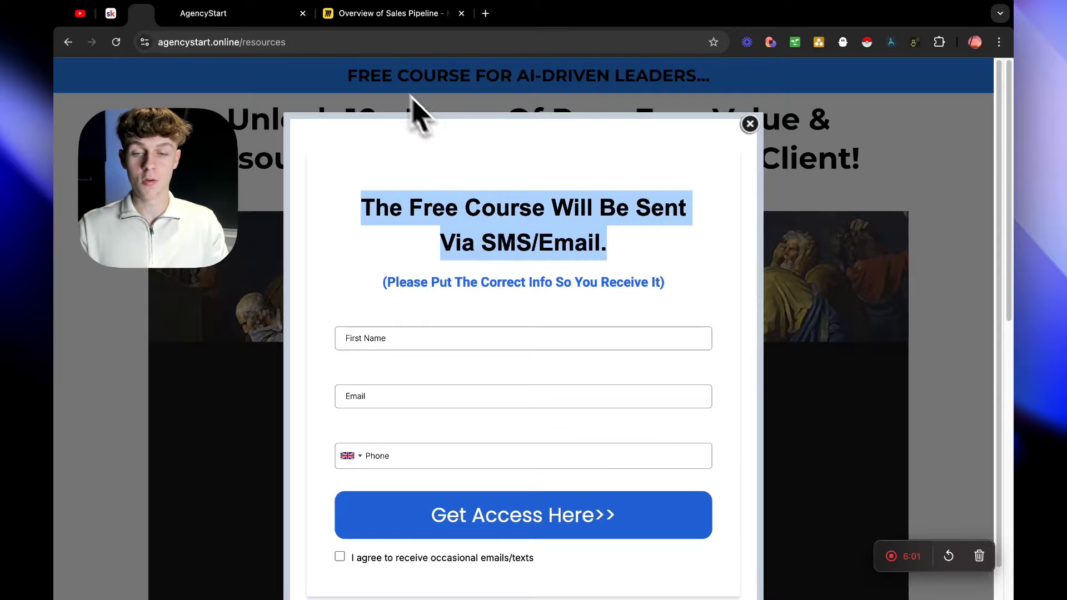
Return to the GoHighLevel form builder and add a Text element above the First Name field.
left_click(263, 24)
left_click(400, 189)
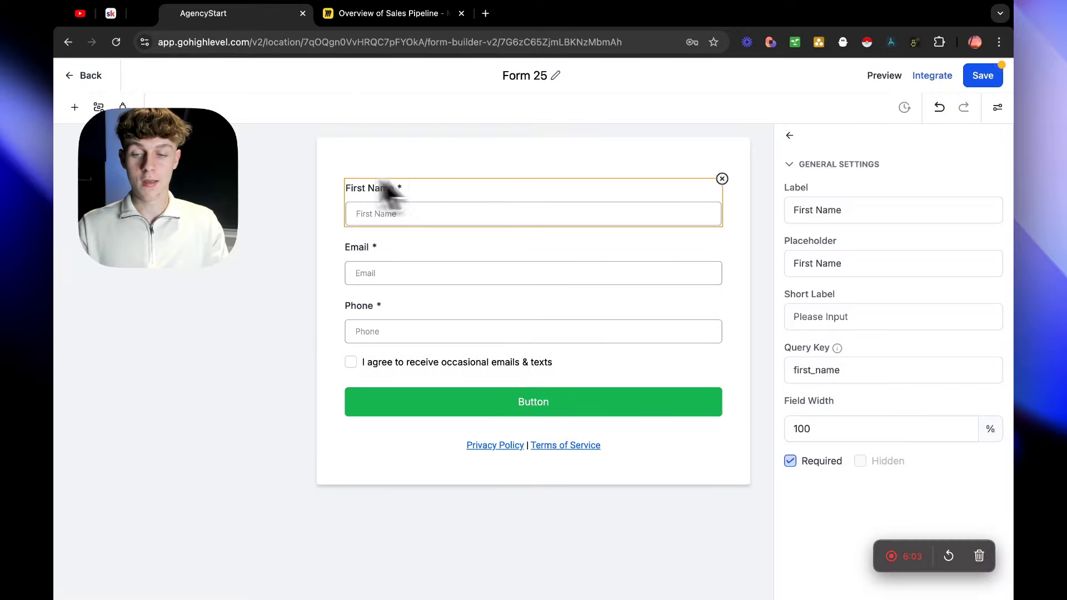
left_click(74, 107)
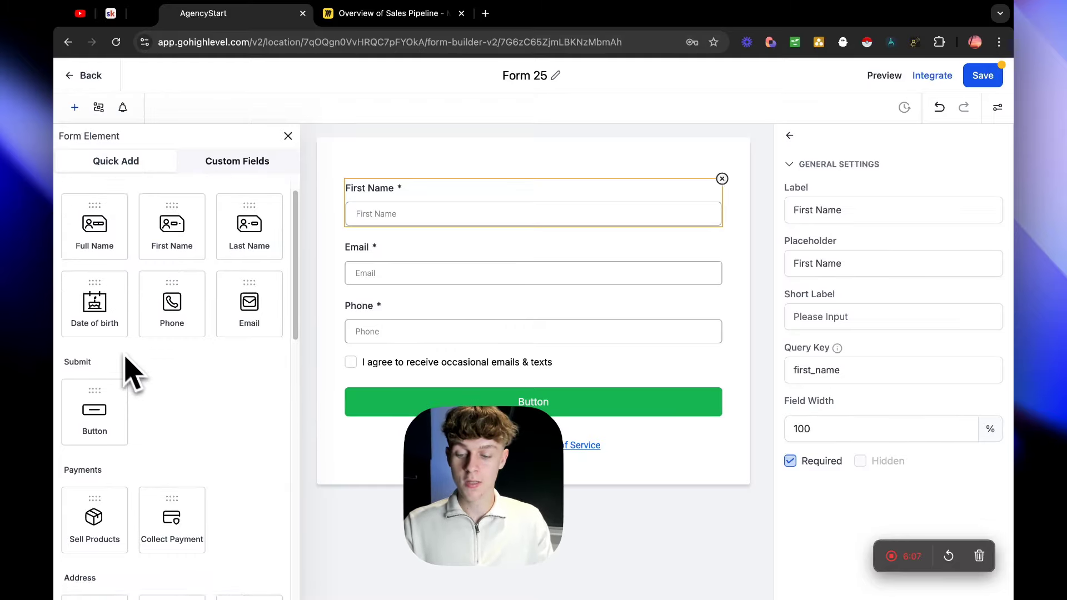
scroll(127, 372, "down", 5)
scroll(132, 384, "down", 7)
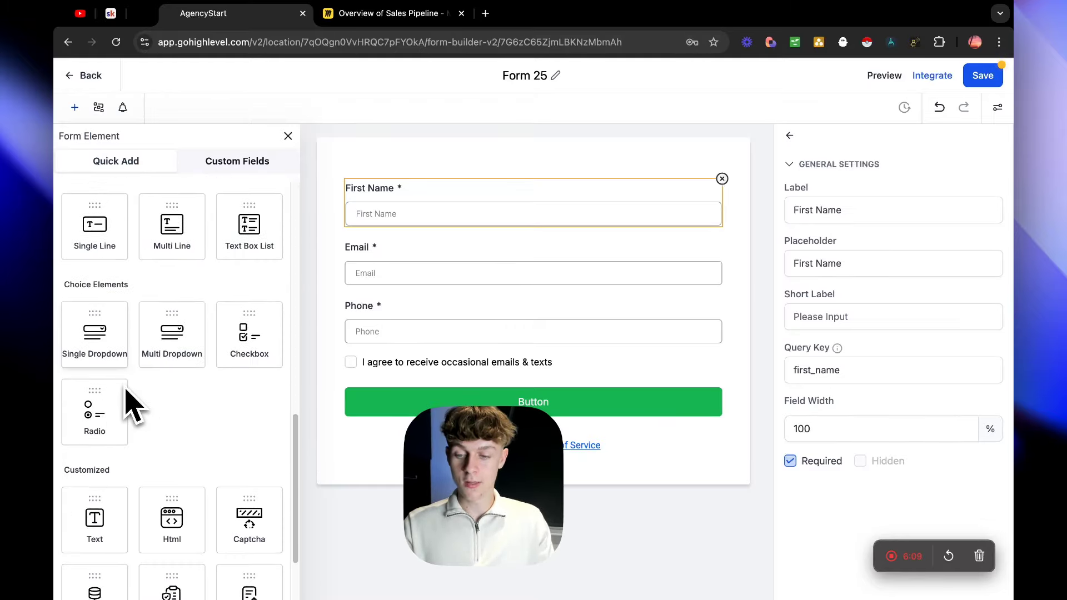
scroll(167, 383, "down", 4)
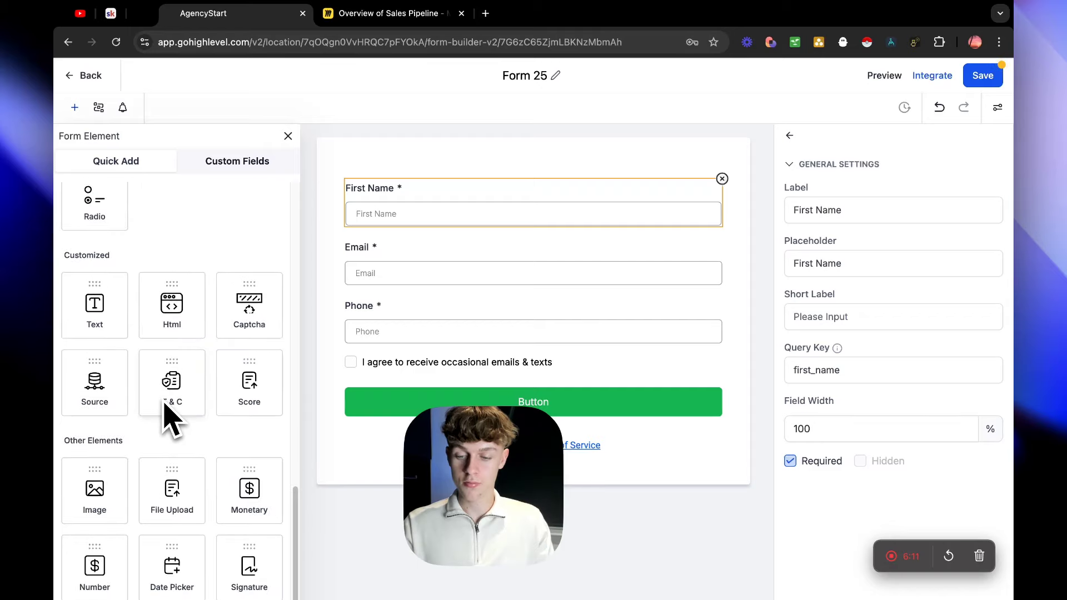
left_click_drag(102, 325, 395, 191)
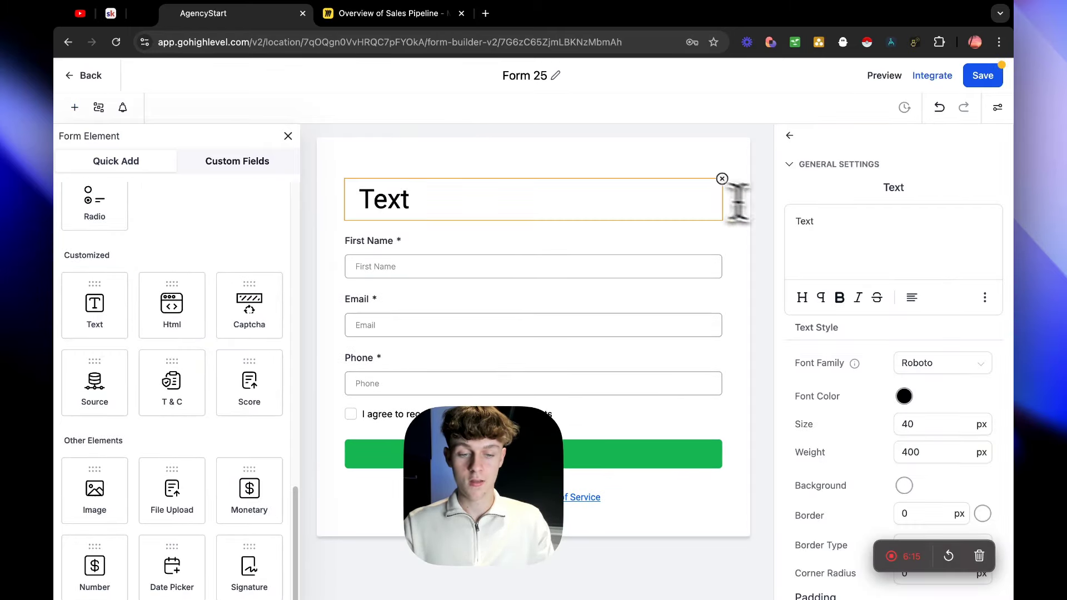
Replace the text element's content with "We Will Send The Free Course To Your Email/SMS" and close the form elements list.
left_click_drag(815, 222, 745, 225)
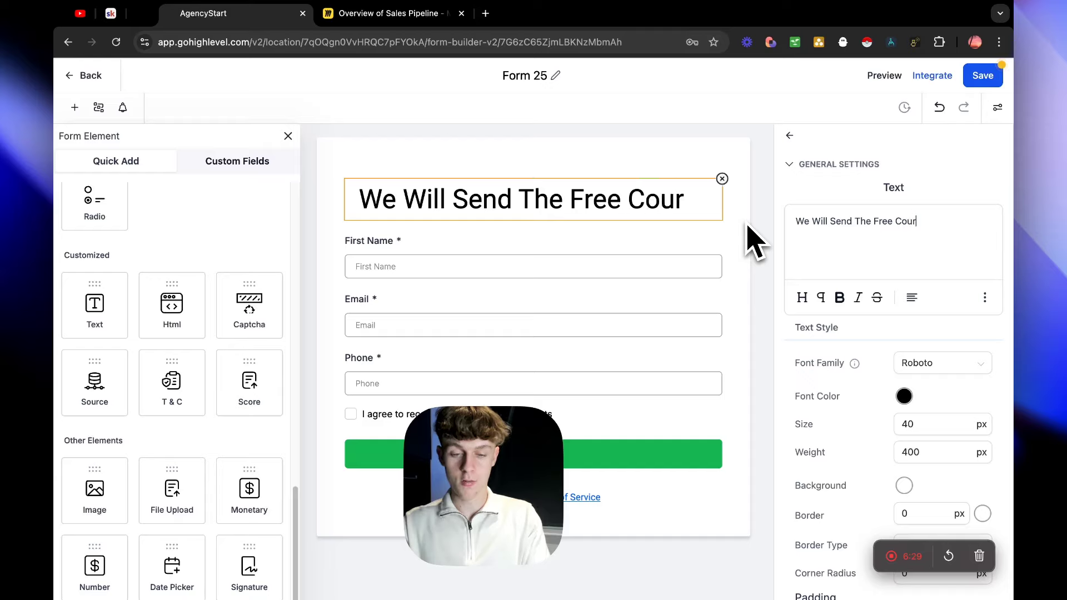
type("e To Your Email/SMS")
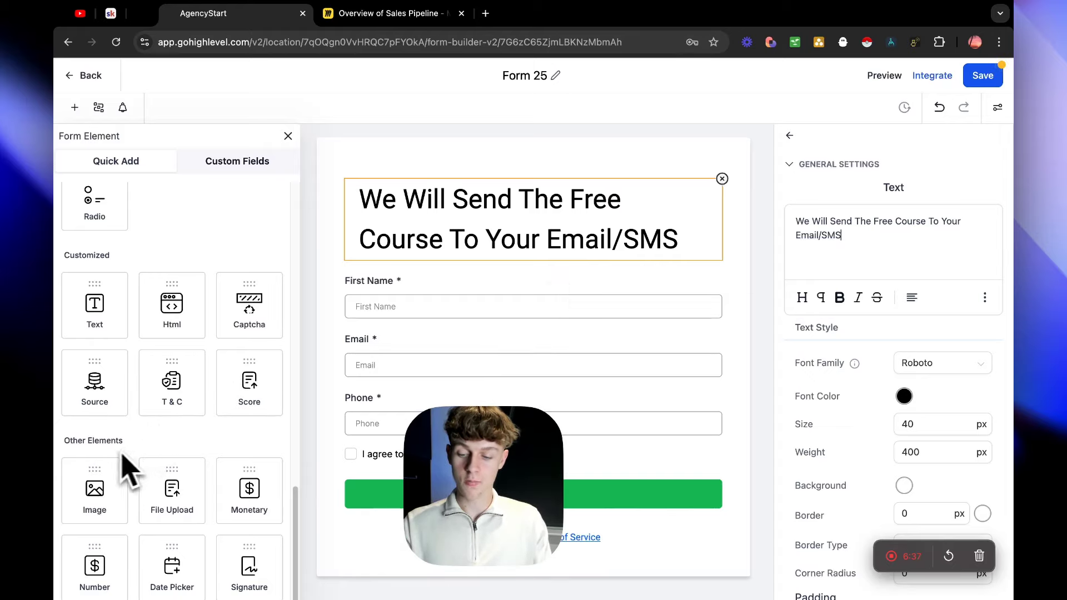
scroll(151, 478, "up", 1)
scroll(156, 490, "up", 4)
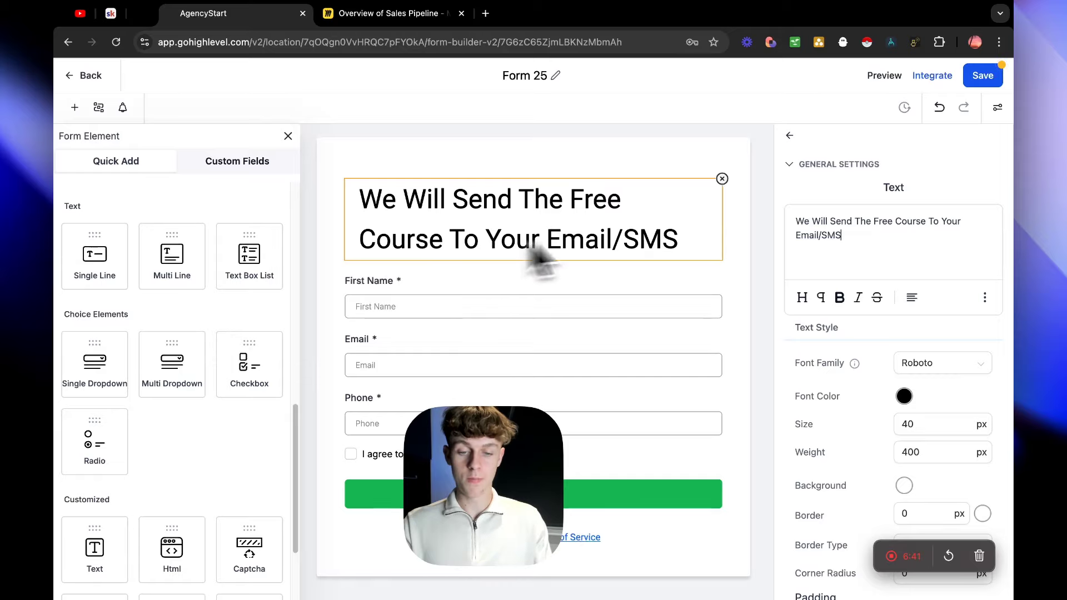
left_click(289, 137)
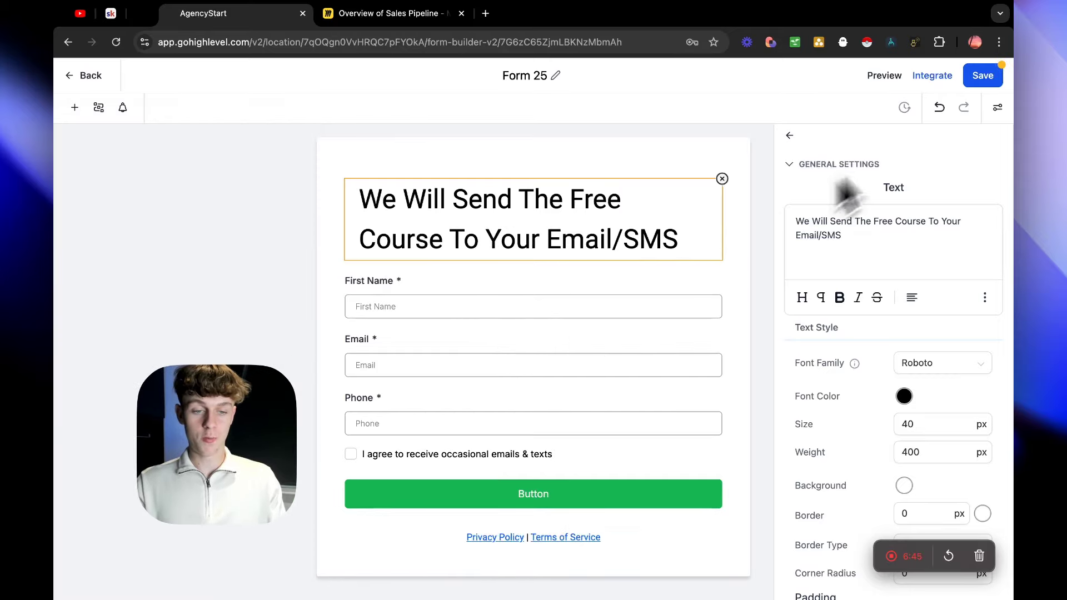
Save the form under the name "YT Example" and preview it, then return to the form builder.
left_click(987, 78)
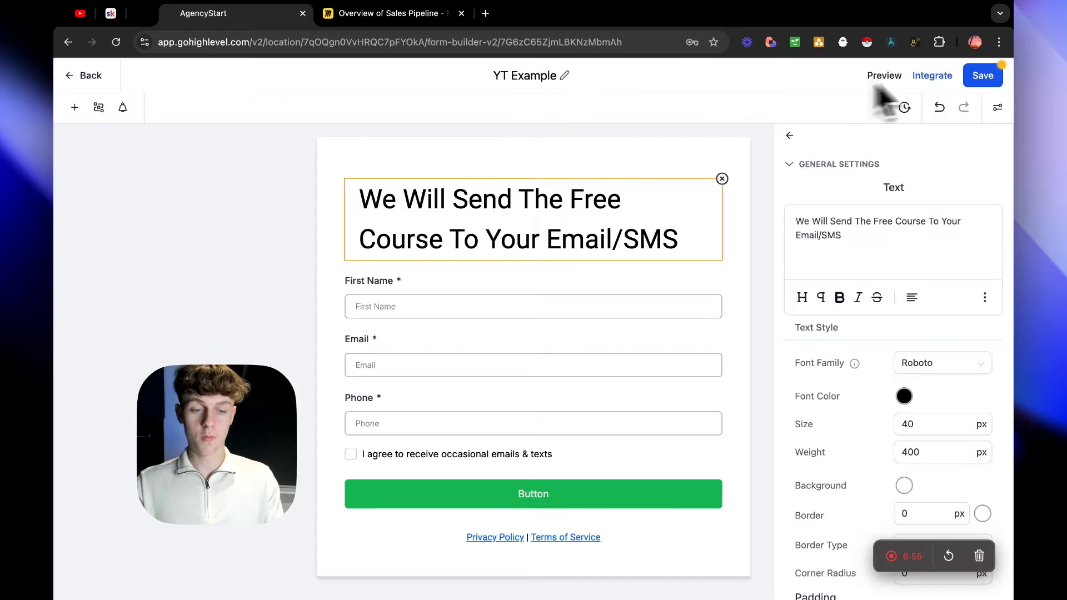
left_click(983, 78)
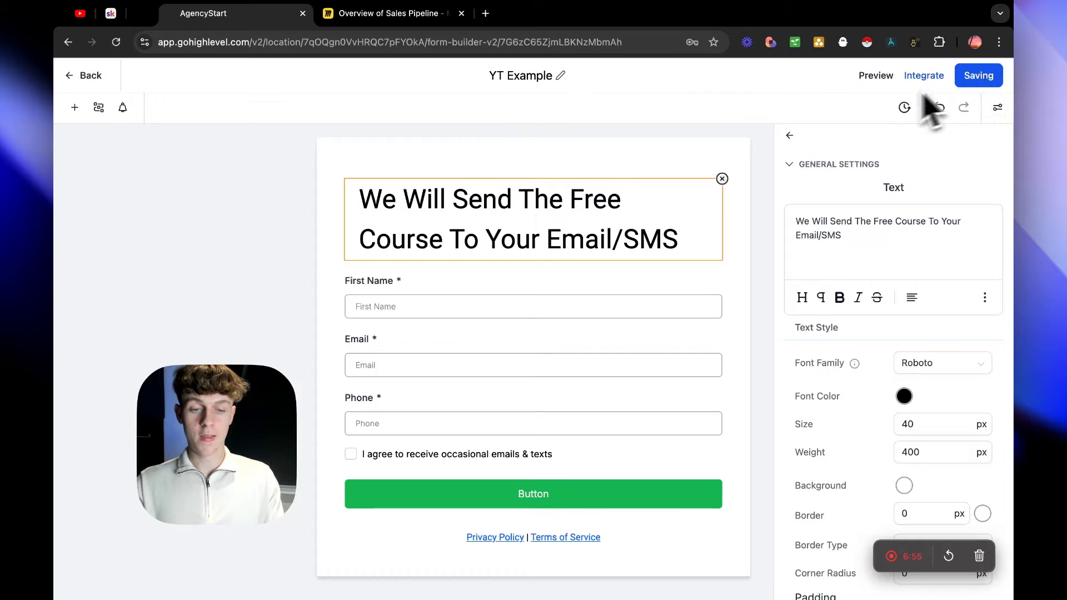
left_click(888, 78)
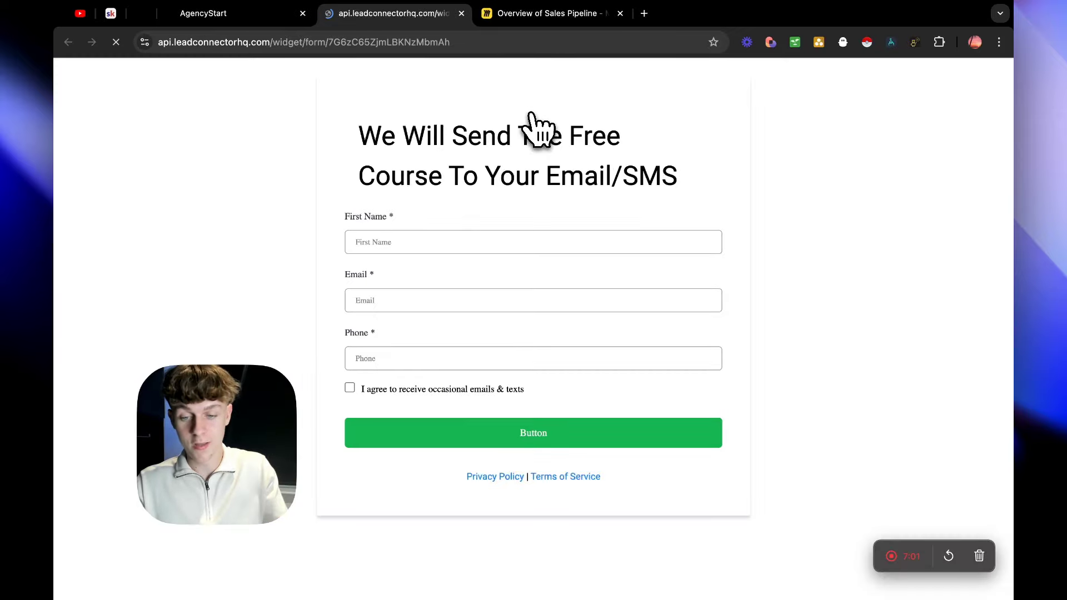
left_click_drag(357, 136, 547, 217)
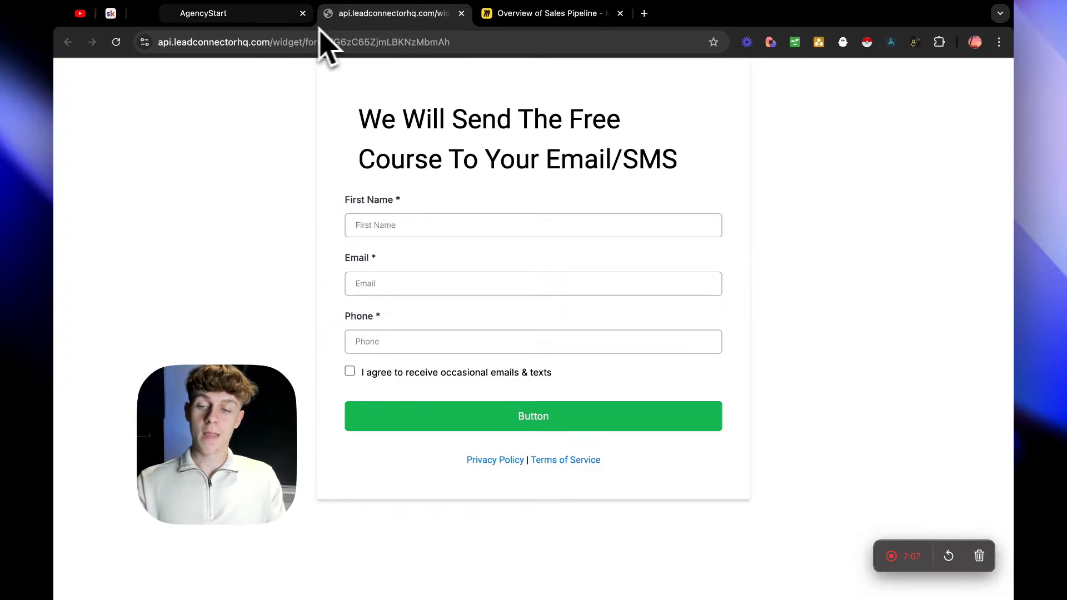
left_click(254, 19)
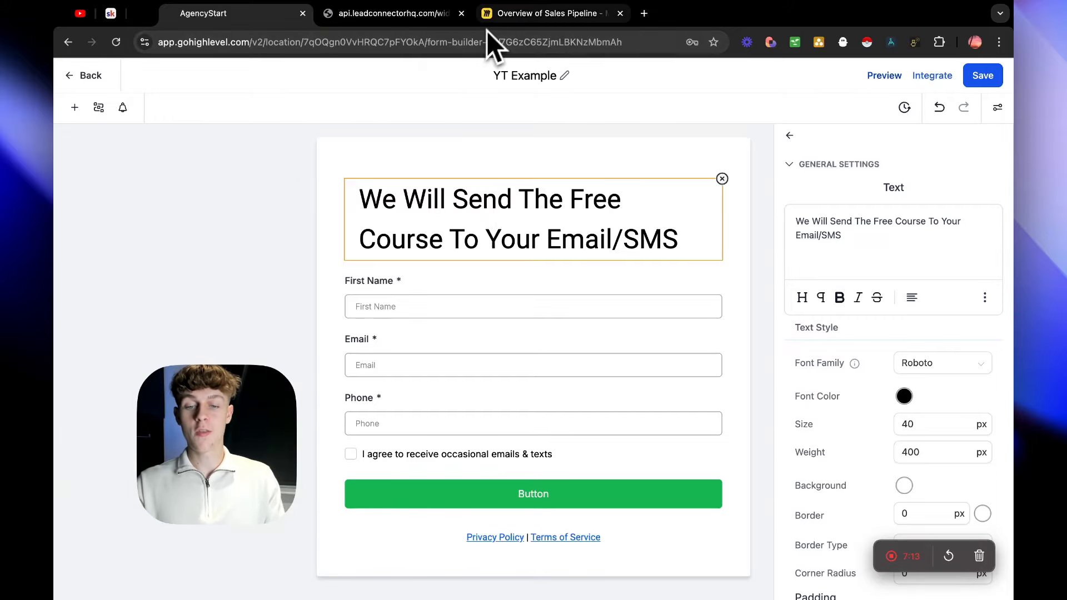
Switch to the Miro board and highlight the traffic sources, the Value boxes and the Free Lead Magnet/Asset stage in turn.
left_click(492, 16)
left_click_drag(617, 189, 695, 186)
left_click_drag(354, 189, 562, 489)
left_click(562, 489)
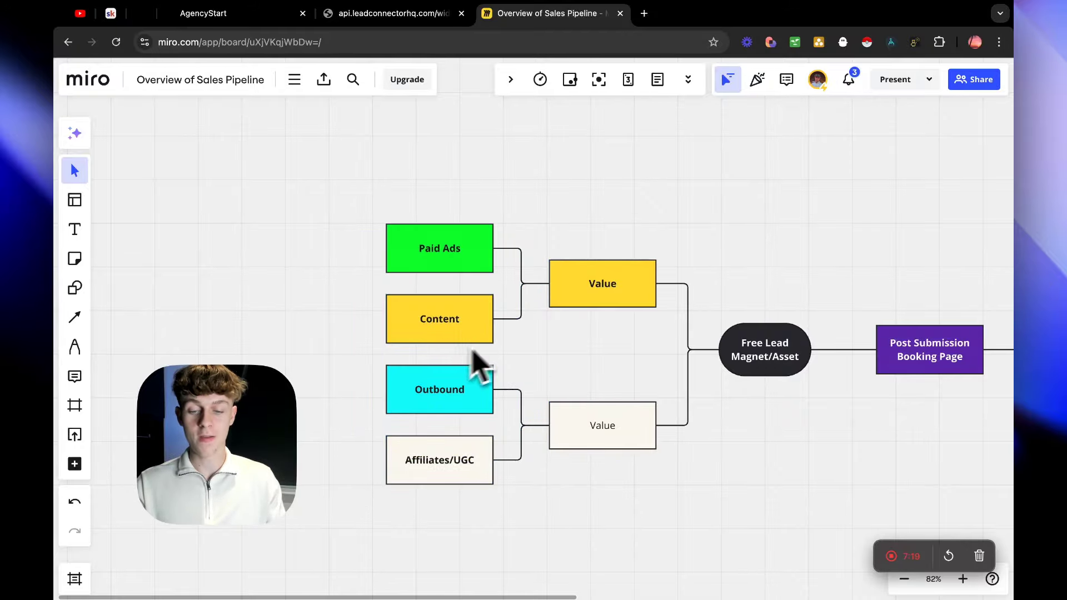
left_click_drag(533, 208, 684, 489)
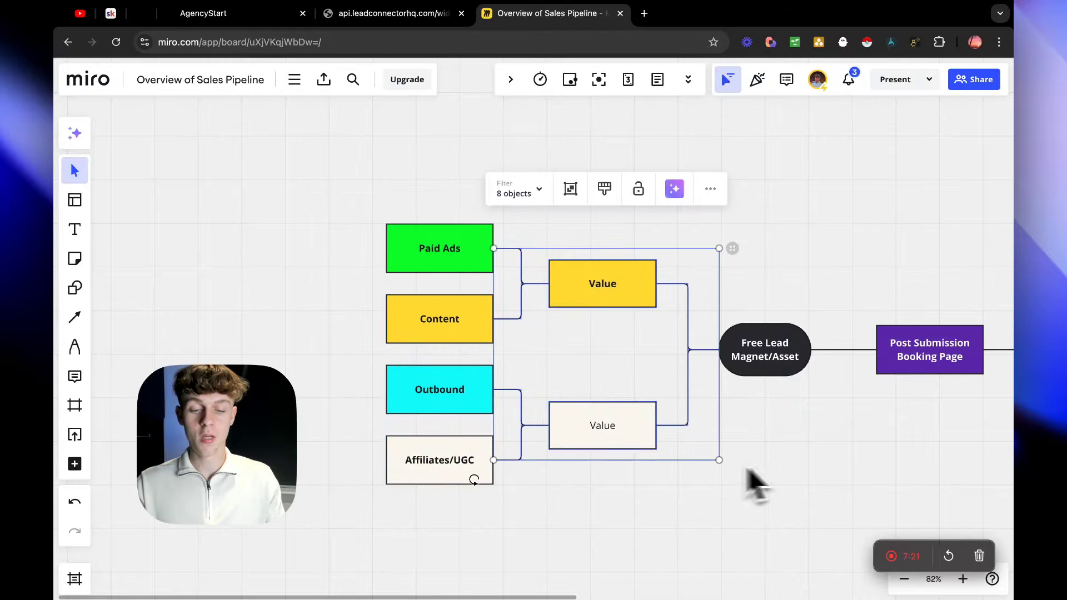
left_click(756, 483)
scroll(791, 464, "right", 3)
left_click_drag(615, 279, 745, 409)
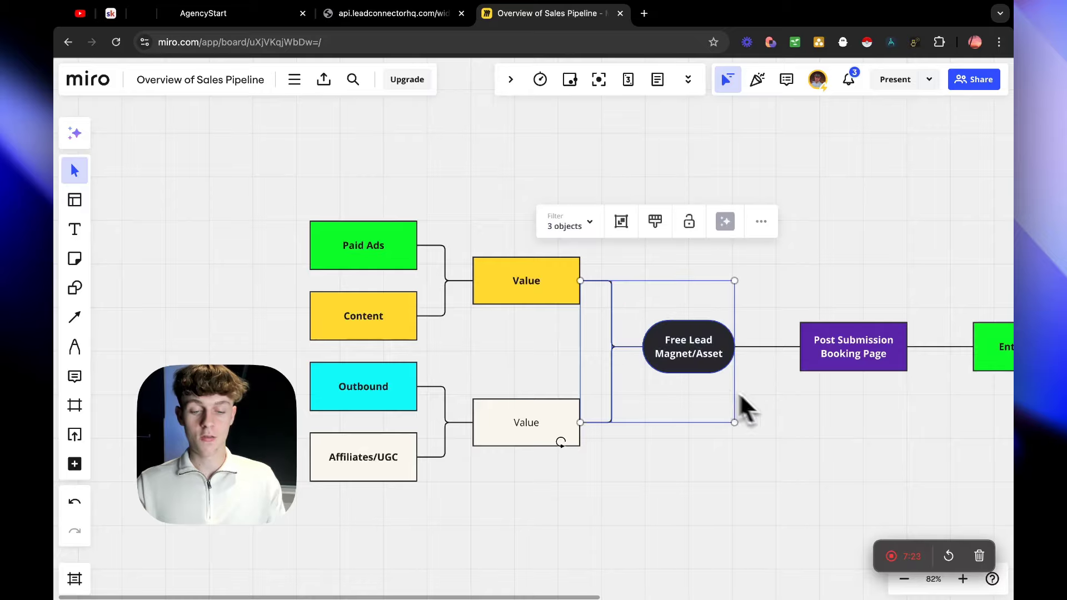
left_click(745, 410)
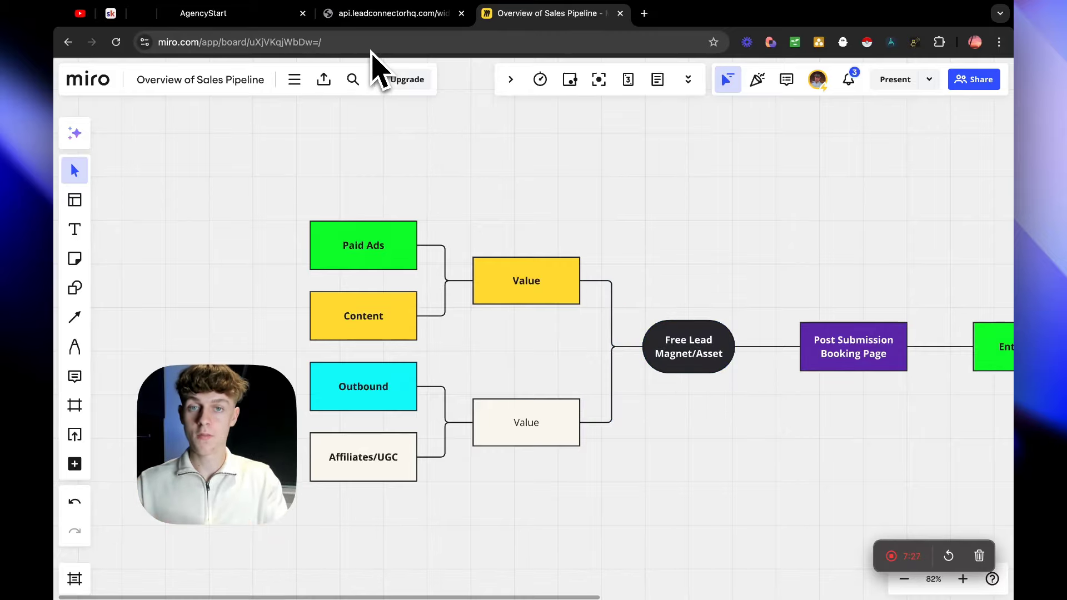
Return to GoHighLevel, leave the form builder and create a blank funnel named "YT Example".
left_click(237, 16)
left_click(83, 78)
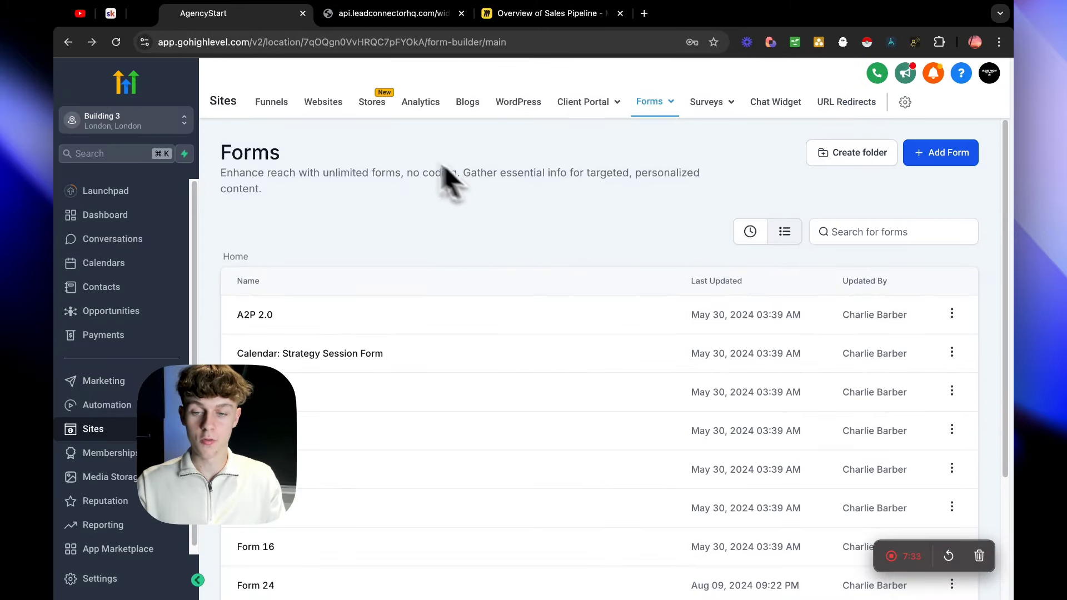
left_click(280, 104)
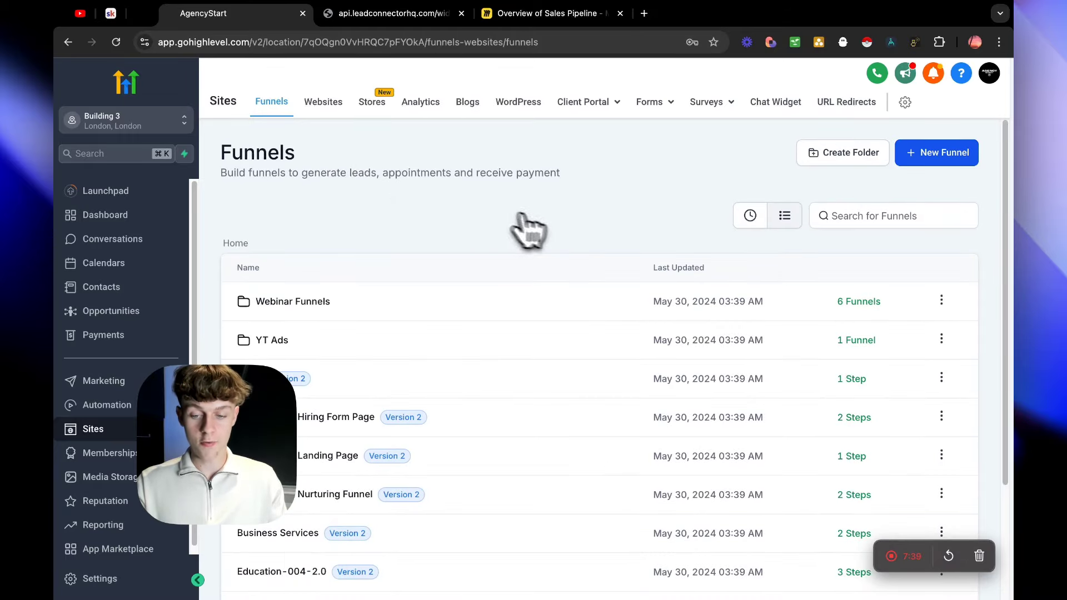
left_click(936, 152)
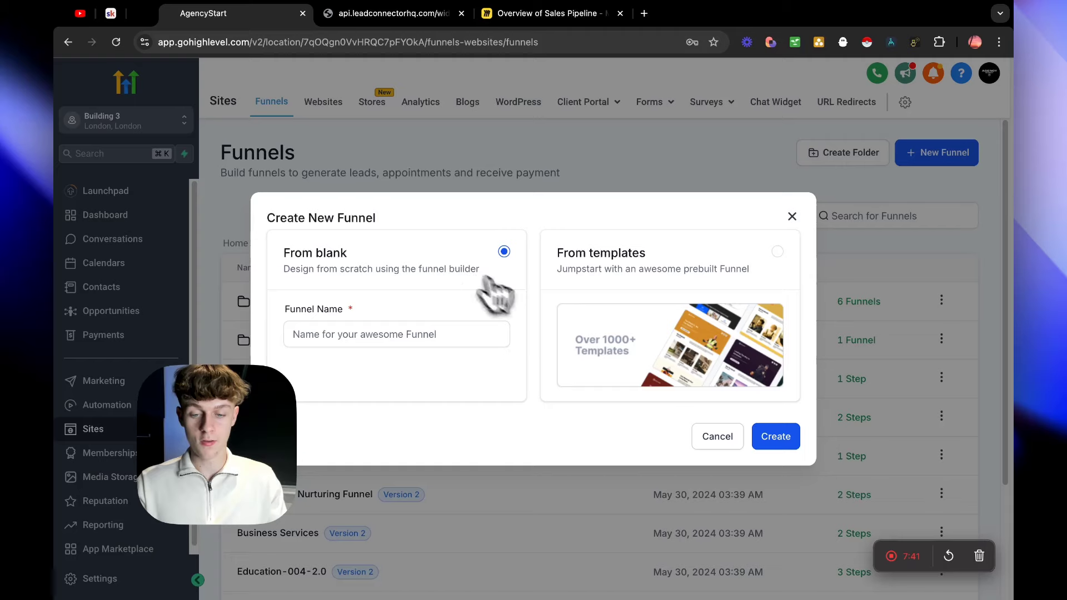
left_click(777, 439)
left_click(405, 335)
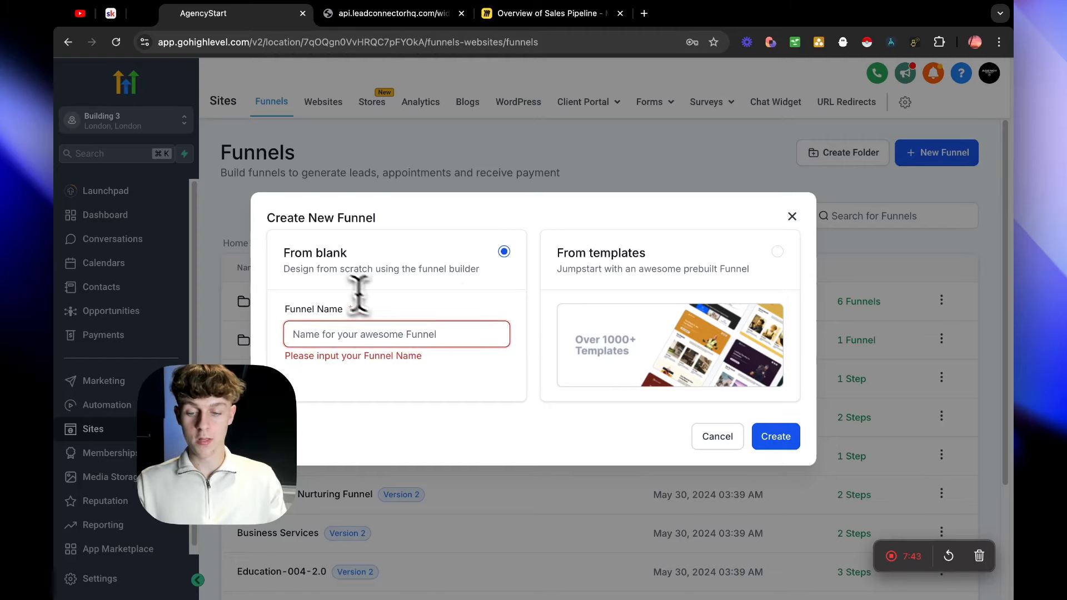
type("YT Example")
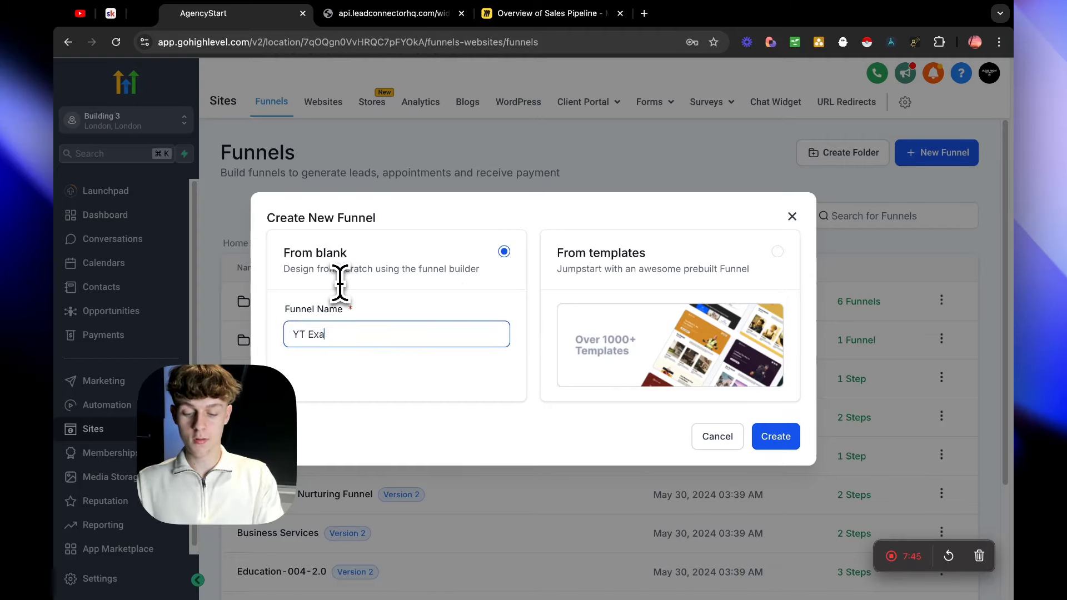
left_click(753, 442)
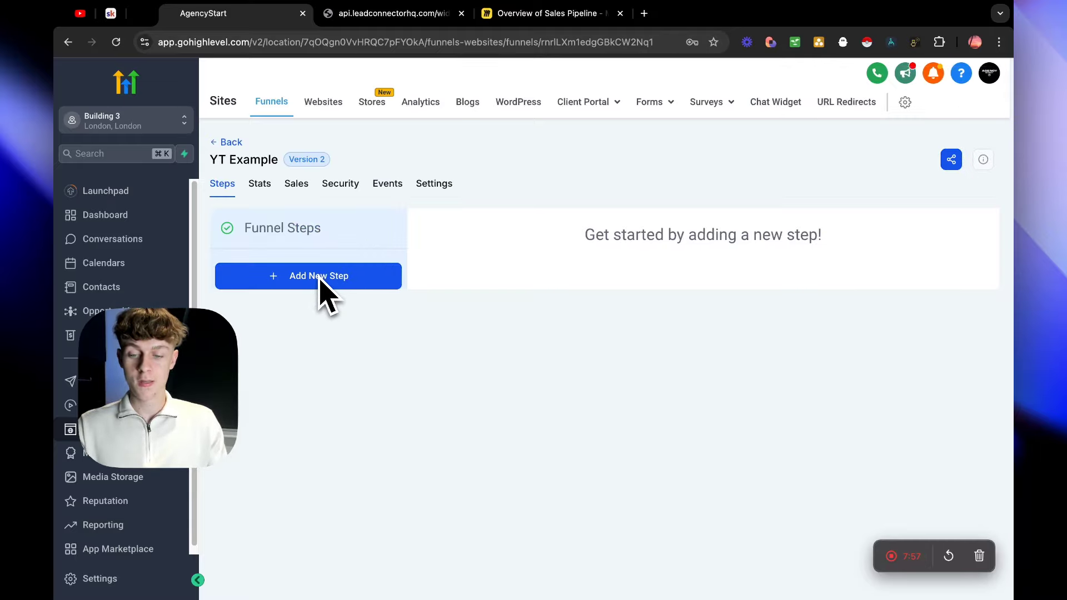
Switch to the Miro board and highlight the Free Lead Magnet/Asset and Post Submission Booking Page stages.
left_click(542, 14)
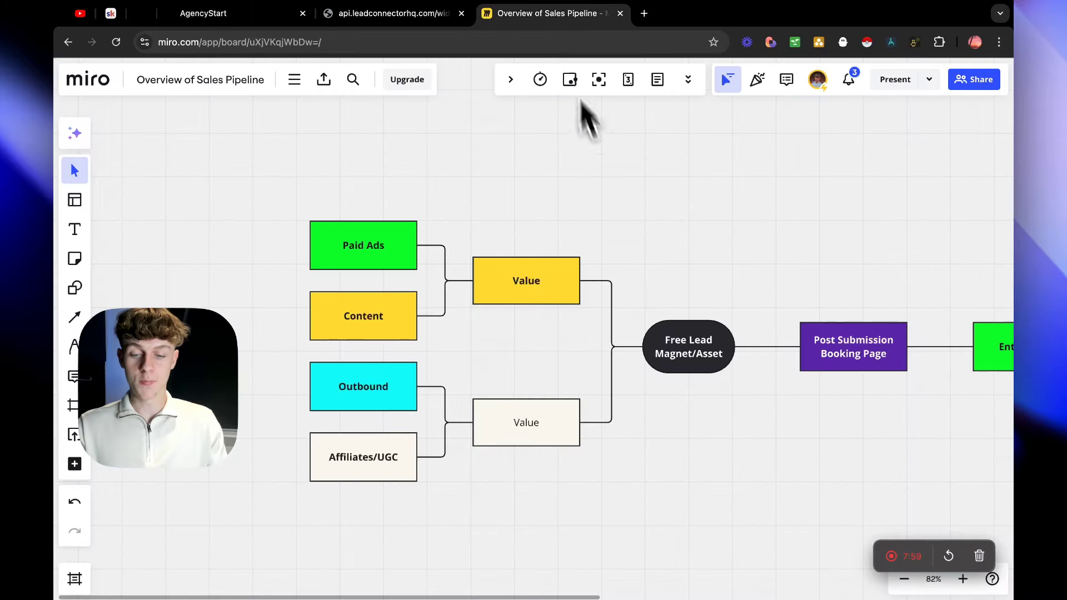
scroll(584, 273, "right", 5)
left_click_drag(508, 256, 608, 388)
scroll(648, 410, "right", 5)
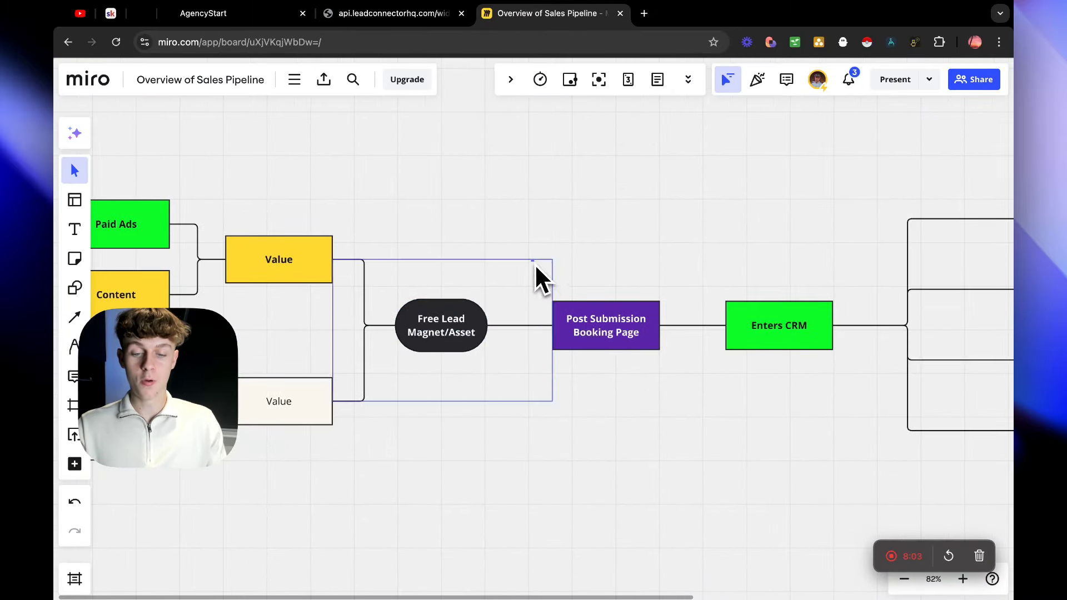
left_click_drag(532, 260, 666, 383)
left_click(448, 418)
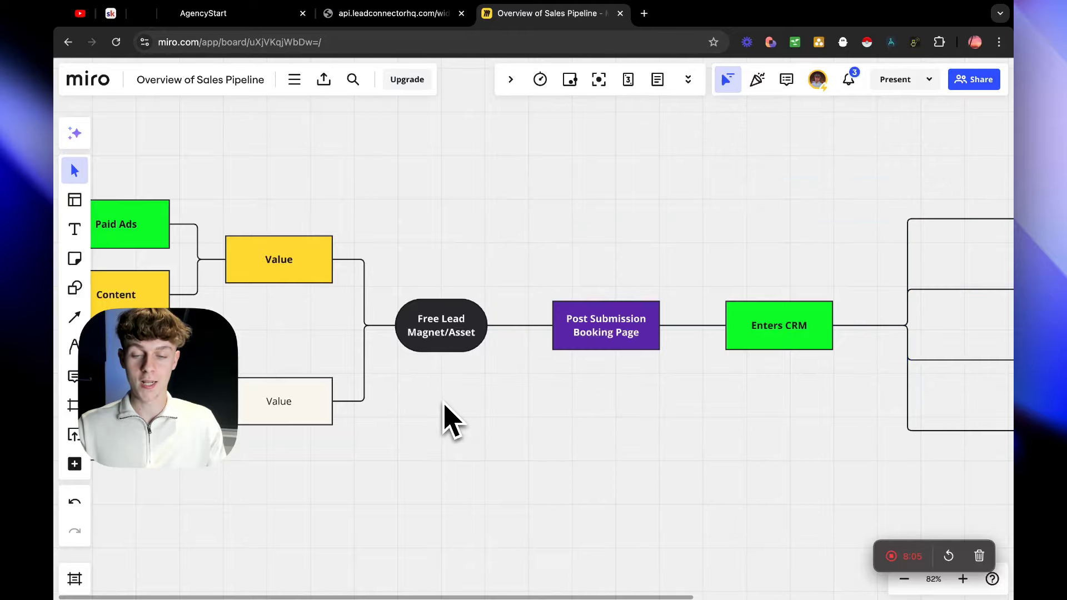
Return to GoHighLevel and add a step named "Free Lead Magnet" to the YT Example funnel.
left_click(254, 19)
left_click(330, 276)
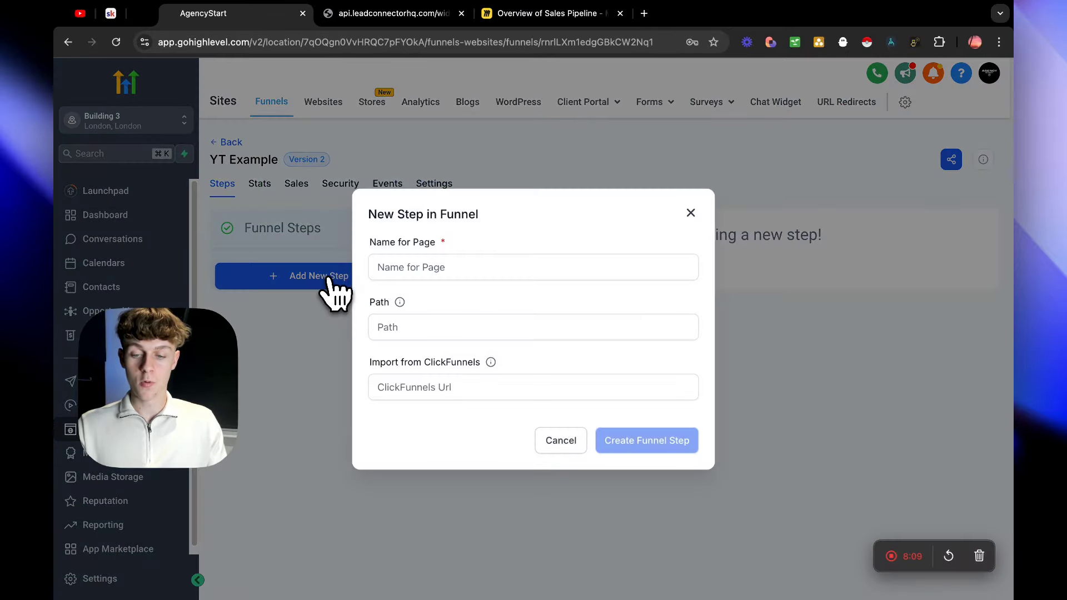
left_click(432, 268)
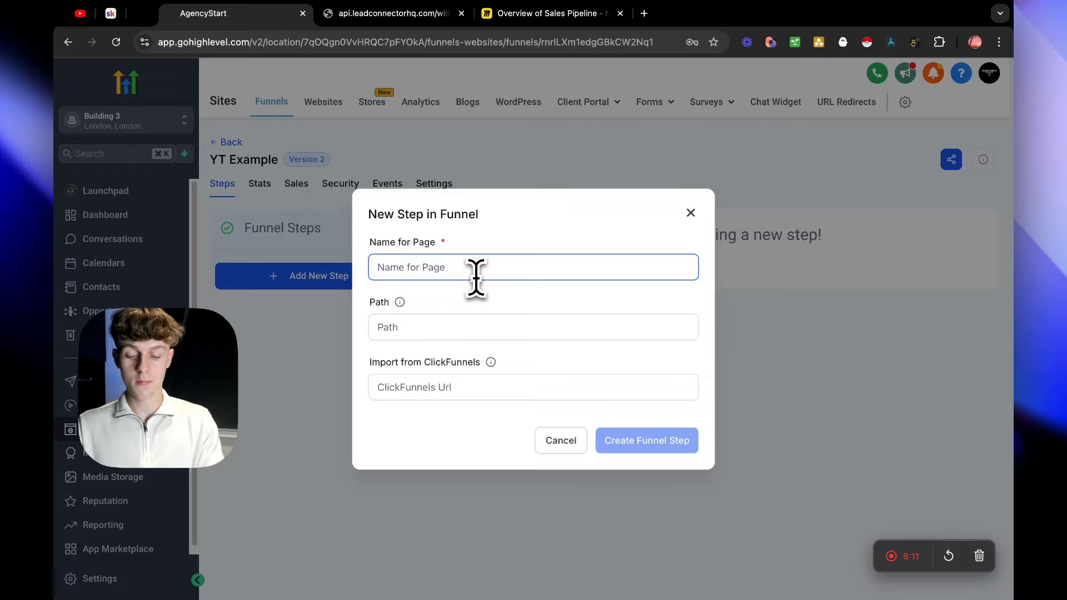
type("Free Lead Magnet")
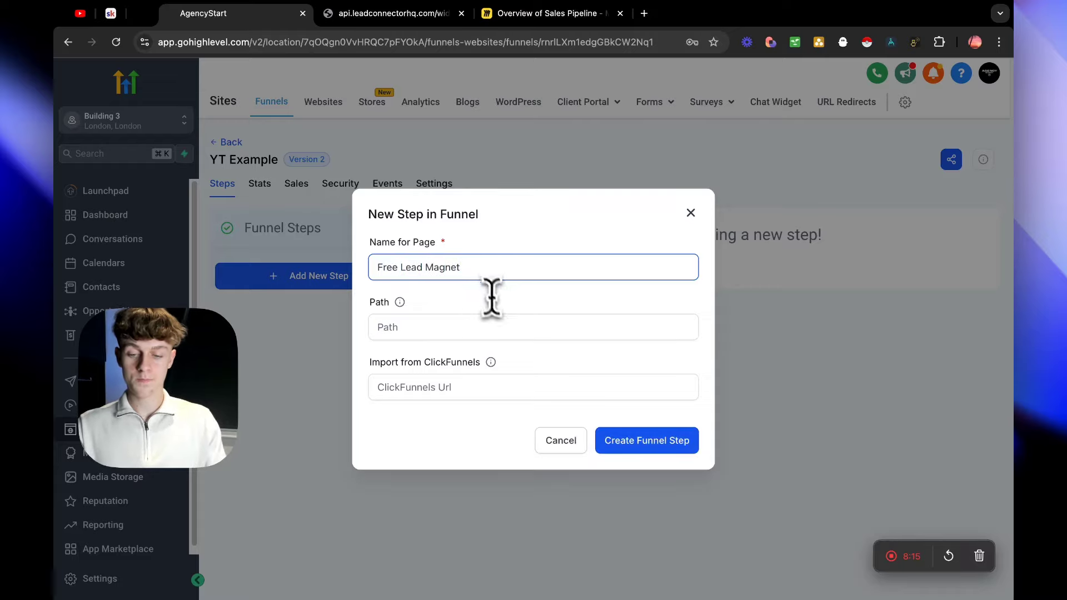
left_click(669, 441)
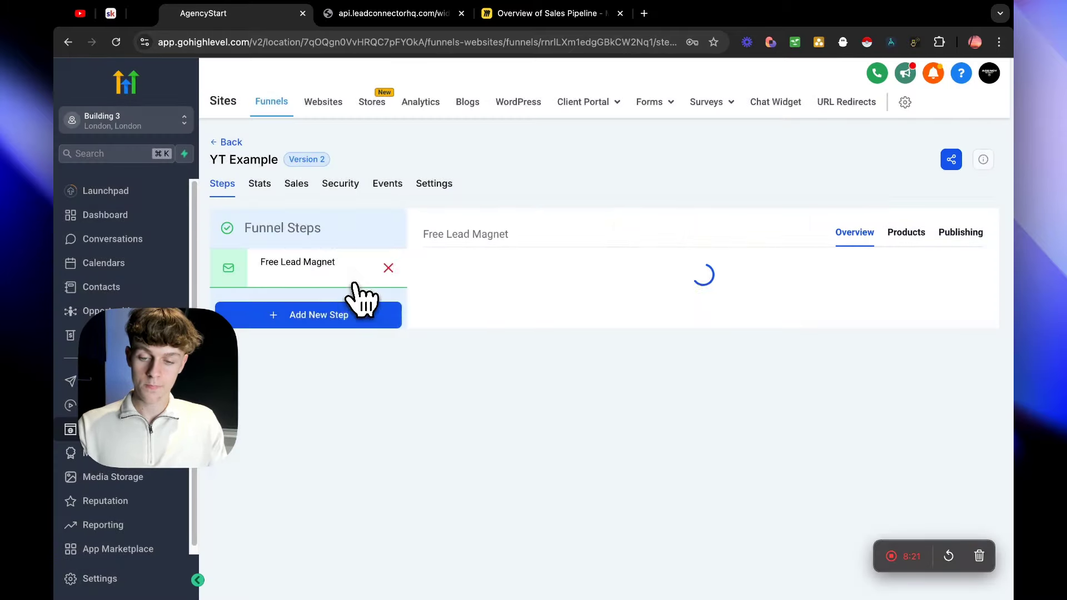
Add a second funnel step named "Booking Page".
left_click(346, 549)
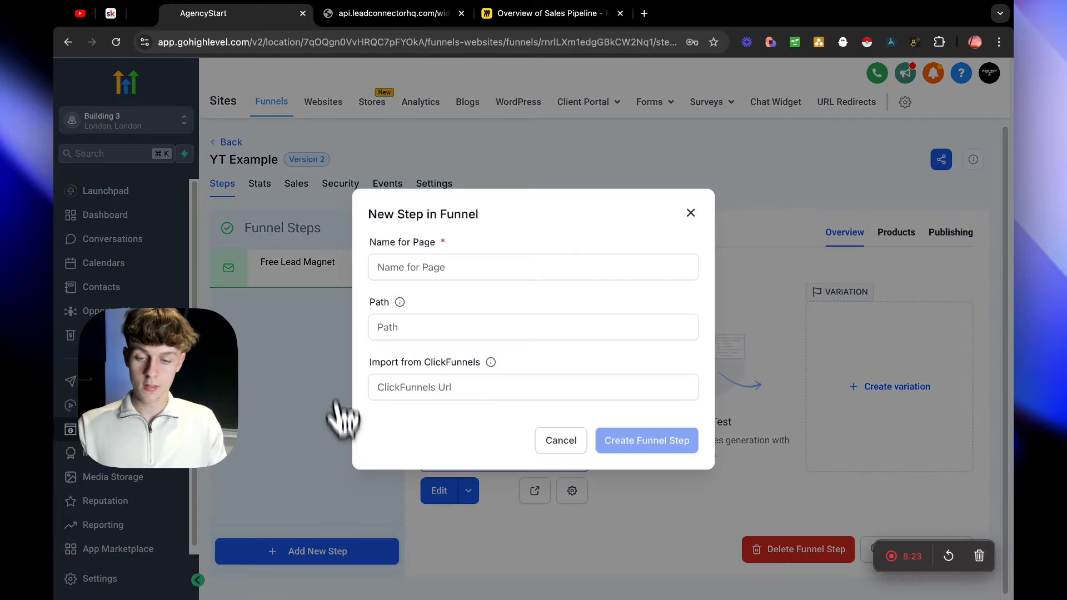
left_click(449, 269)
type("Booking Page")
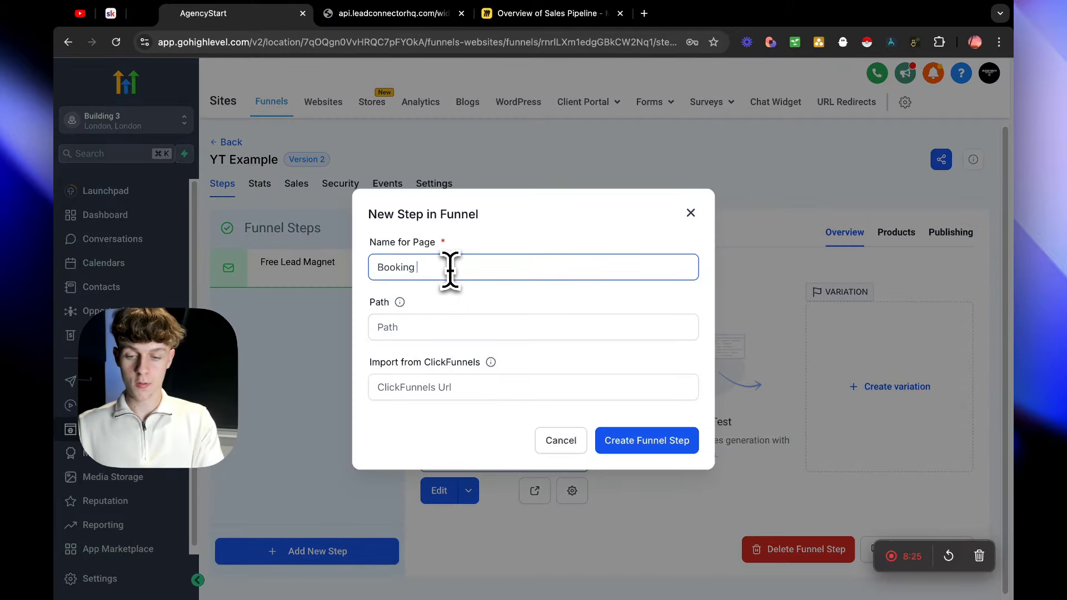
left_click(640, 441)
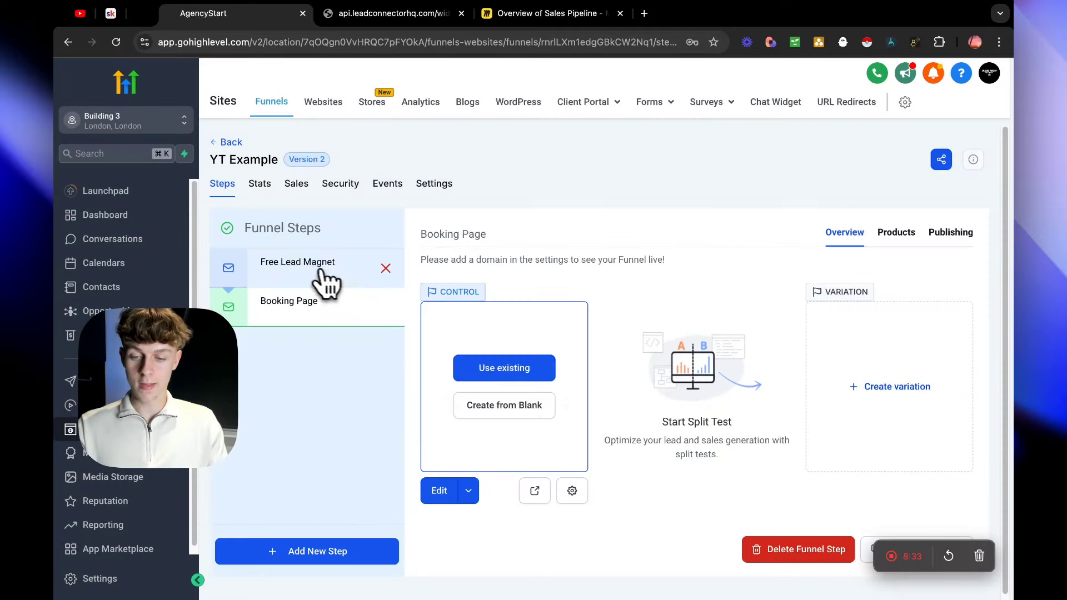
Create the Free Lead Magnet page from blank and give it a full-width section with a one-column row.
left_click(321, 271)
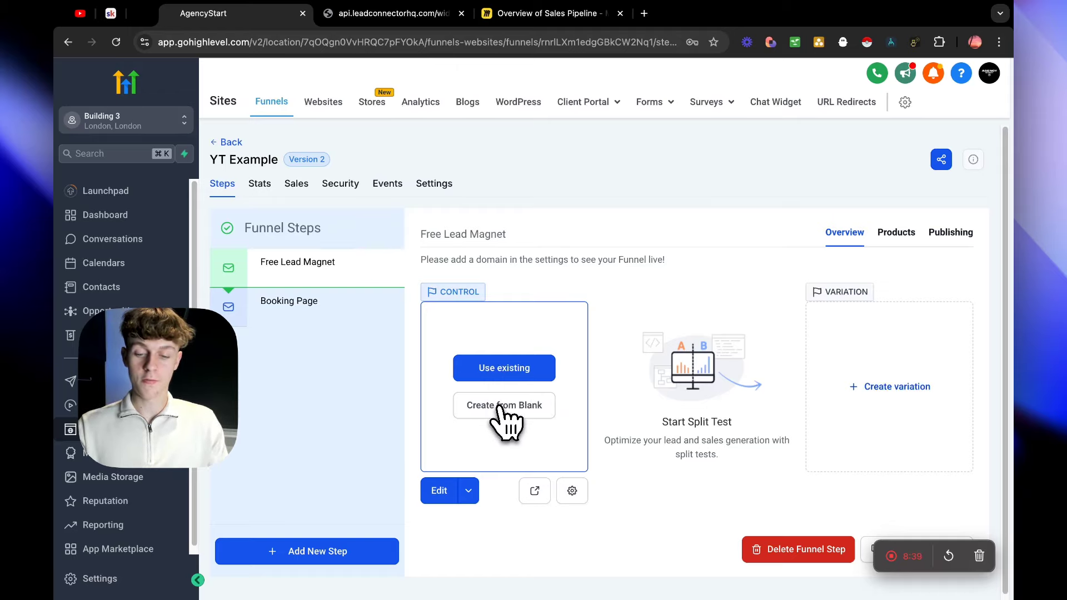
left_click(467, 407)
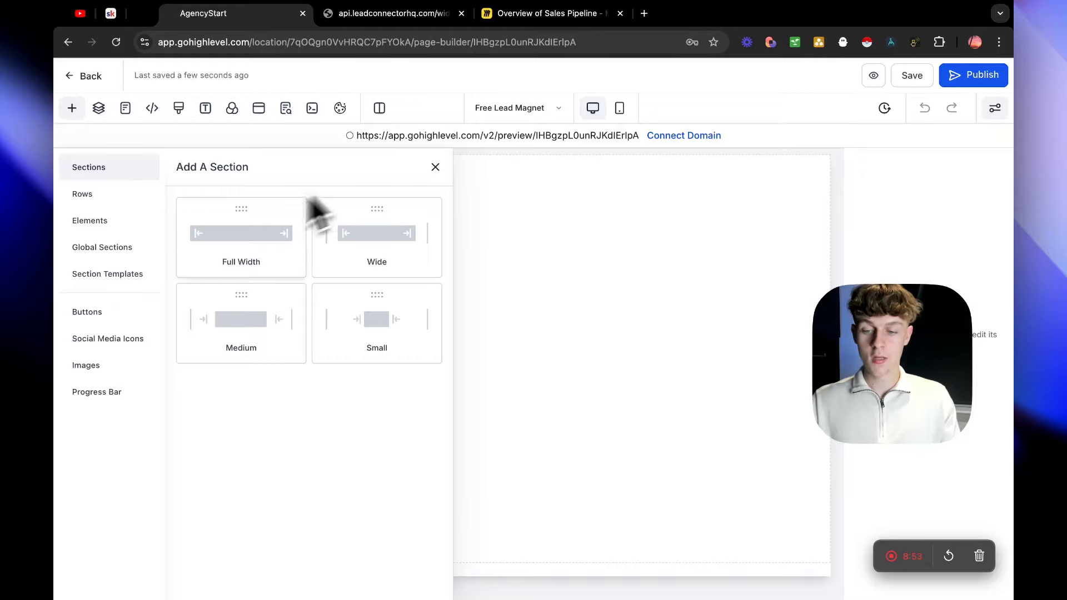
left_click_drag(310, 210, 531, 229)
left_click(433, 201)
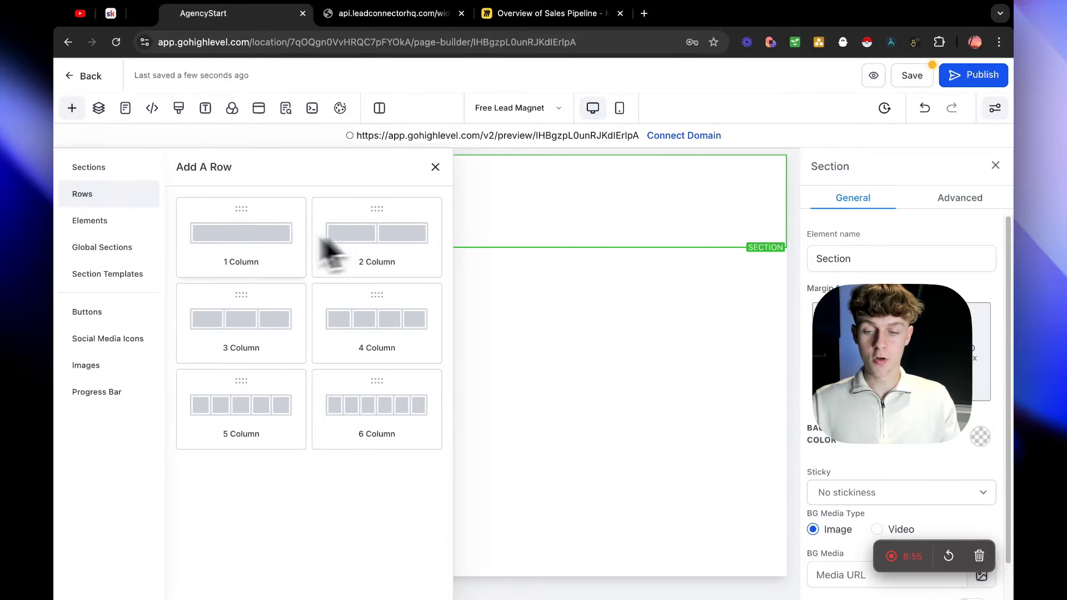
left_click_drag(261, 239, 456, 214)
Add a headline element to the row's column and replace its placeholder text with "Dentists &".
left_click(427, 219)
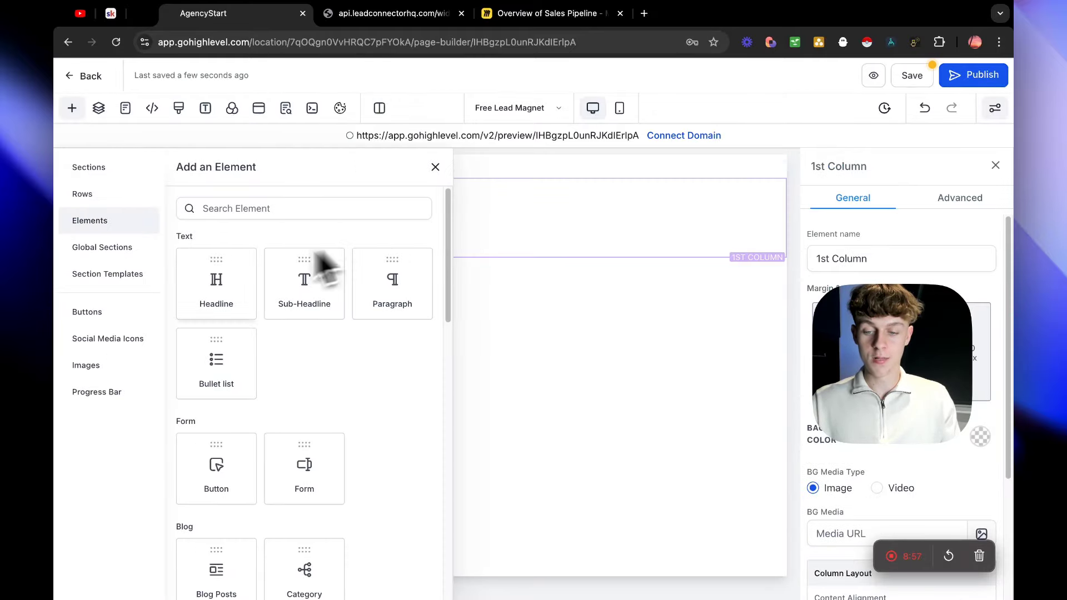
left_click_drag(226, 290, 398, 223)
left_click(411, 218)
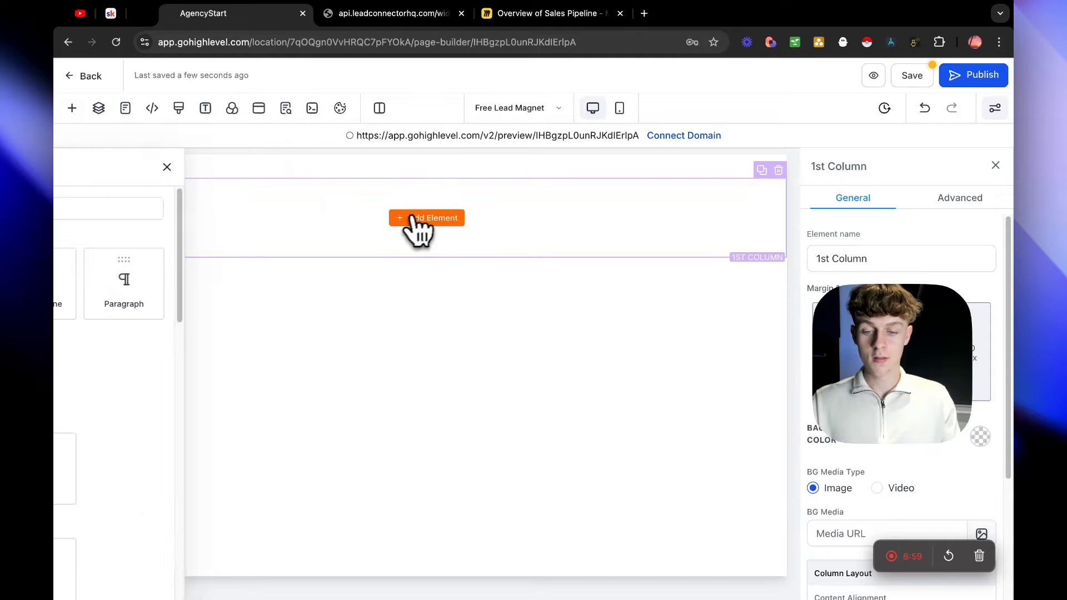
left_click_drag(219, 284, 495, 222)
double_click(418, 198)
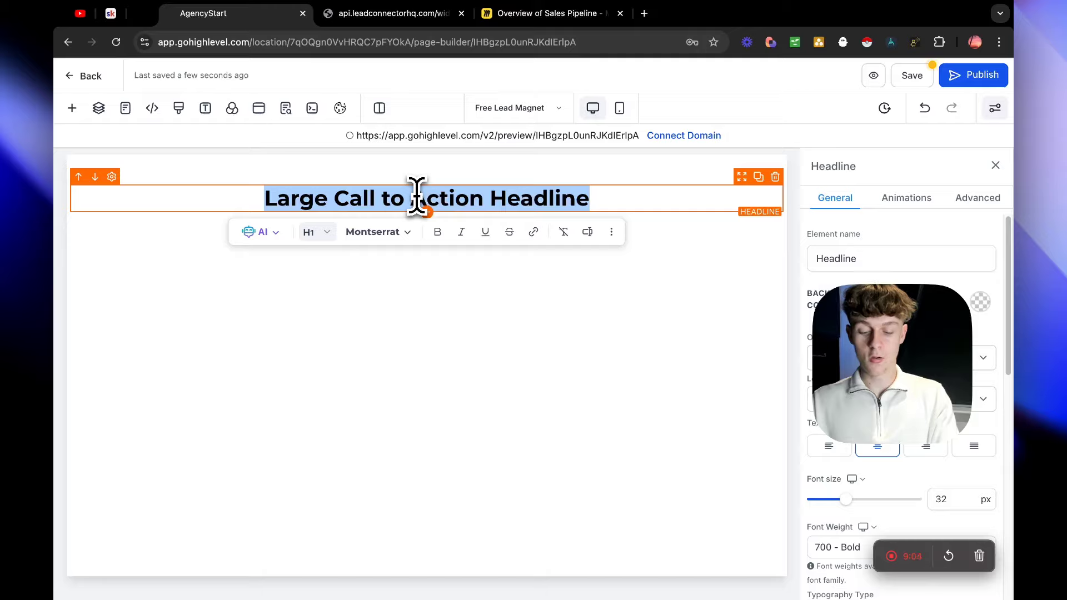
type("Dentists &")
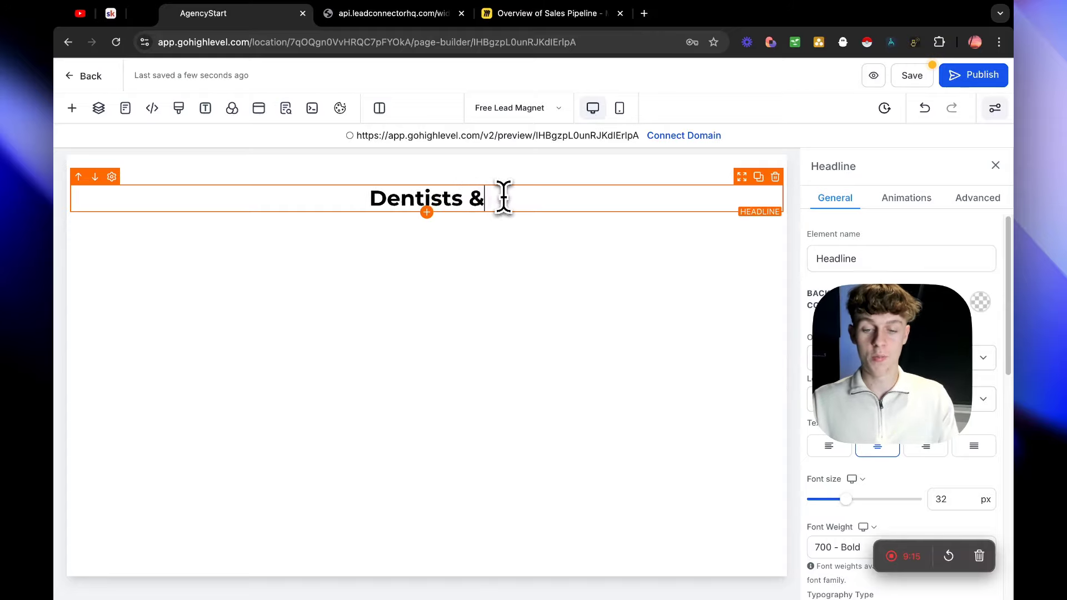
Replace the headline text with "Real Estate Investors & Property Owners".
left_click_drag(503, 198, 373, 206)
type("Re")
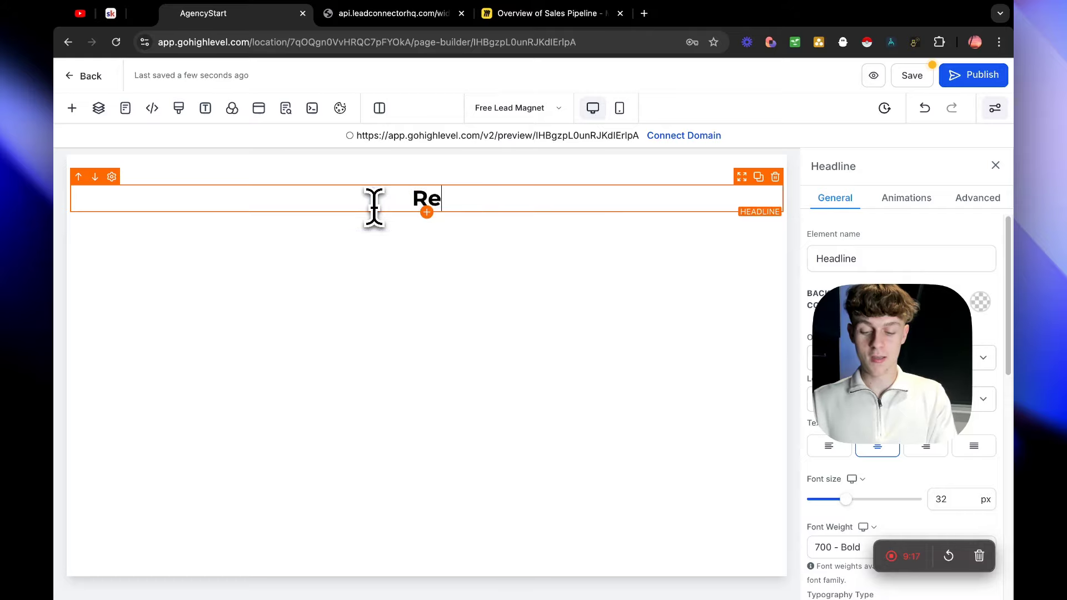
type("al Esta")
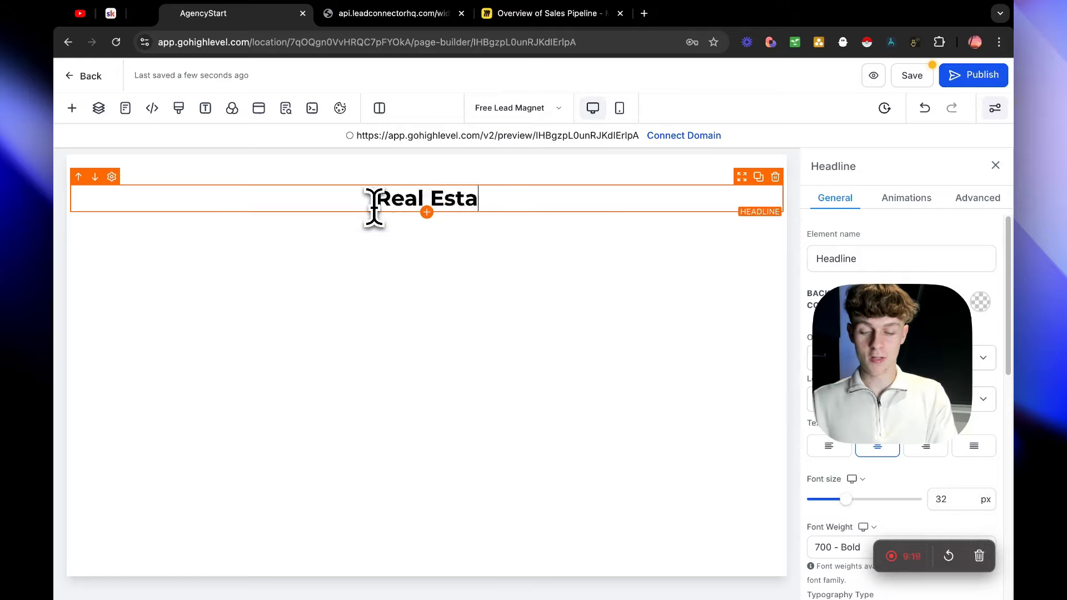
type("te Investors")
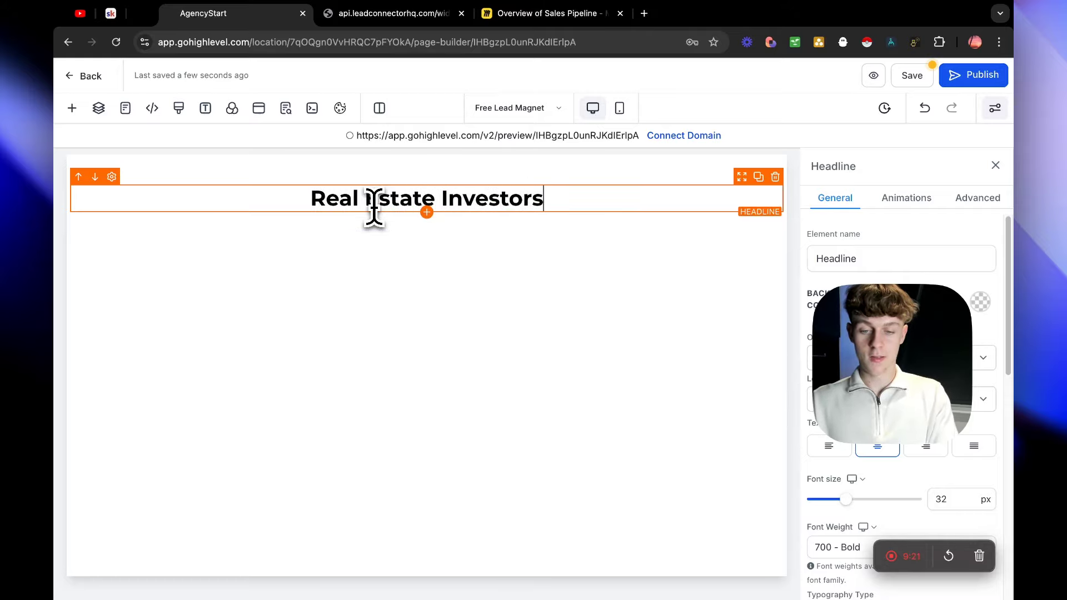
type(" & Proper")
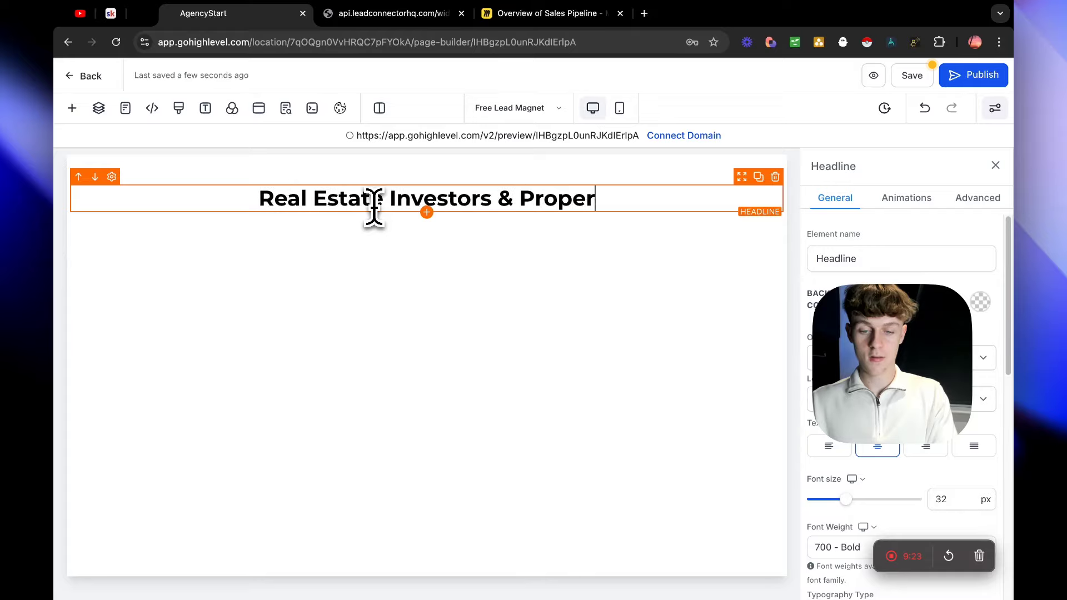
type("ty Owners")
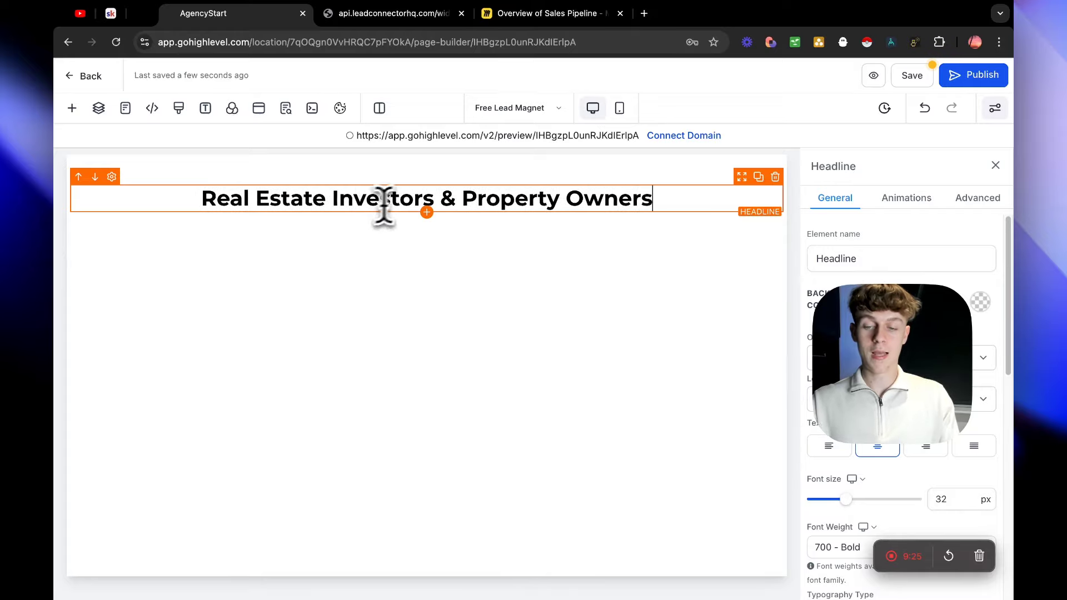
left_click_drag(674, 199, 156, 189)
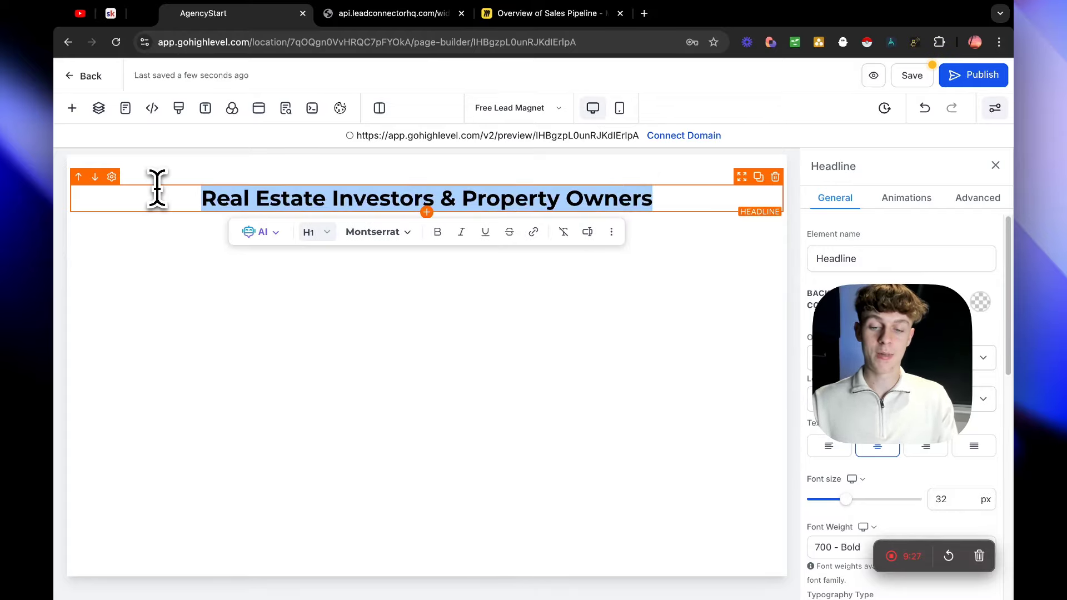
left_click(149, 239)
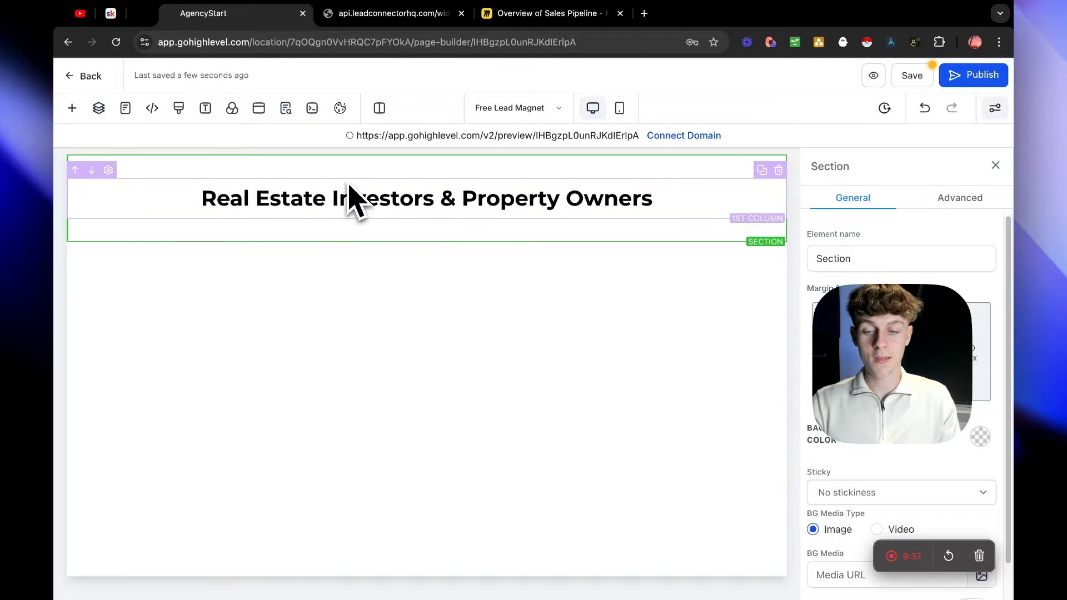
Set the headline row's top padding to 0 px and the headline's font size to 25 px.
left_click(428, 204)
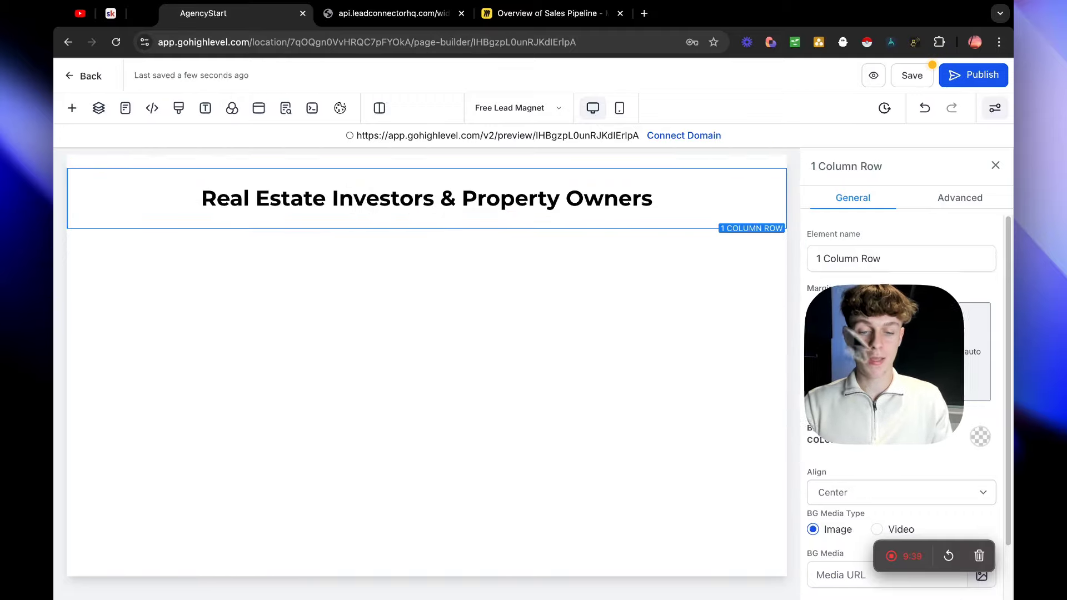
left_click_drag(902, 370, 173, 337)
left_click(905, 334)
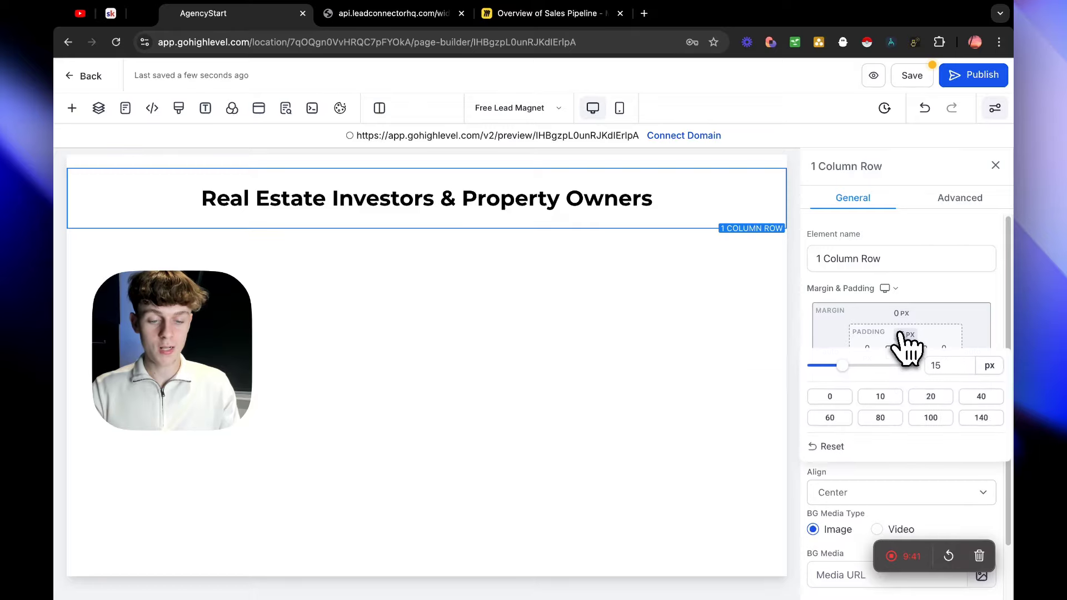
left_click_drag(826, 365, 813, 365)
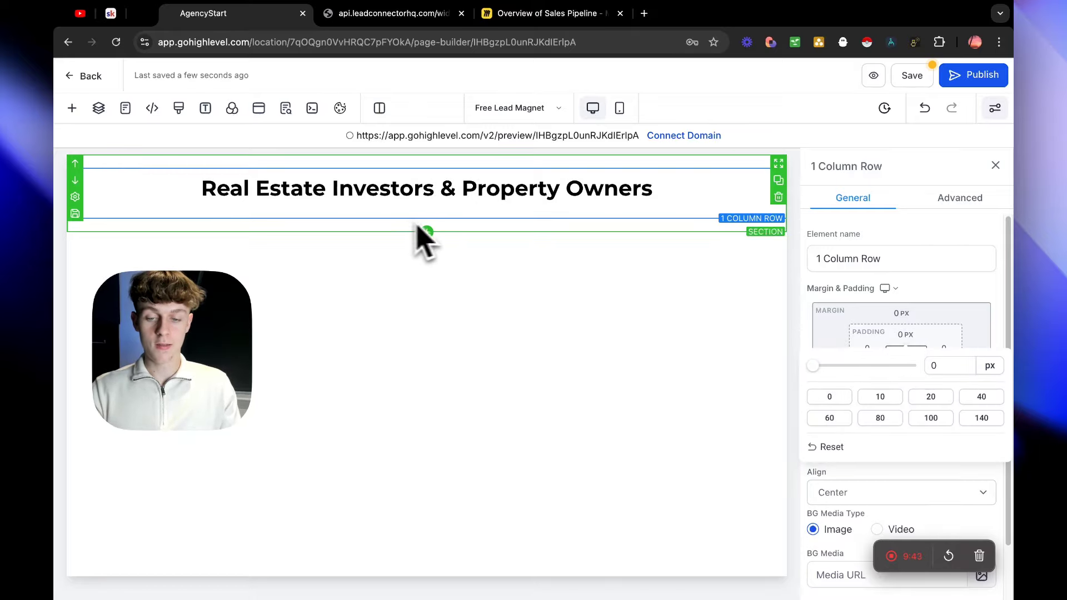
left_click(426, 197)
left_click_drag(873, 499, 838, 501)
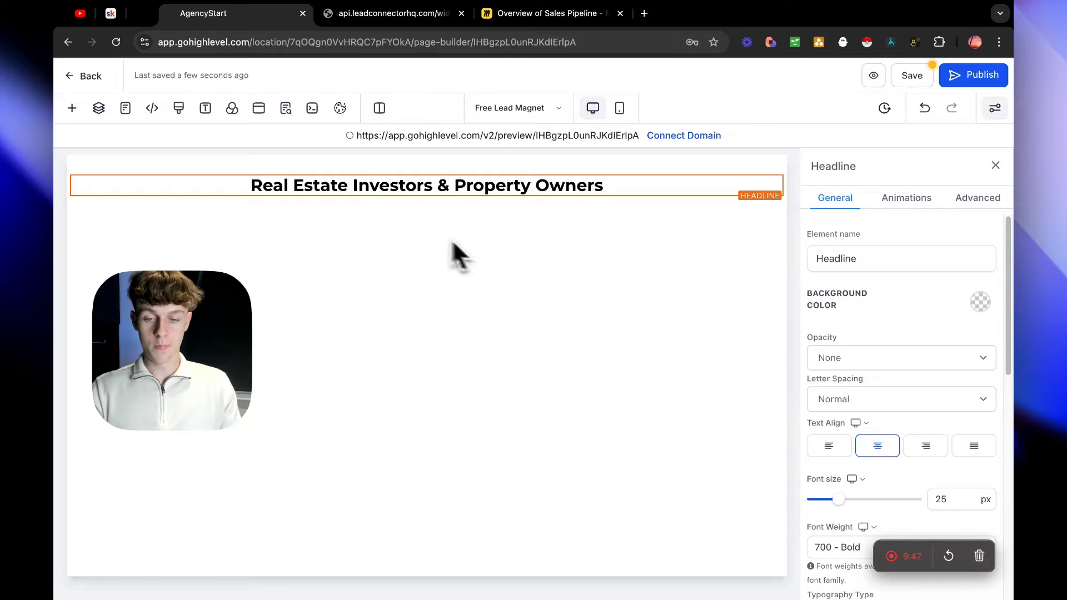
Add another full-width section with a one-column row below the "Real Estate Investors & Property Owners" section.
left_click(427, 212)
left_click_drag(239, 233, 446, 233)
left_click(427, 226)
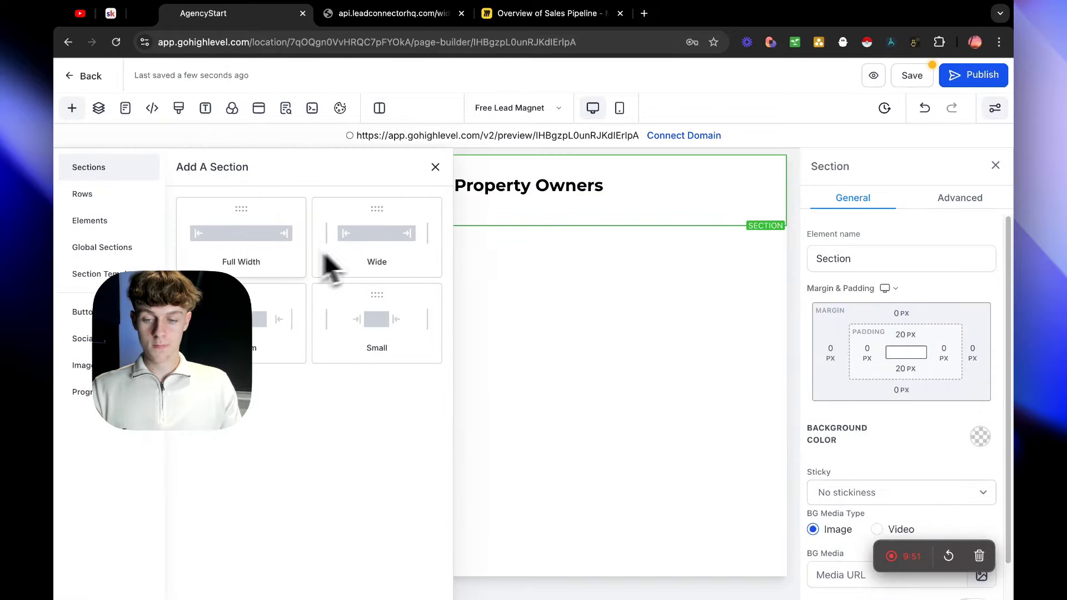
left_click_drag(254, 243, 502, 286)
left_click(447, 273)
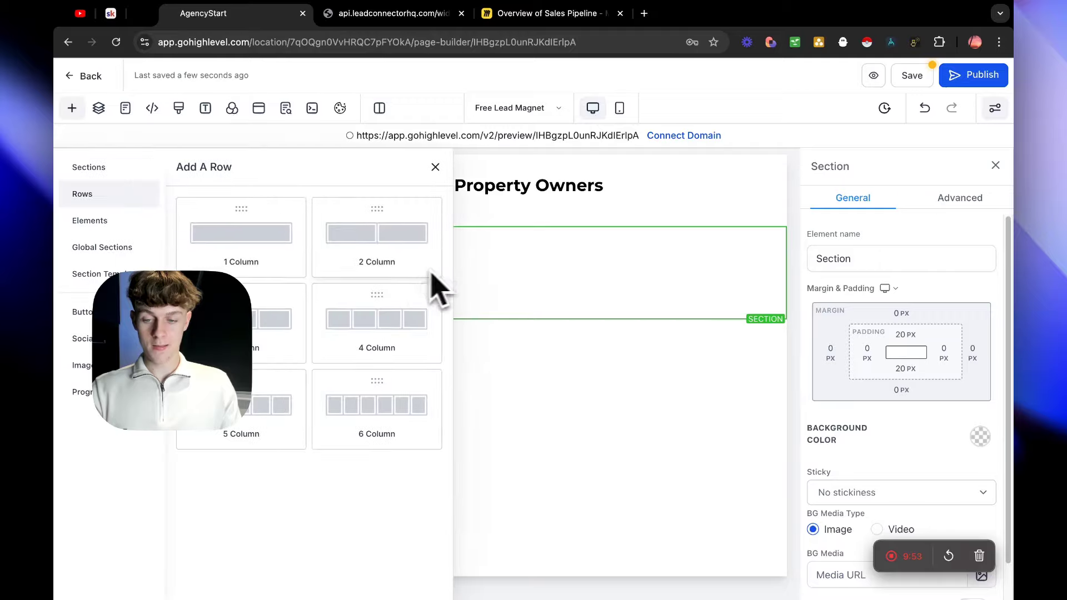
left_click_drag(240, 234, 462, 256)
Add a headline to the new row reading "Unlock The Secrets To Getting 15 Qualified Appointments In In The First 30 Days Using Our Ai Growth Funnel".
left_click(440, 289)
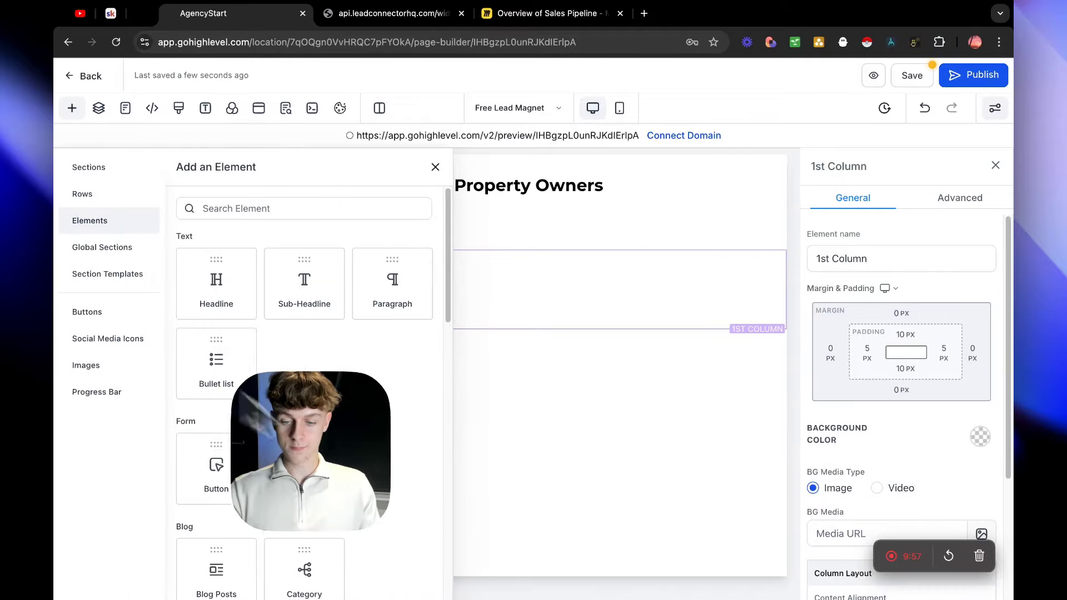
left_click_drag(216, 283, 474, 278)
triple_click(473, 272)
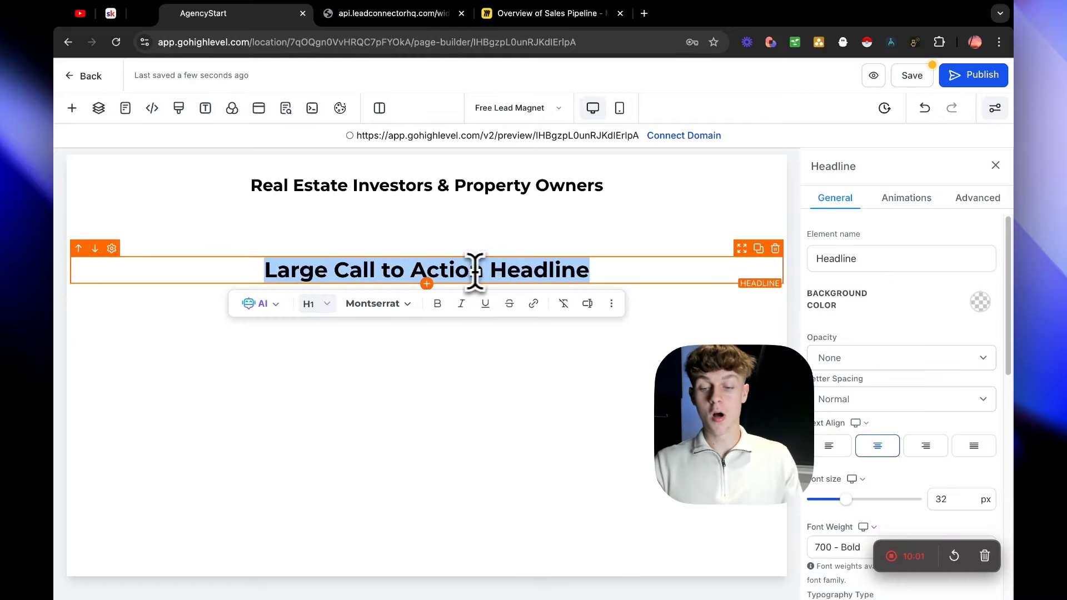
type("Unlock T")
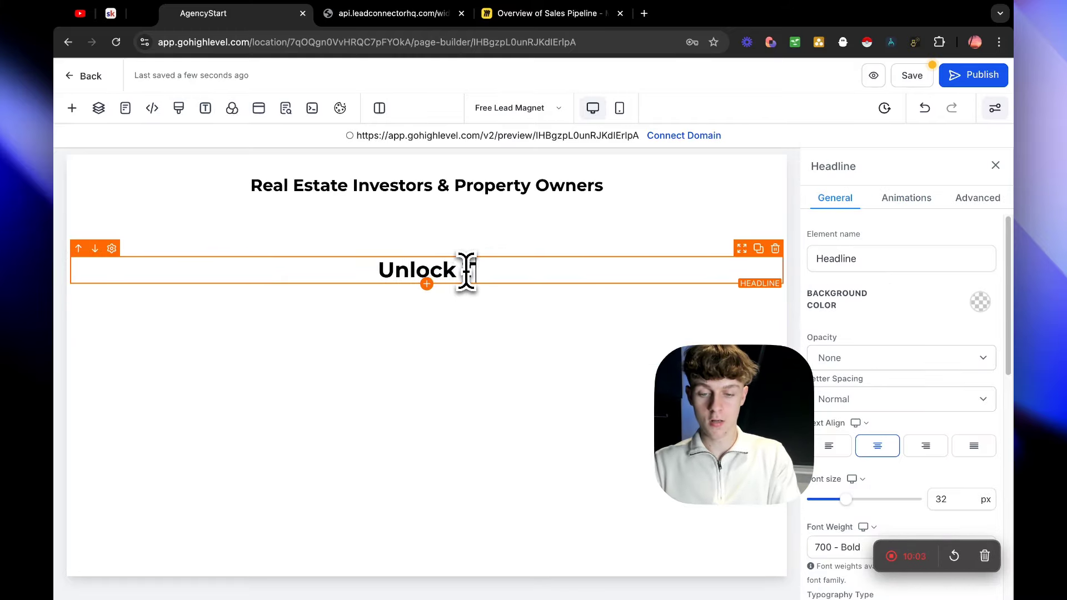
type("he Secre")
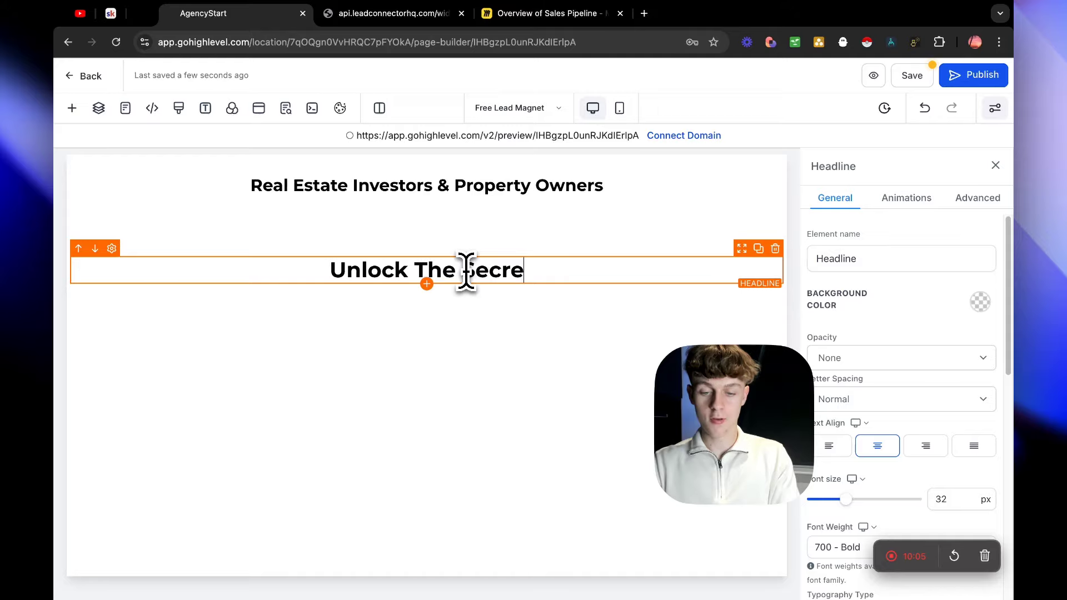
type("ts")
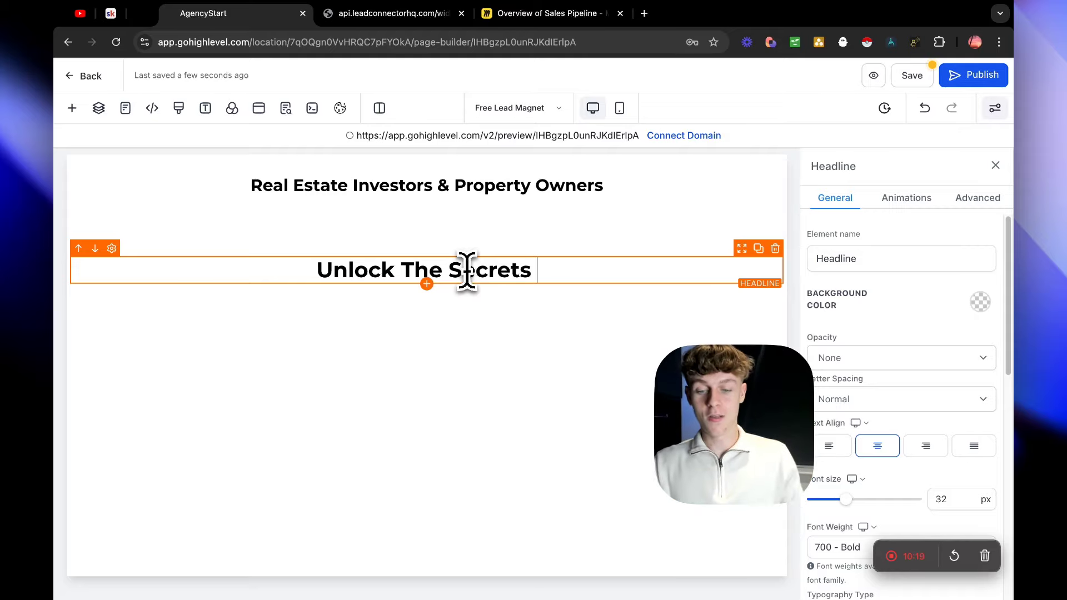
type("To")
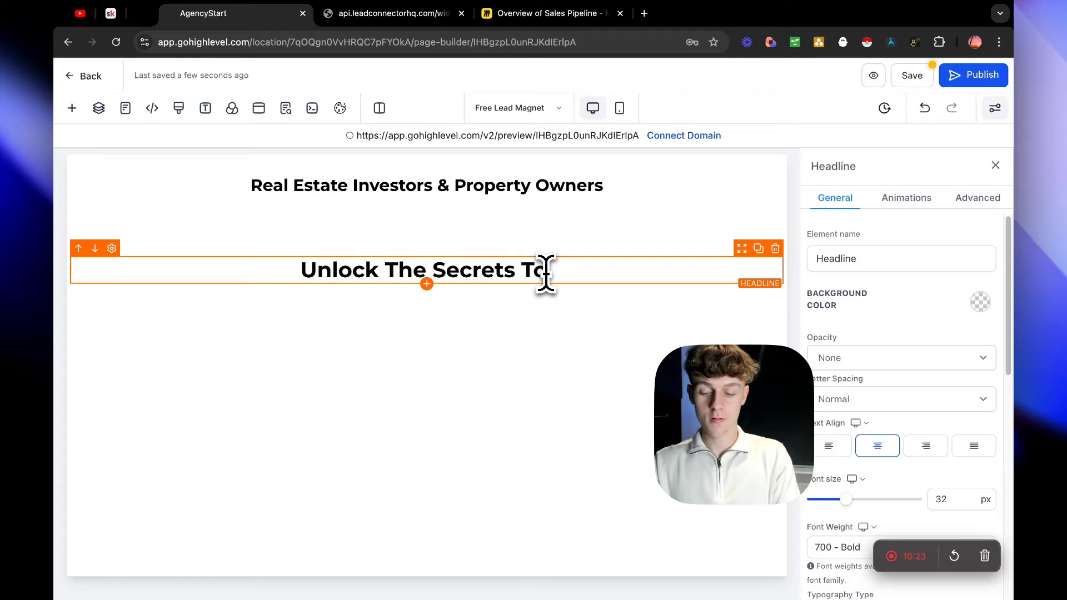
type("Getting Mo")
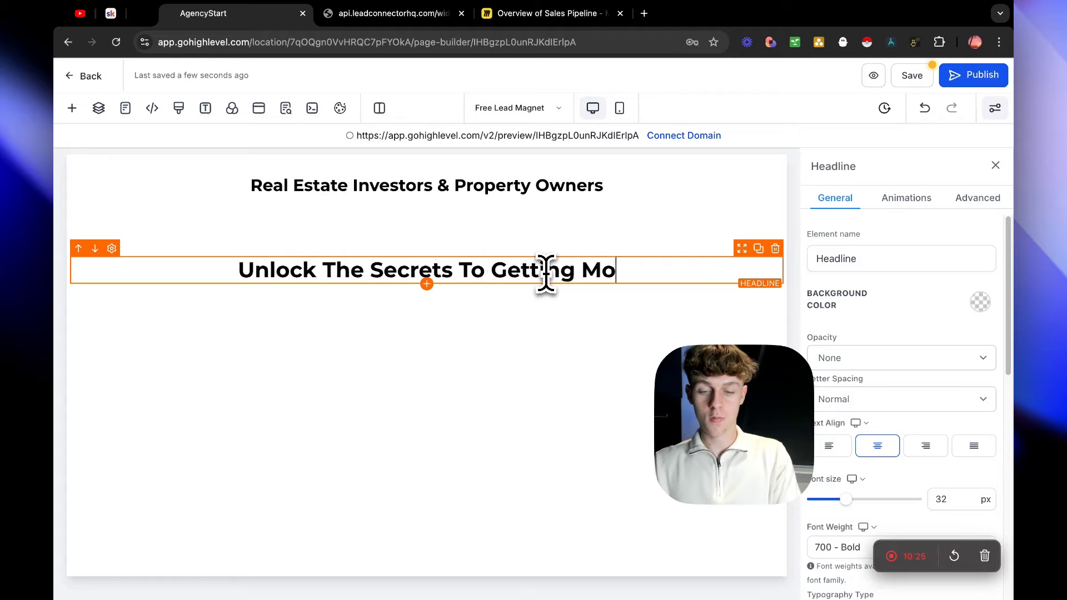
type("re Qualified Appo")
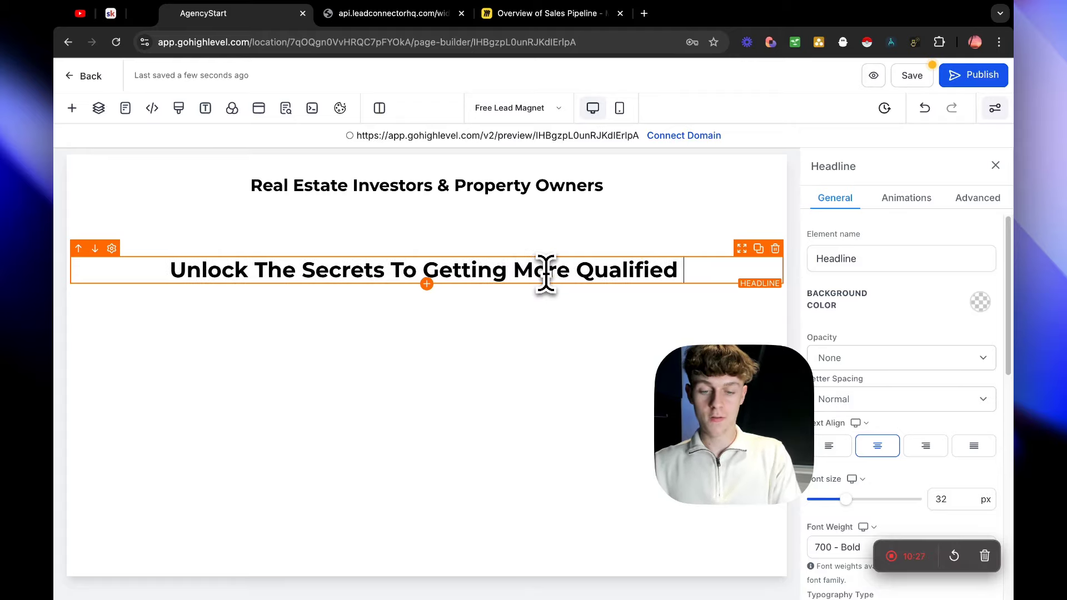
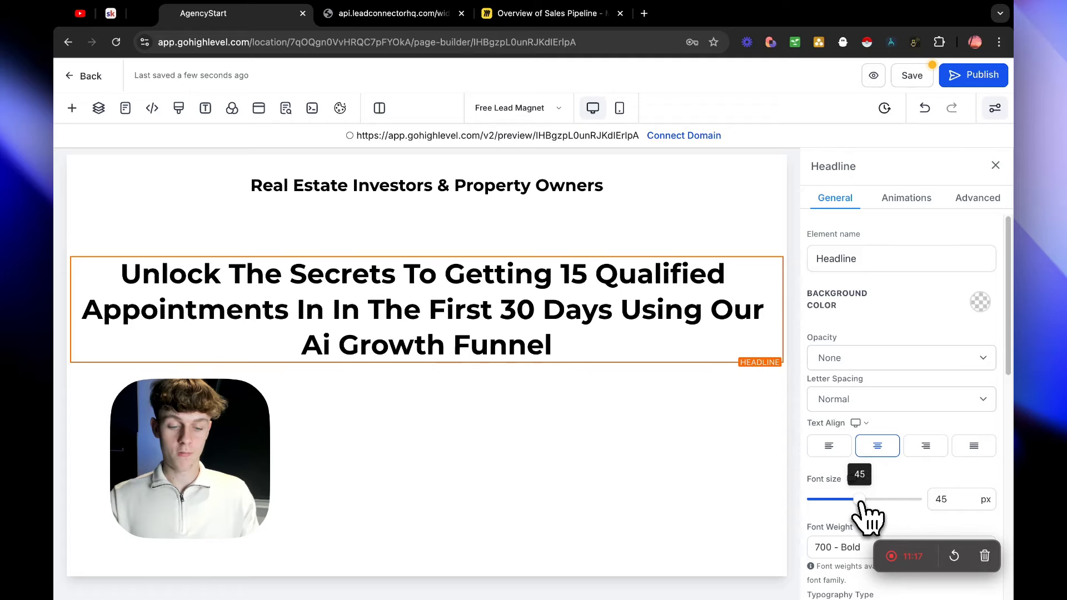
Set the "Unlock The Secrets" headline's font size to 45 px and its section's top padding to 0 px.
left_click_drag(859, 499, 861, 499)
left_click(614, 245)
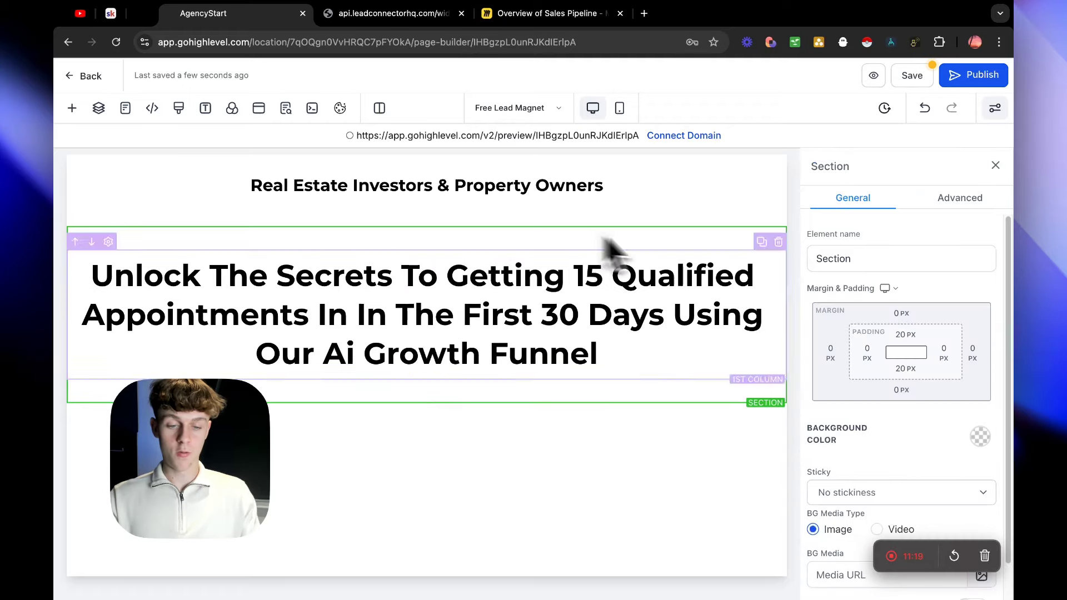
left_click(897, 331)
left_click_drag(856, 364, 806, 365)
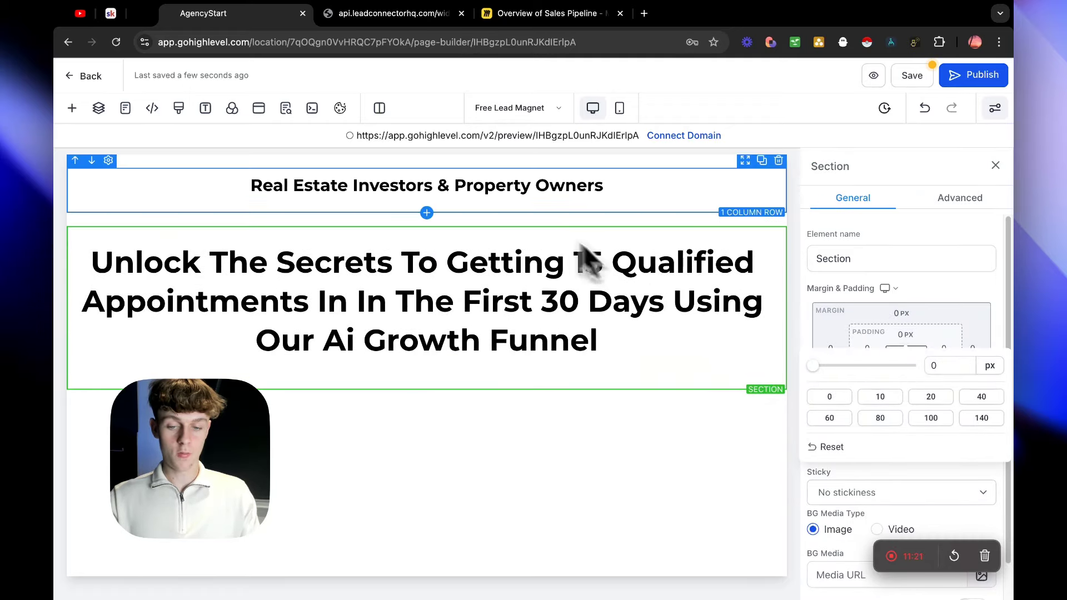
Set the "Real Estate Investors" section's bottom padding and the "Unlock The Secrets" row's top padding to 0 px.
left_click(532, 219)
left_click(905, 368)
left_click_drag(857, 400, 805, 424)
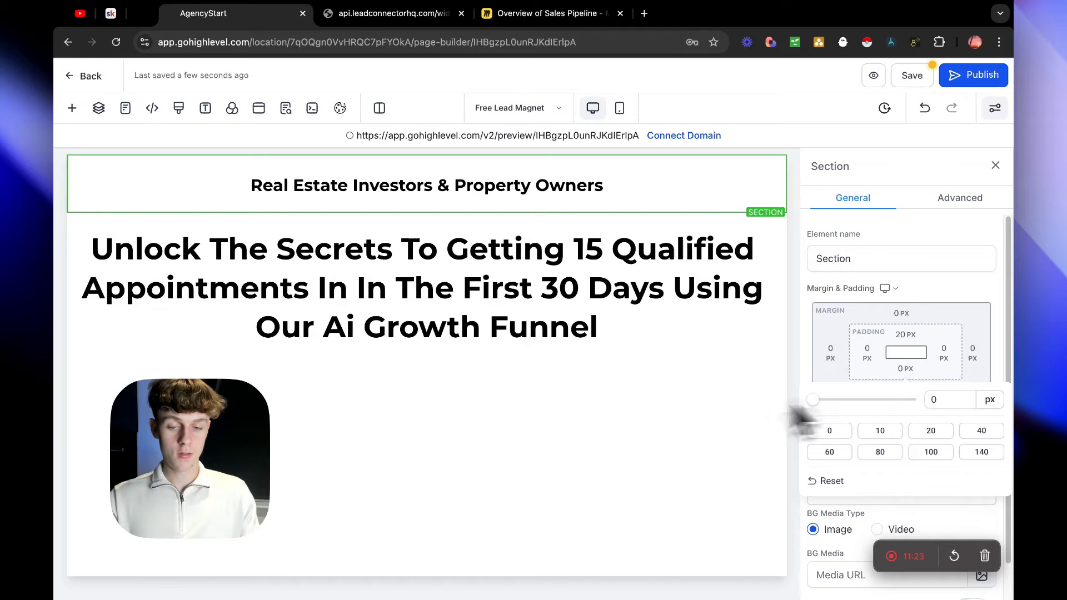
left_click(565, 231)
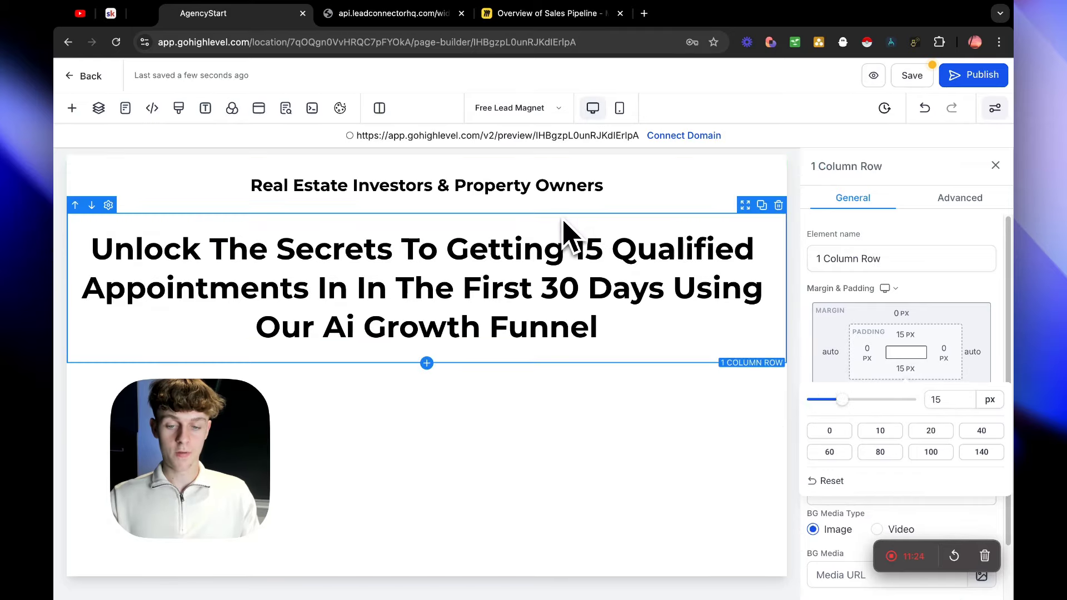
left_click(906, 335)
left_click_drag(869, 365, 815, 366)
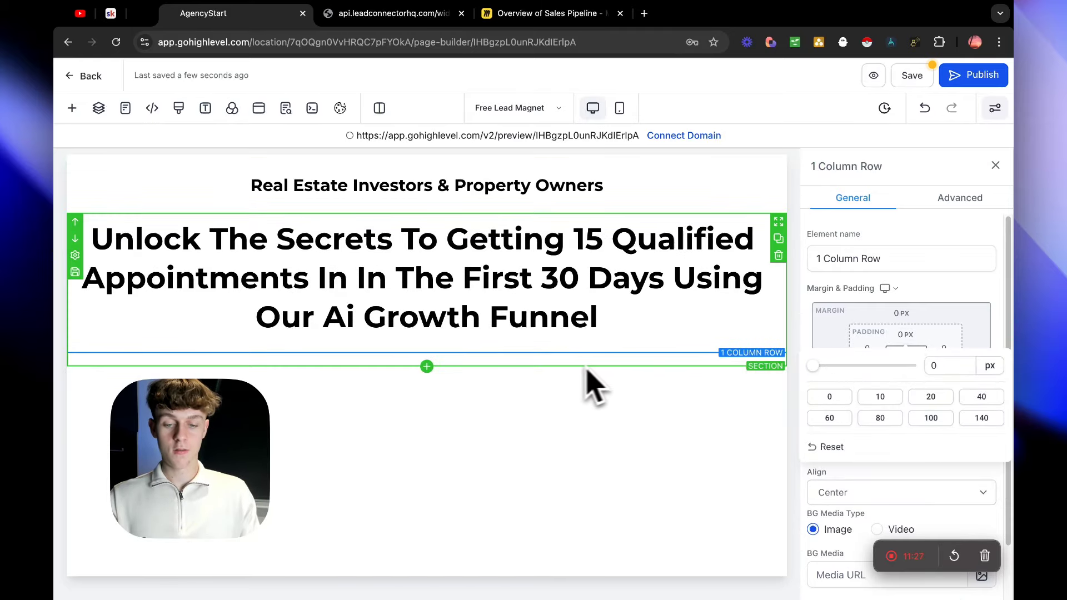
Append a single exclamation mark to the end of the "Unlock The Secrets" headline.
left_click(596, 321)
type("!!")
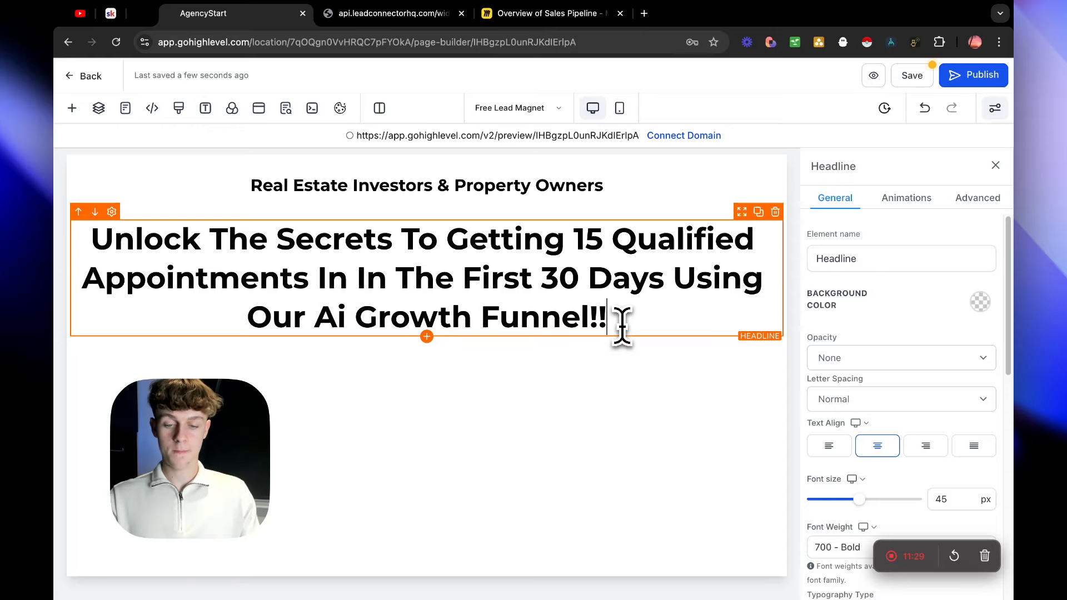
key("BackSpace")
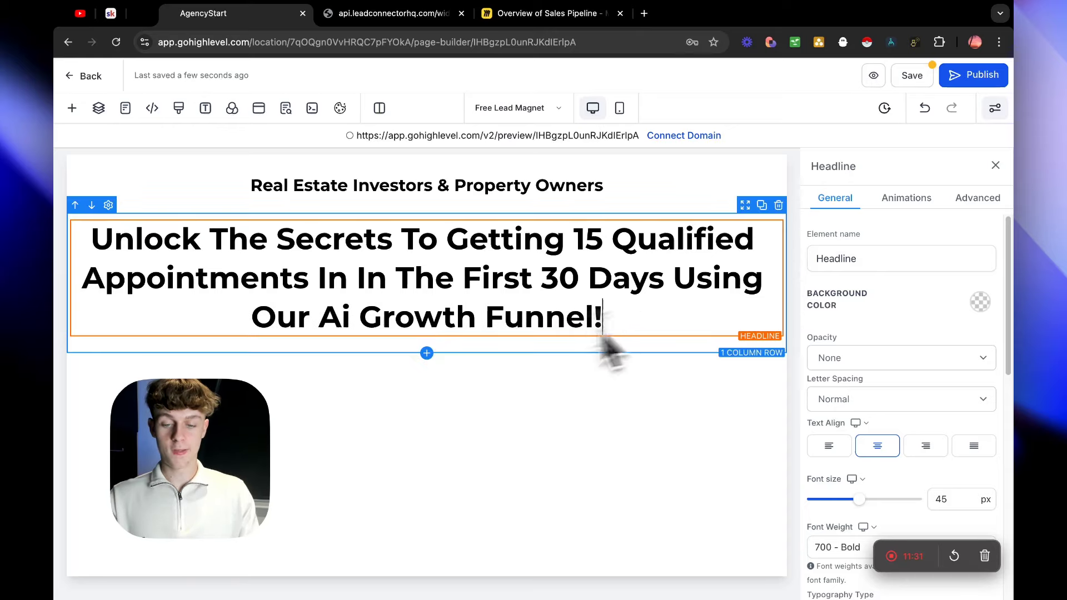
Add a full-width section with a one-column row below the "Unlock The Secrets" headline.
left_click(426, 353)
left_click_drag(238, 234, 445, 410)
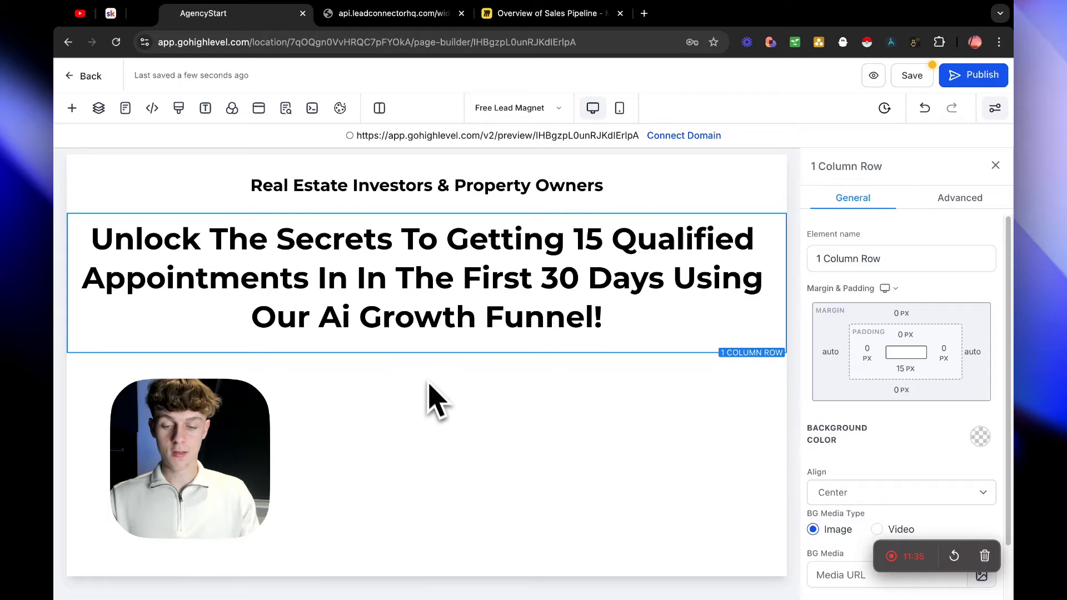
left_click(426, 368)
left_click_drag(241, 234, 500, 419)
left_click(436, 412)
left_click_drag(267, 264, 467, 421)
Add a sub-headline to the new column and replace its text with "No paid ads, outreach or BS strategies".
left_click(441, 439)
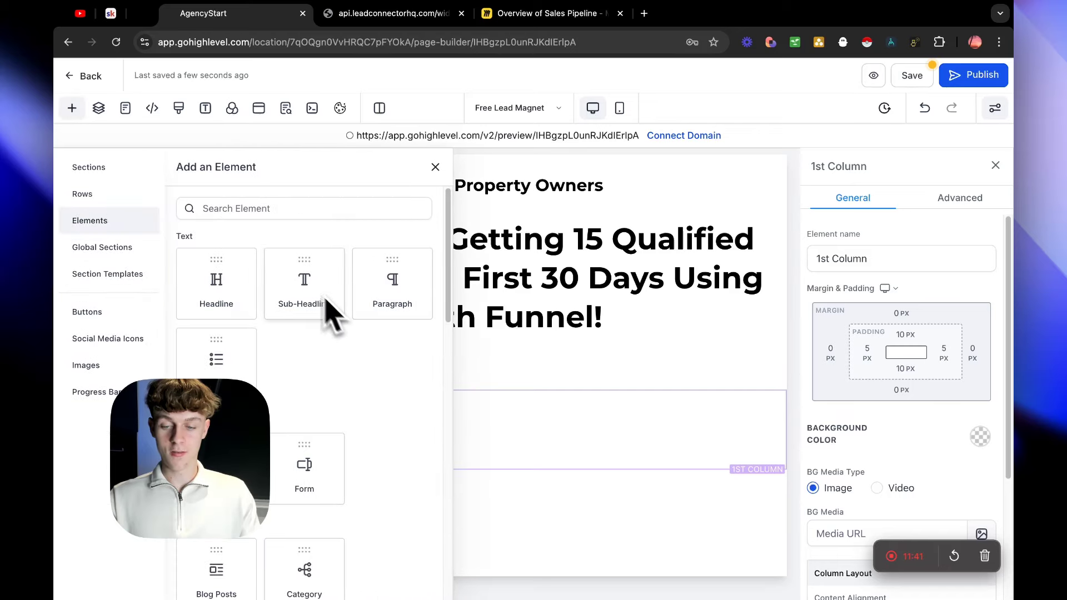
left_click_drag(329, 314, 445, 417)
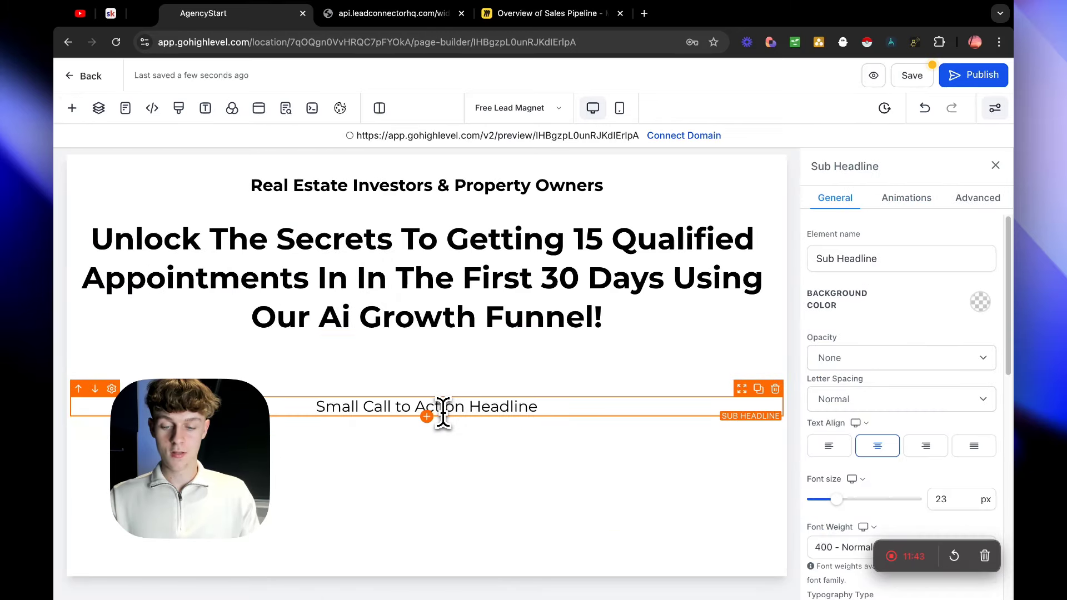
triple_click(443, 406)
type("No paid ads, outreach or BS stra")
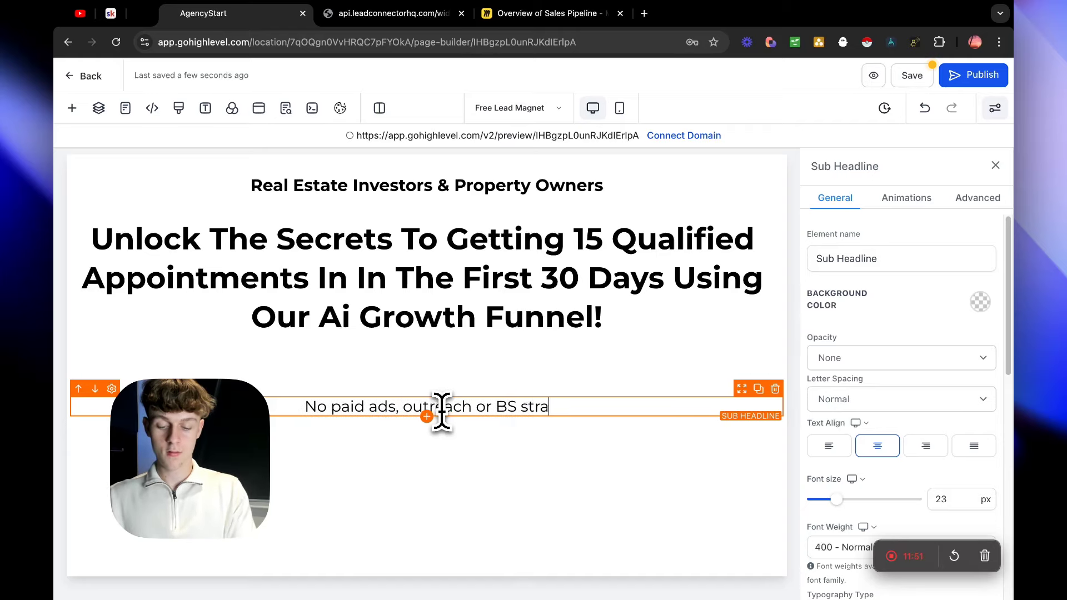
type("tegies")
Set the sub-headline row's top padding and the "Unlock The Secrets" section's bottom padding to 0 px.
left_click(492, 405)
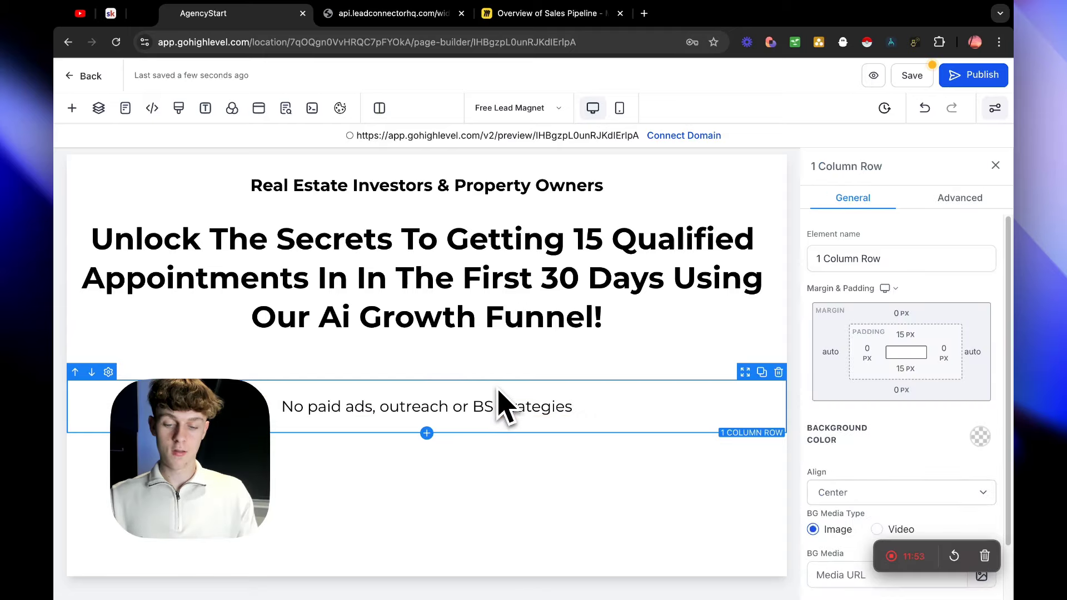
left_click(905, 334)
left_click(829, 396)
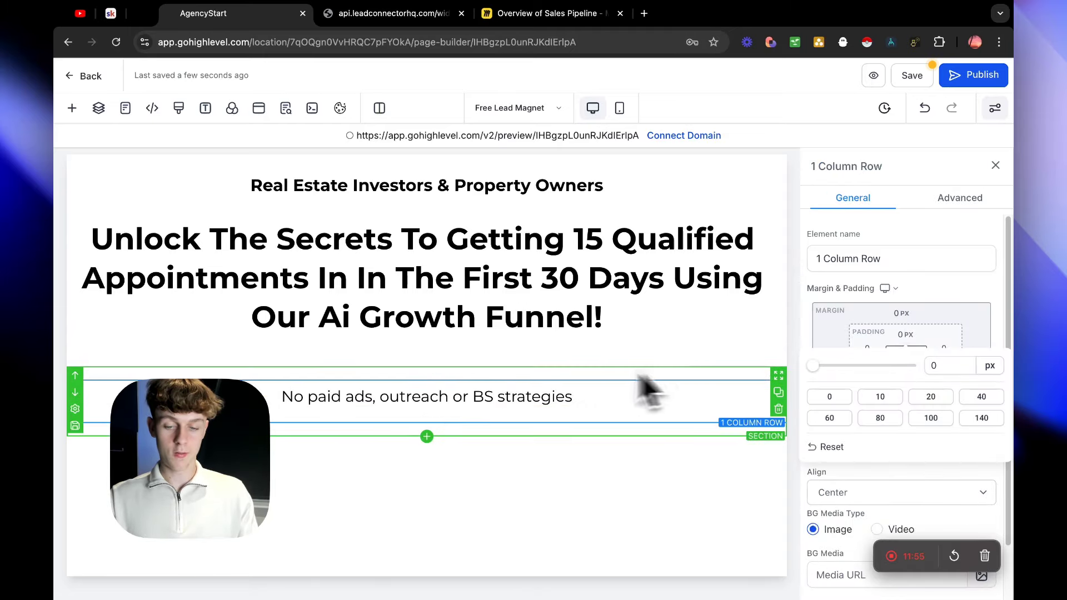
left_click(543, 369)
left_click(906, 367)
left_click_drag(856, 400, 811, 401)
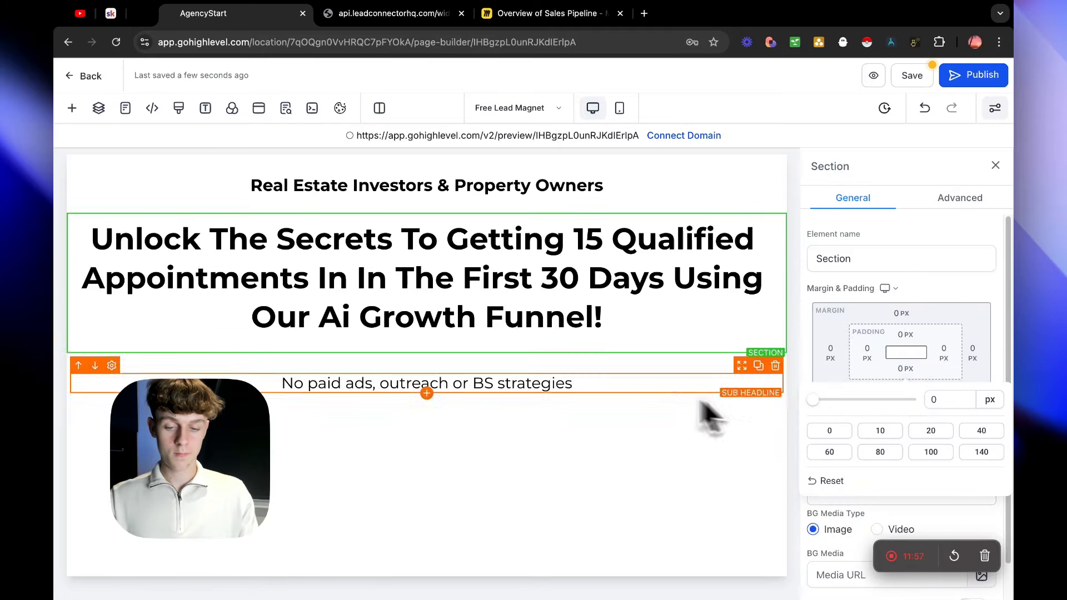
Set the top padding of the section containing the sub-headline to 0 px.
left_click(538, 383)
left_click(905, 368)
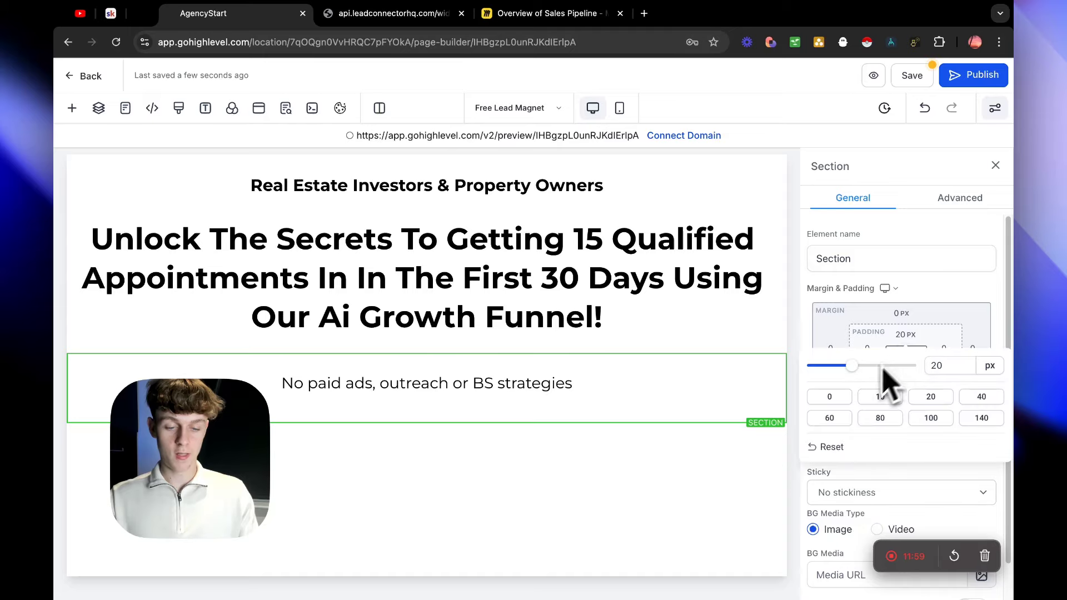
left_click(829, 396)
left_click(580, 355)
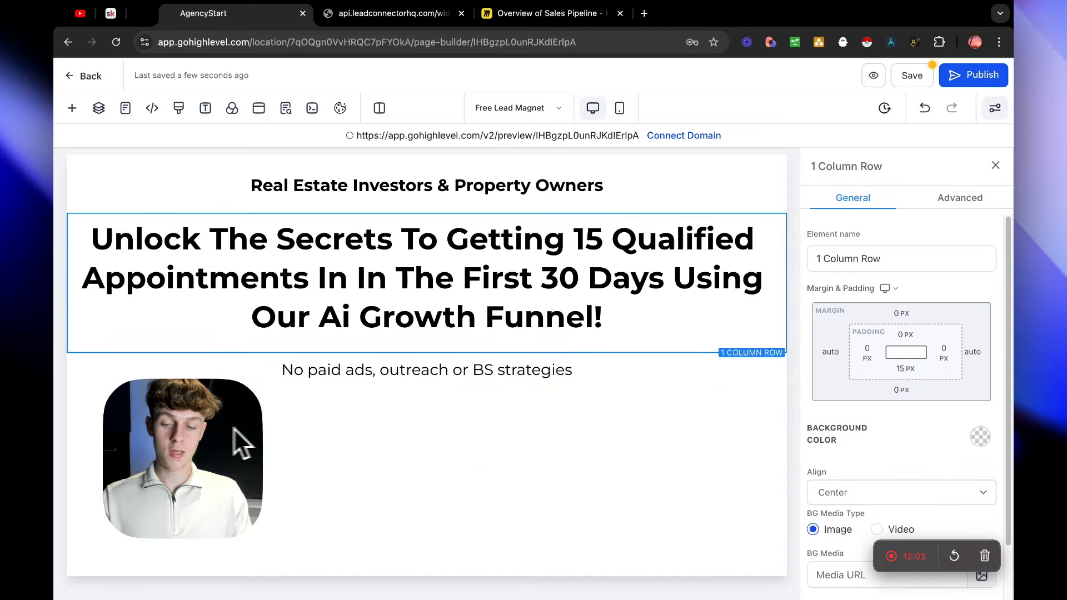
Add a section with a one-column row below the "No paid ads, outreach or BS strategies" sub-headline.
left_click(427, 410)
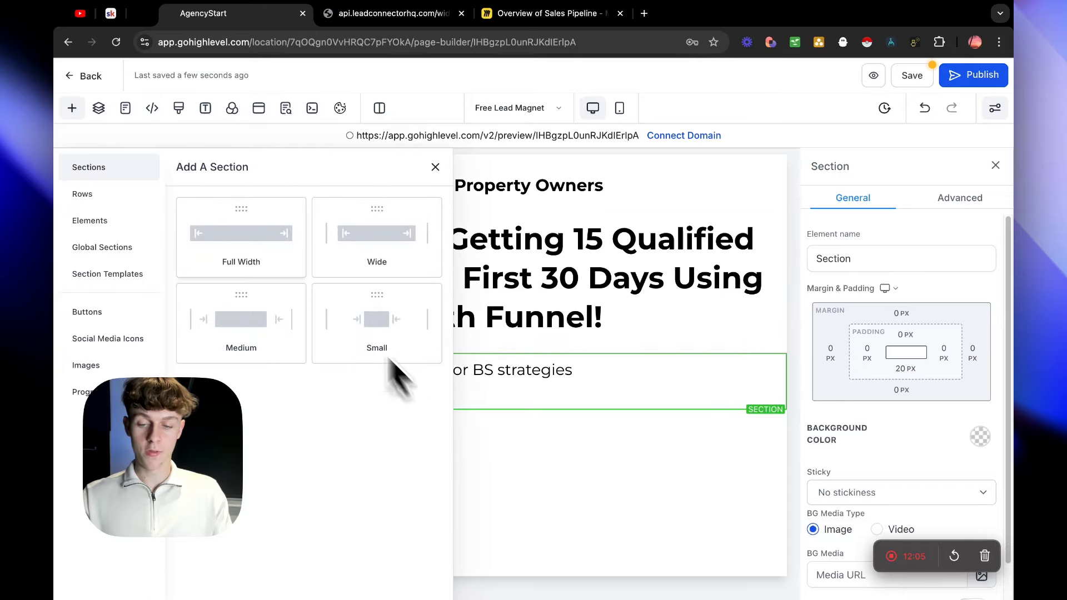
left_click_drag(395, 371, 426, 391)
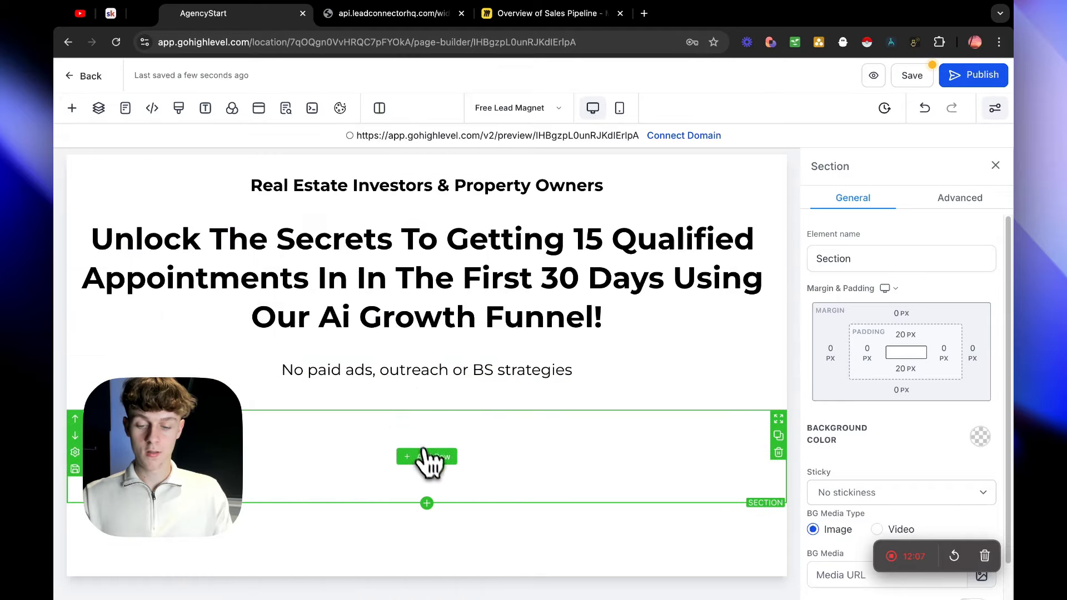
left_click(426, 457)
left_click_drag(248, 220, 476, 432)
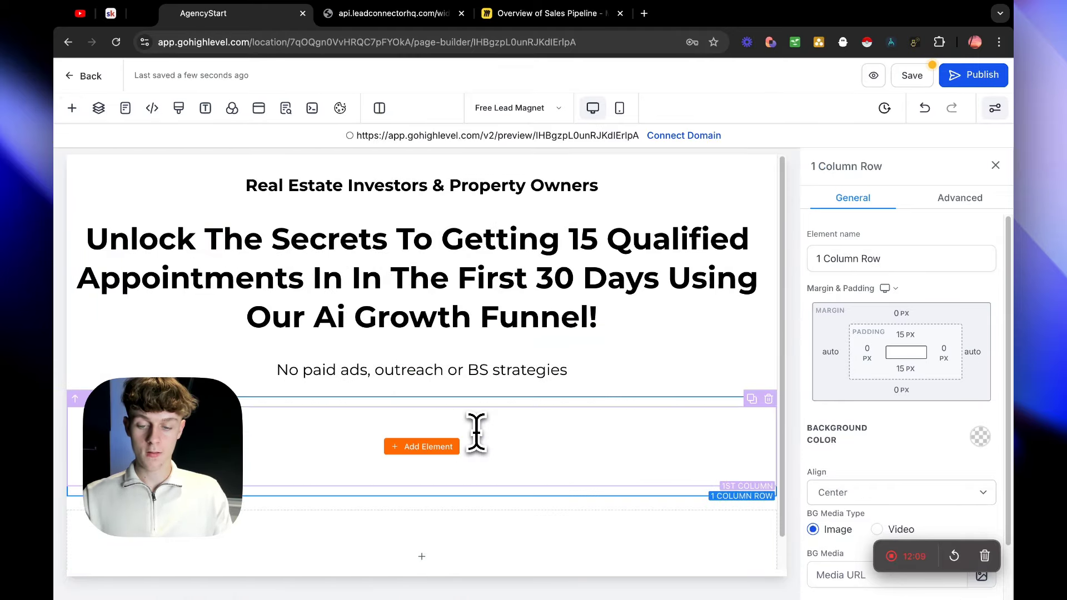
Add a Video element to the empty column below the sub-headline.
left_click(447, 448)
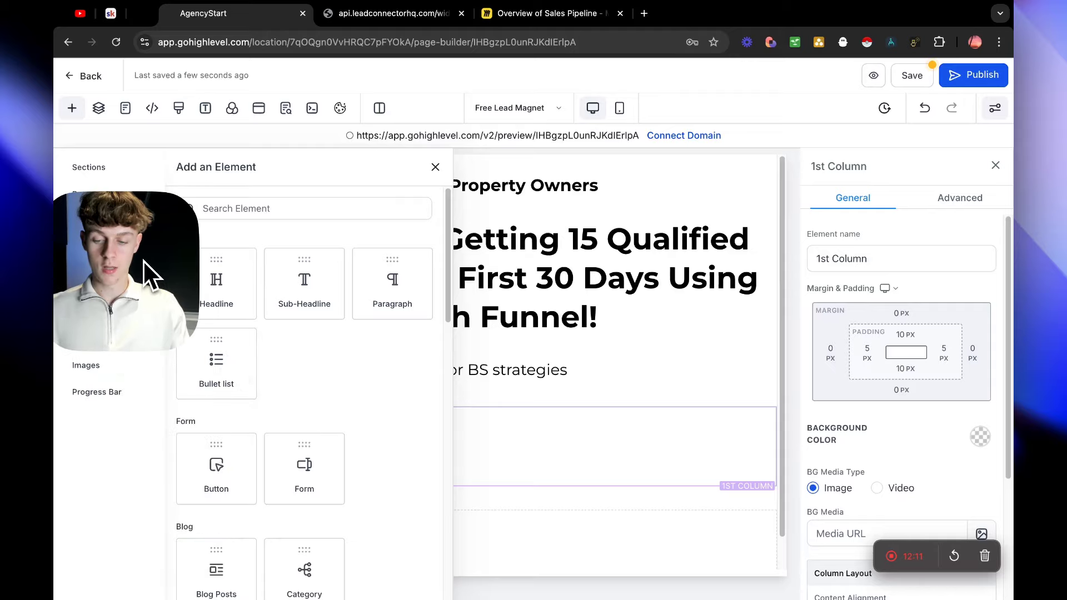
scroll(274, 441, "down", 7)
scroll(337, 478, "down", 9)
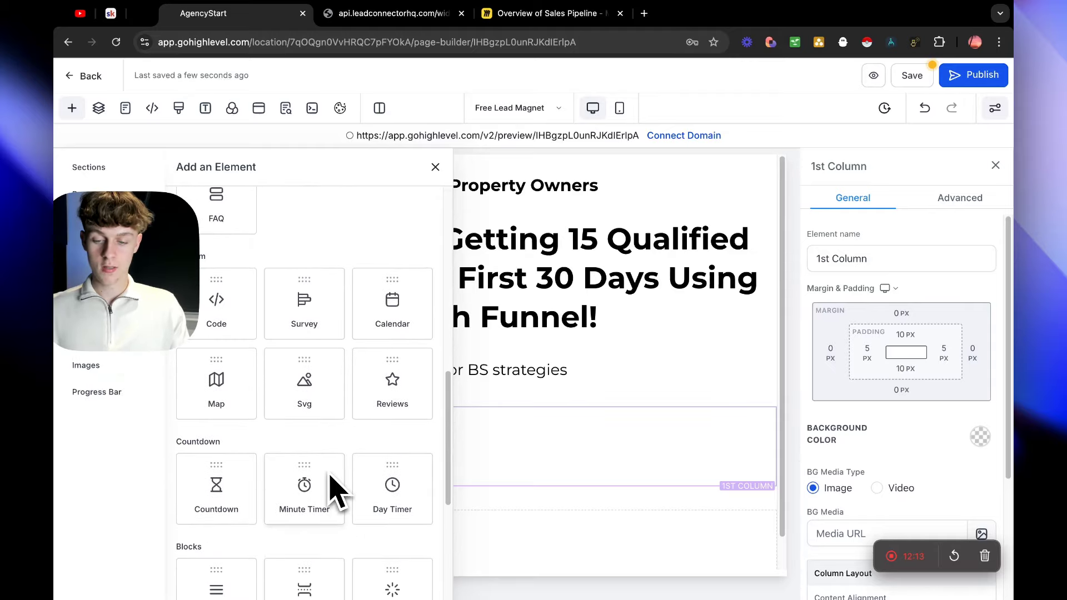
scroll(337, 492, "up", 7)
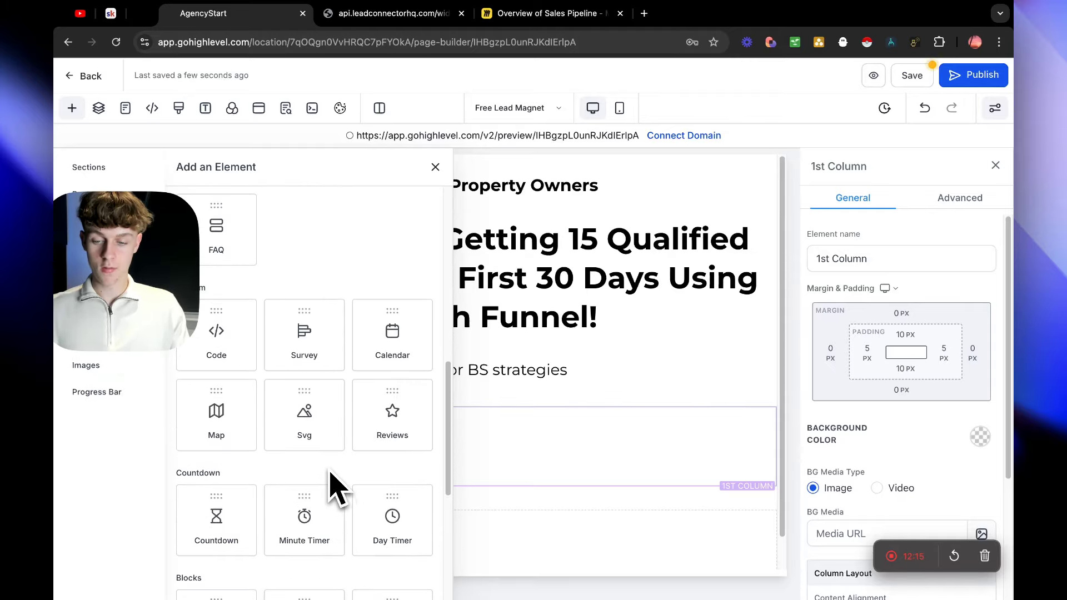
scroll(336, 490, "up", 4)
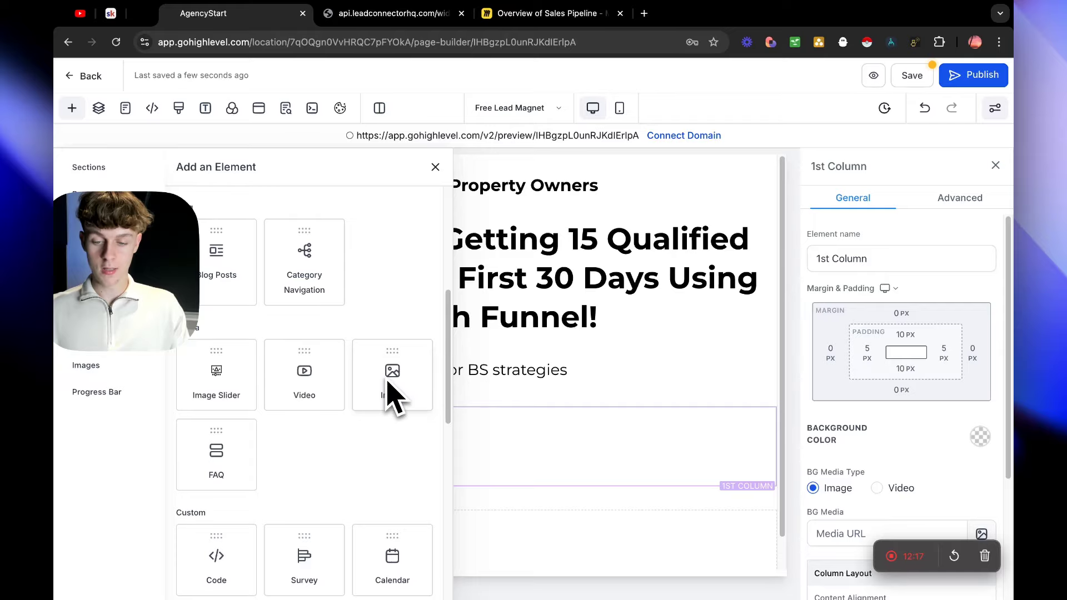
left_click_drag(307, 373, 452, 429)
Add a full-width section with a one-column row below the video.
scroll(465, 456, "down", 7)
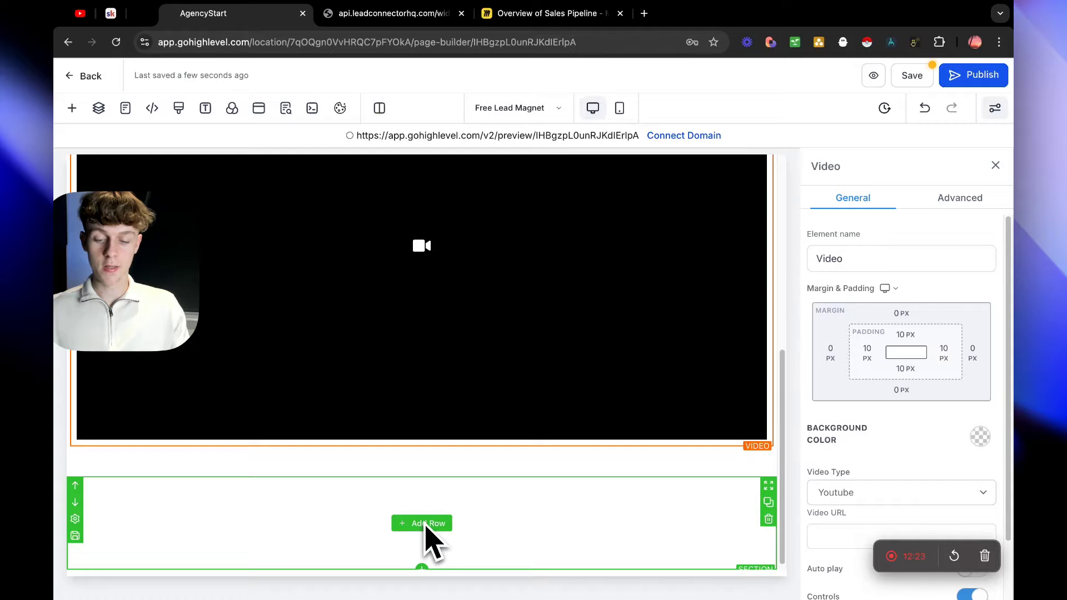
left_click(422, 477)
left_click_drag(260, 255, 567, 494)
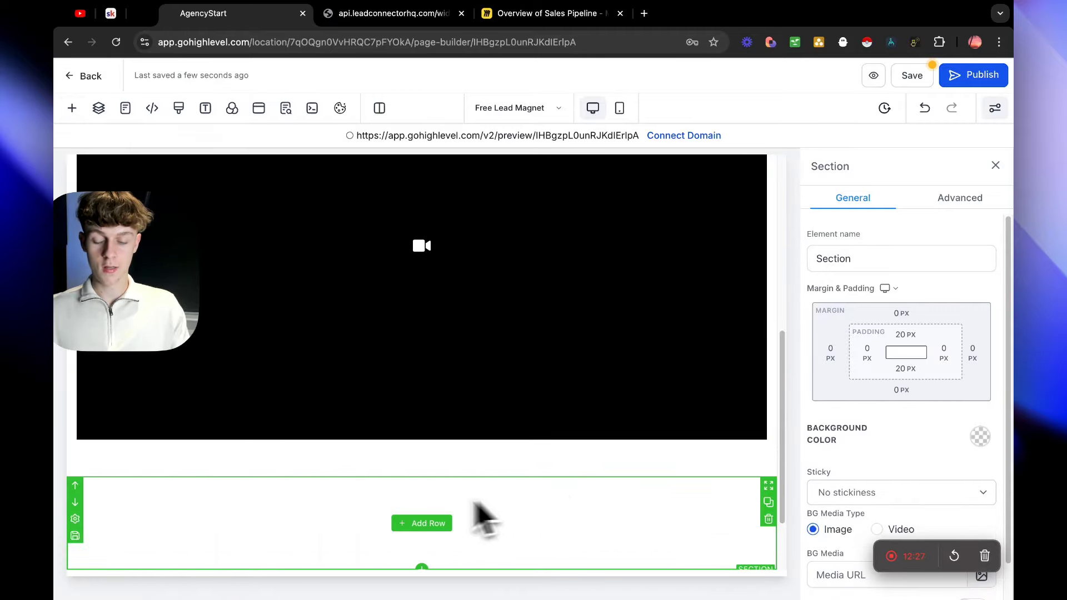
left_click(428, 526)
left_click_drag(233, 226, 506, 559)
Add a Headline element below the video and set its text to "Get Access To Free Training Below...".
left_click(425, 513)
left_click_drag(233, 281, 465, 474)
double_click(453, 467)
type("Get Access To F")
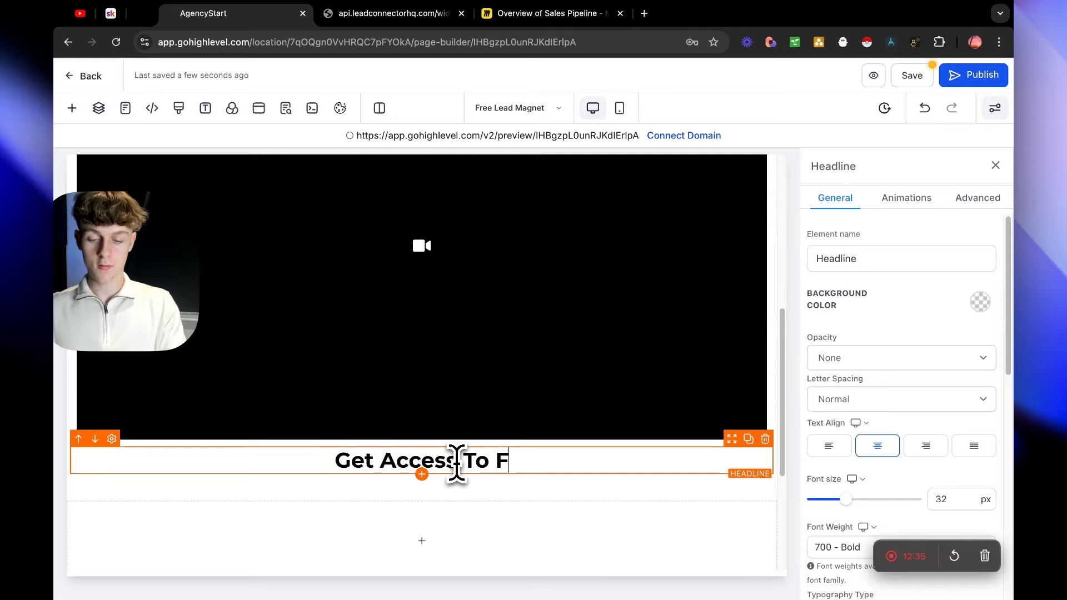
type("ree Training")
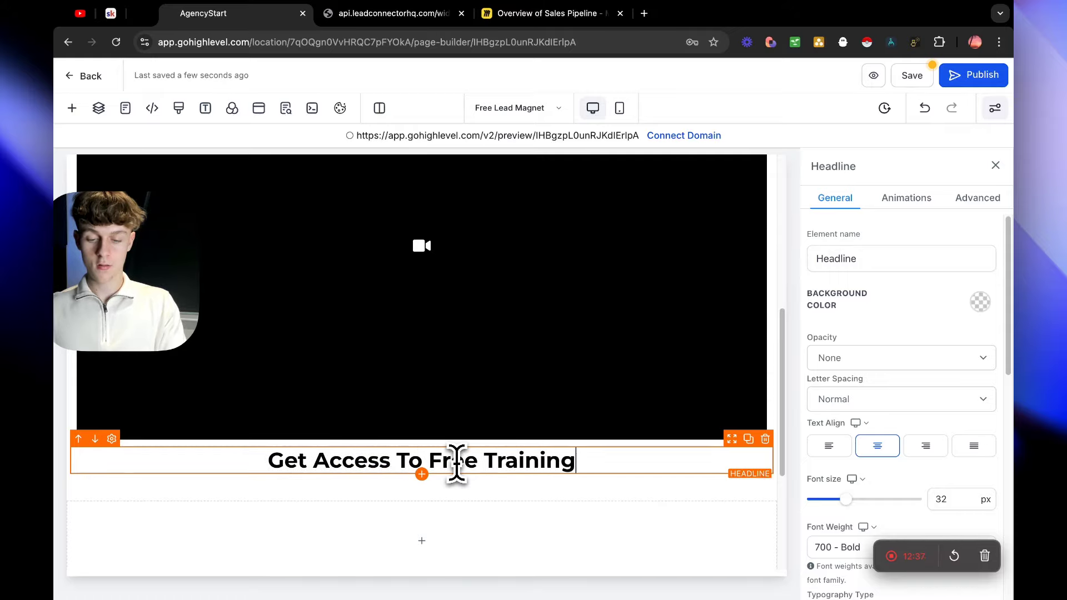
type(" Below!!!")
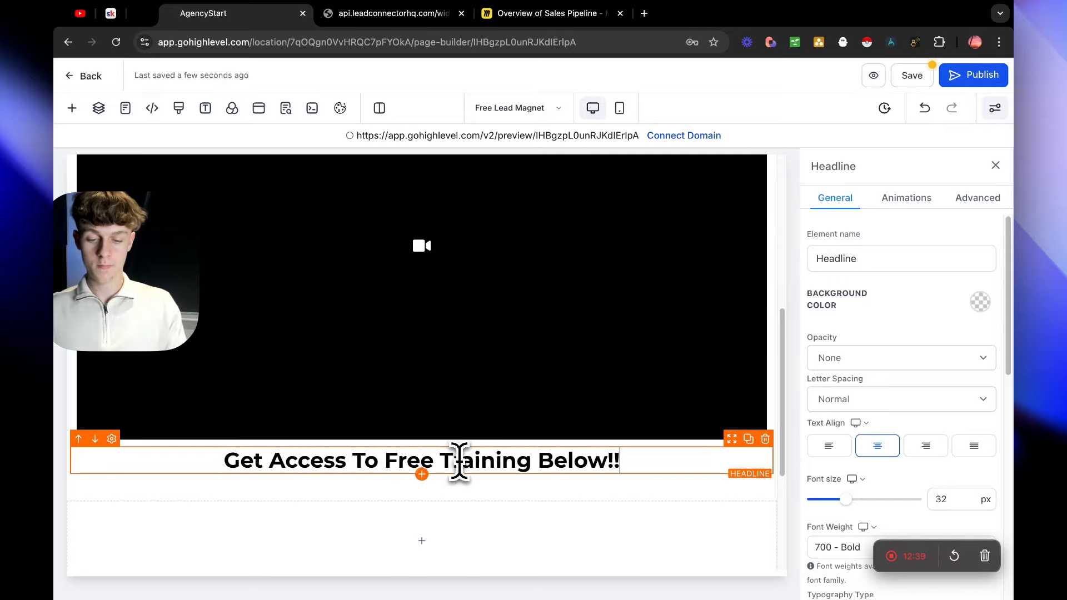
key("BackSpace")
key("BackSpace")
key("BackSpace")
type("...")
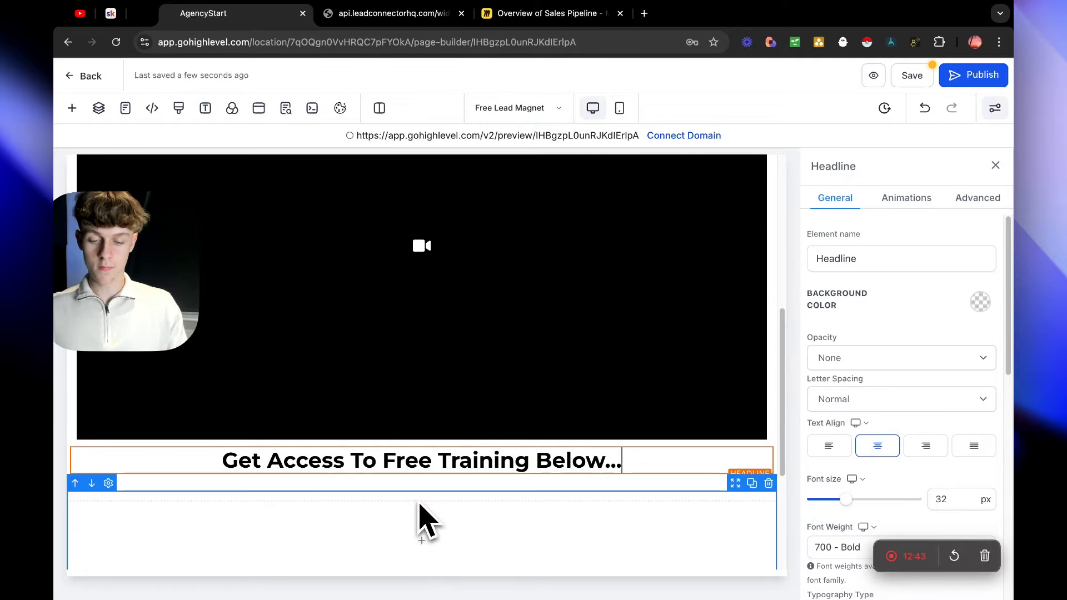
Add a Form element to the empty column below the headline and choose the YT Example form.
left_click(429, 542)
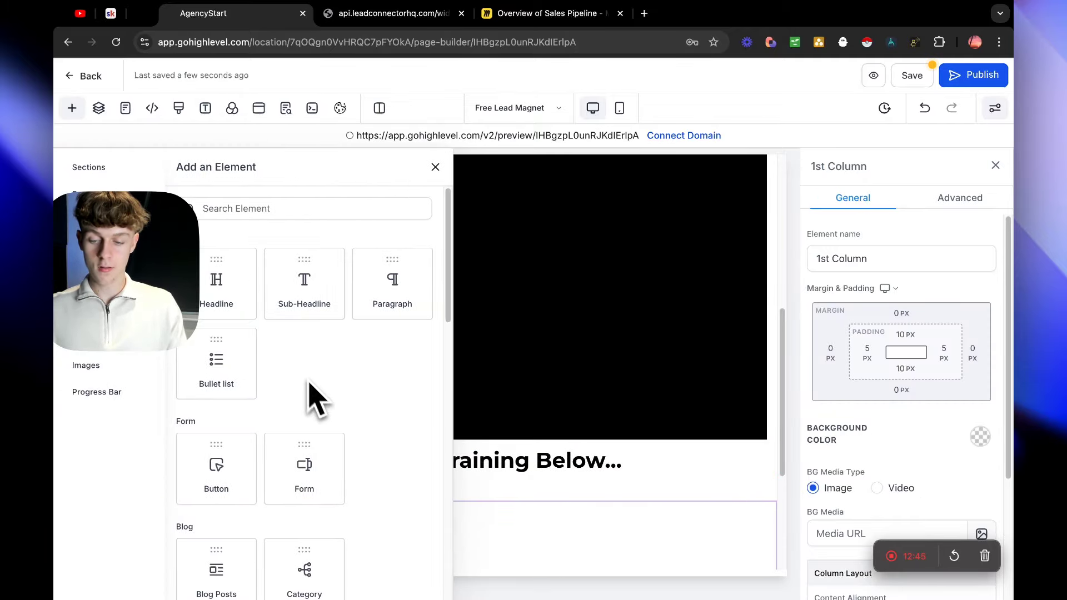
scroll(294, 431, "down", 2)
left_click_drag(294, 383, 439, 517)
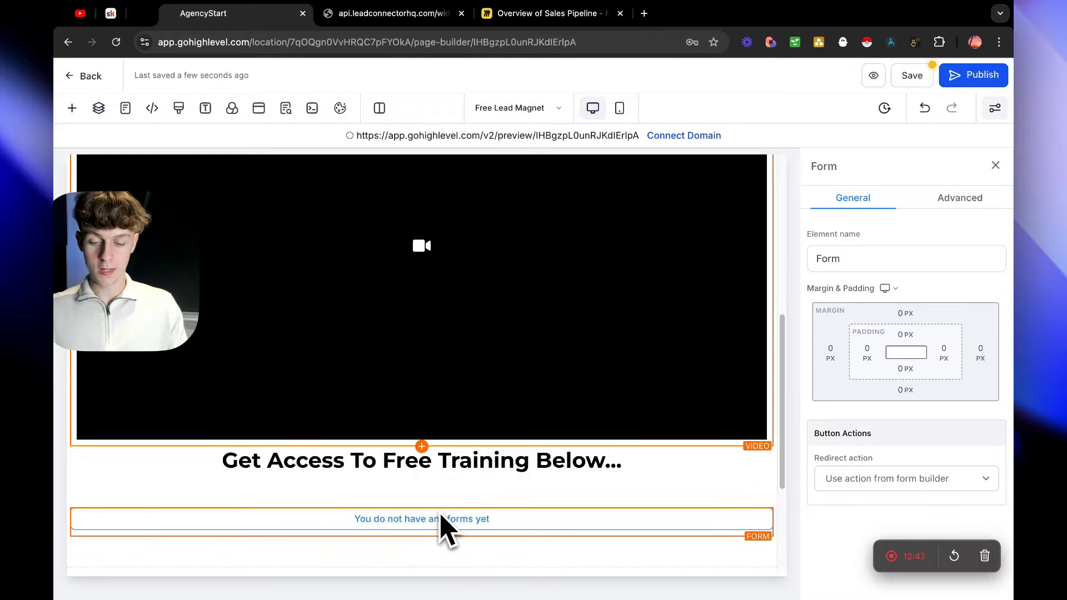
left_click(477, 279)
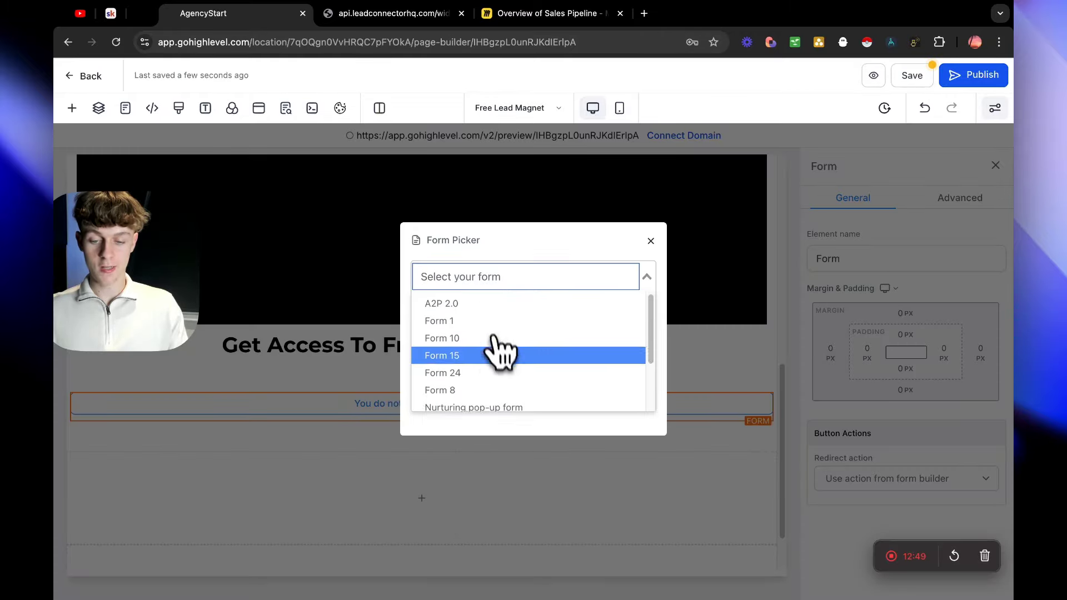
scroll(503, 369, "down", 2)
scroll(508, 378, "down", 1)
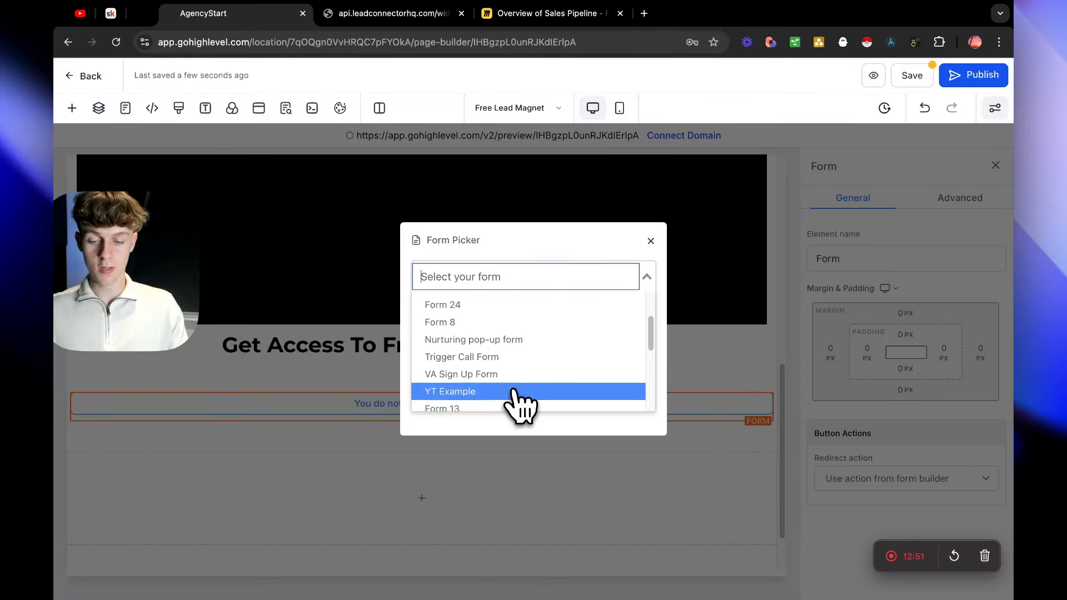
left_click(470, 387)
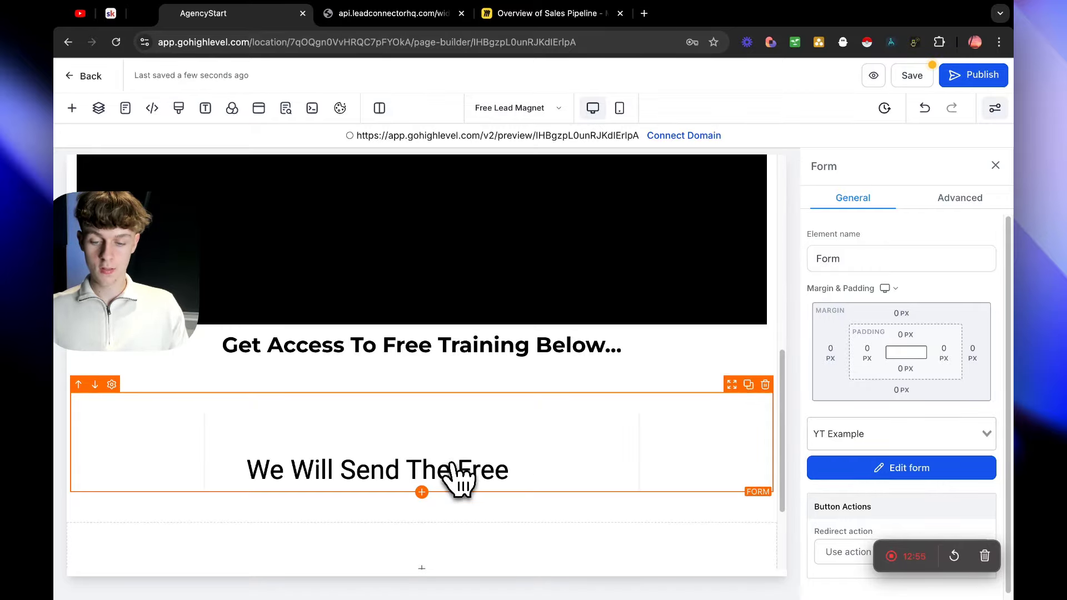
Review the embedded YT Example form and delete it from the page.
scroll(467, 468, "down", 6)
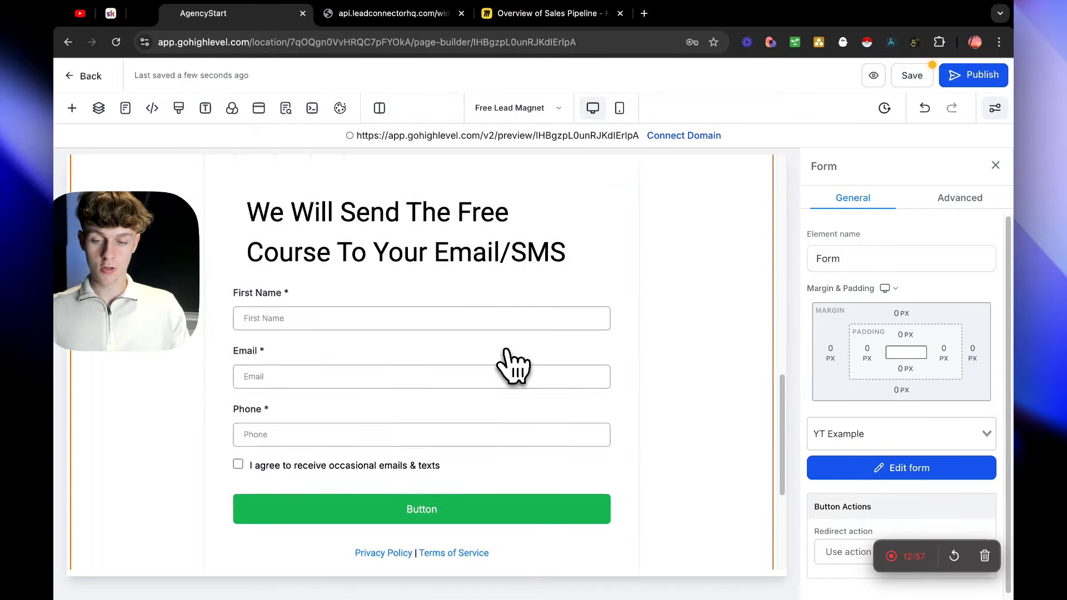
scroll(510, 361, "up", 6)
scroll(512, 370, "down", 4)
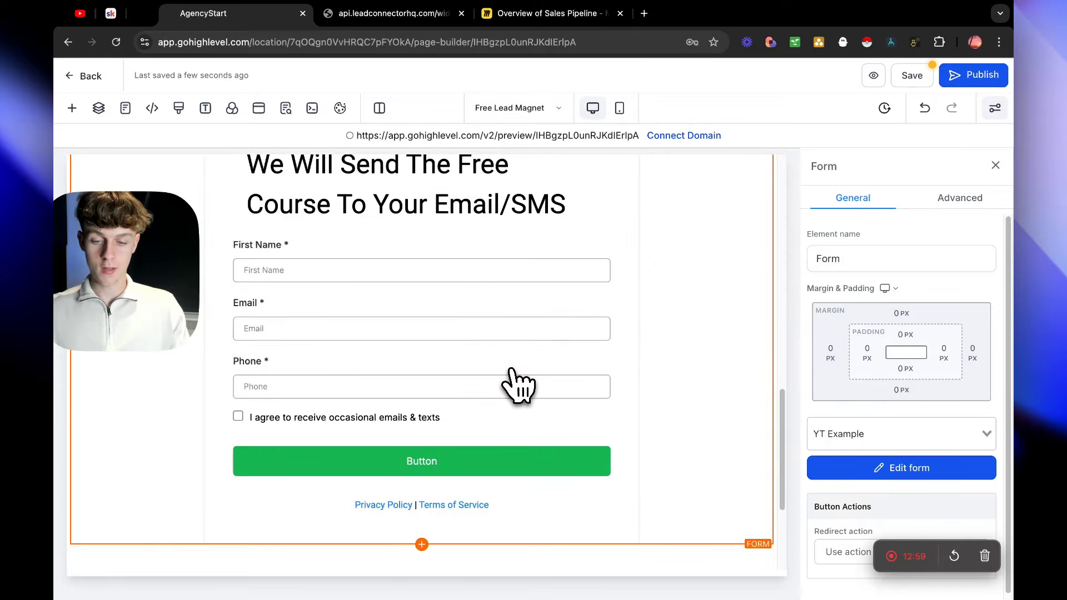
scroll(519, 384, "up", 3)
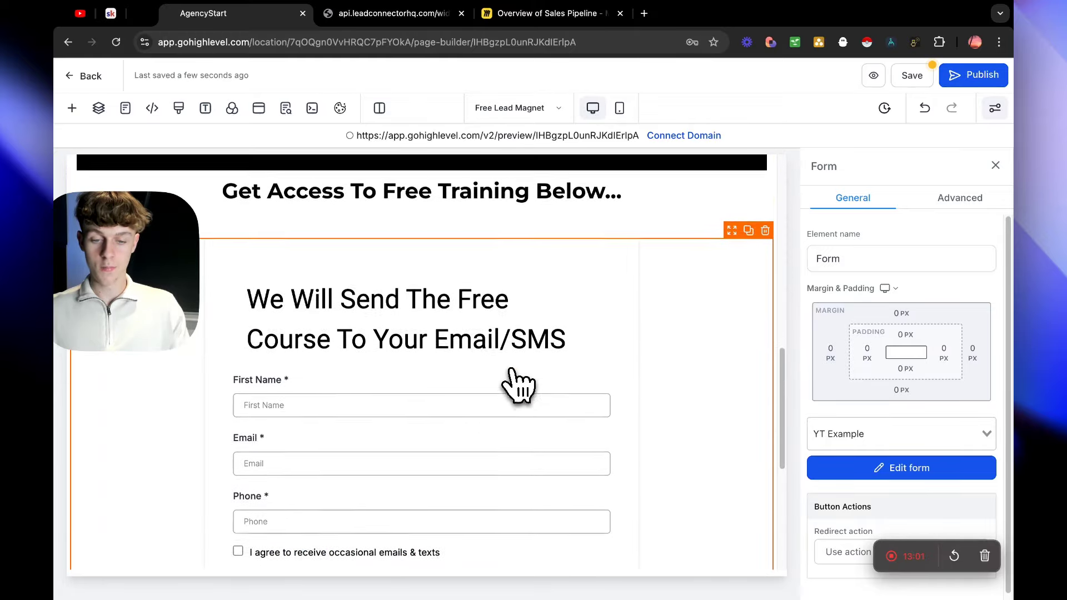
left_click(765, 234)
left_click(431, 321)
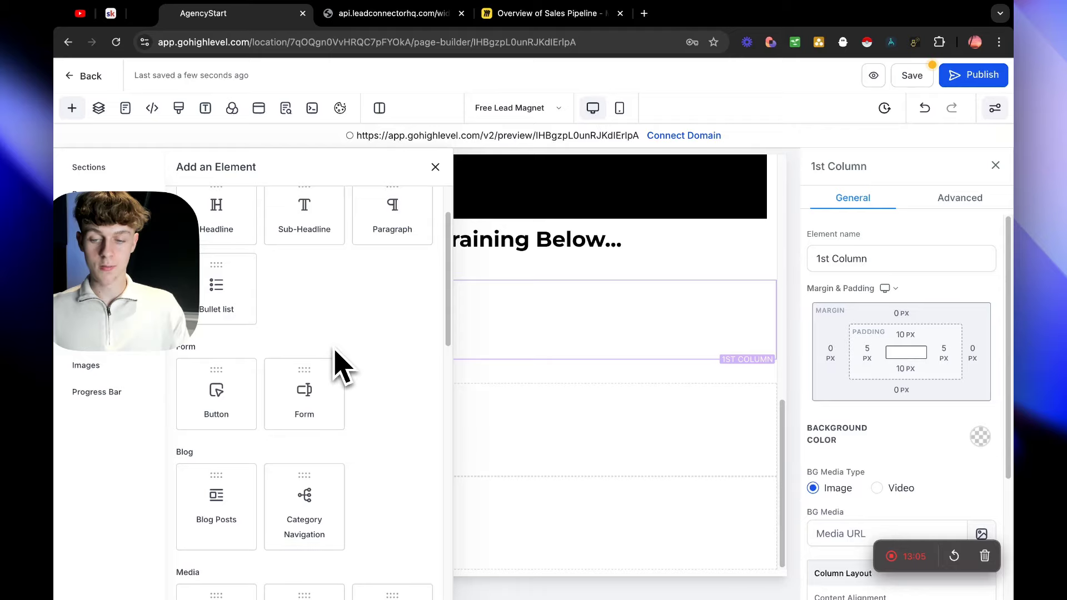
scroll(338, 367, "up", 2)
scroll(345, 365, "down", 8)
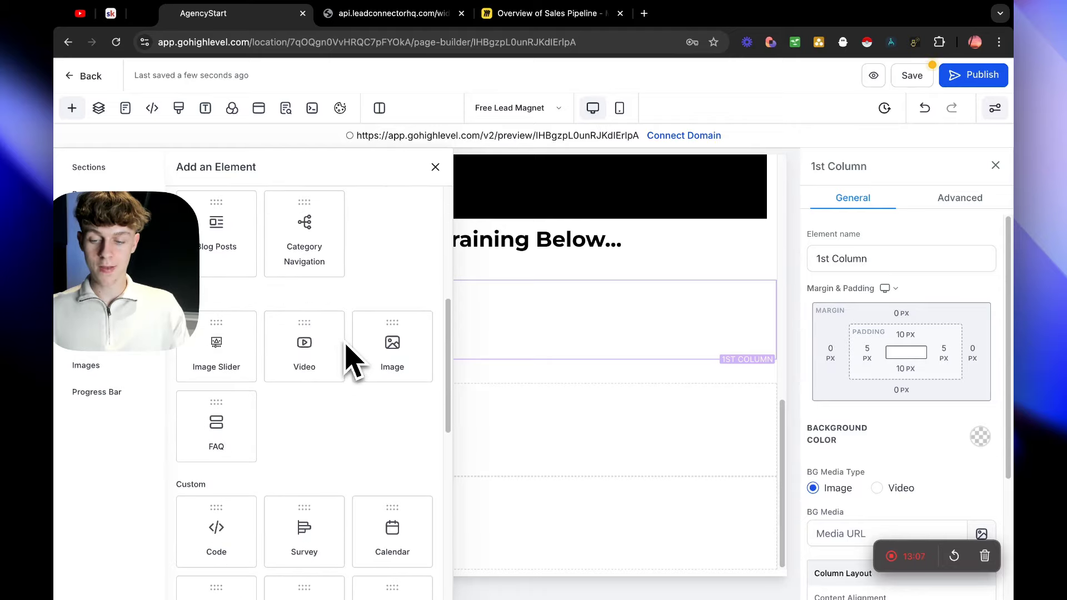
scroll(350, 355, "down", 7)
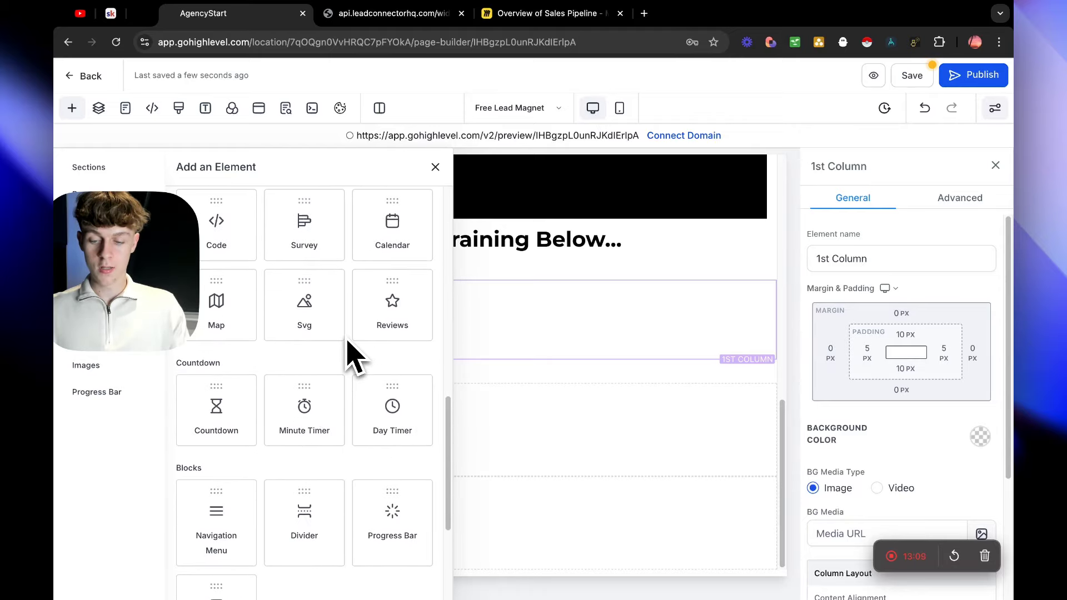
left_click(436, 167)
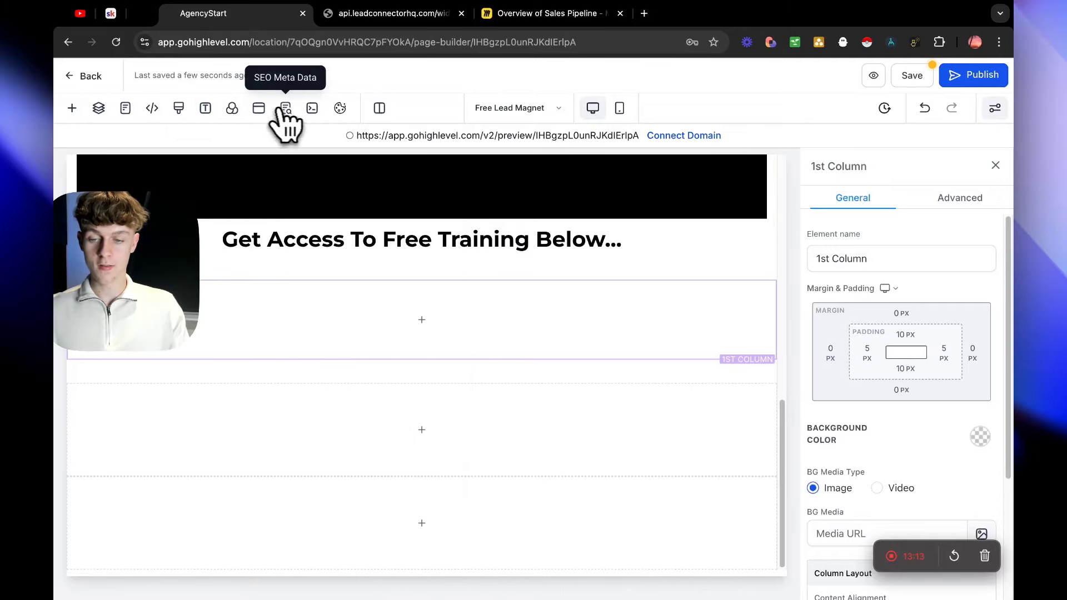
Open the page's popup for editing and add a one-column row to it.
left_click(262, 108)
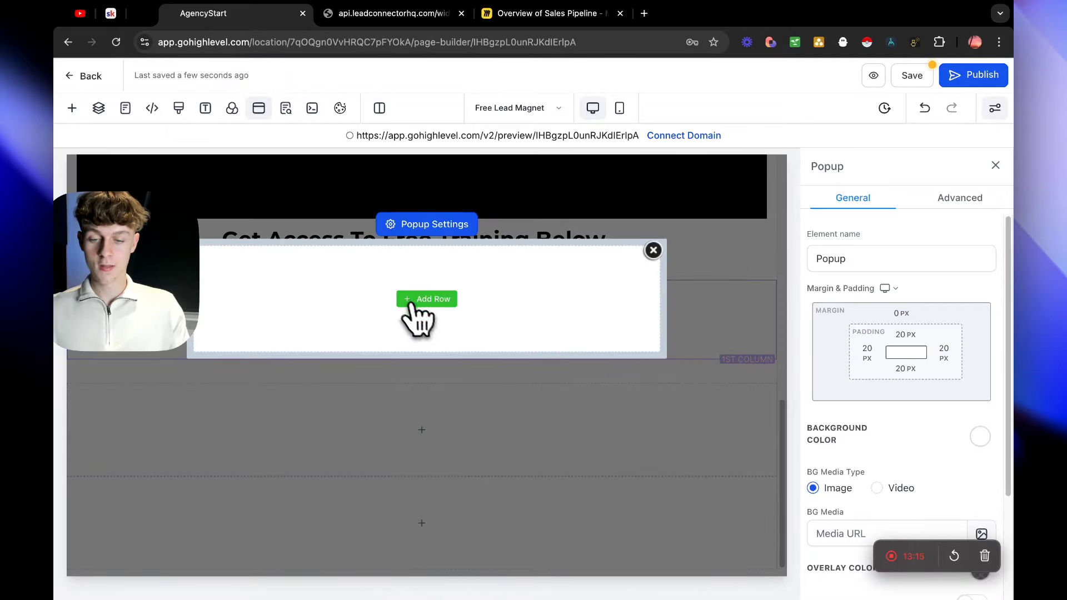
left_click(425, 299)
left_click_drag(289, 271, 452, 345)
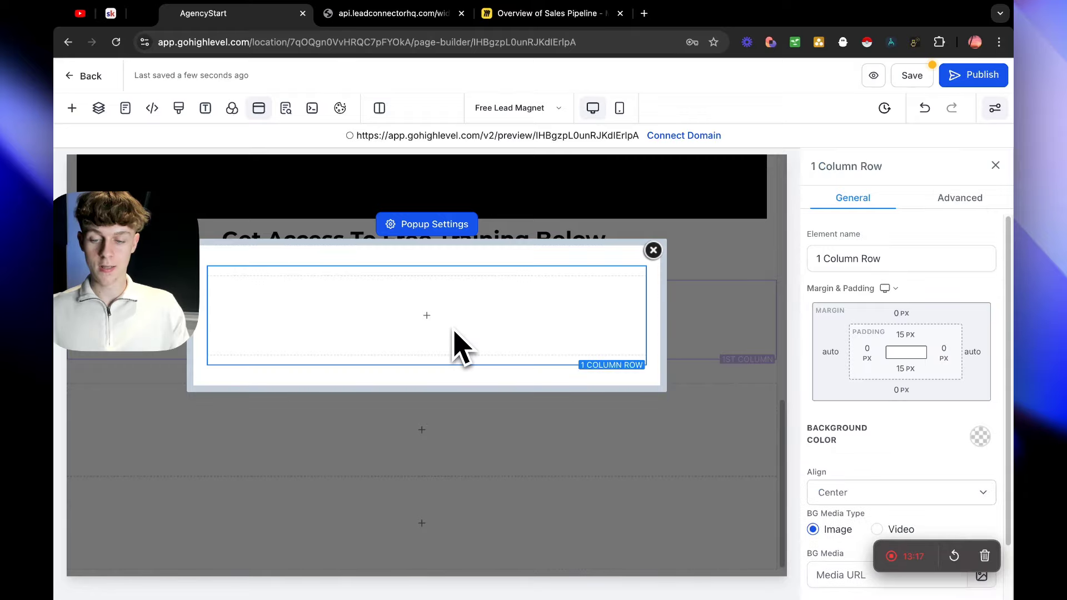
Add a Form element to the popup's column and choose the YT Example form.
left_click(433, 330)
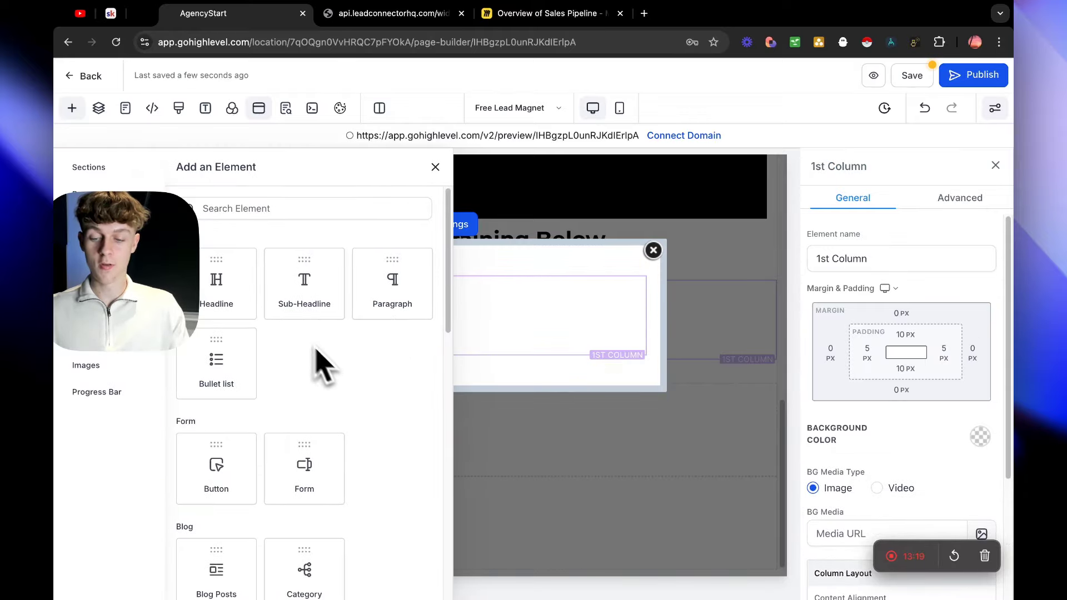
scroll(327, 370, "down", 2)
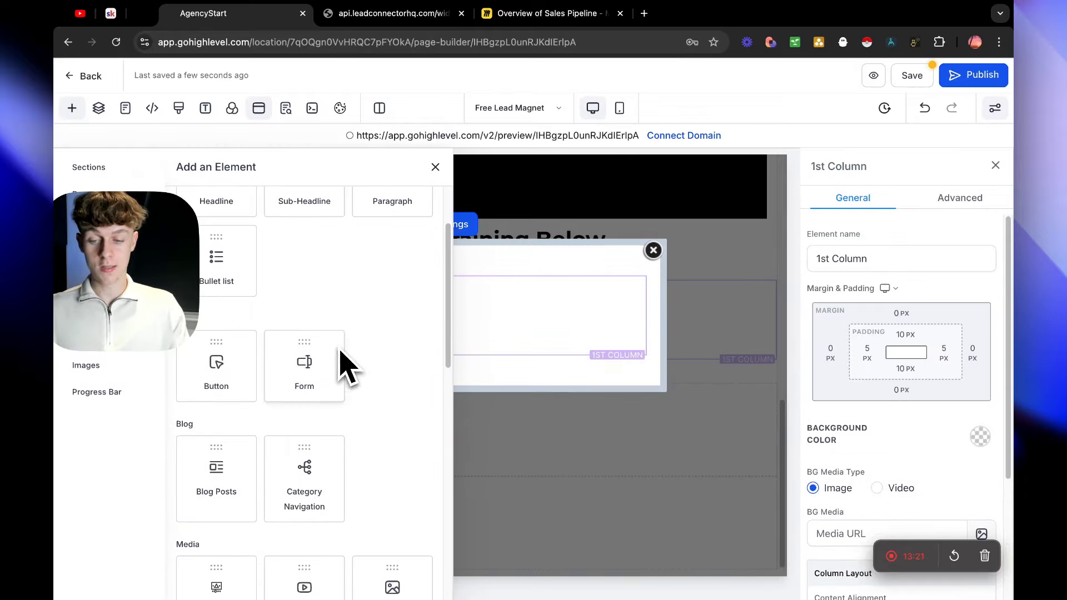
left_click_drag(313, 367, 441, 353)
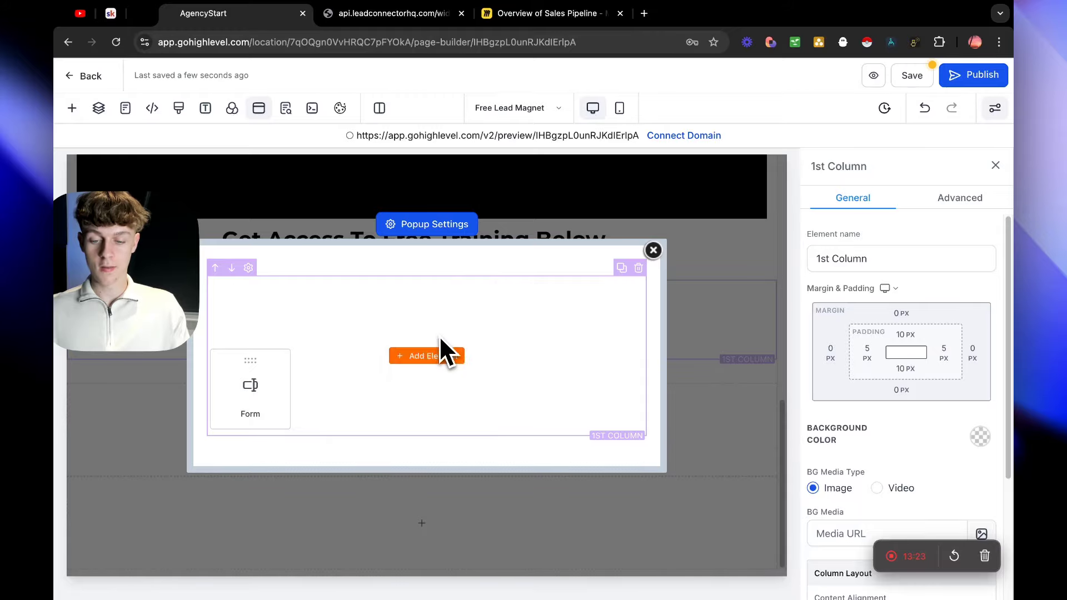
left_click(452, 278)
scroll(493, 400, "down", 1)
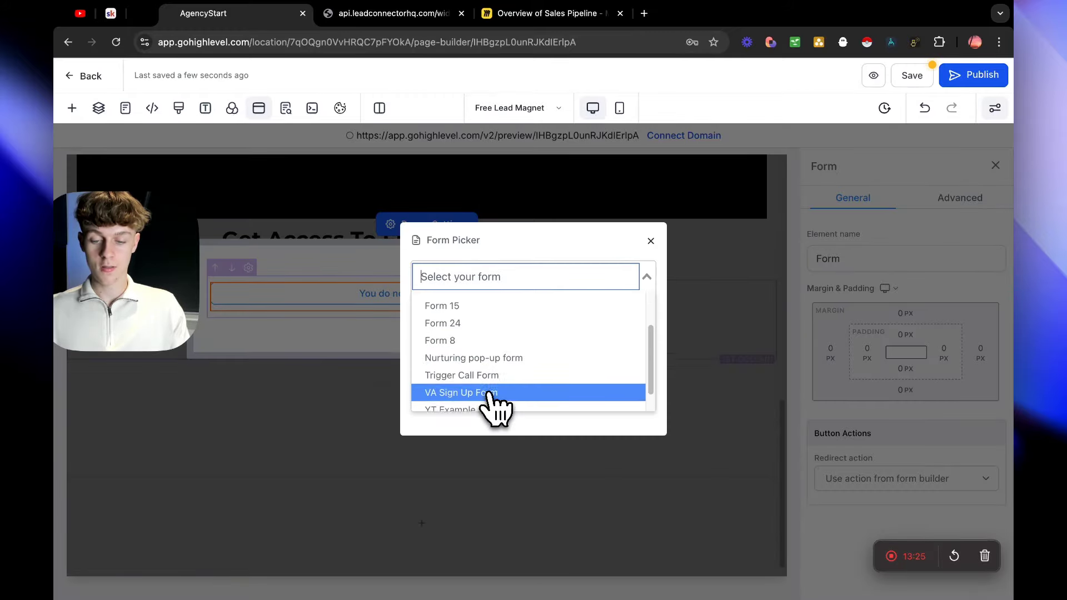
left_click(477, 400)
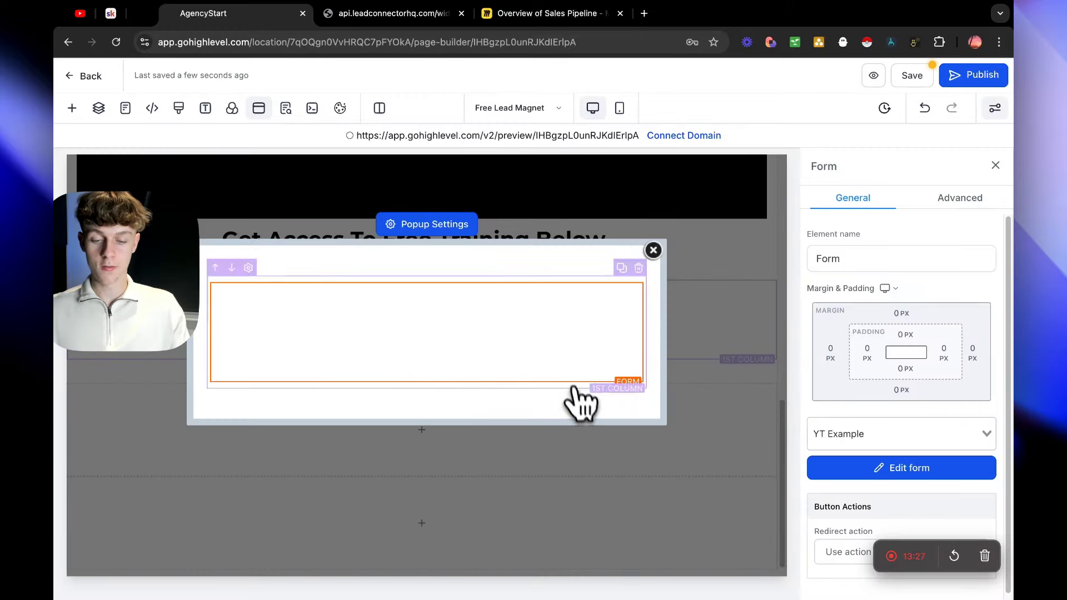
Review the form inside the popup and save the page.
scroll(575, 355, "down", 3)
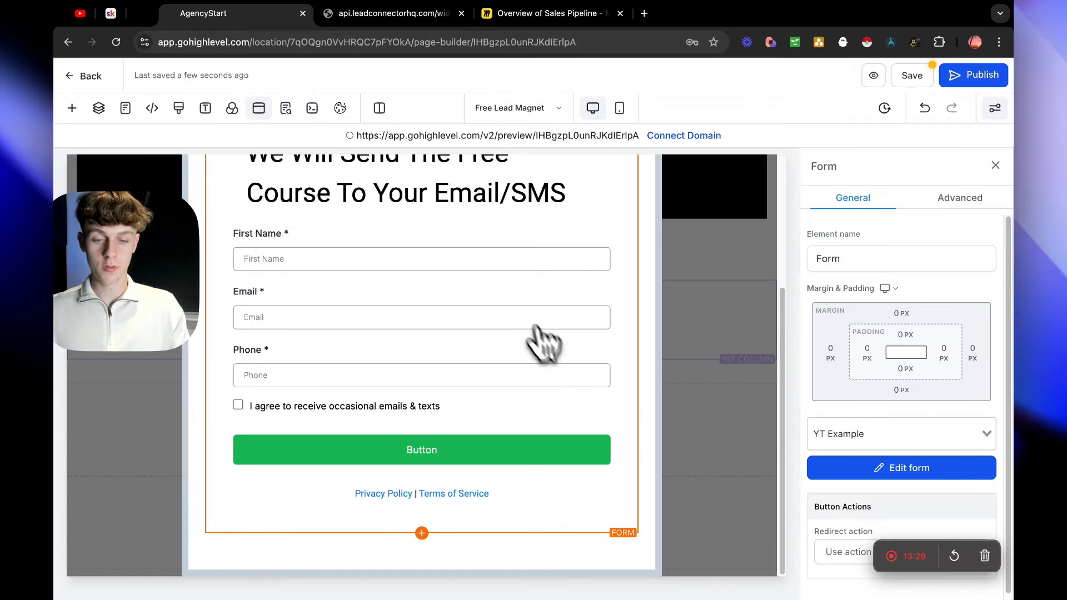
scroll(545, 342, "up", 3)
left_click(909, 82)
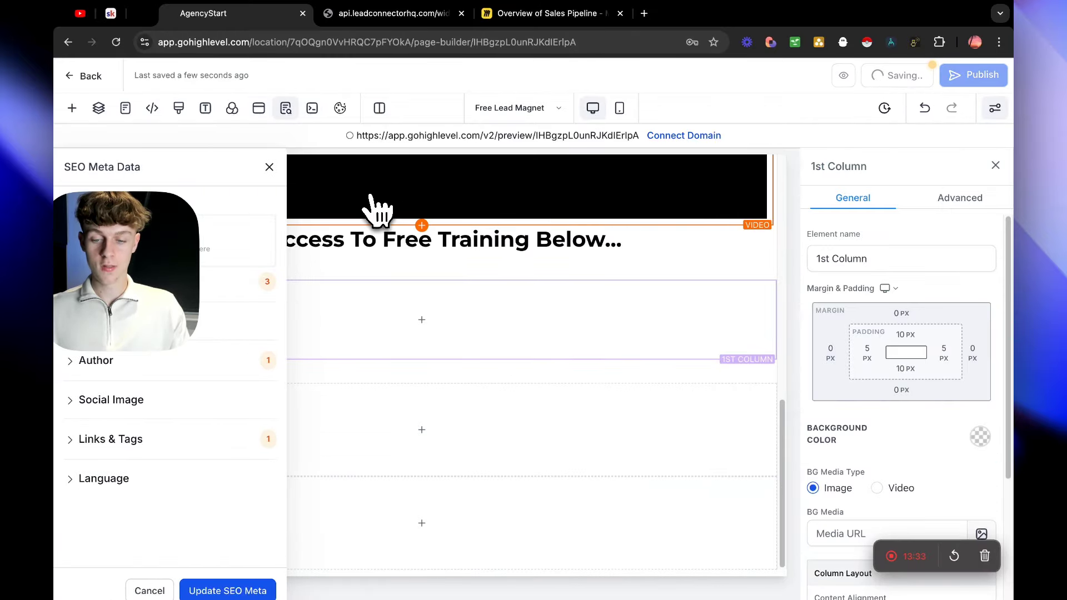
left_click(269, 167)
Add a Button element to the column below the headline and apply the Glow infinite-loop entrance animation to it.
left_click(433, 322)
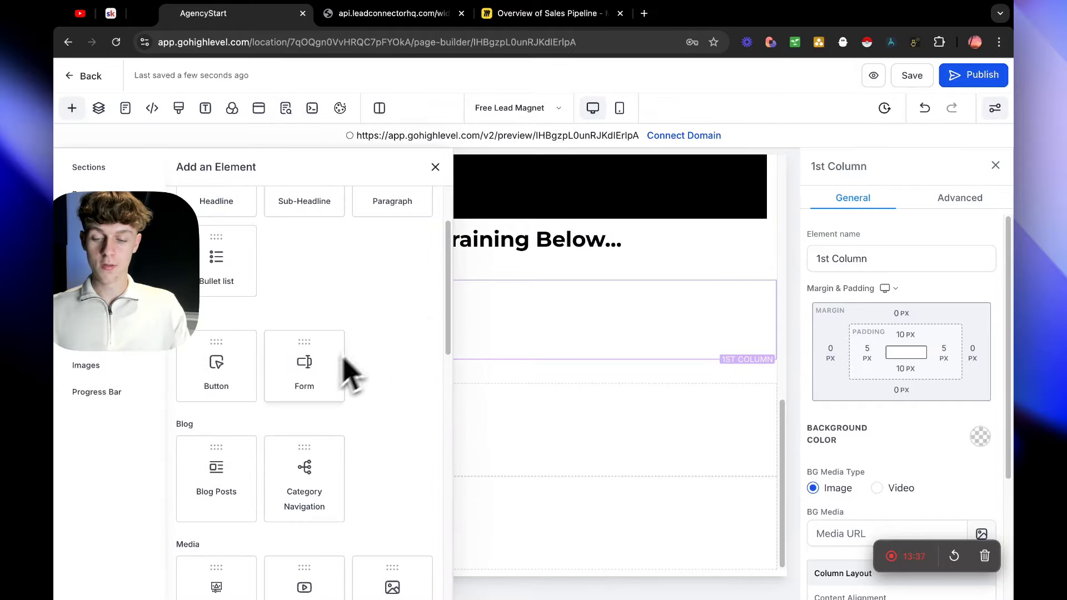
left_click_drag(216, 366, 434, 328)
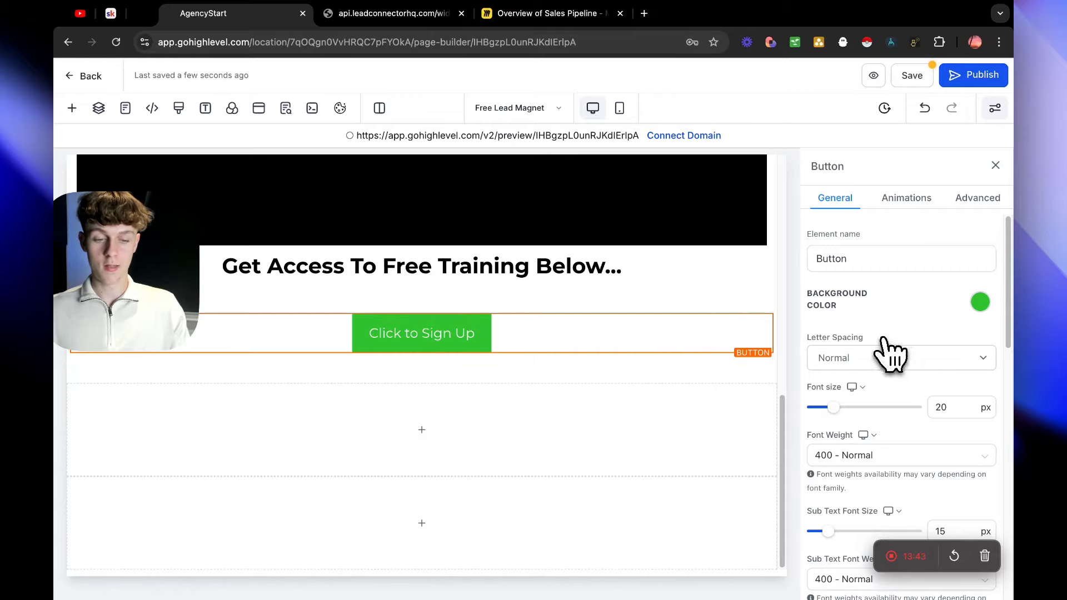
left_click(920, 202)
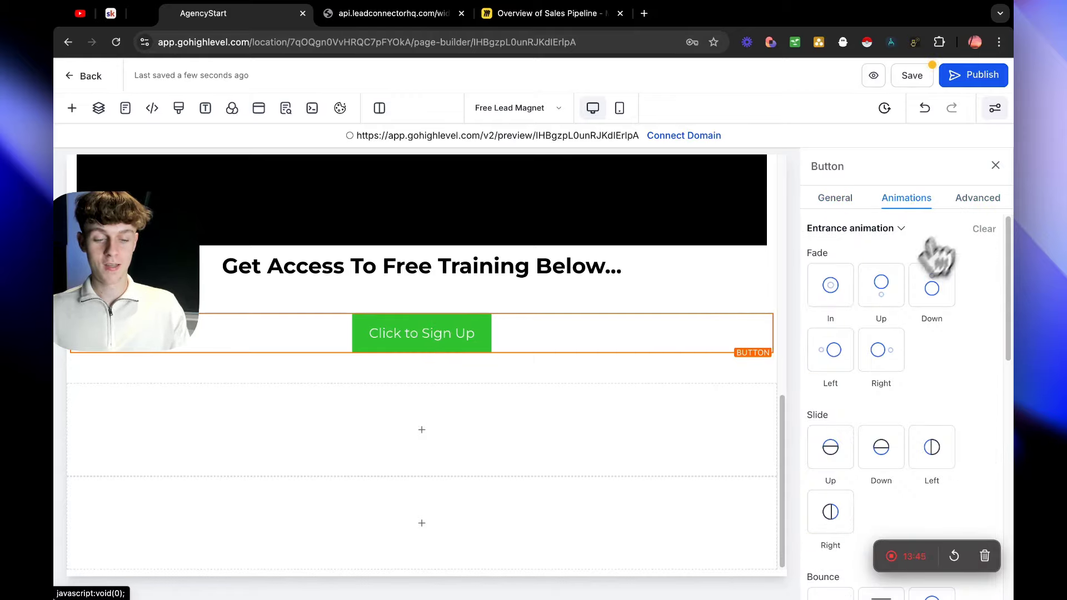
left_click(973, 200)
left_click(909, 201)
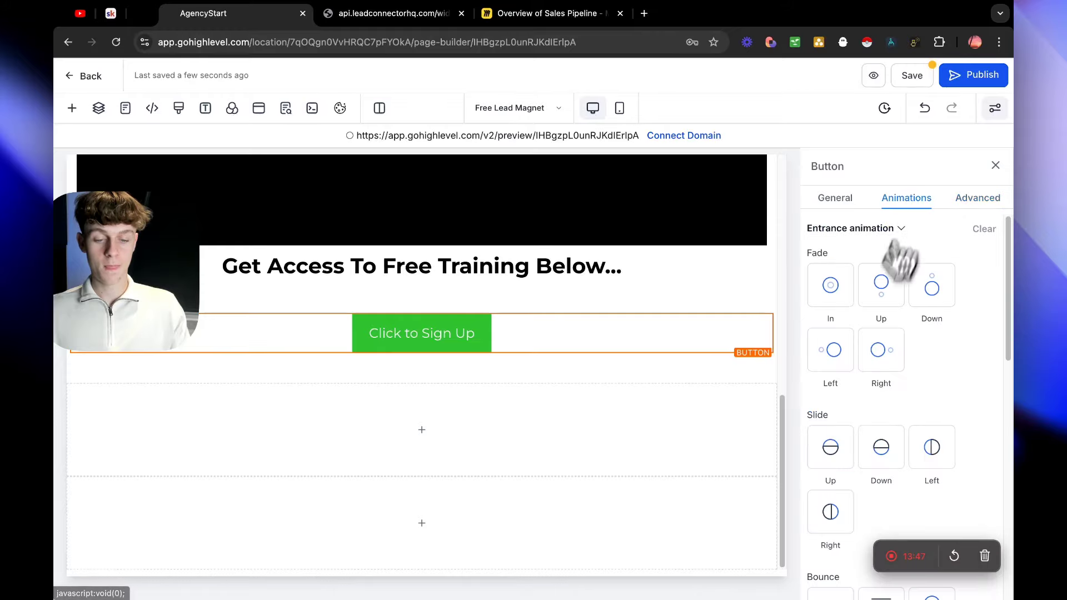
scroll(866, 359, "down", 4)
scroll(847, 361, "down", 6)
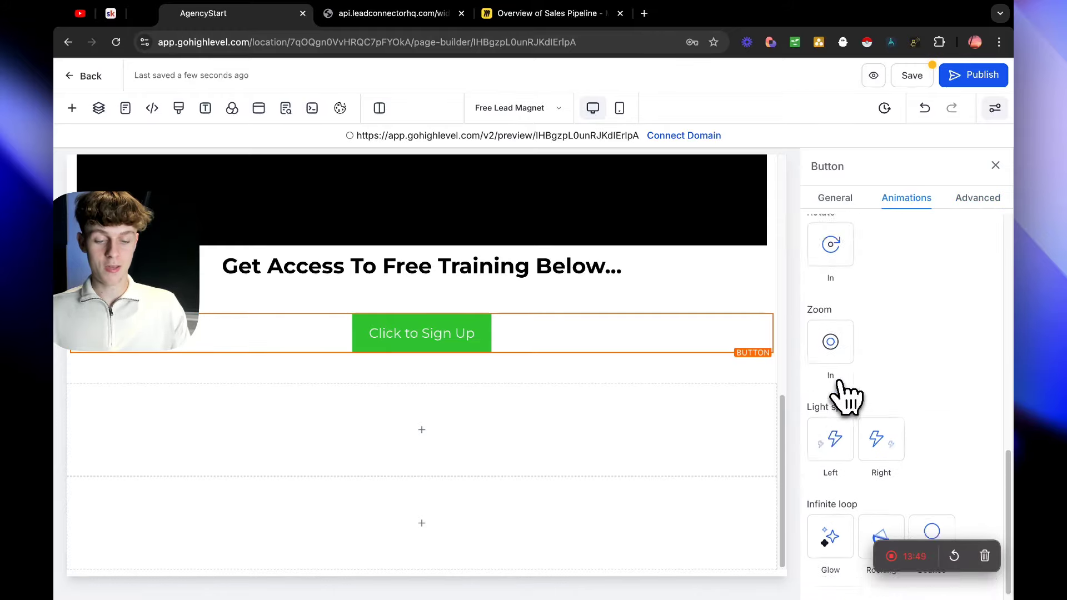
scroll(862, 393, "up", 5)
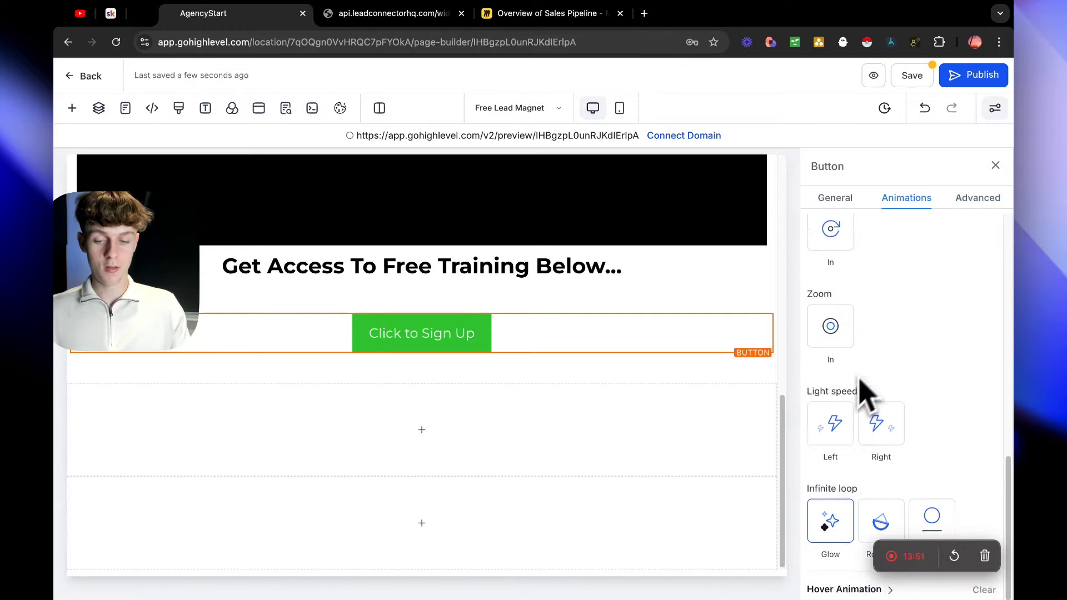
Set the sign-up button's text transform to Capitalize.
left_click(836, 199)
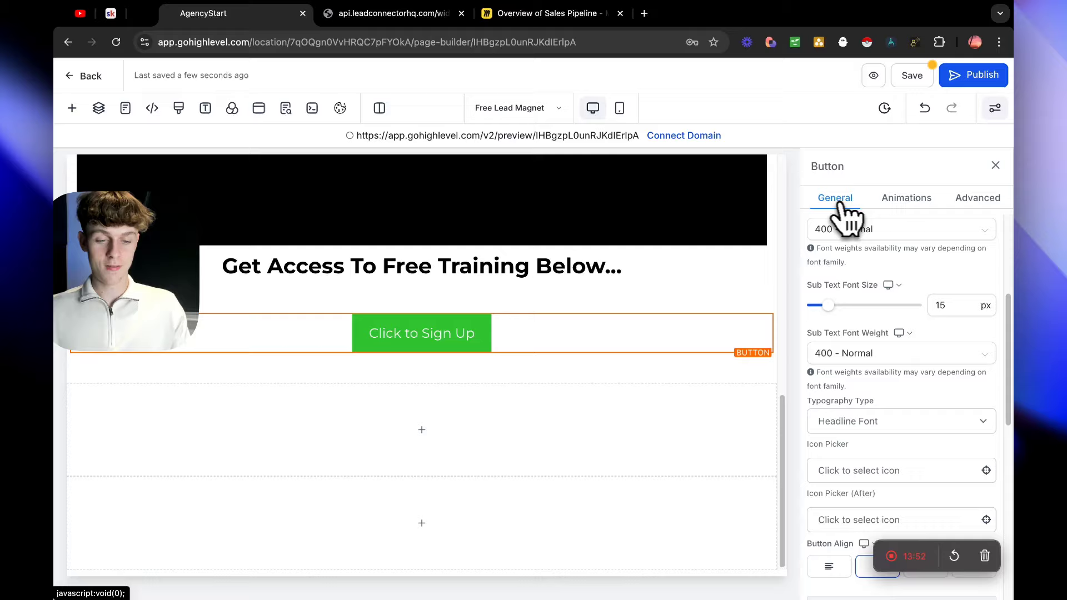
left_click(964, 201)
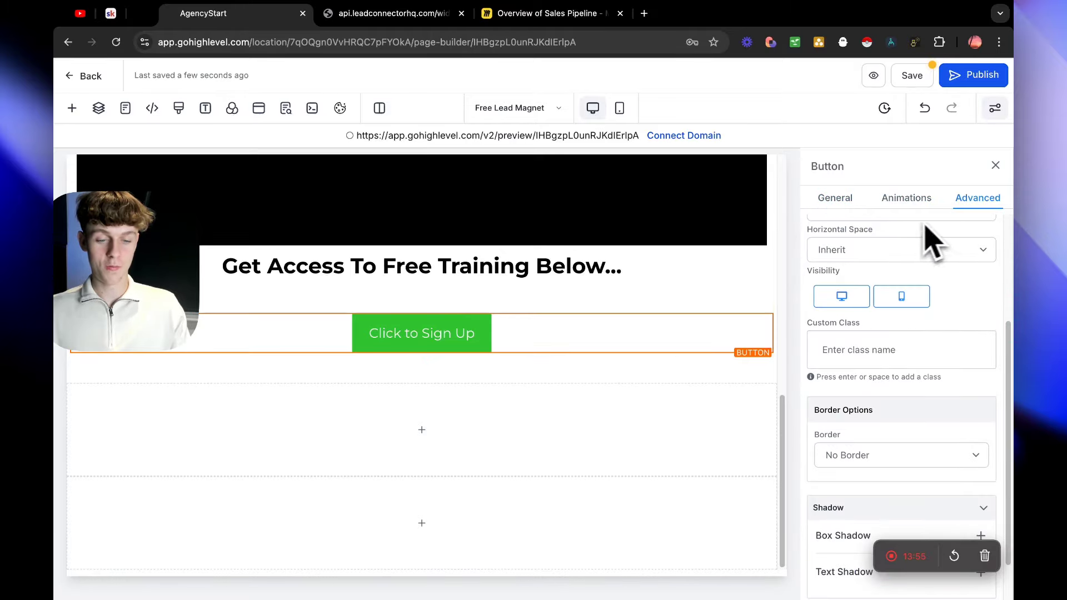
scroll(912, 309, "up", 3)
scroll(912, 309, "down", 3)
scroll(911, 317, "up", 3)
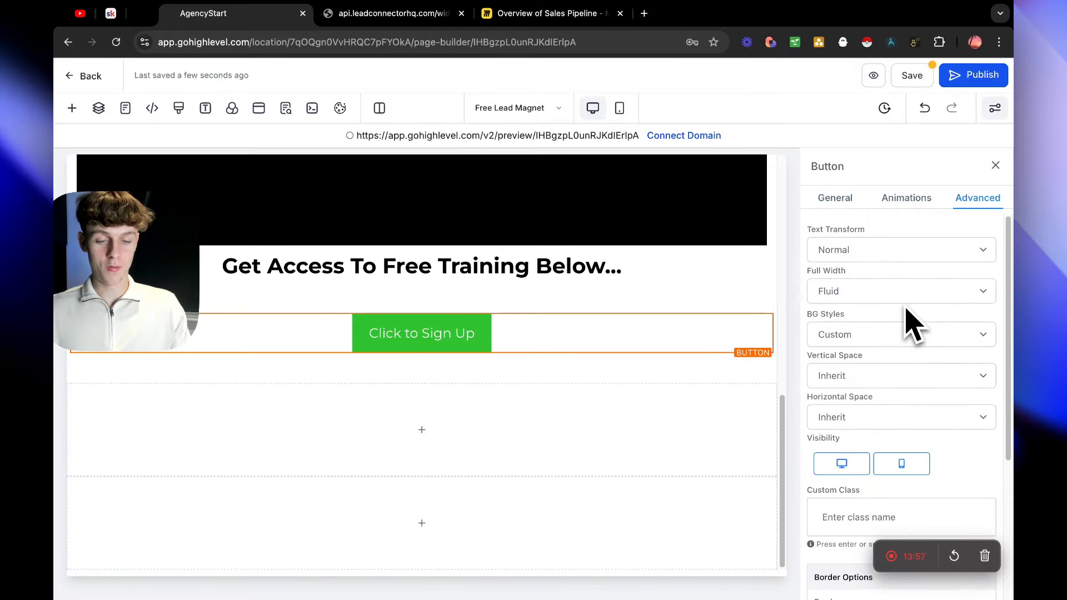
left_click(866, 251)
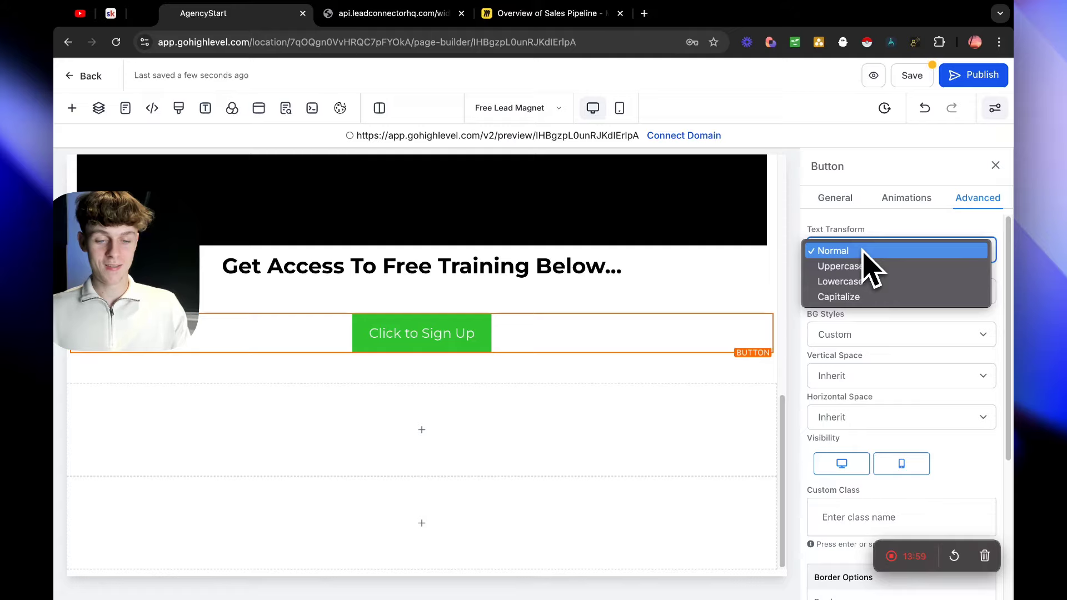
left_click(860, 296)
Check the button's width, background style and general settings without changing them, and save the page.
left_click(861, 296)
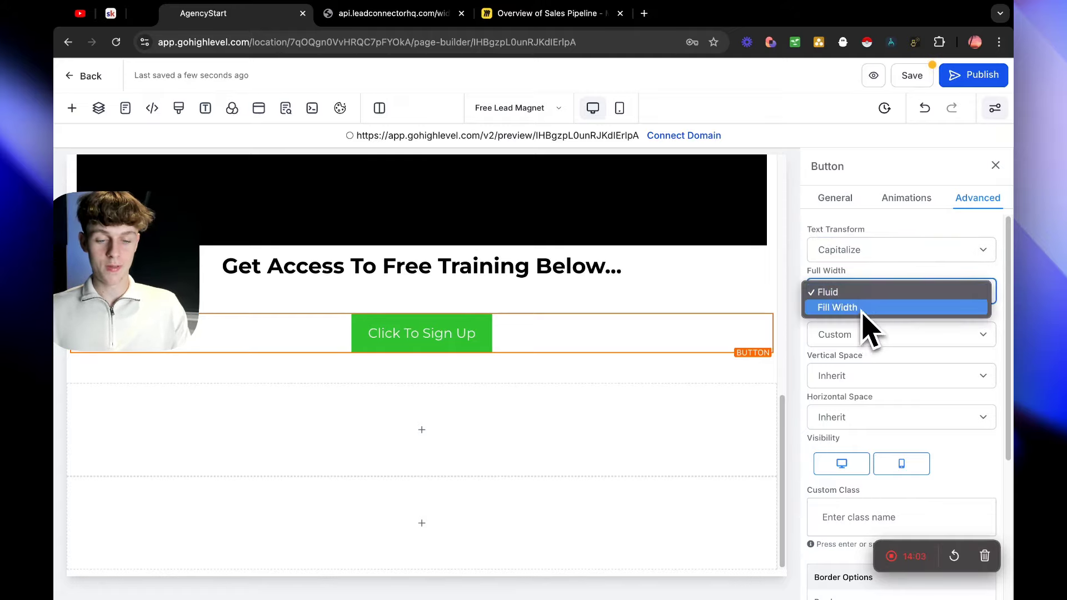
left_click(890, 344)
left_click(878, 338)
left_click(871, 324)
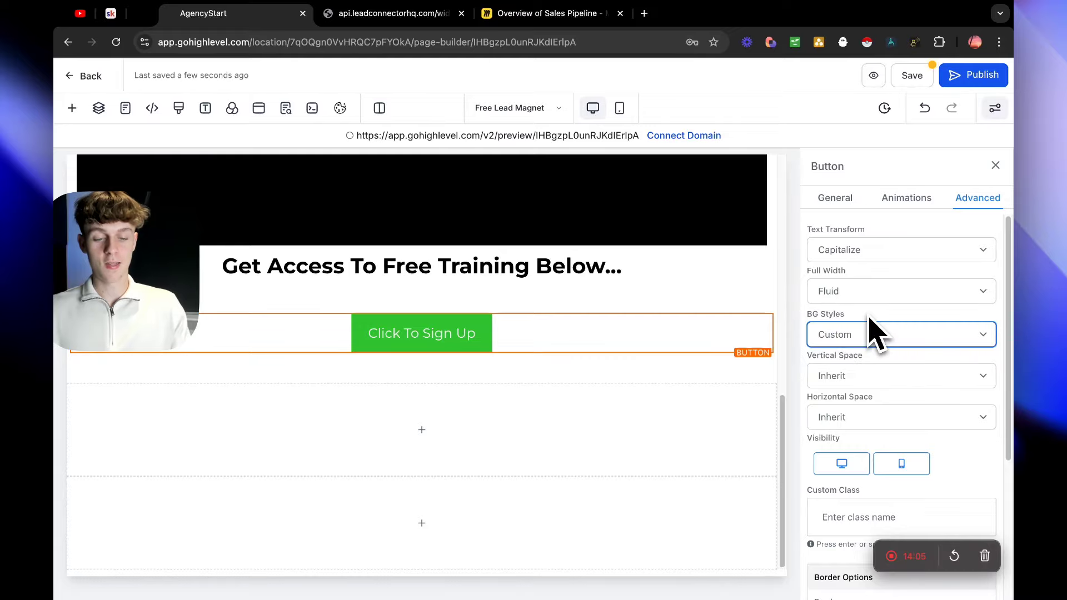
scroll(869, 352, "down", 1)
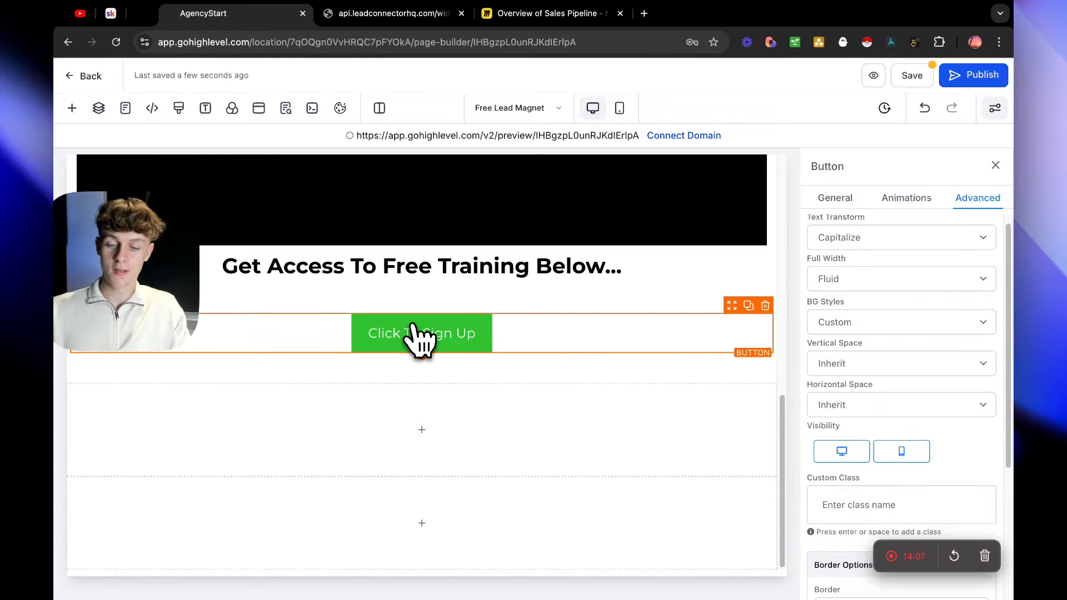
left_click(834, 199)
scroll(873, 344, "down", 5)
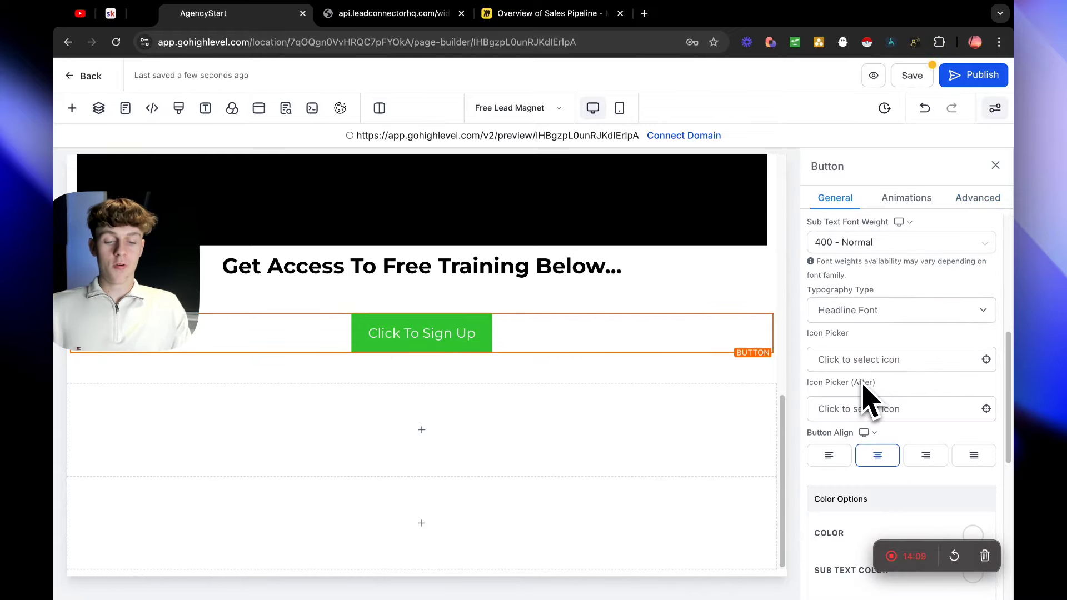
scroll(865, 399, "down", 10)
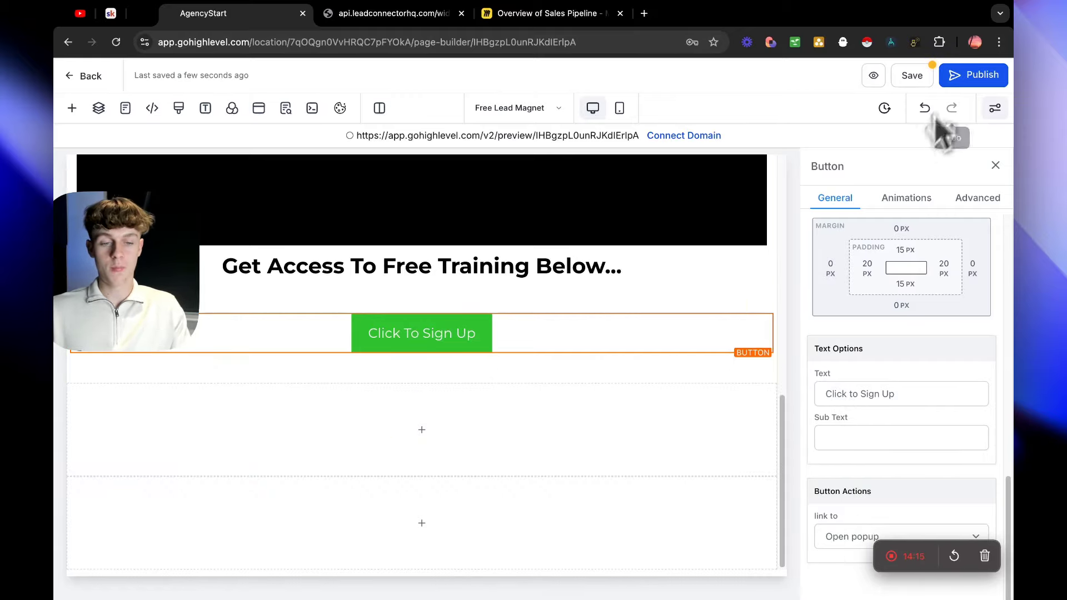
left_click(911, 76)
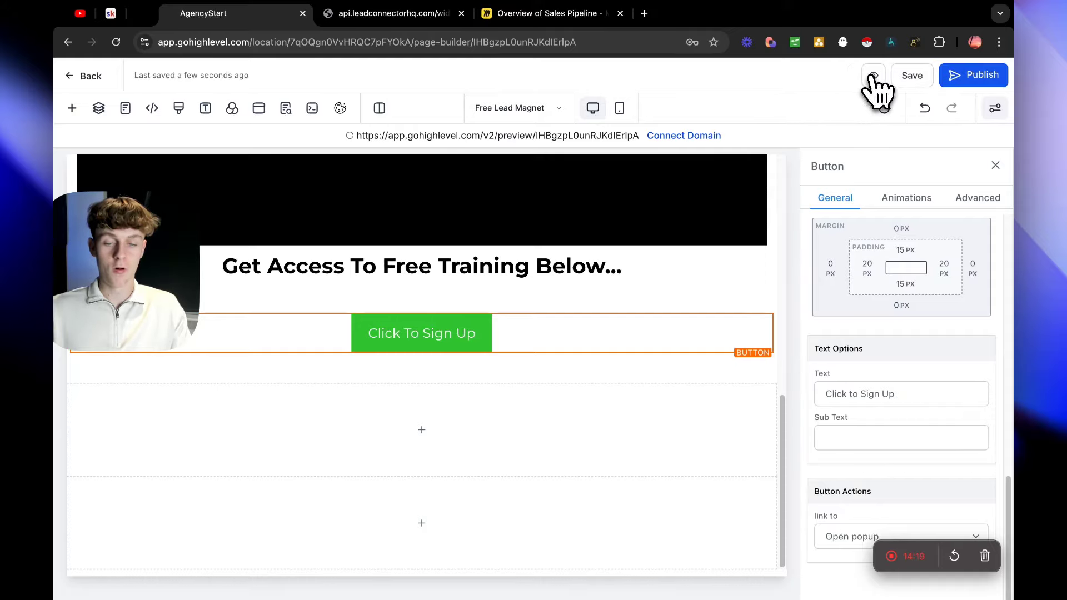
Preview the landing page, open the sign-up popup to check its form, and return to the page editor.
left_click(874, 76)
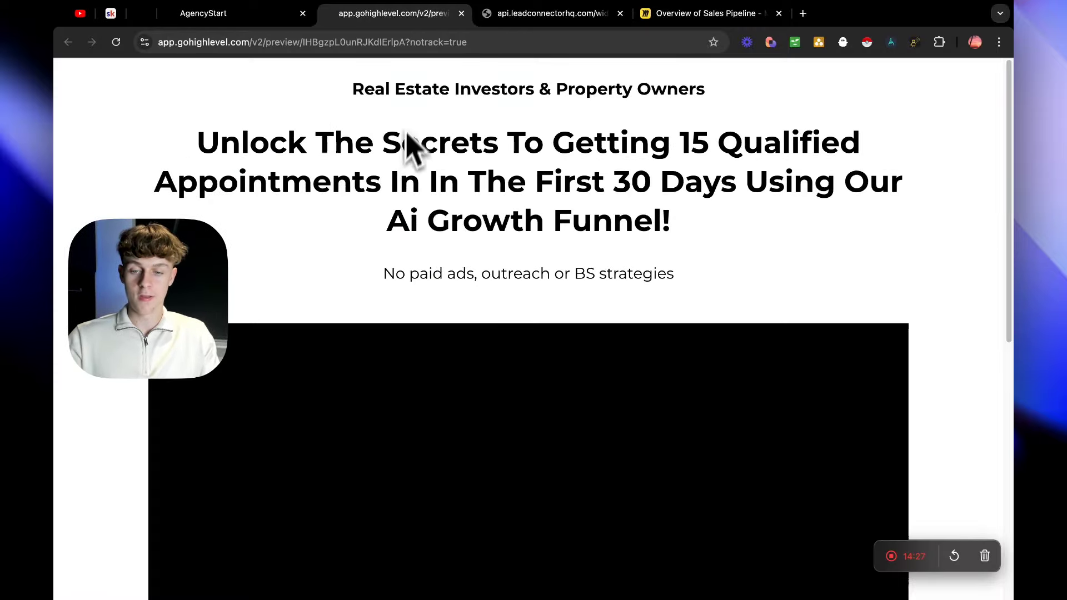
left_click_drag(352, 89, 704, 90)
left_click_drag(197, 143, 615, 150)
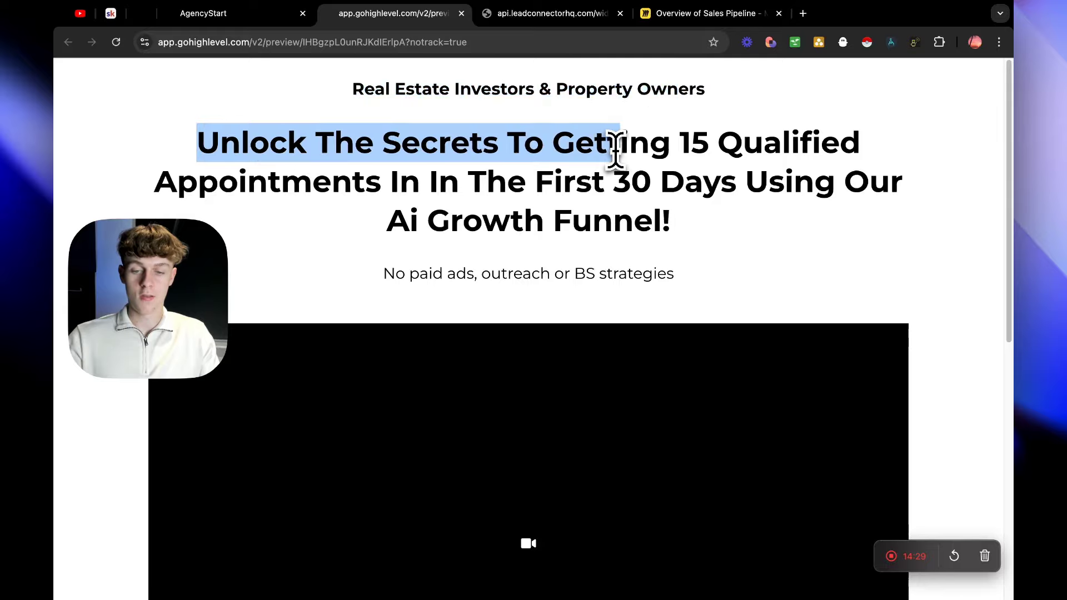
scroll(458, 189, "down", 8)
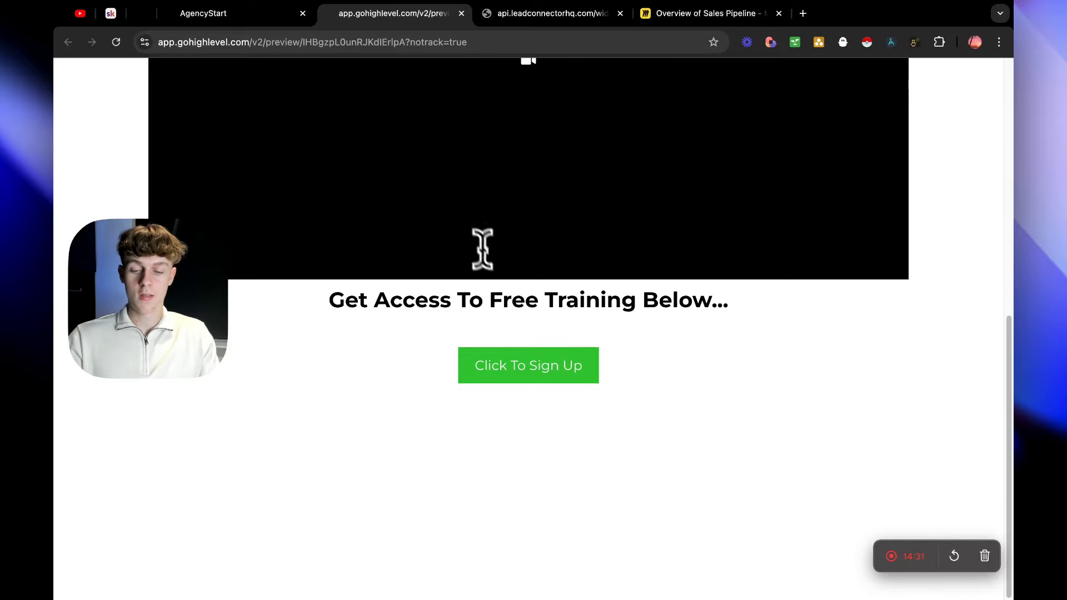
left_click(507, 366)
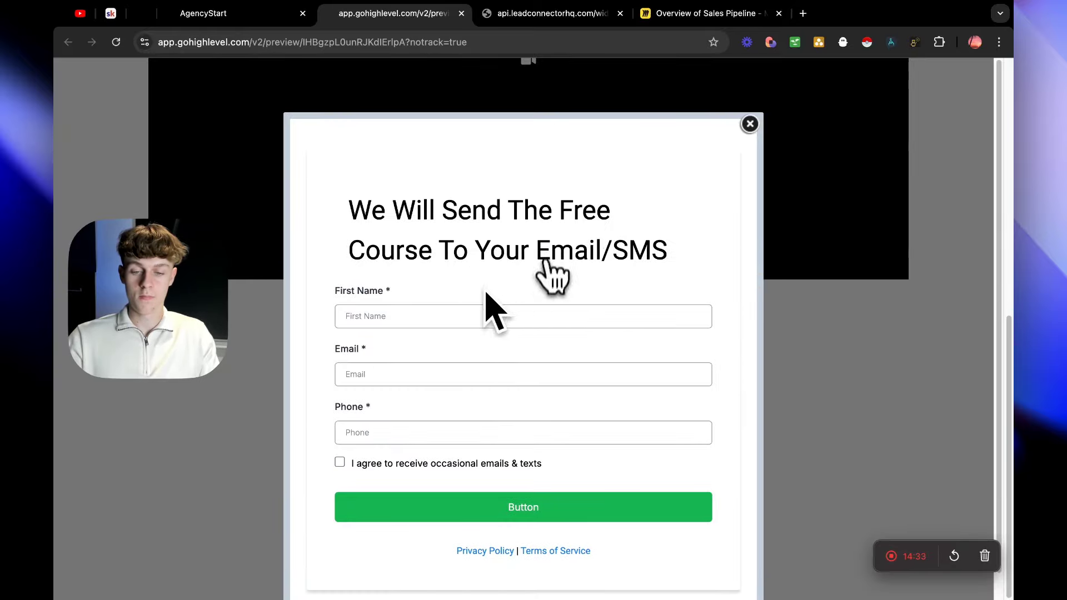
scroll(489, 284, "down", 1)
left_click(749, 97)
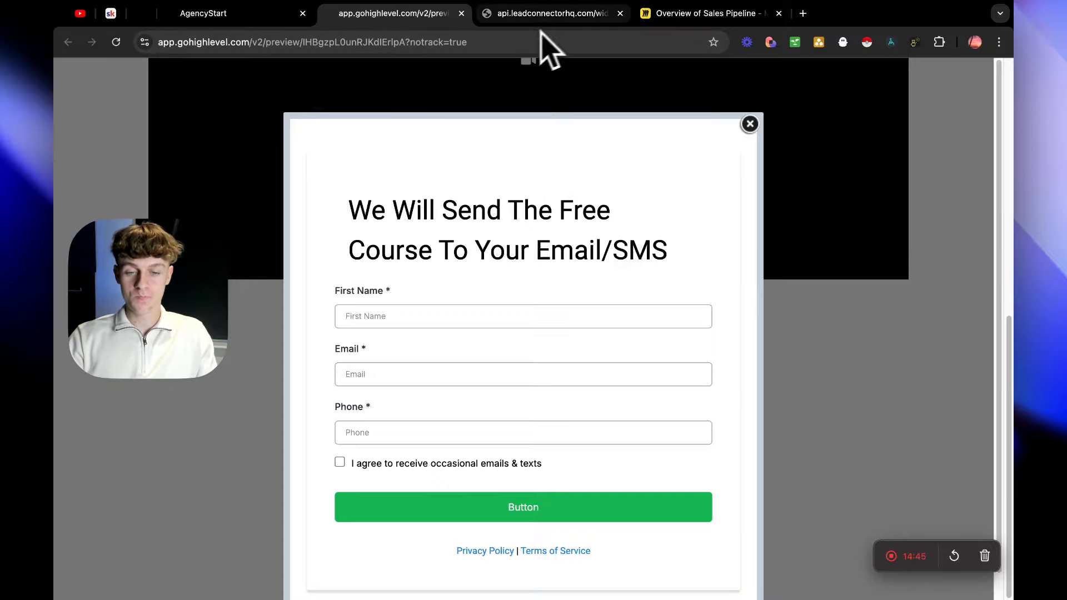
left_click(557, 22)
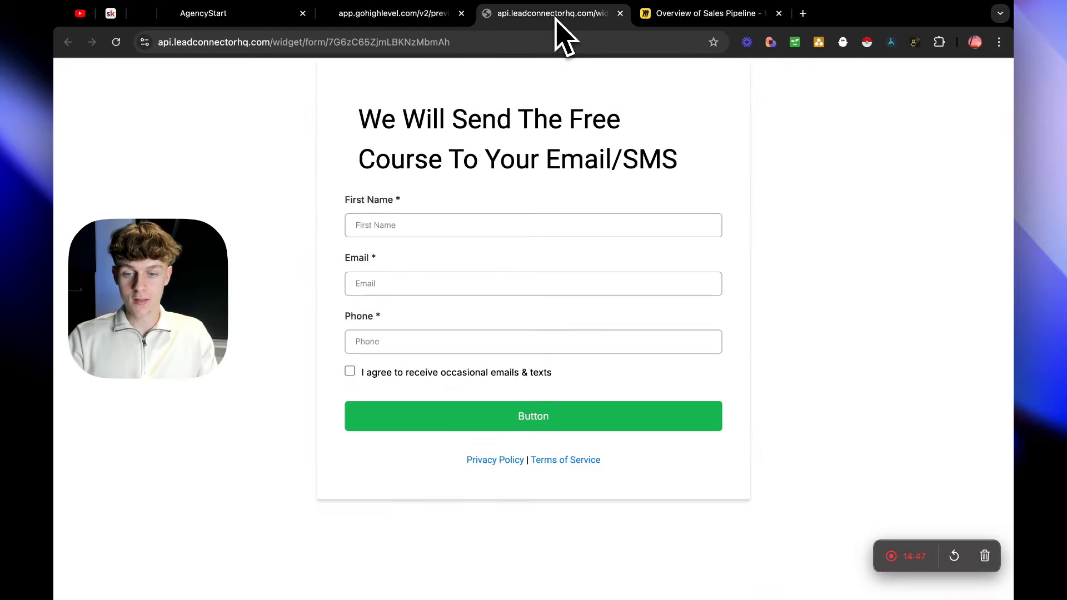
left_click(454, 18)
left_click(263, 15)
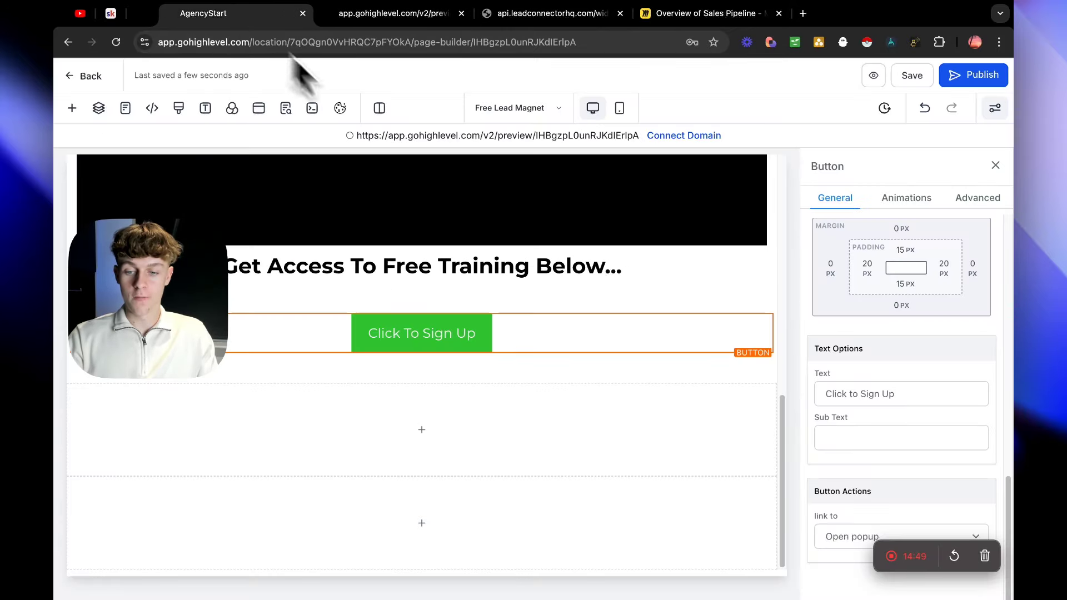
Underline "15 Qualified" in the main headline and save the page.
scroll(417, 250, "up", 10)
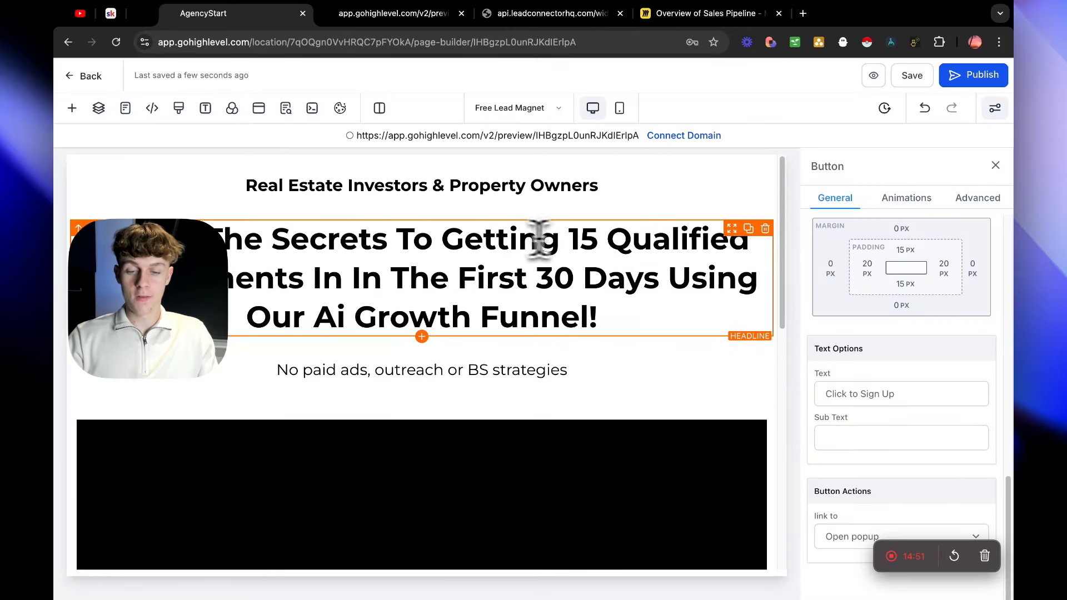
left_click_drag(575, 239, 753, 239)
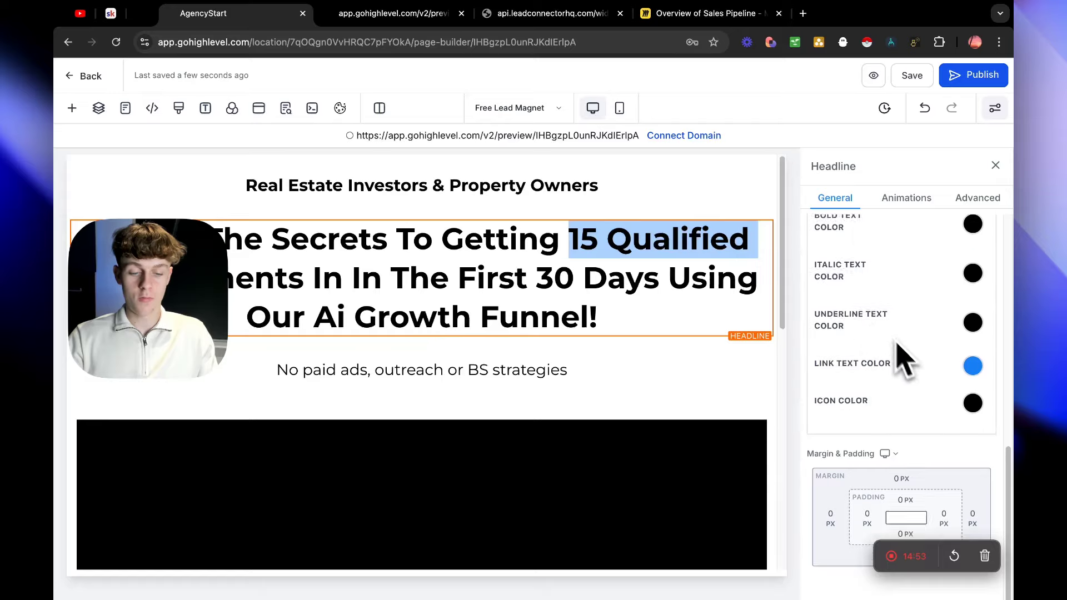
scroll(896, 356, "up", 5)
scroll(895, 358, "up", 3)
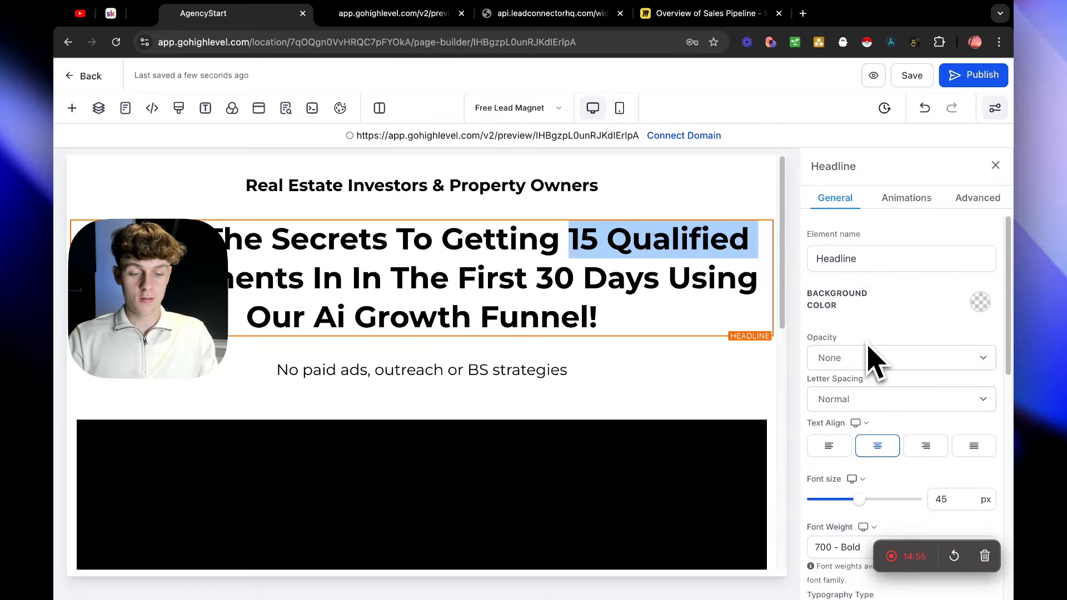
left_click(648, 241)
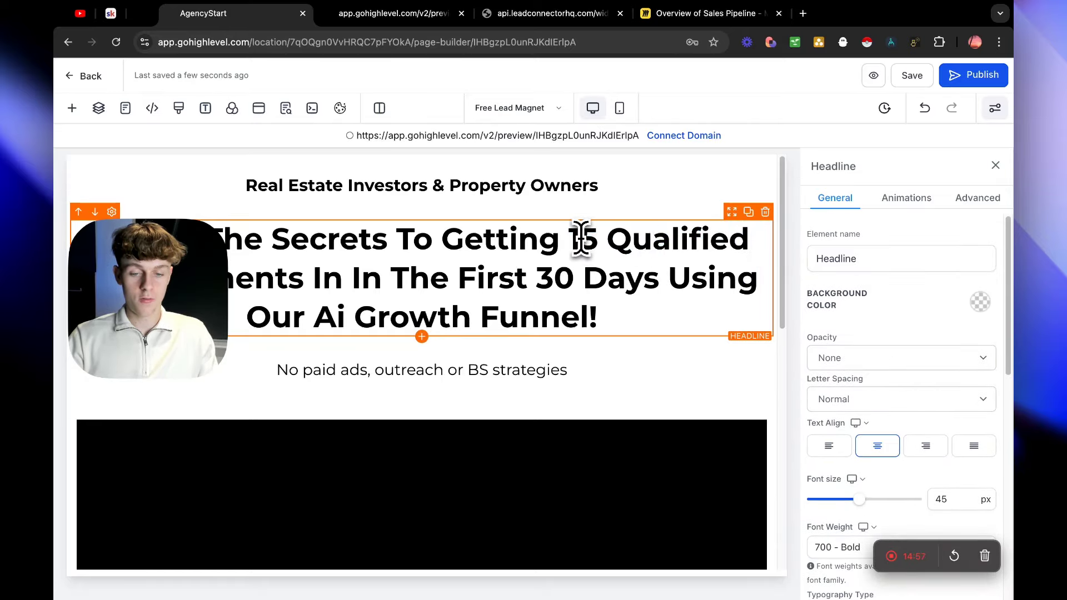
left_click_drag(578, 239, 764, 245)
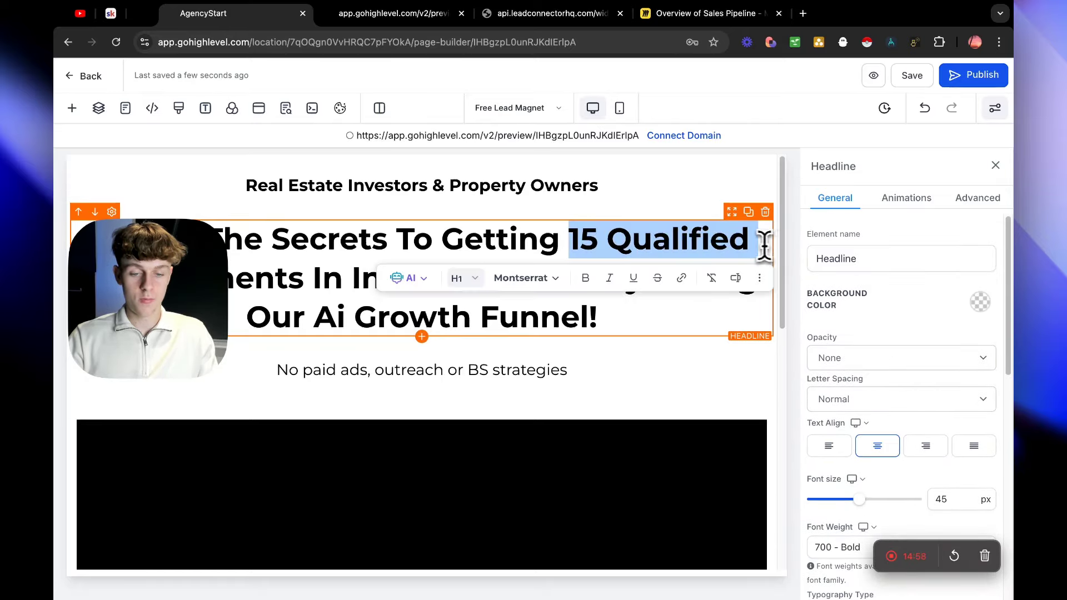
left_click(633, 278)
left_click(621, 244)
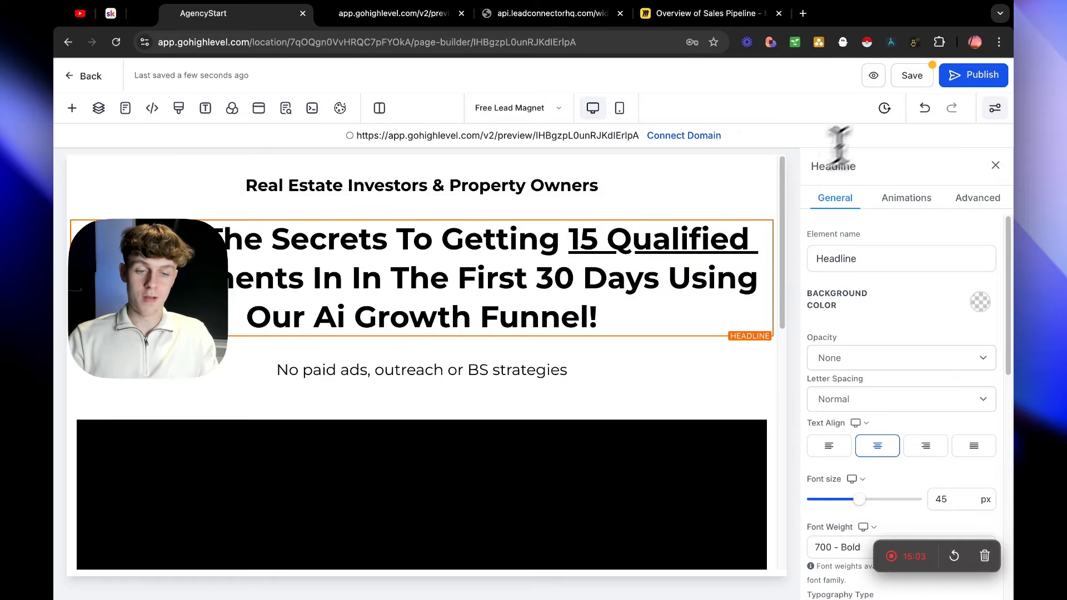
left_click(912, 75)
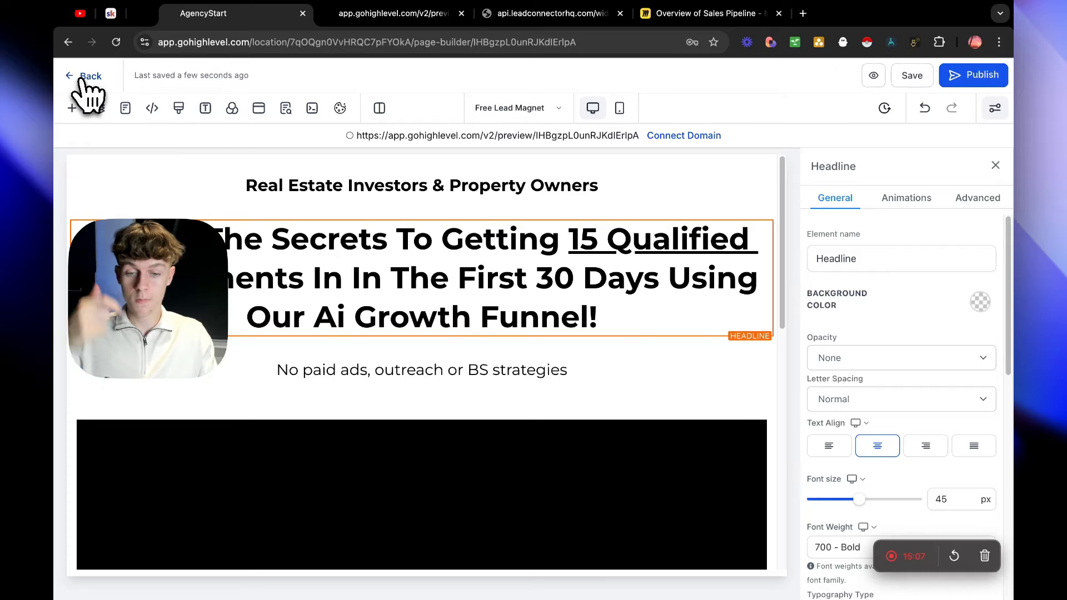
Return to the funnel steps and create the Booking Page from blank.
left_click(89, 76)
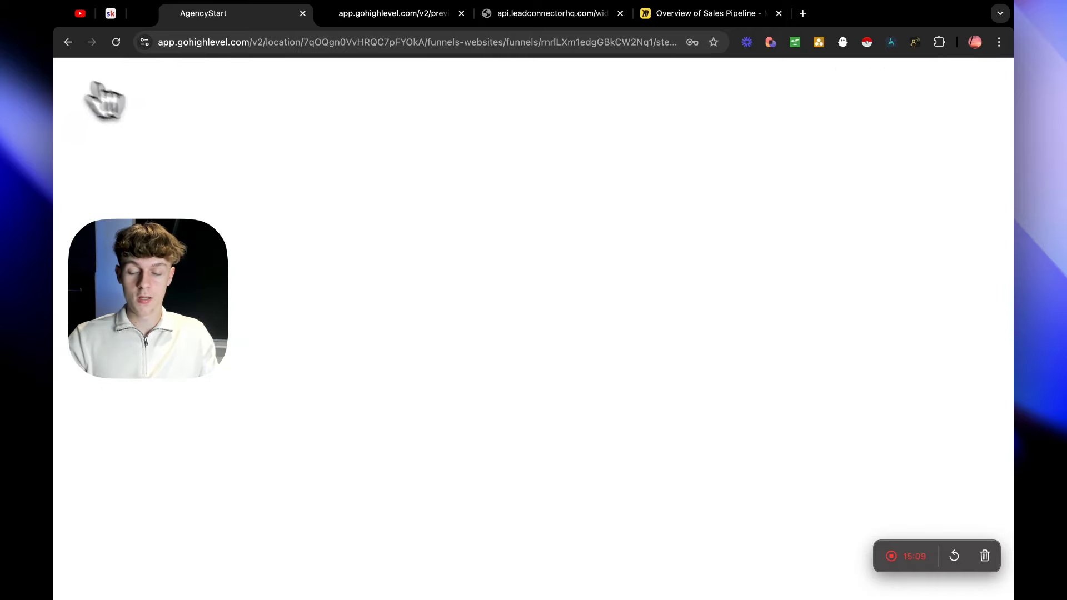
left_click(324, 306)
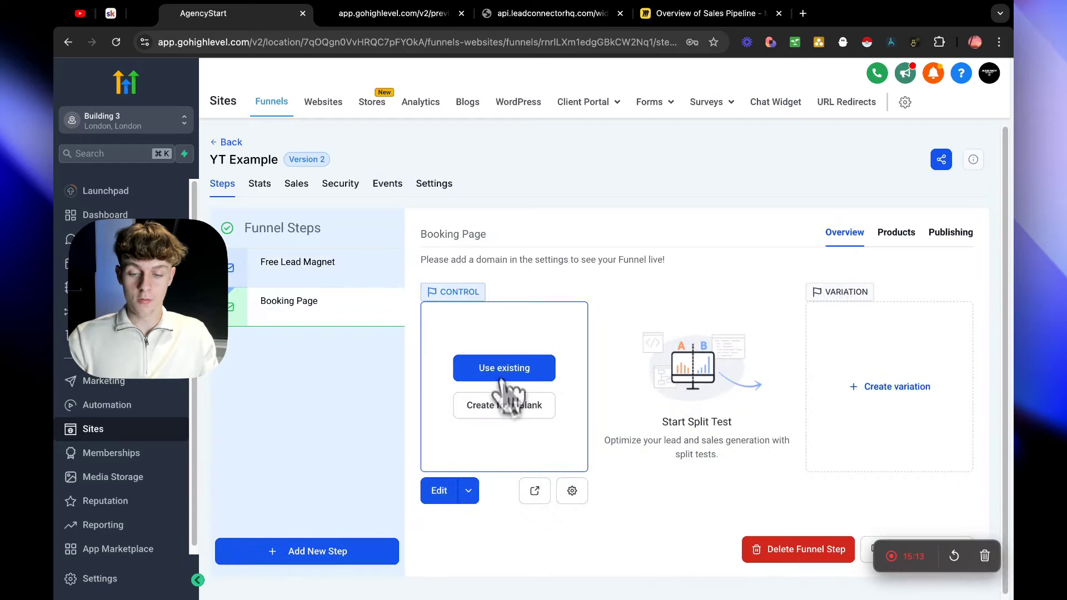
left_click(504, 412)
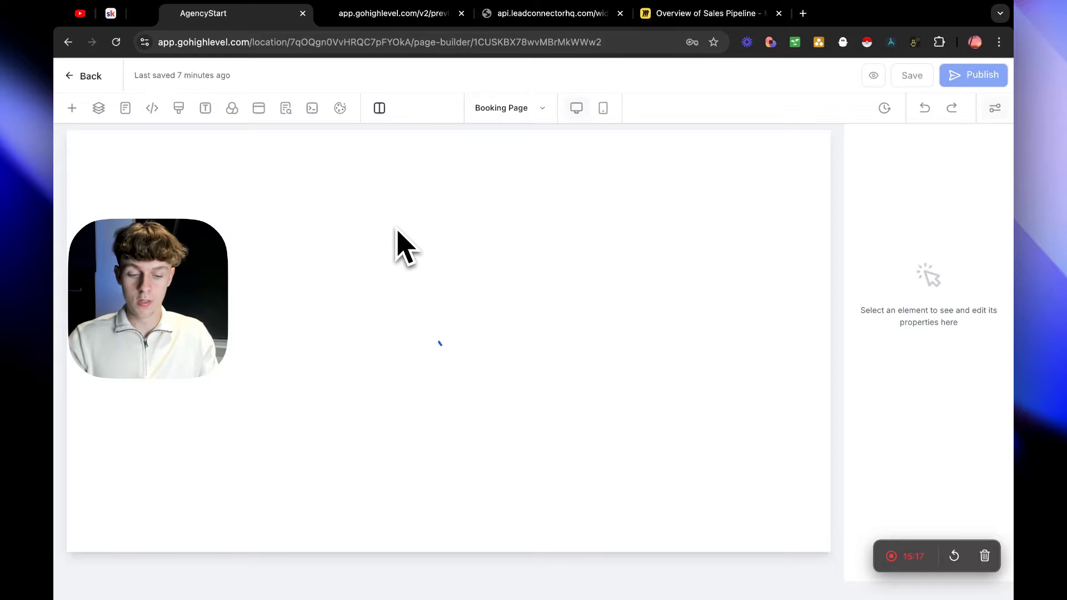
Add a section with a one-column row to the empty Booking Page.
left_click_drag(374, 236, 555, 253)
left_click(437, 203)
left_click_drag(284, 245, 499, 221)
Add a Headline element to the column and set its text to "Thanks For Submitting The Form!!".
left_click(451, 220)
left_click_drag(234, 285, 519, 231)
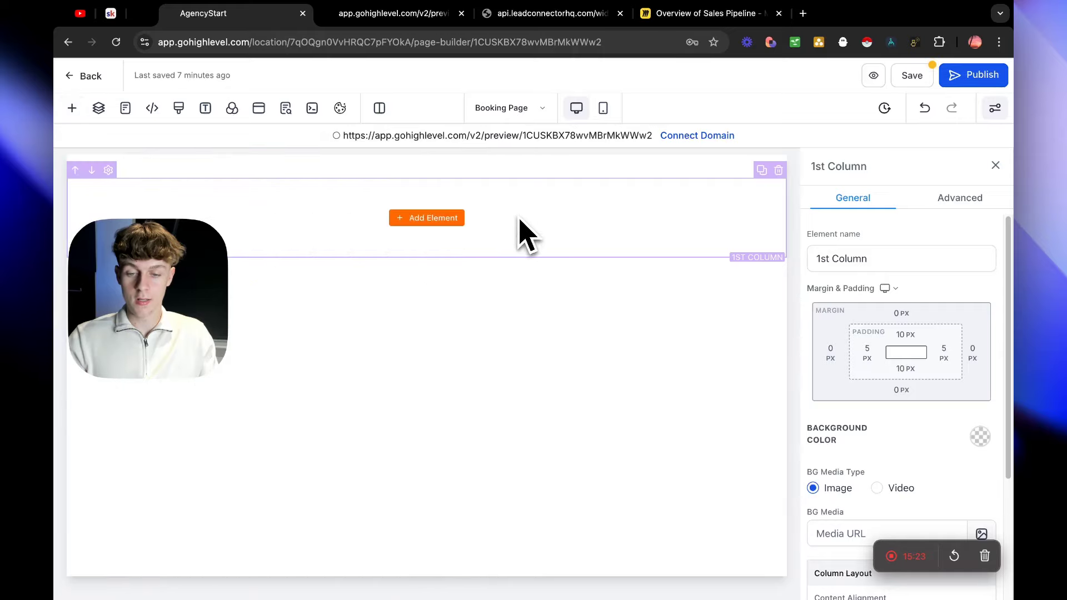
left_click(443, 216)
left_click_drag(255, 279, 446, 211)
double_click(437, 194)
type("Th")
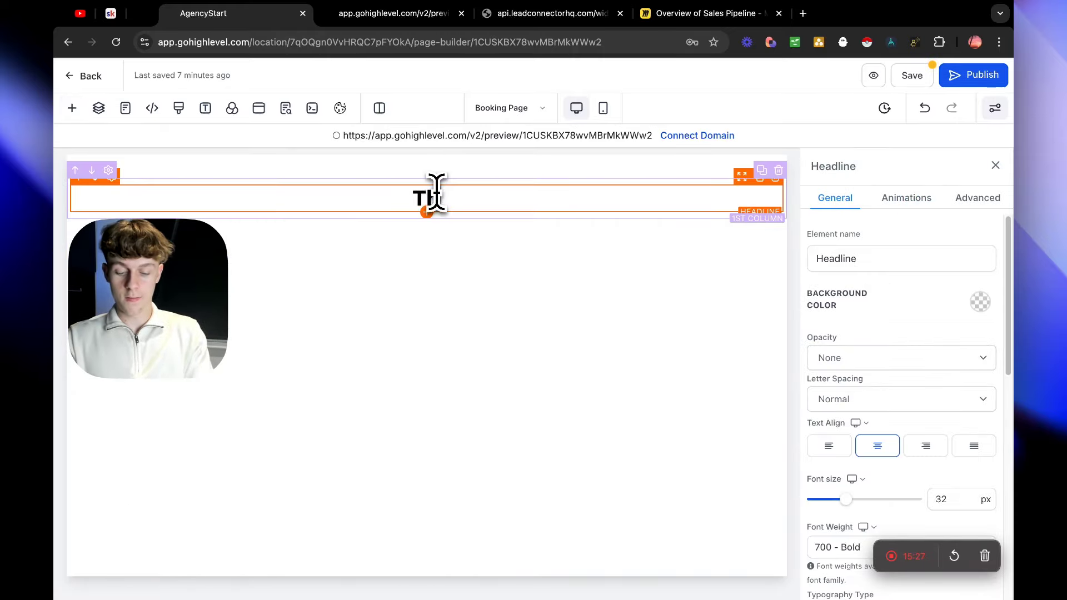
type("anks For Submi")
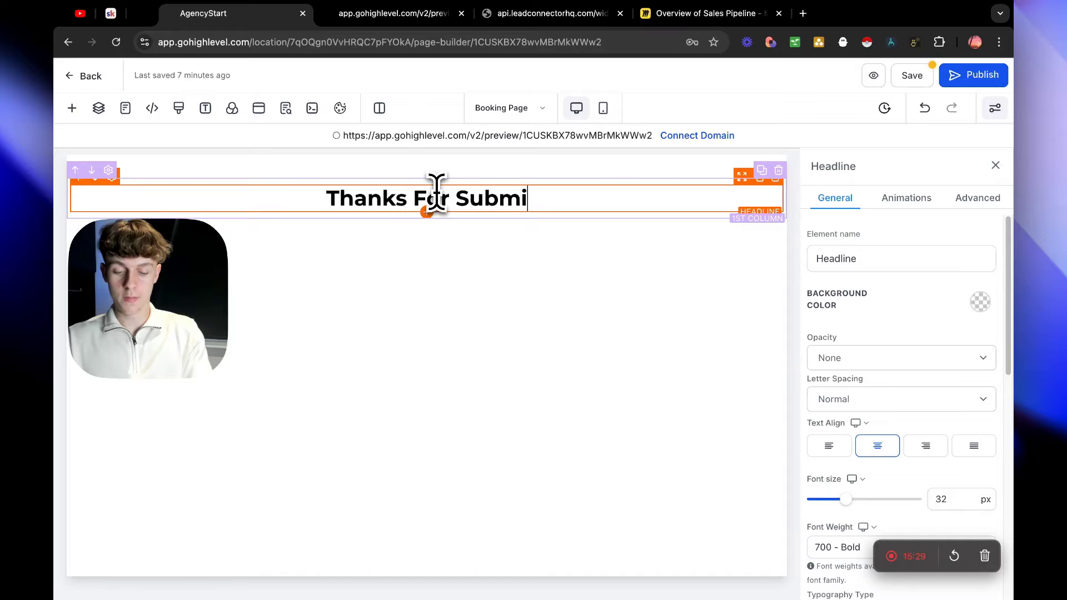
type("tting The Form!!")
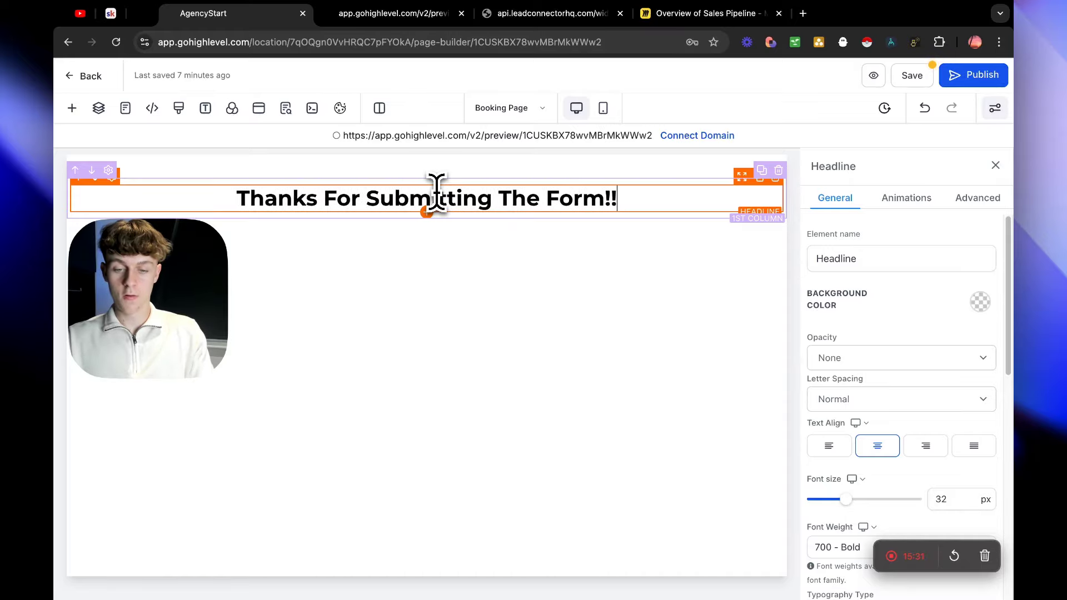
Add a full-width section below the headline and place a one-column row in it.
left_click(436, 248)
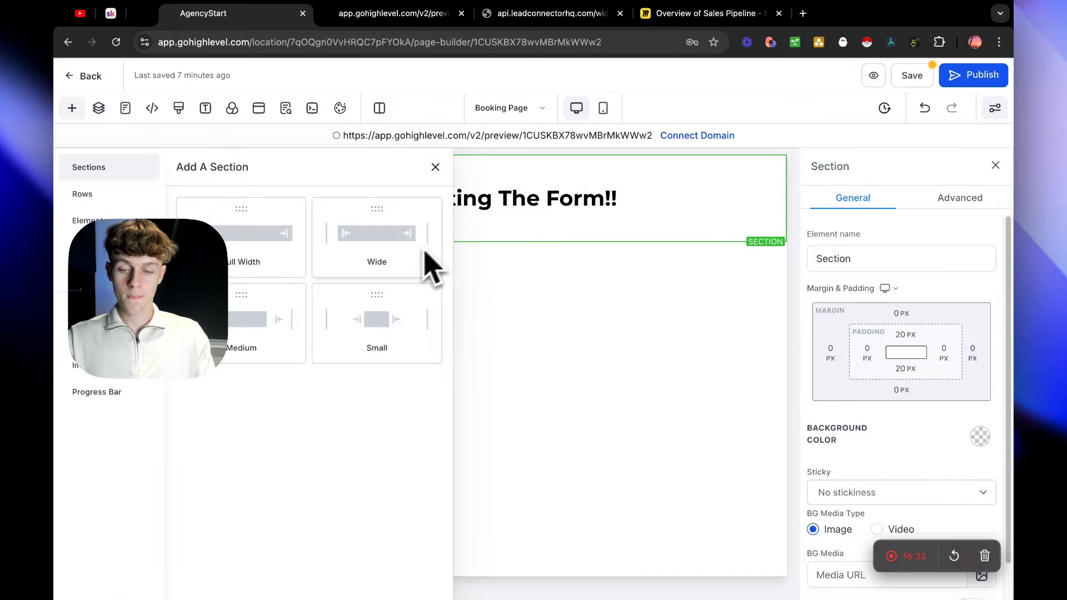
left_click_drag(214, 246, 527, 278)
left_click(434, 286)
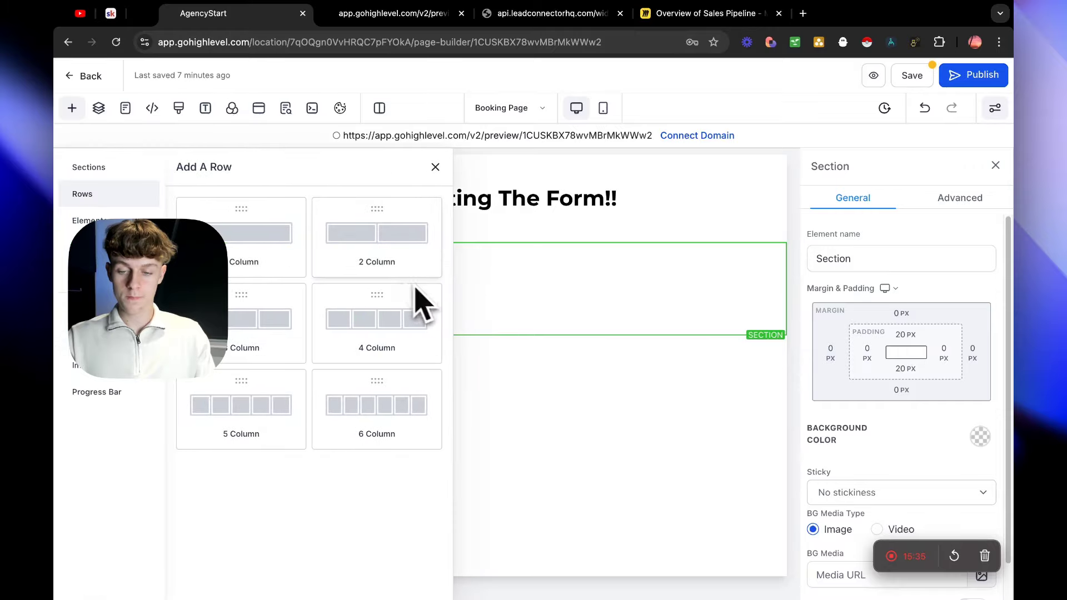
left_click_drag(290, 242, 495, 291)
Add a Headline element to the new column and set its text to "Feel Free To Book Your Free Growth Session Here:".
left_click(442, 308)
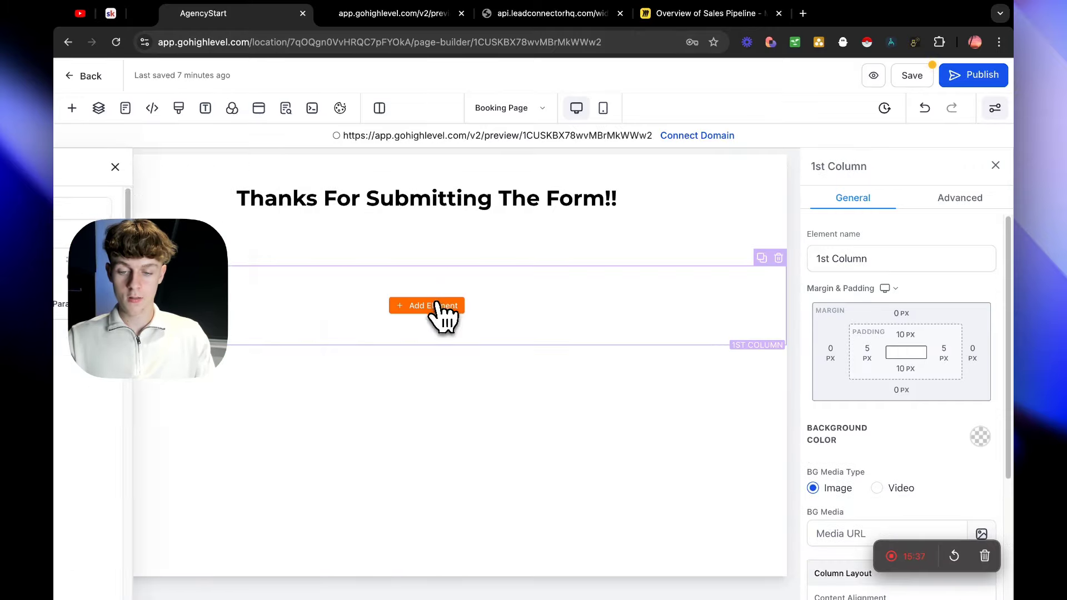
left_click_drag(219, 281, 478, 303)
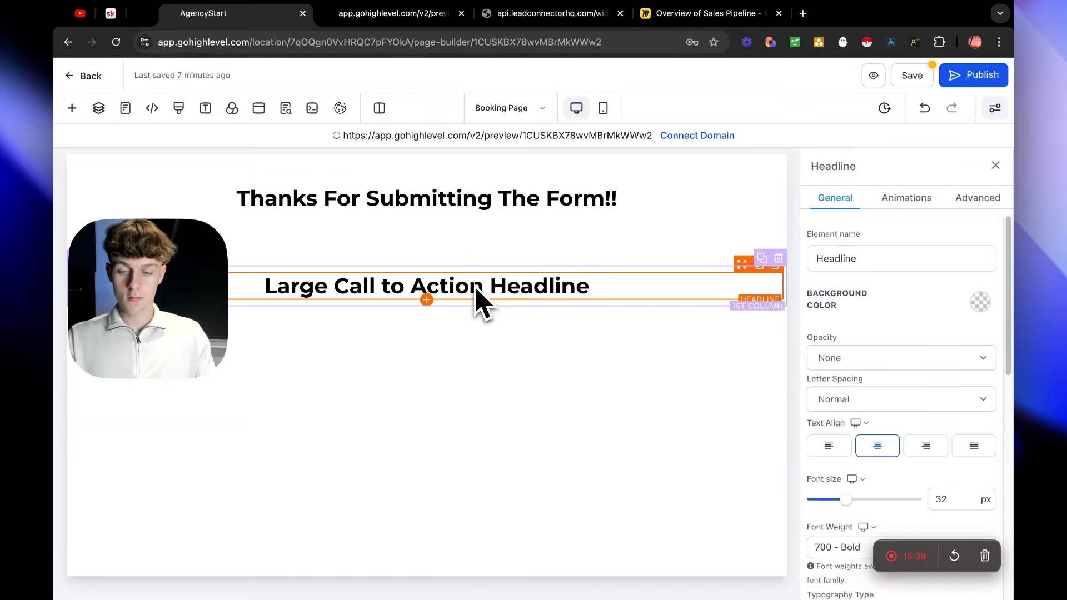
triple_click(444, 287)
type("Feel F")
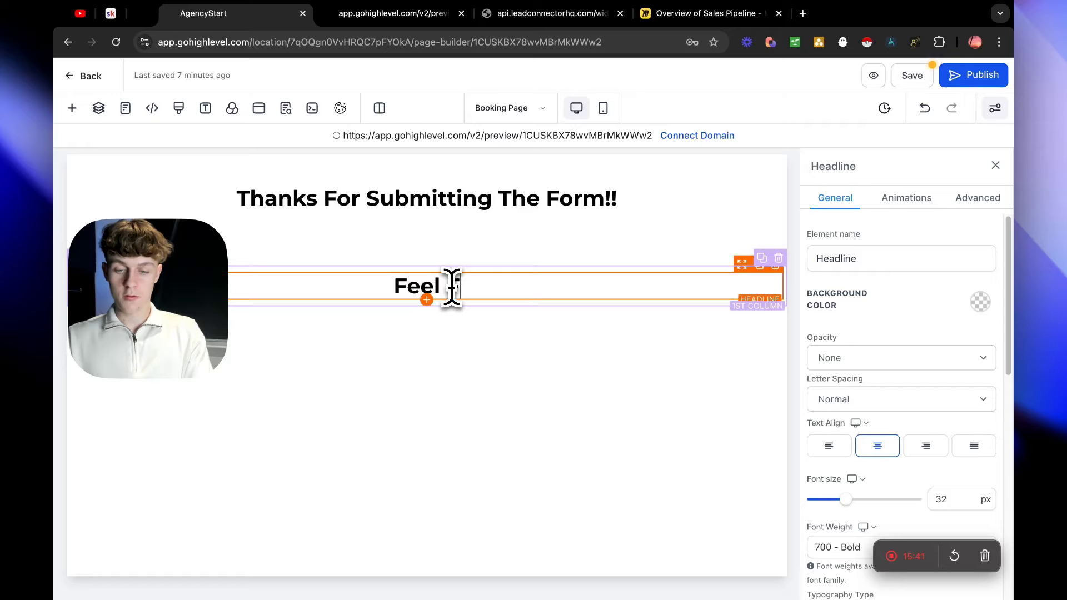
type("ree To Book Yo")
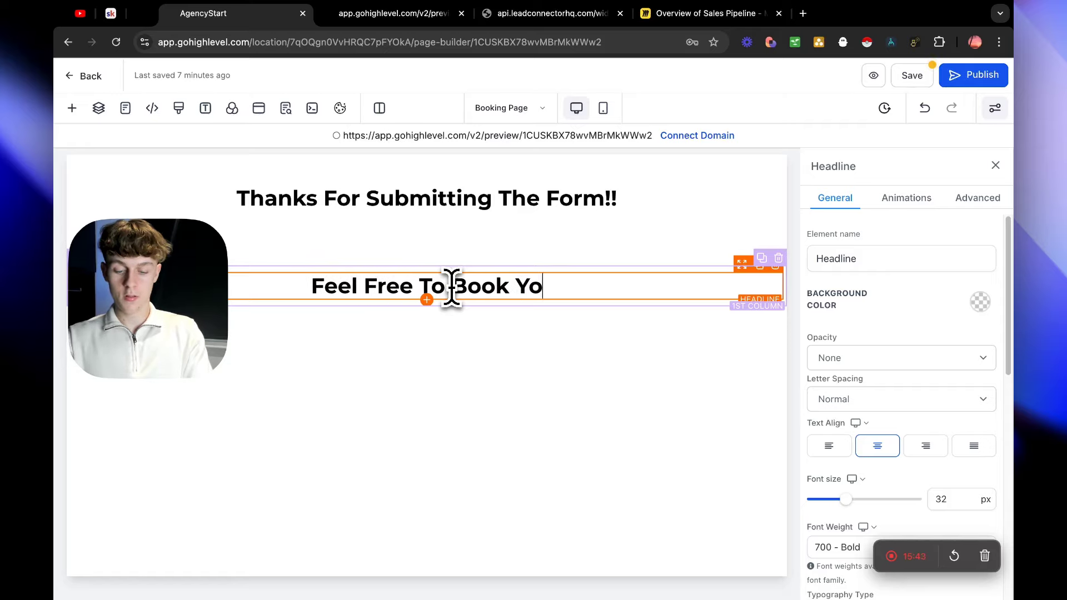
type("ur Free Gowth")
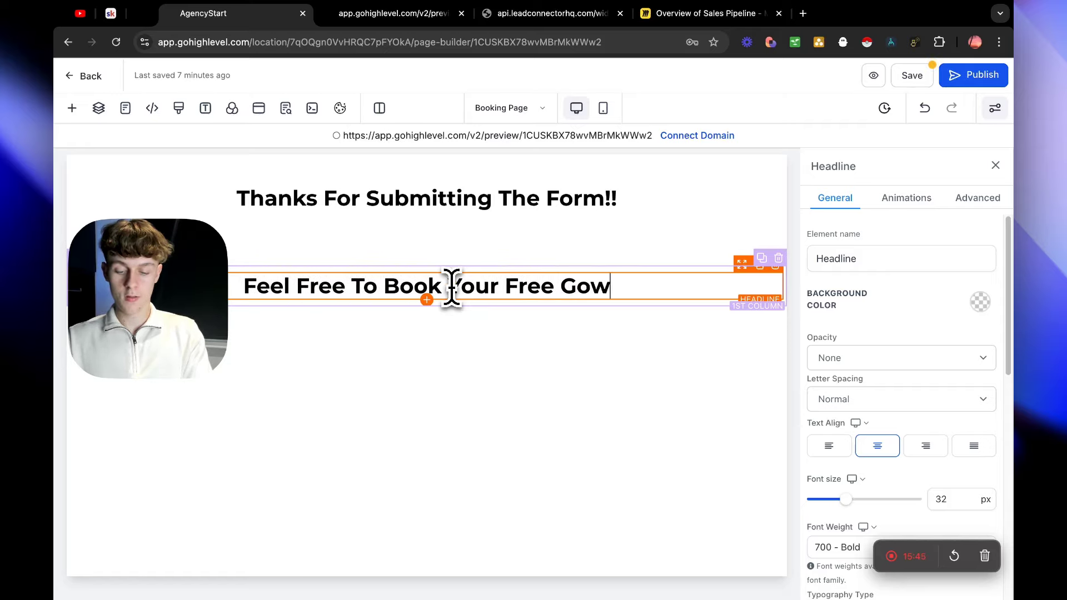
key("BackSpace")
key("BackSpace")
key("BackSpace")
key("BackSpace")
type("rowth Session Here")
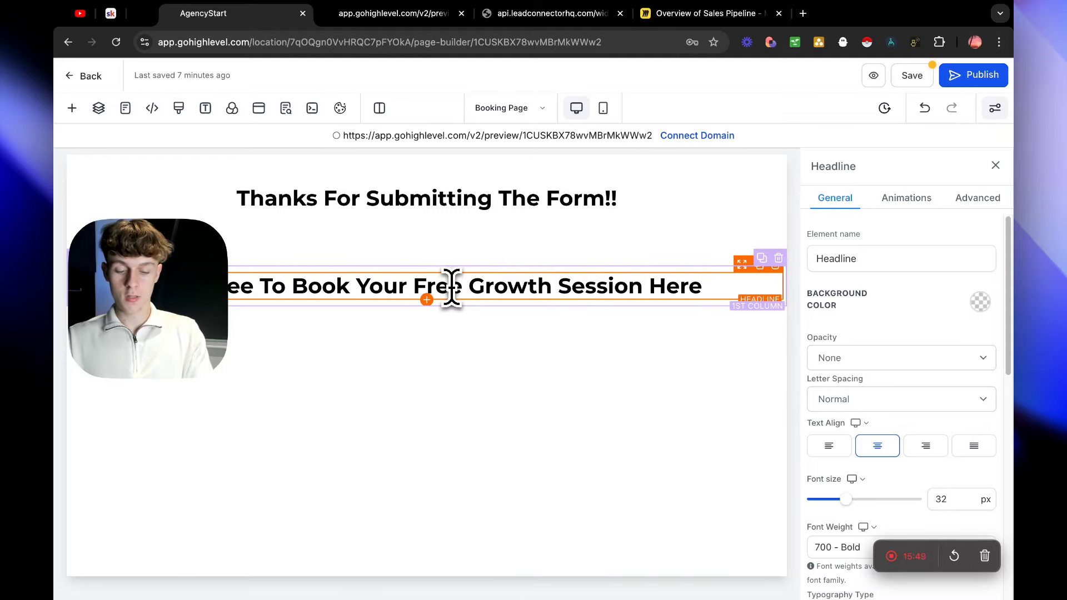
type(":")
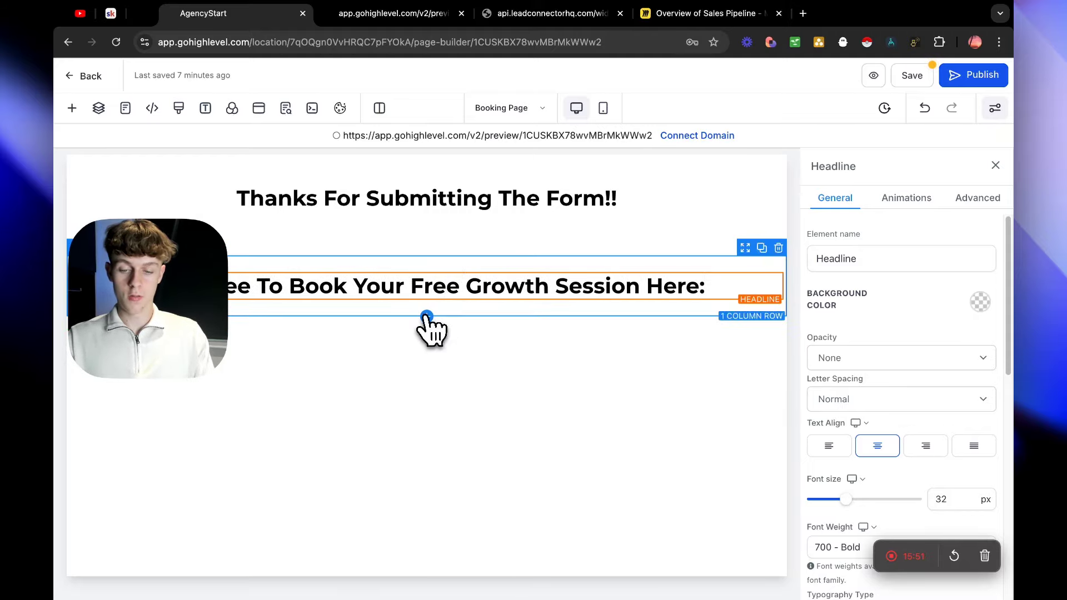
Add another section below the growth session headline and place a one-column row in it.
left_click(426, 330)
left_click_drag(276, 291, 489, 393)
left_click(432, 333)
left_click(431, 376)
left_click_drag(289, 279, 491, 365)
Add a custom Code element to the empty column below the growth session headline.
left_click(434, 394)
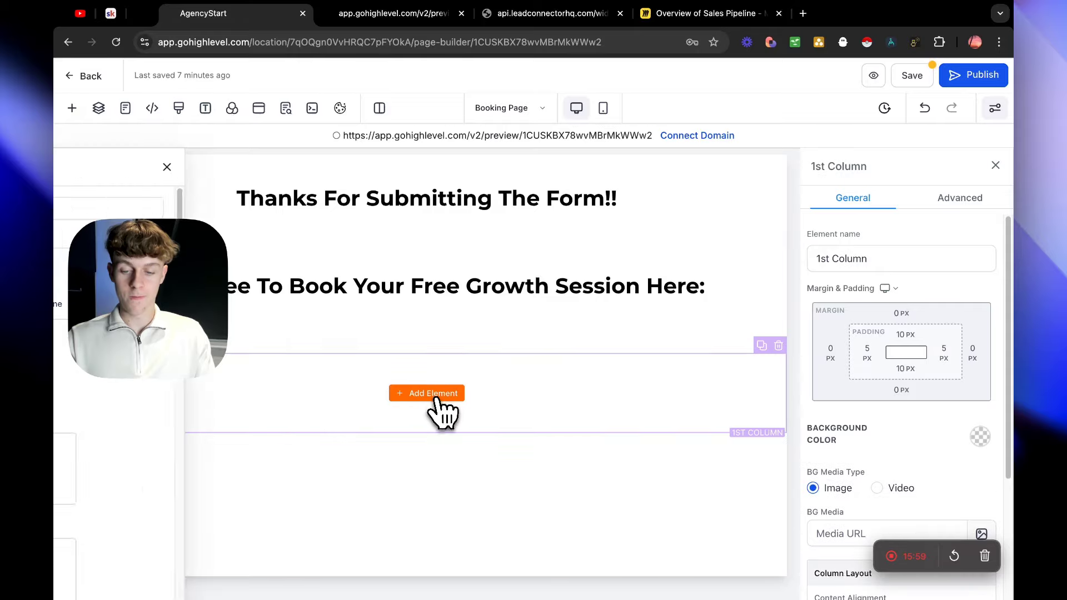
scroll(356, 406, "down", 5)
scroll(389, 435, "down", 3)
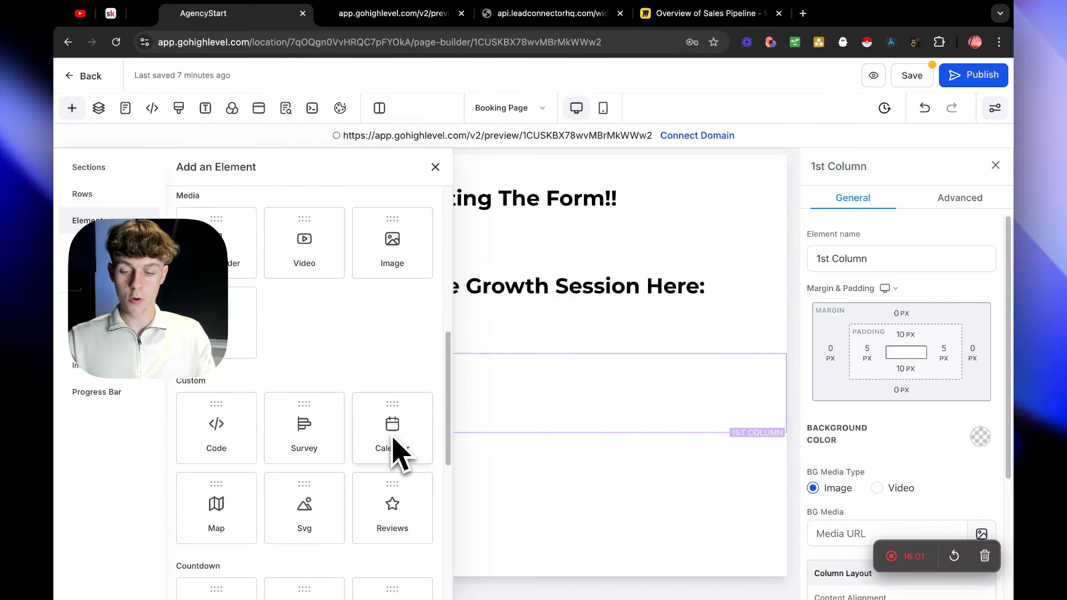
left_click_drag(231, 453, 455, 389)
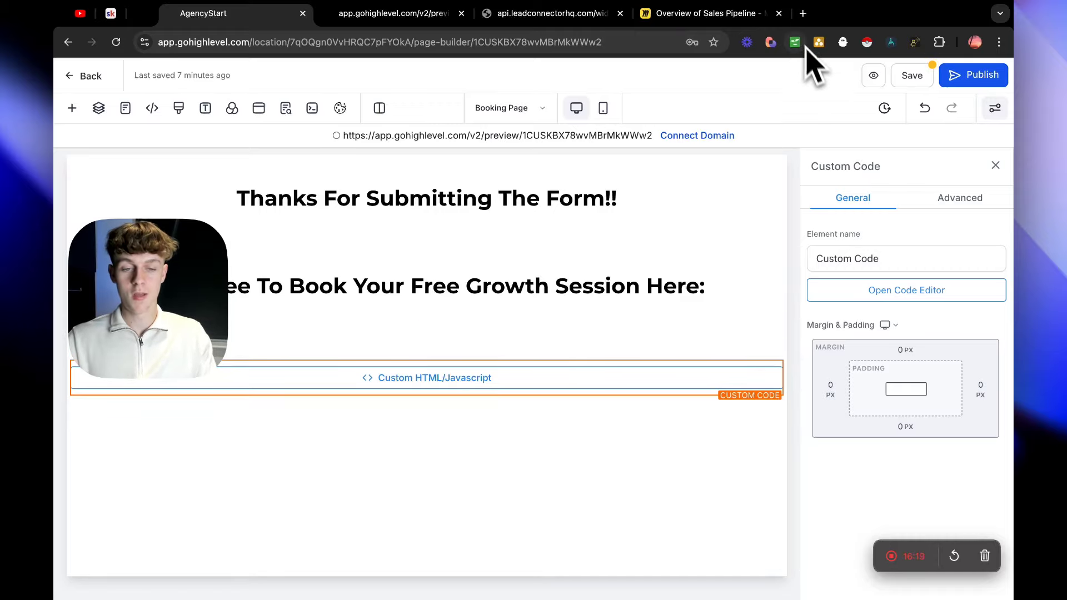
Open Calendly in a new browser tab and display its event types.
left_click(803, 13)
left_click(167, 69)
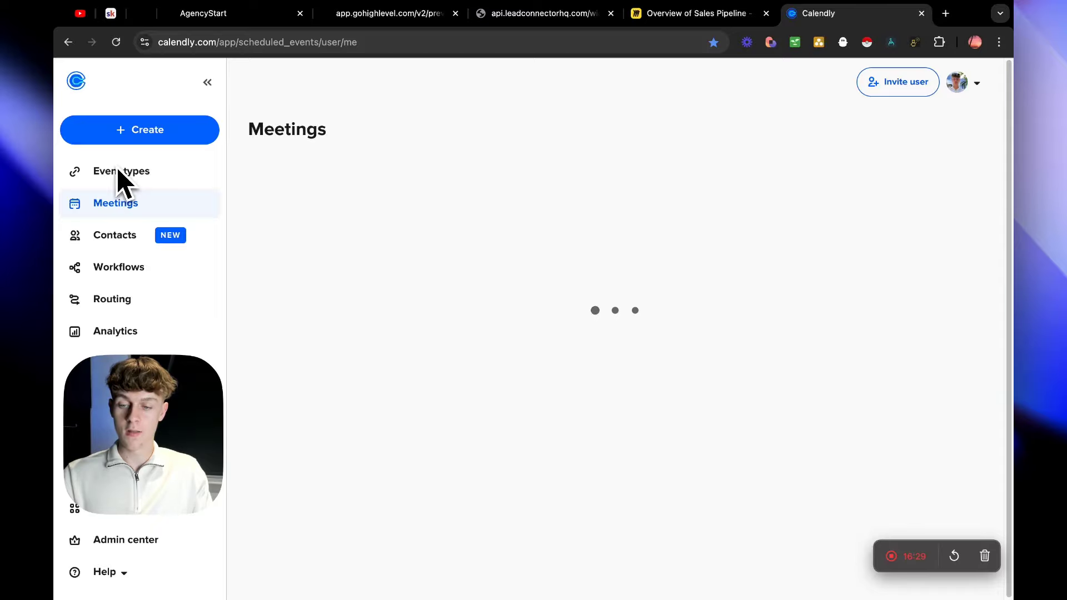
left_click(120, 172)
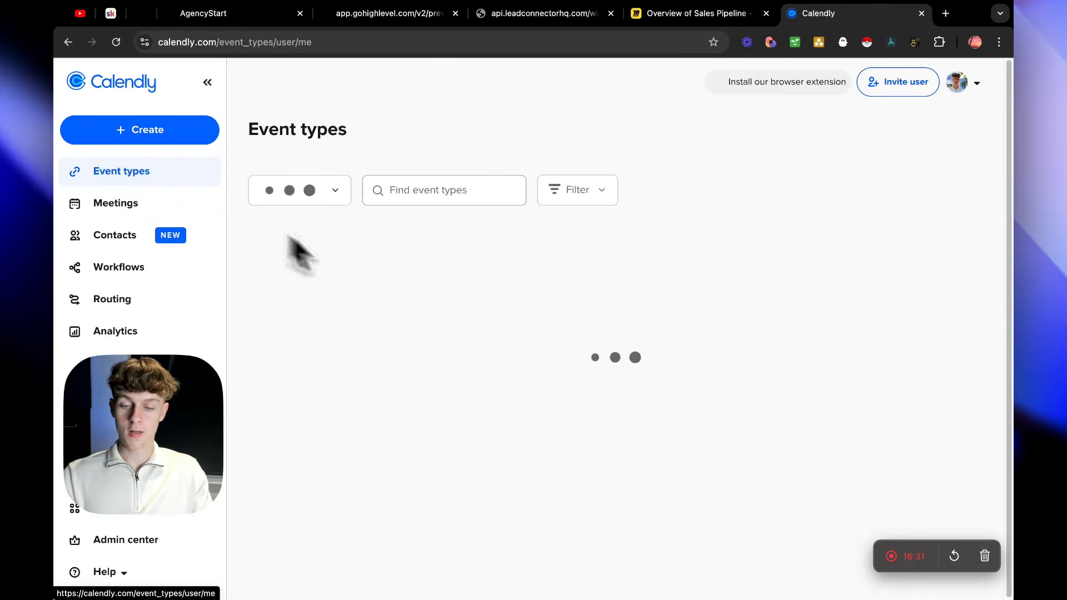
scroll(389, 278, "down", 2)
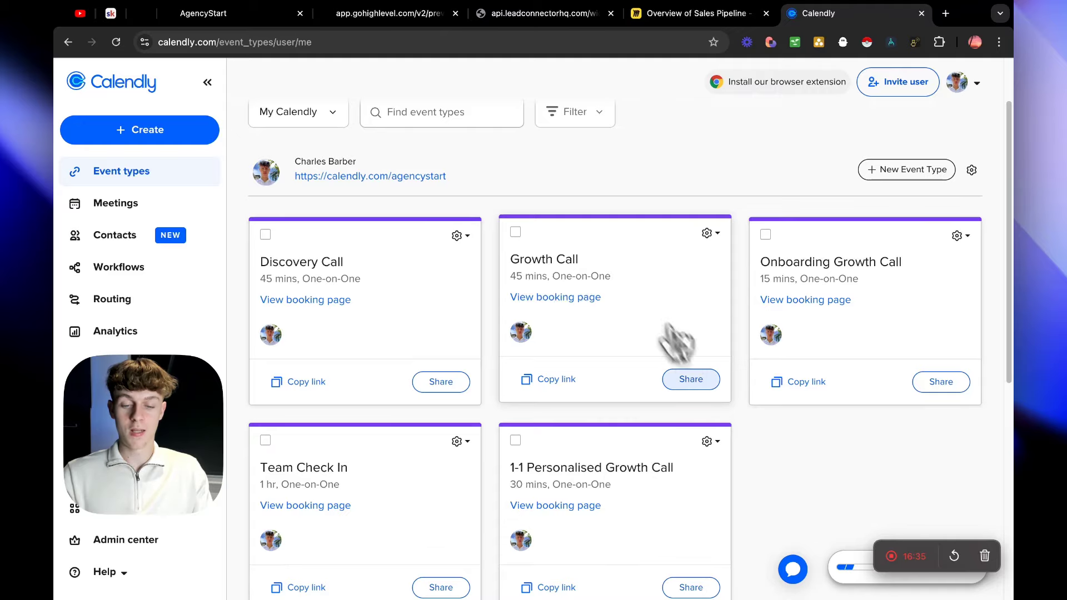
Generate the Inline Embed website code for the Growth Call event and copy it.
left_click(690, 379)
left_click(671, 209)
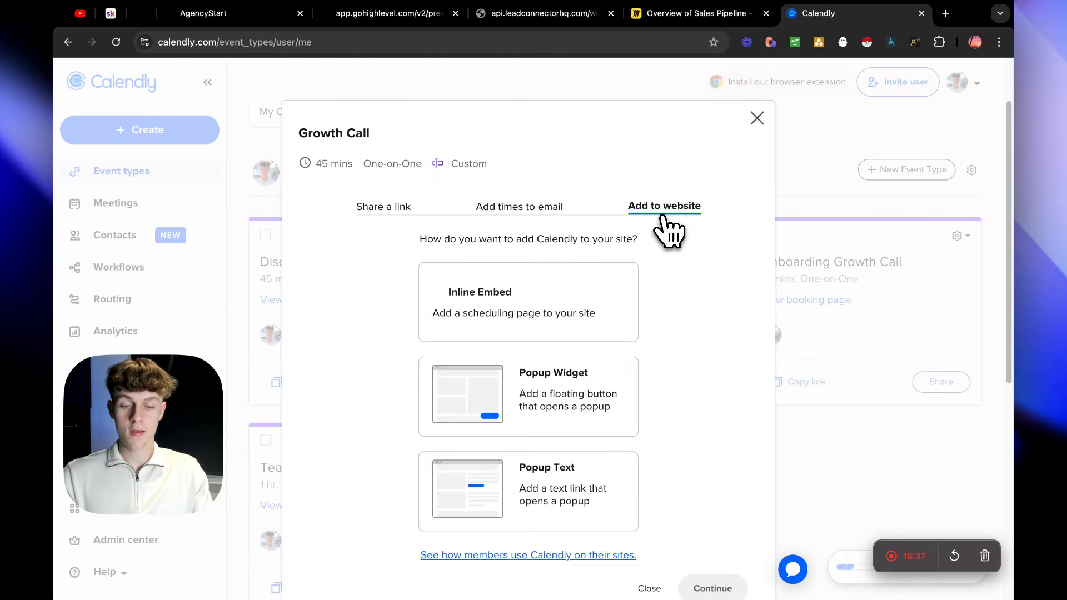
left_click(507, 283)
left_click(714, 584)
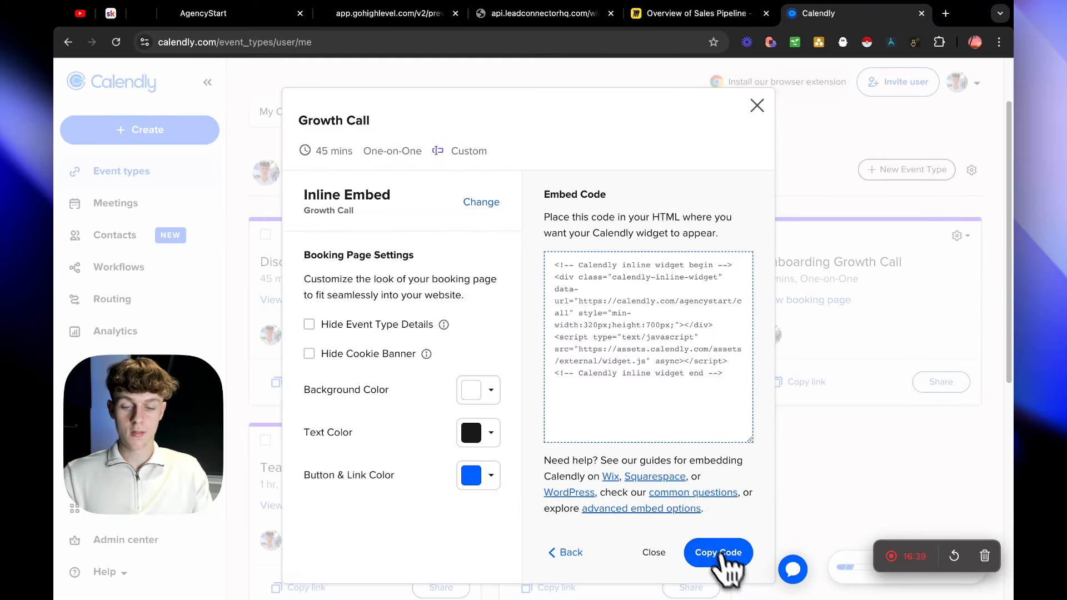
left_click(591, 355)
key("super+c")
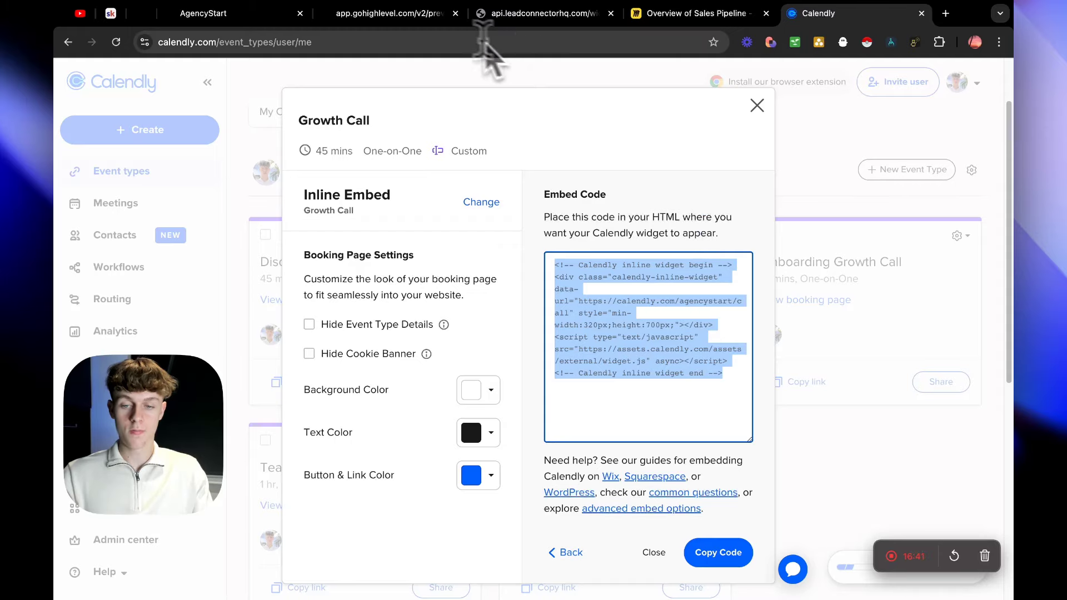
Paste the Calendly embed code into the Custom Code element in GoHighLevel, save the code and save the Booking Page.
left_click(267, 15)
left_click(888, 301)
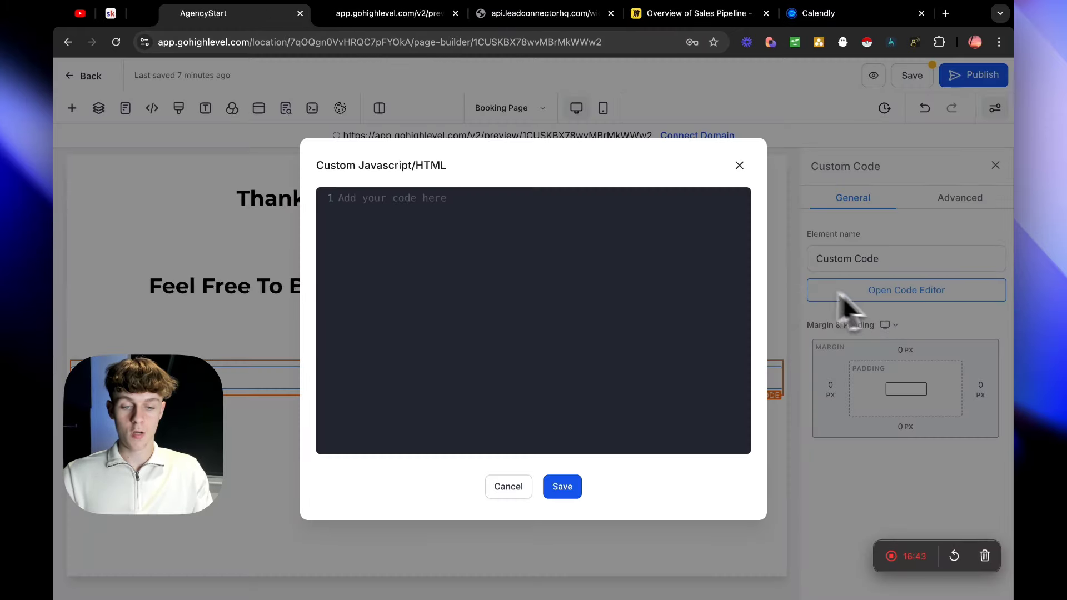
key("super+v")
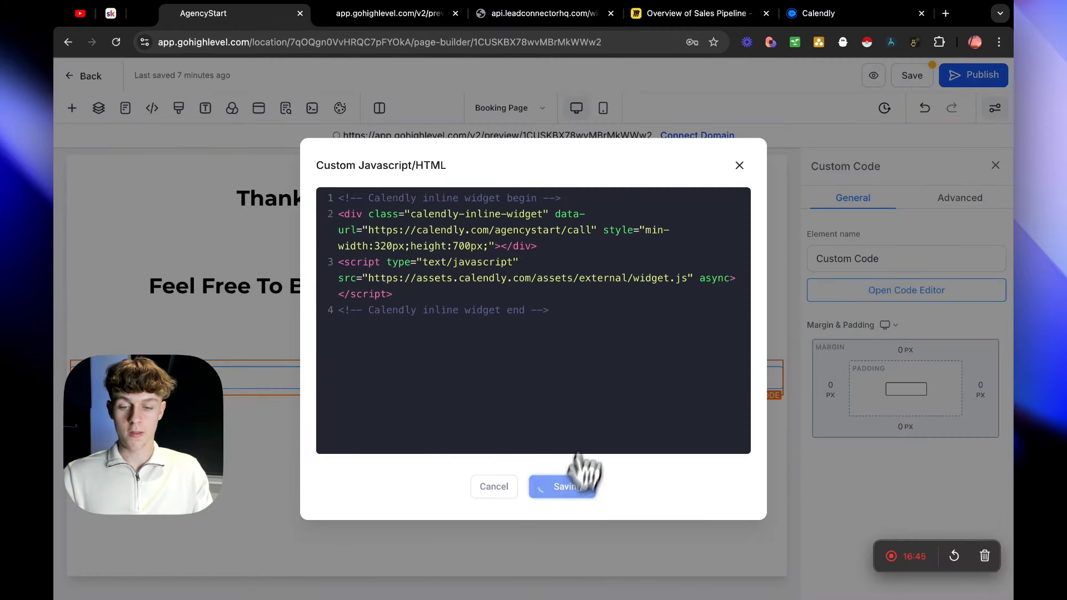
left_click(573, 487)
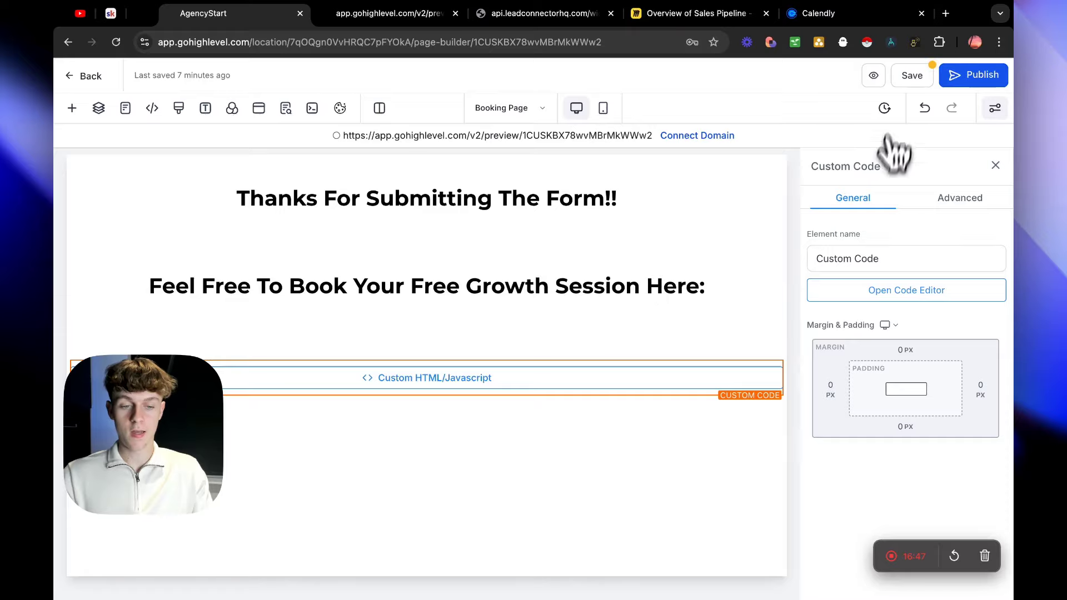
left_click(903, 77)
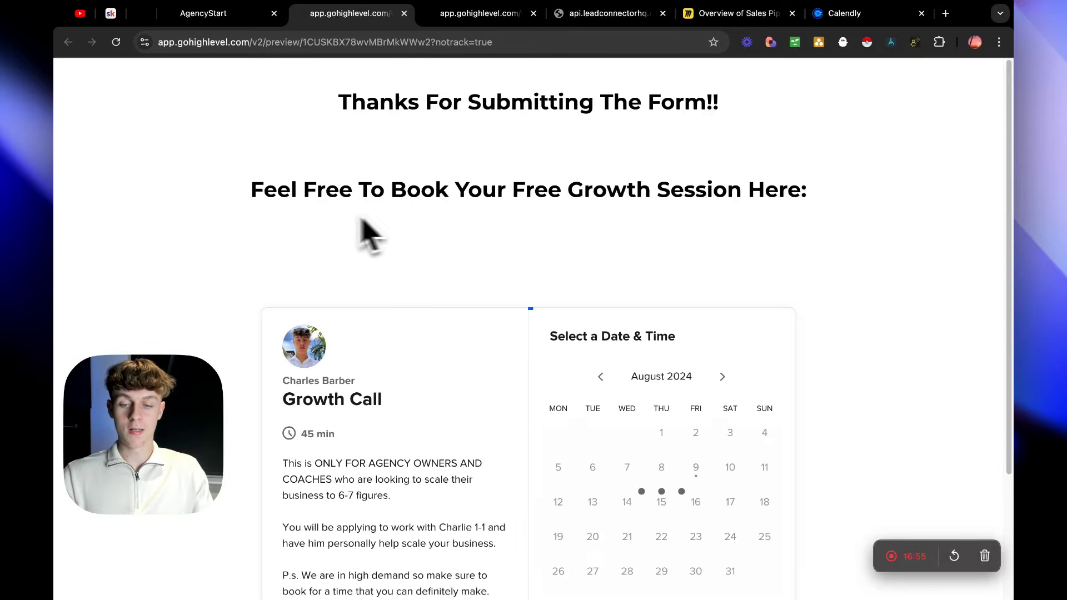
Review both headlines and the embedded Calendly calendar in the Booking Page preview, and return to the YT Example funnel steps.
scroll(423, 272, "down", 1)
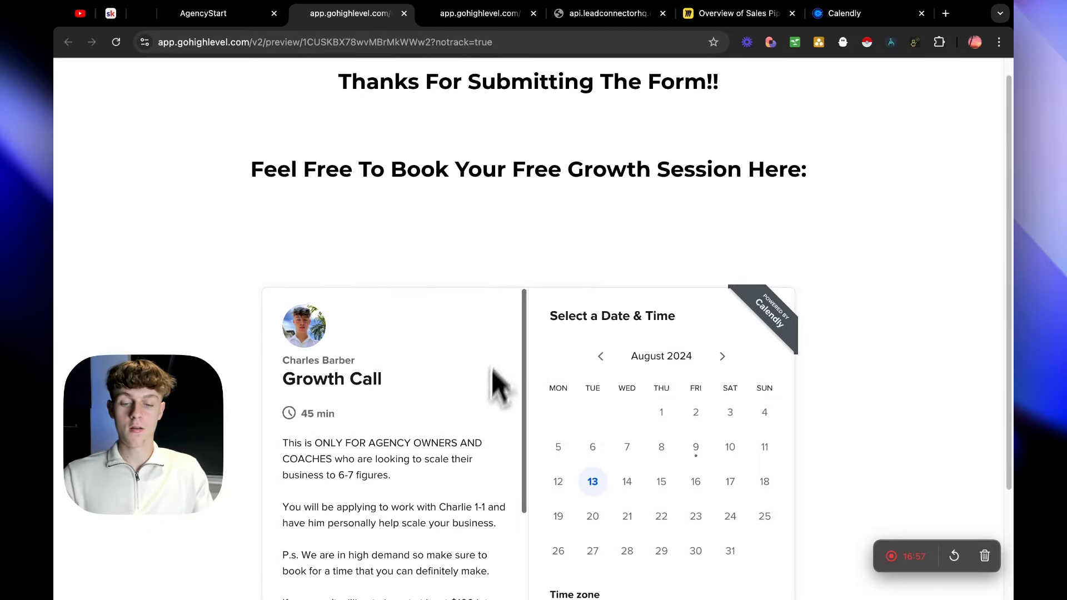
scroll(421, 356, "down", 2)
scroll(443, 299, "down", 3)
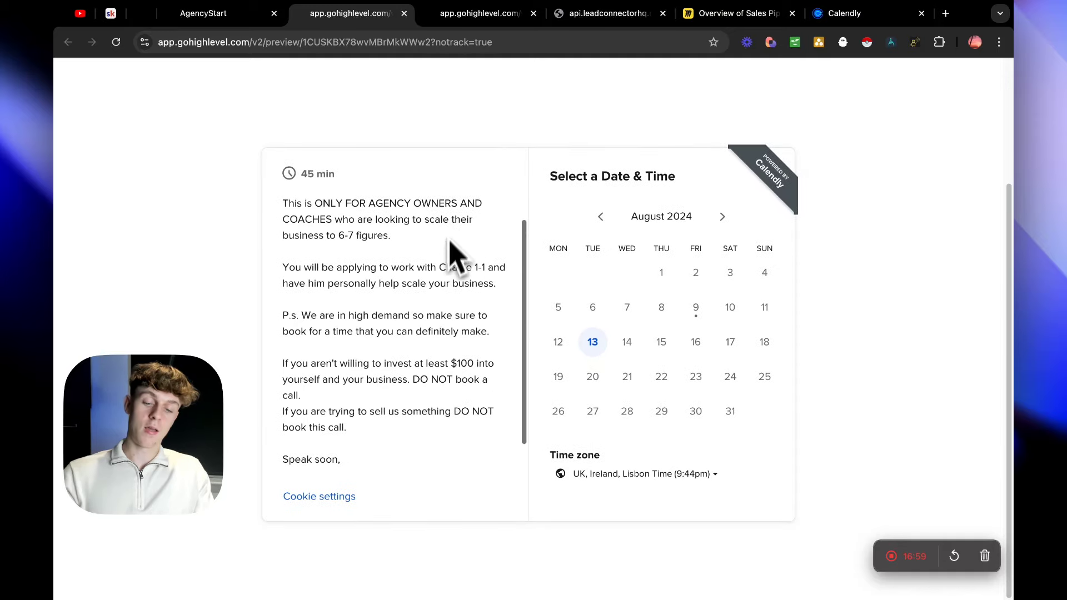
scroll(553, 333, "up", 1)
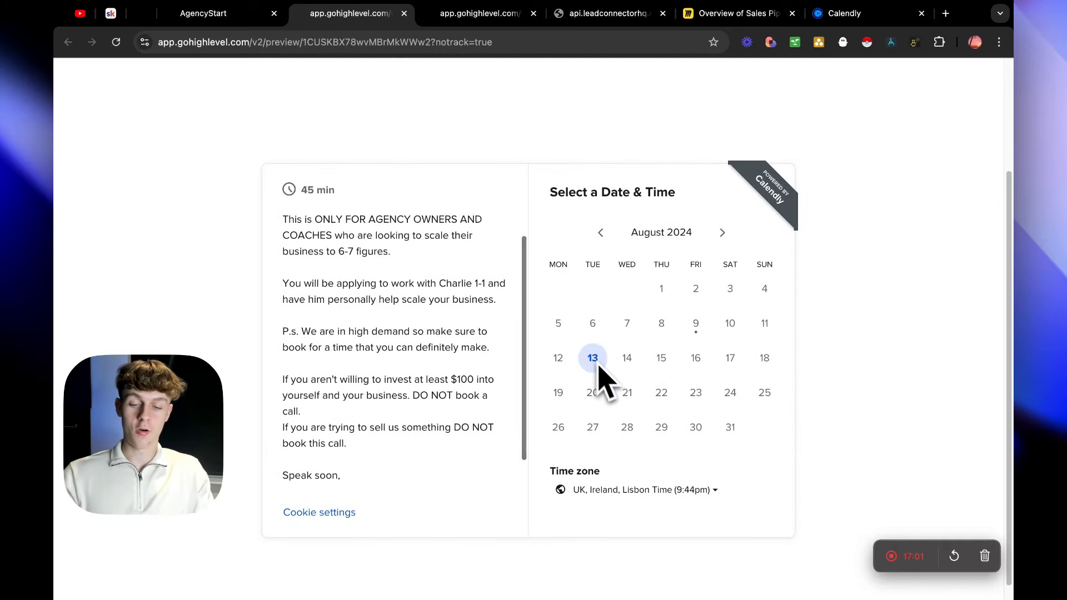
scroll(352, 253, "up", 2)
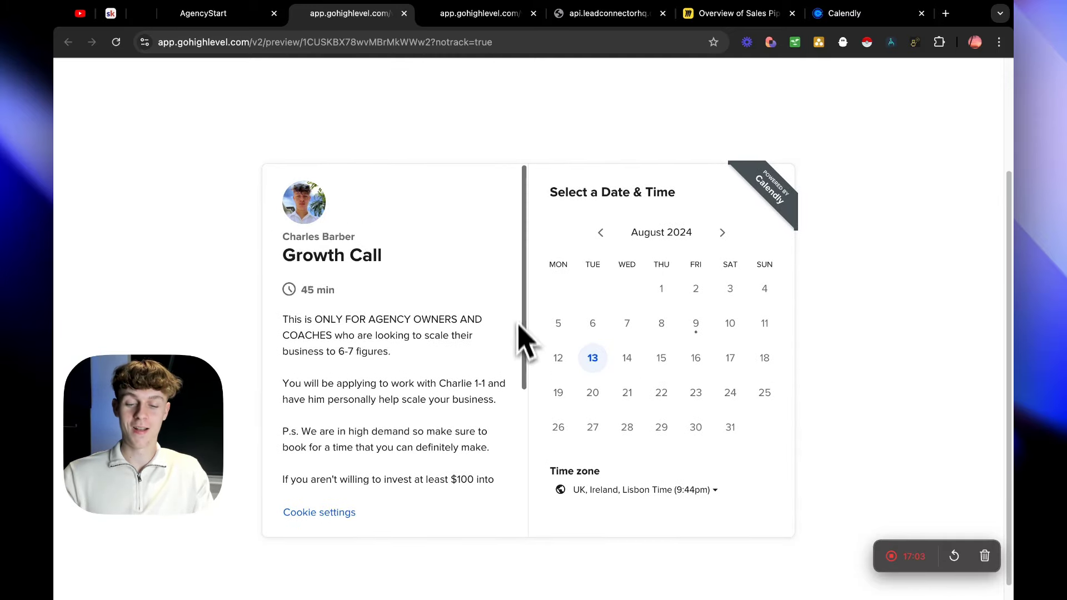
scroll(218, 225, "up", 3)
left_click_drag(215, 186, 688, 174)
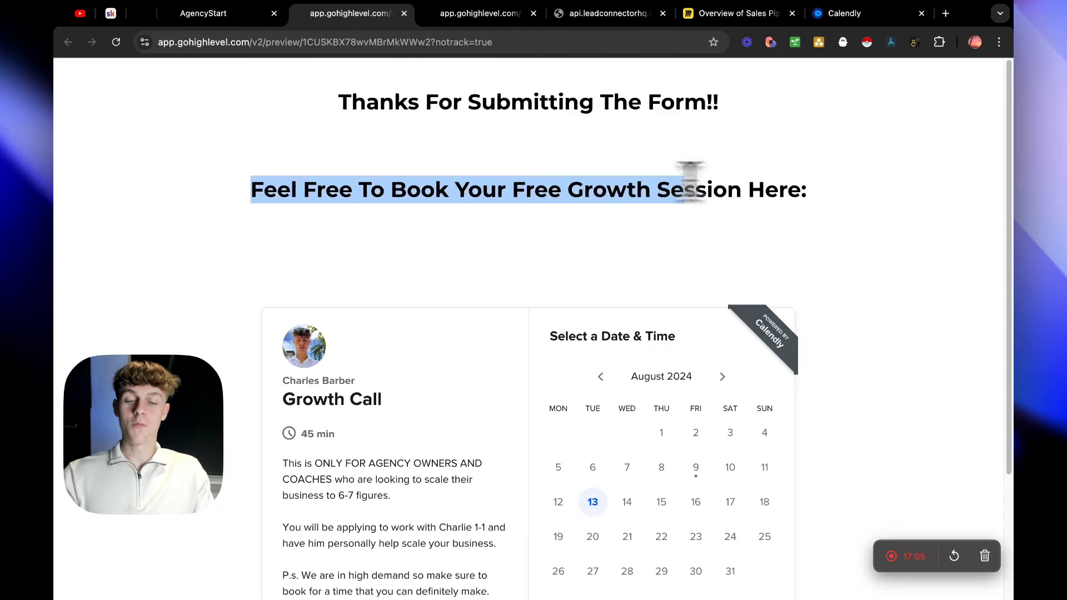
left_click(683, 178)
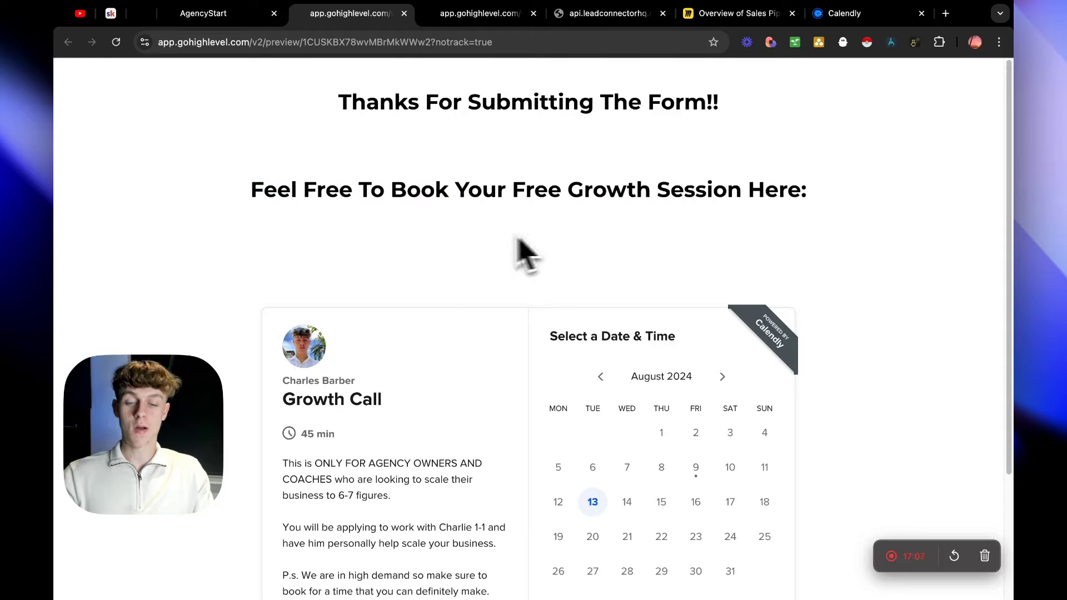
left_click_drag(340, 103, 750, 106)
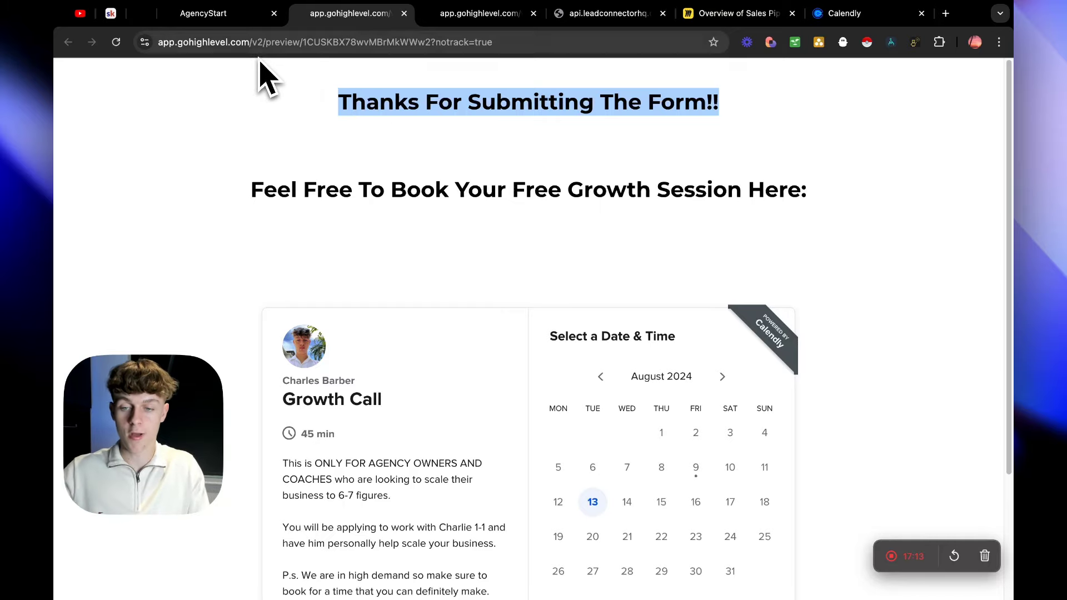
left_click(218, 17)
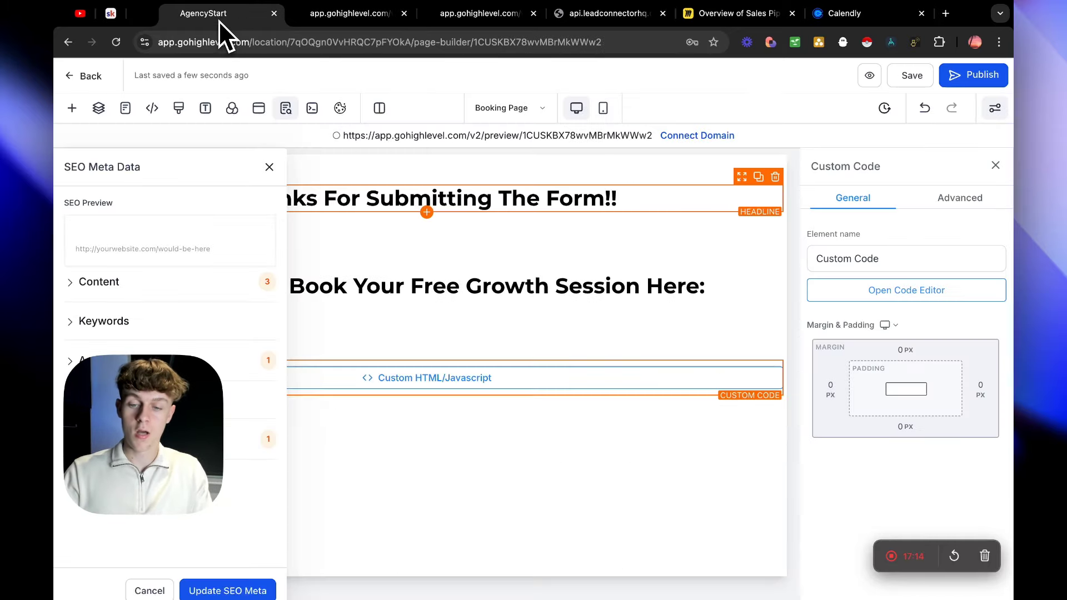
left_click(84, 76)
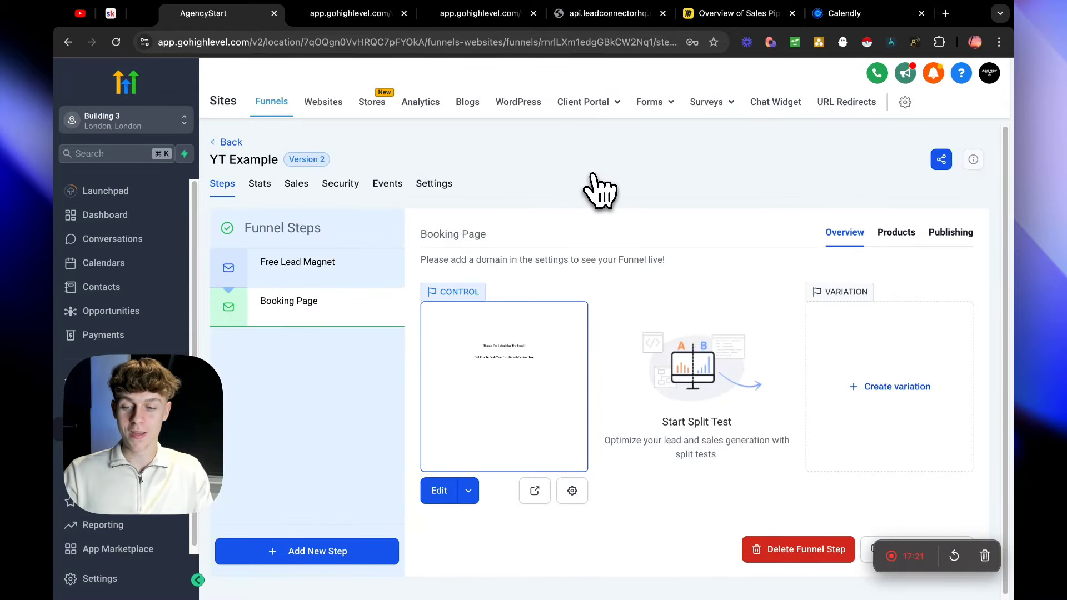
Switch to the Miro sales pipeline board and examine the flow from free lead magnet through post-submission booking page to CRM entry.
left_click(722, 16)
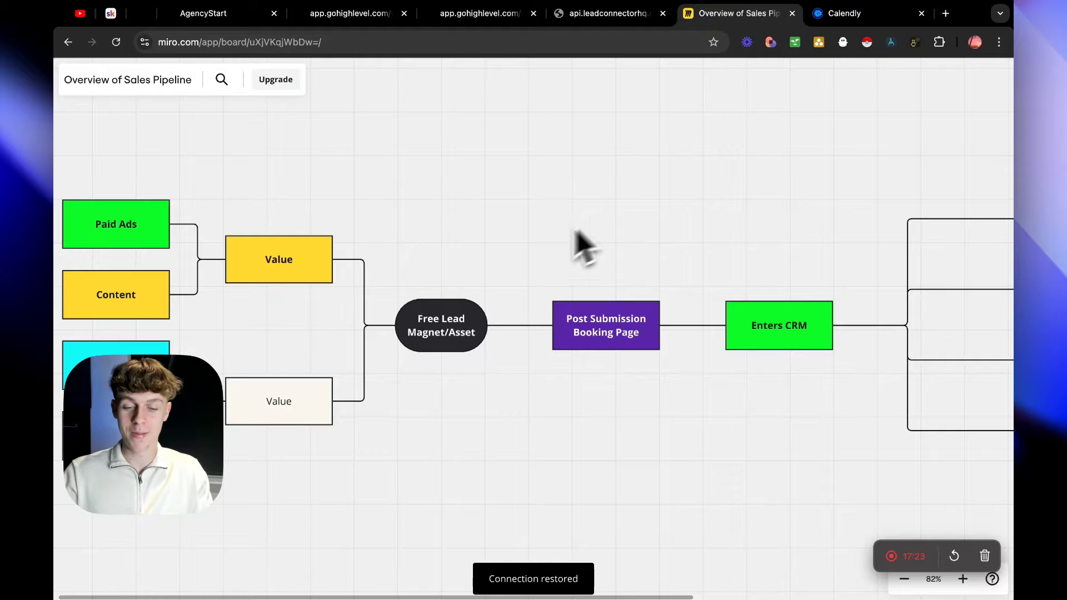
left_click_drag(392, 260, 491, 378)
left_click(618, 395)
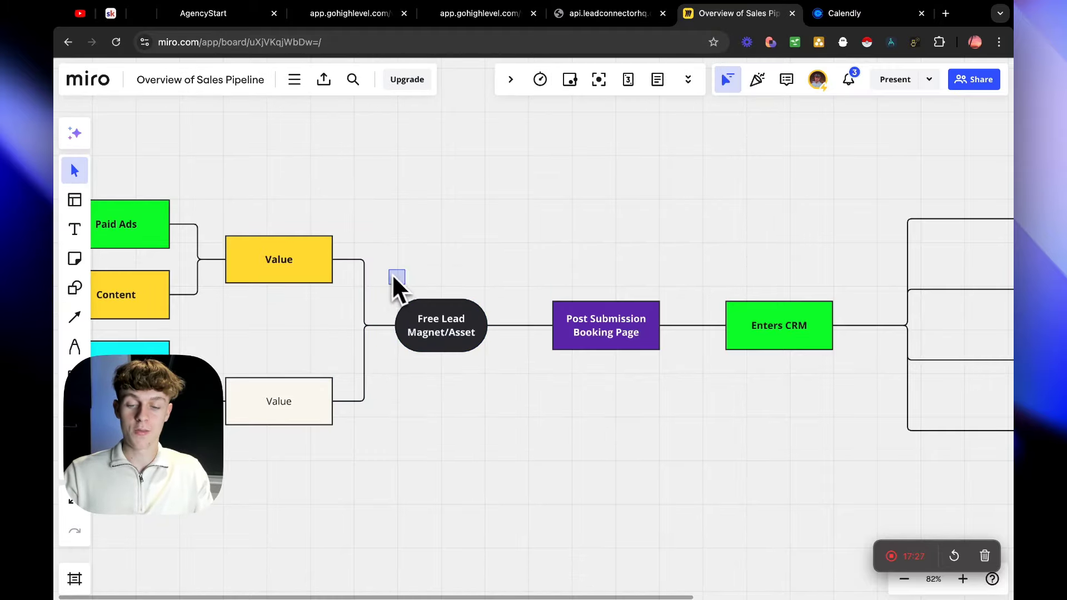
left_click_drag(393, 277, 496, 374)
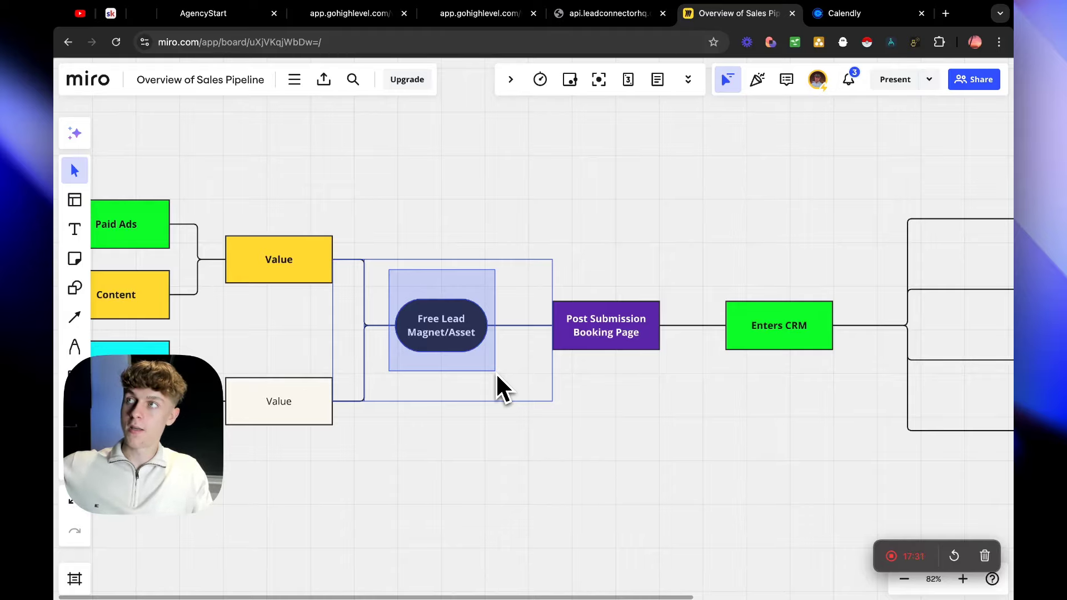
left_click_drag(496, 373, 496, 374)
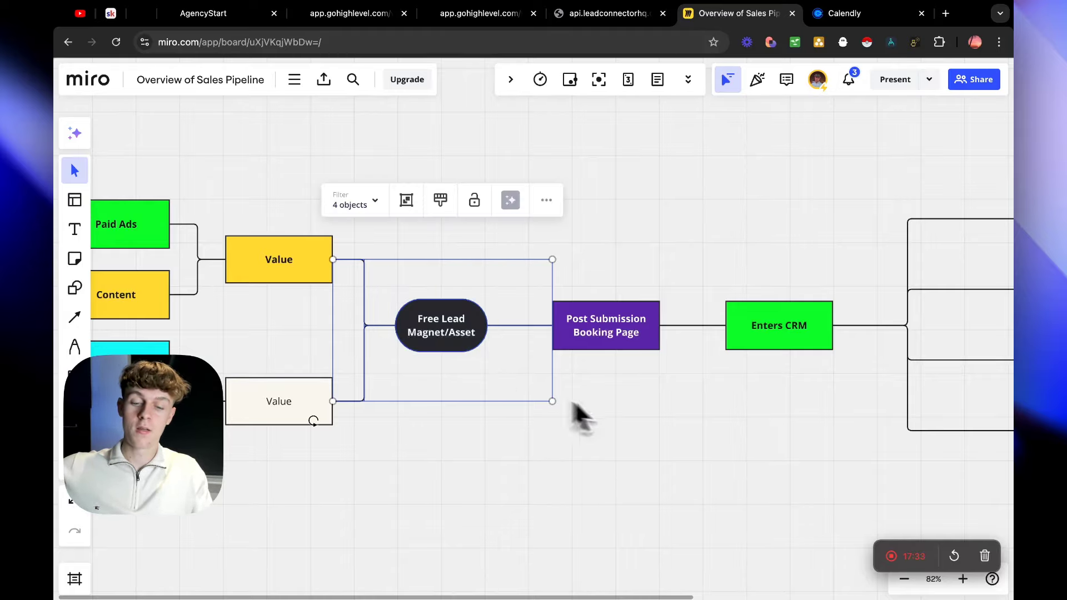
left_click(578, 414)
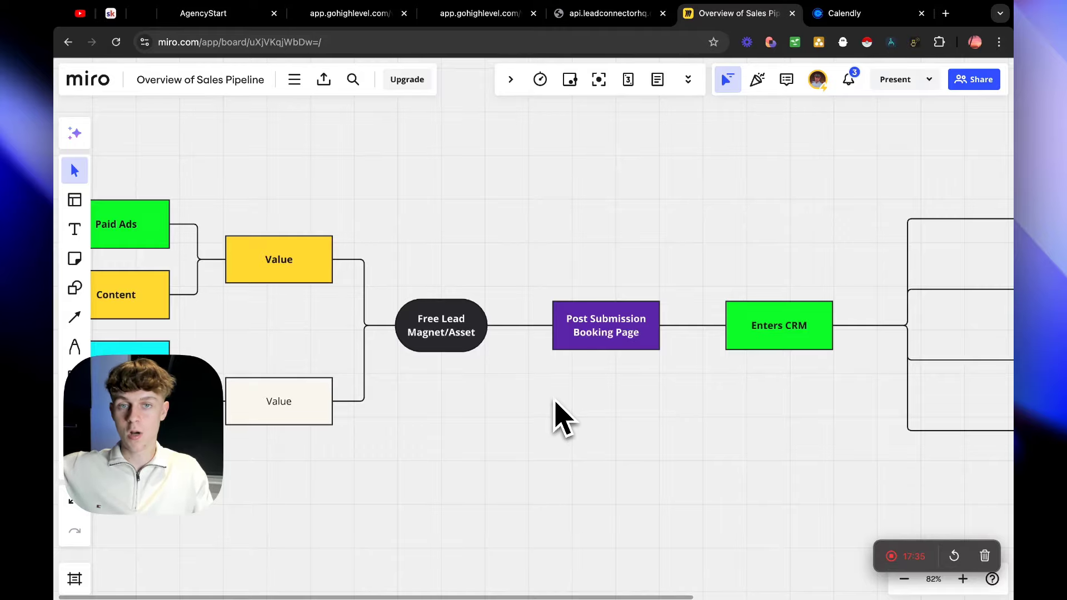
left_click_drag(535, 271, 719, 453)
scroll(611, 461, "right", 5)
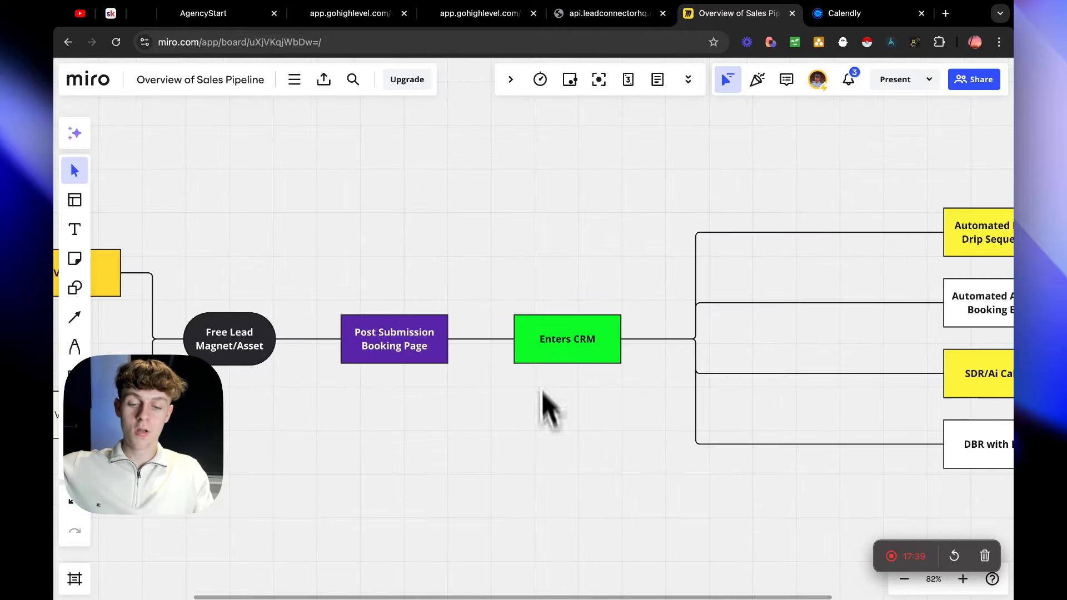
Switch back to GoHighLevel and create a new automation workflow from scratch.
left_click_drag(497, 288, 638, 389)
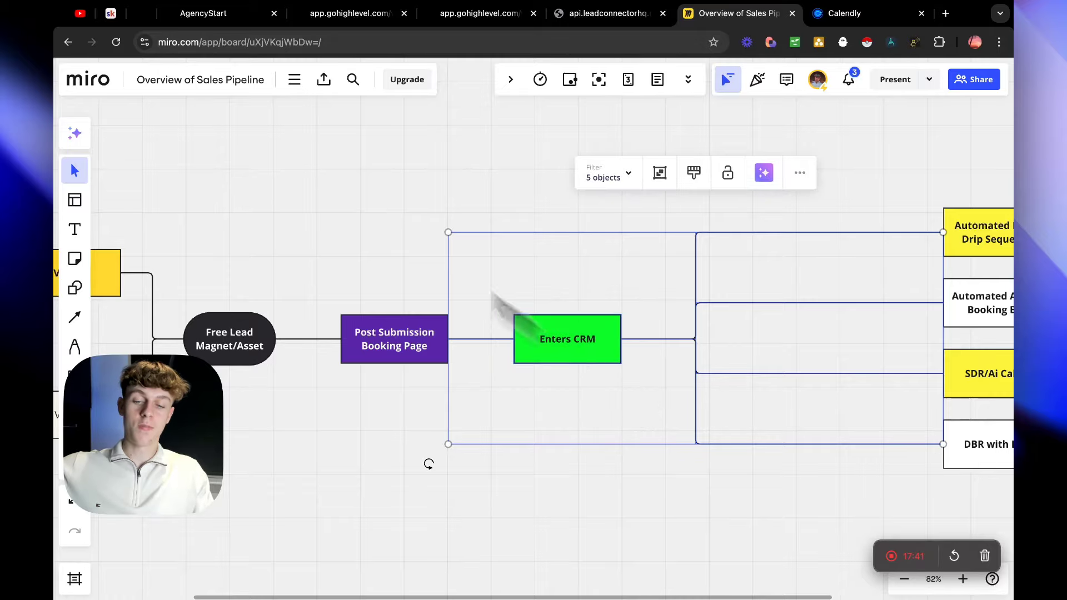
left_click(448, 136)
left_click(203, 14)
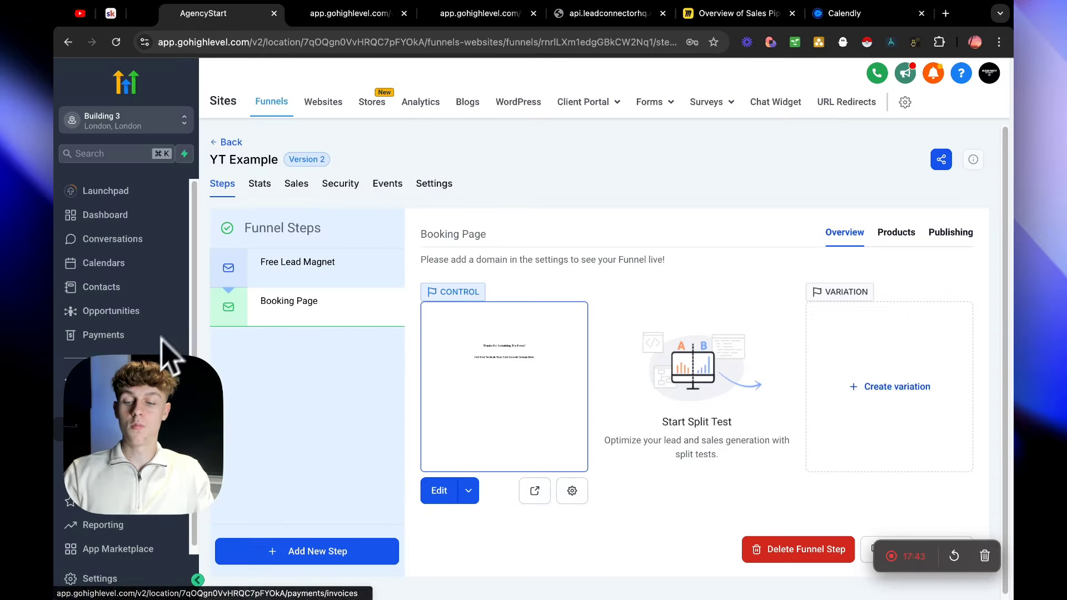
left_click(103, 407)
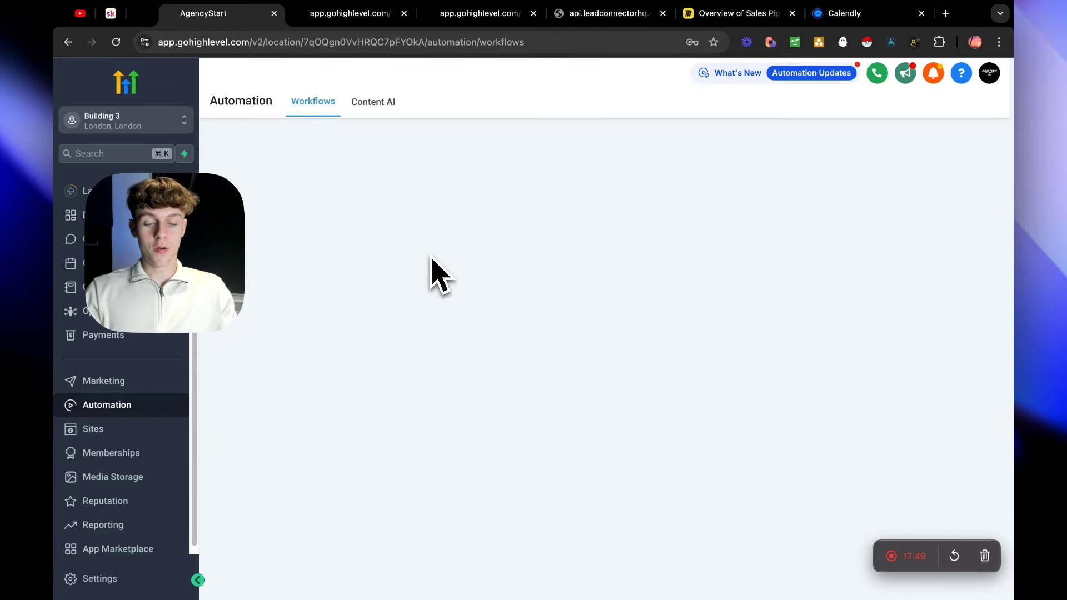
left_click(936, 158)
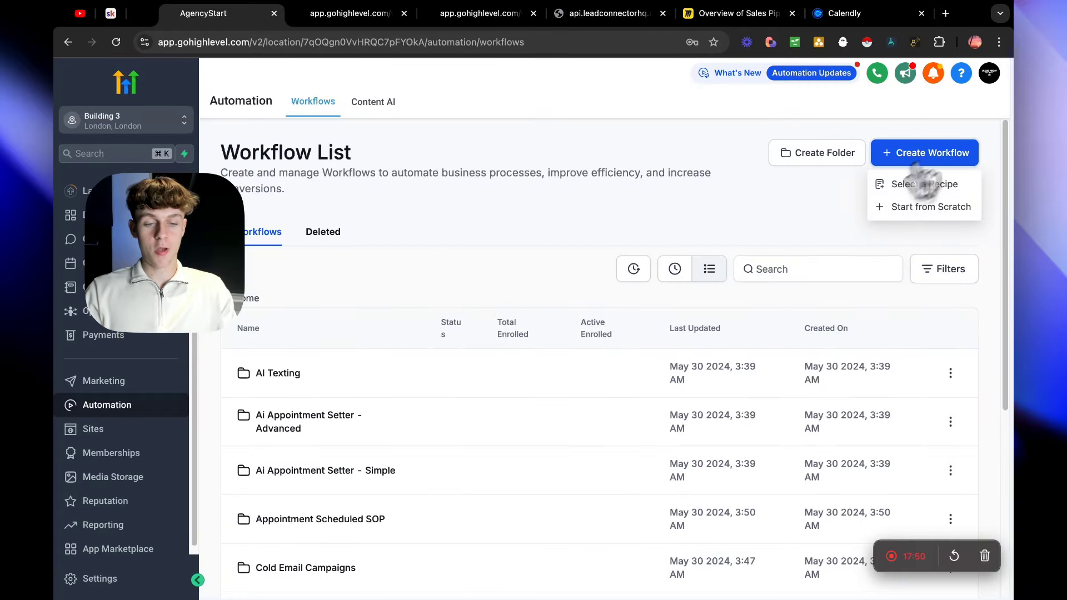
left_click(867, 209)
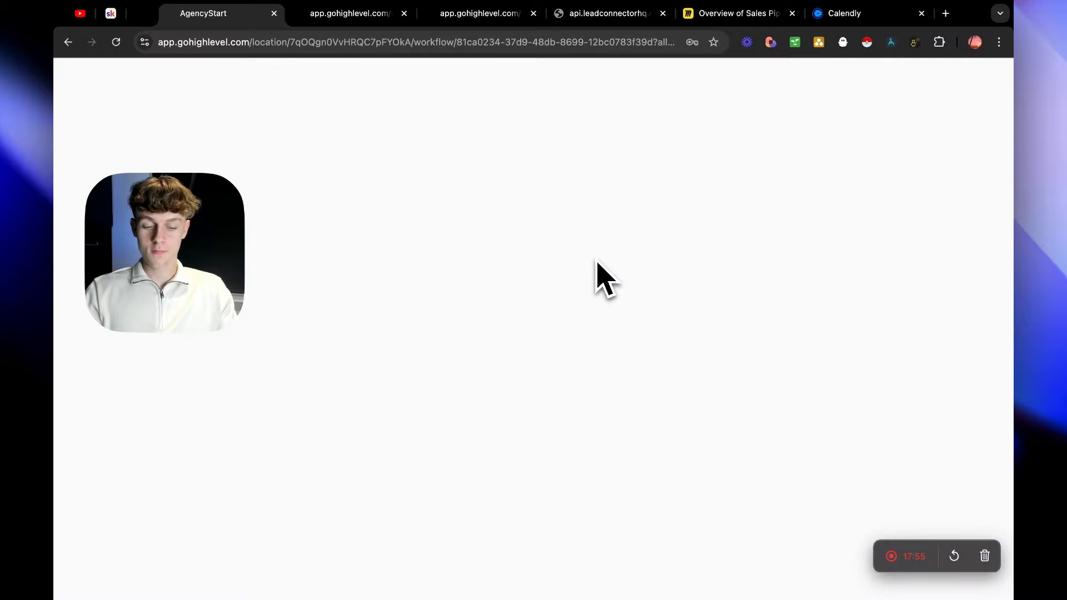
Rename the new workflow as Opt In.
left_click_drag(204, 245, 232, 183)
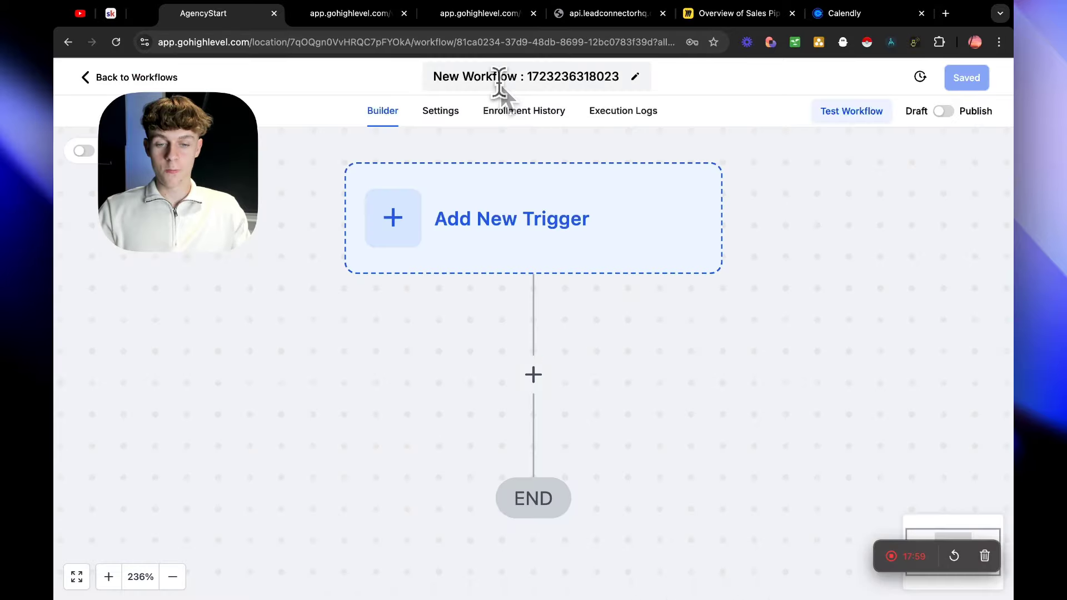
left_click(498, 77)
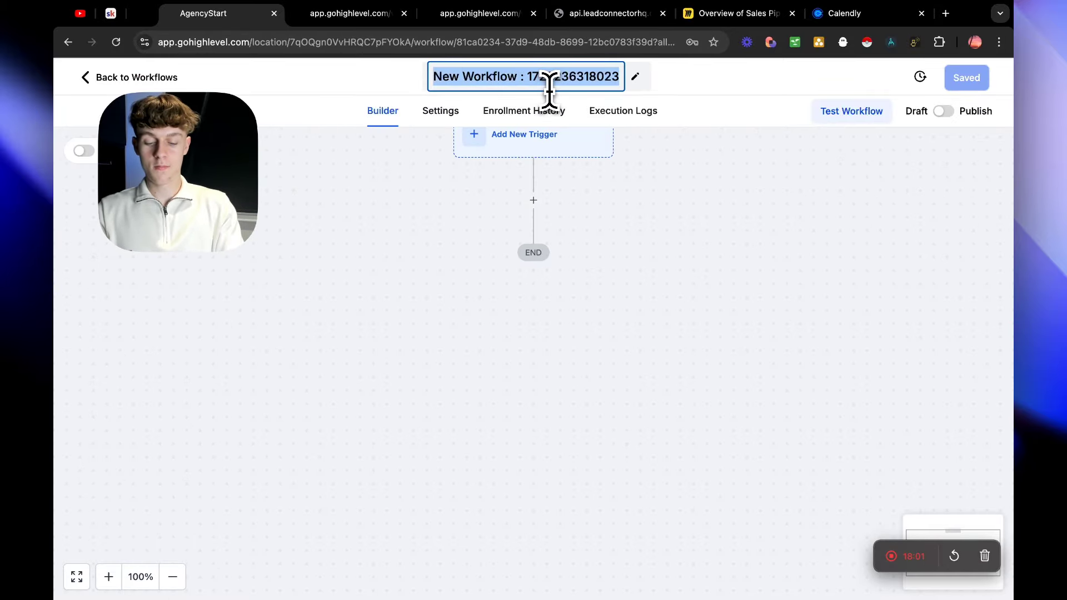
type("Opt In")
left_click(667, 195)
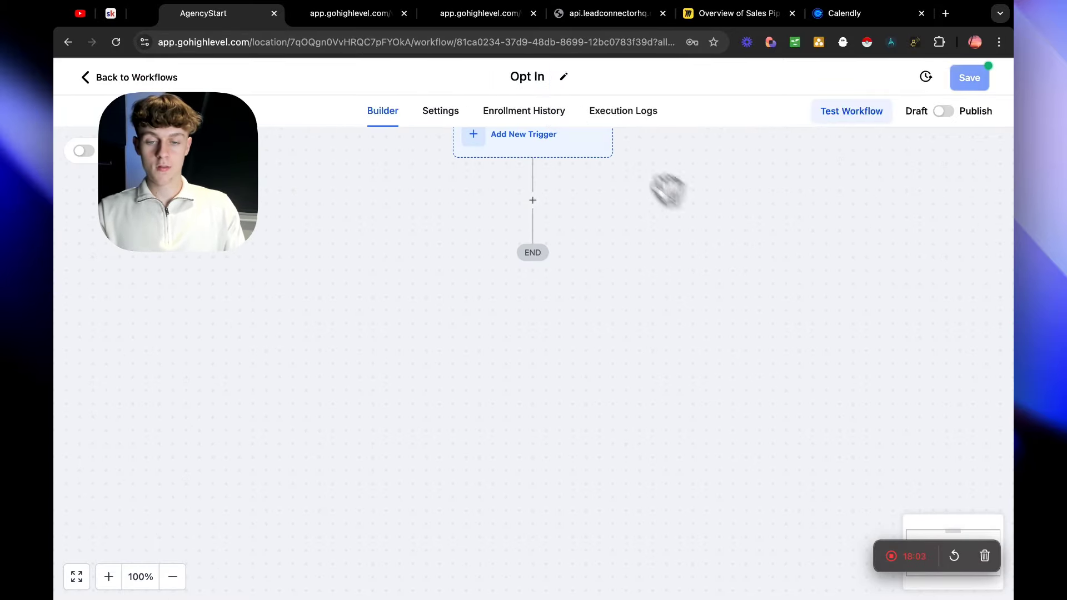
right_click(582, 189)
key("Escape")
Add a Form Submitted trigger to the Opt In workflow.
scroll(547, 217, "up", 2)
left_click(500, 222)
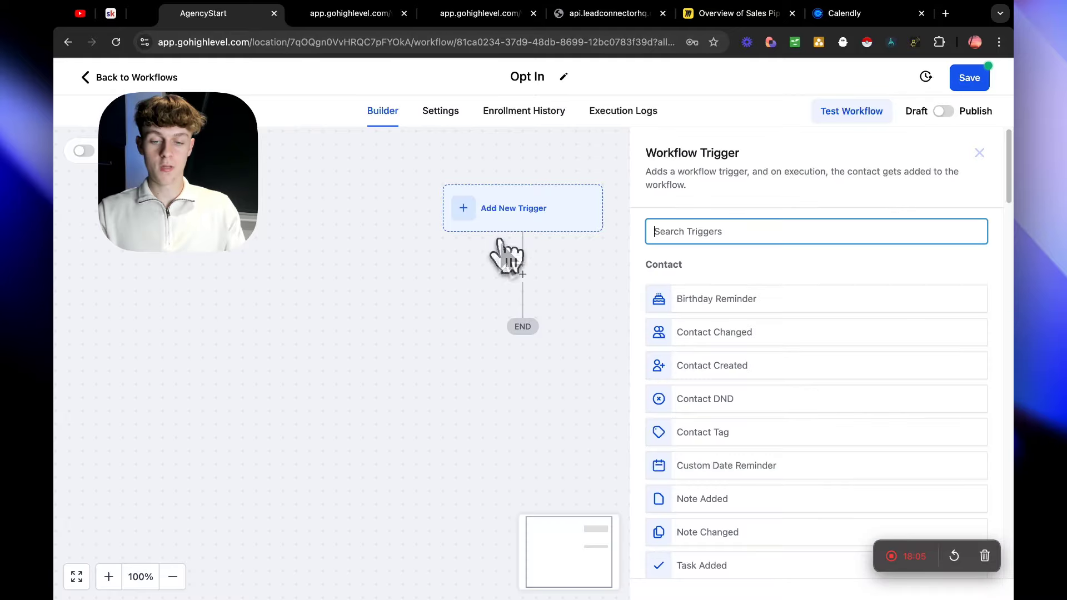
type("form")
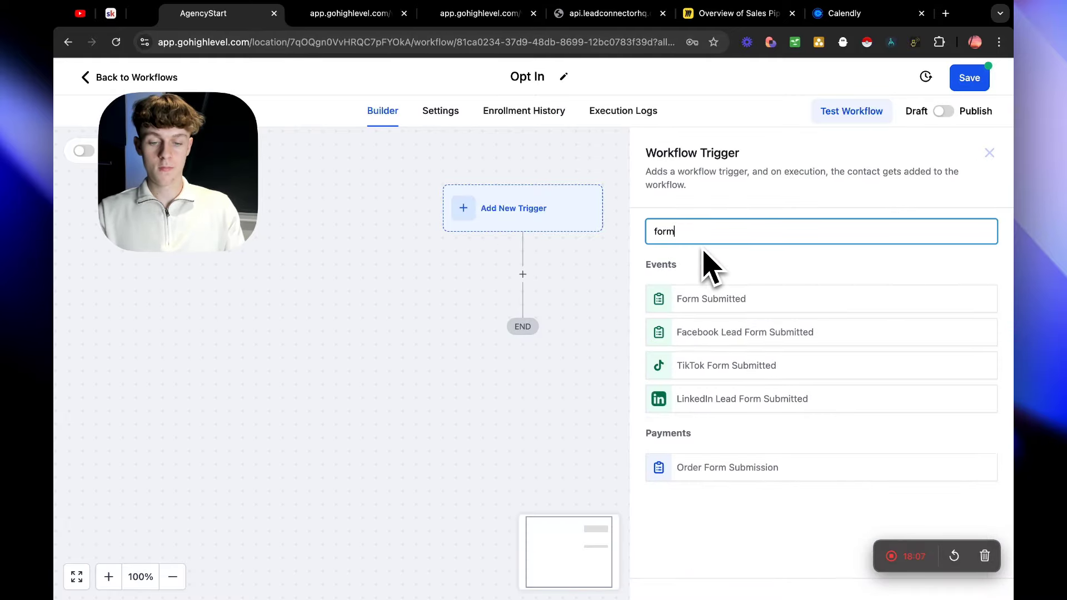
left_click(723, 299)
Filter the Form Submitted trigger so that Form is YT Example, and save the trigger.
left_click(463, 359)
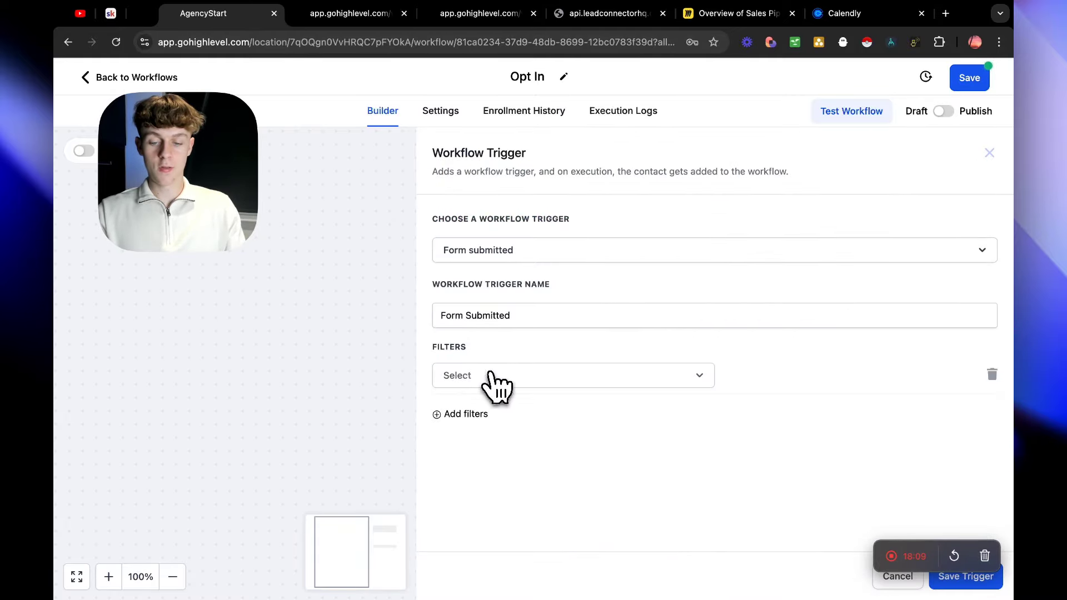
left_click(494, 383)
left_click(489, 468)
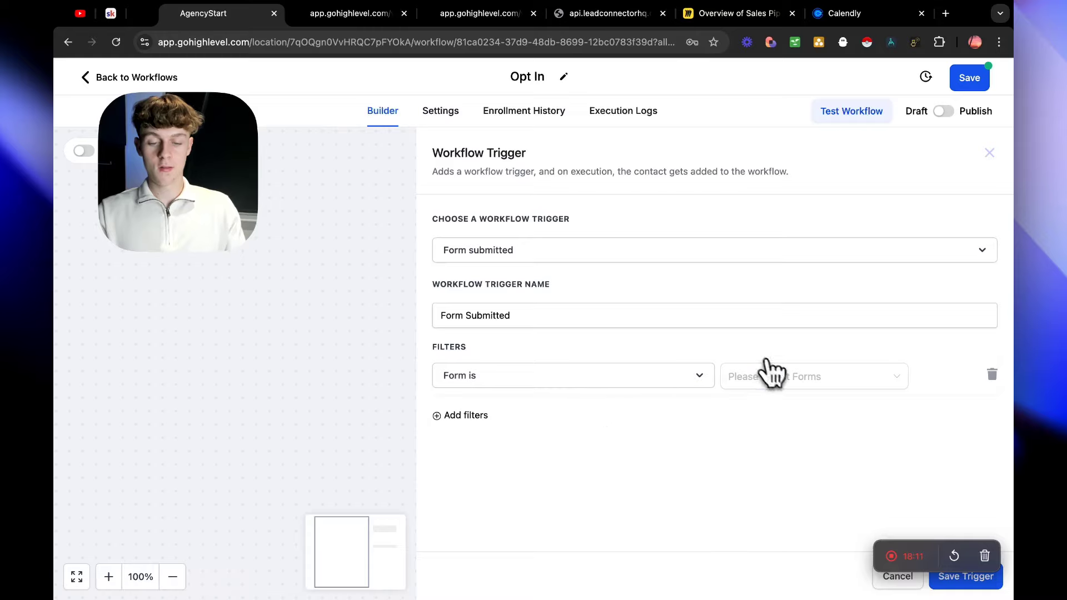
left_click(768, 372)
left_click(770, 410)
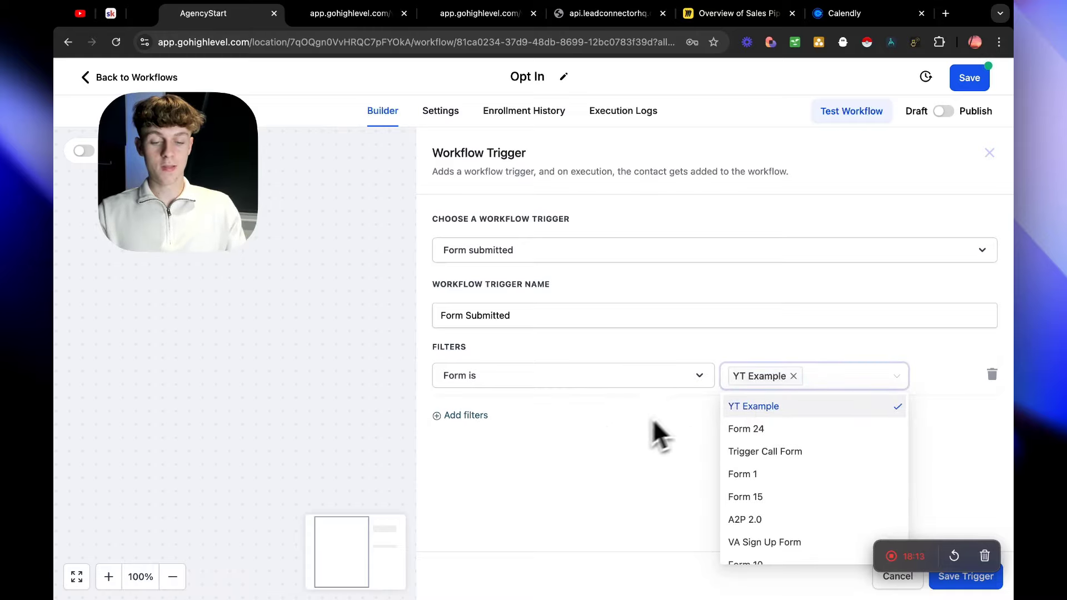
left_click(653, 434)
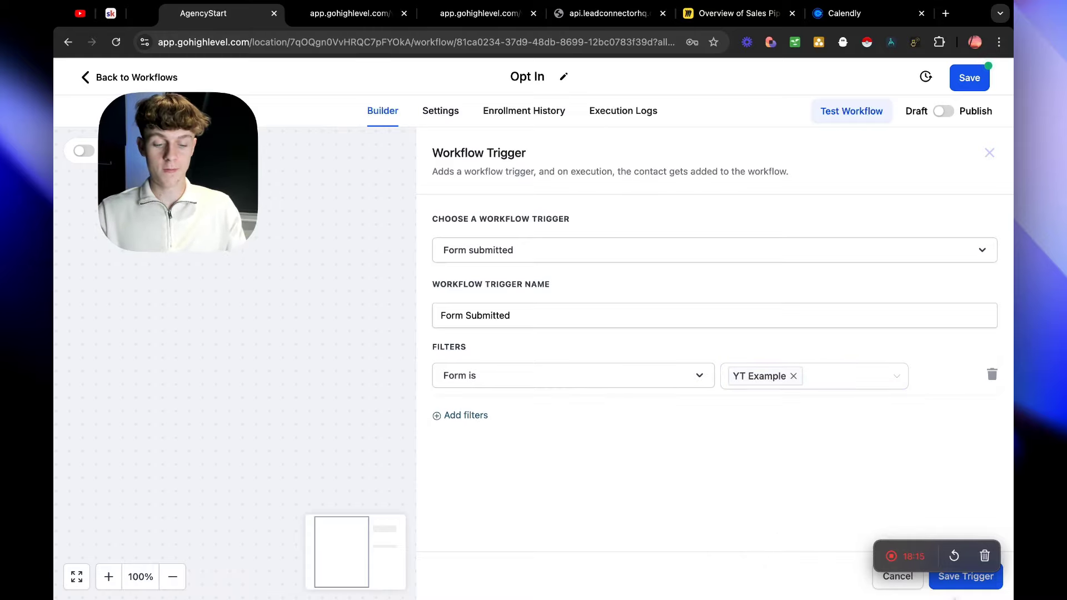
left_click(966, 578)
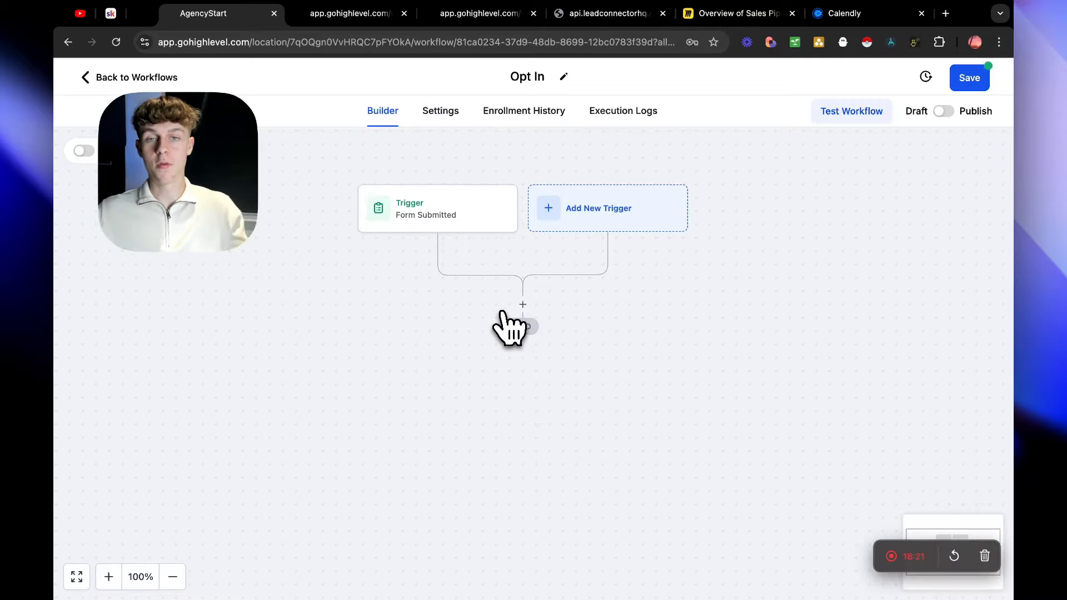
Add an Add Contact Tag action after the trigger with a new tag named Example Opt In, and save the action.
left_click(522, 305)
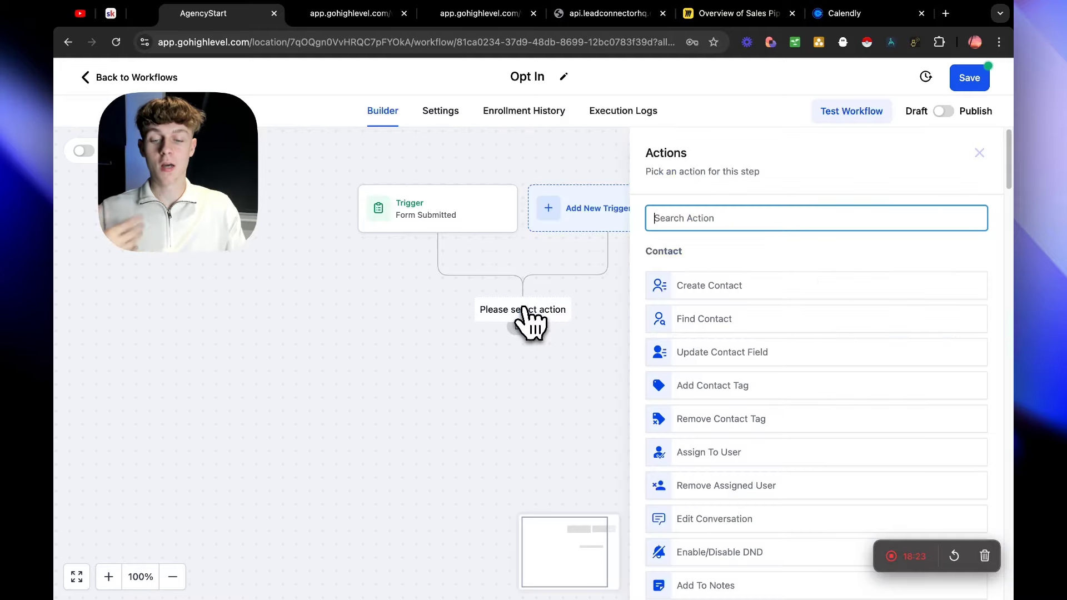
type("tag")
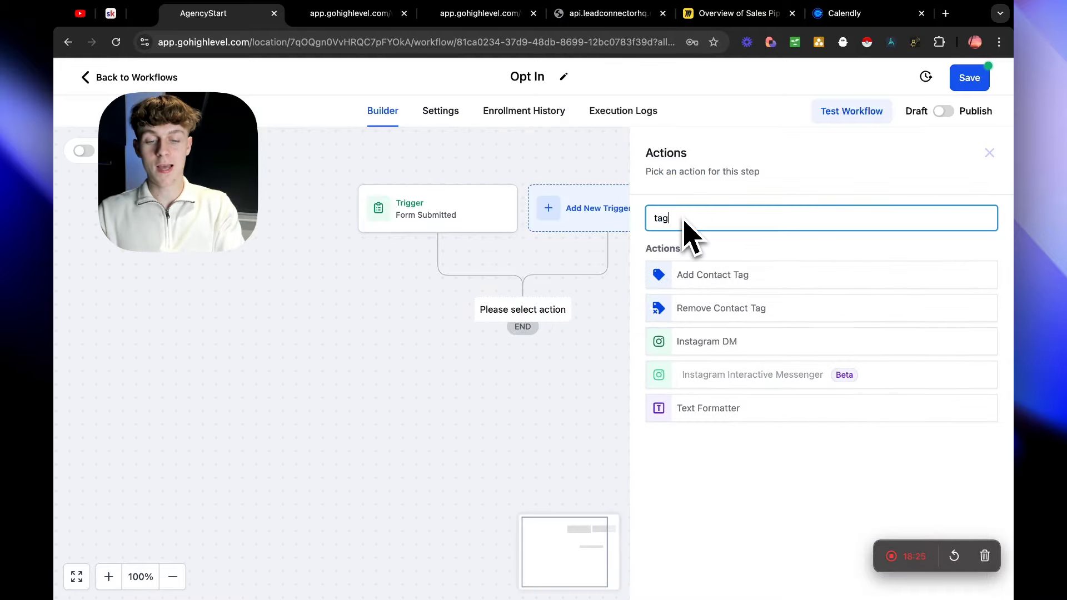
left_click(714, 275)
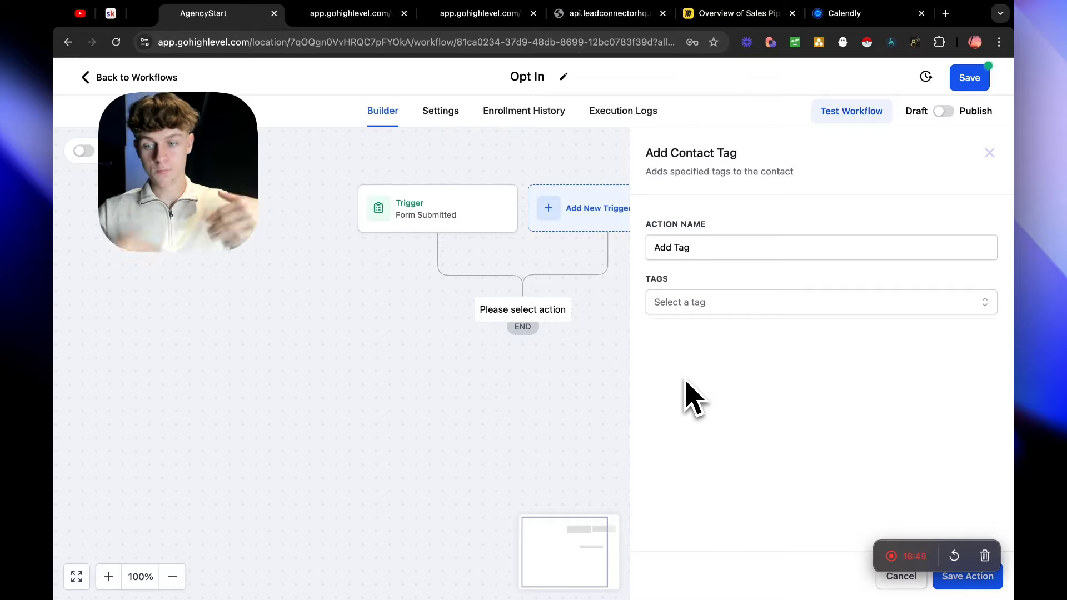
left_click(686, 305)
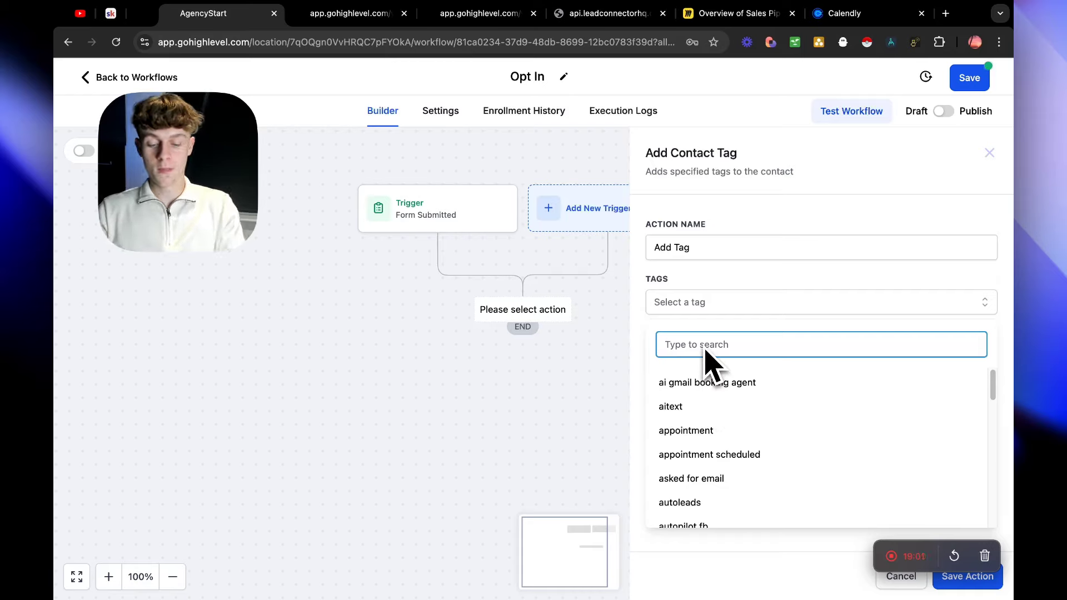
type("YT")
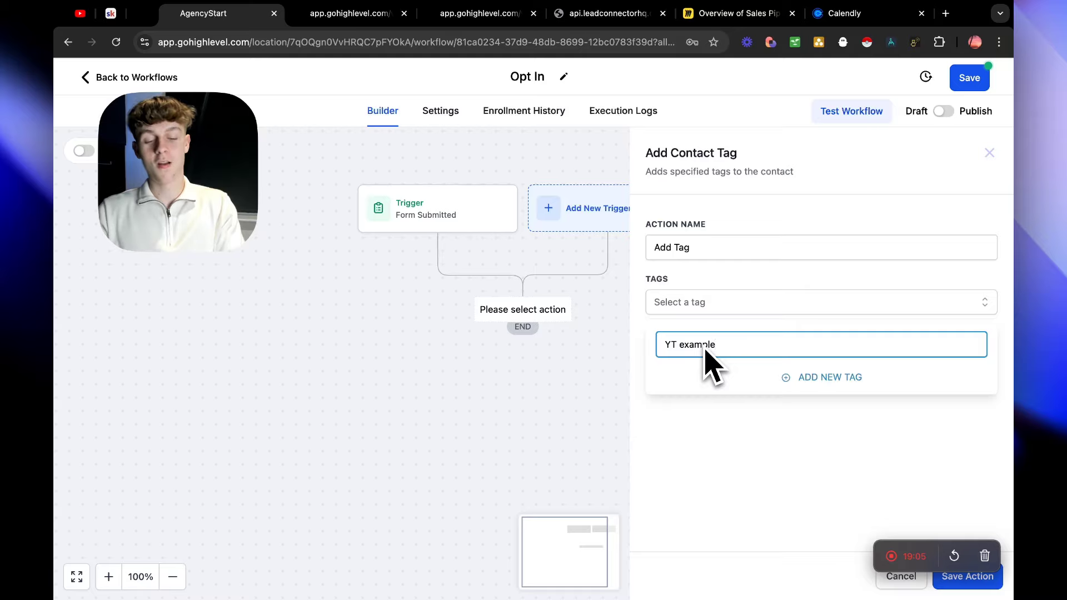
type("Exam")
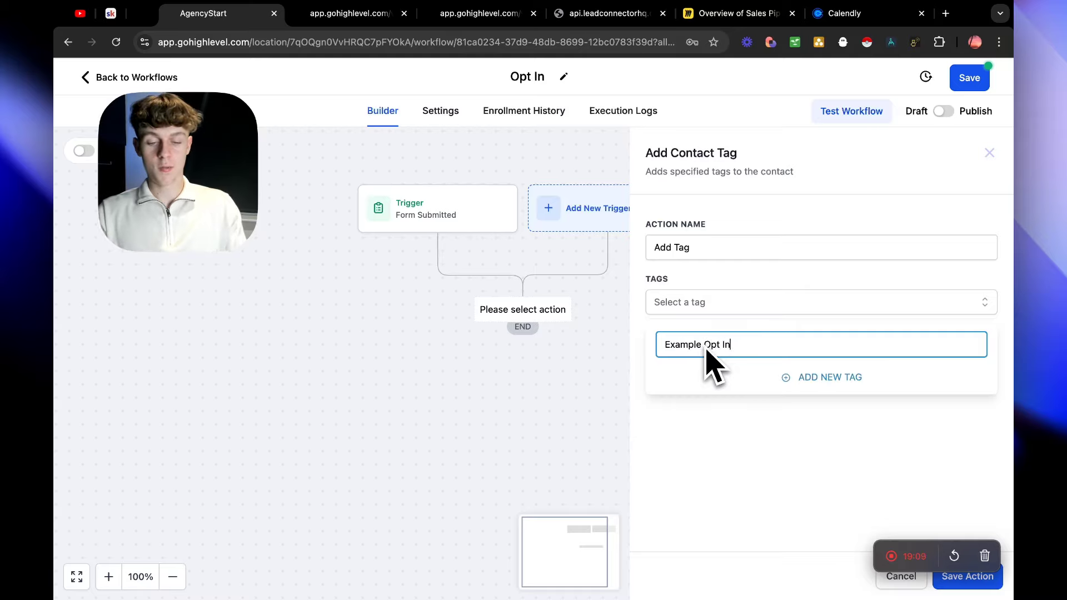
left_click(811, 378)
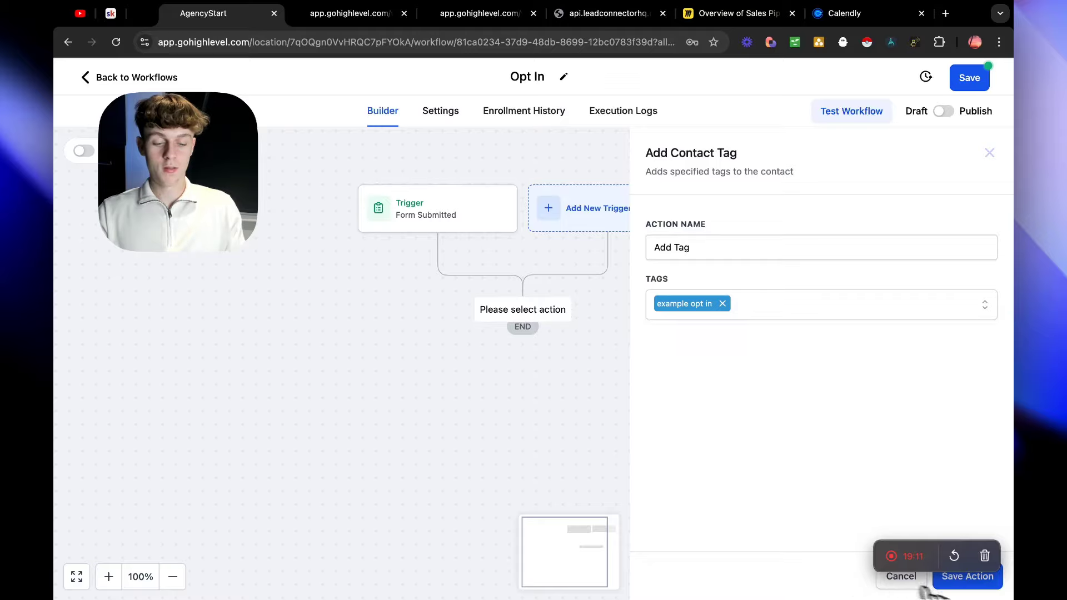
left_click(970, 587)
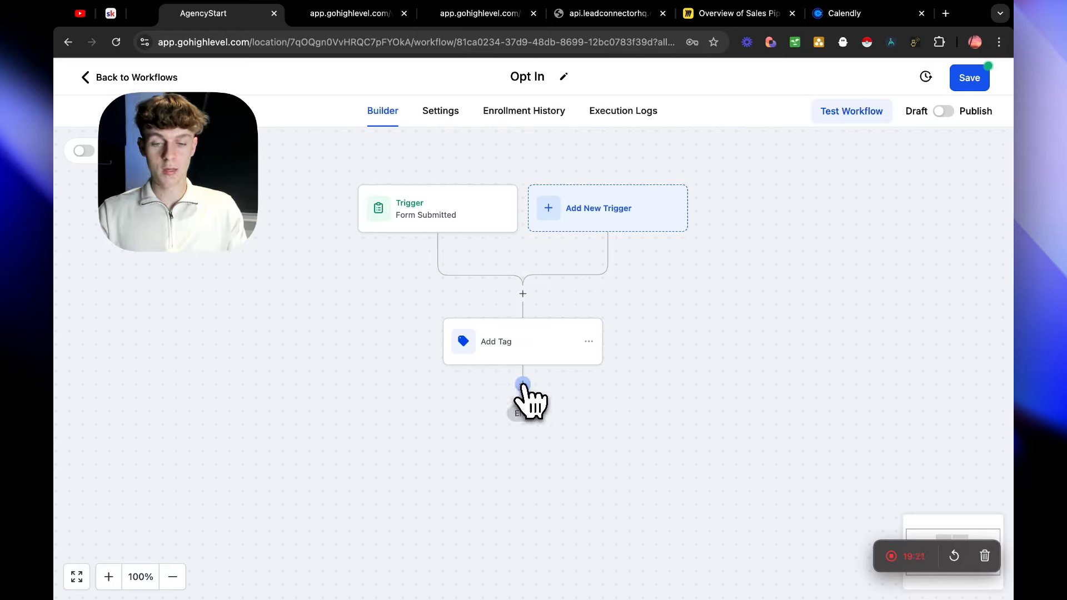
Save the Opt In workflow without adding another action, and return to the workflow list.
left_click(522, 384)
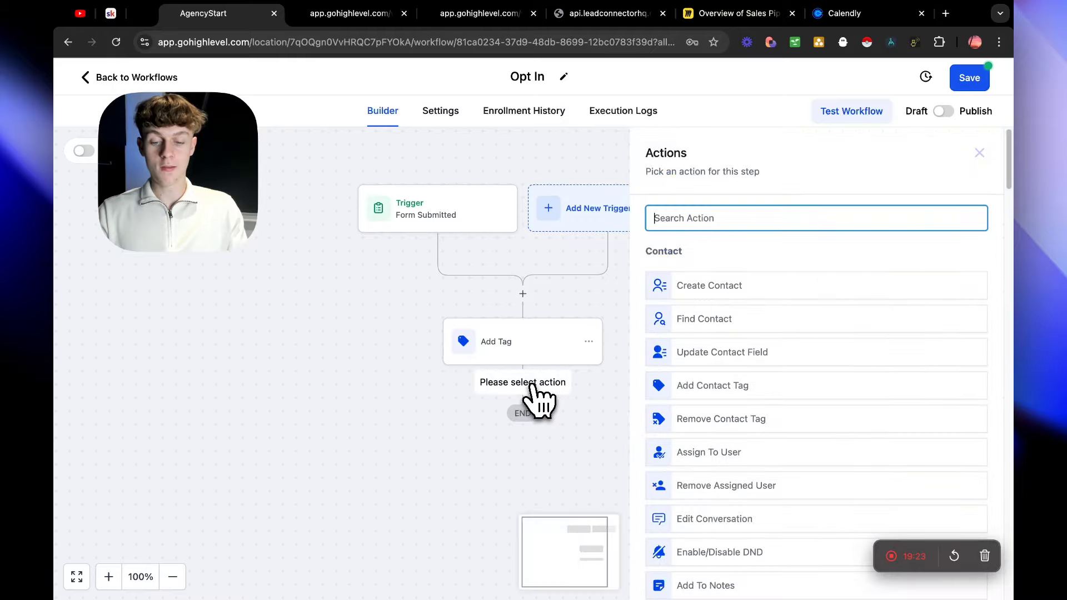
left_click(432, 289)
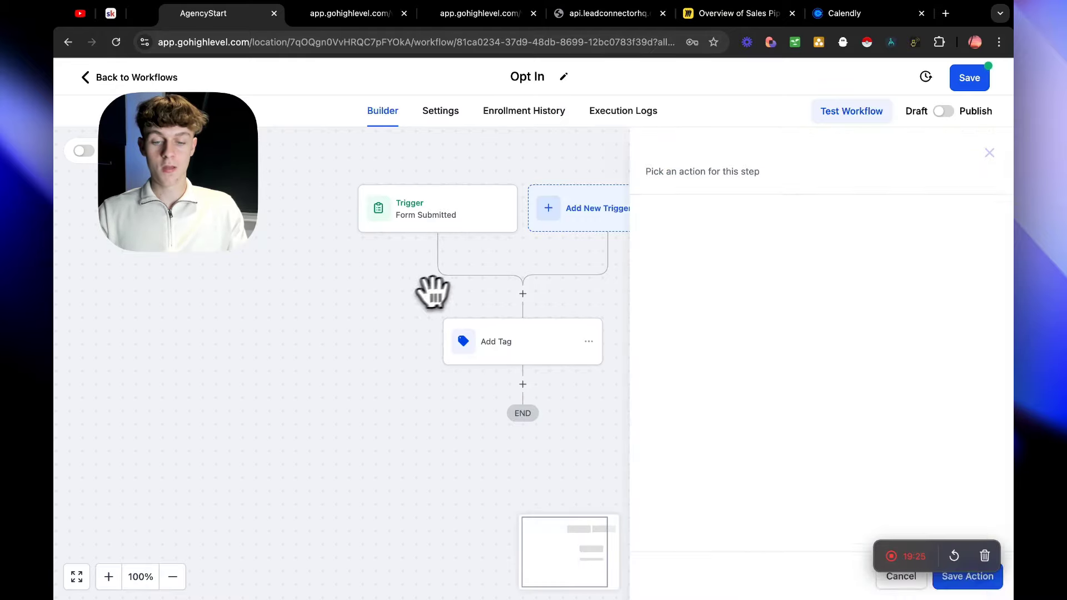
left_click(968, 78)
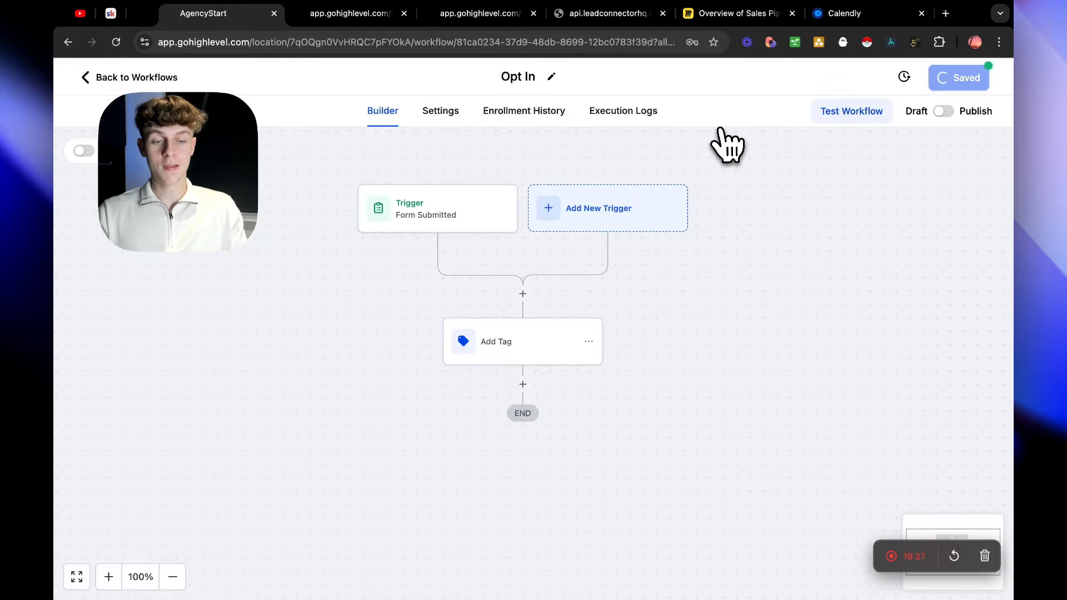
left_click(133, 79)
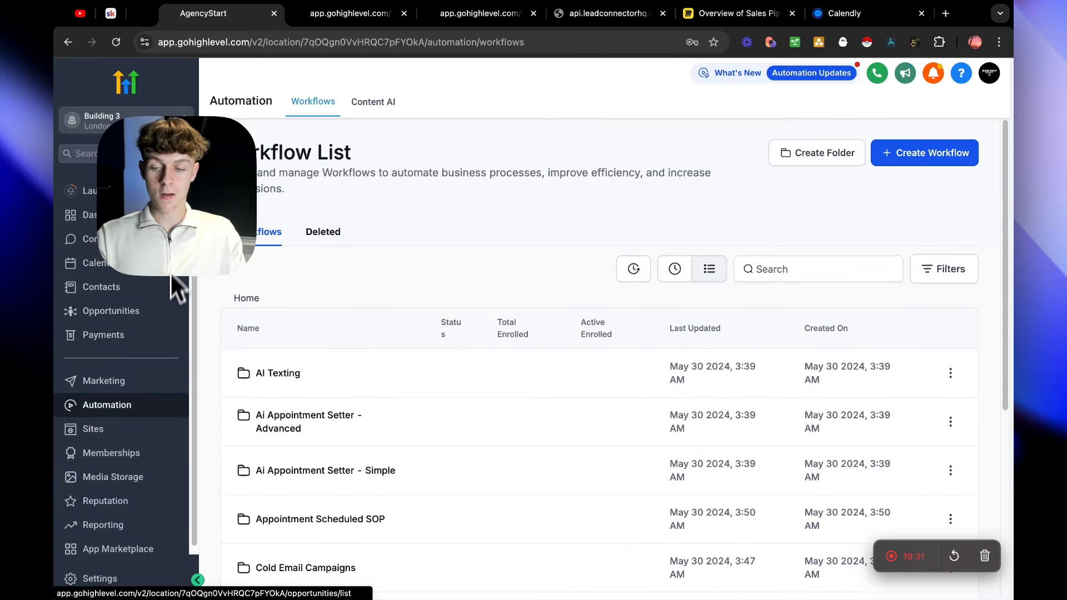
Create a new pipeline under Opportunities and name it Outbound Pipeline.
left_click(120, 311)
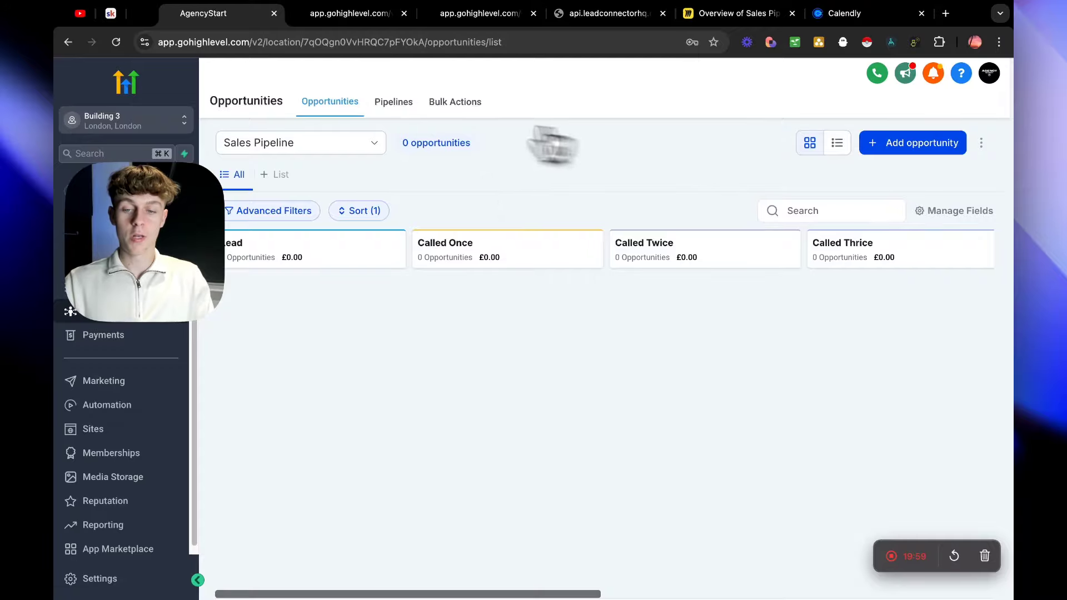
left_click(410, 113)
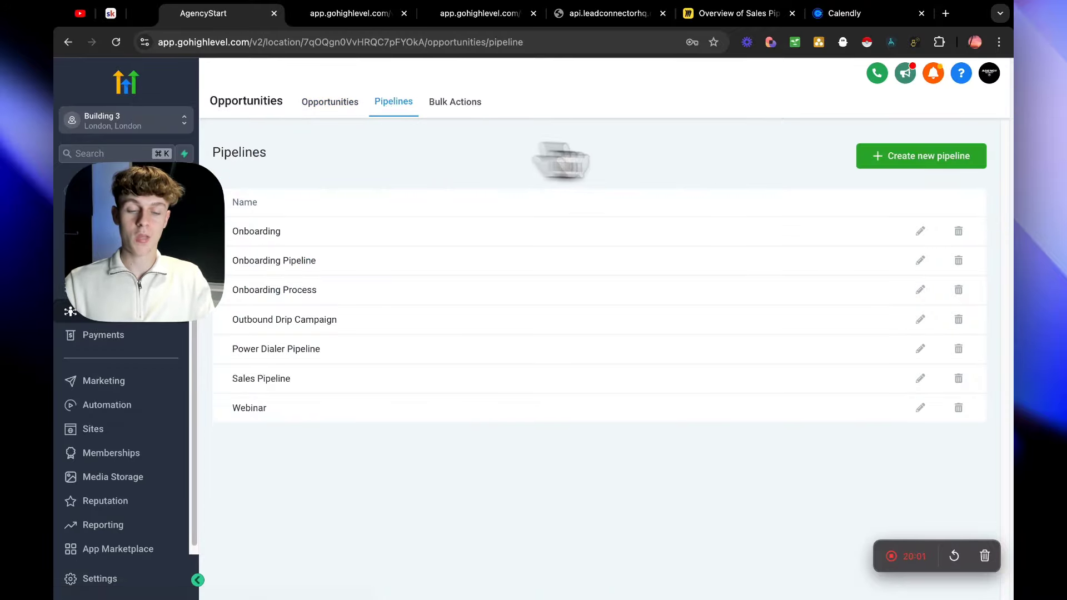
left_click(889, 159)
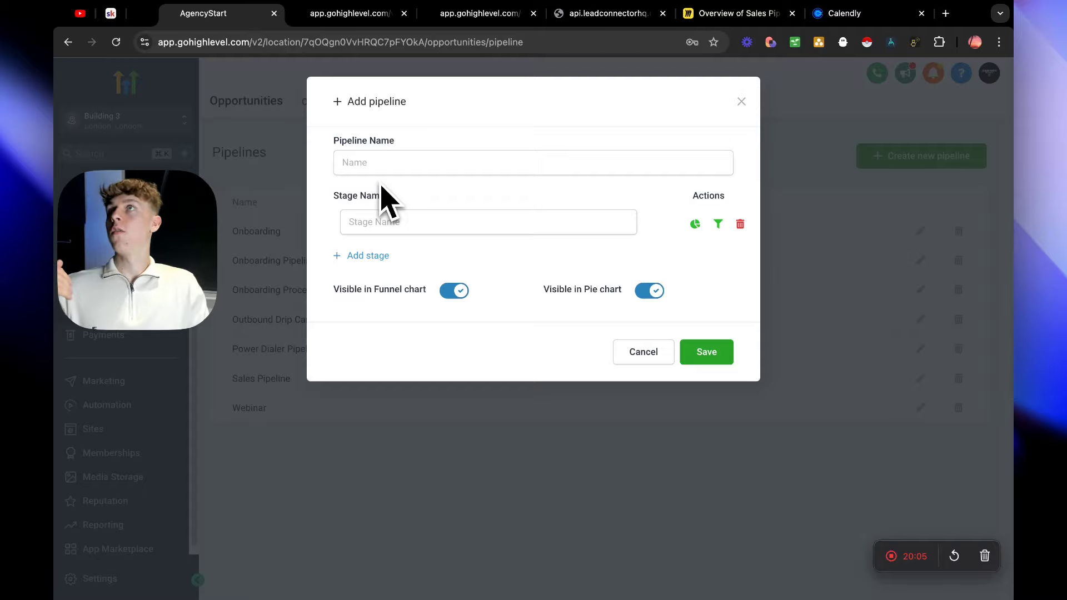
left_click(433, 162)
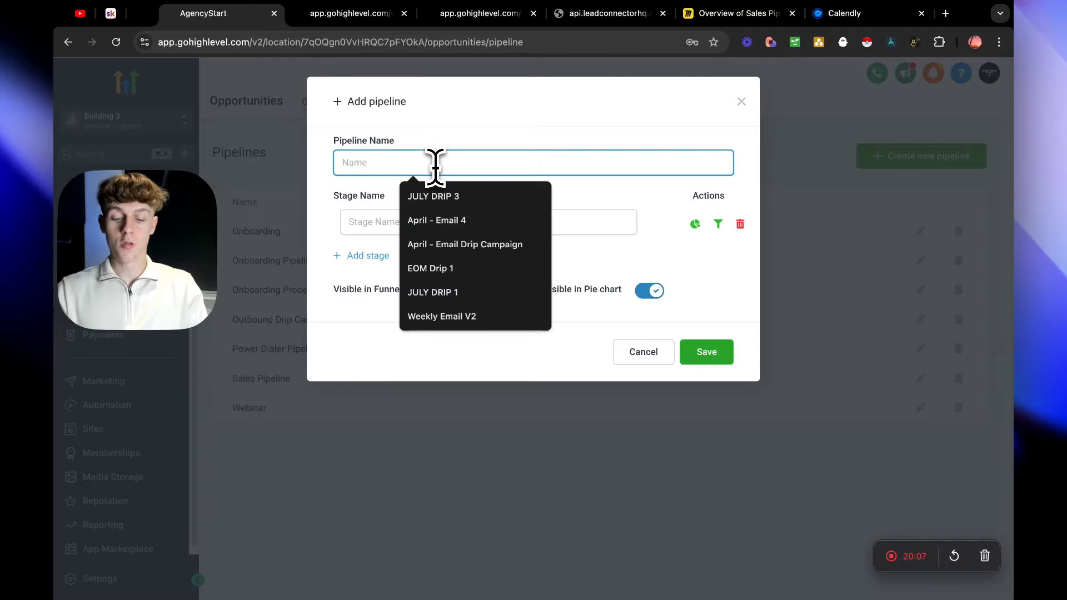
type("Outbound Pipeline")
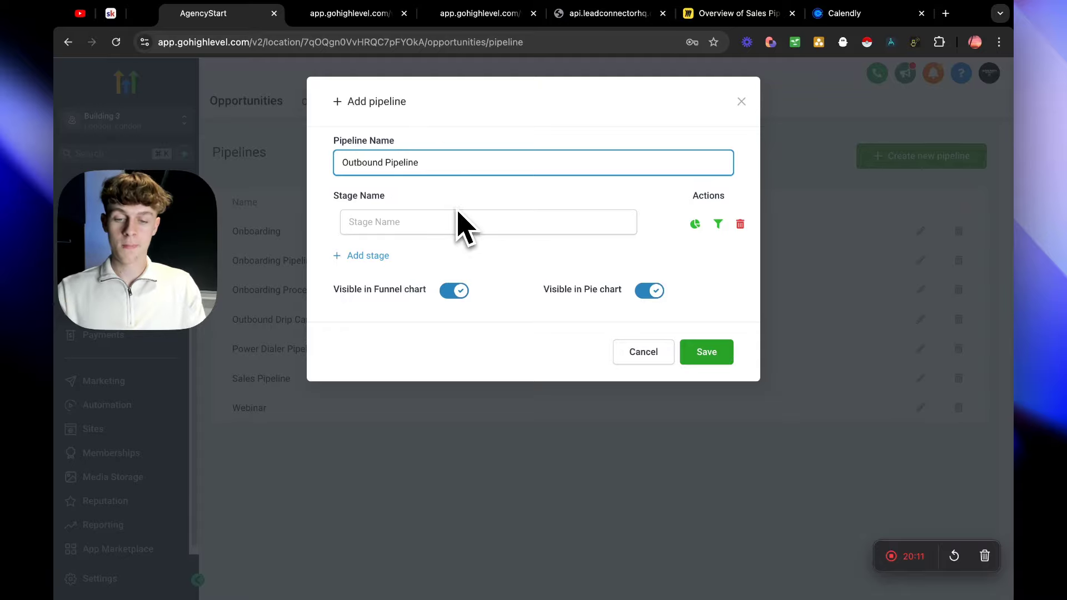
left_click_drag(419, 162, 324, 167)
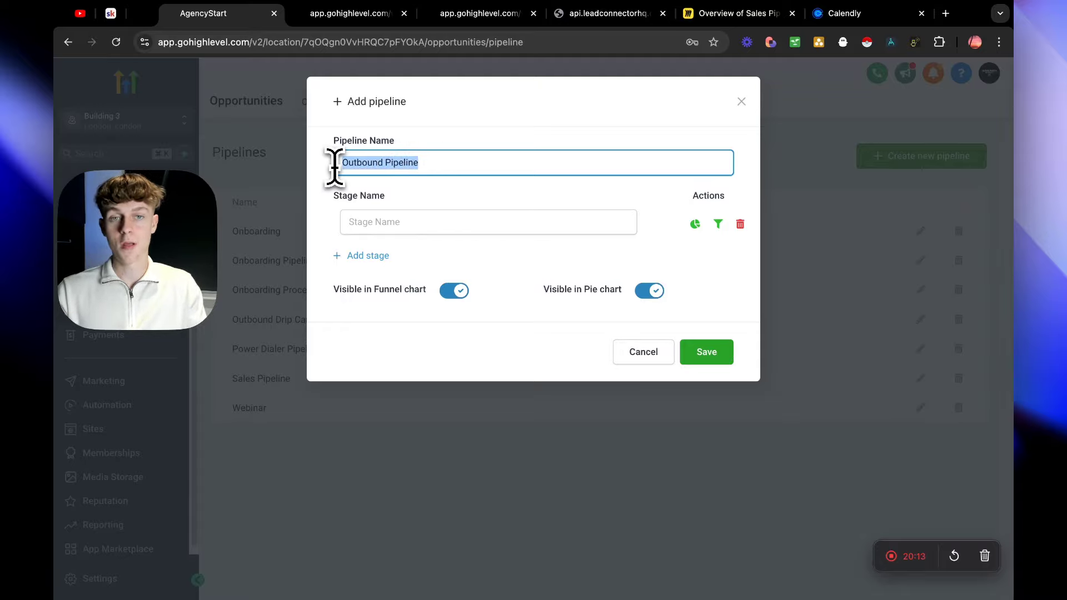
left_click(427, 163)
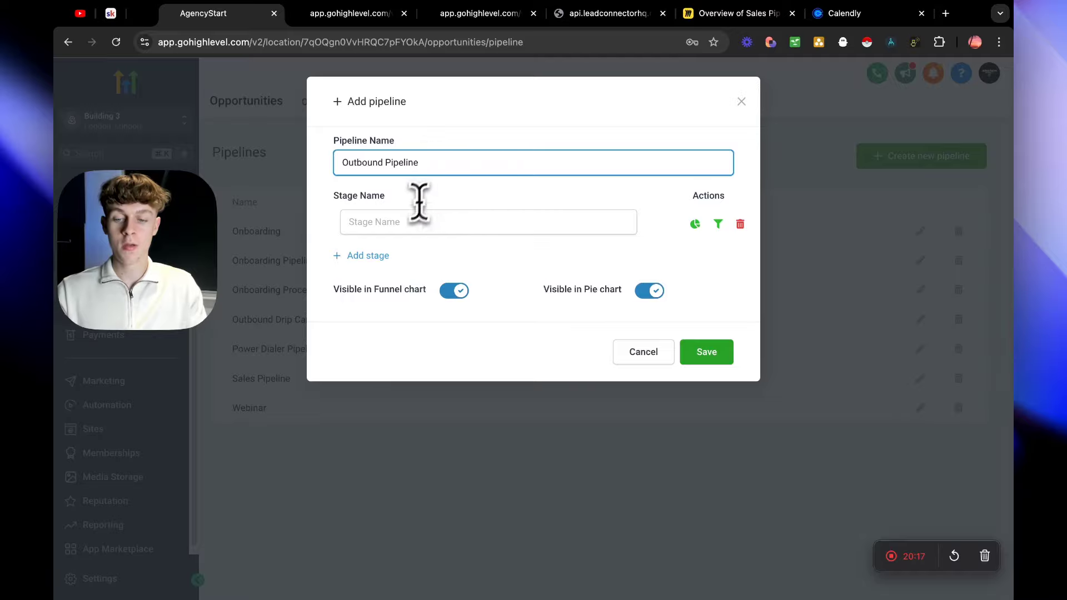
Name the first stage of the new pipeline Opt in.
left_click(363, 221)
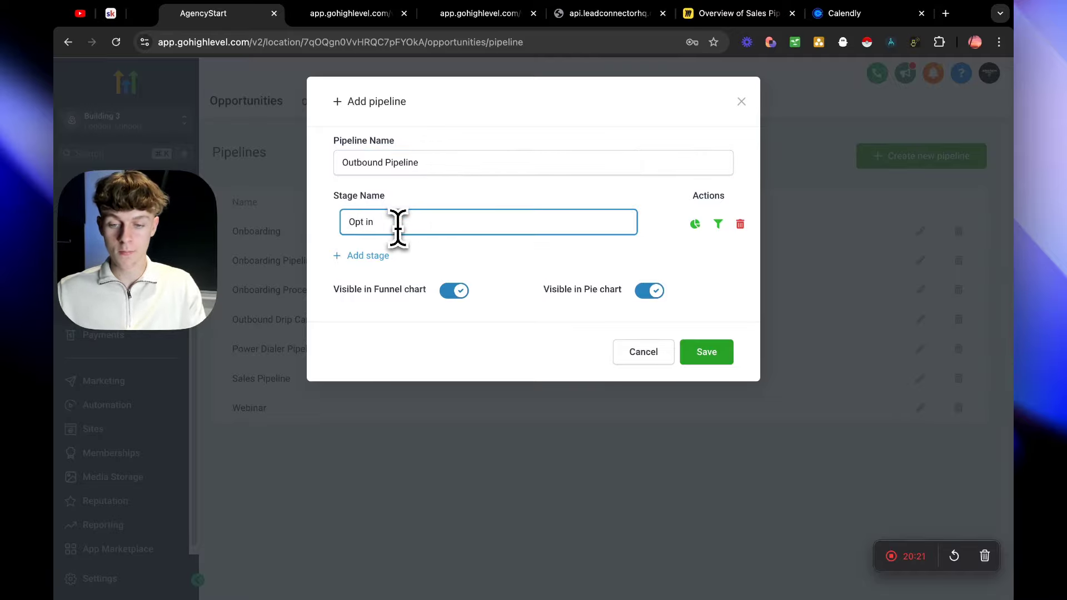
left_click_drag(382, 221, 334, 232)
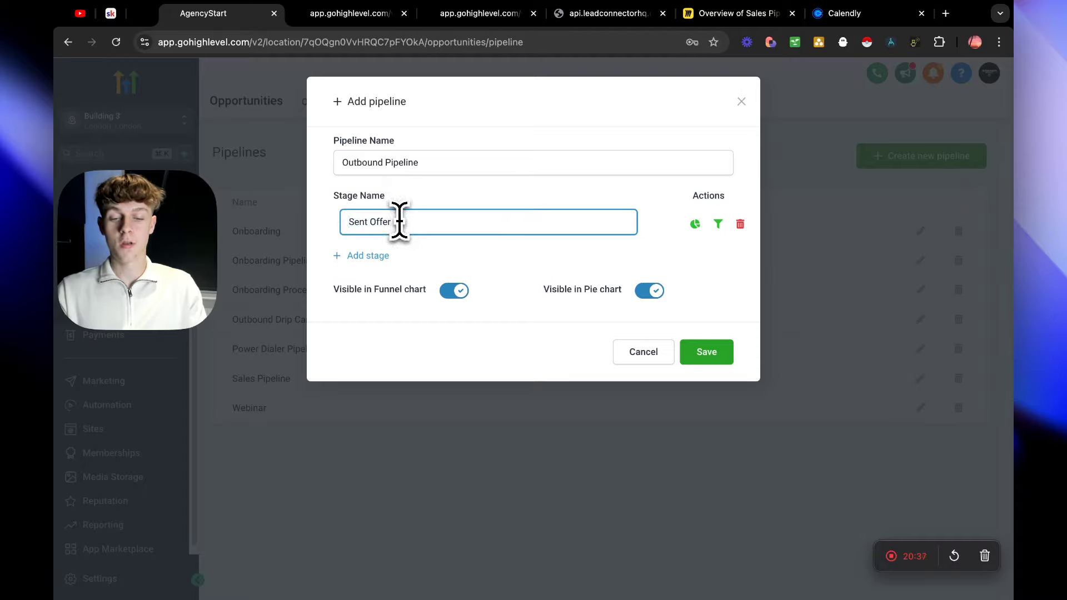
left_click_drag(404, 225, 342, 225)
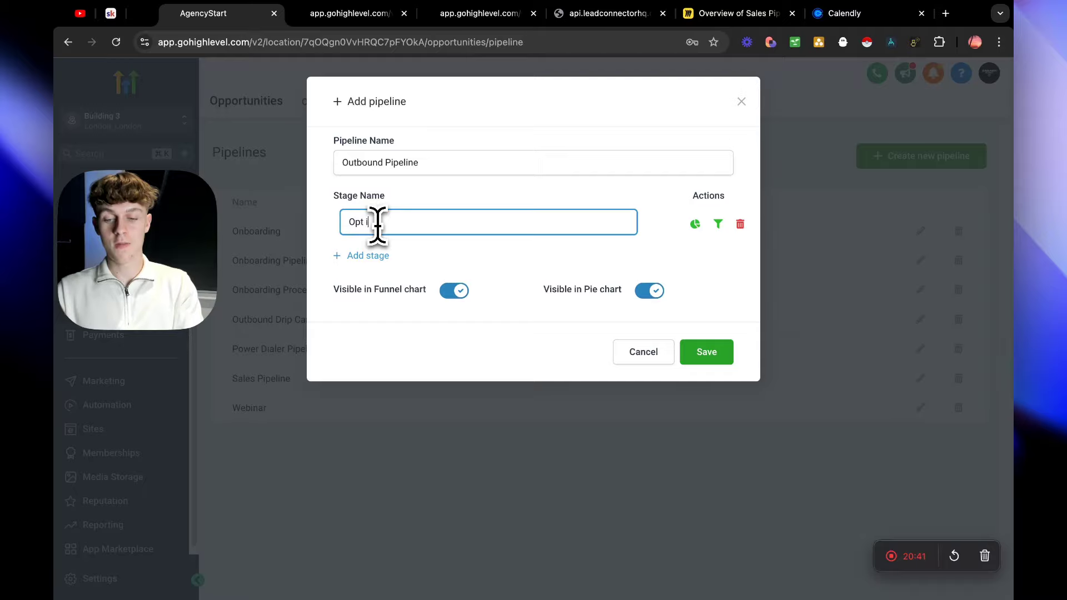
Add the stages Booked Appointment, Closed and Onboarded after Opt in, and save the pipeline.
left_click(368, 255)
left_click(380, 258)
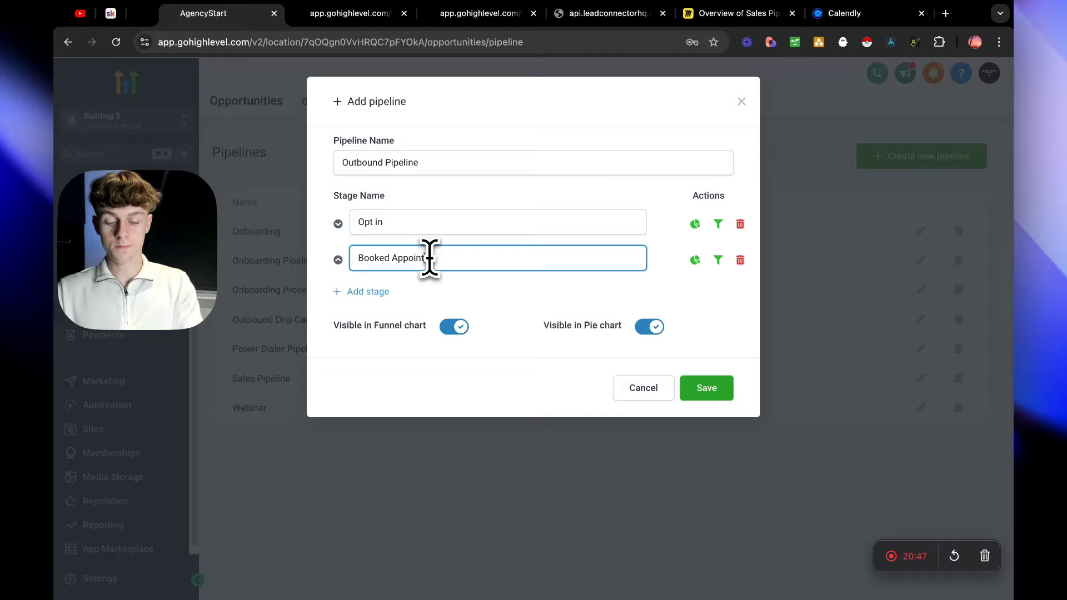
left_click(368, 292)
left_click(397, 294)
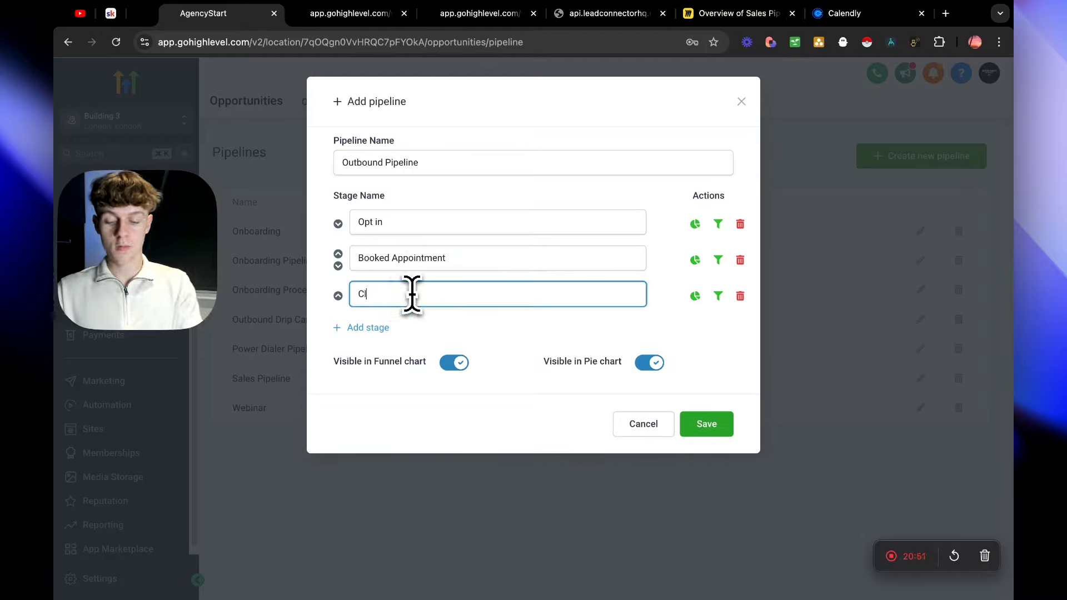
left_click(383, 328)
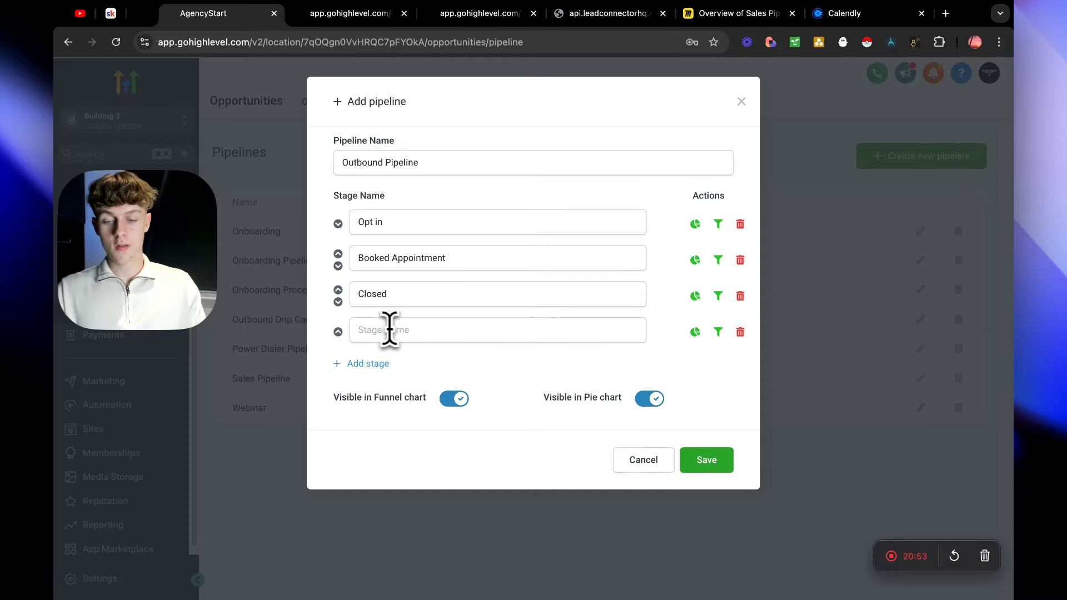
left_click(388, 330)
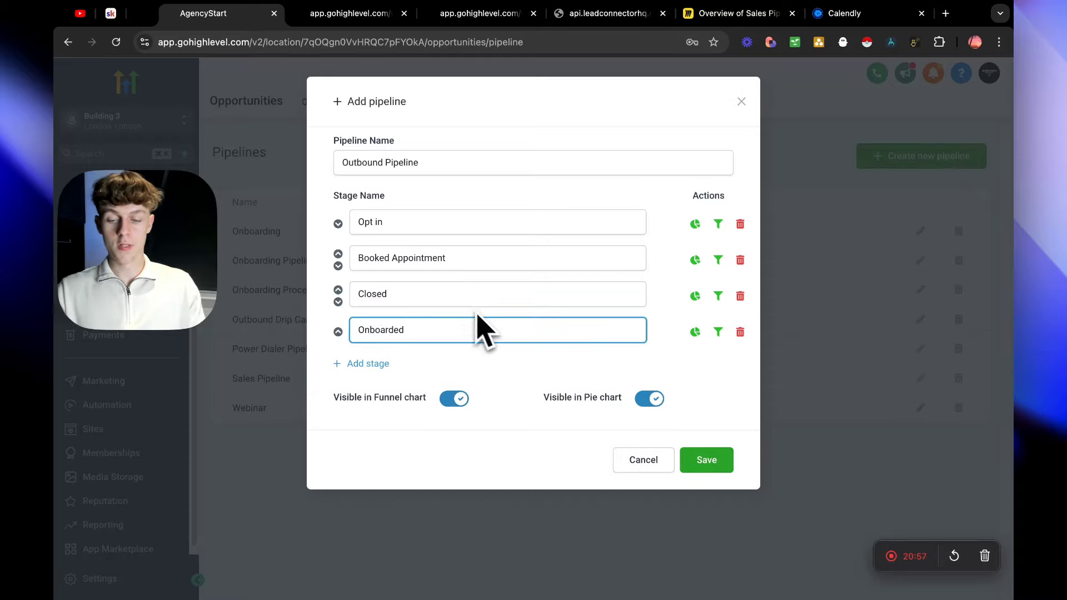
left_click(456, 360)
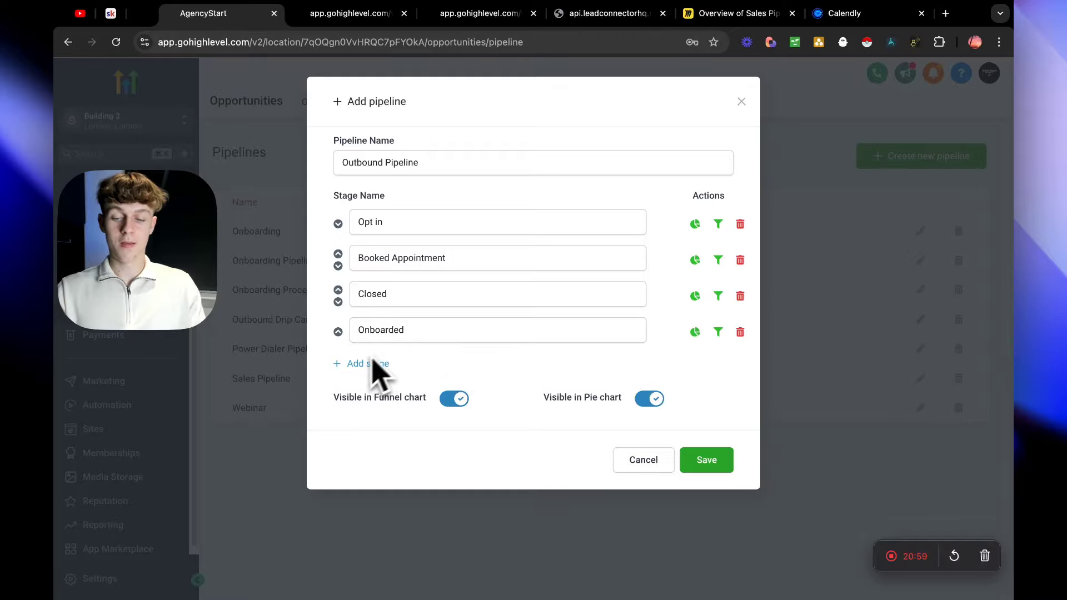
left_click(706, 459)
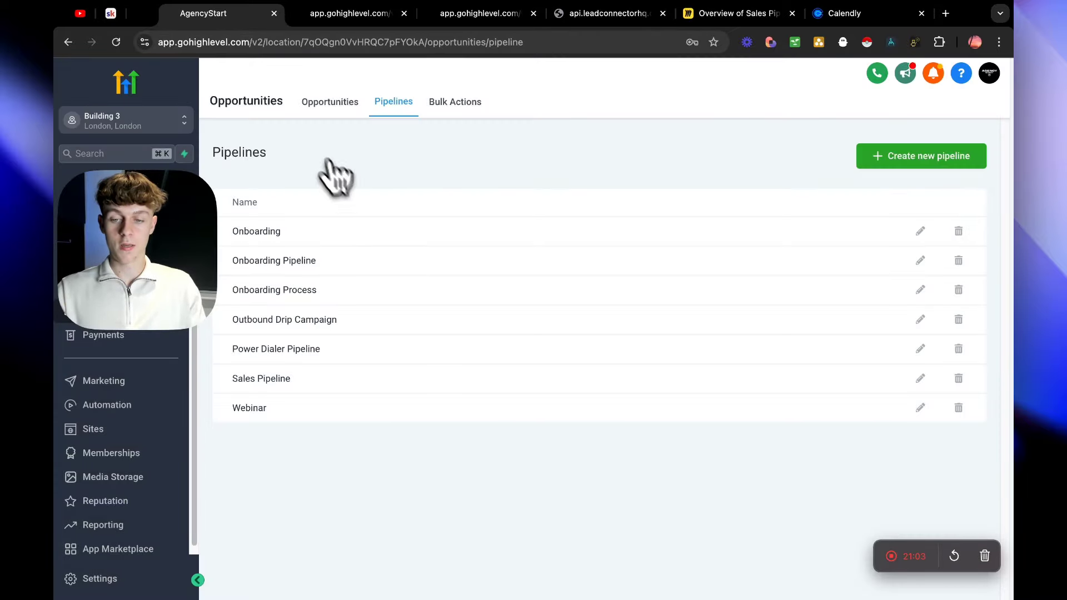
Display the Outbound Pipeline on the opportunities board.
left_click(331, 108)
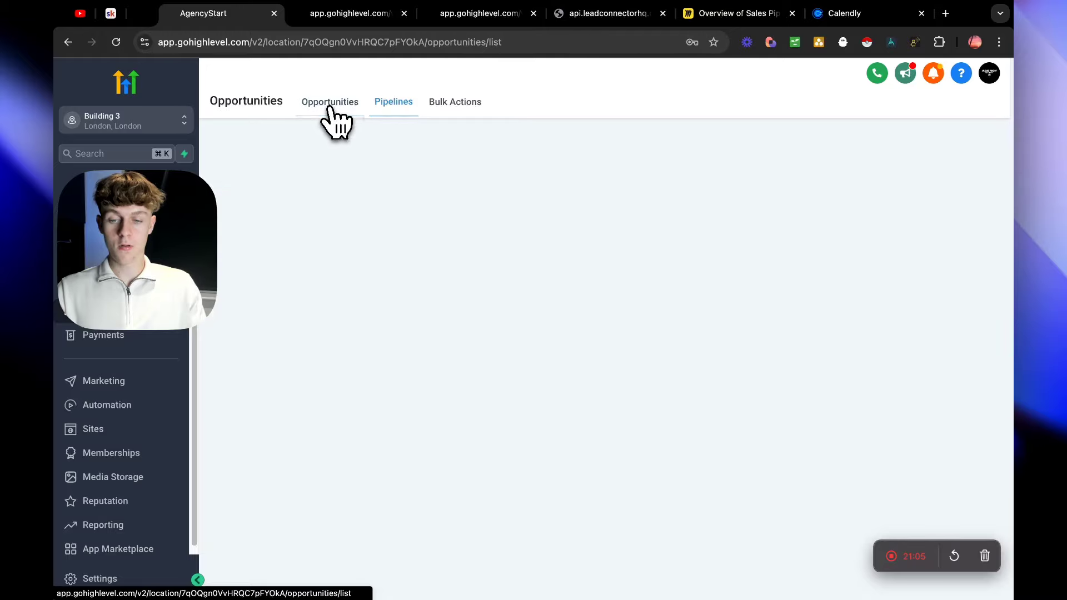
left_click(309, 146)
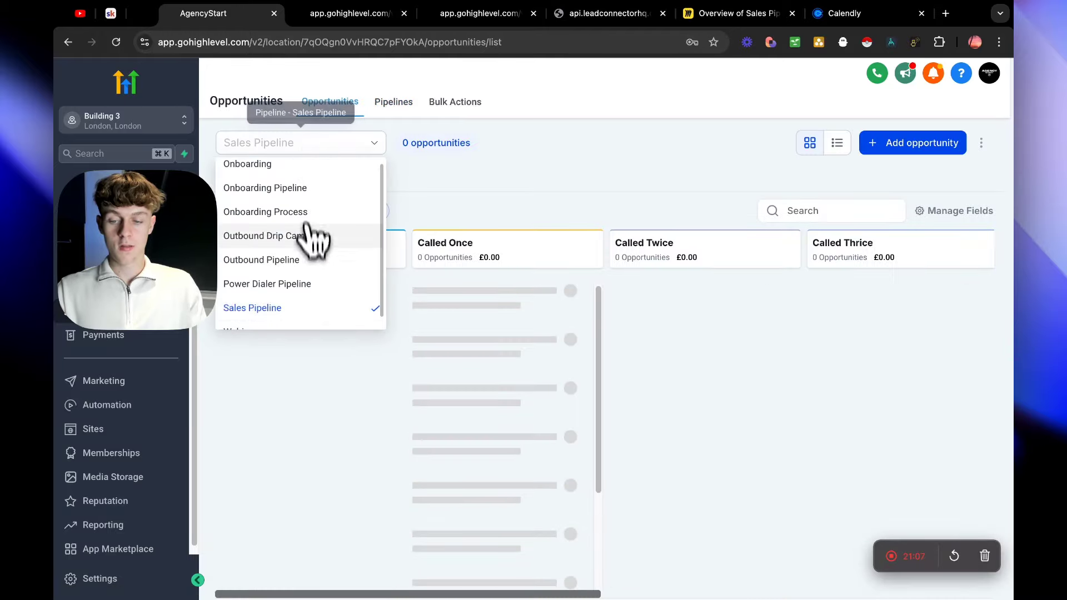
left_click(300, 268)
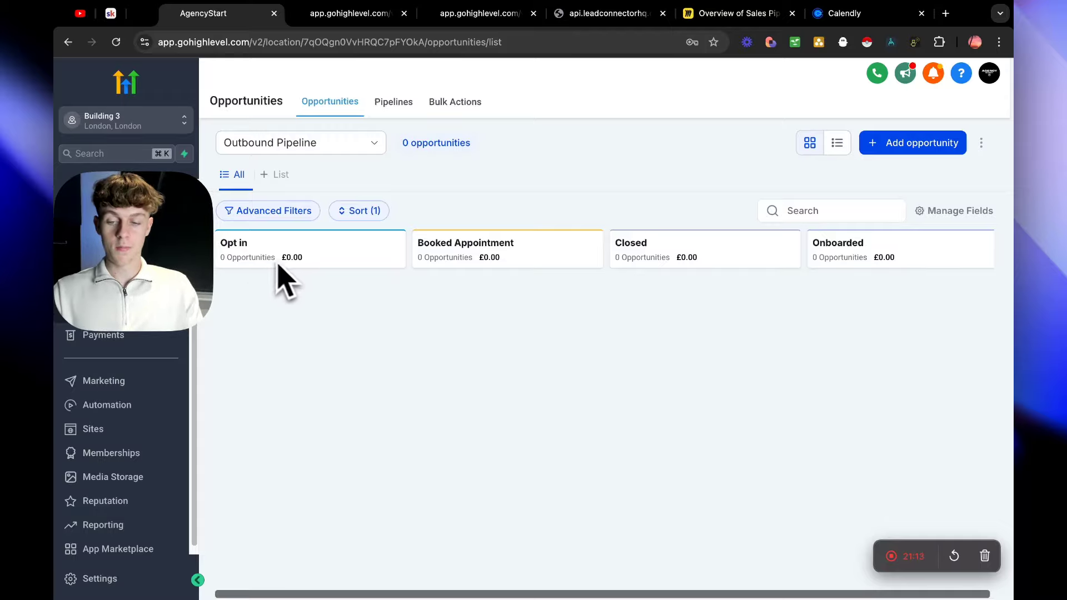
Clear the workflow search and open the Opt In workflow from the second page of the workflow list.
left_click_drag(220, 250, 475, 255)
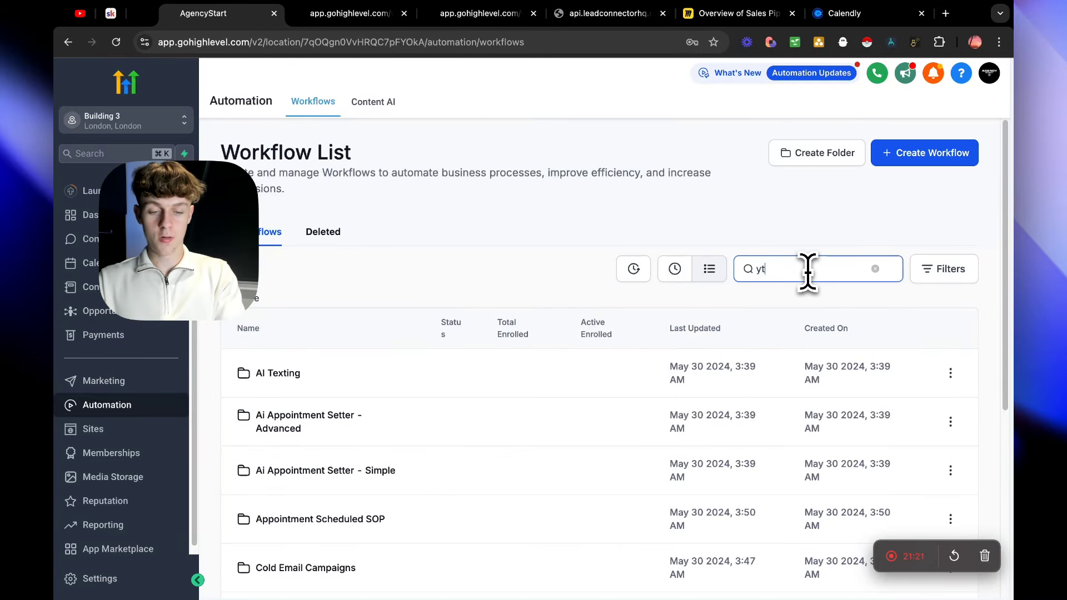
key("BackSpace")
key("BackSpace")
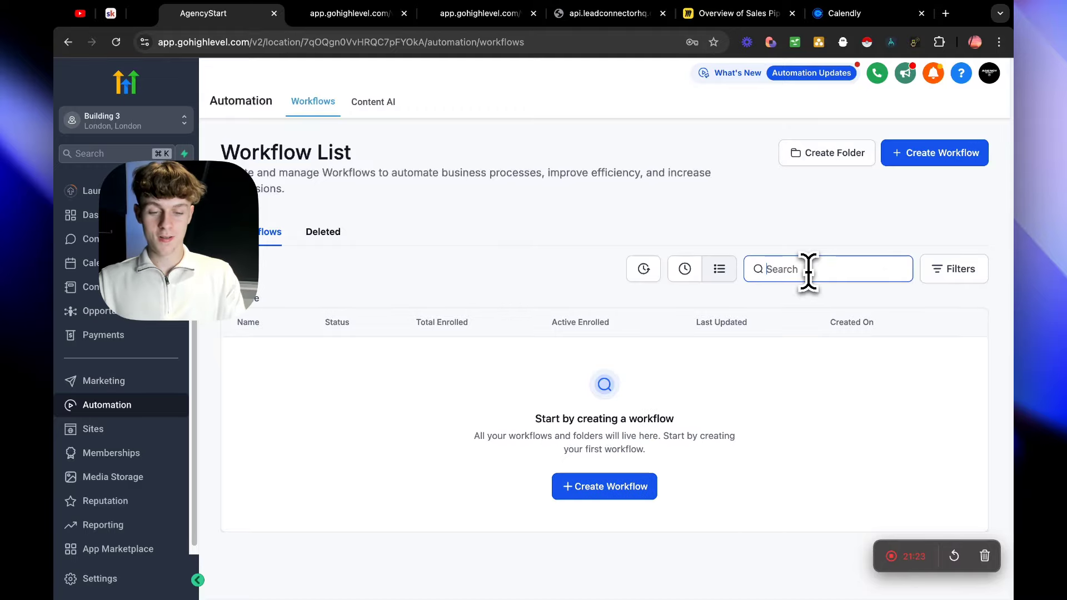
scroll(661, 434, "down", 5)
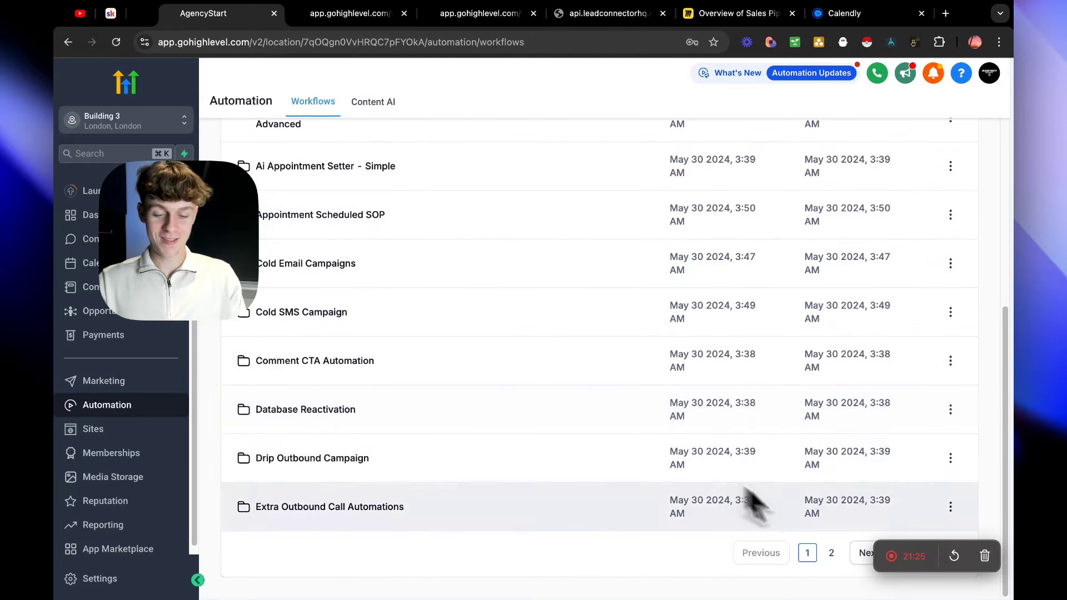
left_click(831, 553)
scroll(444, 456, "down", 3)
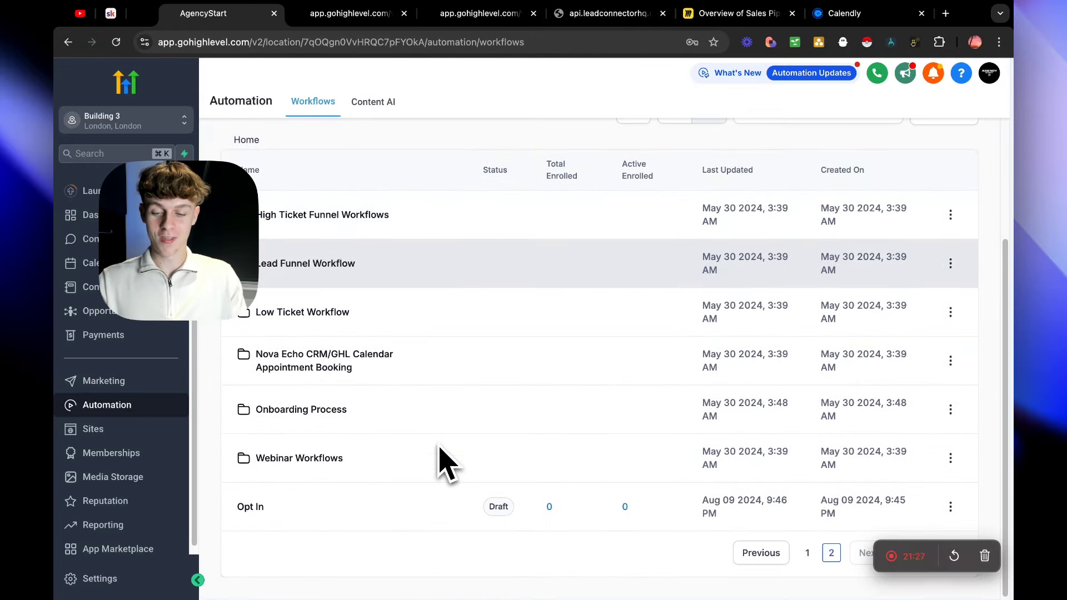
left_click(278, 522)
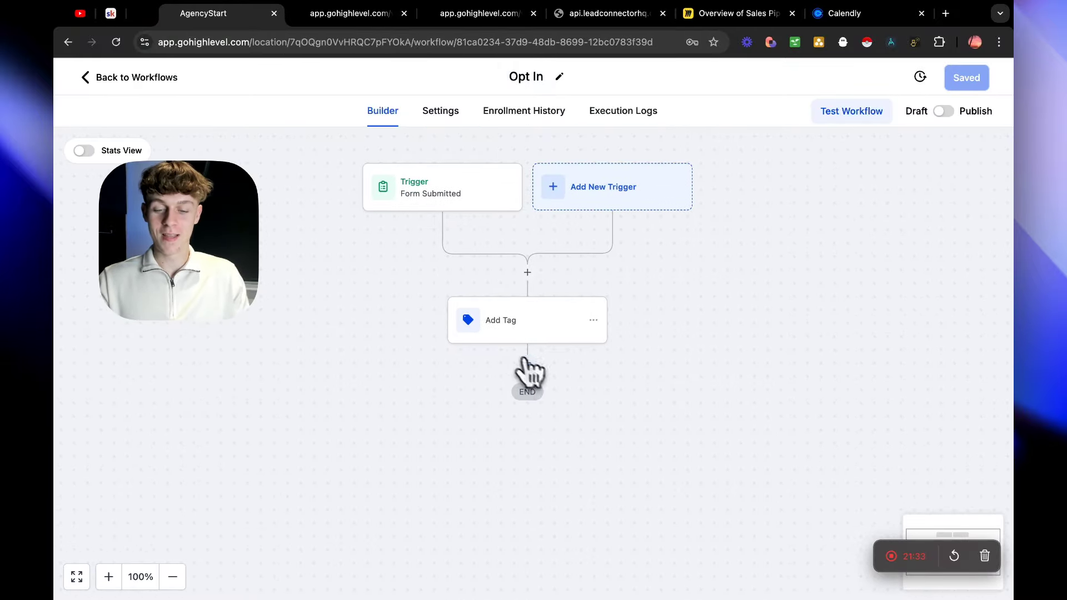
Add a Create/Update Opportunity action after the Add Tag step.
left_click(528, 363)
type("crea")
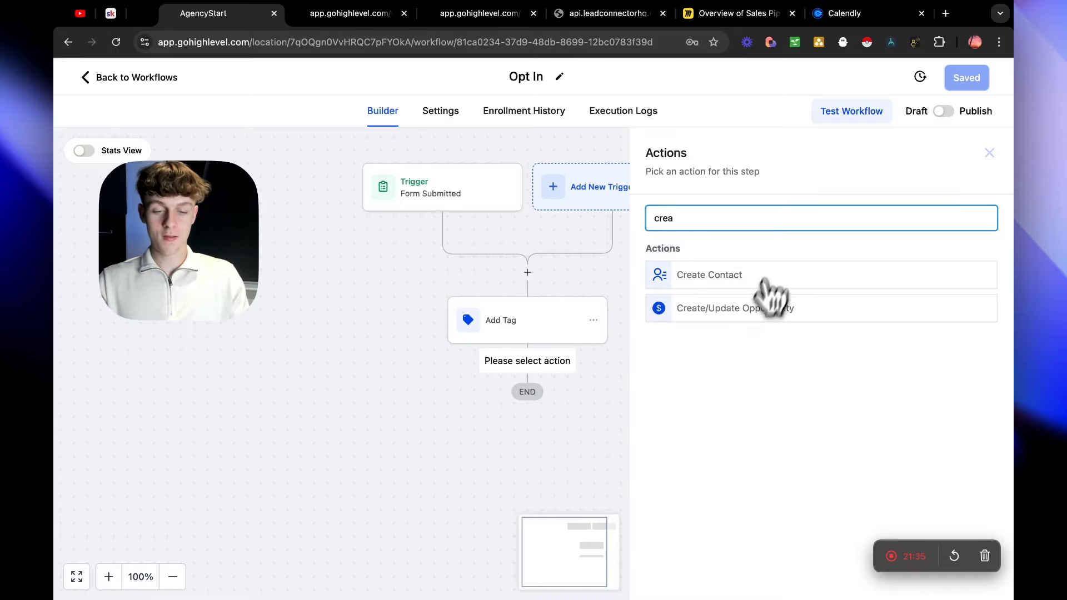
left_click(728, 309)
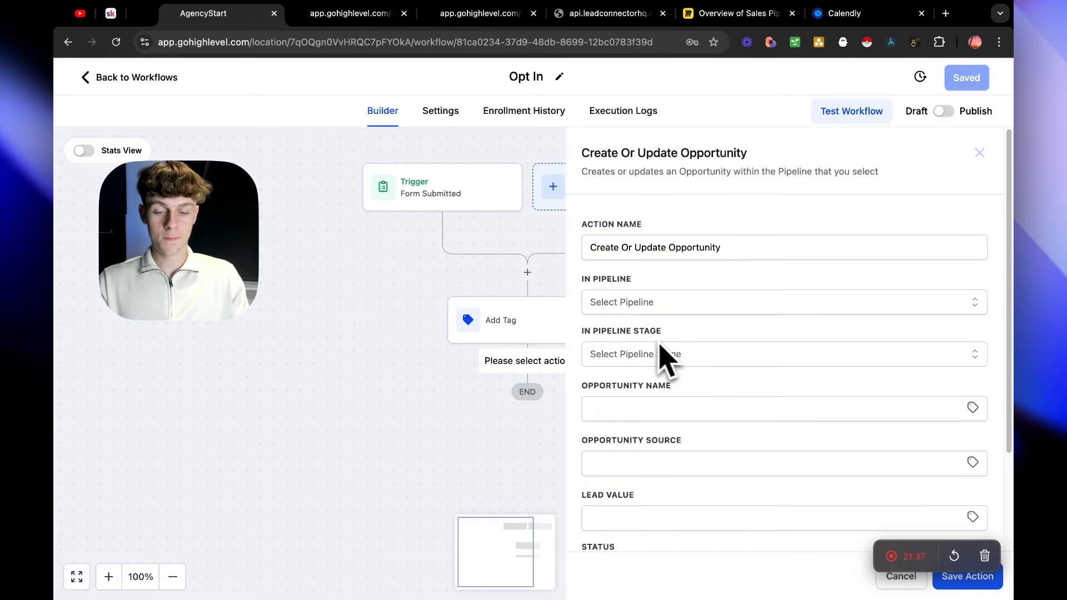
Set the action's pipeline to Outbound Pipeline and its pipeline stage to Opt in.
left_click(645, 307)
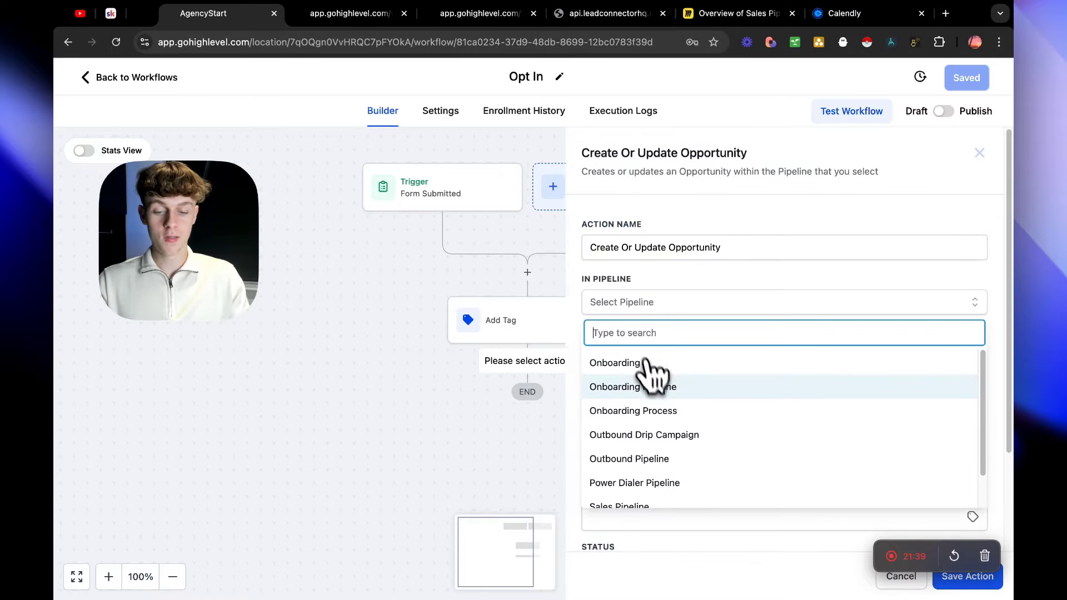
left_click(639, 459)
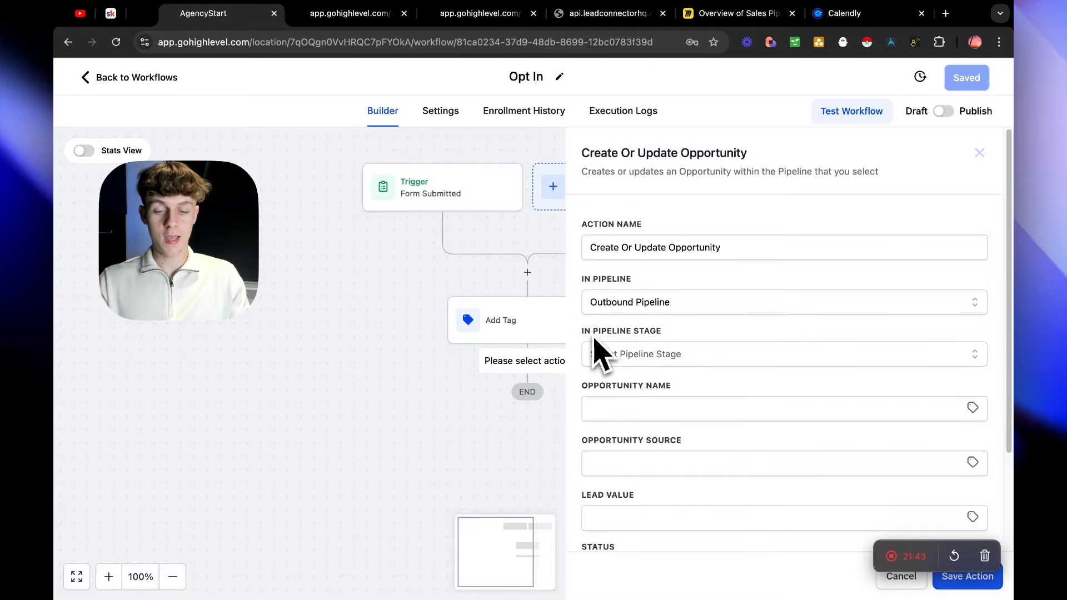
left_click(672, 350)
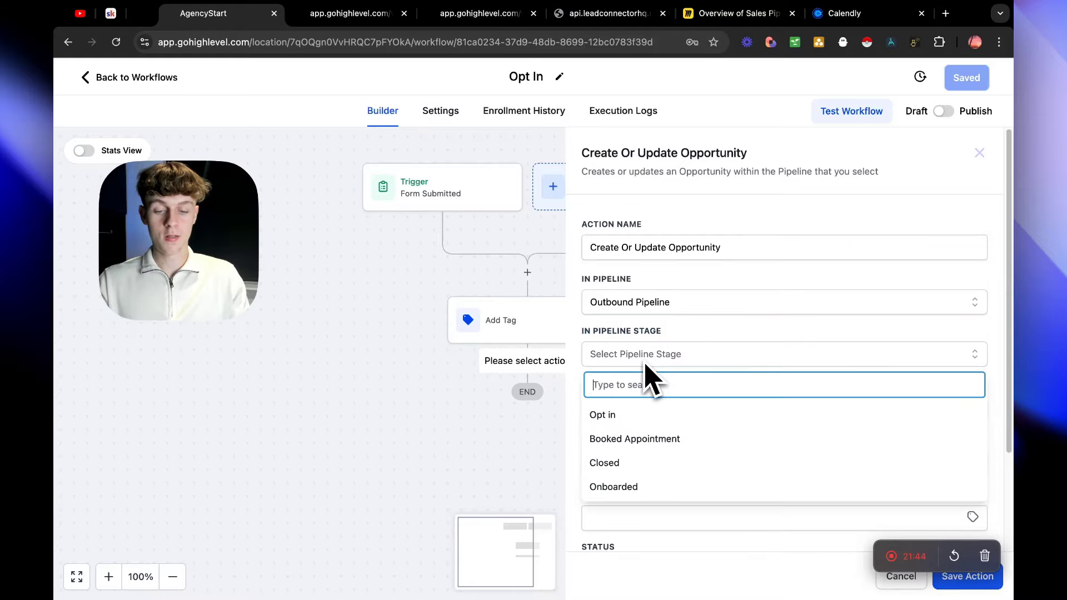
left_click(616, 415)
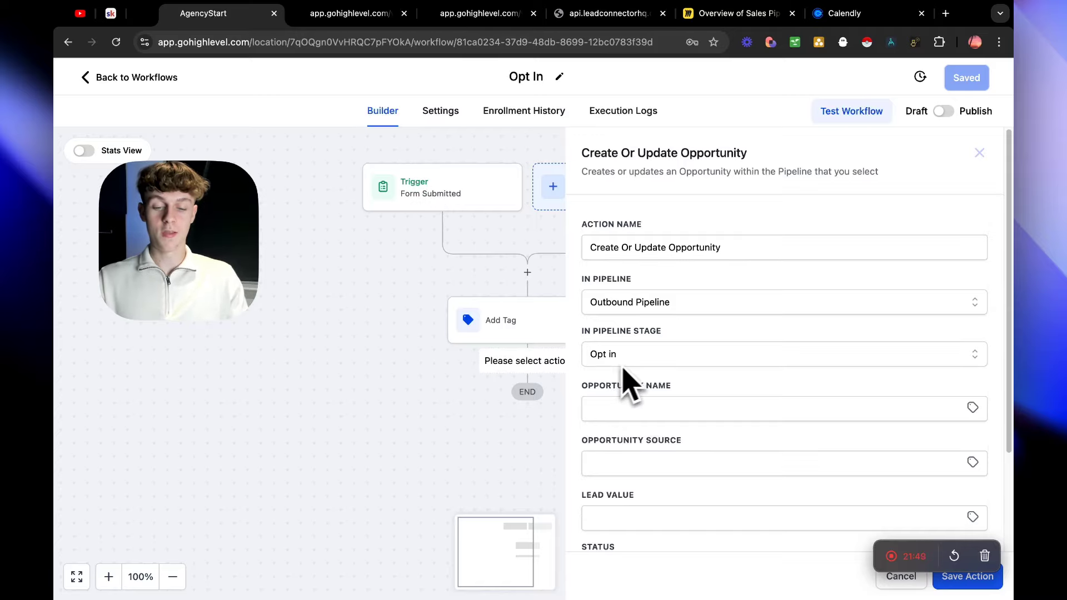
left_click(657, 360)
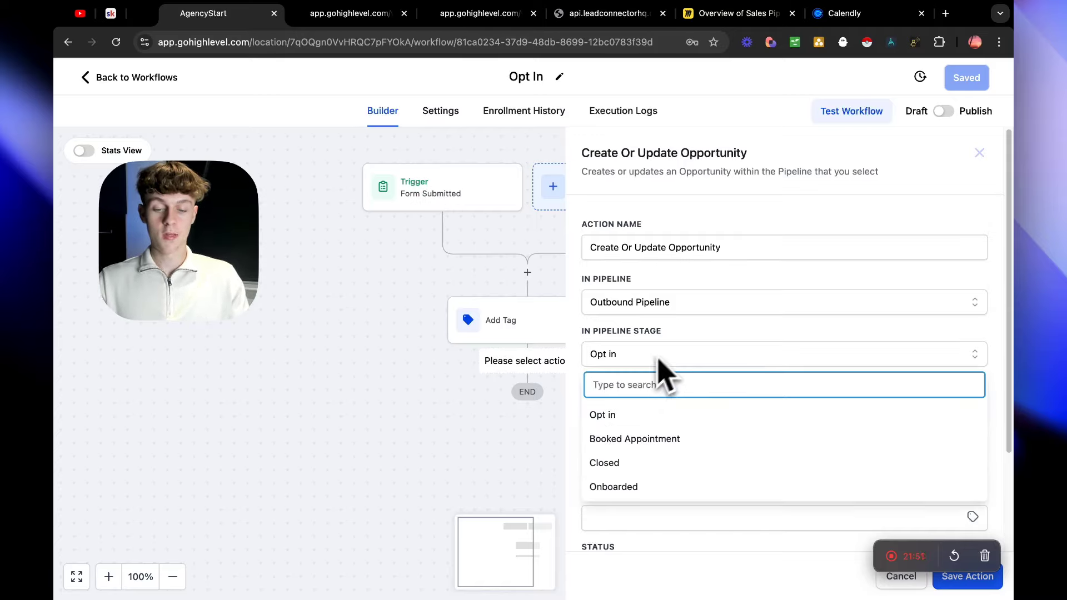
left_click(668, 355)
Enter Cold Emails as the opportunity name, correcting the misspelled first word.
left_click(629, 406)
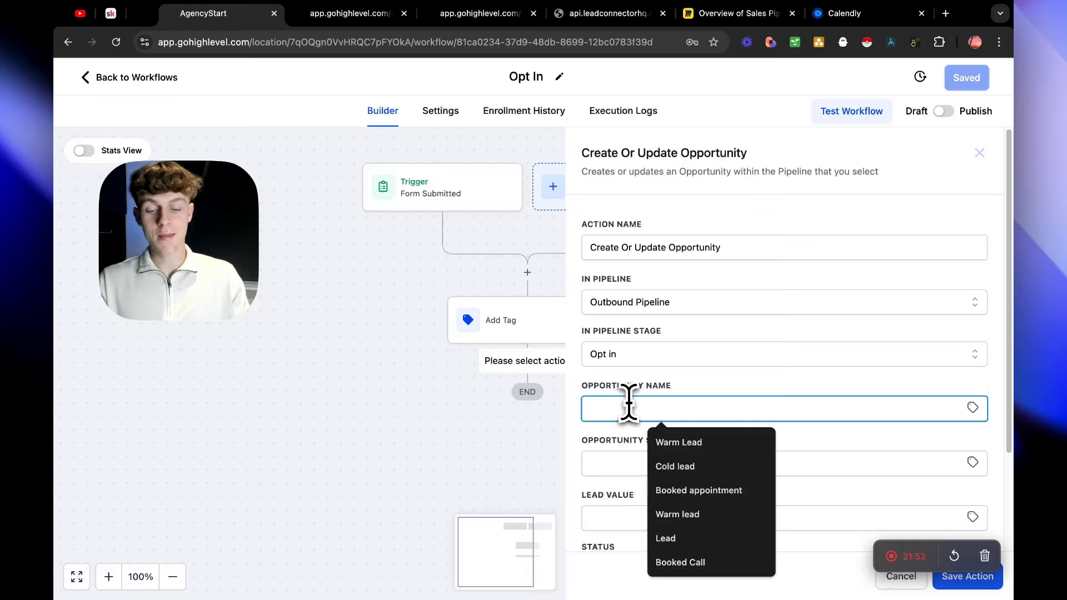
type("Out")
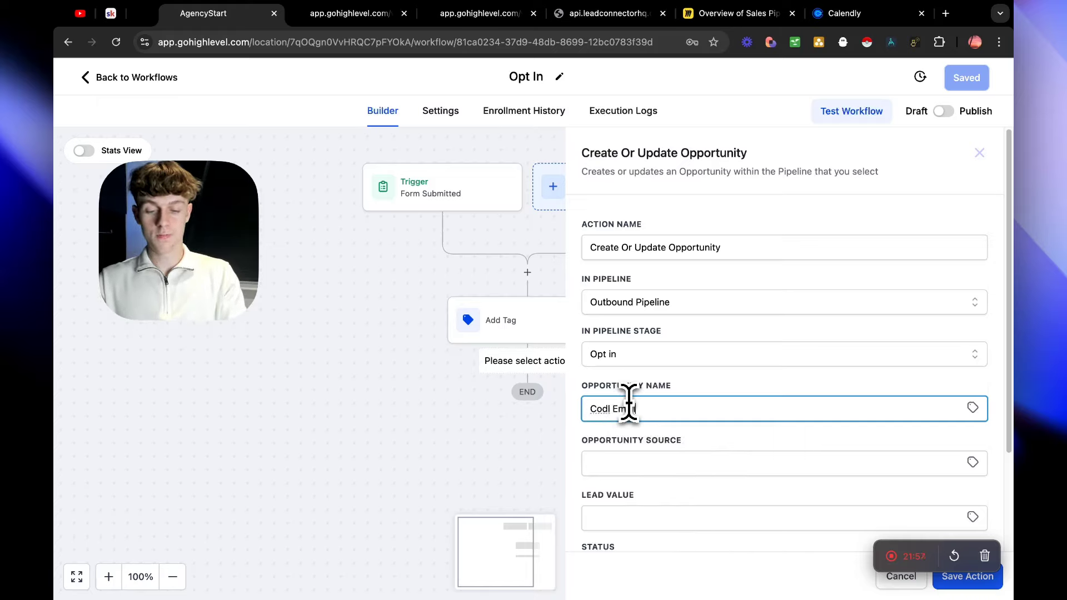
right_click(608, 411)
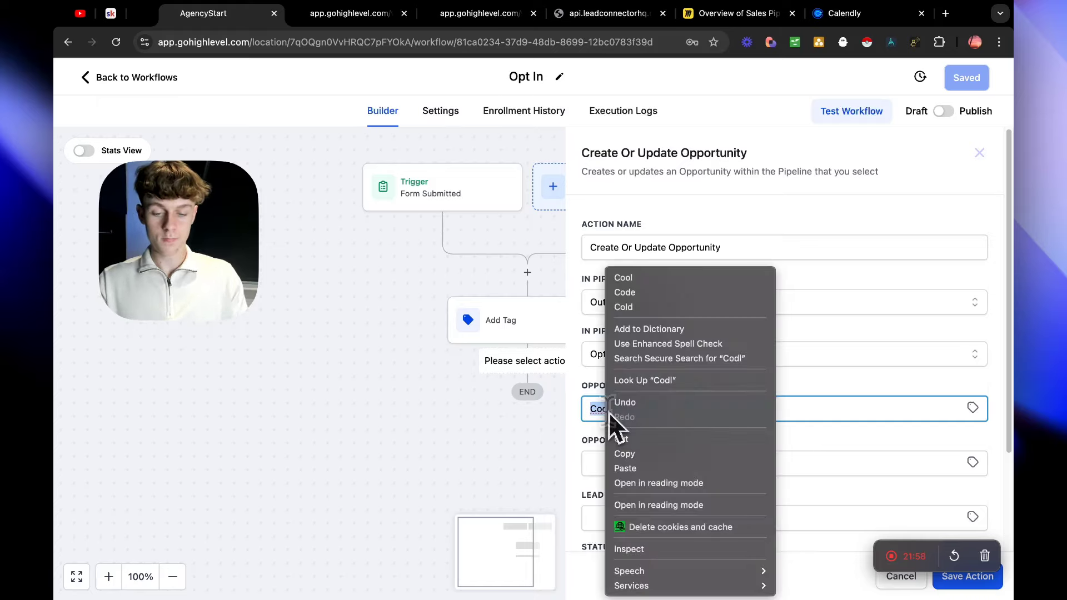
left_click(656, 305)
left_click(660, 464)
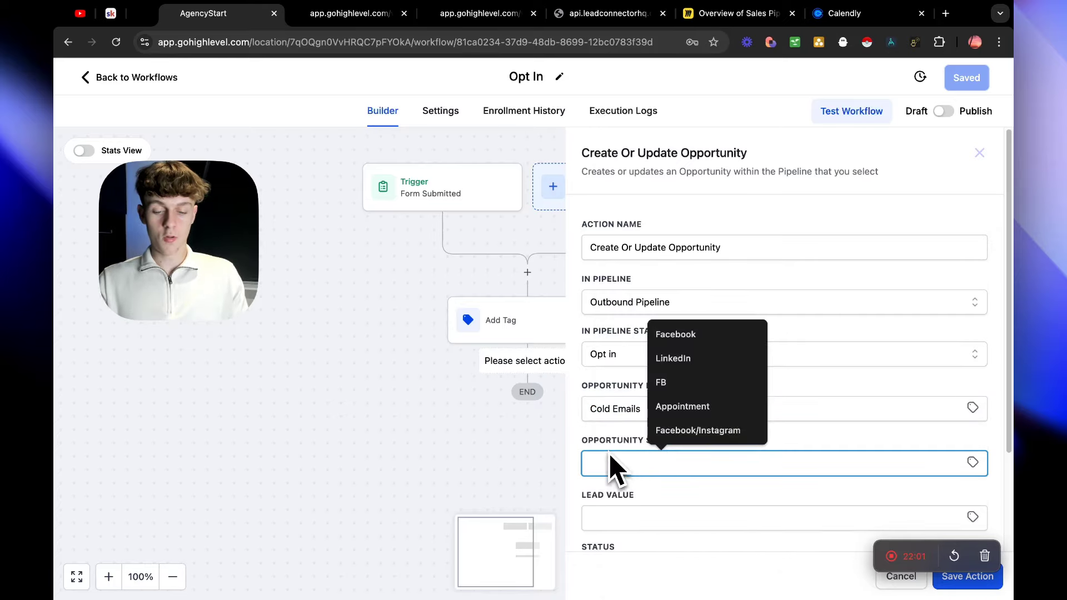
left_click(603, 444)
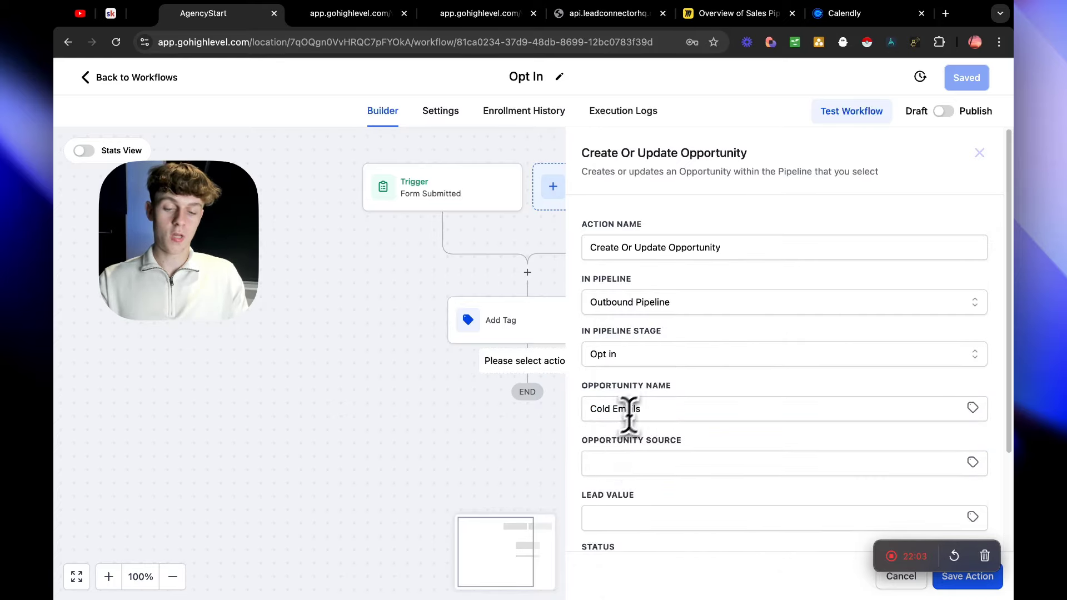
Replace the opportunity name with E.g and set the opportunity source to Emails.
left_click_drag(642, 409, 576, 408)
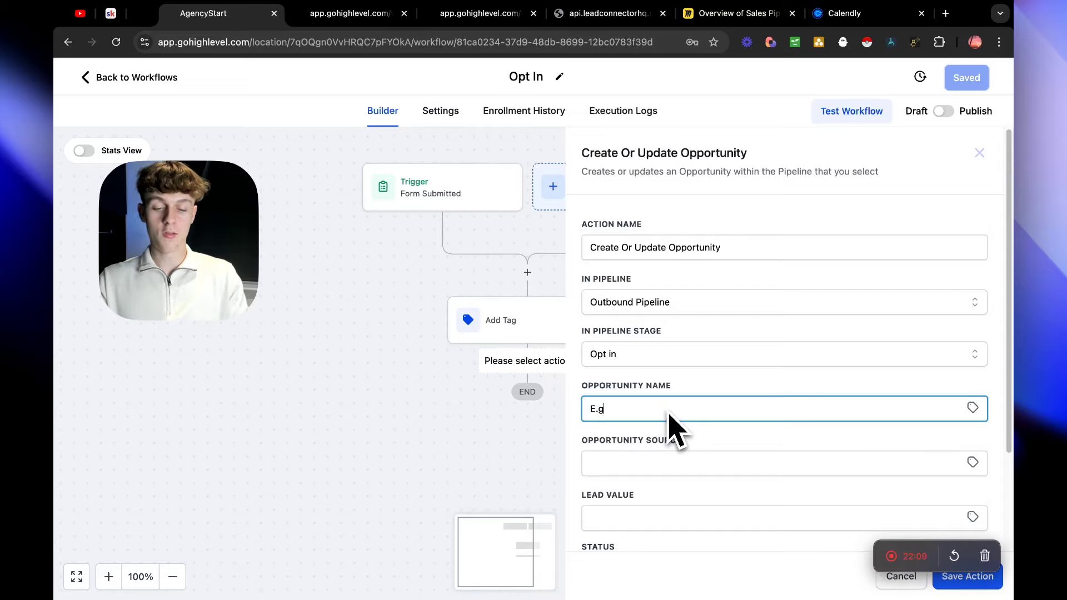
left_click(670, 463)
left_click(671, 360)
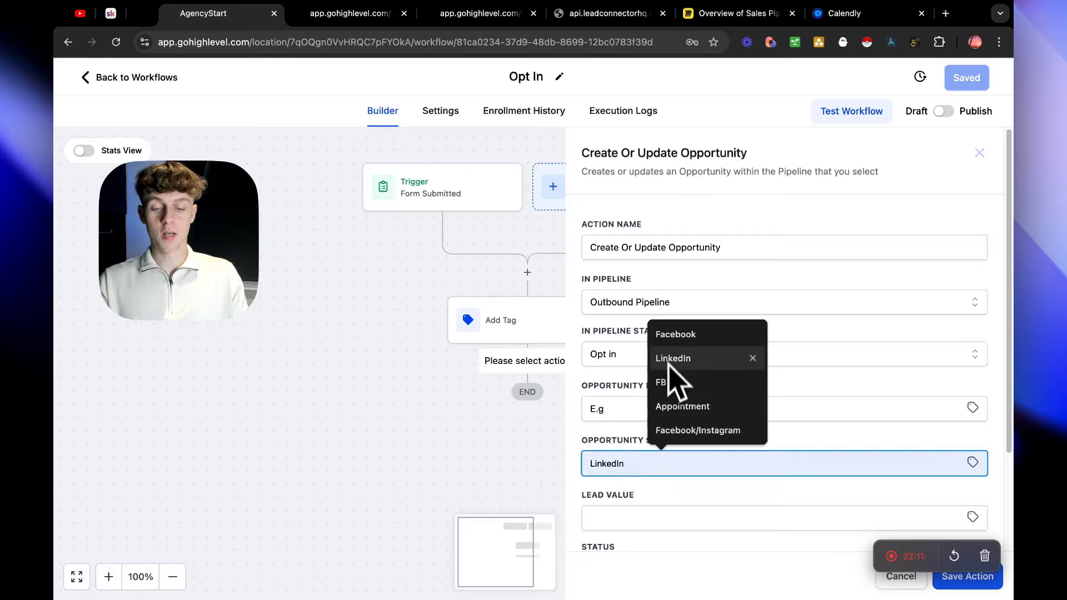
left_click(674, 362)
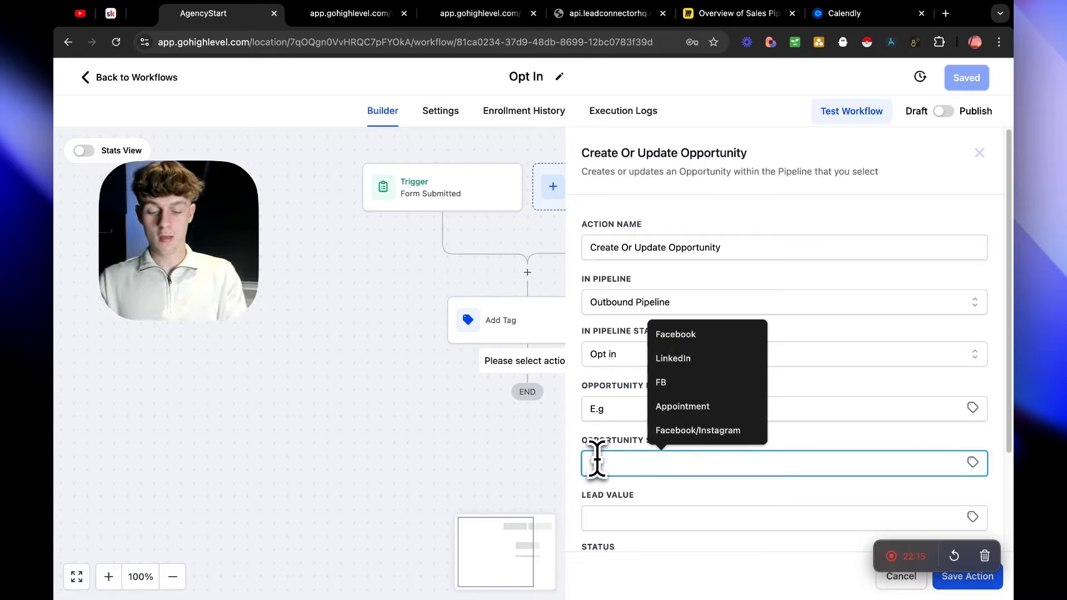
type("Emails")
scroll(617, 473, "down", 3)
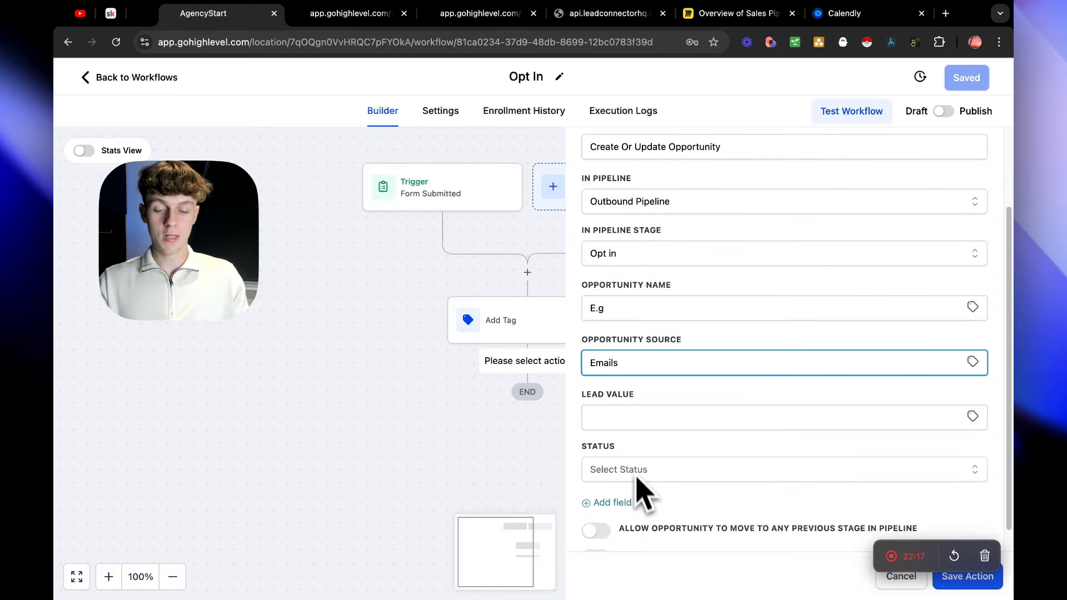
Enter $100 as the lead value and set the opportunity status to open.
left_click(620, 418)
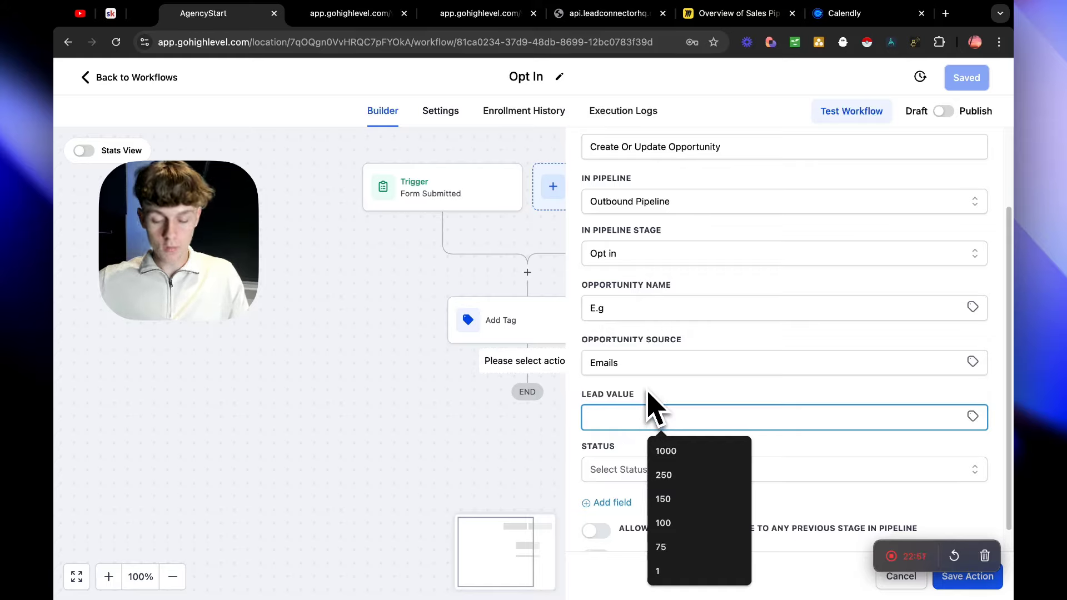
type("100")
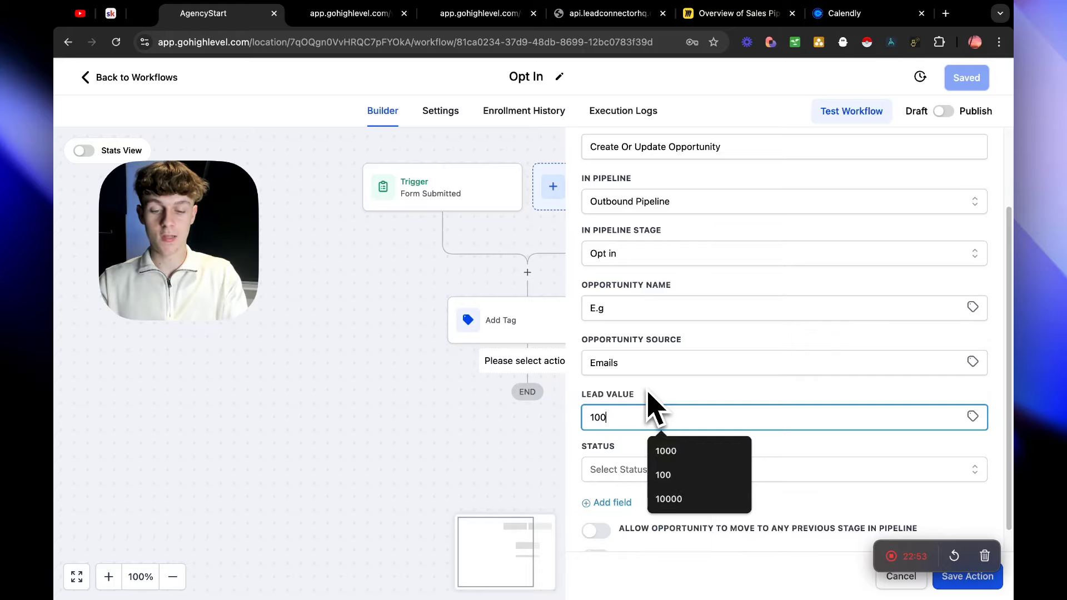
key("BackSpace")
key("BackSpace")
key("BackSpace")
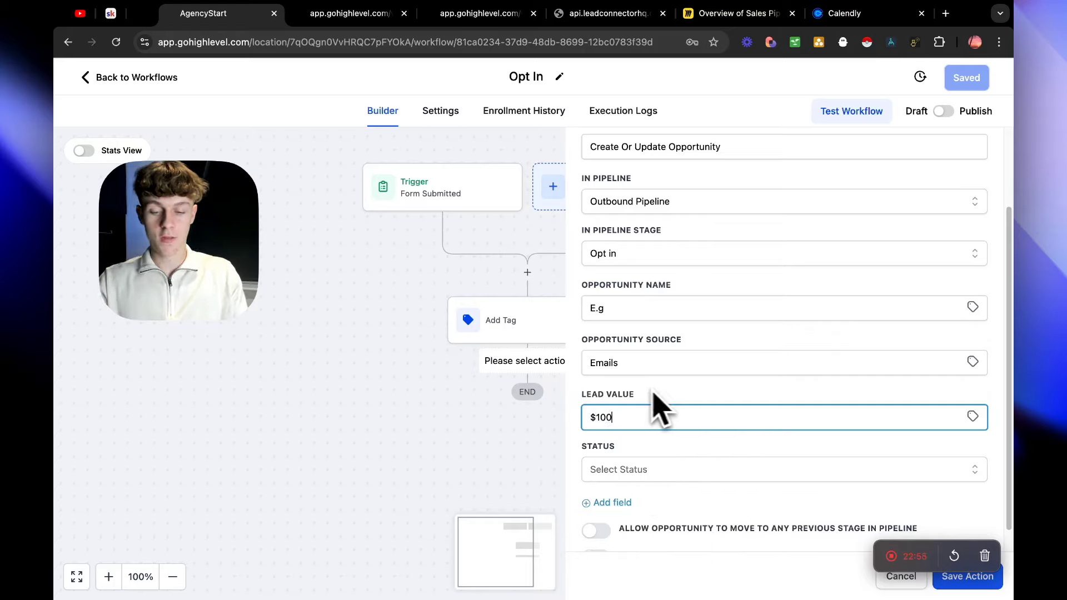
left_click(637, 470)
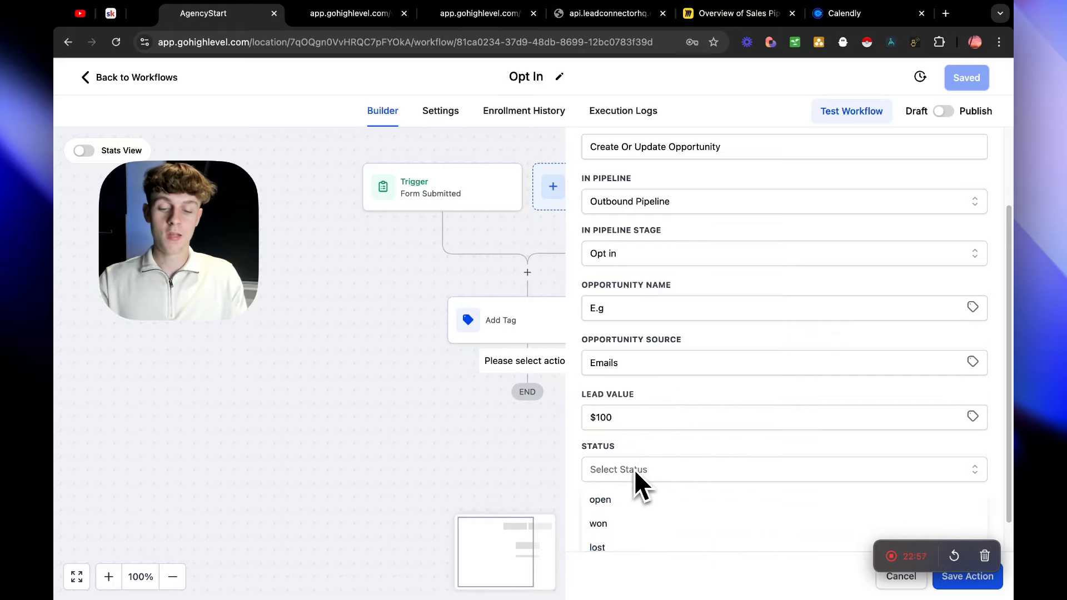
left_click(612, 500)
scroll(623, 462, "down", 1)
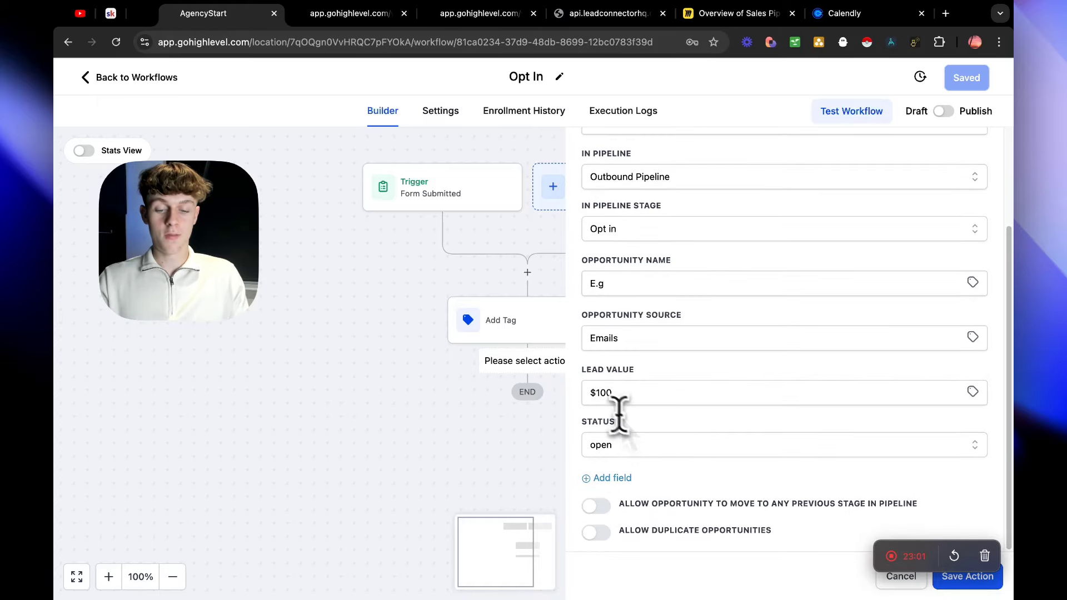
left_click_drag(591, 393, 625, 393)
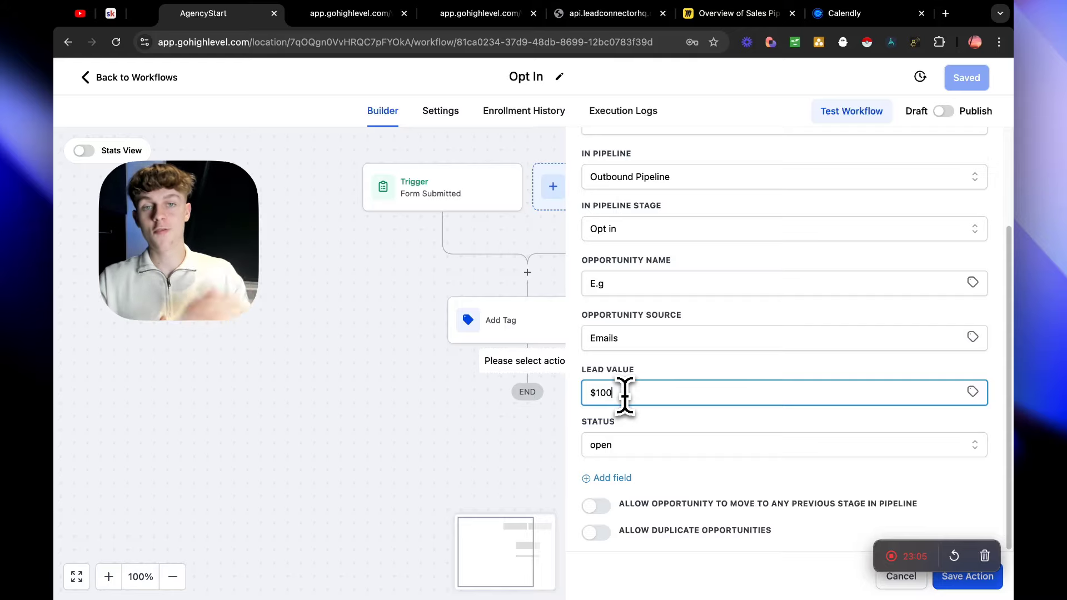
left_click_drag(625, 393, 587, 394)
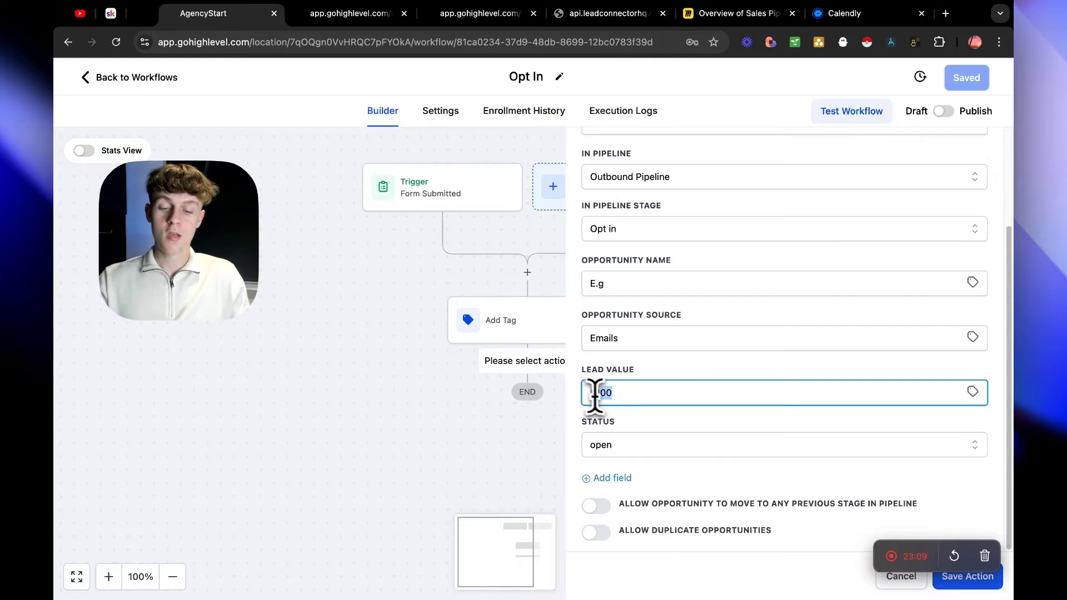
left_click(620, 397)
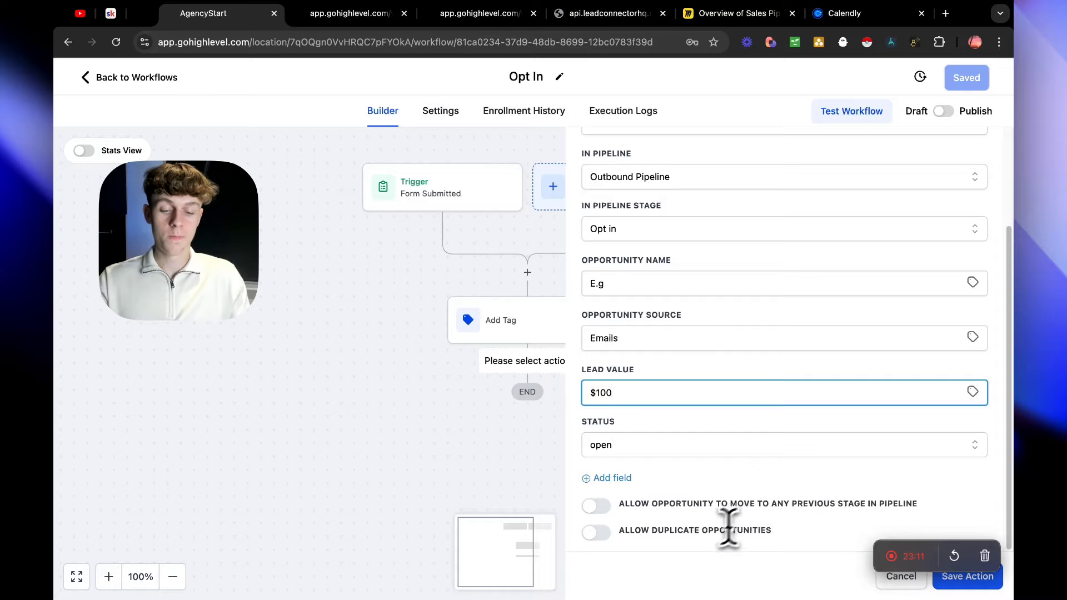
Correct the lead value to 100 and save both the opportunity action and the workflow.
left_click(957, 588)
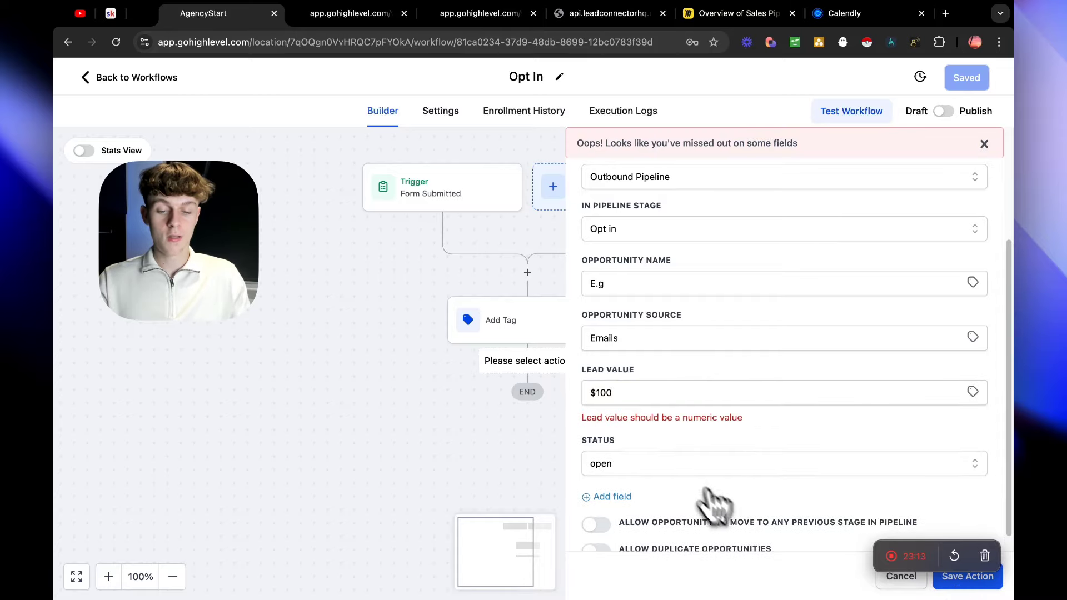
left_click(595, 394)
key("BackSpace")
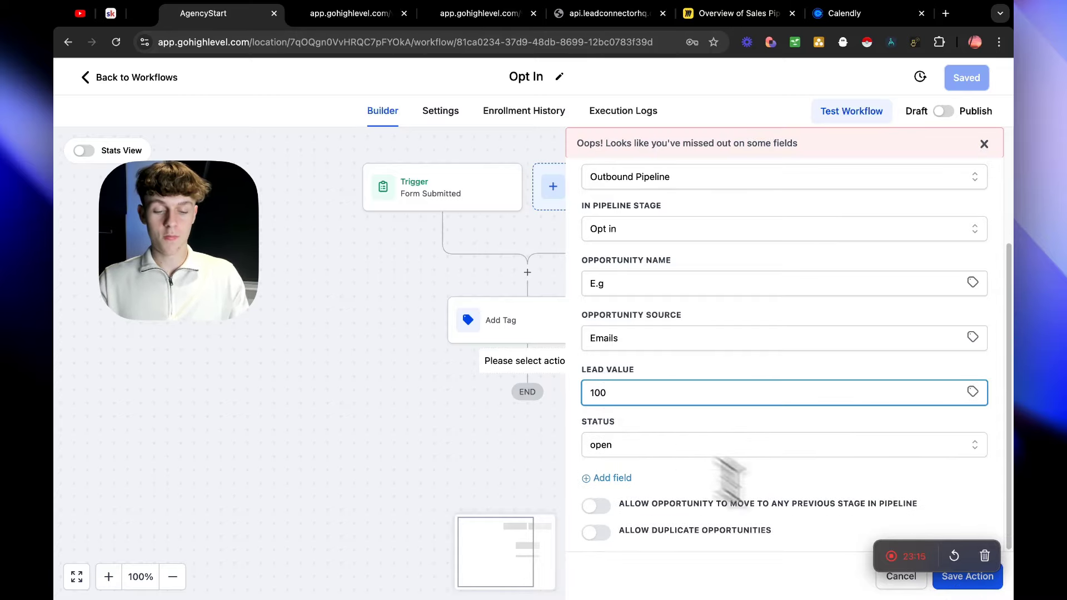
left_click(965, 581)
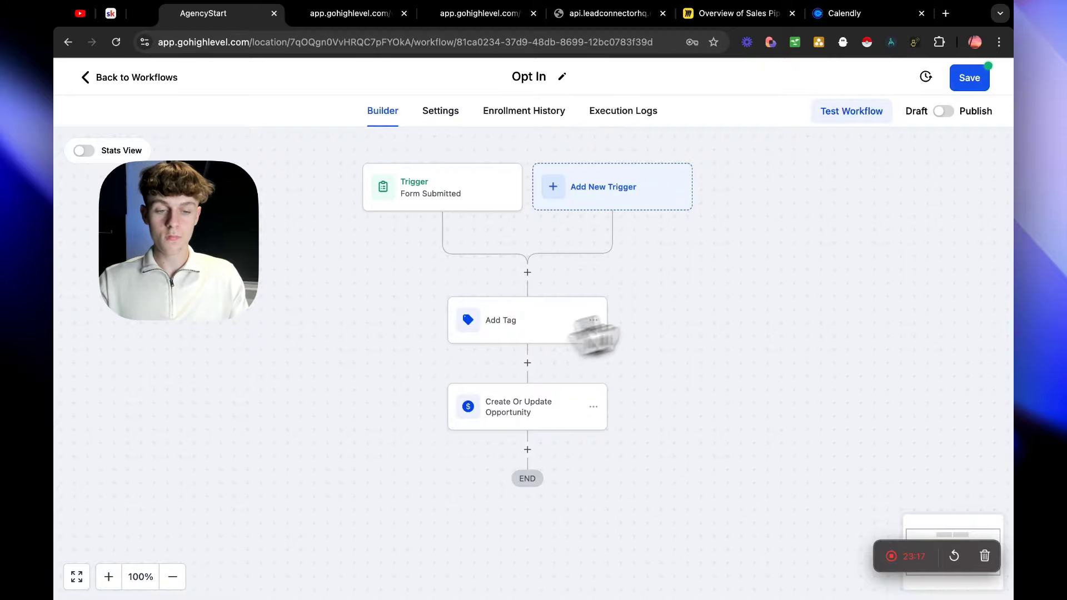
left_click(969, 78)
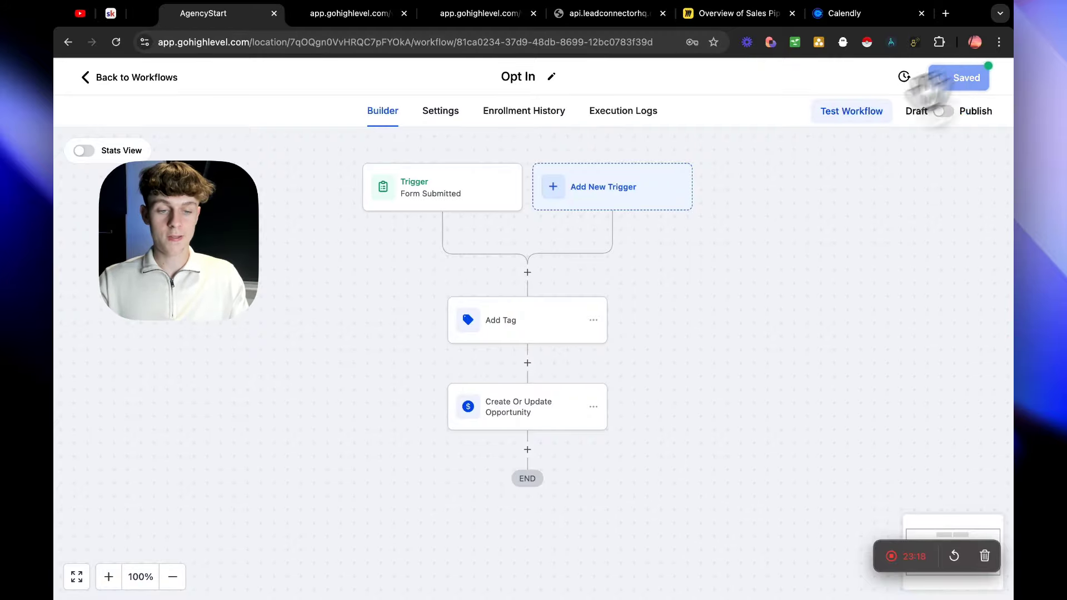
right_click(709, 242)
left_click(745, 257)
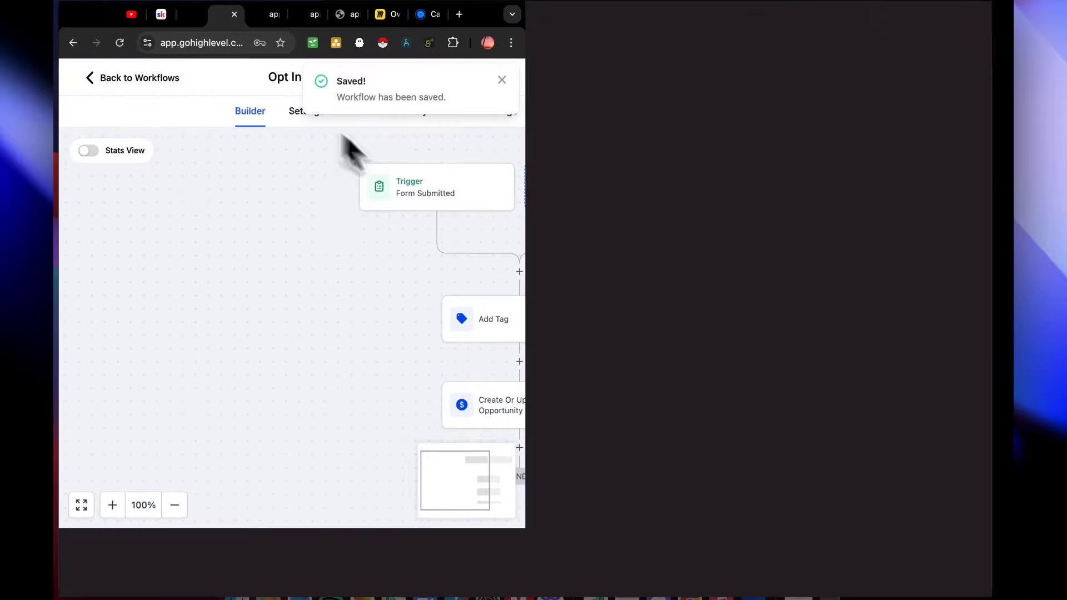
key("ctrl+super+f")
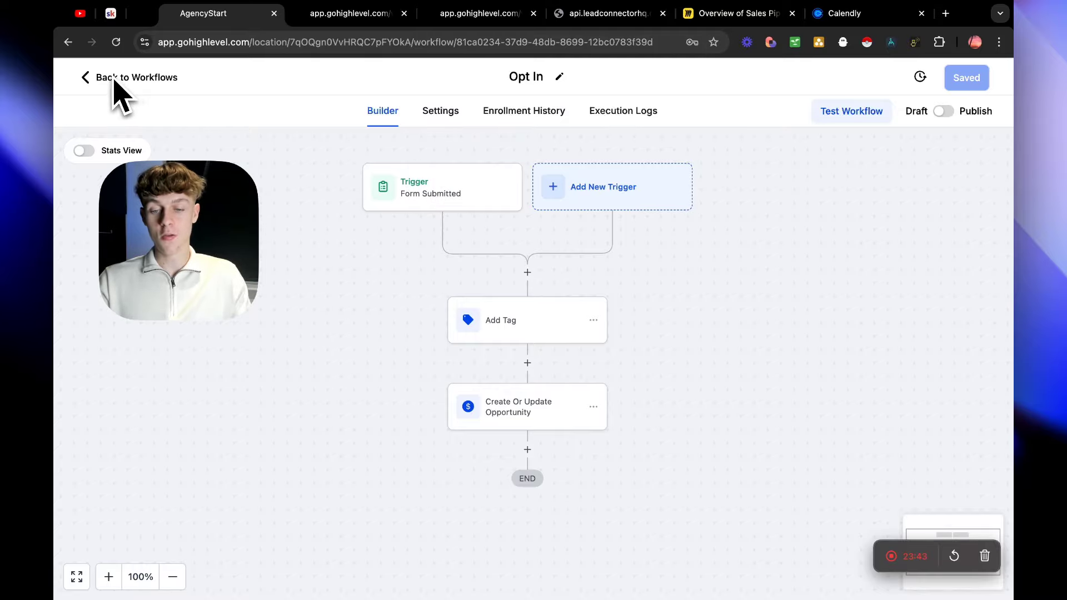
left_click(527, 449)
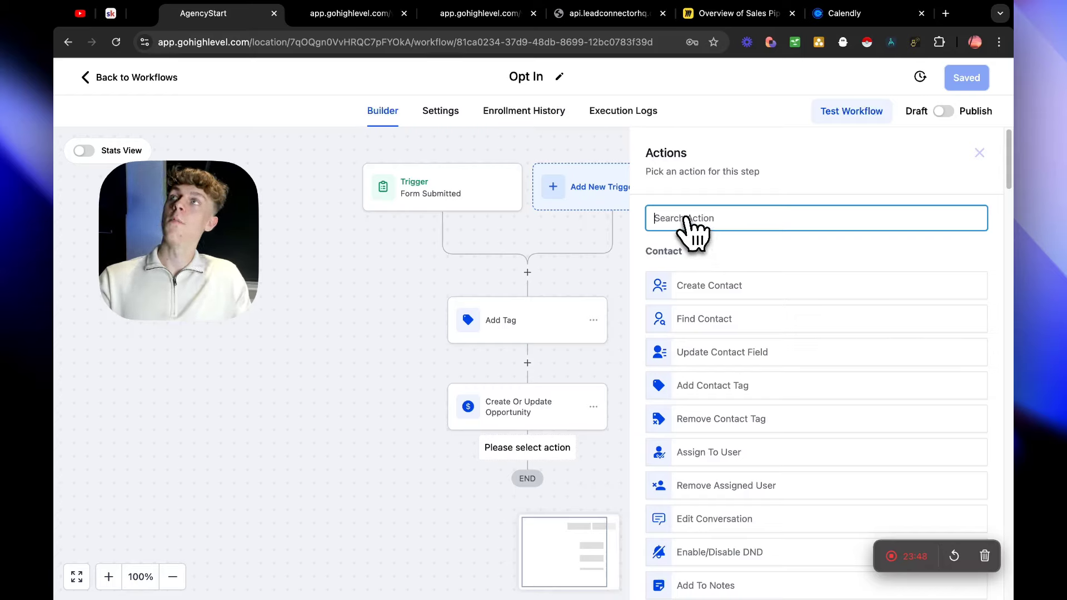
type("email")
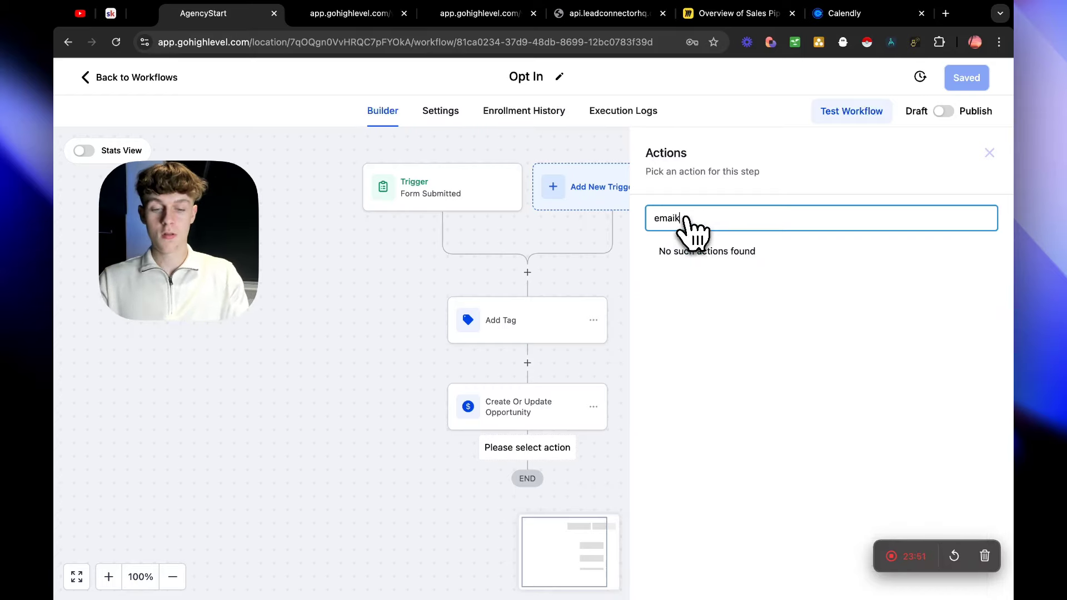
key("BackSpace")
left_click(710, 278)
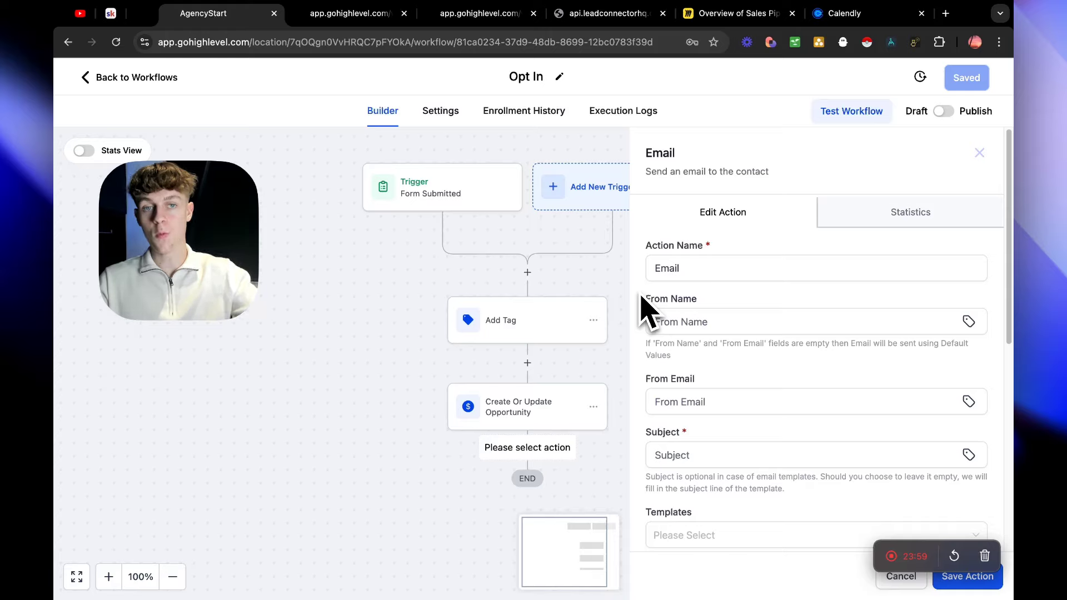
left_click(684, 323)
left_click(736, 350)
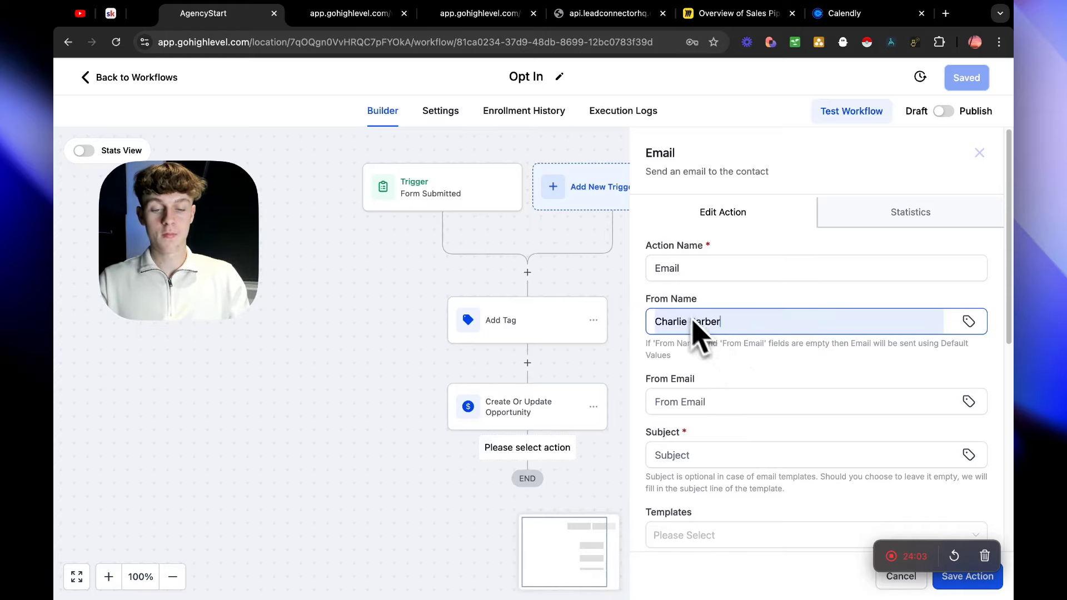
left_click(699, 398)
left_click(756, 436)
scroll(760, 434, "down", 2)
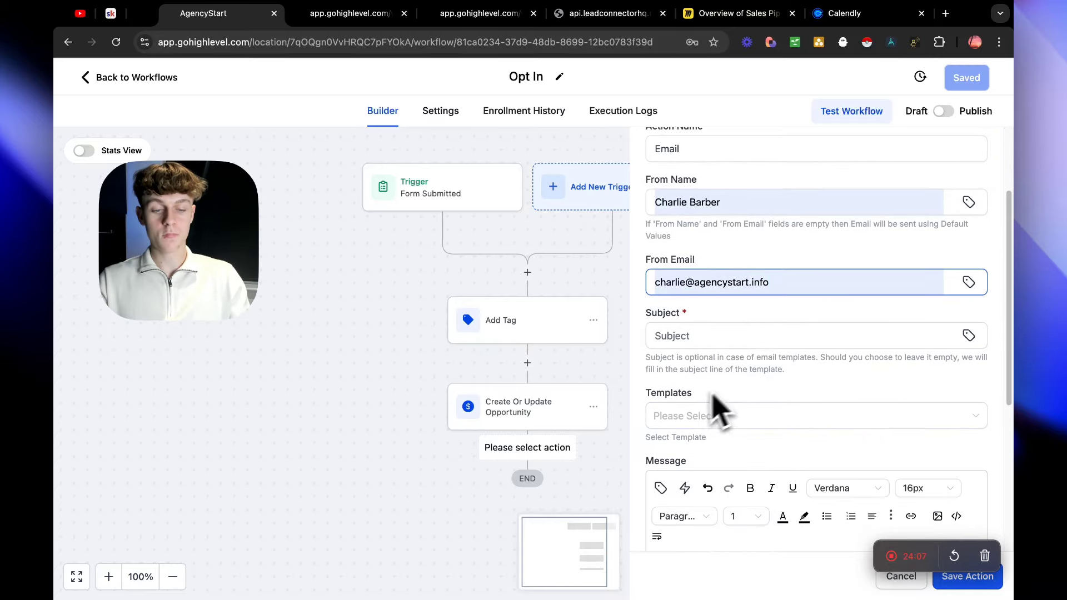
left_click(896, 581)
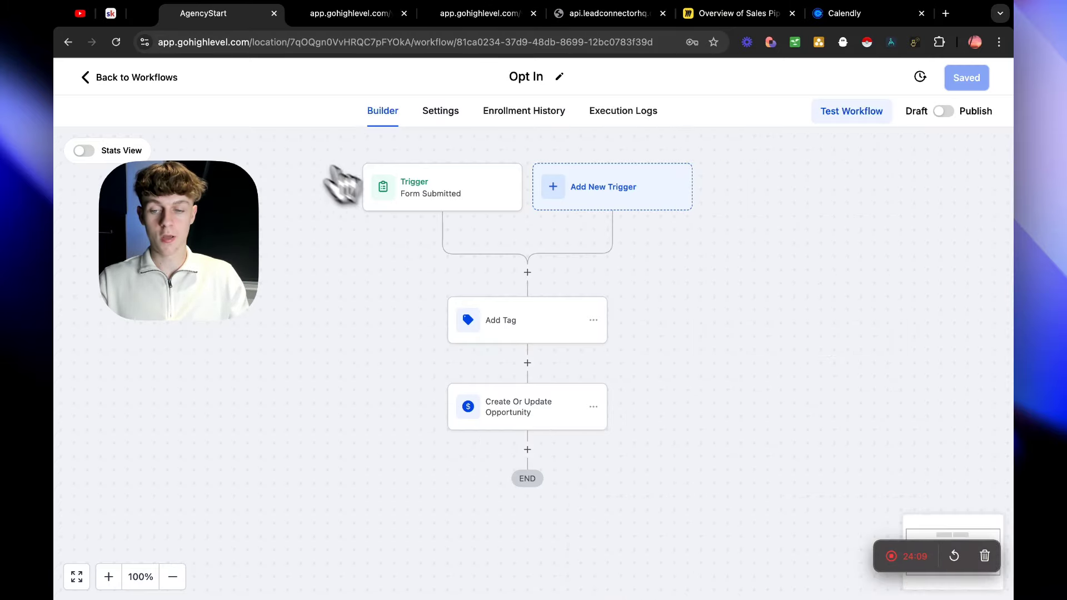
Open the Email Services settings and examine the SMTP providers offered for adding an own email service.
left_click(184, 94)
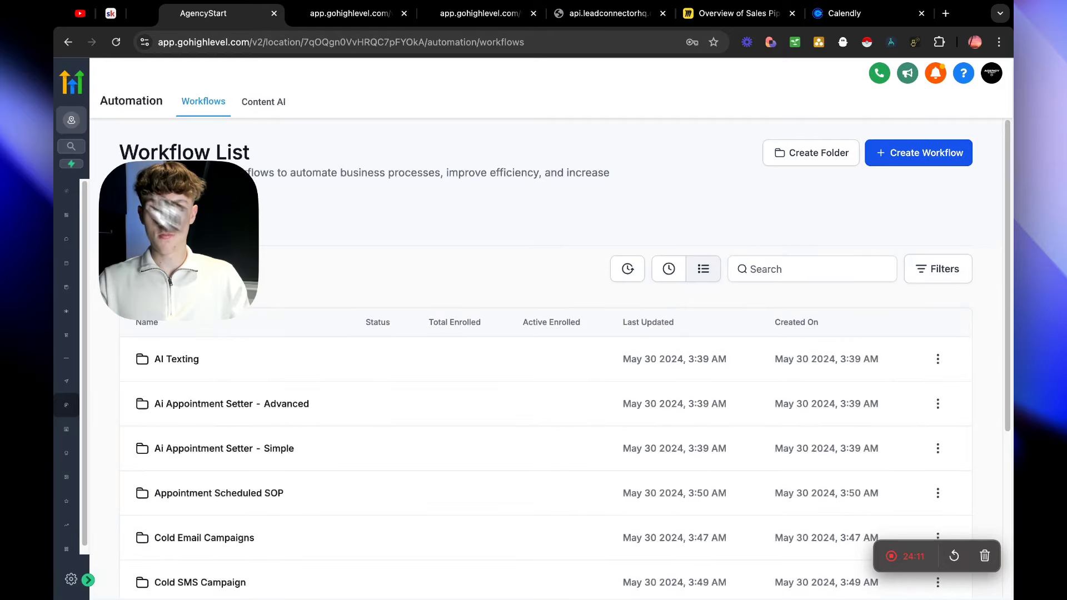
left_click(88, 580)
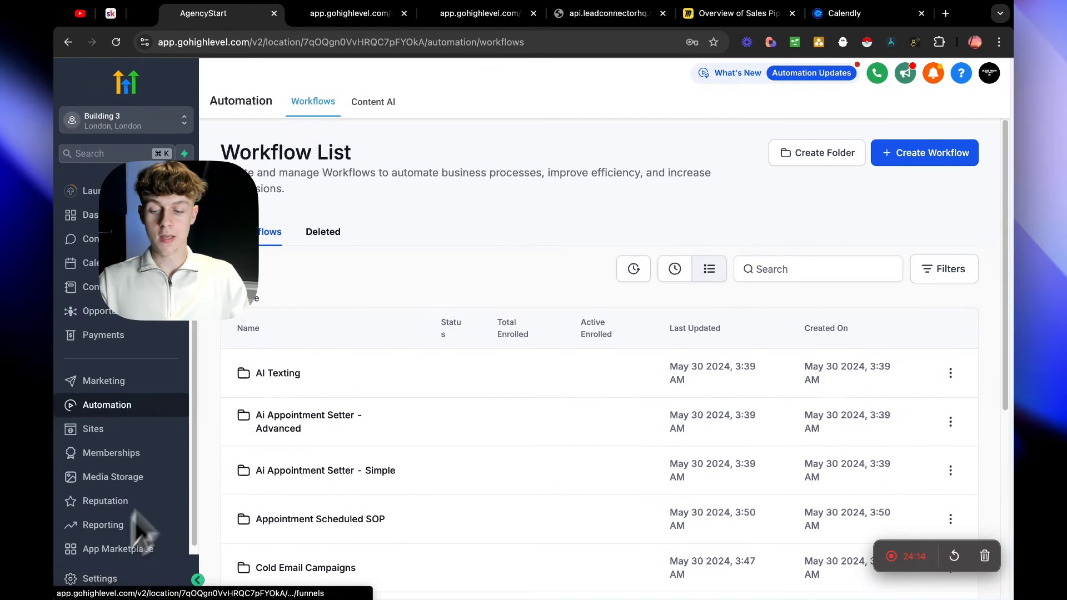
left_click(148, 579)
left_click(113, 441)
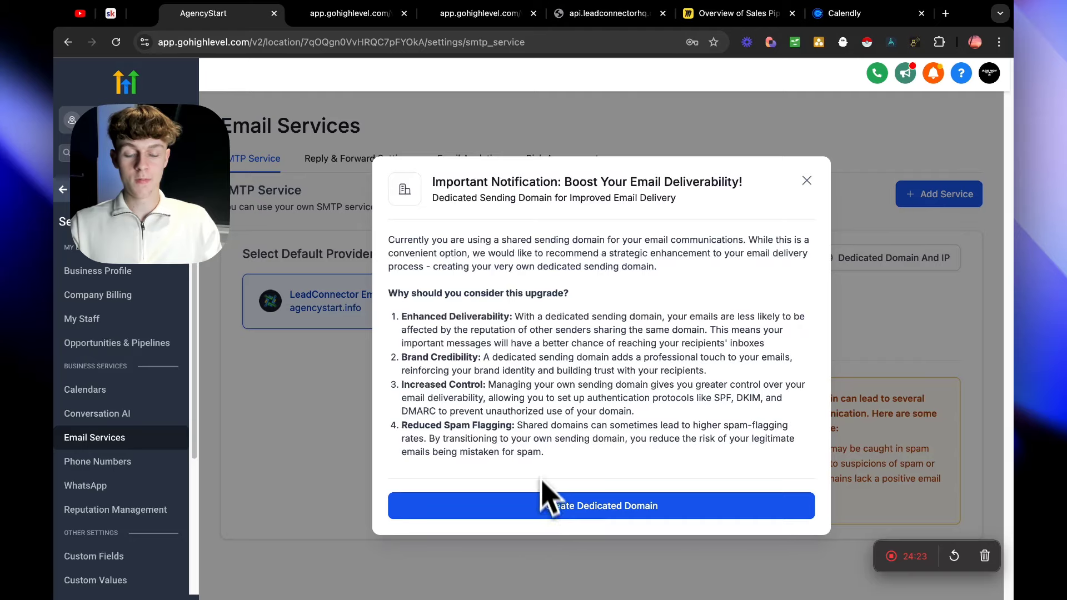
left_click(807, 180)
left_click(949, 192)
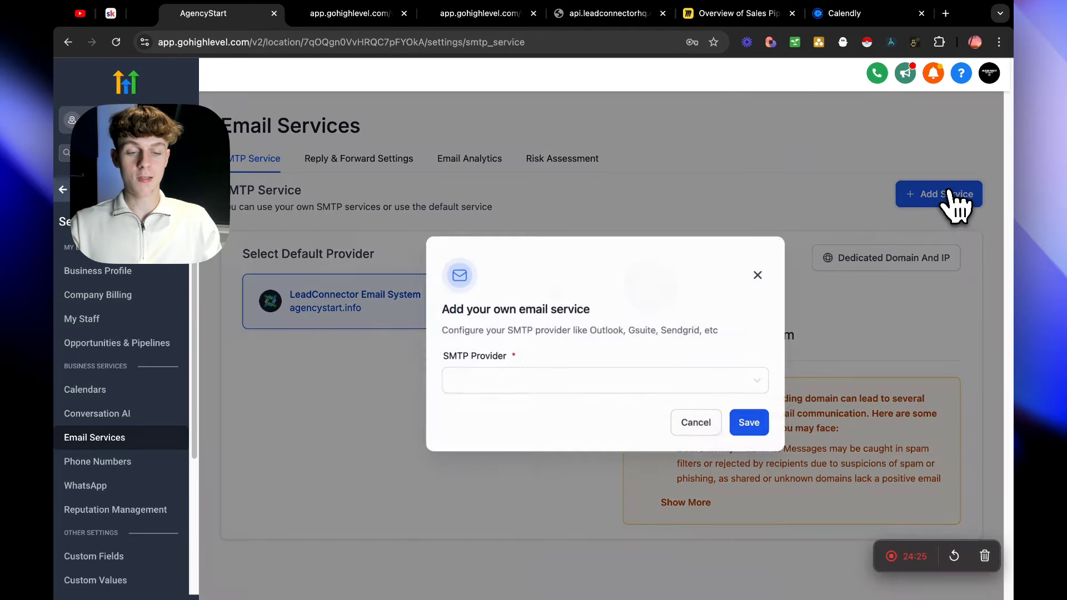
left_click(547, 381)
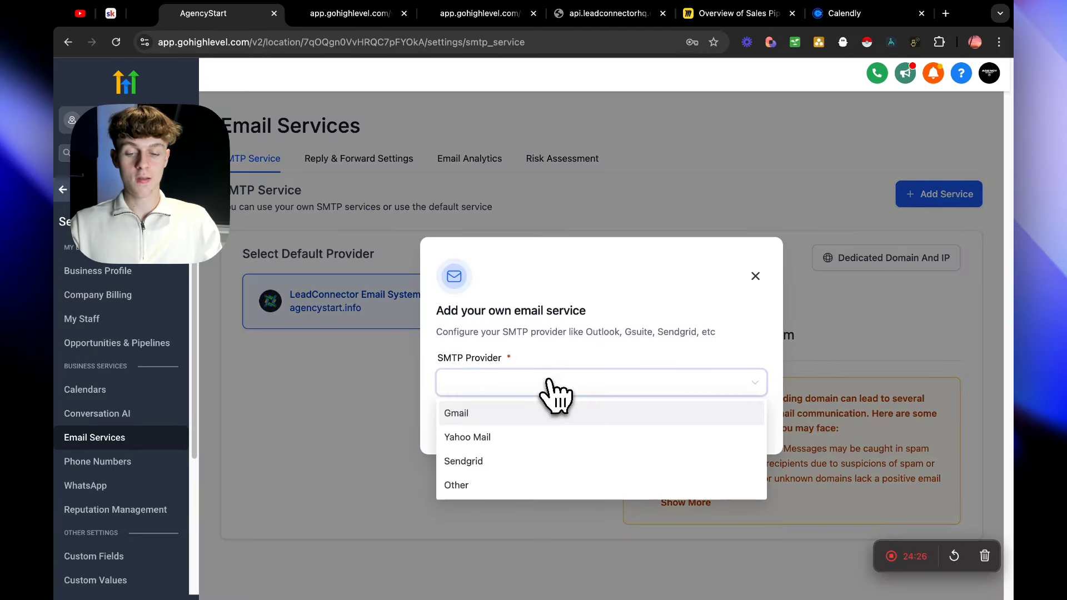
left_click(573, 334)
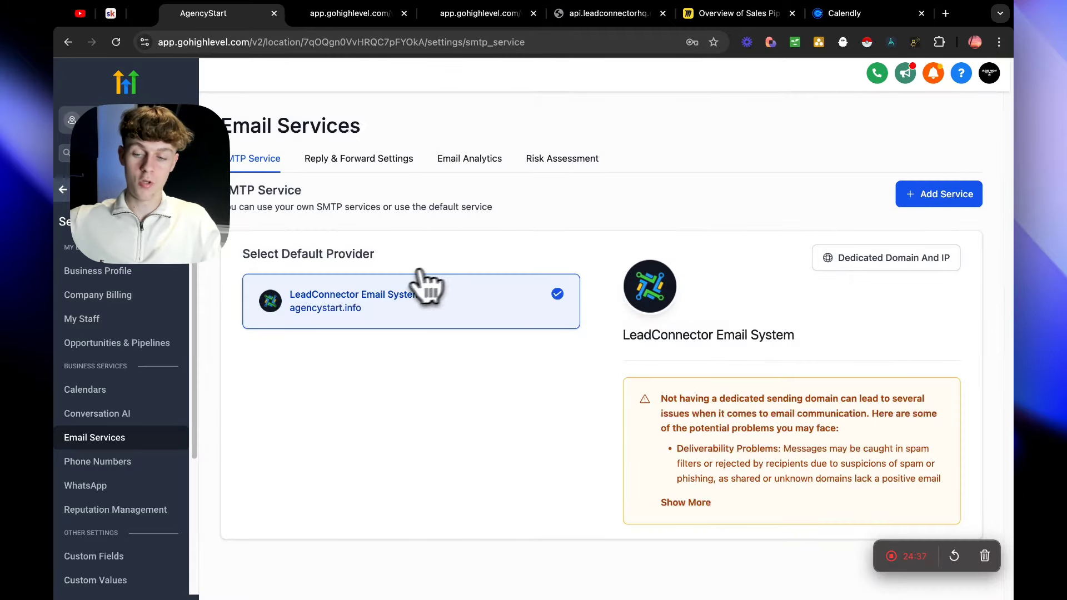
Return from the settings to the workflow list and reopen the Opt In workflow.
left_click_drag(138, 181, 184, 265)
left_click(81, 197)
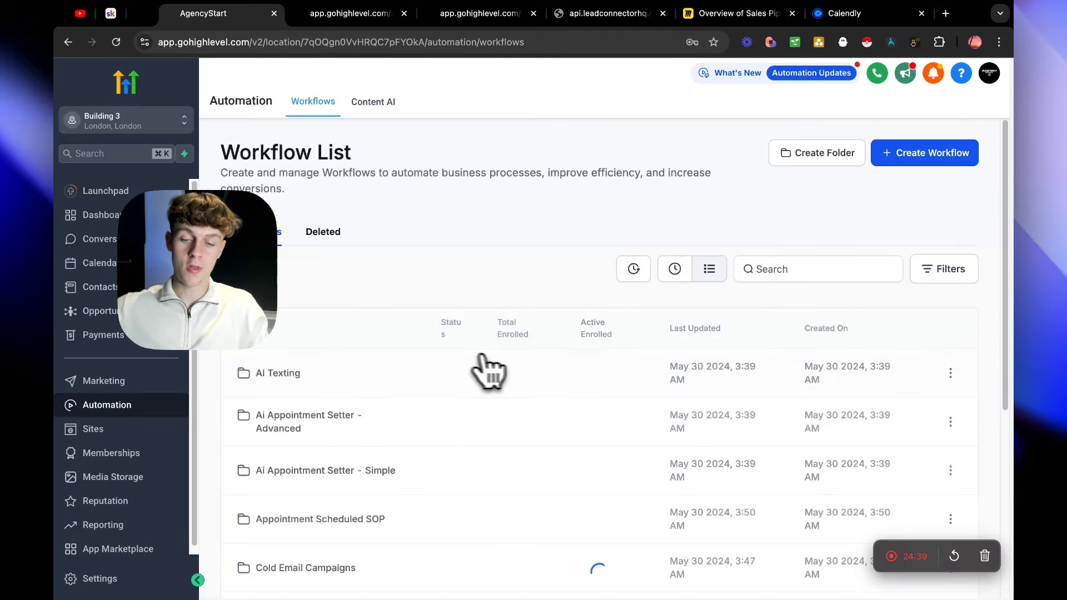
scroll(500, 356, "down", 5)
left_click(832, 553)
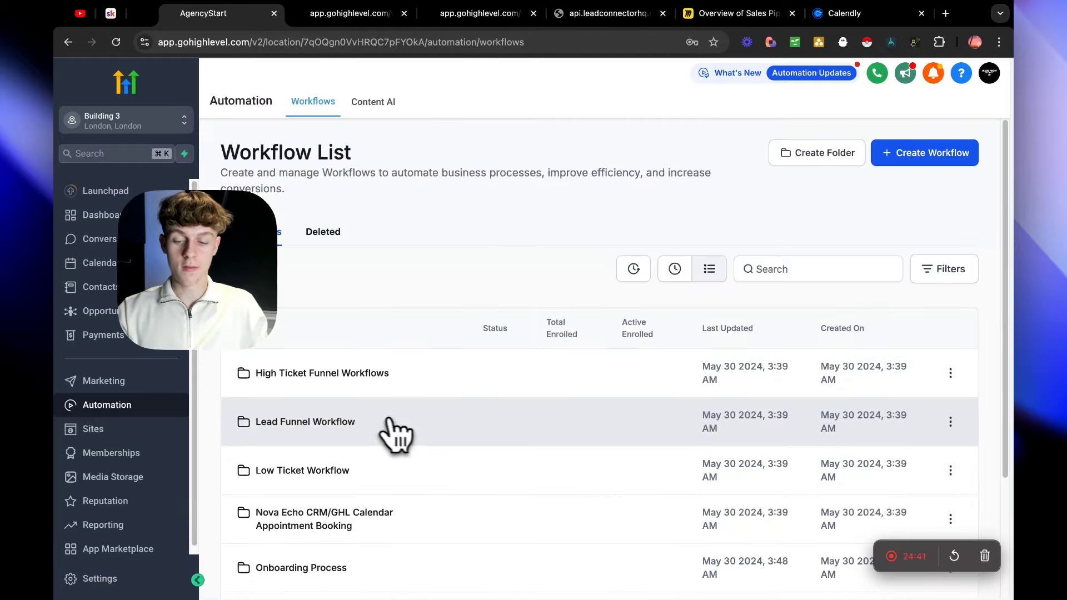
scroll(385, 452, "down", 5)
left_click(303, 506)
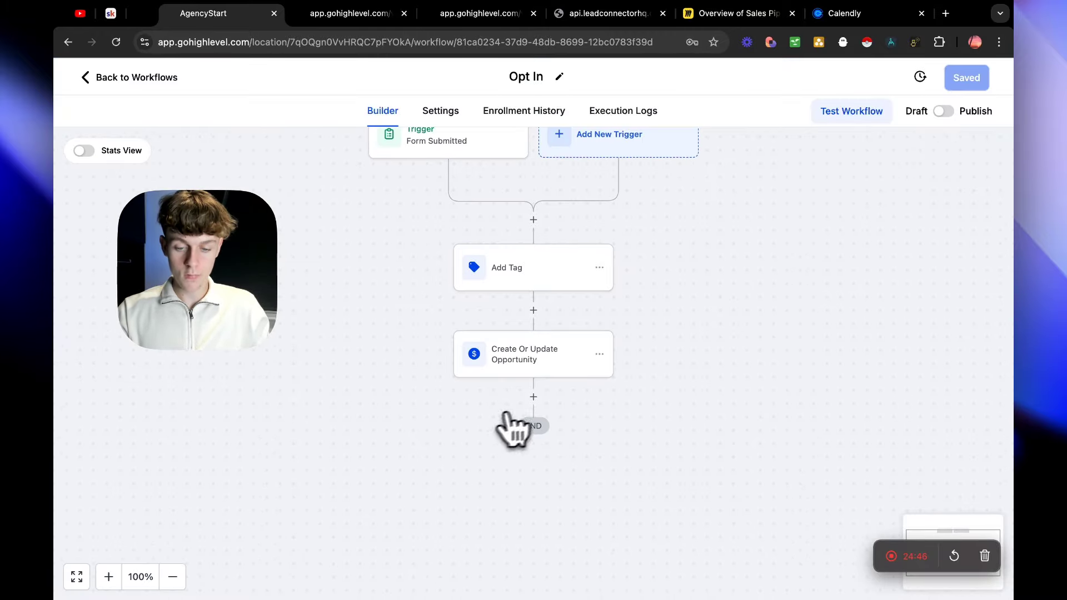
Add a send-email action after the Create Or Update Opportunity action.
left_click(534, 401)
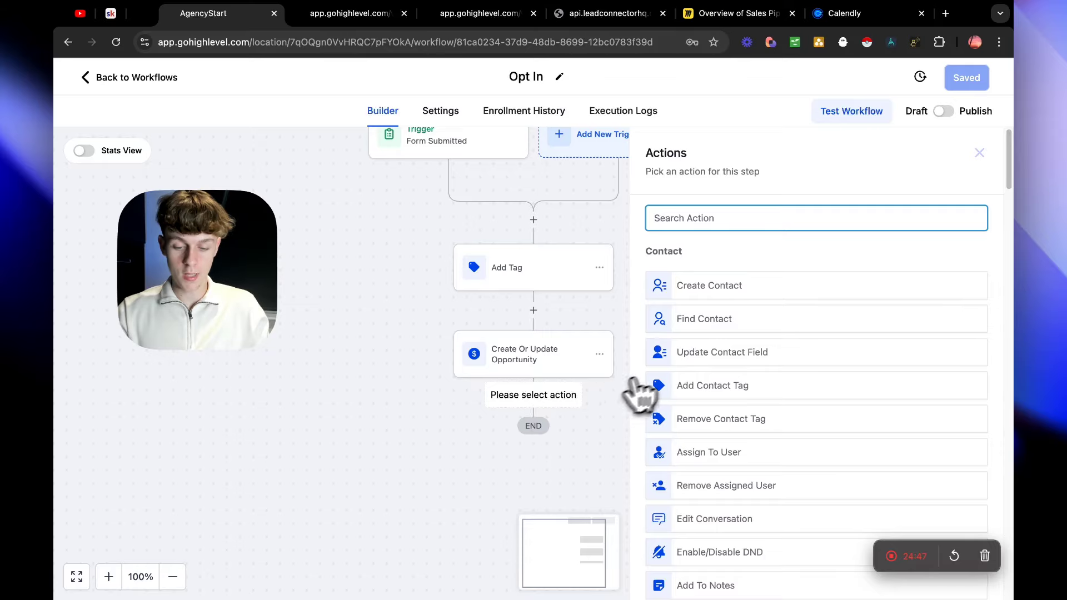
type("send")
left_click(733, 277)
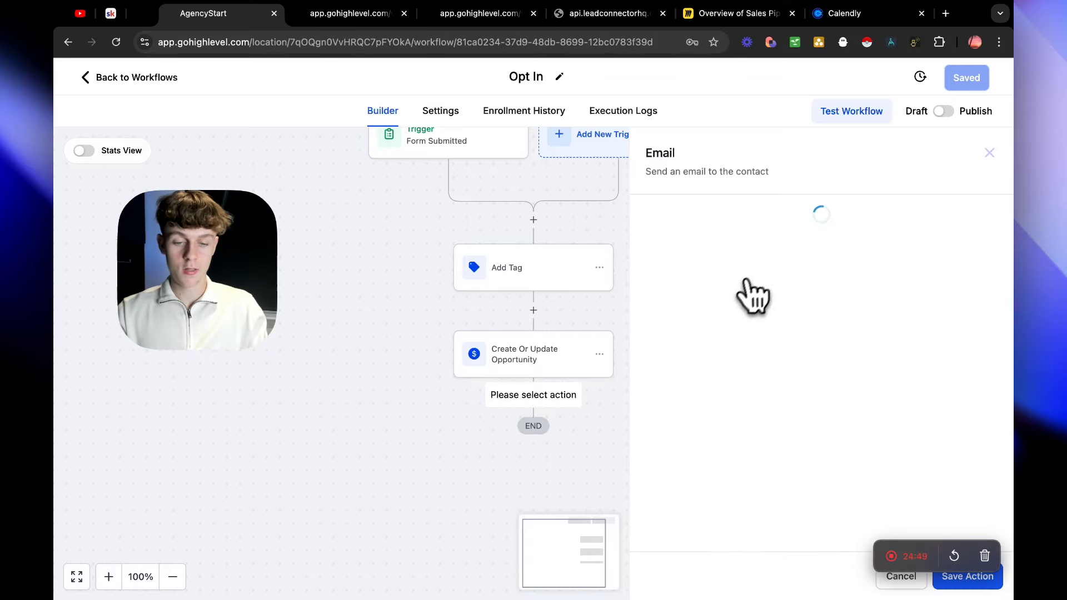
Fill in the sender's name and email address and set the subject to Private Access To Free Course.
left_click(691, 322)
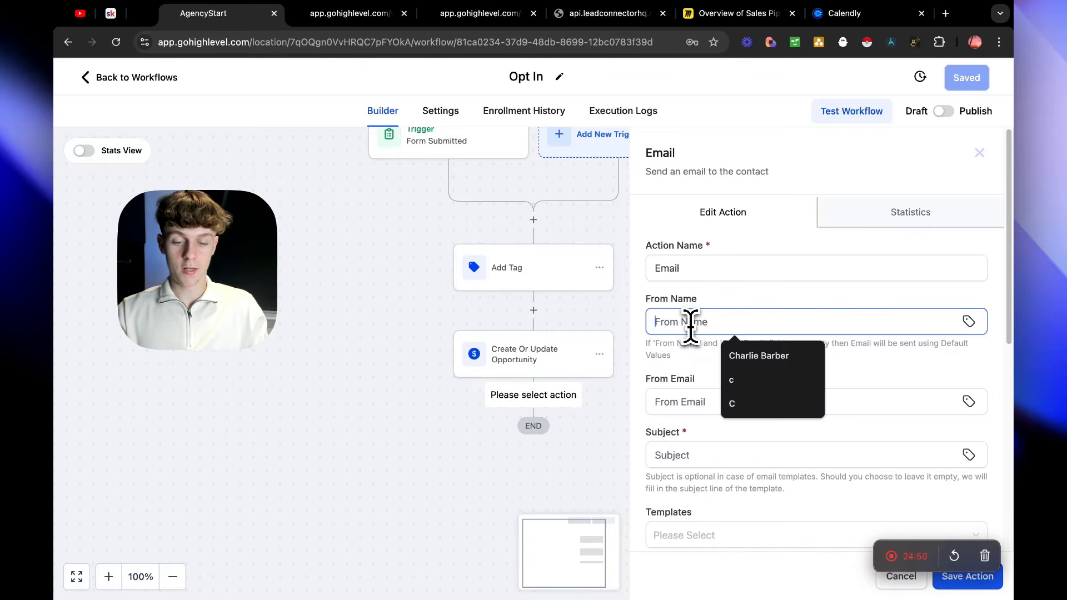
left_click(697, 402)
left_click(736, 431)
scroll(672, 428, "down", 2)
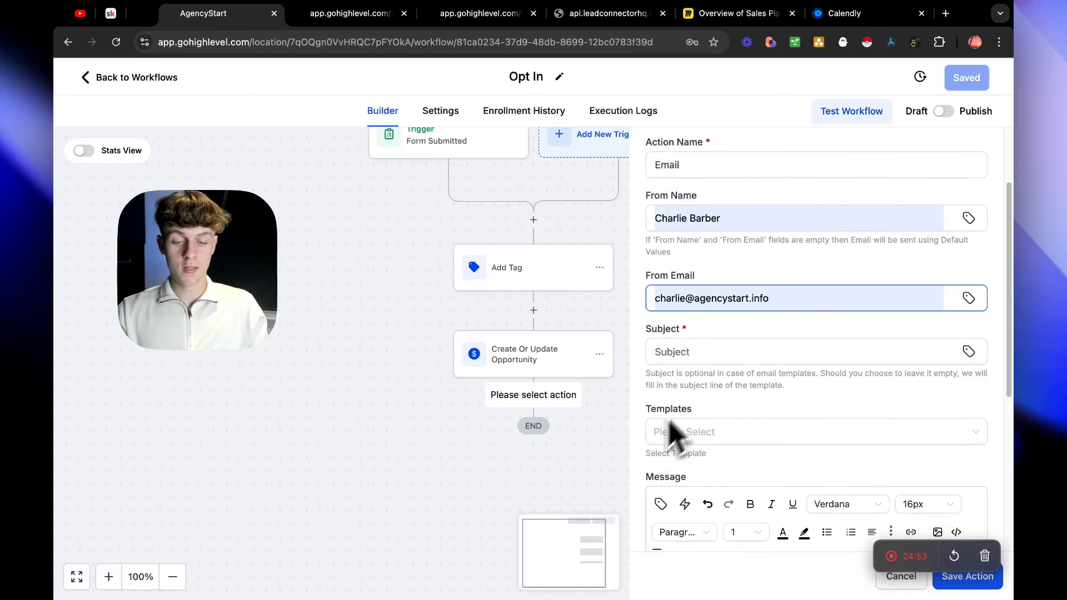
left_click(700, 353)
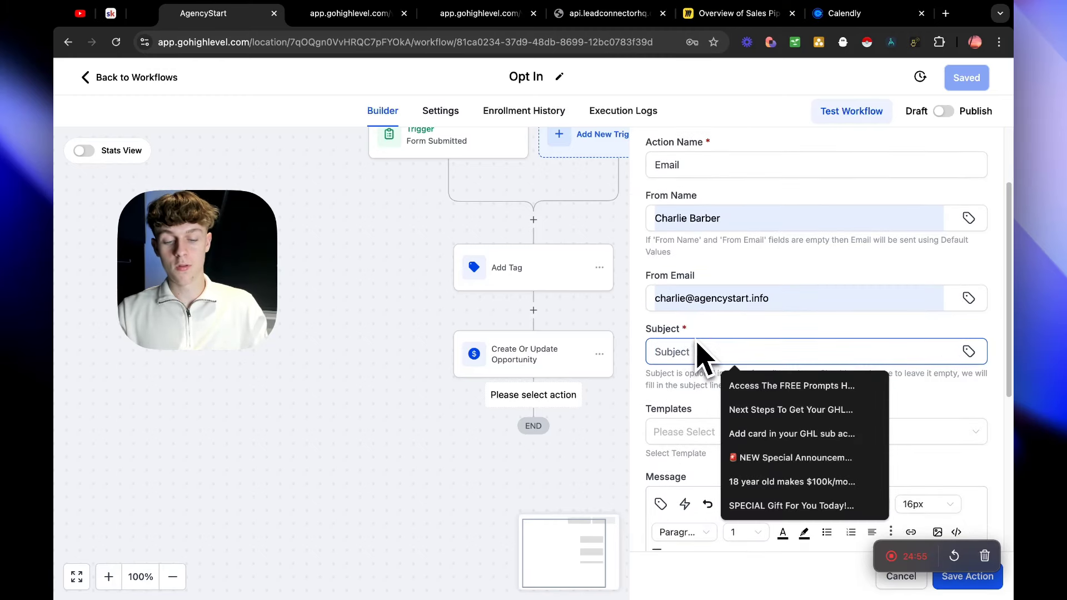
type("Free Course")
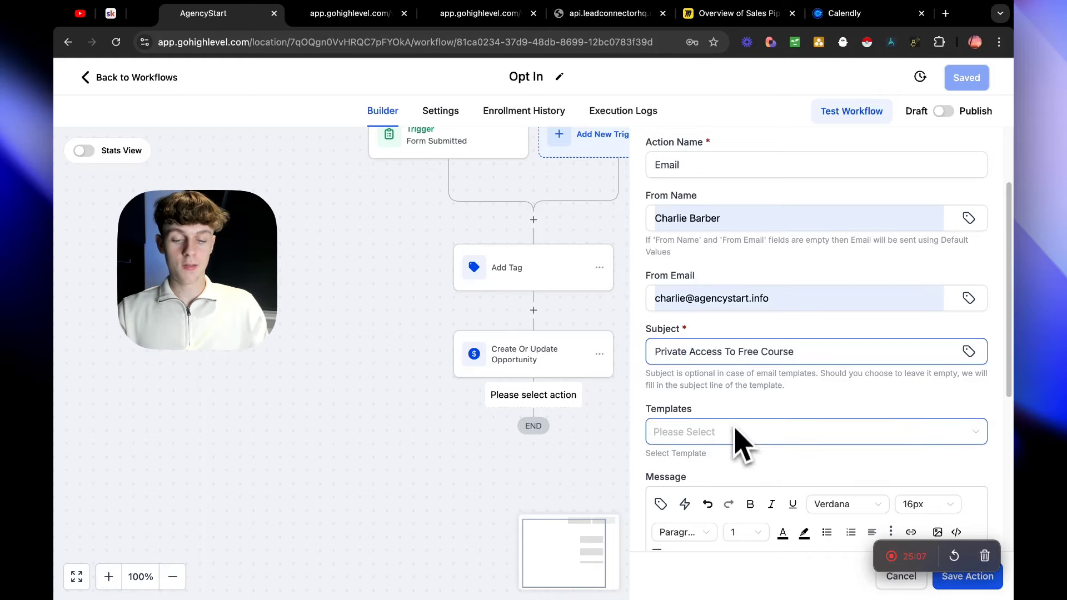
Write the message "Hi {{contact.first_name}}, thanks for opting in. Here's a link to the free course -", inserting the contact's first name as a custom value.
scroll(724, 422, "down", 2)
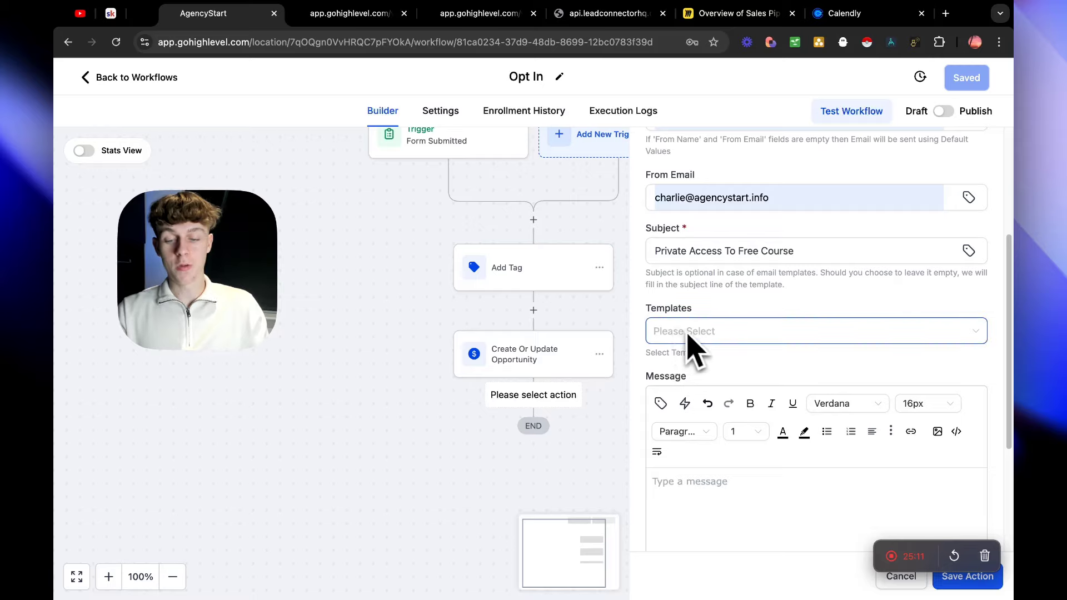
left_click(685, 482)
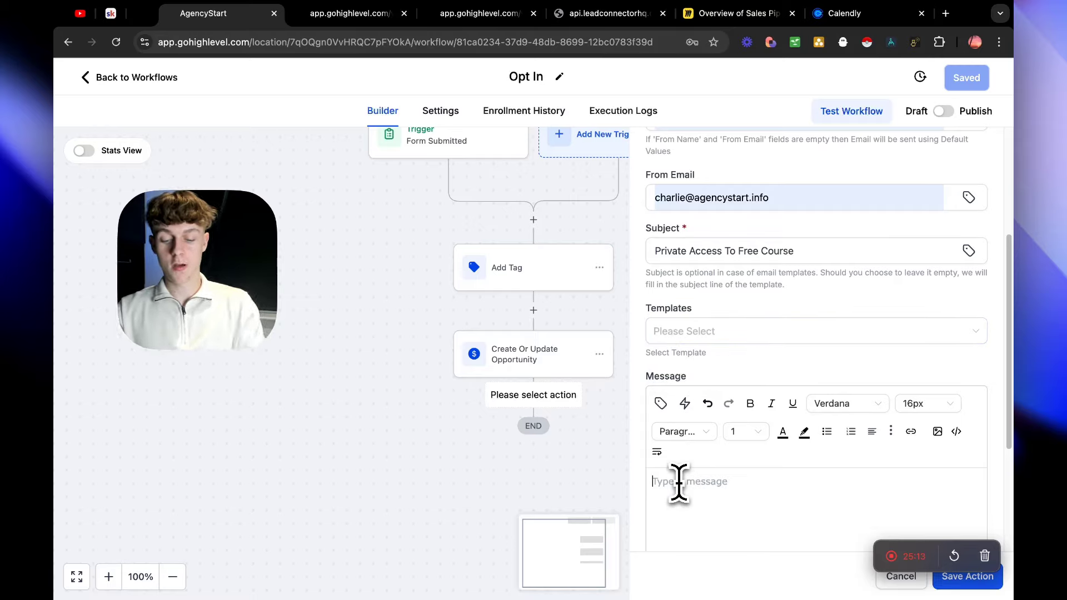
left_click(661, 404)
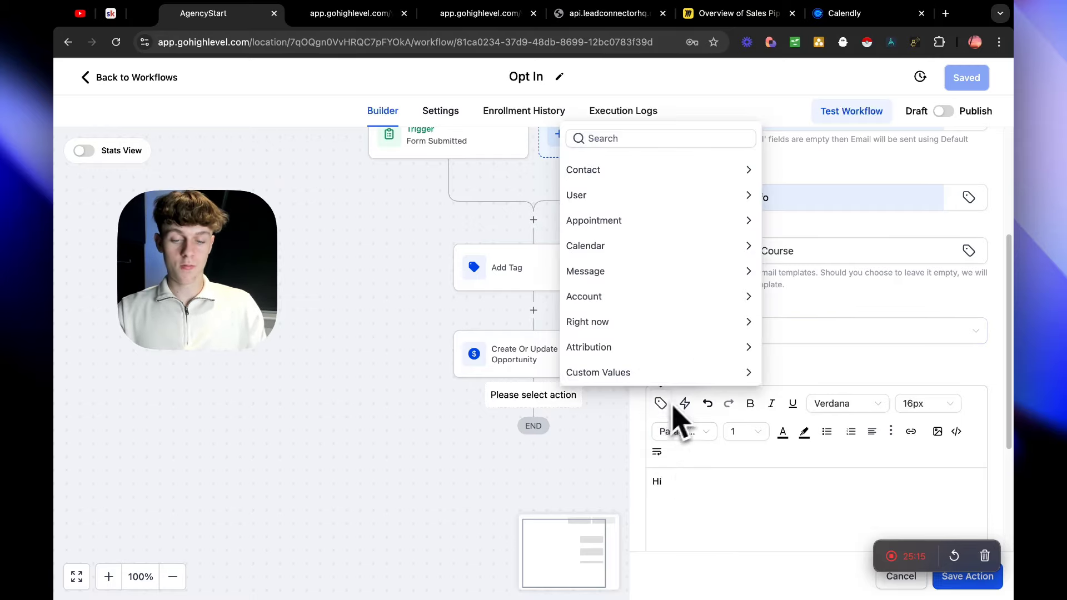
left_click(631, 169)
left_click(614, 142)
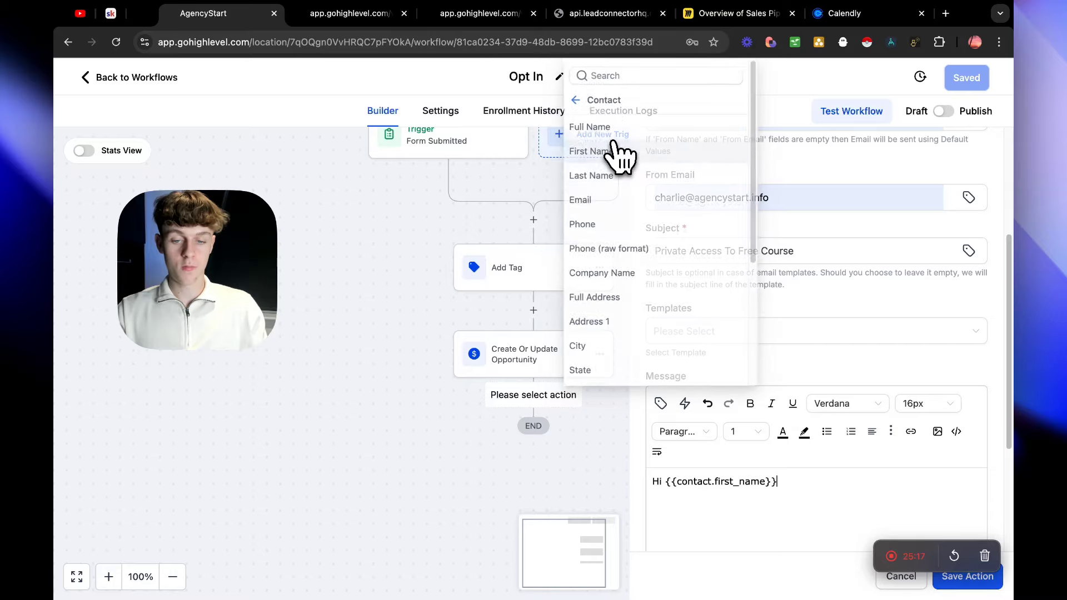
scroll(739, 356, "down", 2)
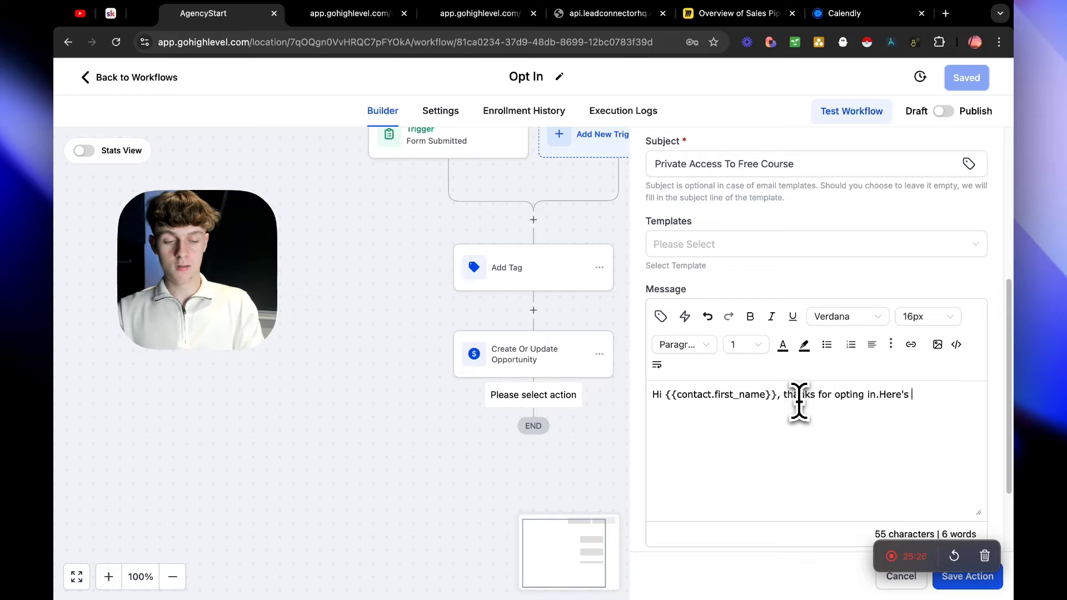
left_click(878, 395)
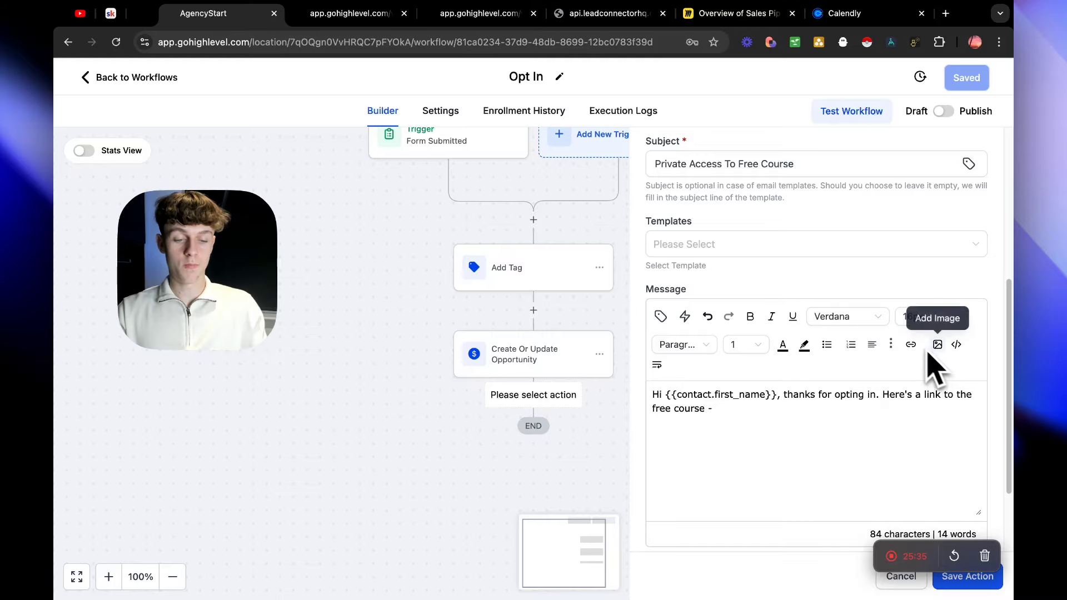
left_click(912, 347)
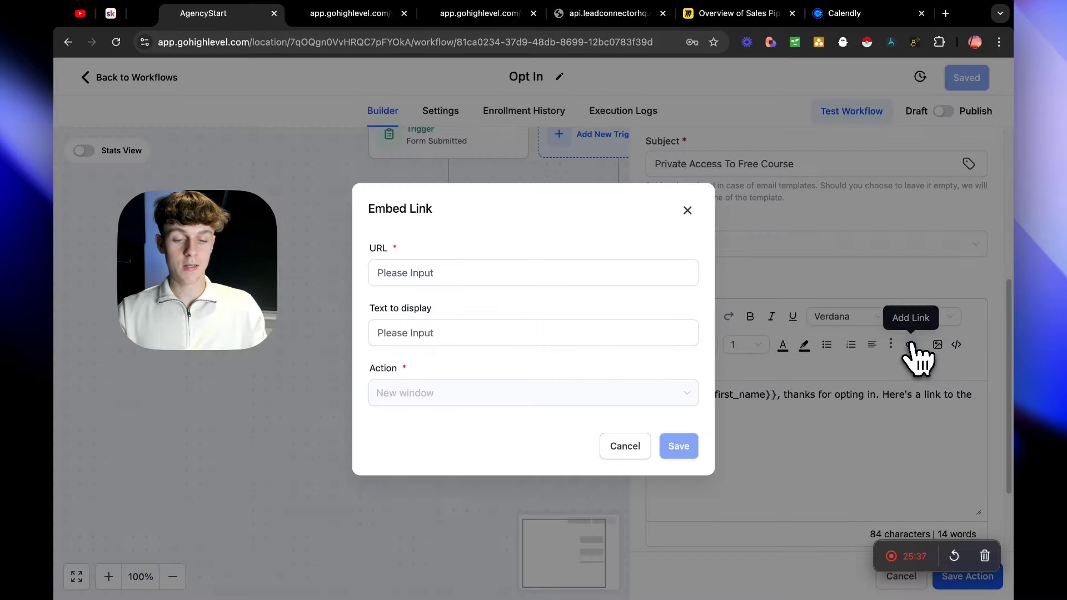
left_click(414, 334)
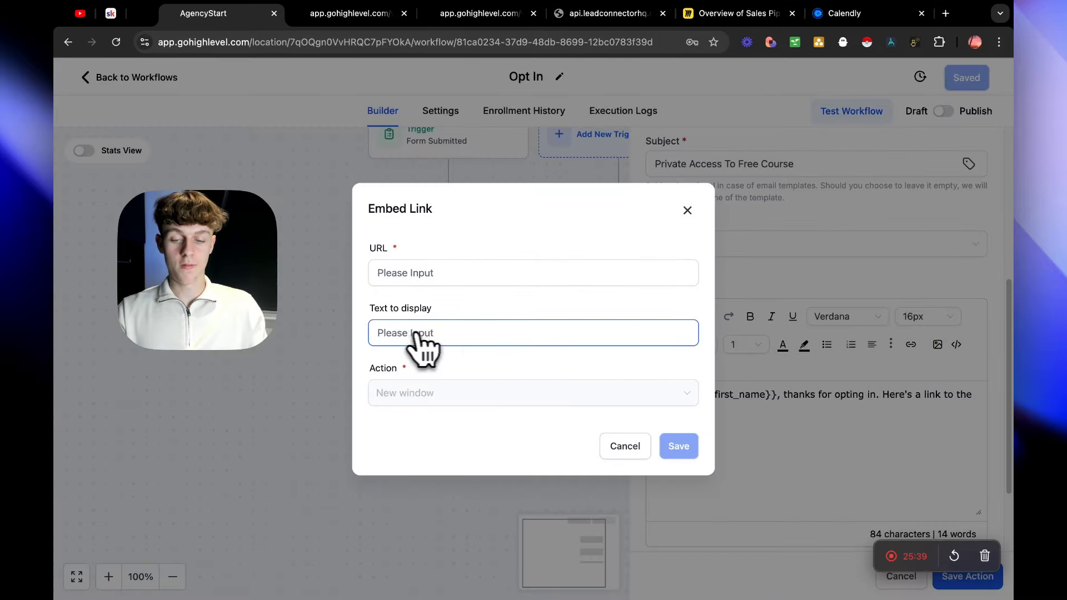
left_click(687, 210)
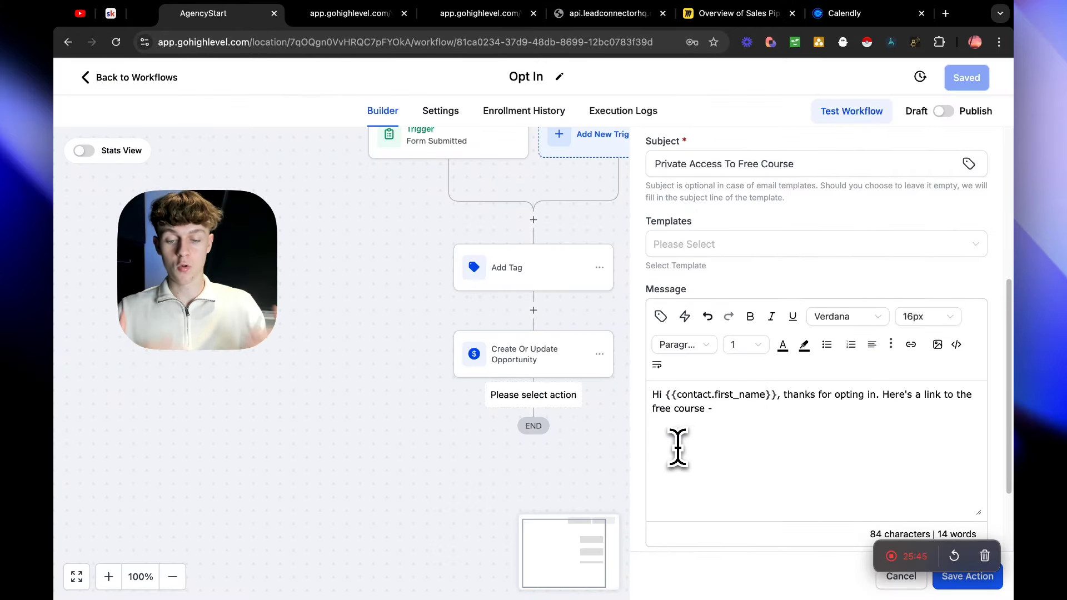
Save the email action and add a Wait action after it.
left_click(953, 588)
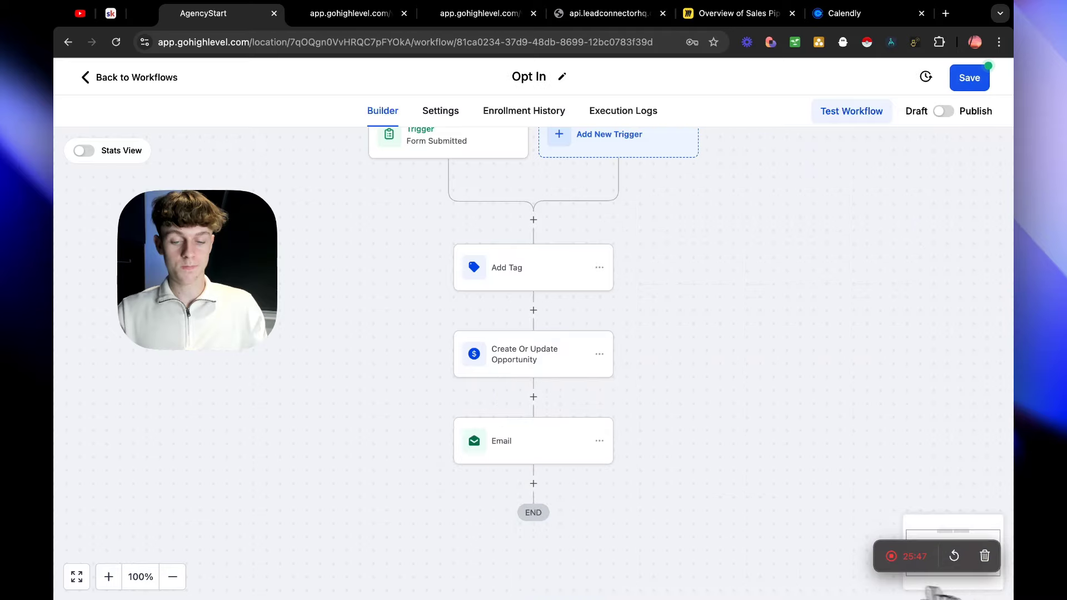
left_click(559, 495)
type("wait")
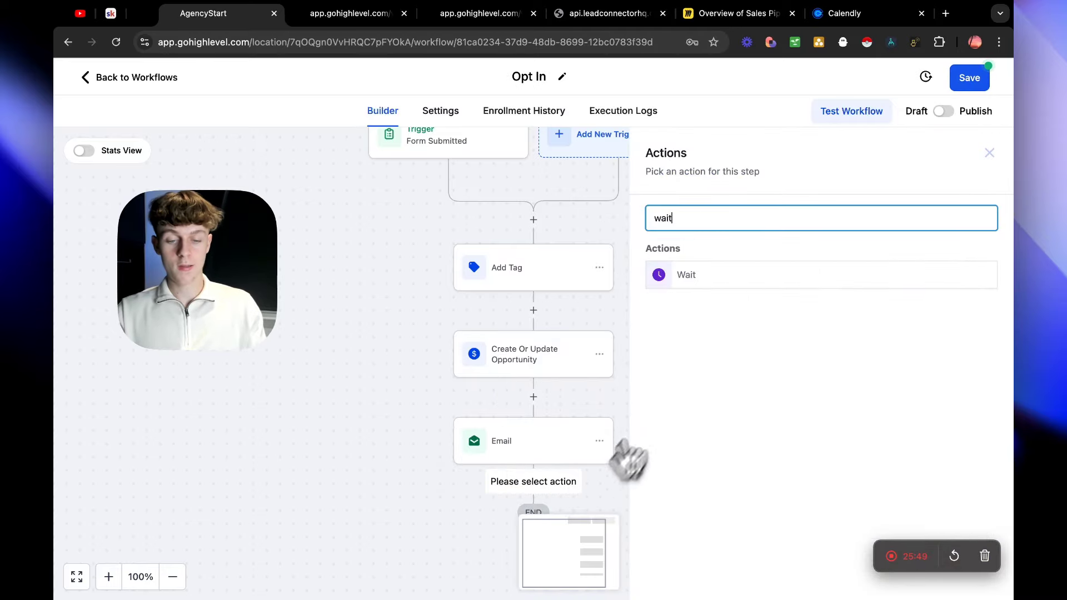
left_click(703, 277)
Set the wait's time delay to 24 hours and save the action.
left_click(572, 367)
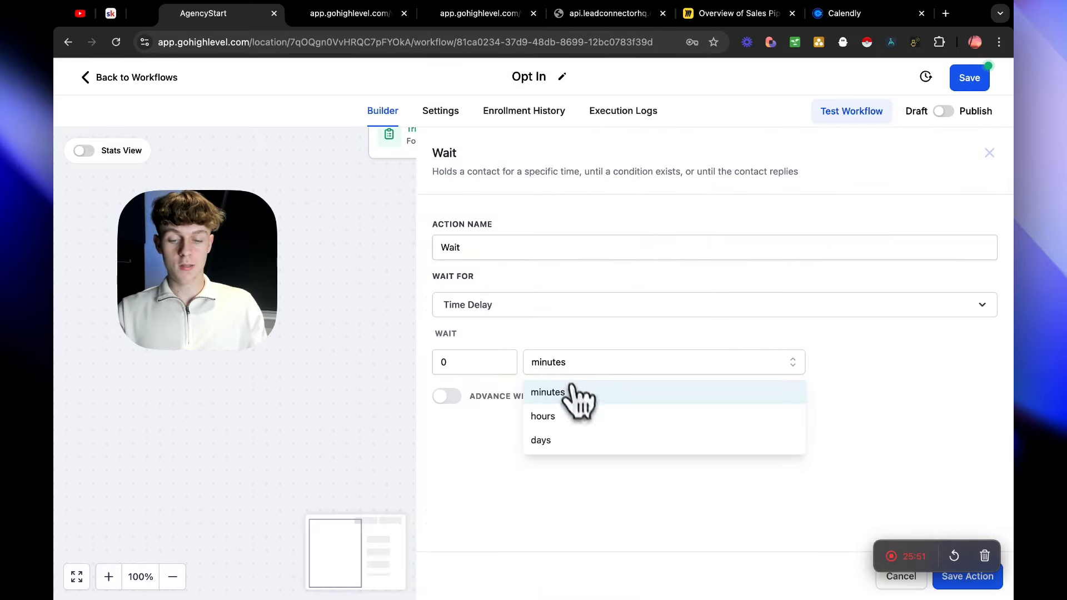
left_click(556, 414)
double_click(439, 363)
type("24")
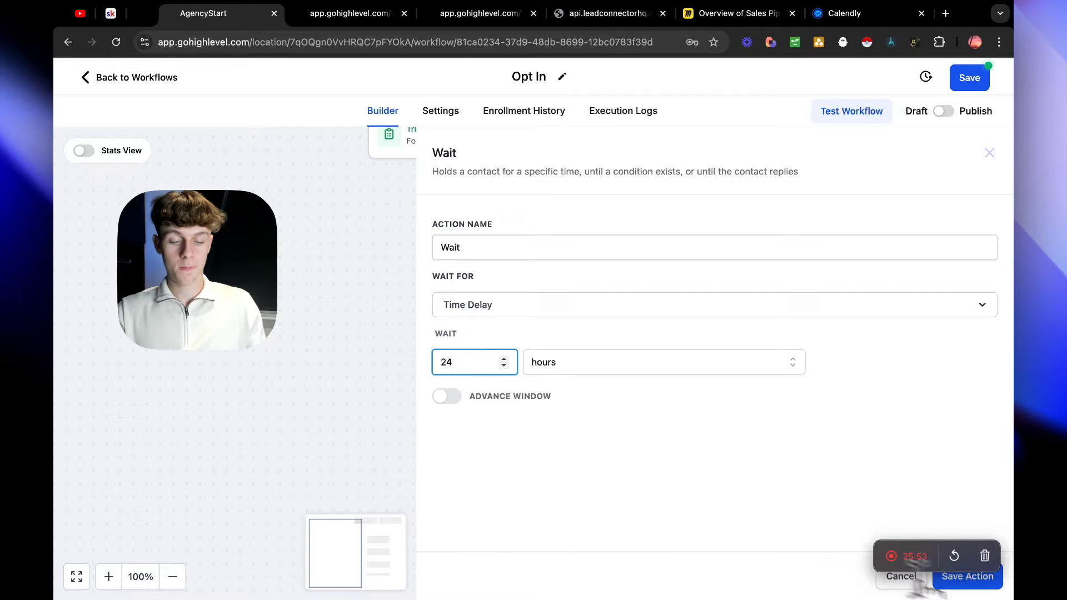
left_click(967, 578)
scroll(524, 488, "down", 3)
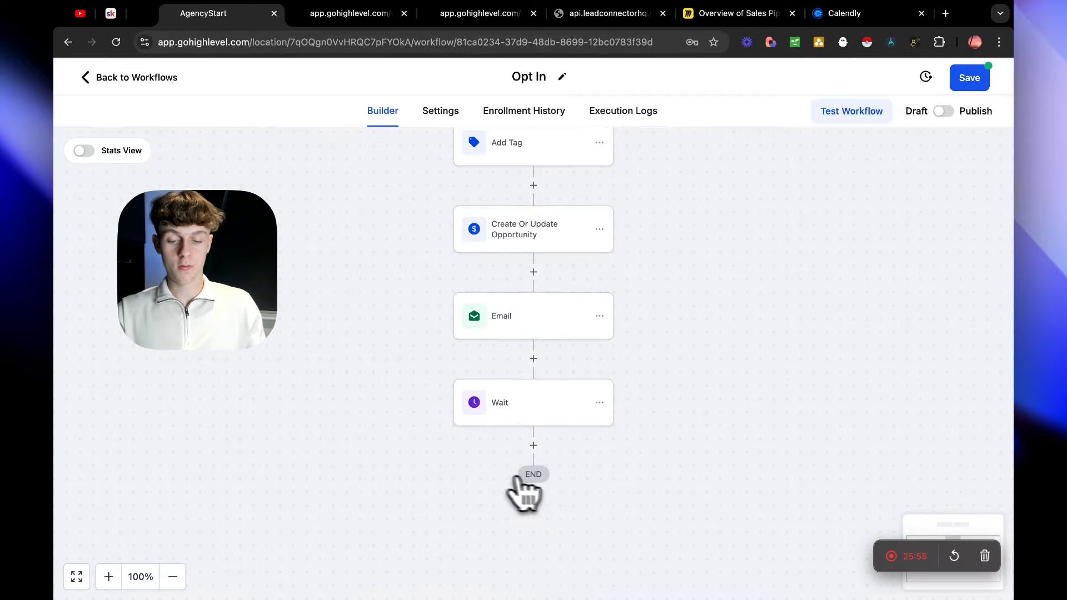
left_click(534, 444)
type("send")
left_click(736, 276)
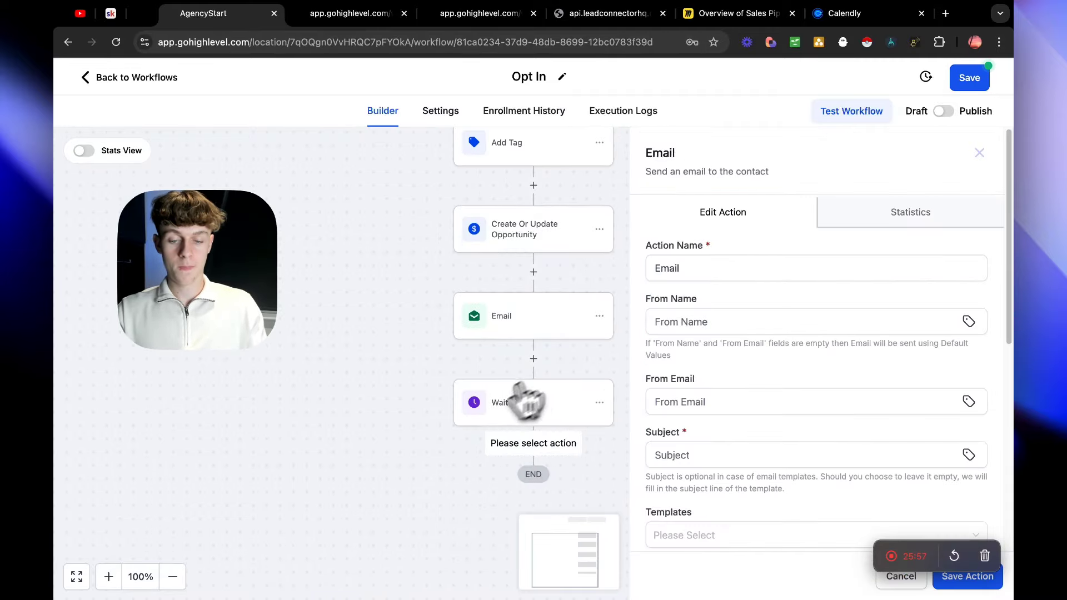
left_click(719, 322)
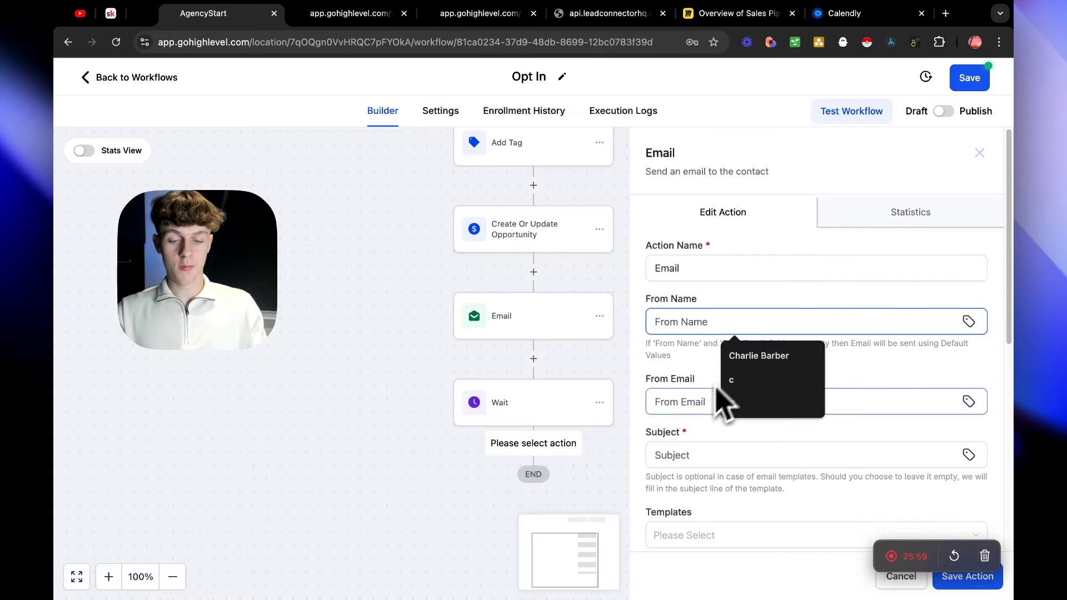
left_click(731, 369)
left_click(710, 400)
left_click(752, 429)
scroll(679, 469, "down", 4)
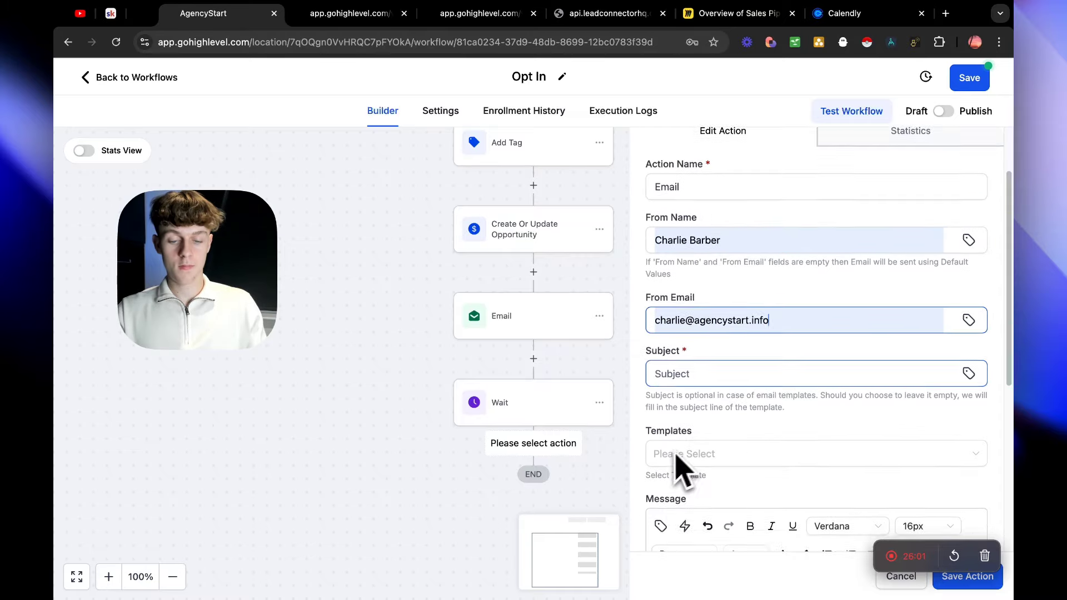
left_click(701, 340)
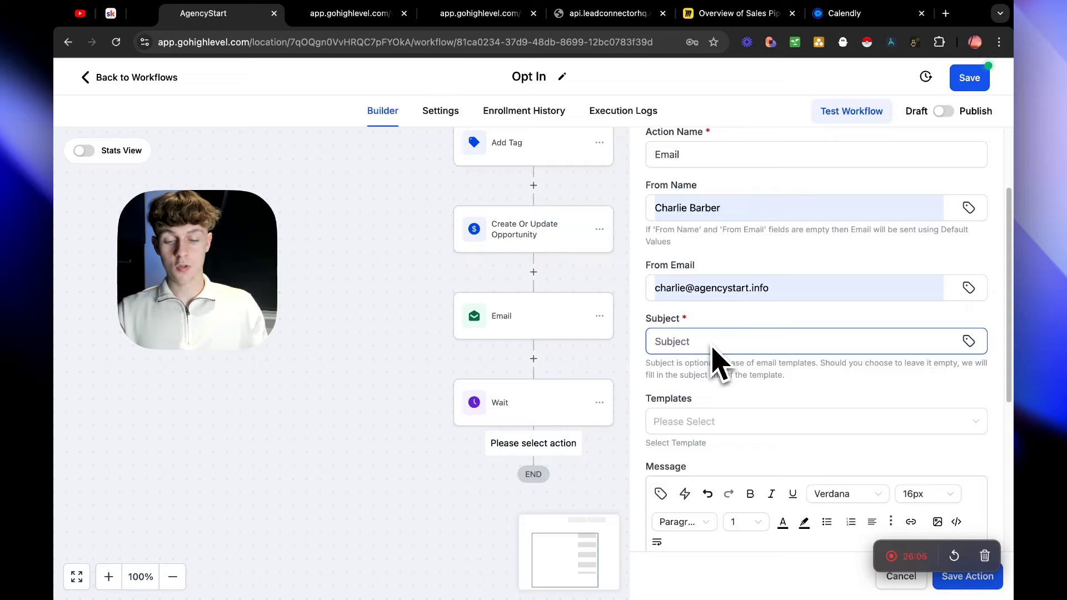
left_click(723, 464)
scroll(723, 464, "down", 4)
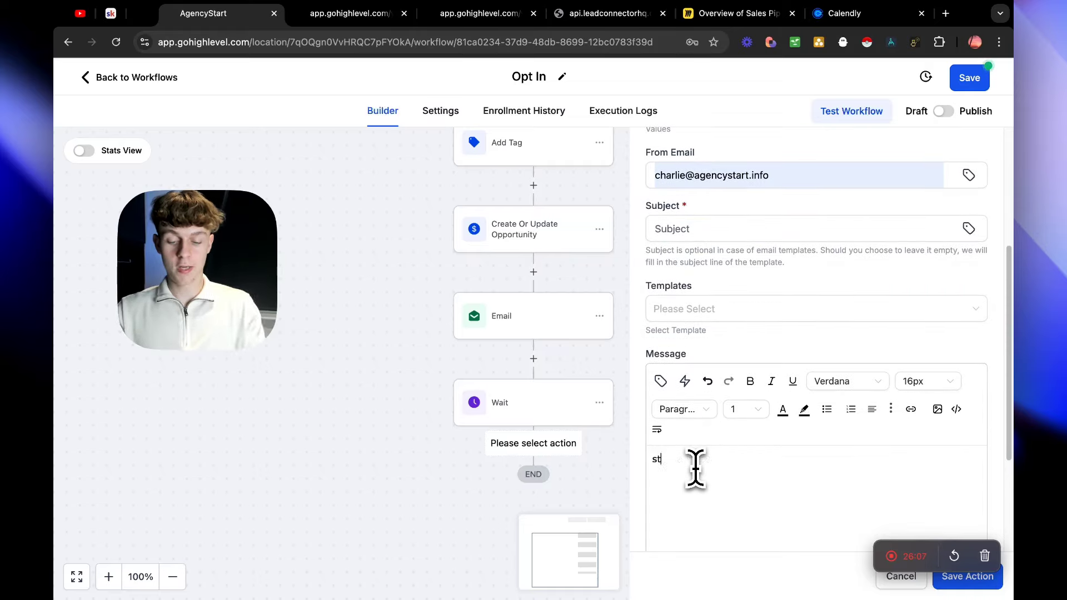
type("ory")
scroll(715, 463, "down", 5)
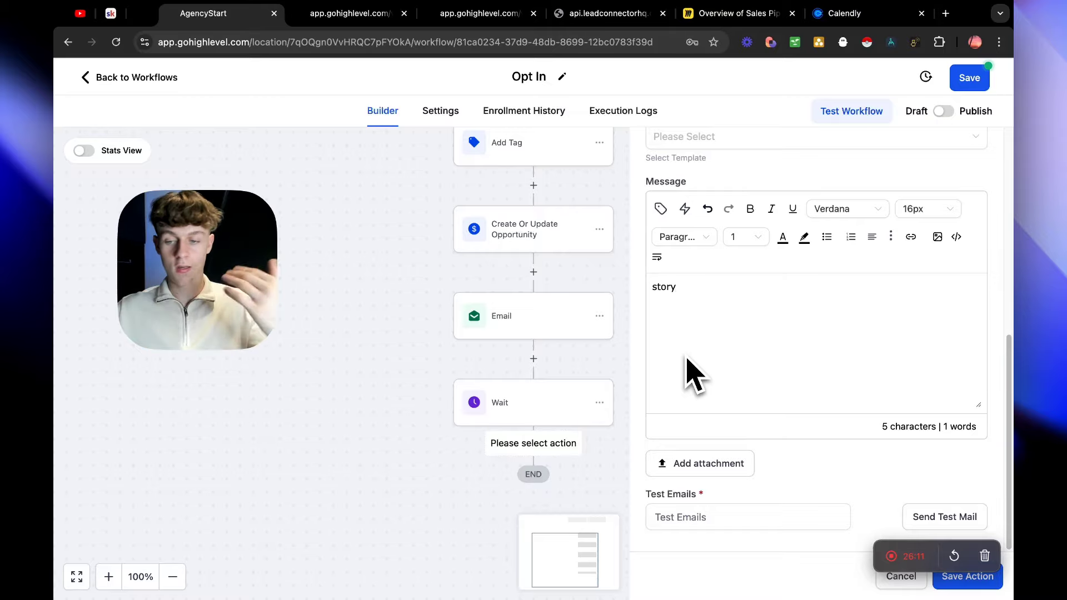
scroll(692, 372, "up", 5)
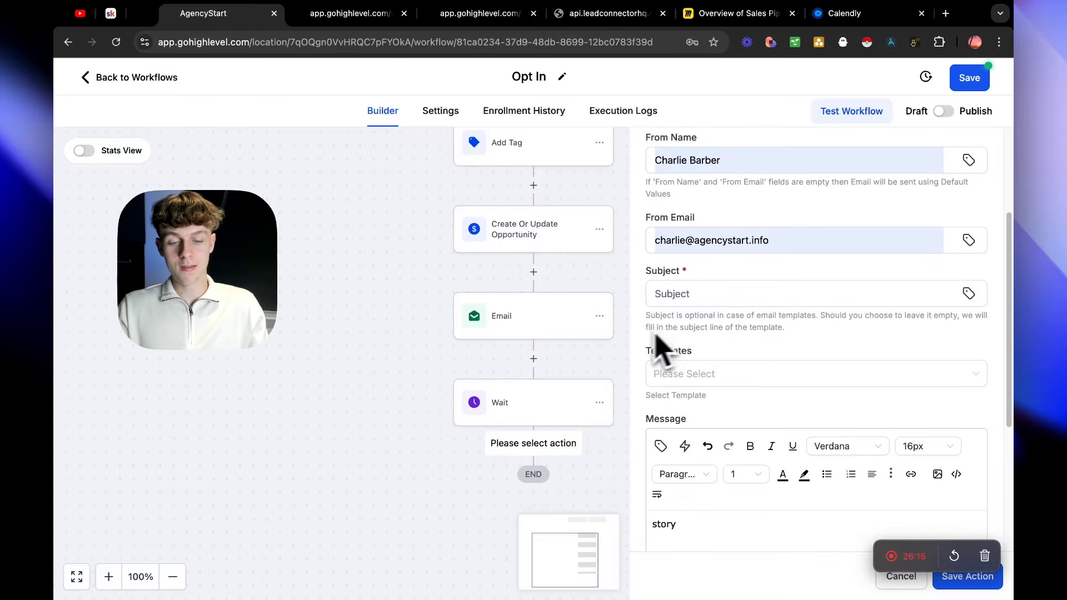
scroll(715, 351, "down", 5)
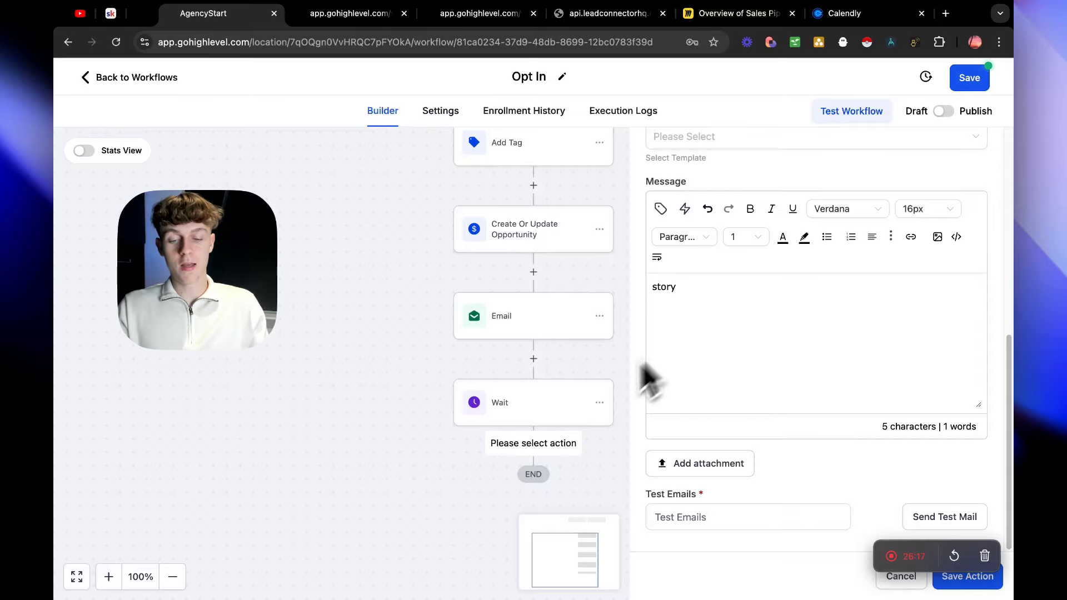
scroll(443, 412, "down", 5)
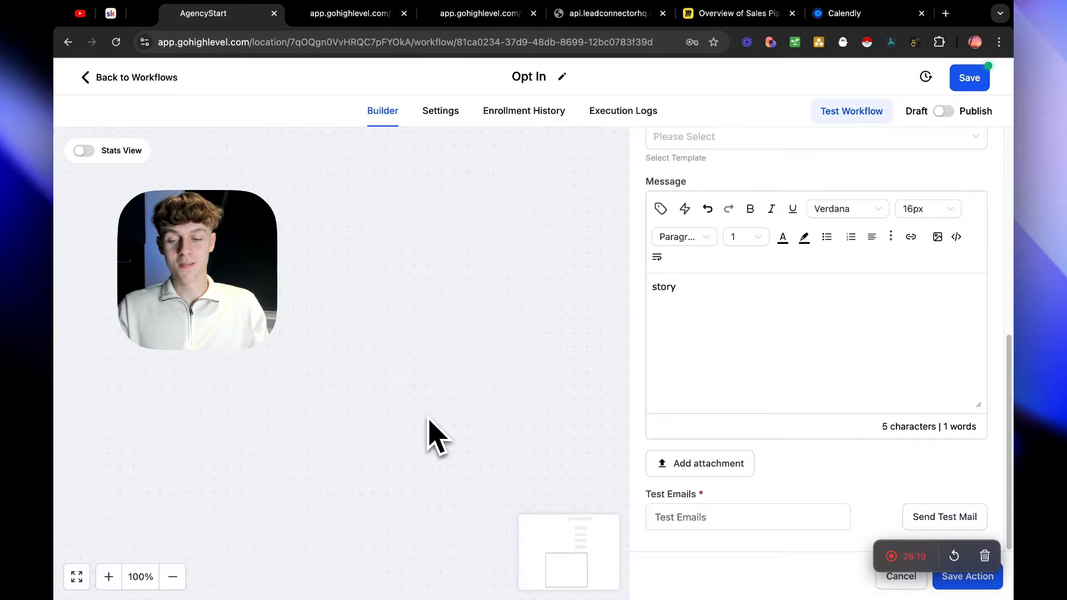
scroll(467, 412, "up", 6)
scroll(495, 397, "down", 3)
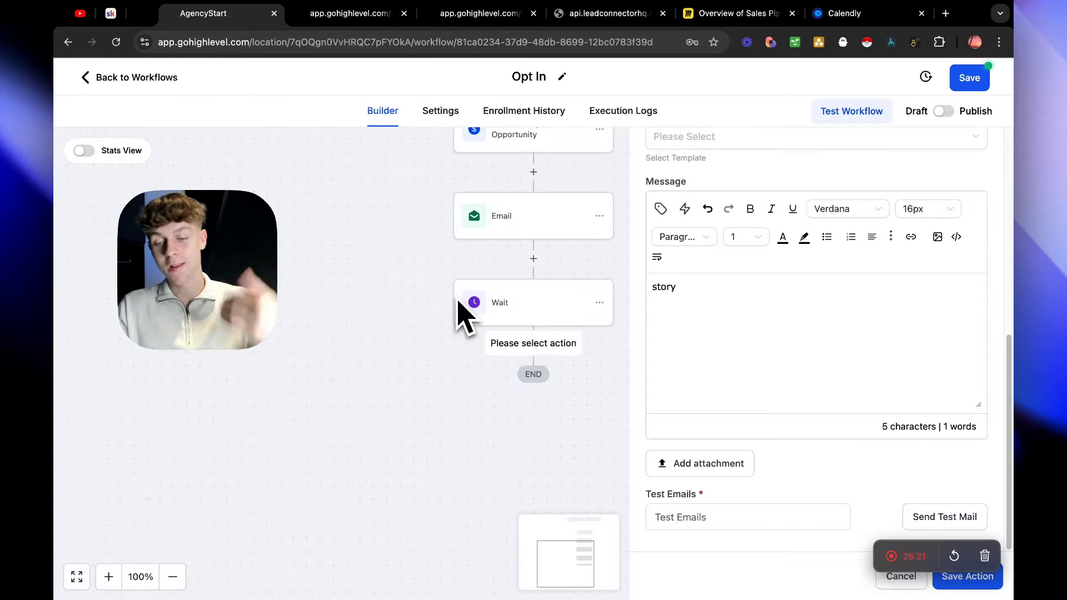
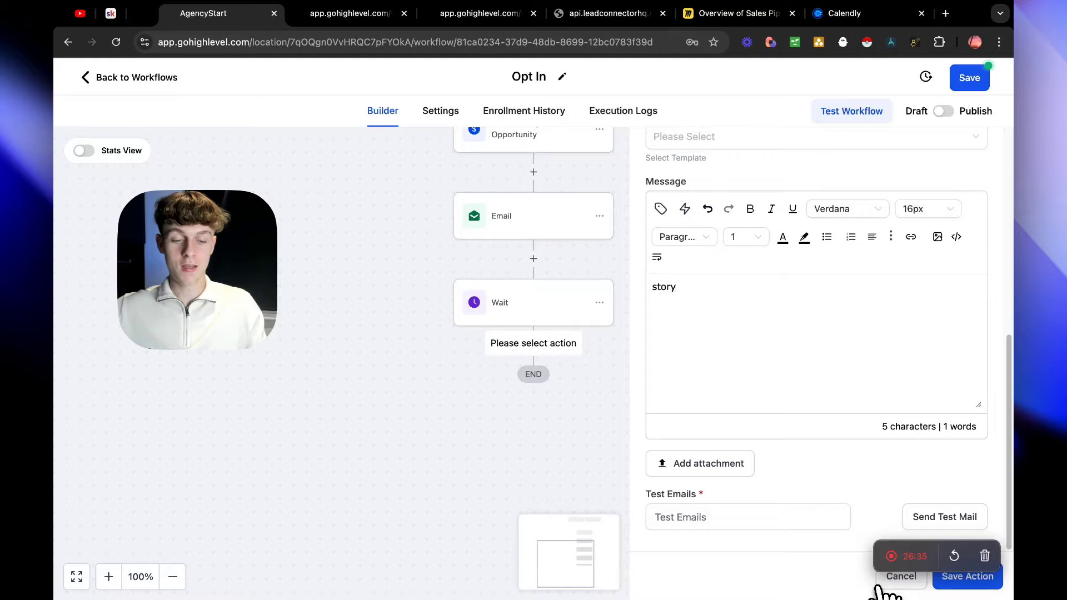
left_click(901, 576)
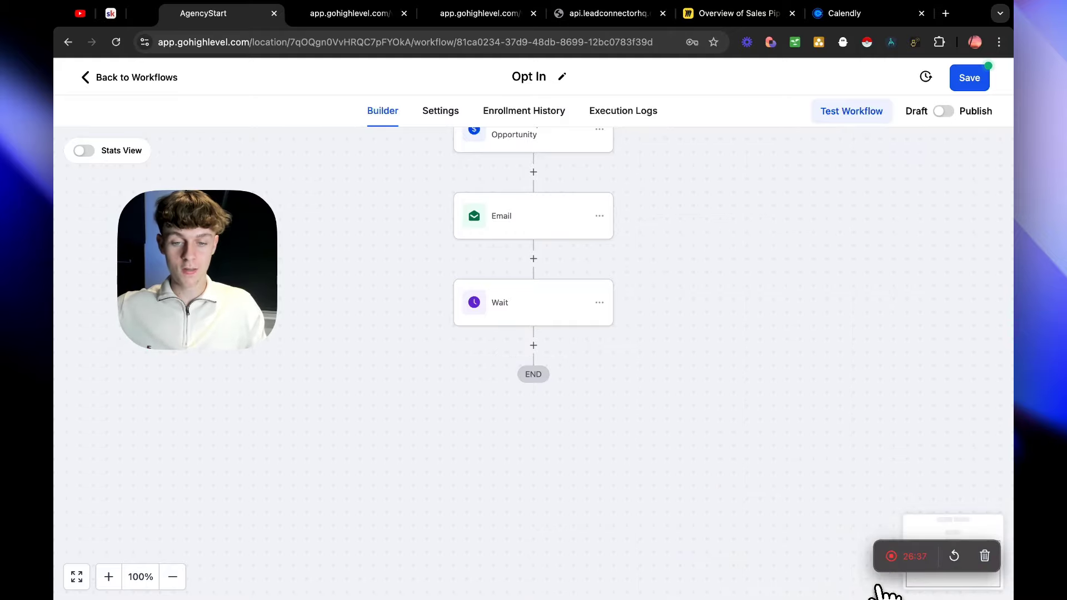
Save the Opt In workflow and return to the workflow list.
right_click(405, 217)
left_click(375, 235)
scroll(375, 235, "up", 5)
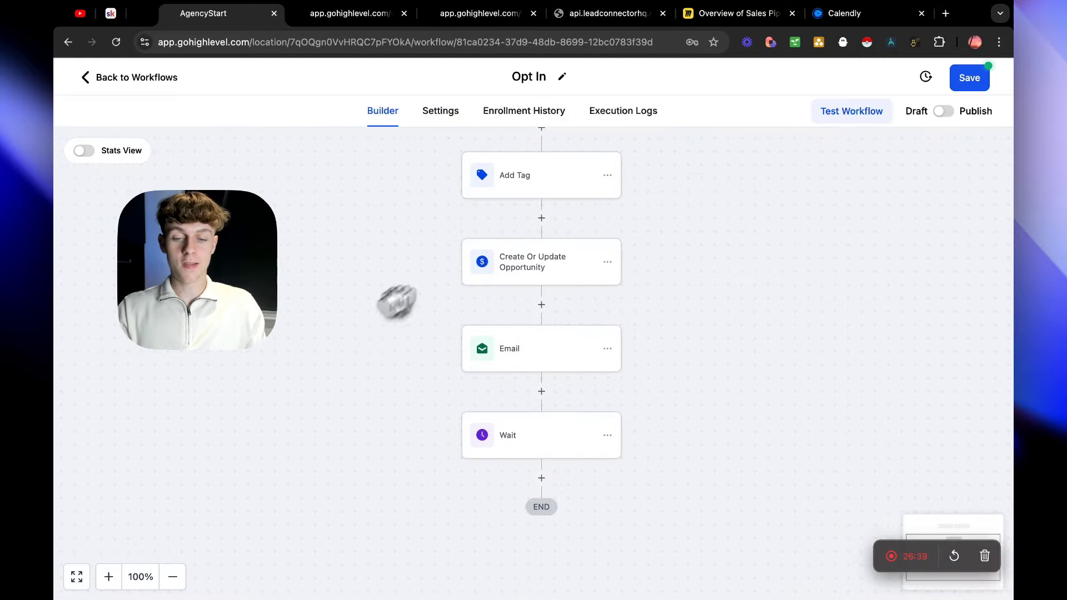
left_click(969, 79)
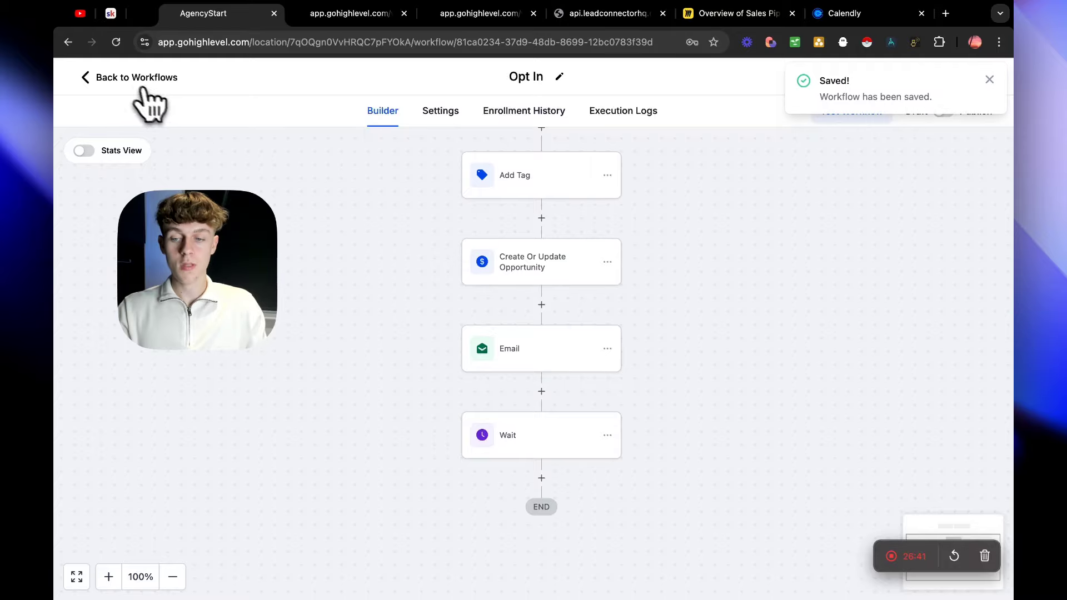
left_click(136, 82)
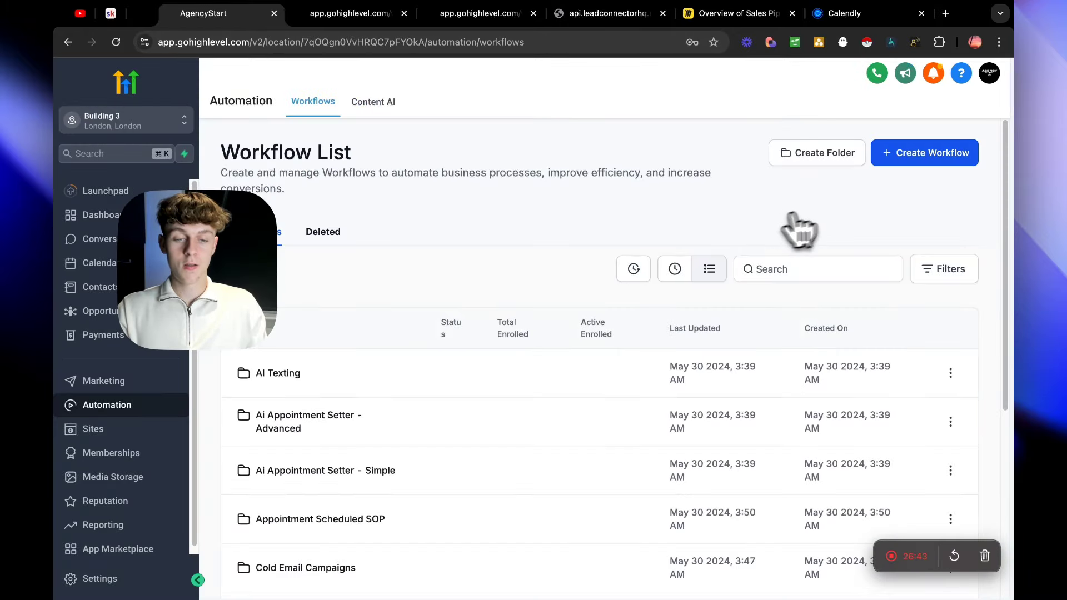
Create a new workflow from scratch and name it SMS Drip.
left_click(925, 153)
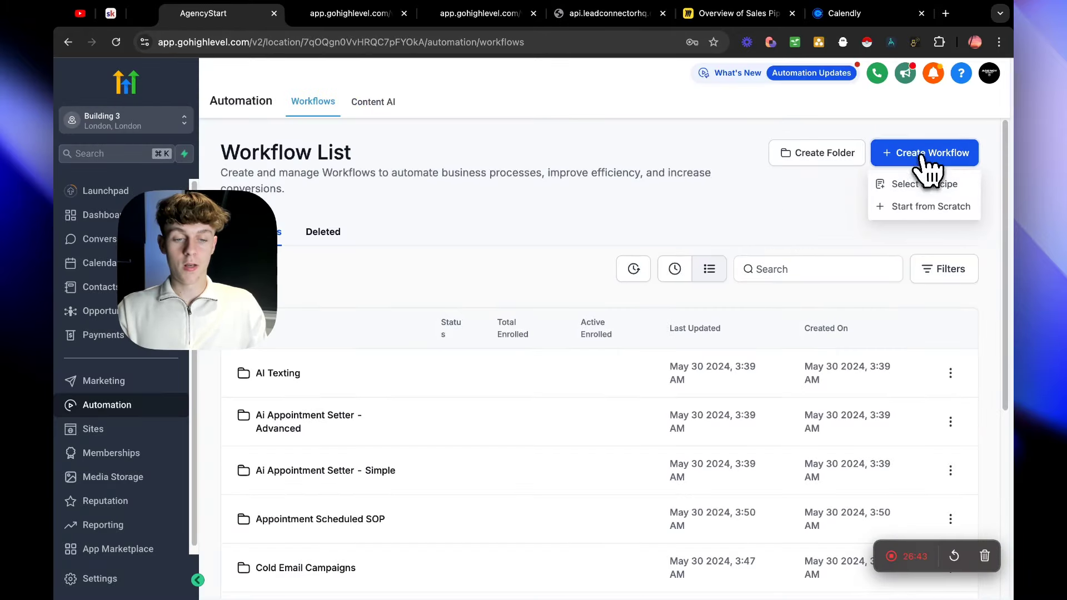
left_click(925, 208)
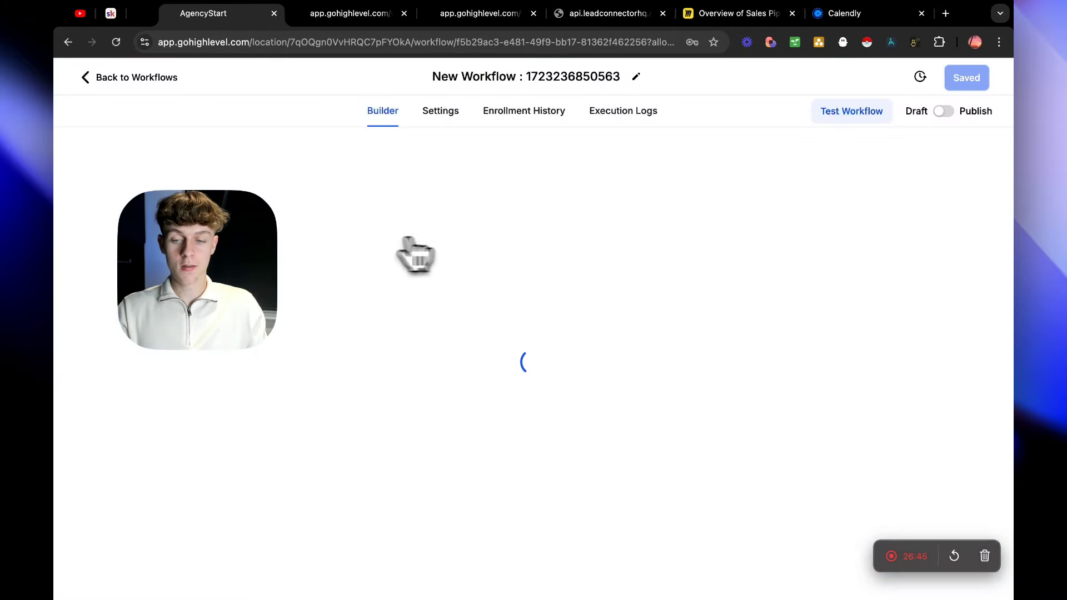
left_click(522, 78)
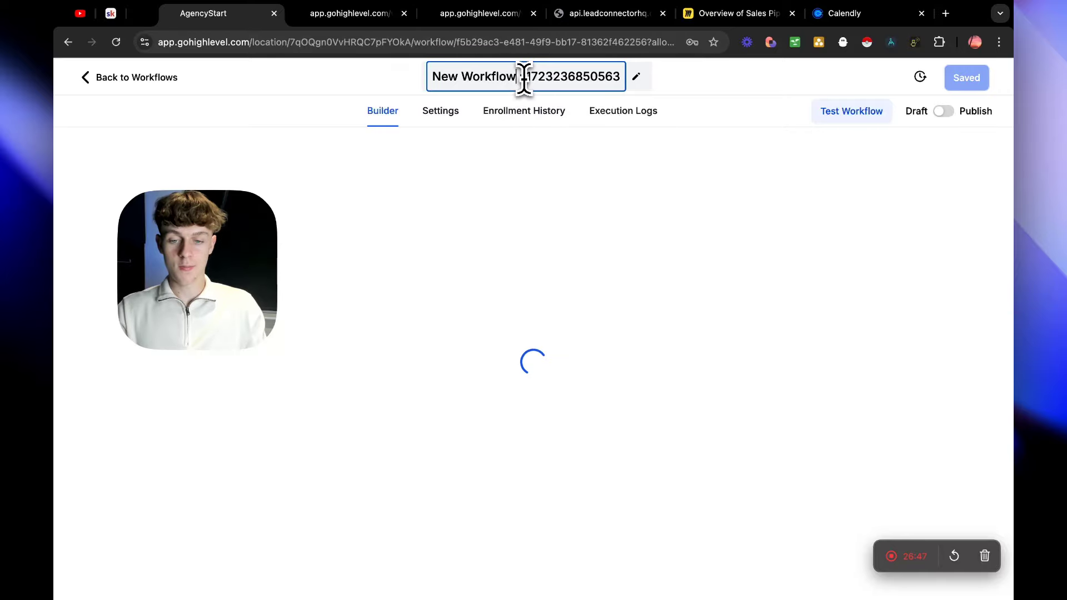
type("SMS D")
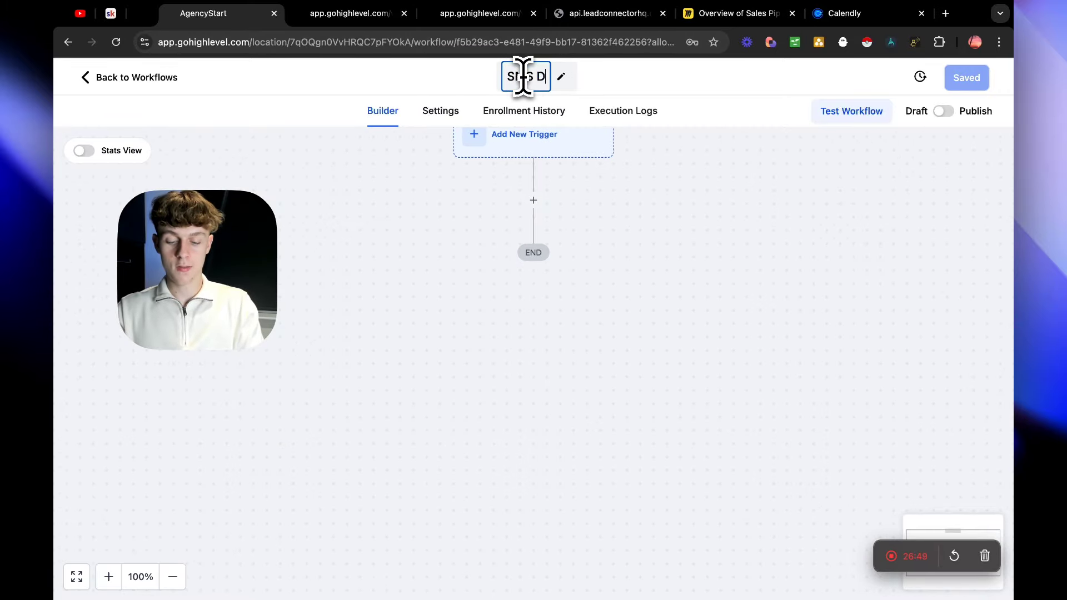
type("rip")
Add a Contact Tag trigger to the SMS Drip workflow and give it a Tag Added filter.
left_click(550, 136)
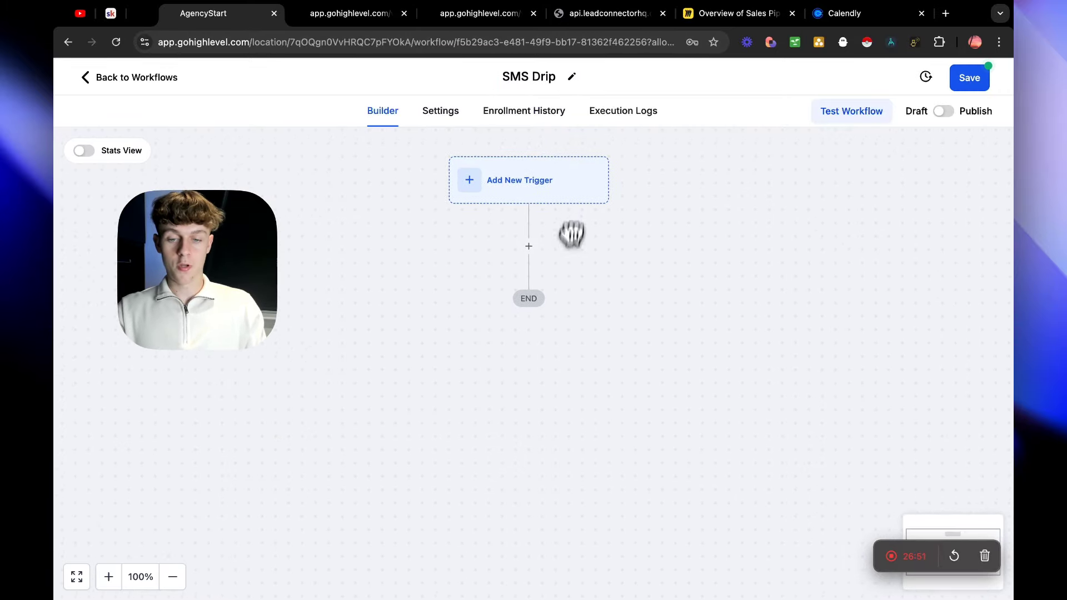
type("contac")
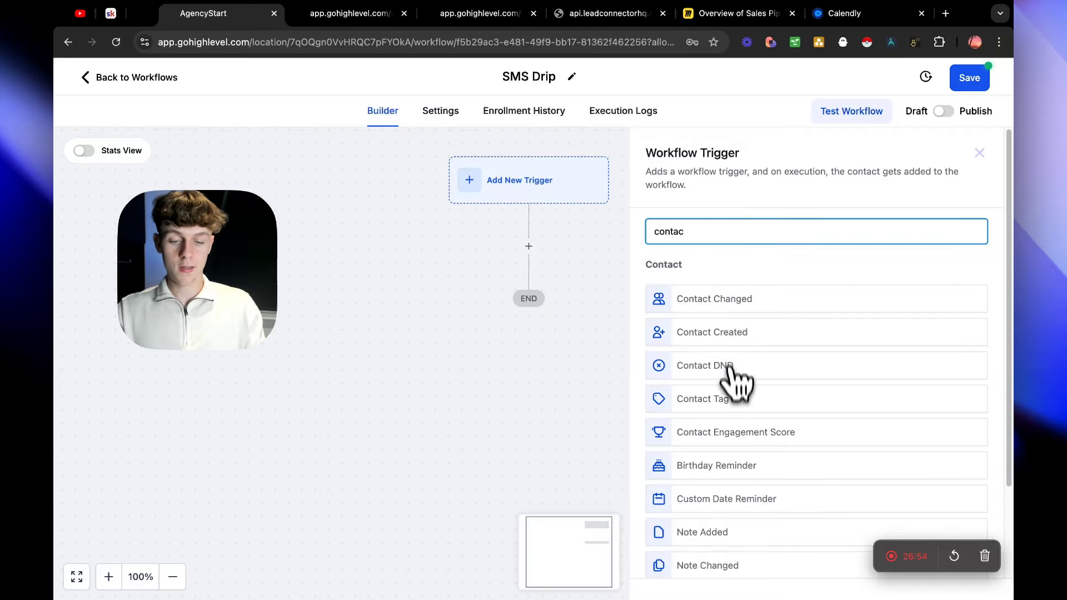
left_click(726, 395)
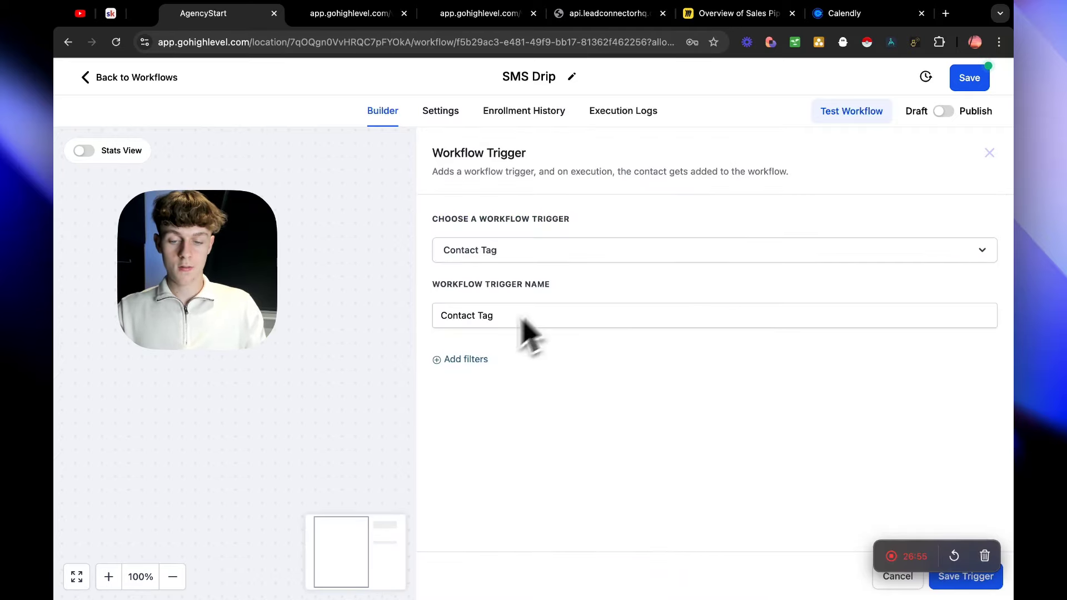
left_click(459, 357)
left_click(485, 378)
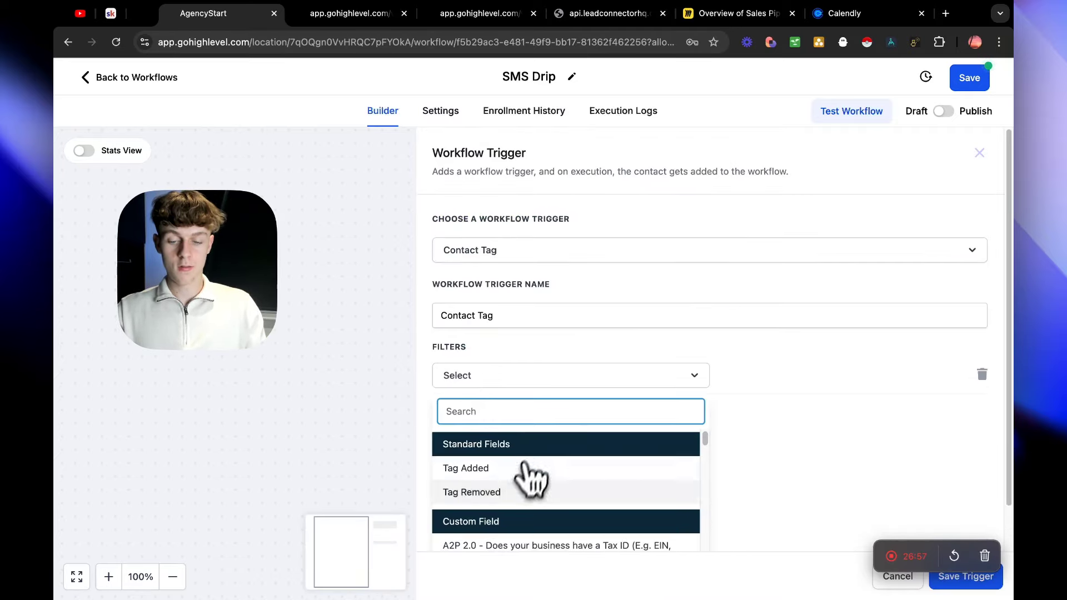
left_click(522, 465)
Set the Tag Added filter to the "example opt in" tag, and save the trigger and the workflow.
left_click(764, 384)
scroll(793, 512, "down", 5)
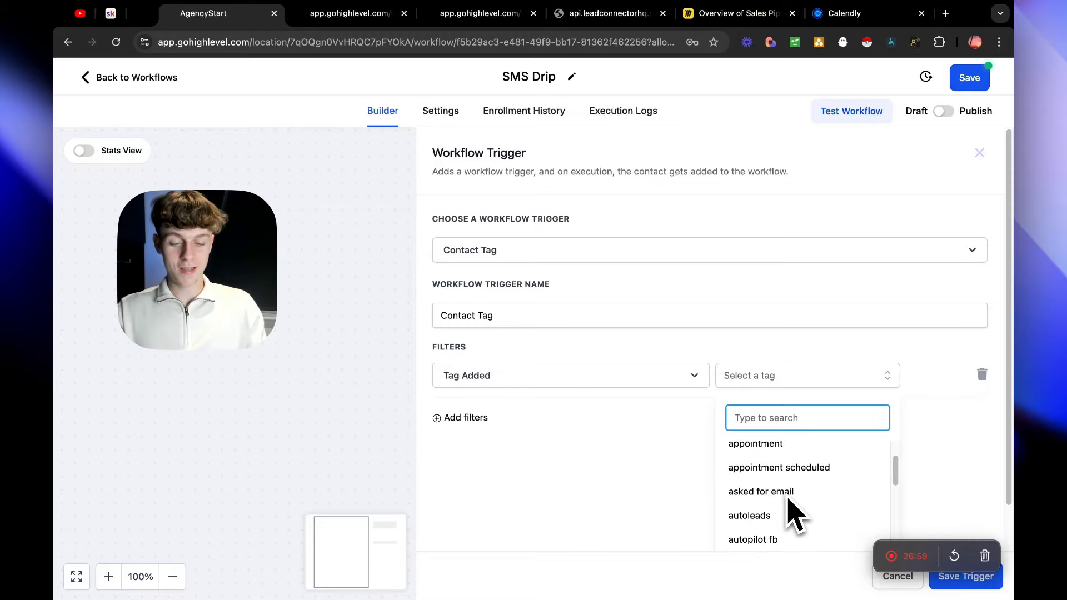
scroll(798, 517, "down", 5)
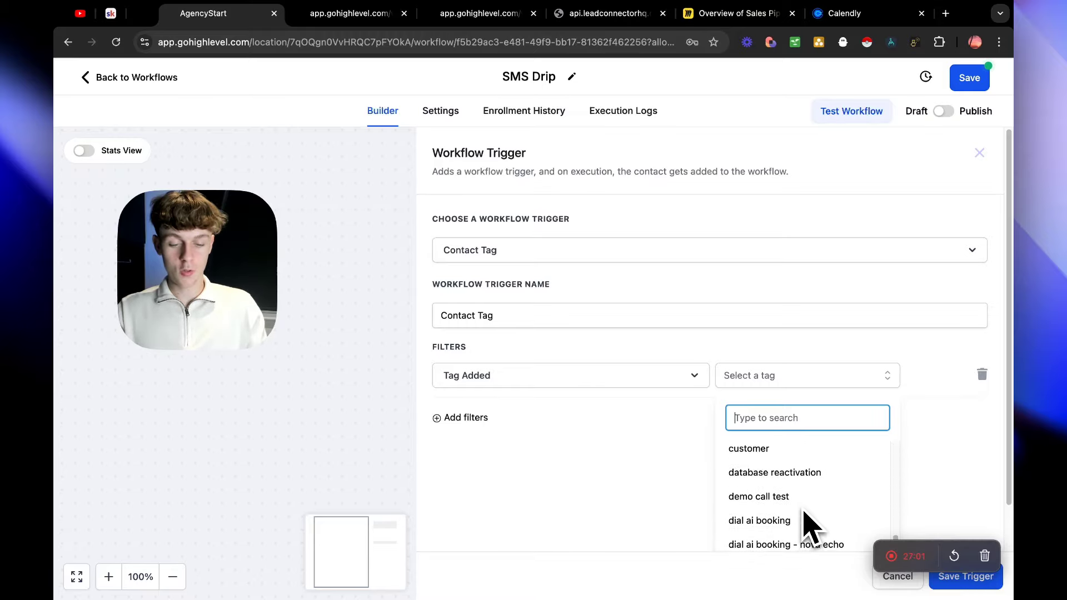
scroll(803, 525, "up", 5)
scroll(805, 513, "up", 5)
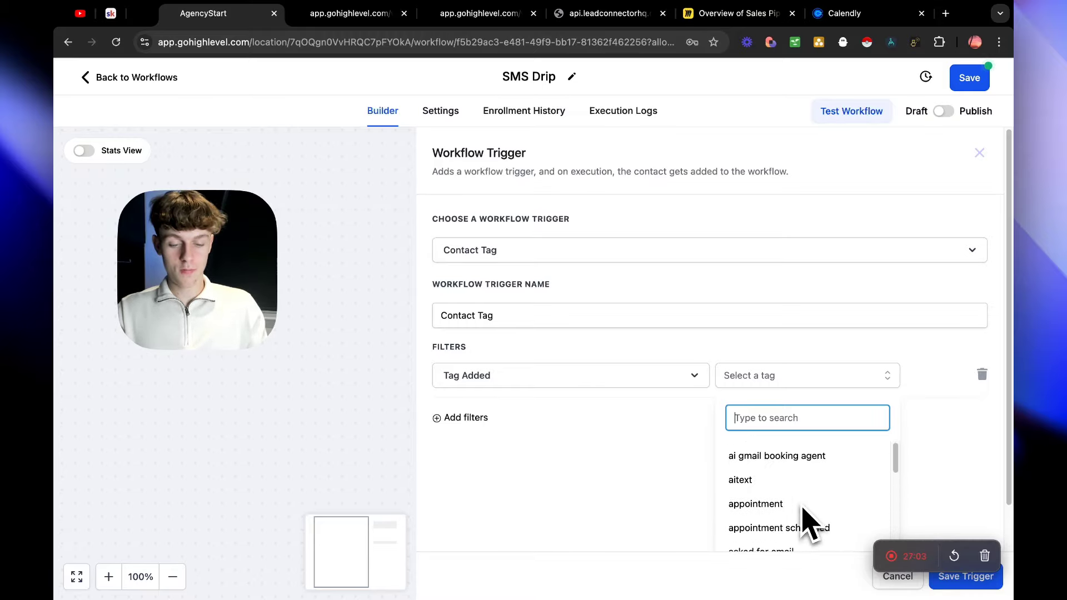
scroll(793, 506, "down", 6)
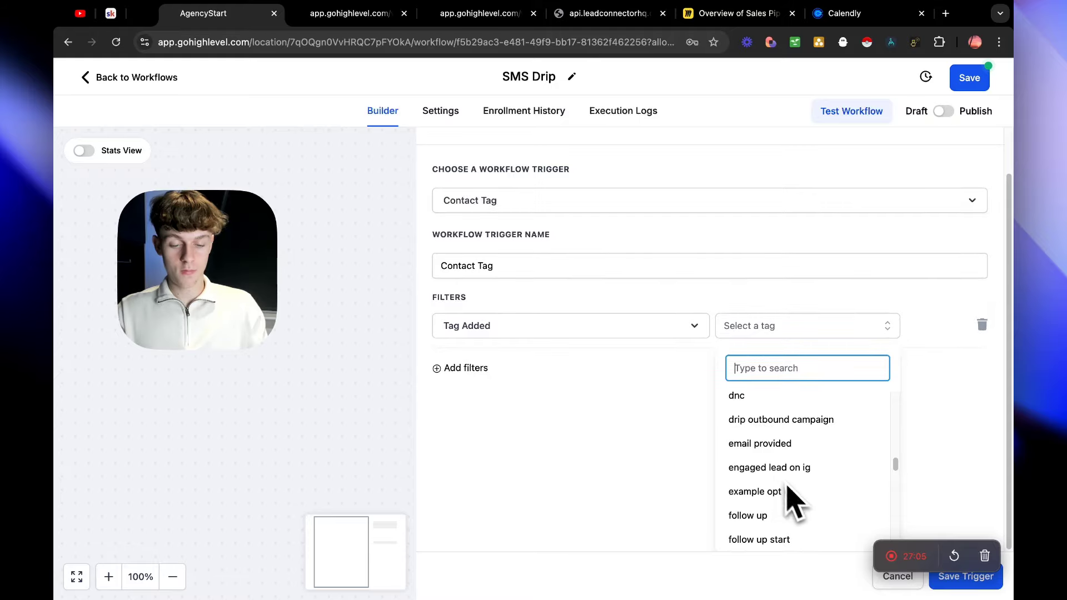
left_click(757, 492)
left_click(642, 453)
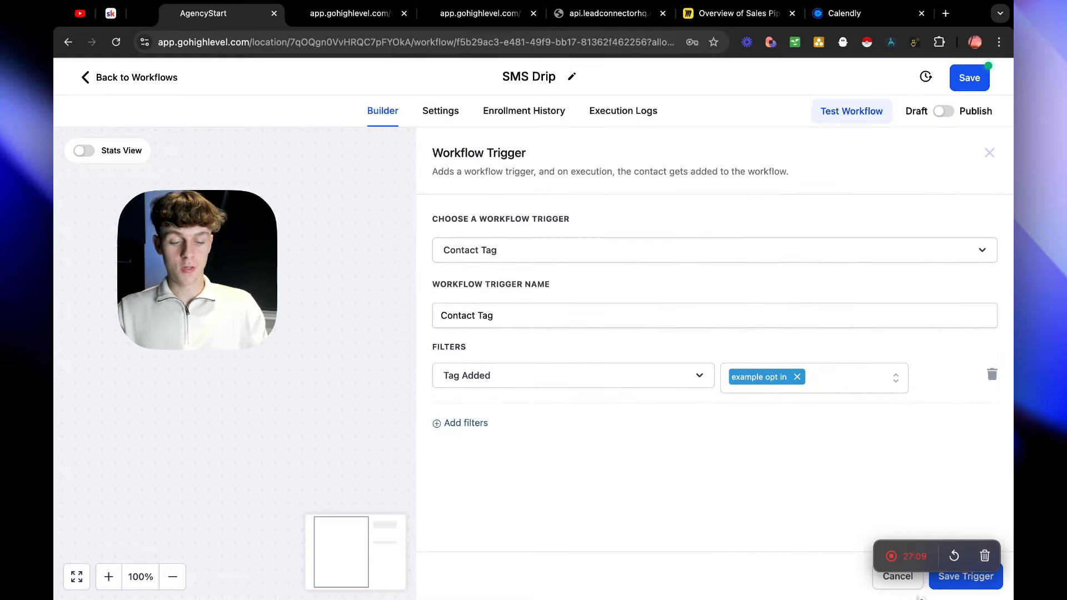
left_click(946, 587)
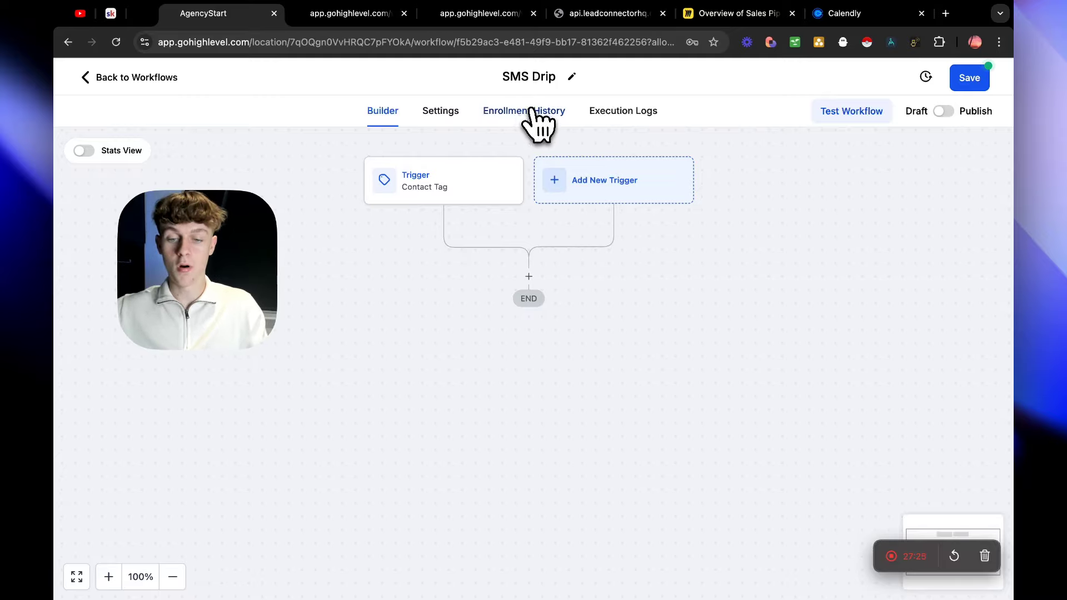
left_click(968, 78)
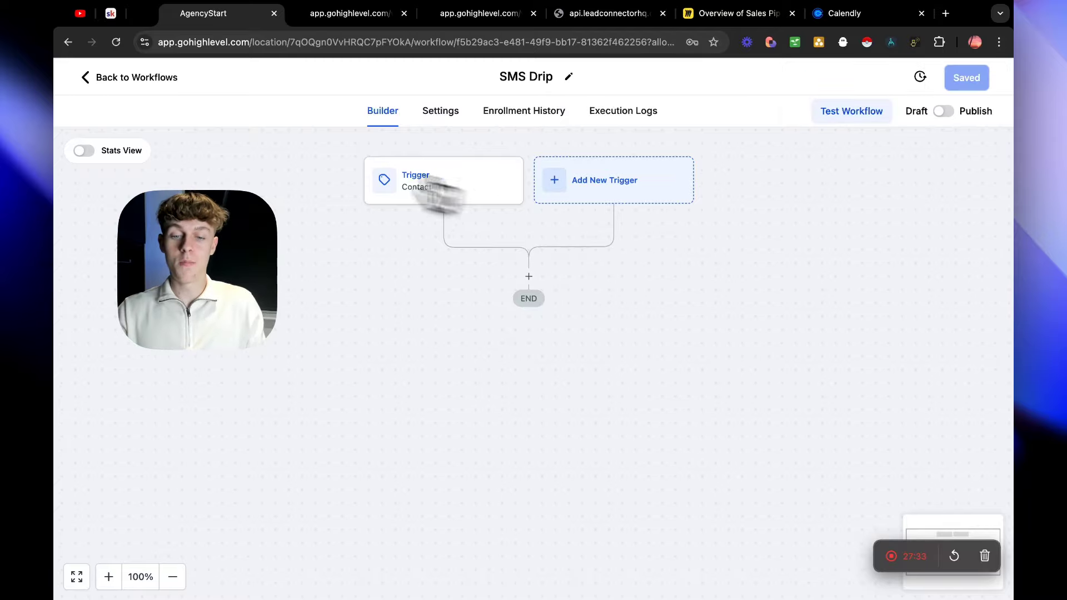
Open Advanced GHL Booking Bot For SMS from the Ai Appointment Setter - Advanced folder and examine its action sequence.
left_click(167, 80)
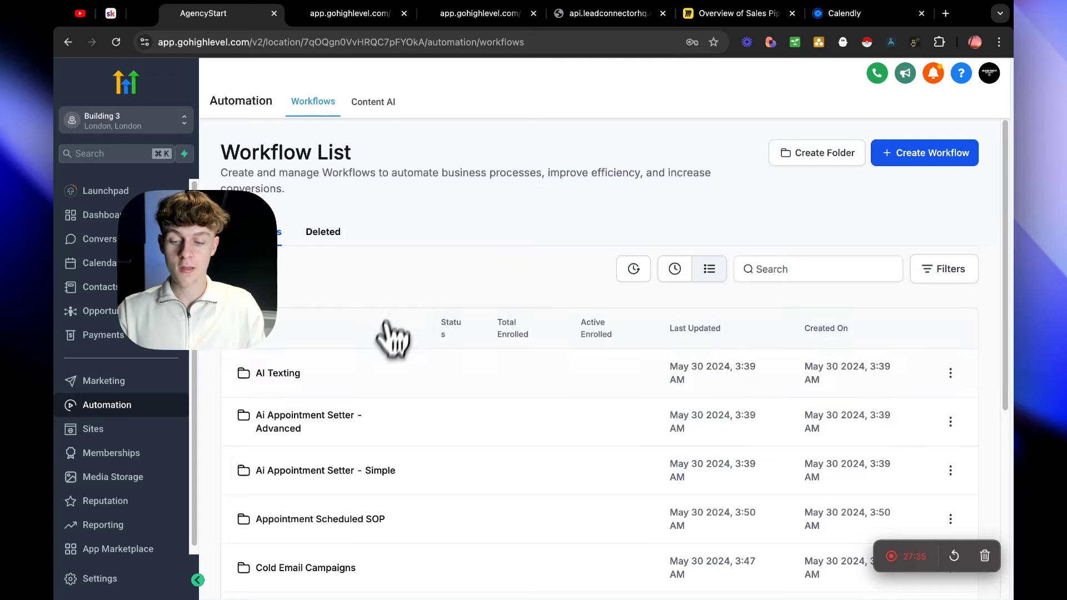
left_click(320, 423)
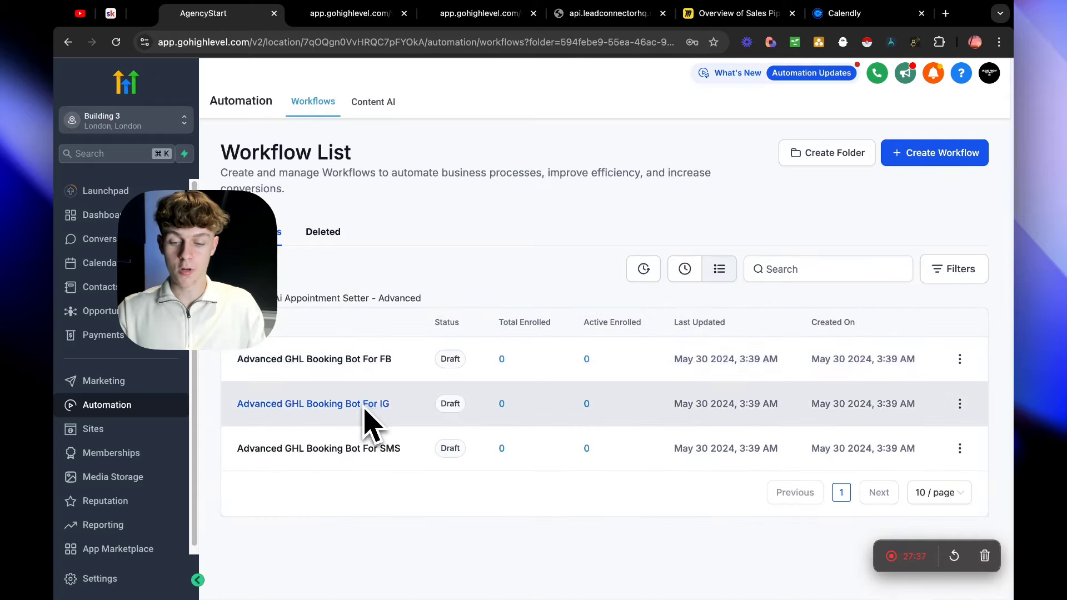
left_click(349, 449)
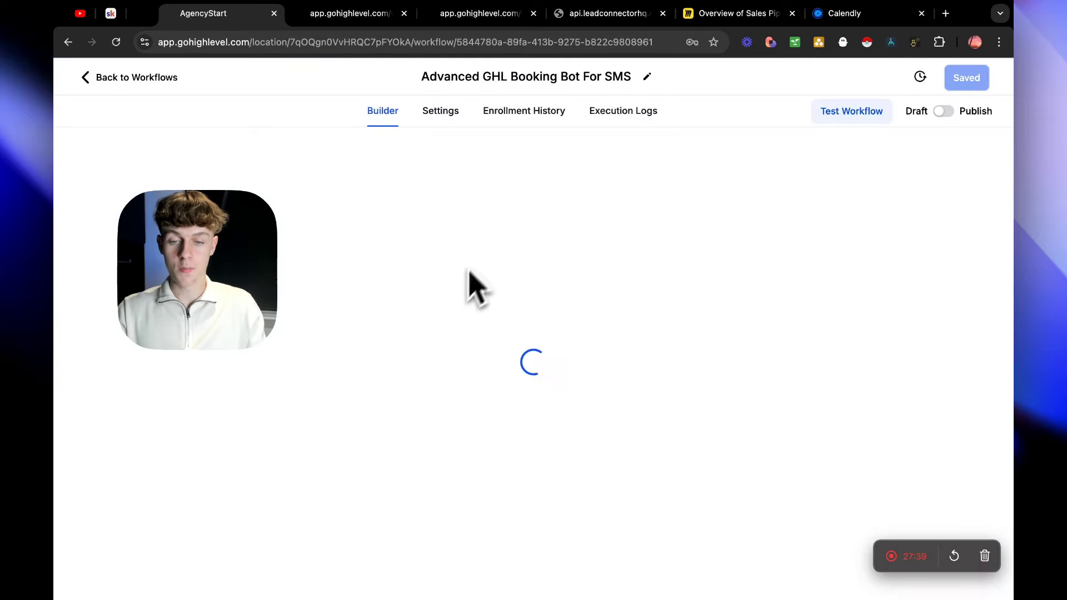
scroll(407, 271, "down", 15)
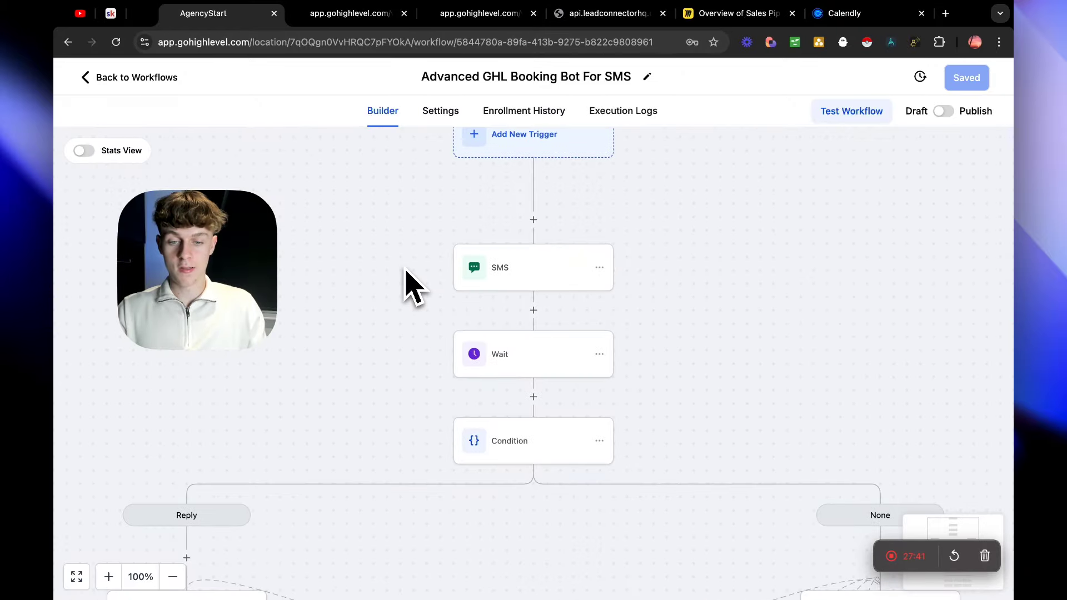
scroll(415, 294, "up", 12)
scroll(421, 309, "up", 3)
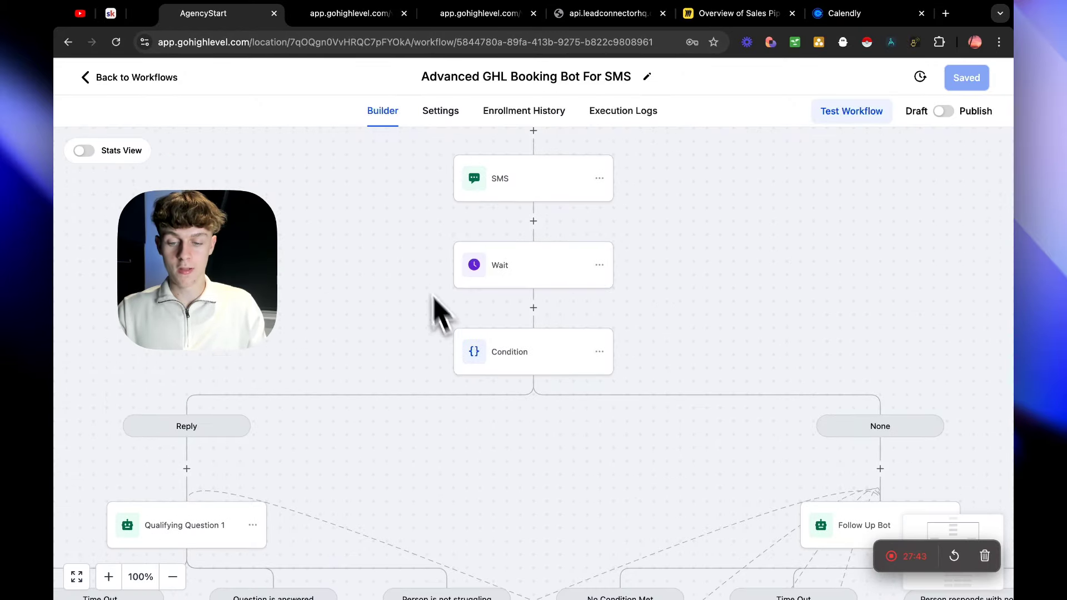
Add a Contact Tag trigger with a Tag Added filter to the Advanced GHL Booking Bot For SMS workflow.
left_click(173, 579)
left_click(173, 580)
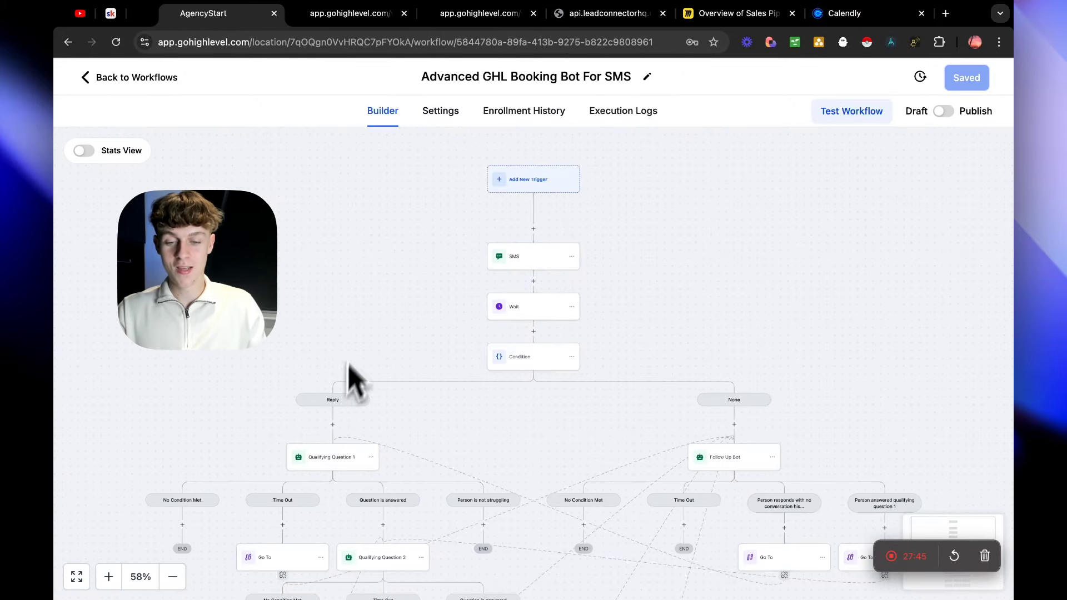
left_click(531, 181)
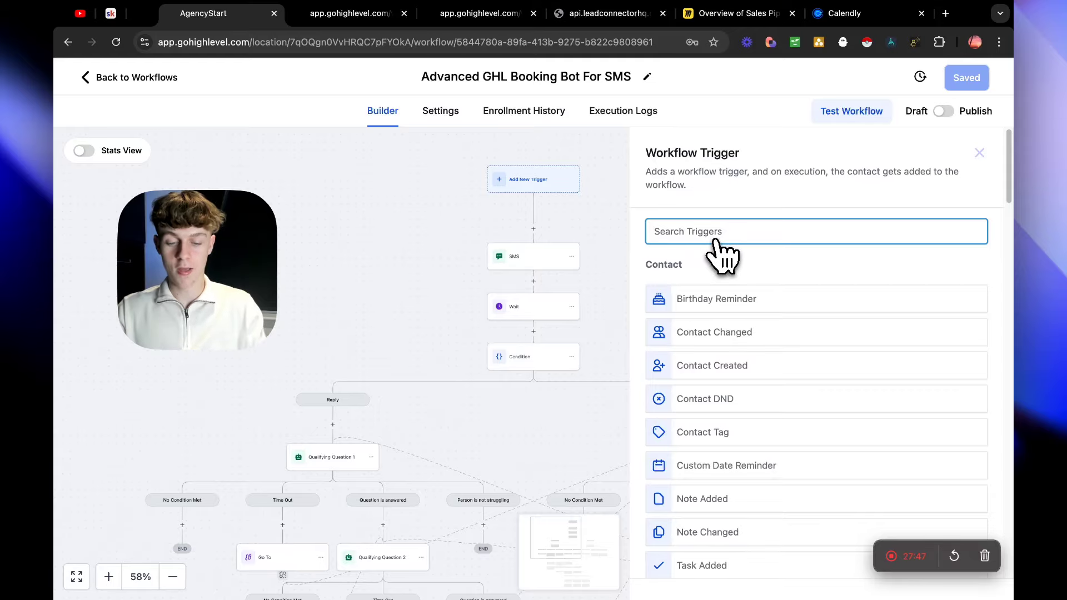
left_click(723, 437)
left_click(477, 359)
left_click(472, 384)
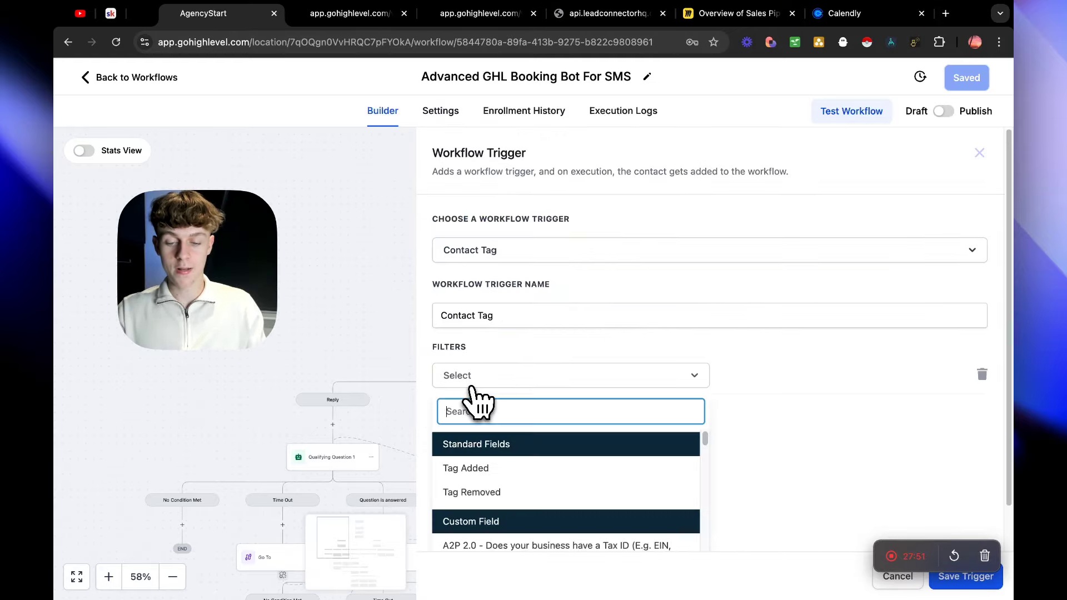
left_click(466, 468)
left_click(759, 377)
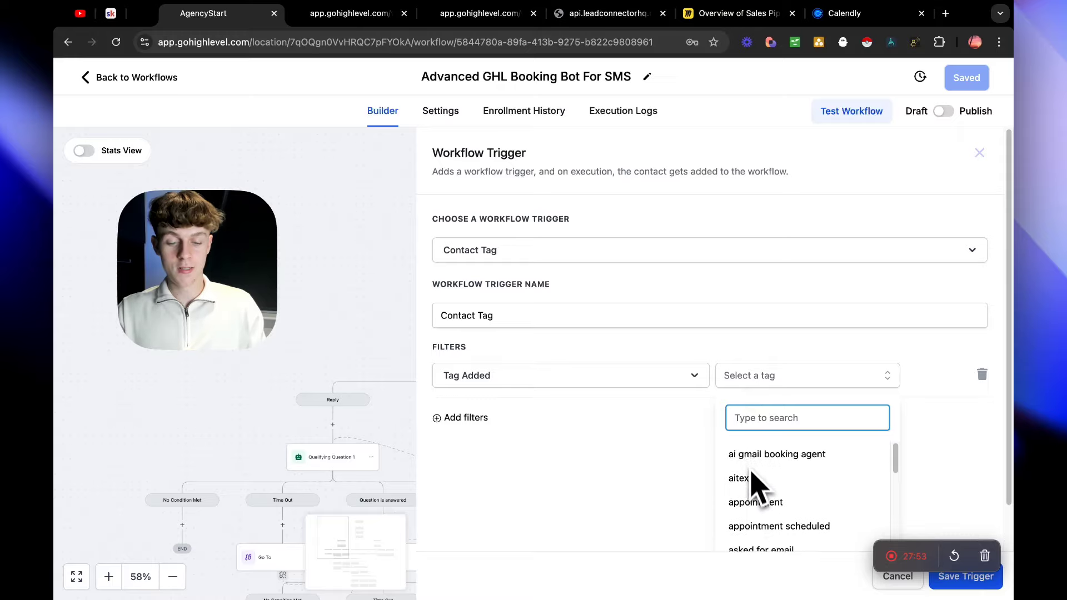
Set the Tag Added filter to the "example opt in" tag and save the trigger.
scroll(751, 472, "down", 10)
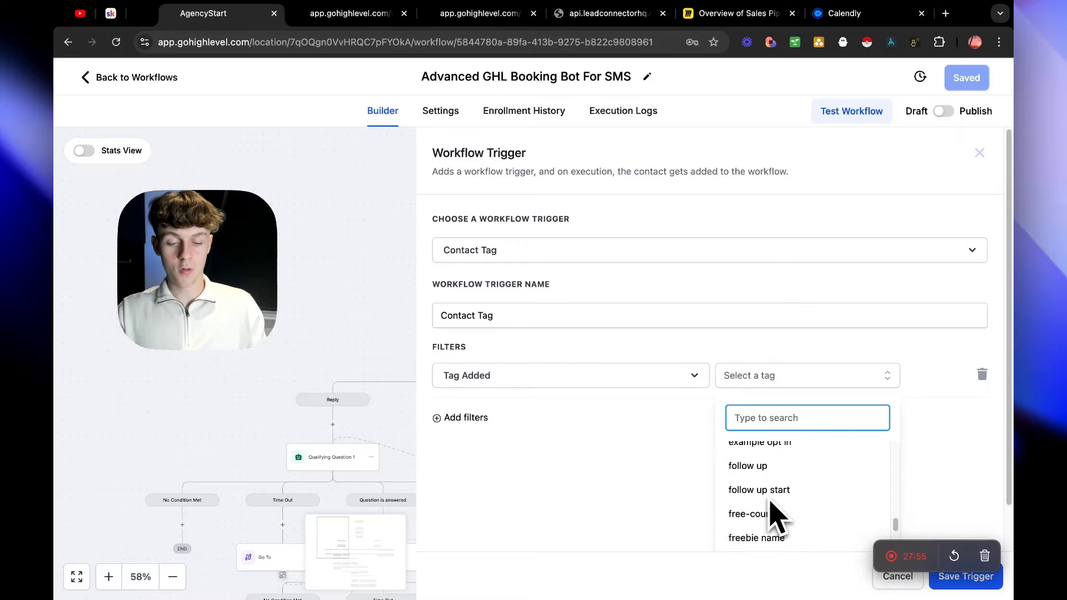
scroll(778, 545, "down", 1)
scroll(776, 545, "down", 2)
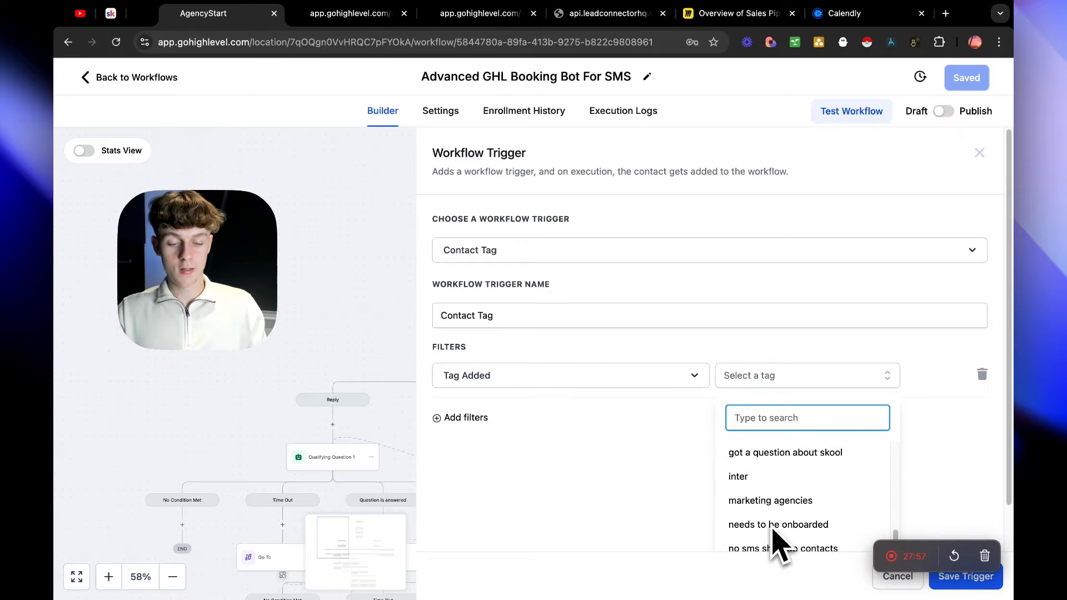
type("exam")
left_click(781, 456)
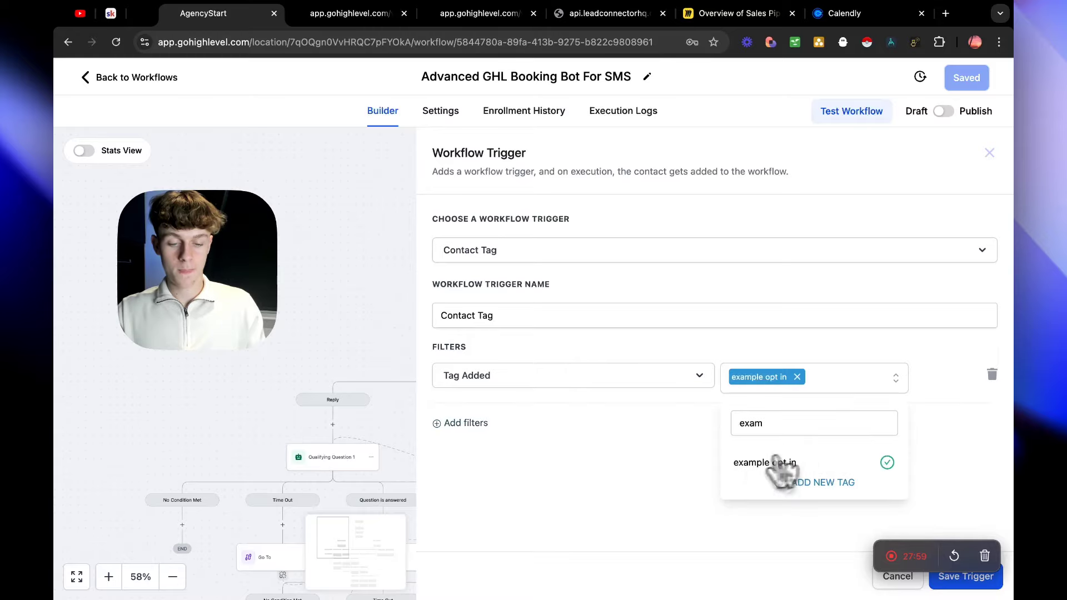
left_click(950, 585)
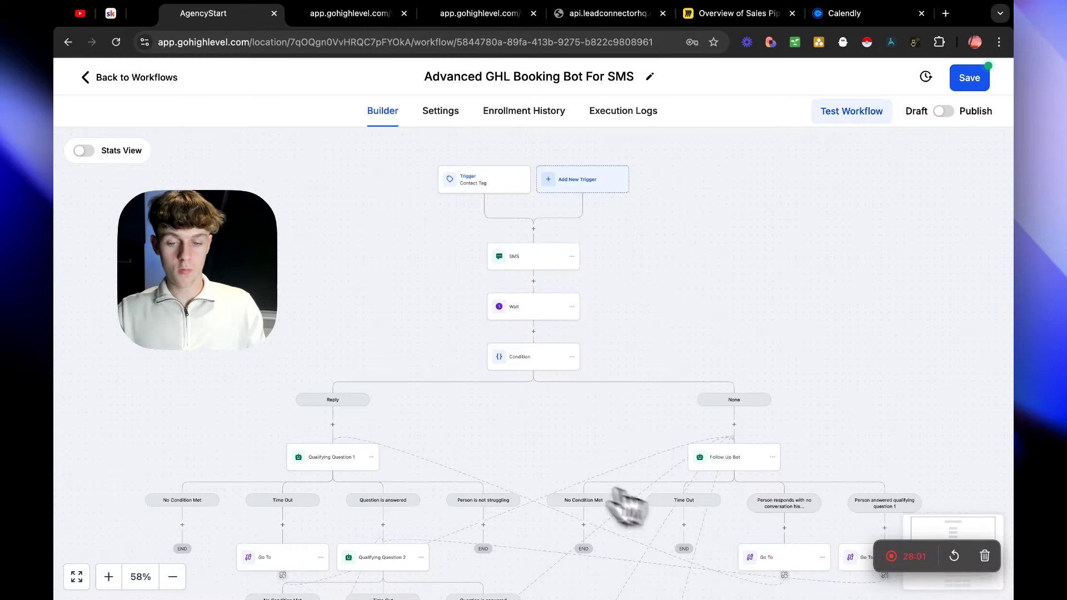
Review the custom value used as the message in the first SMS action, and save the workflow.
left_click(520, 262)
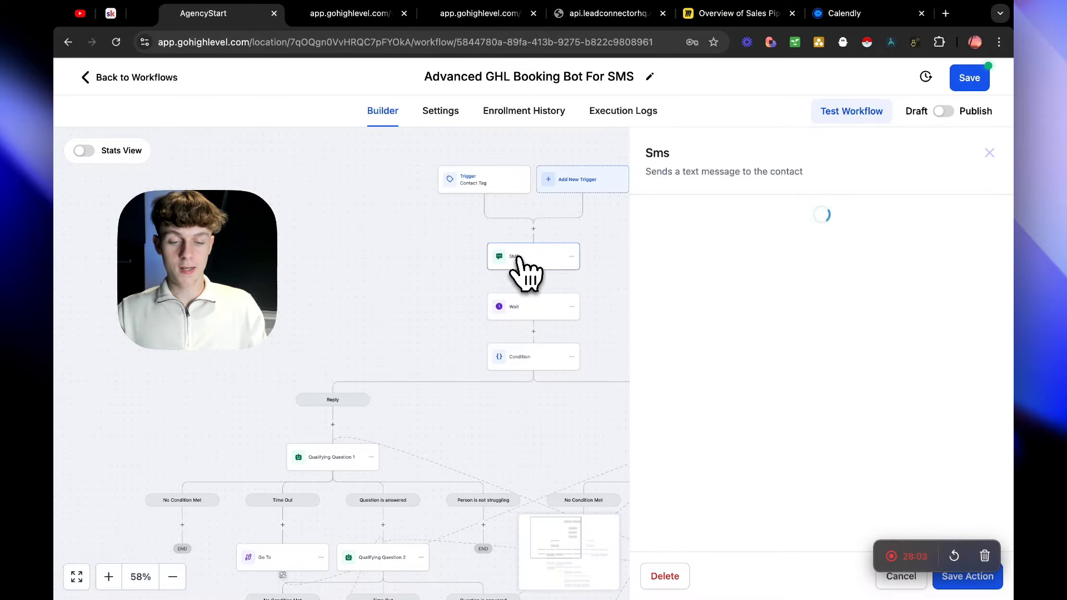
scroll(747, 389, "down", 1)
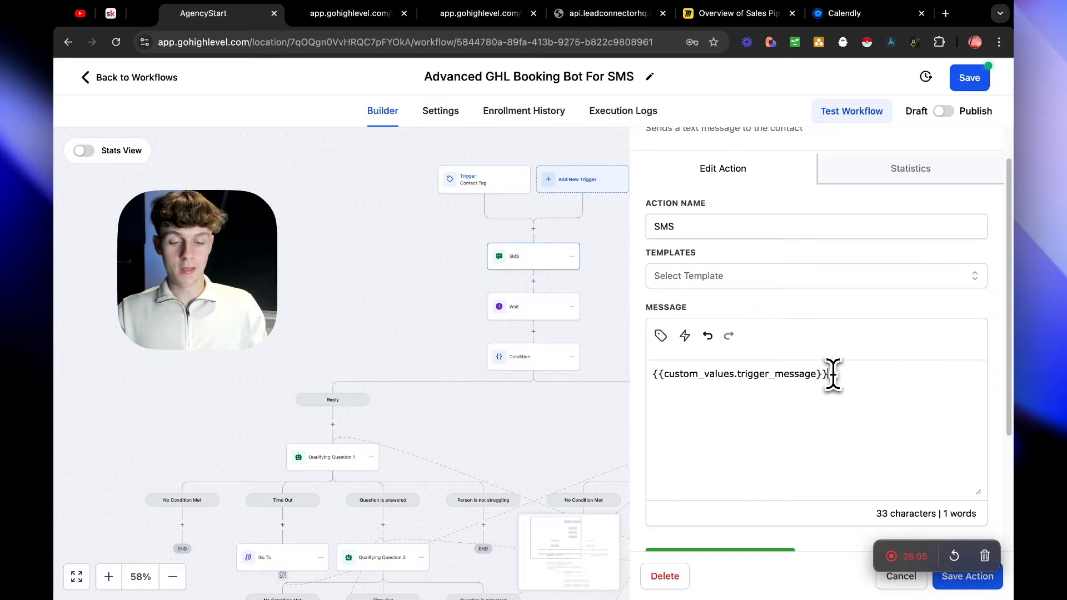
left_click_drag(832, 374, 643, 371)
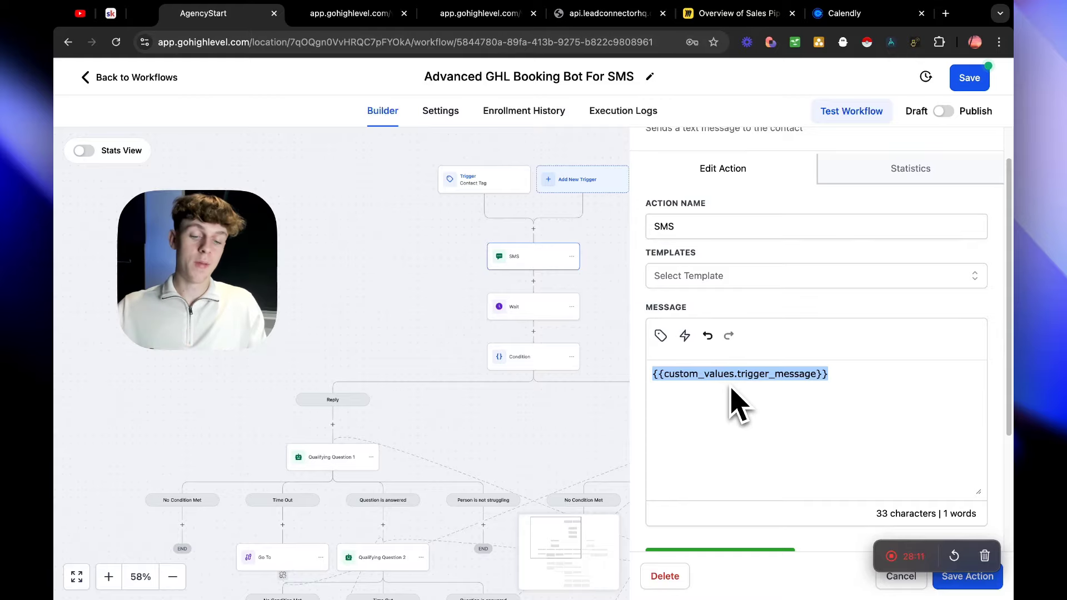
left_click(598, 208)
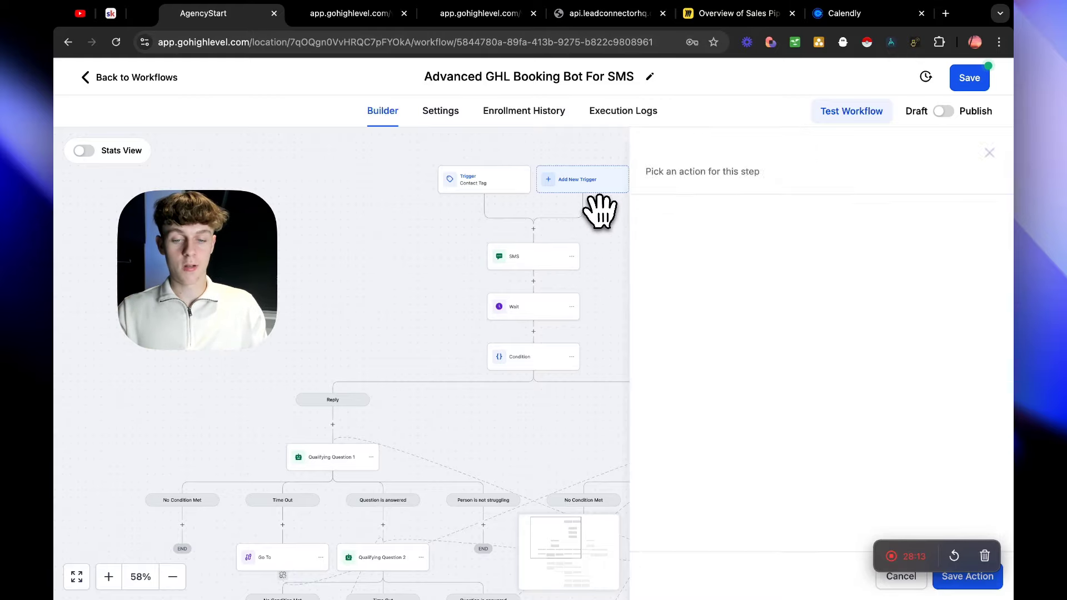
left_click(967, 81)
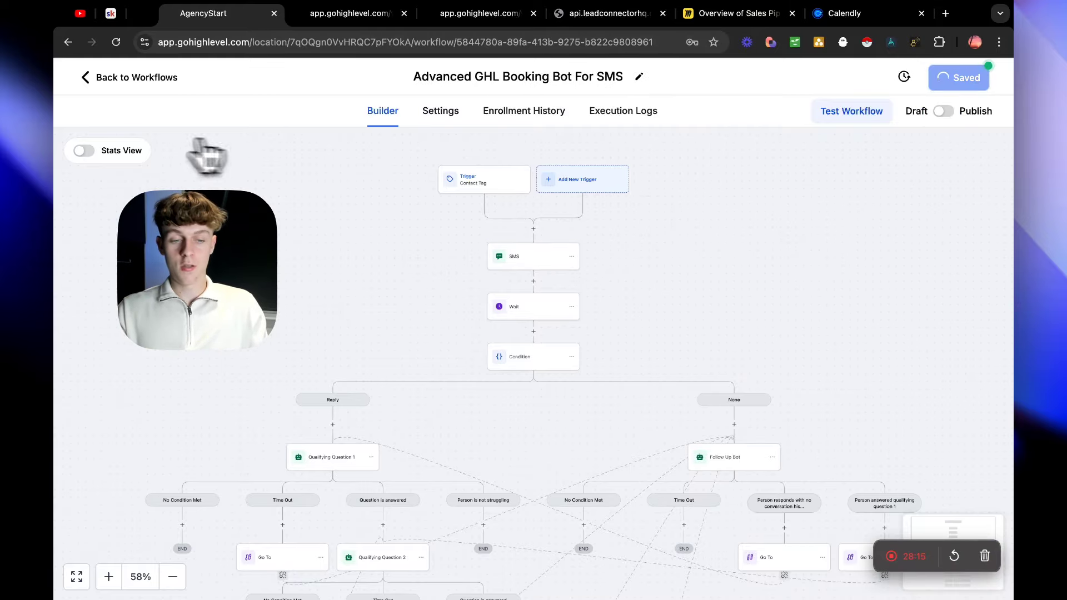
left_click(529, 260)
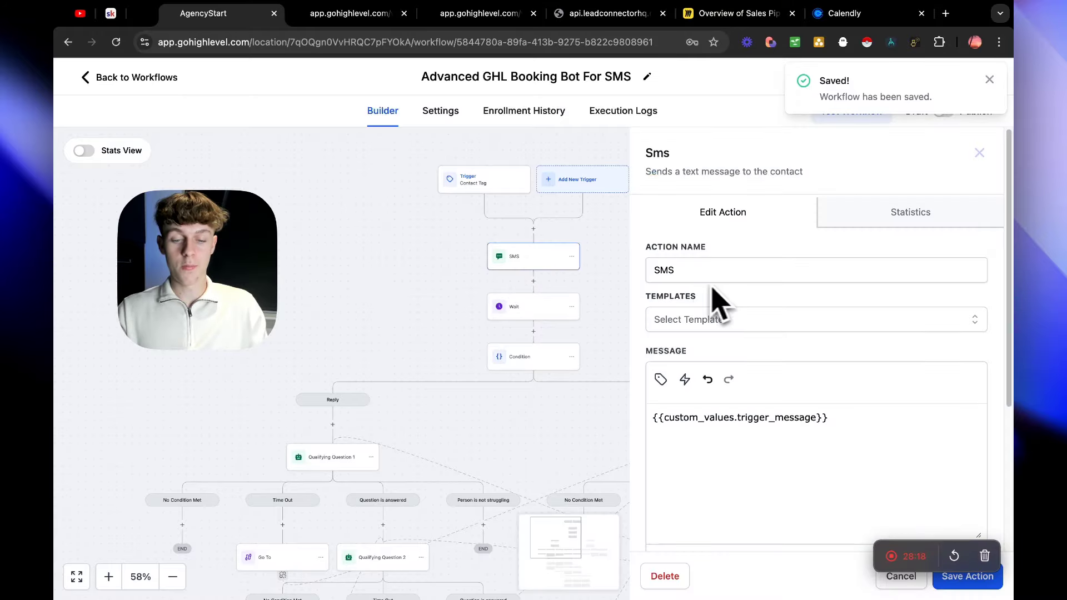
left_click(393, 231)
Leave the workflow and open the Conversational Ai For SMS folder of custom values in the account settings.
left_click(129, 78)
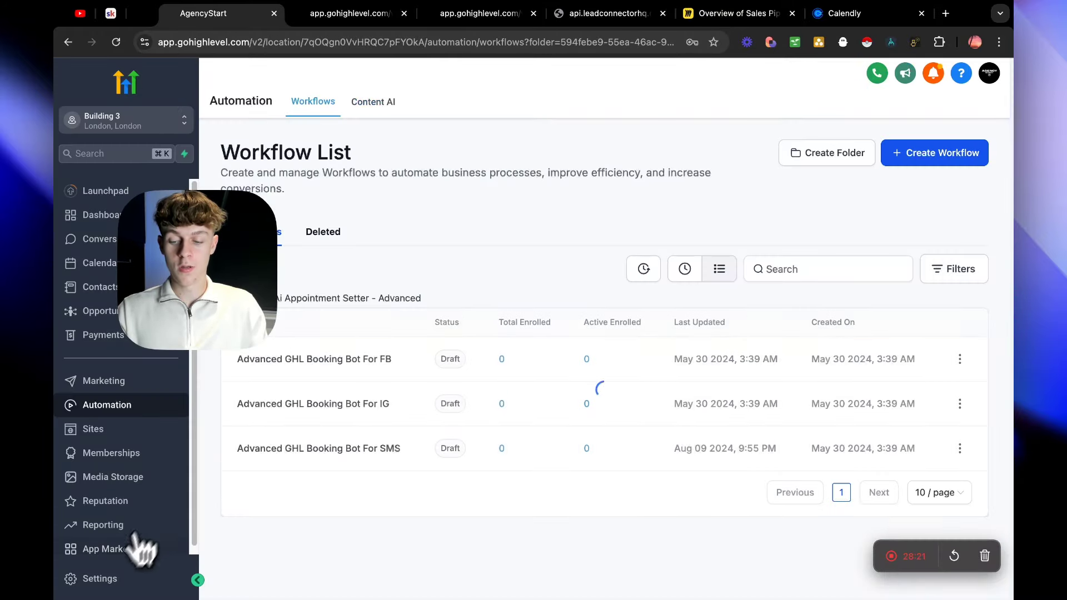
left_click(112, 578)
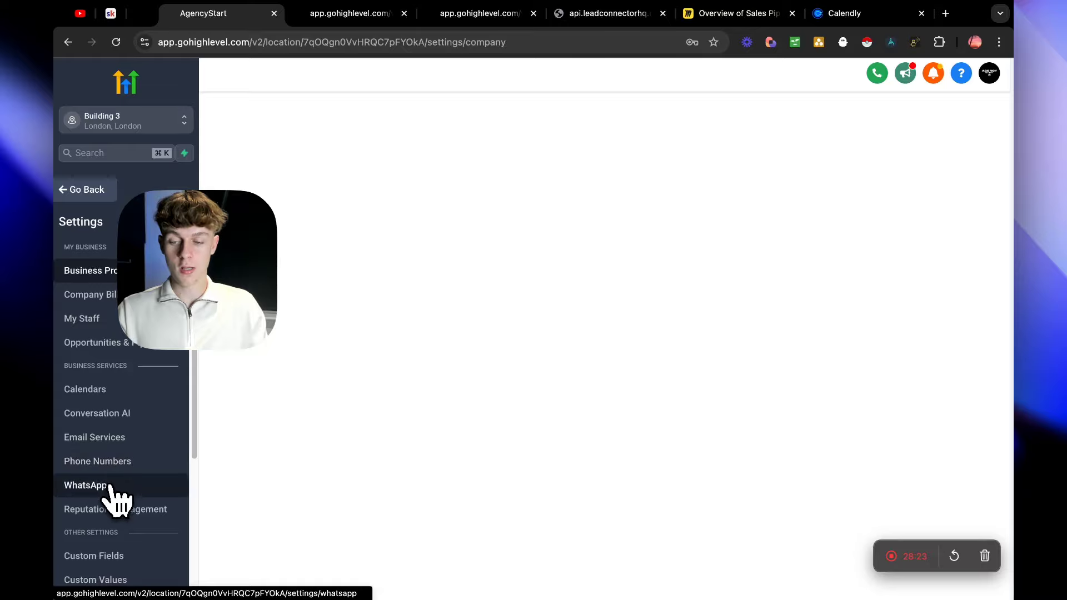
scroll(115, 489, "down", 5)
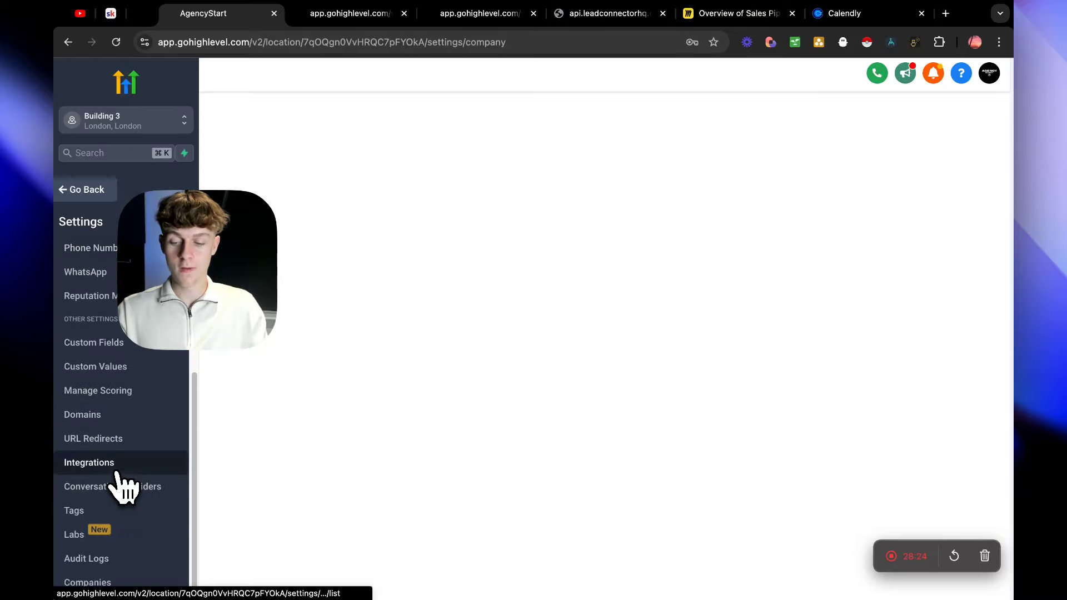
left_click(111, 390)
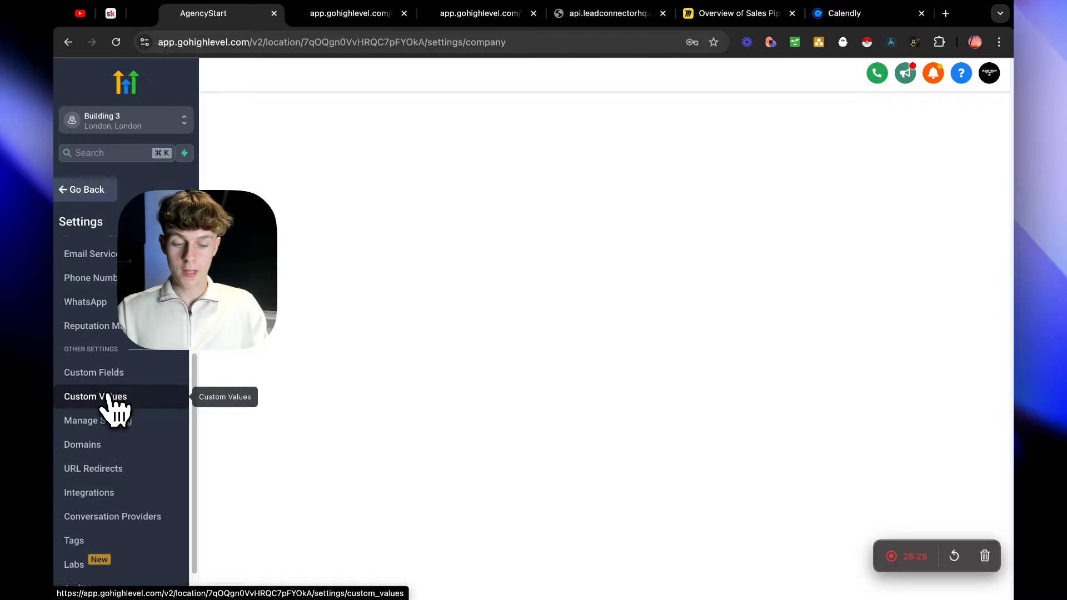
scroll(114, 400, "up", 1)
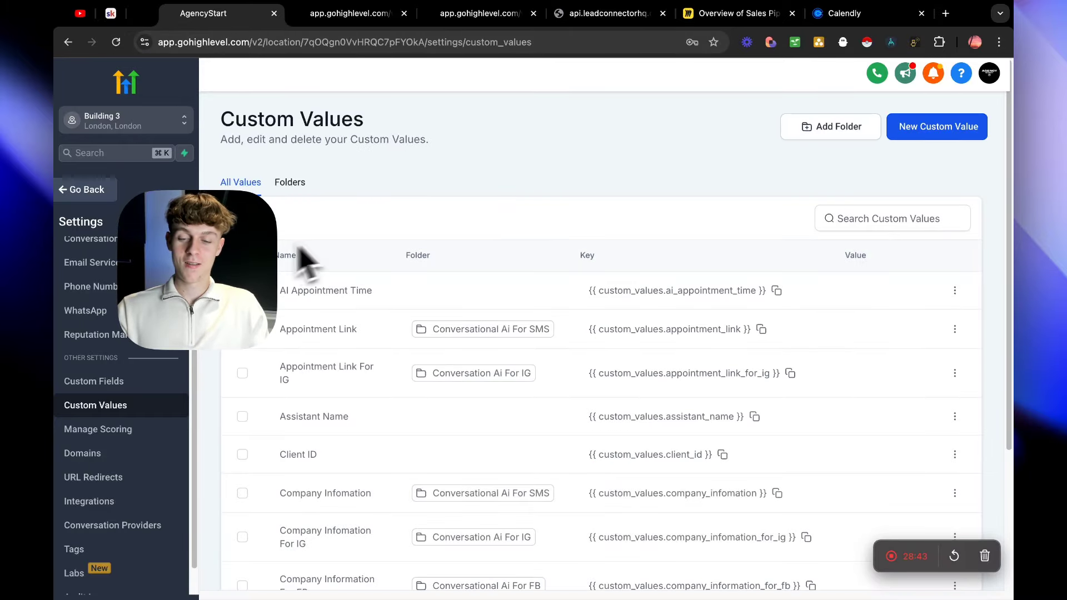
left_click(311, 182)
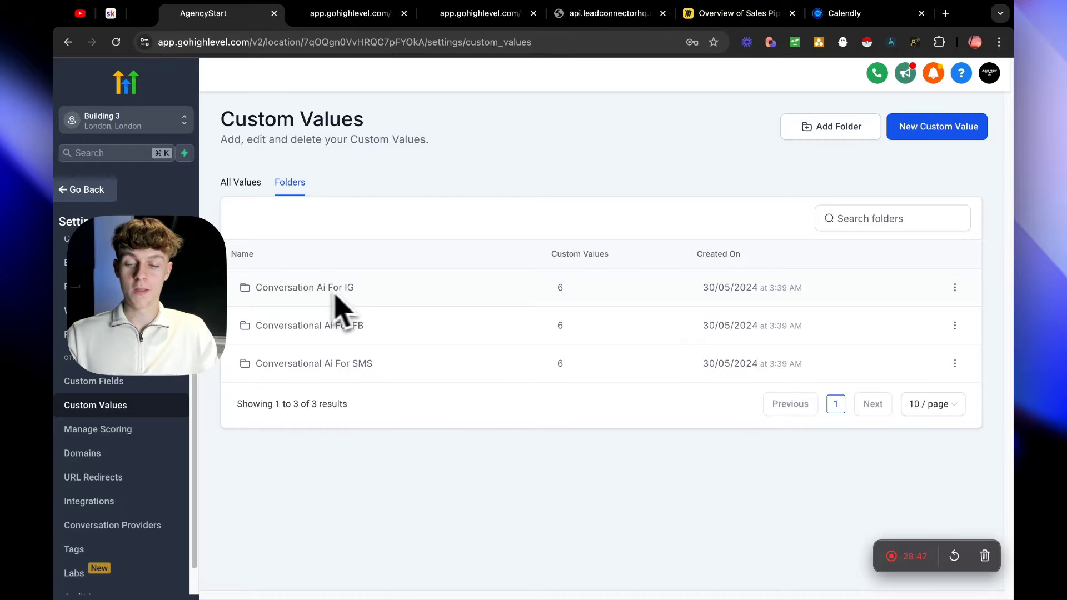
left_click(314, 381)
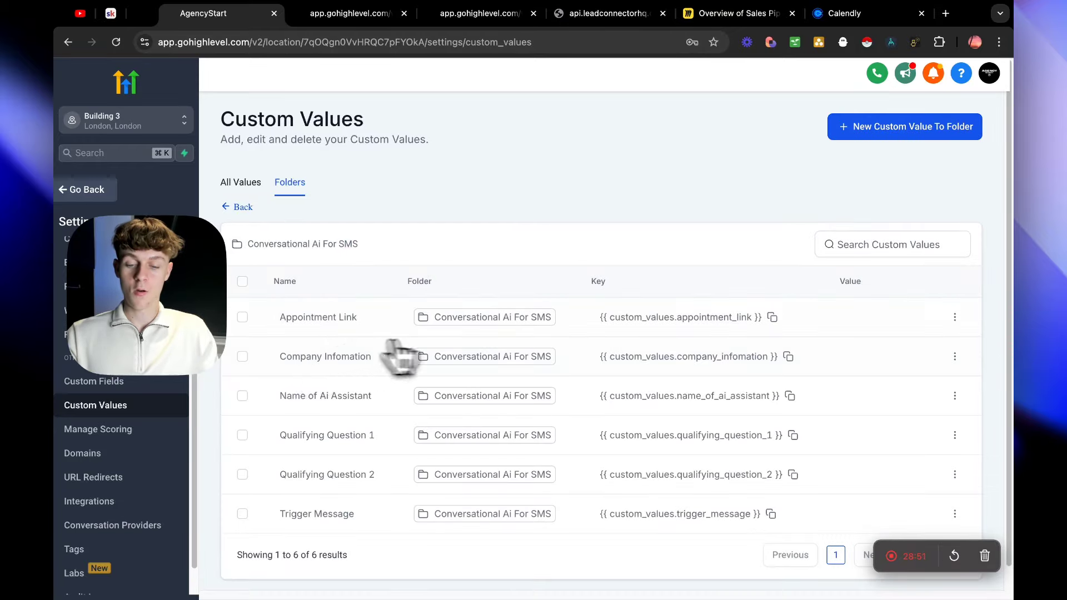
Edit the Trigger Message custom value, starting it with "Hey firstname,", the sender's introduction "from YT", and "I noticed you saw my ad and".
scroll(450, 389, "down", 1)
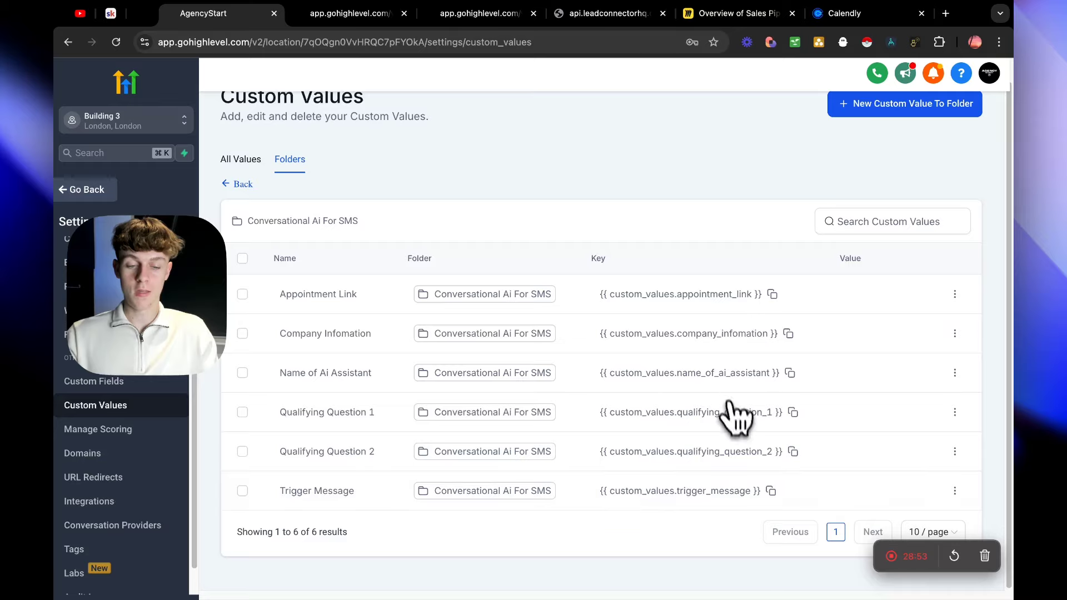
left_click(772, 491)
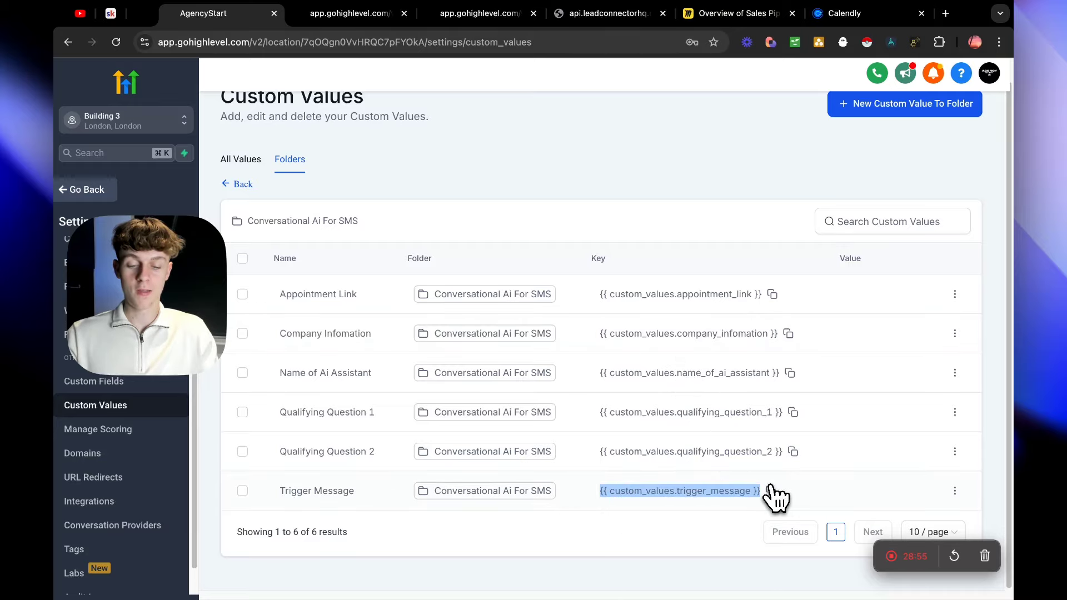
left_click(955, 490)
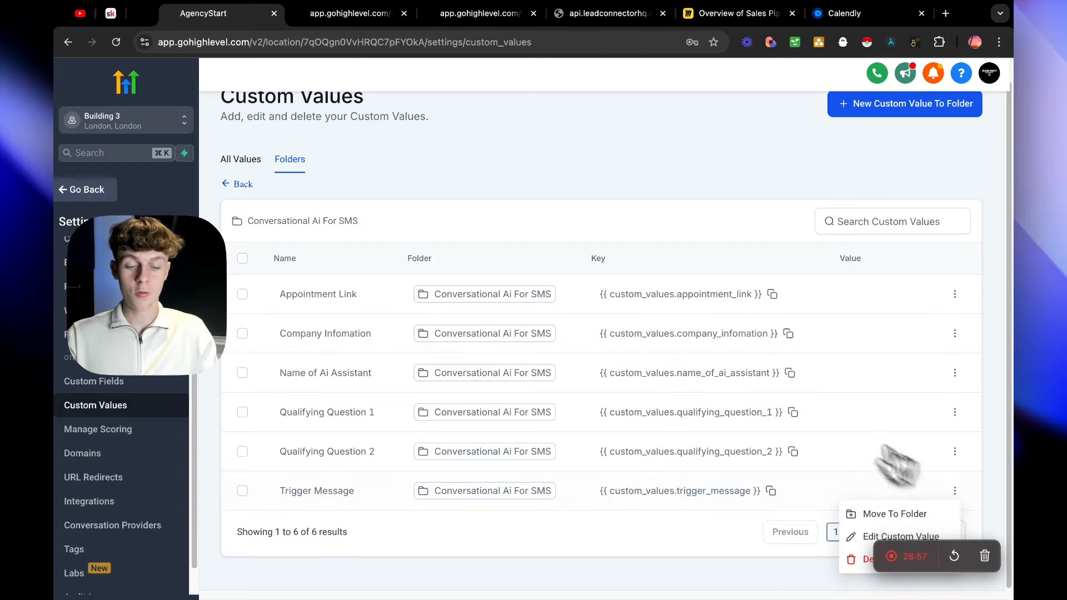
left_click(875, 537)
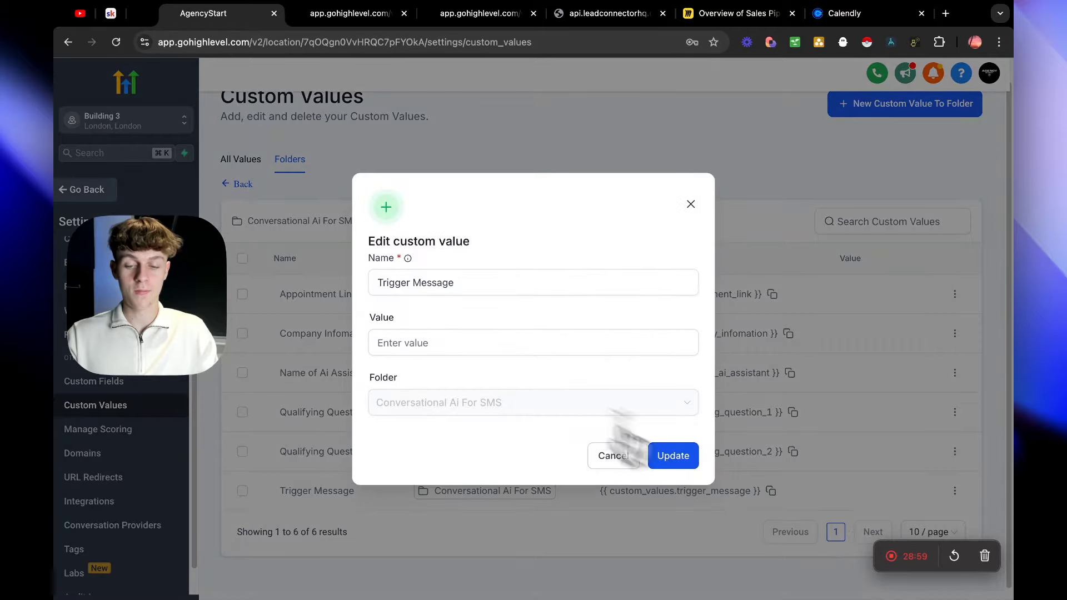
left_click(448, 345)
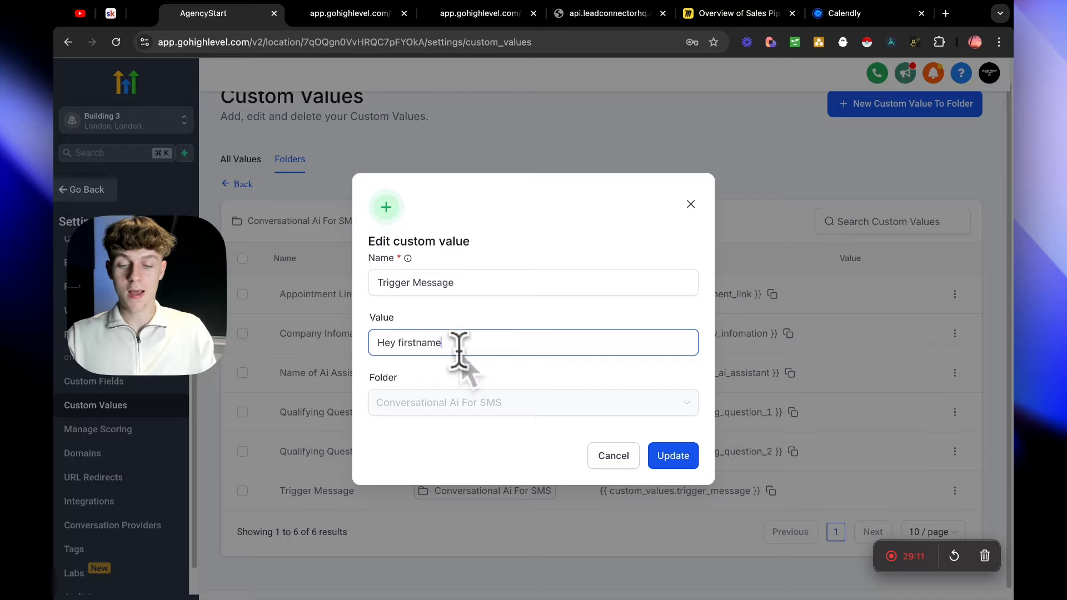
left_click_drag(458, 345, 406, 346)
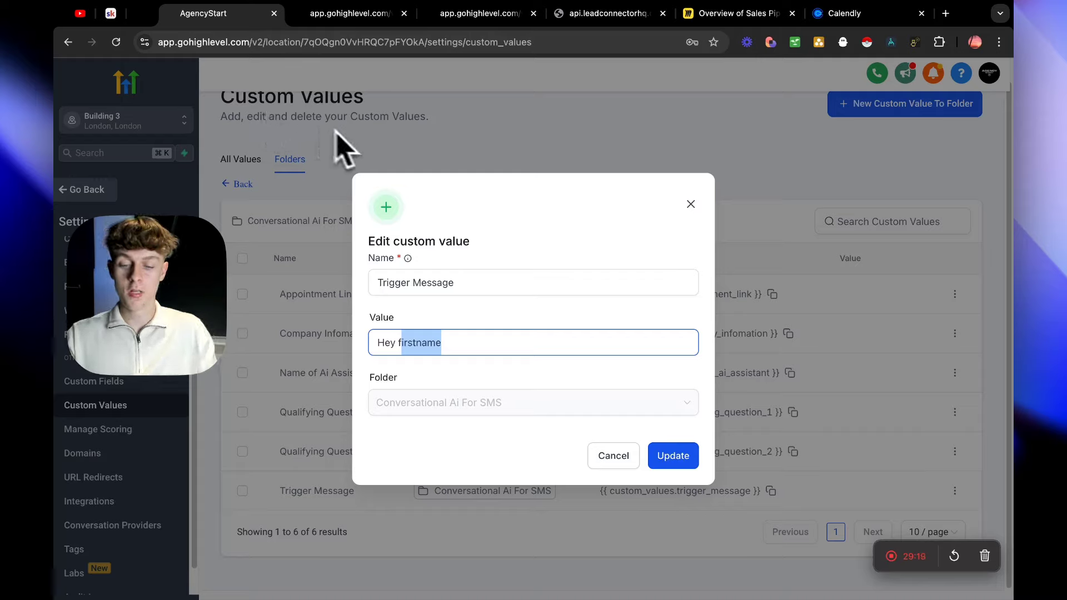
left_click(459, 351)
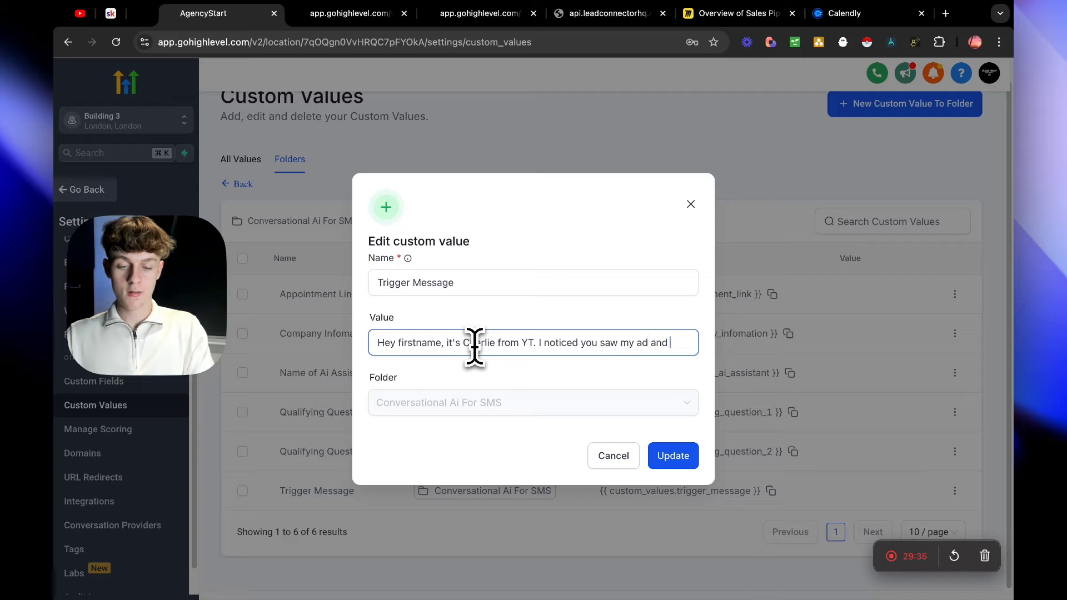
Finish the Trigger Message value with "I wanted to give you the free course." and update it.
type("wanted")
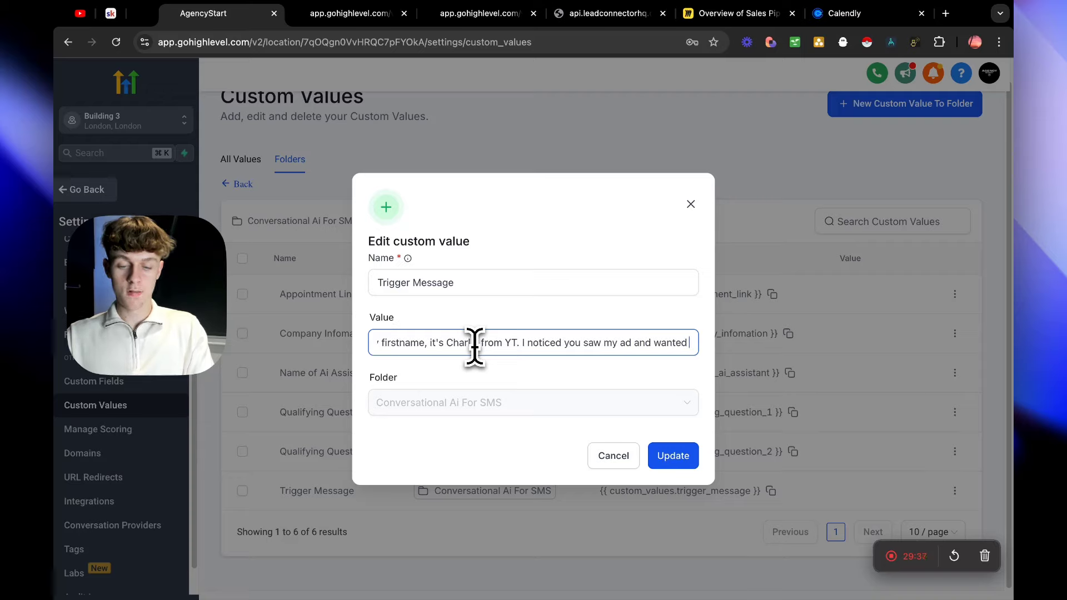
type(" th")
key("BackSpace")
key("BackSpace")
key("BackSpace")
key("BackSpace")
key("BackSpace")
key("BackSpace")
key("BackSpace")
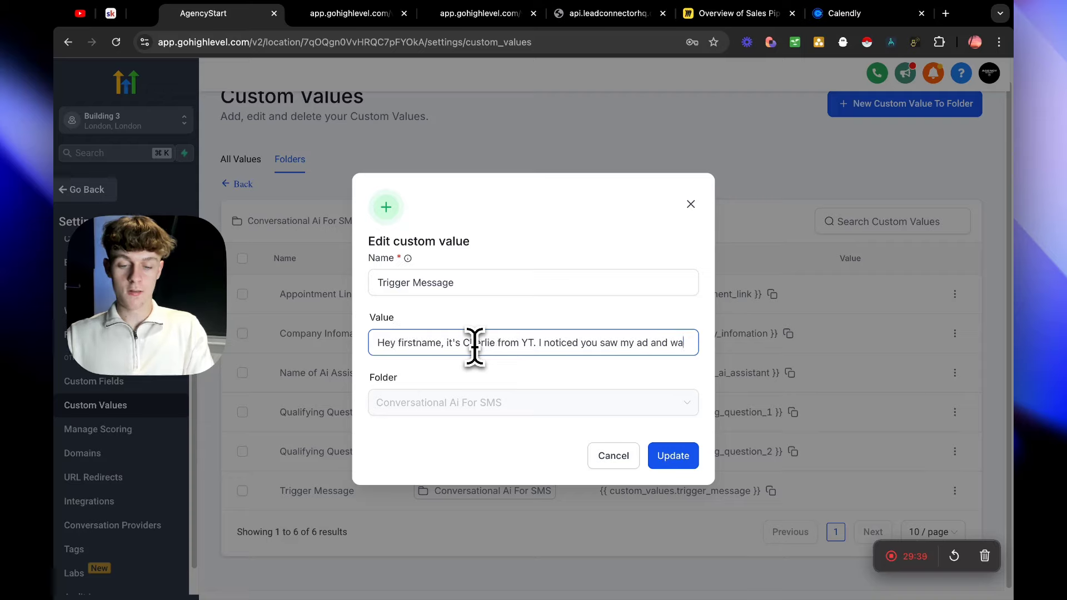
type("wanted to")
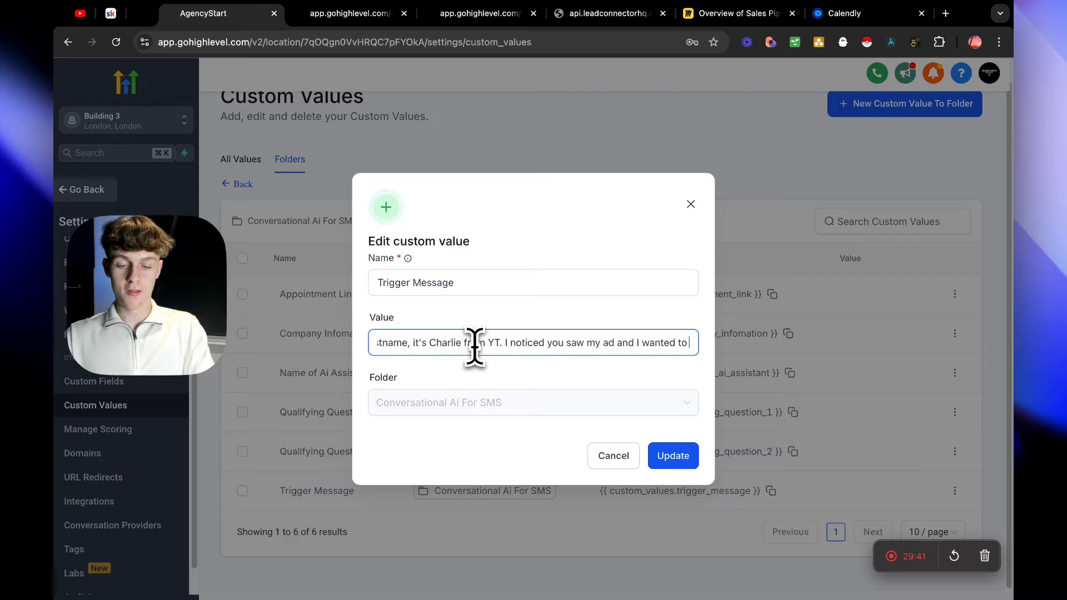
type(" give you th")
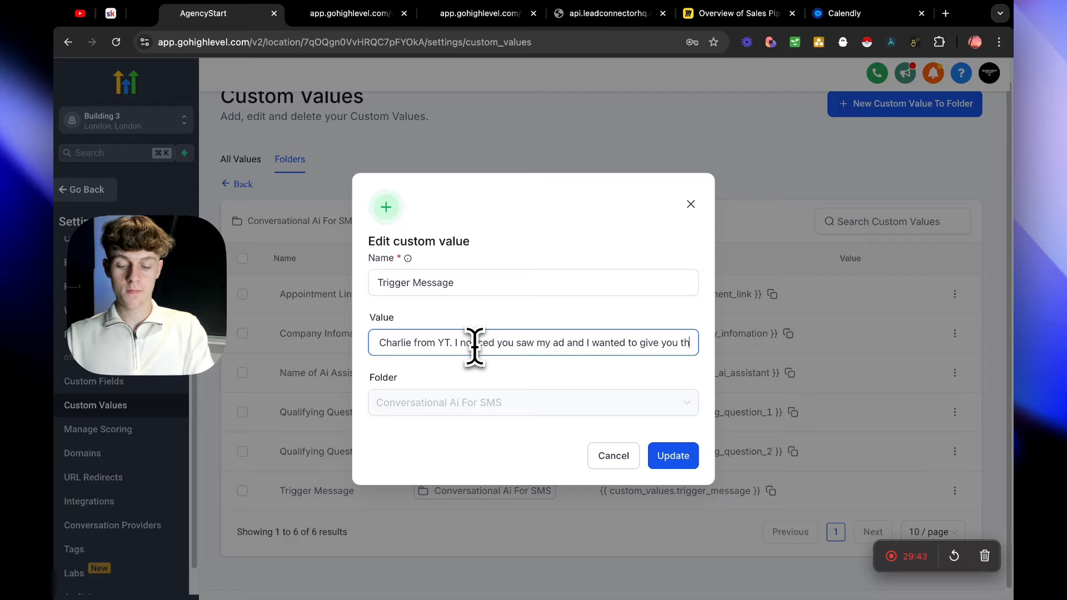
type("e free course")
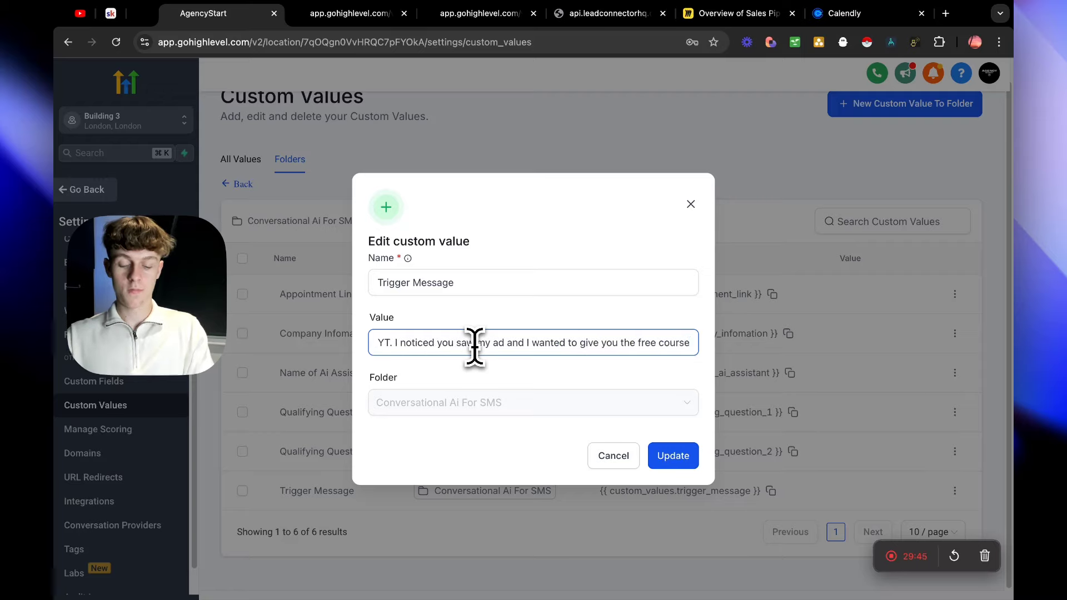
type(".")
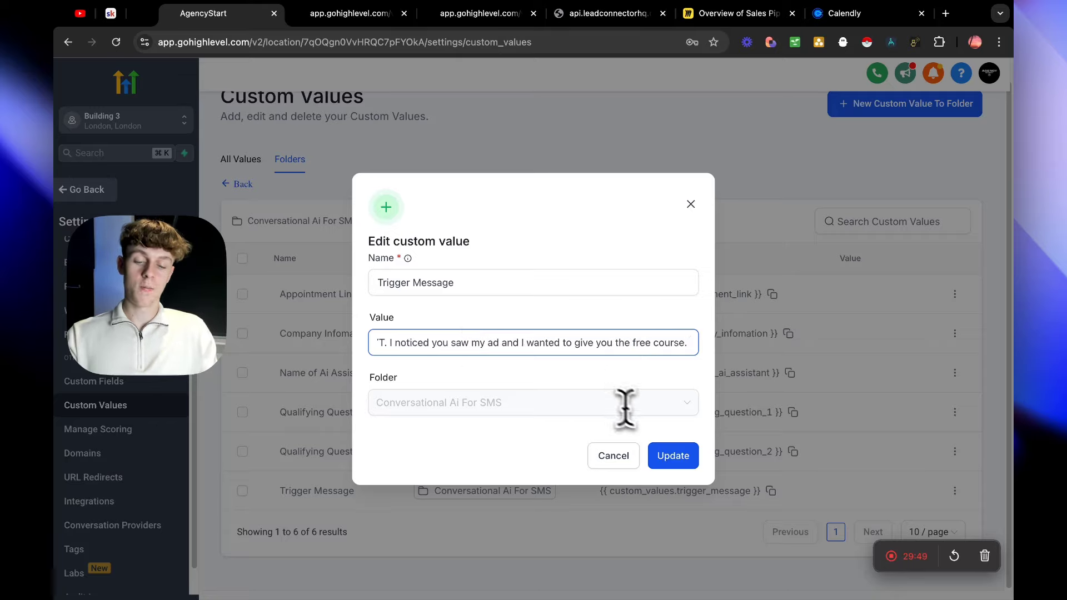
left_click(675, 456)
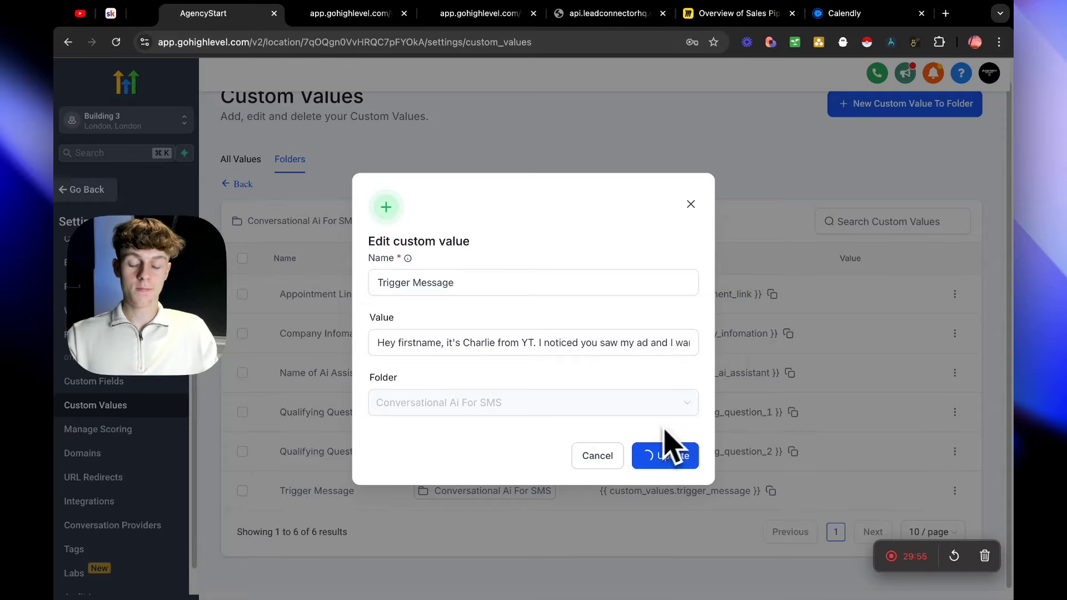
Check the Trigger Message custom value and its key in the Conversational Ai For SMS folder.
scroll(660, 525, "down", 2)
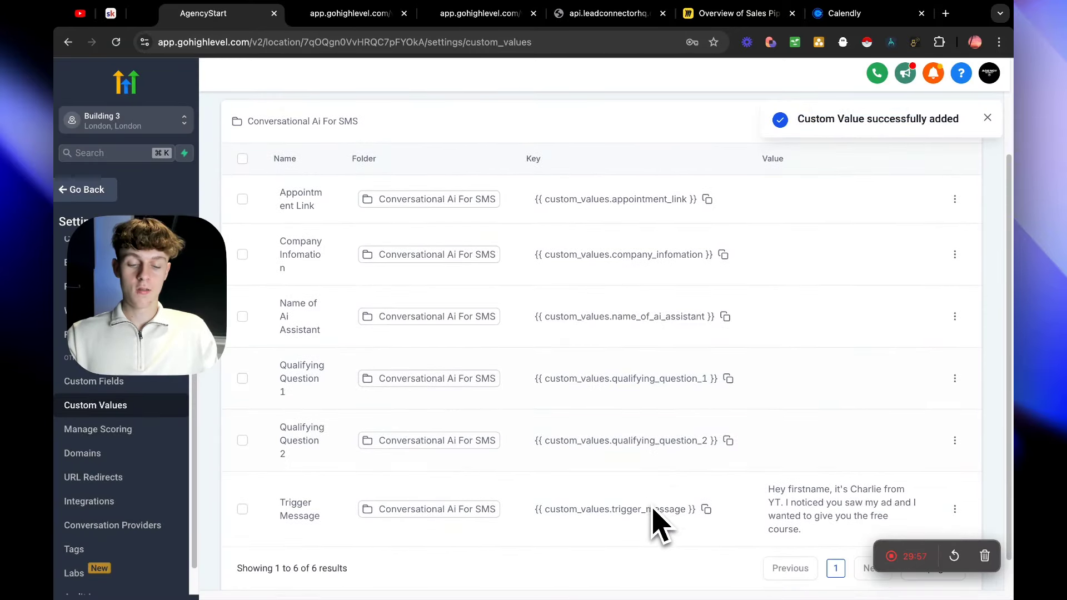
scroll(655, 510, "down", 1)
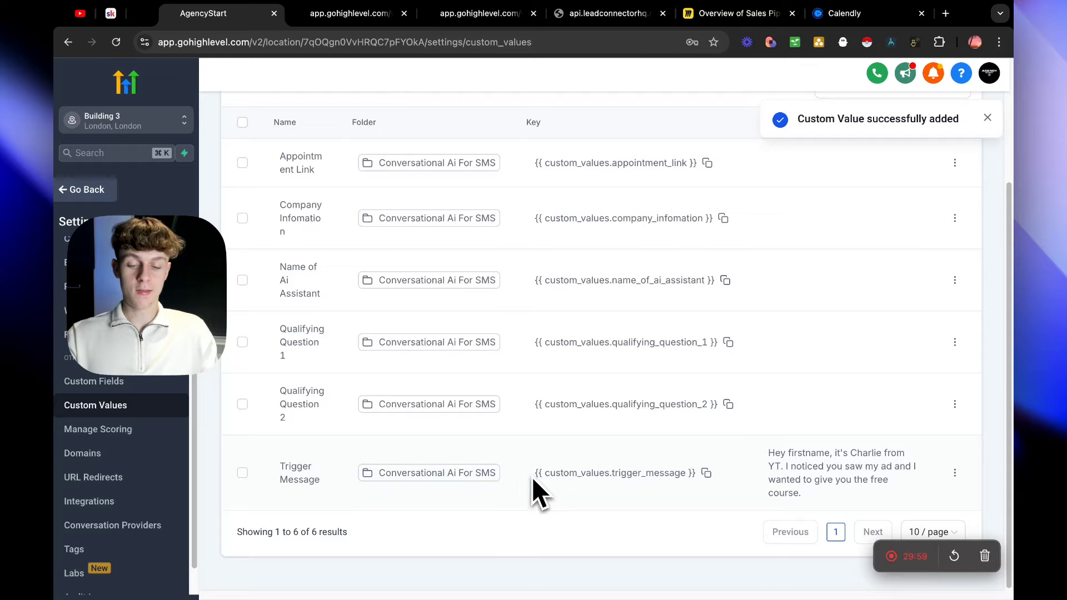
left_click_drag(534, 477, 687, 478)
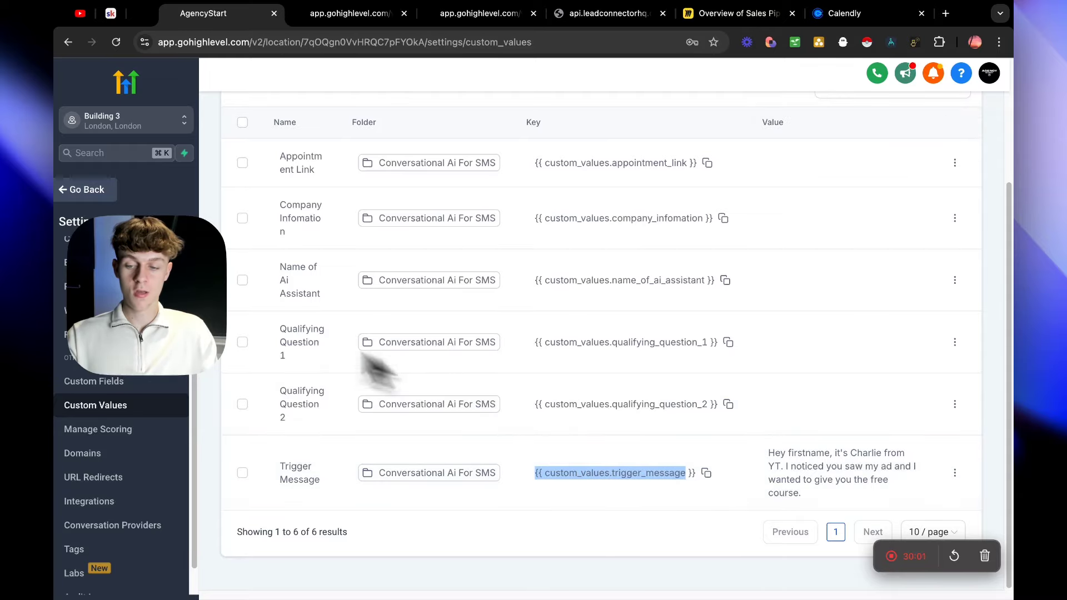
Return to the automation workflows and open Advanced GHL Booking Bot For SMS from the Ai Appointment Setter - Advanced folder.
left_click(92, 191)
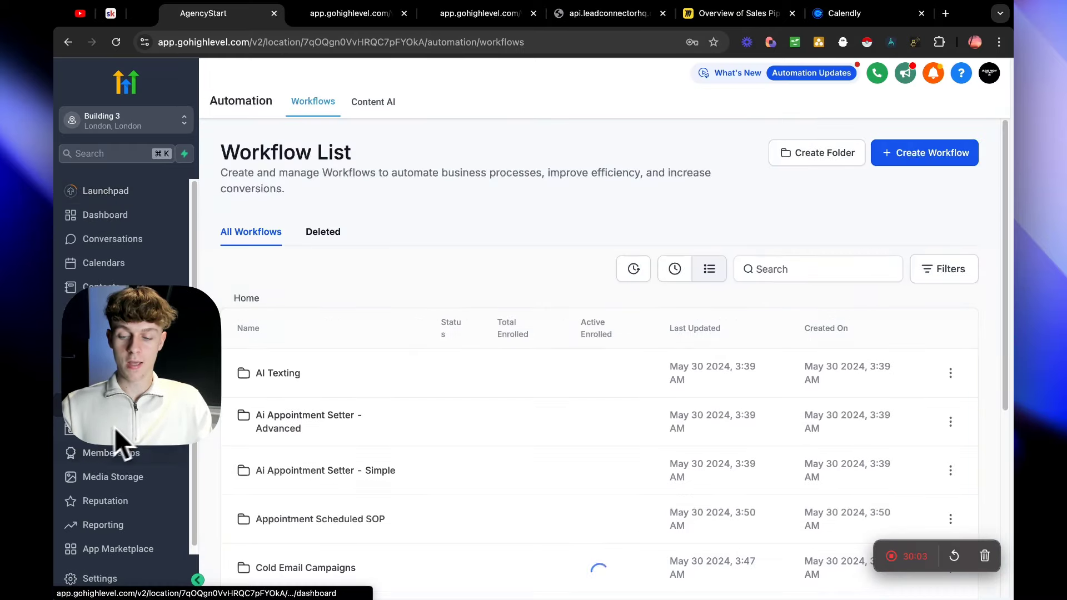
left_click(316, 416)
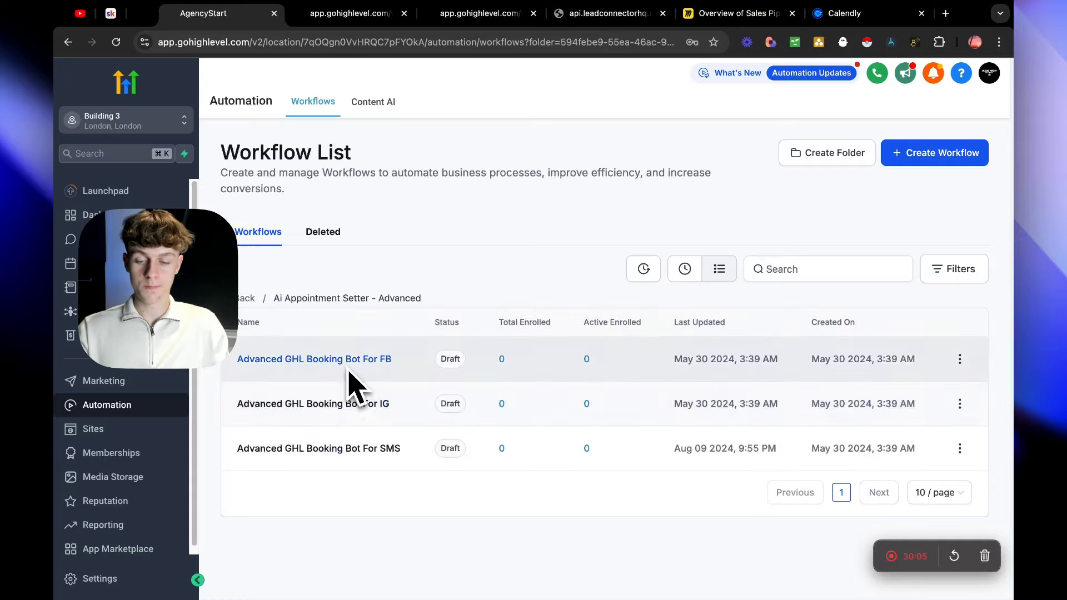
left_click(352, 450)
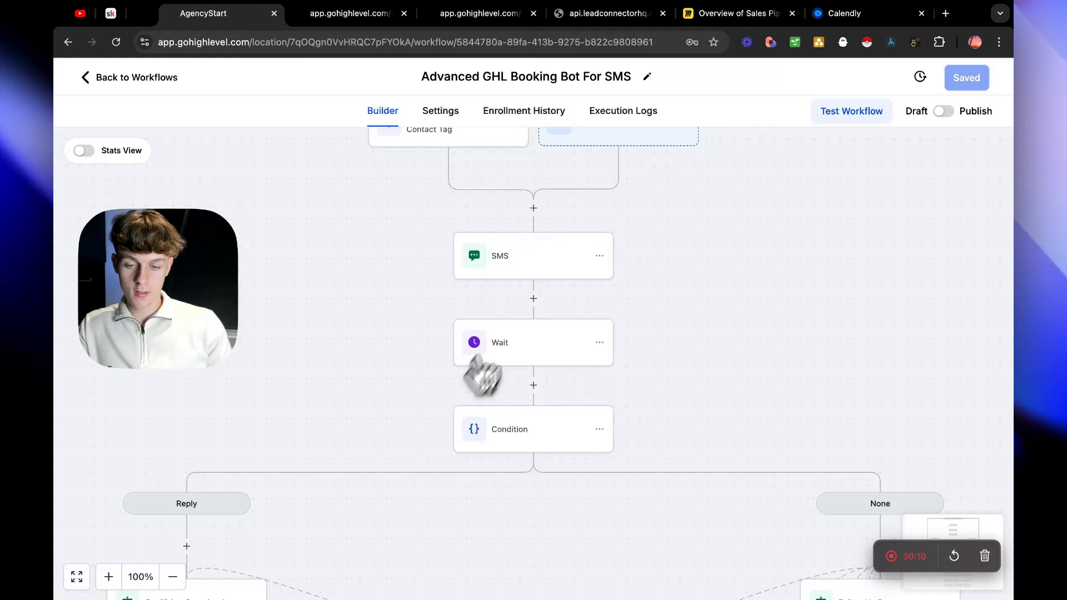
Review the custom value used as the first SMS action's message and the reply settings of the Wait action.
left_click(524, 276)
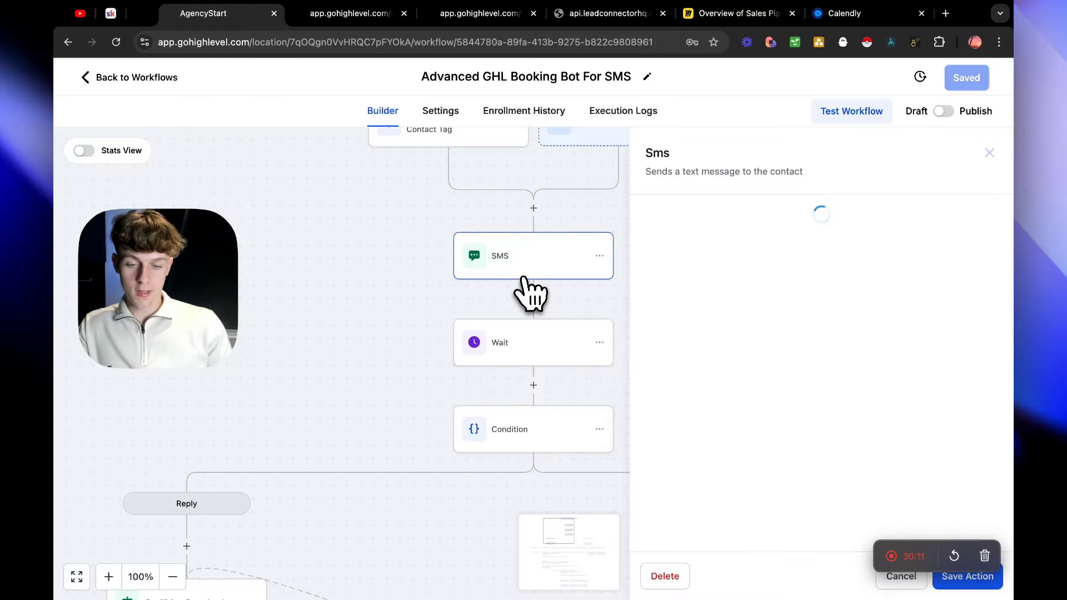
left_click_drag(832, 419, 650, 429)
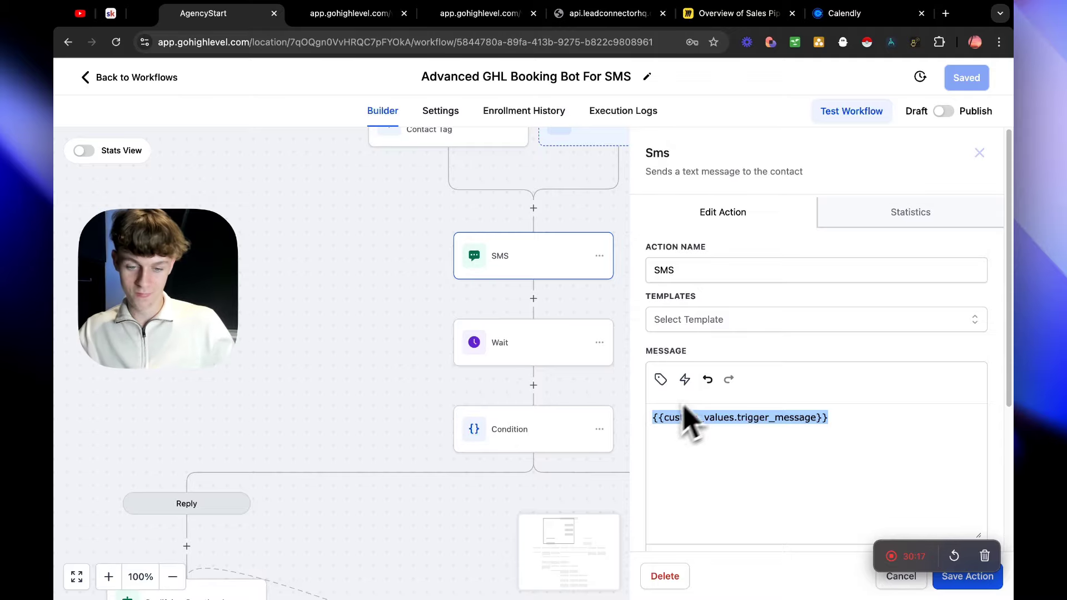
left_click(374, 285)
left_click(511, 350)
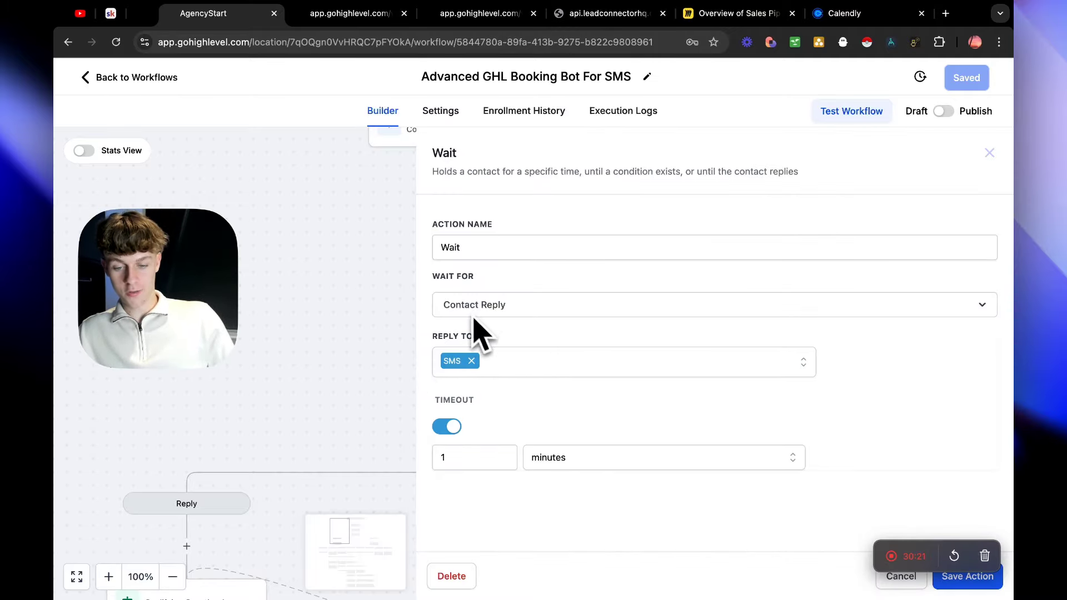
left_click(414, 437)
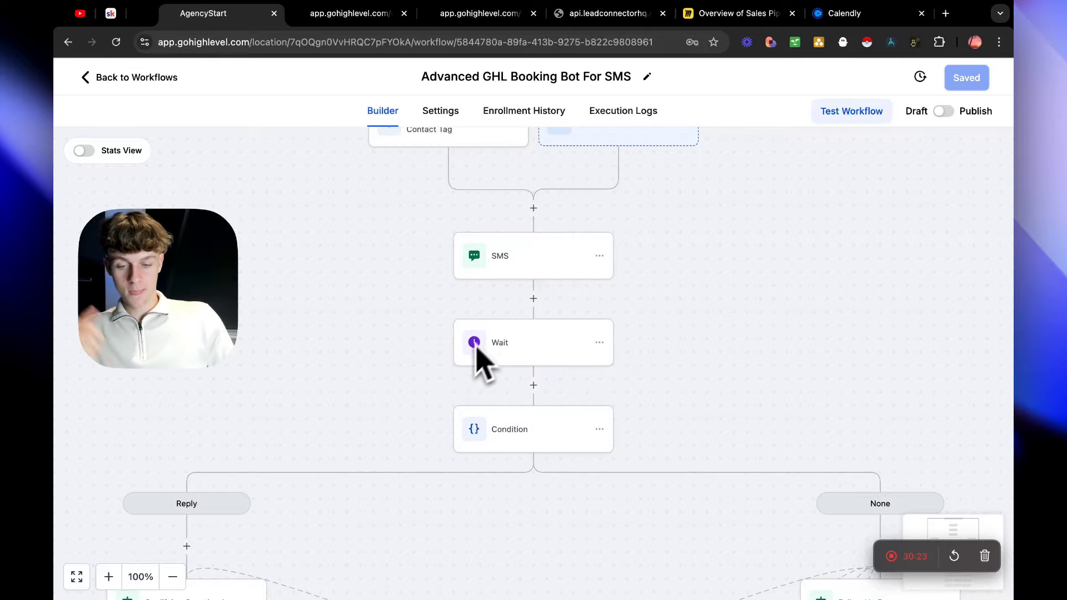
left_click_drag(415, 231, 365, 298)
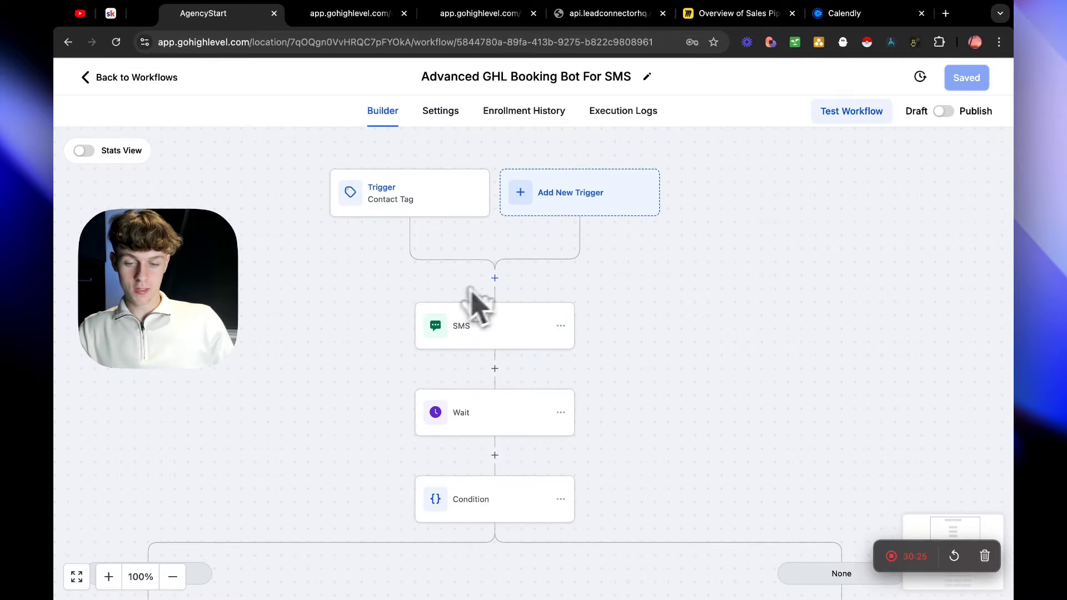
left_click(495, 277)
type("send")
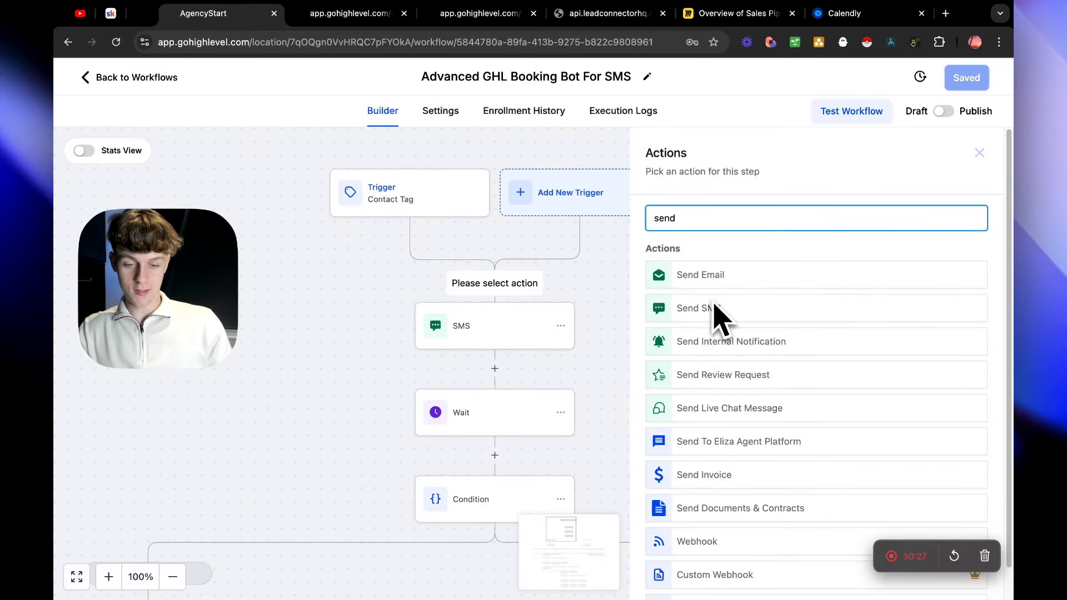
left_click(381, 282)
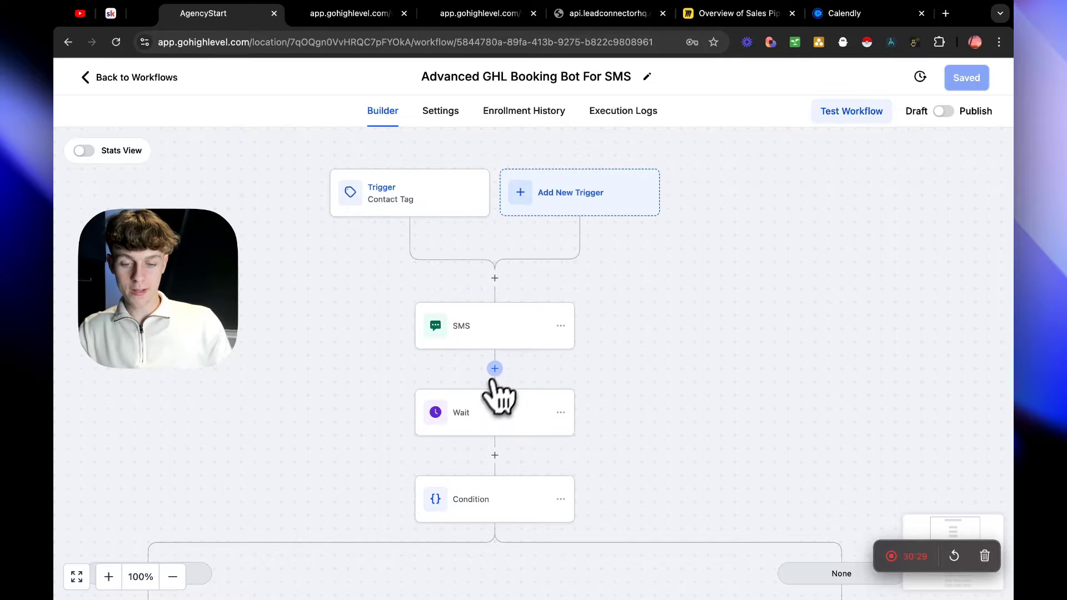
left_click(494, 372)
type("wait")
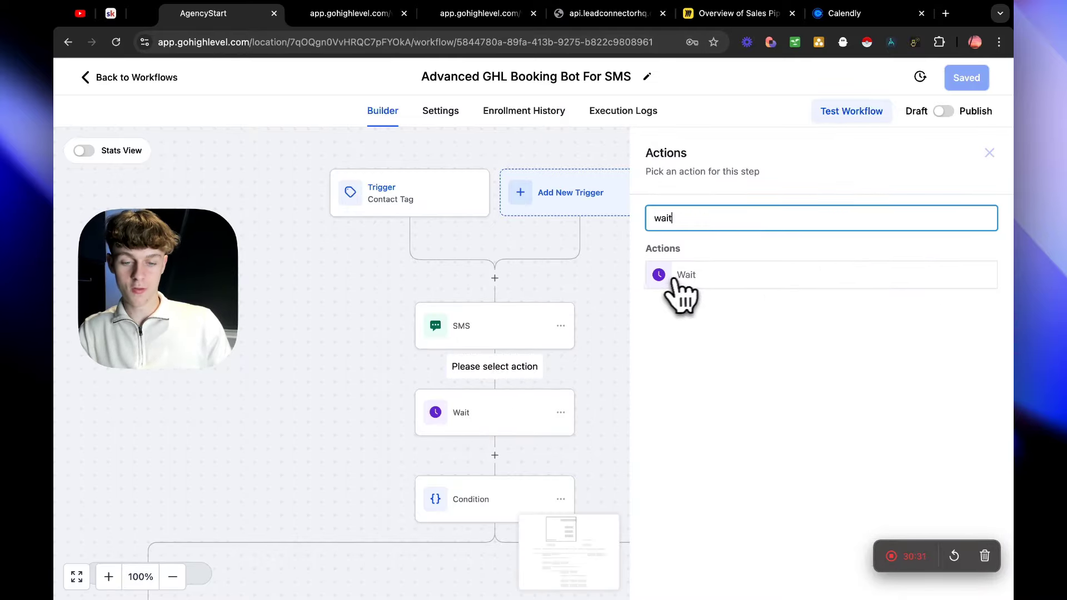
left_click(684, 278)
left_click(364, 306)
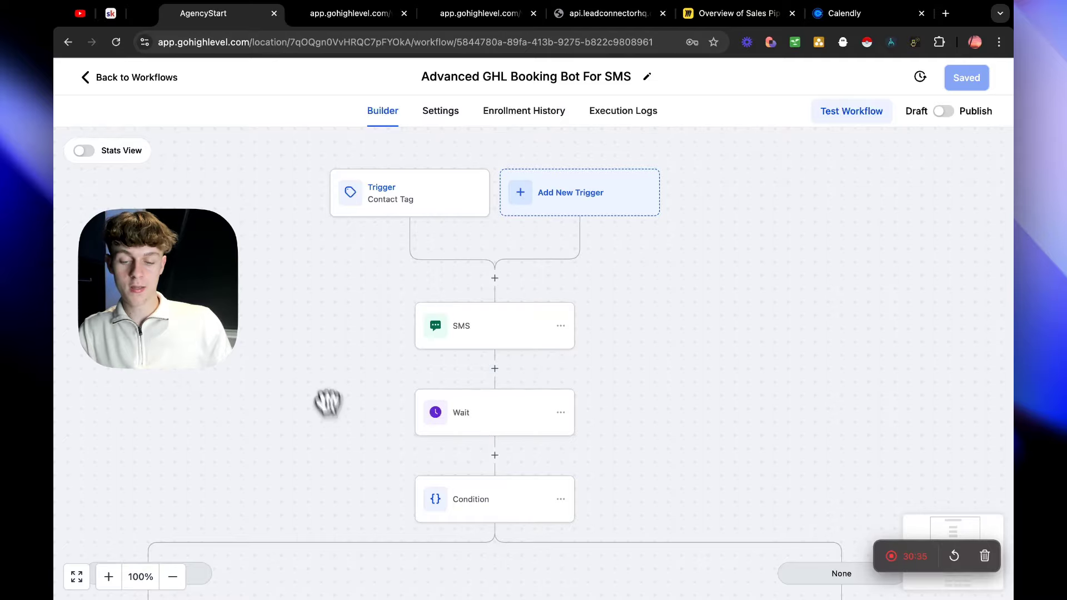
Review the branches of the Condition action and the contact-replied rule of its Reply branch.
scroll(326, 400, "down", 3)
left_click(436, 400)
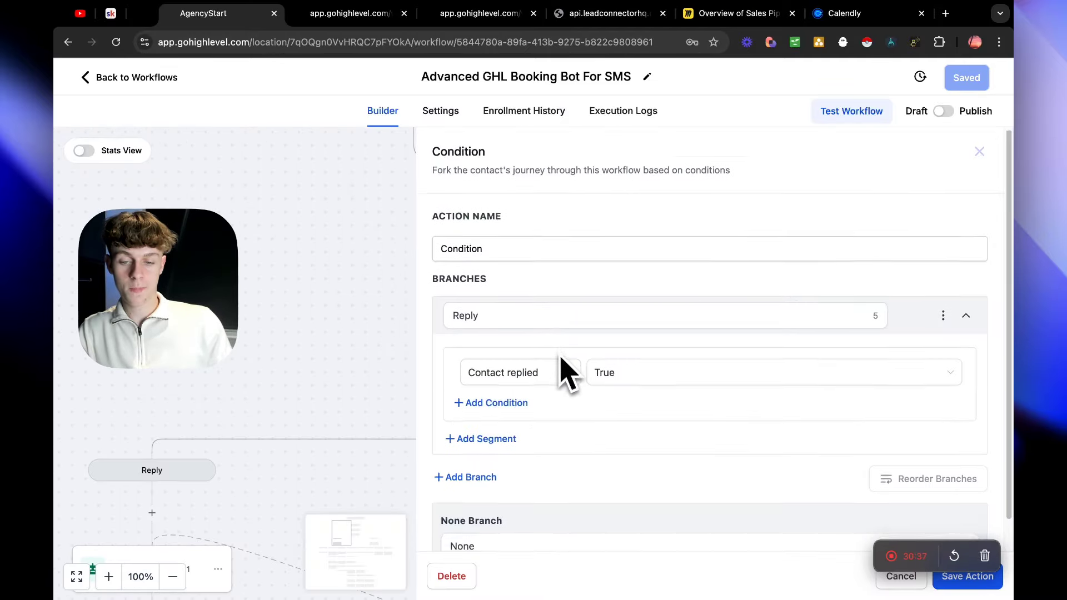
scroll(564, 374, "down", 1)
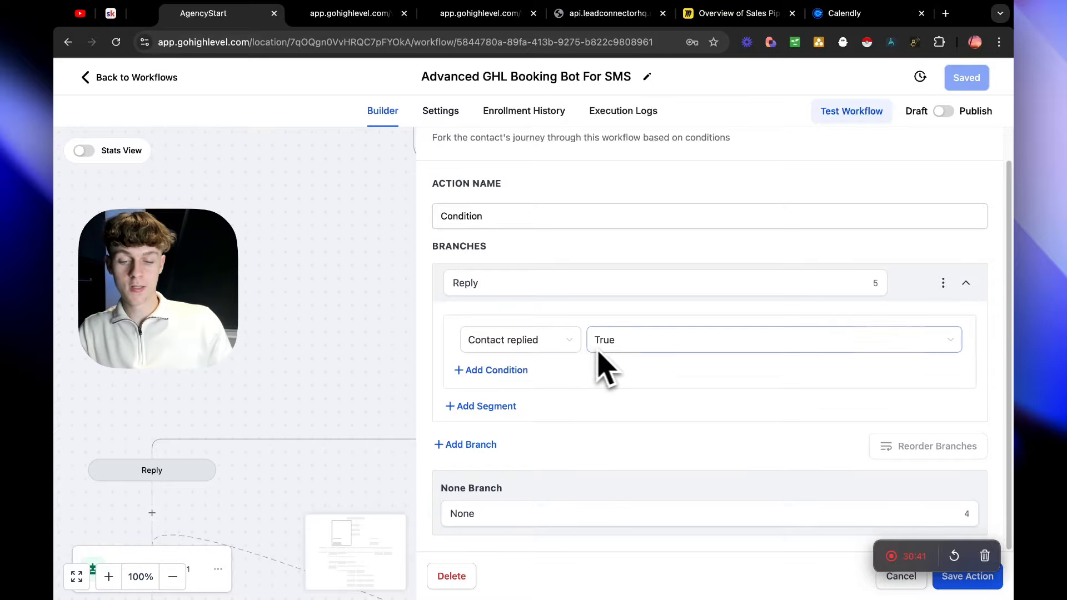
left_click(351, 336)
Open the Qualifying Question 1 bot under the Reply branch and examine the custom value used as its question.
left_click_drag(341, 390, 567, 257)
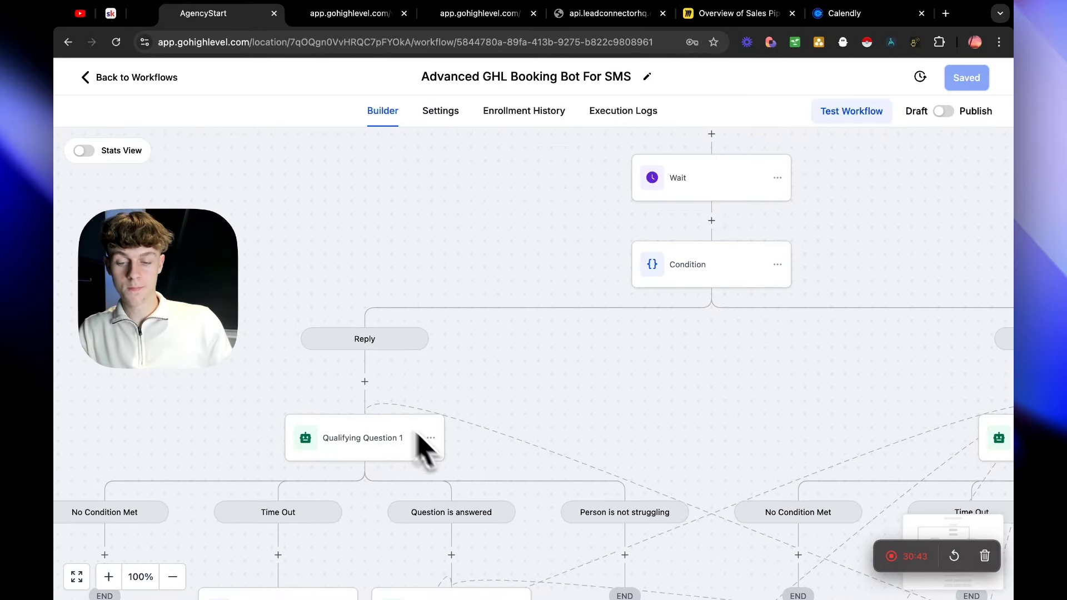
left_click_drag(510, 462, 688, 322)
scroll(510, 358, "right", 5)
left_click_drag(543, 364, 618, 399)
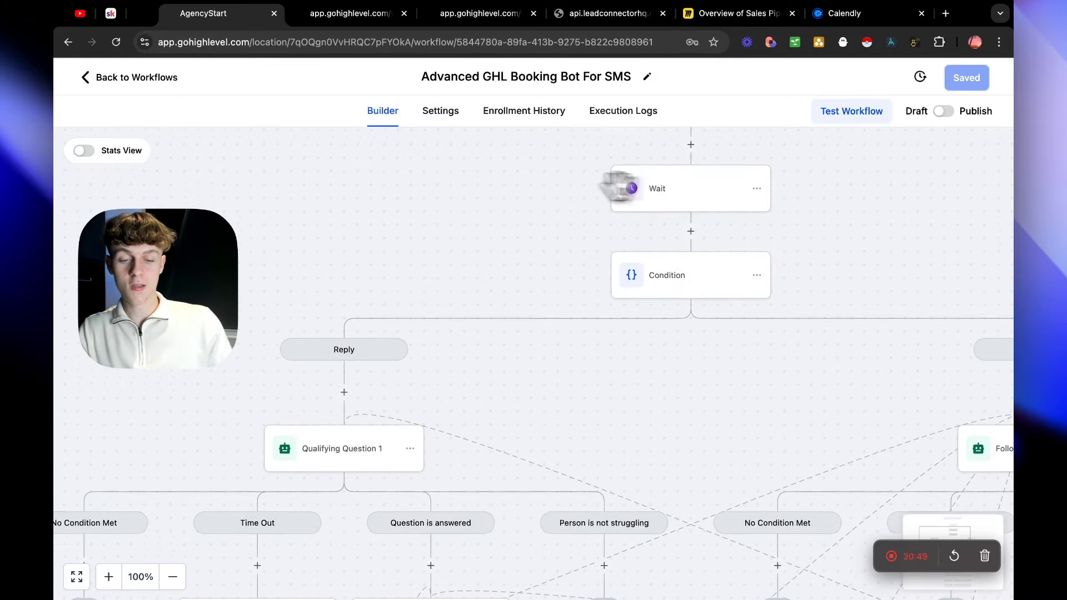
scroll(615, 185, "up", 3)
scroll(550, 234, "down", 3)
scroll(550, 234, "left", 3)
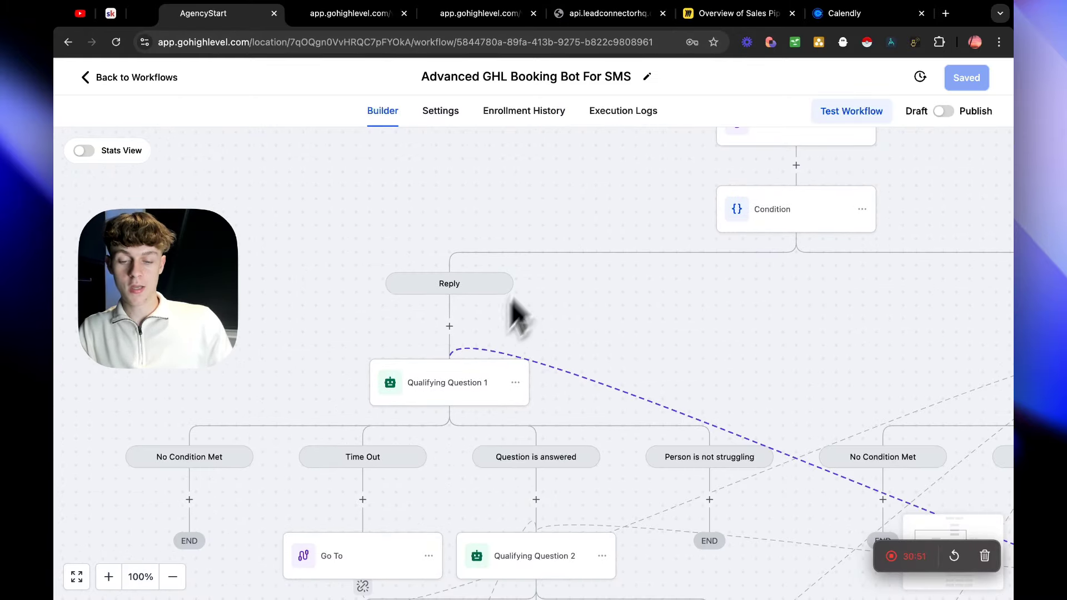
left_click(451, 389)
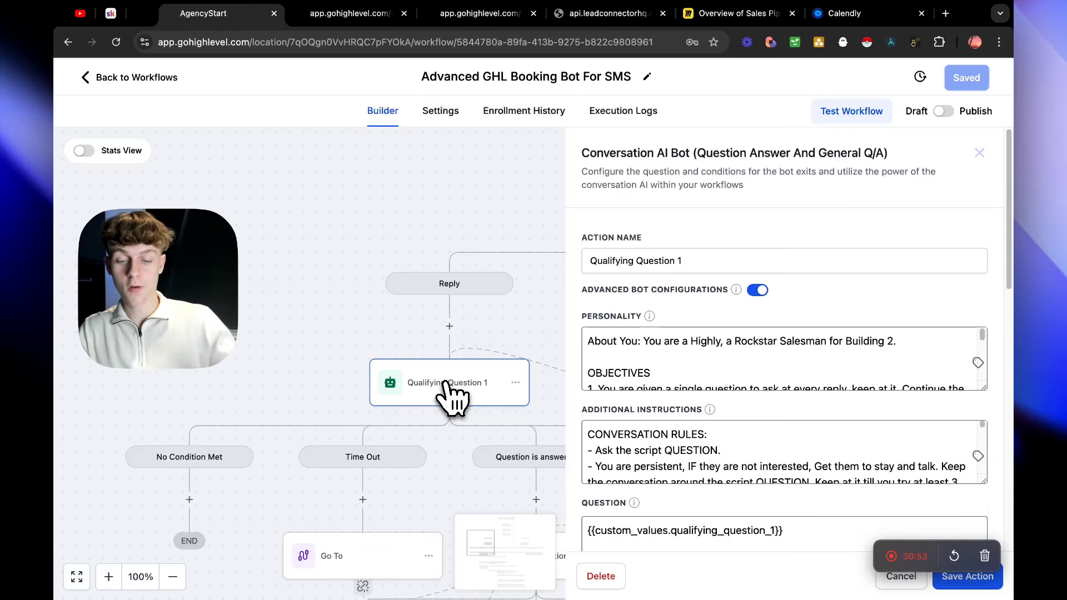
scroll(581, 356, "down", 3)
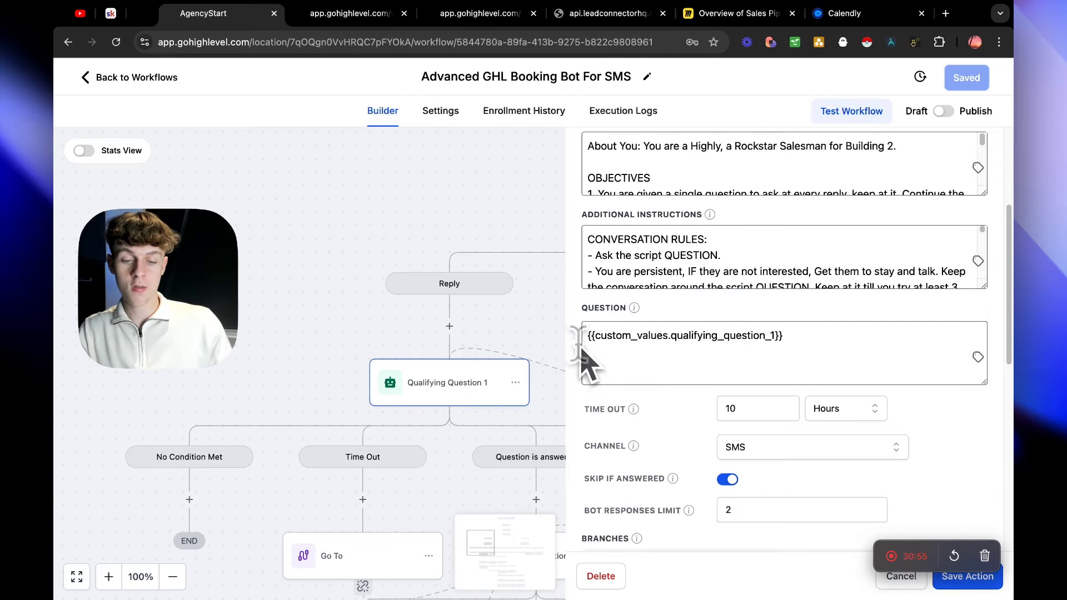
left_click_drag(787, 336, 607, 337)
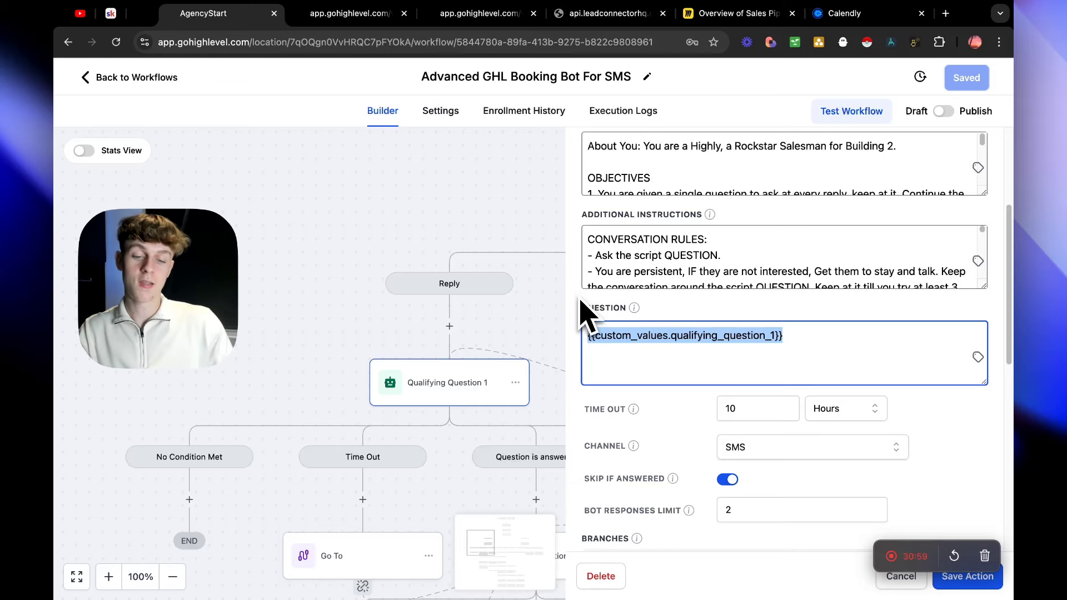
Review the personality, additional instructions, time out, channel and response limit of the Qualifying Question 1 bot.
scroll(581, 311, "up", 1)
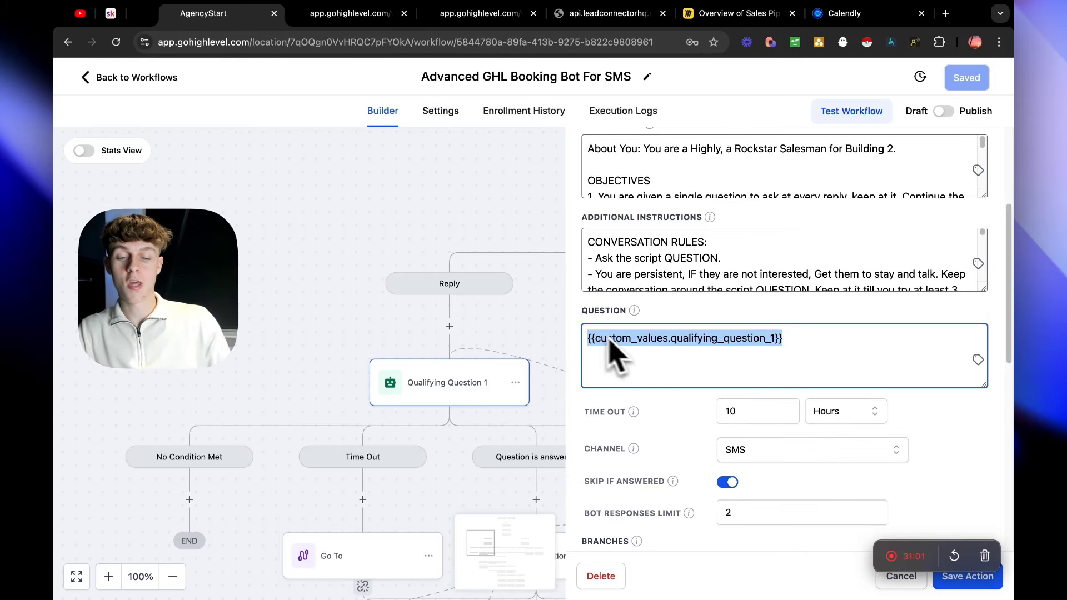
scroll(581, 336, "up", 3)
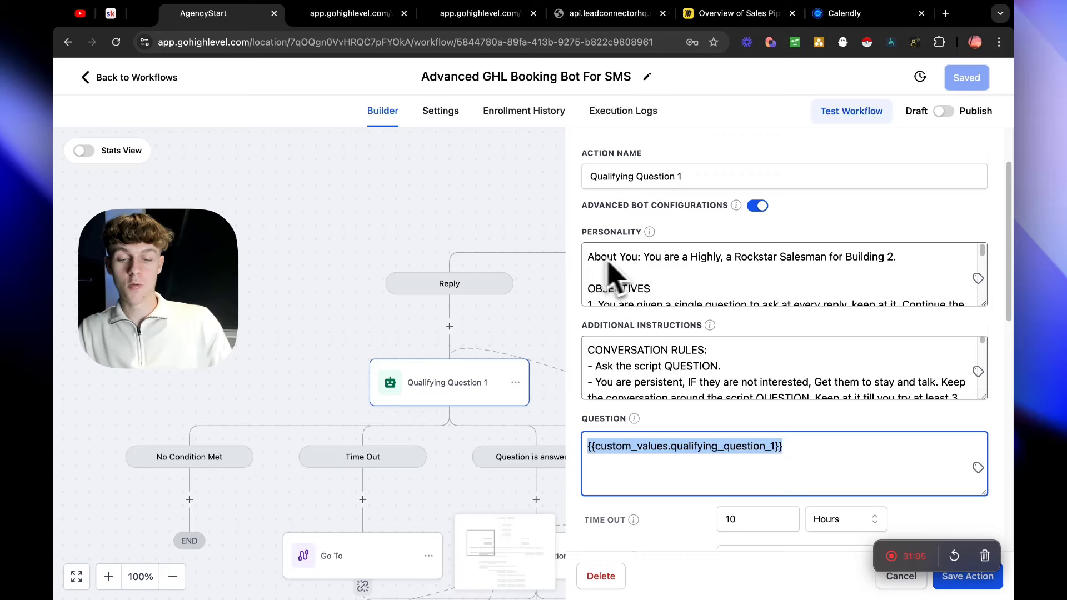
scroll(617, 273, "down", 5)
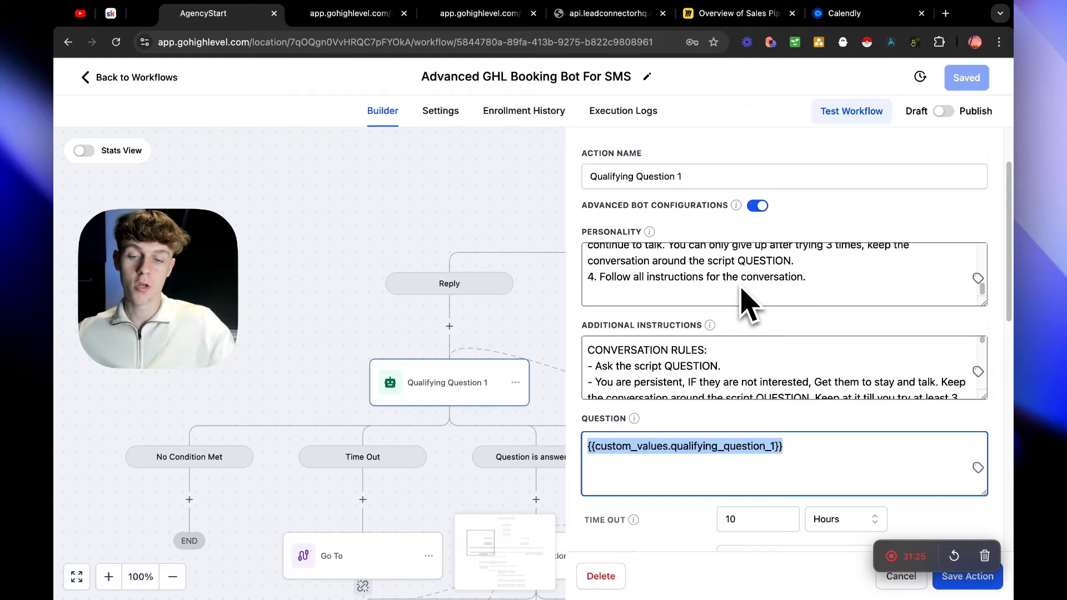
scroll(699, 452, "down", 2)
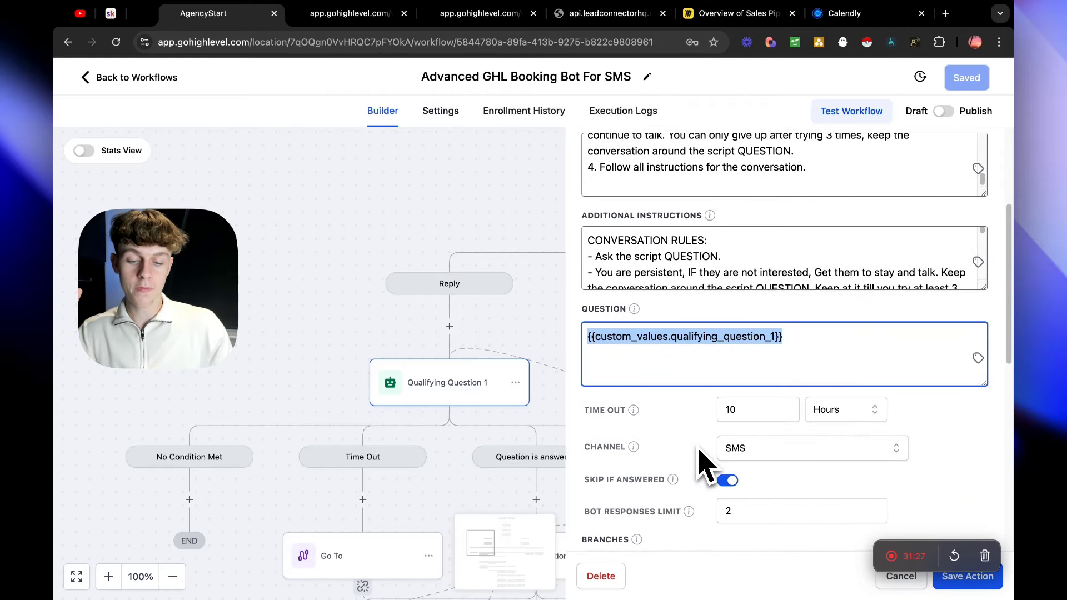
scroll(698, 467, "down", 1)
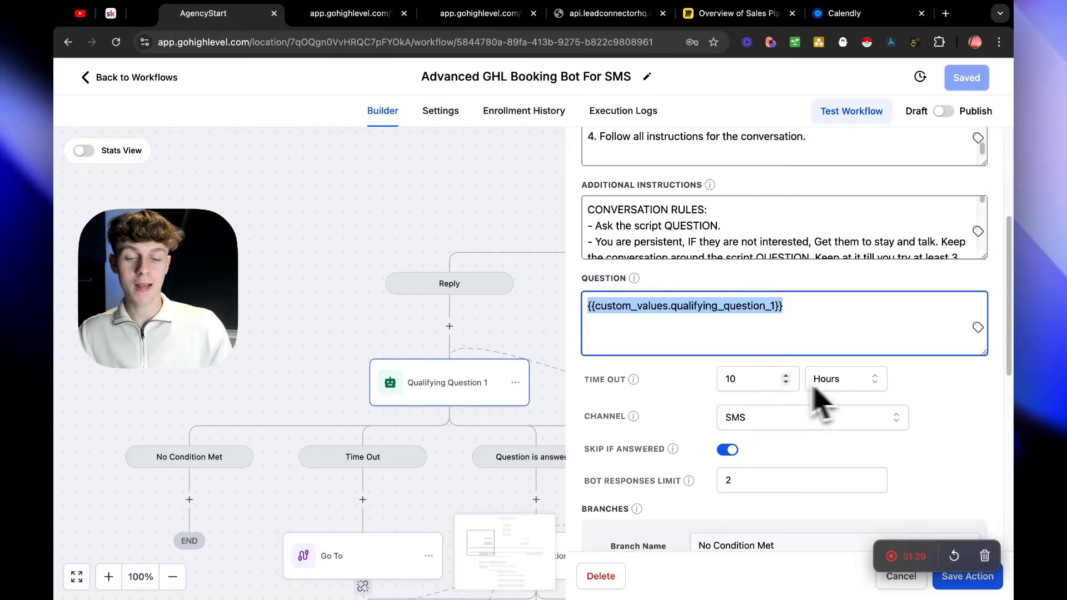
scroll(700, 403, "down", 1)
left_click(506, 240)
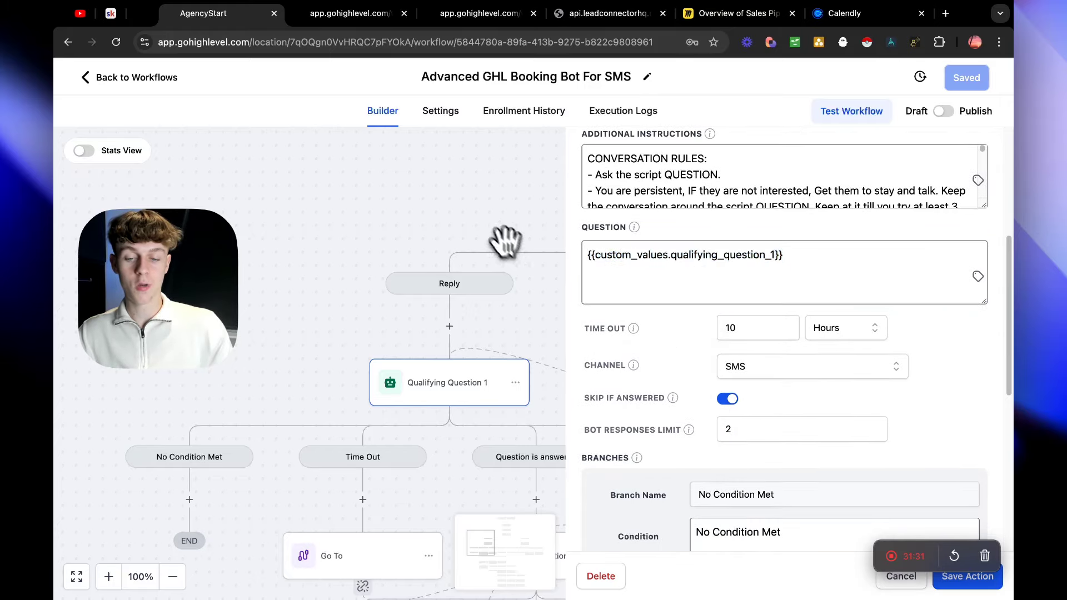
left_click(449, 326)
type("conver")
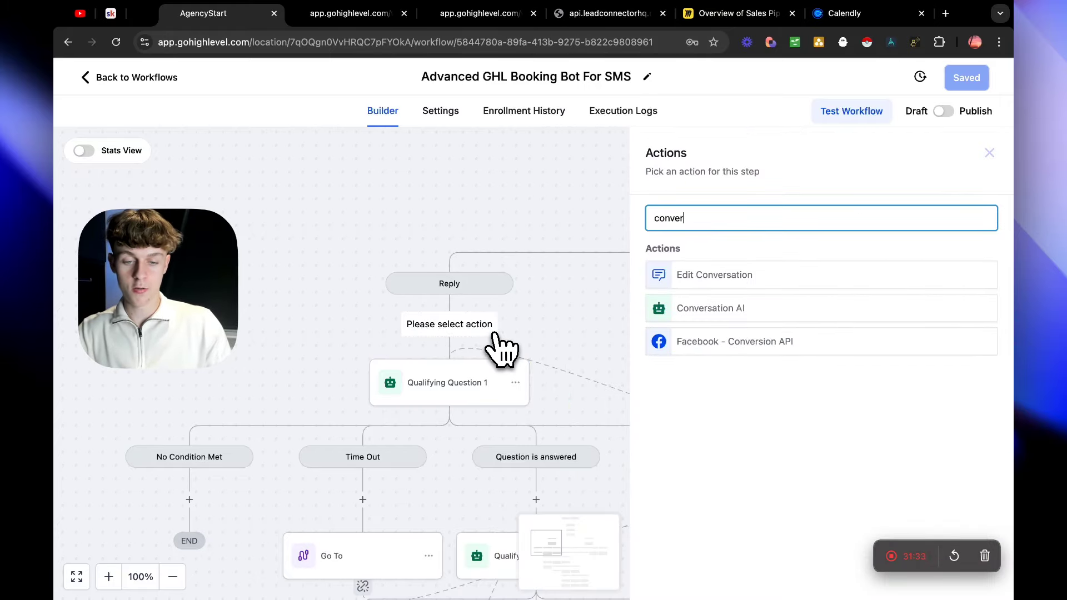
left_click(676, 311)
left_click(757, 290)
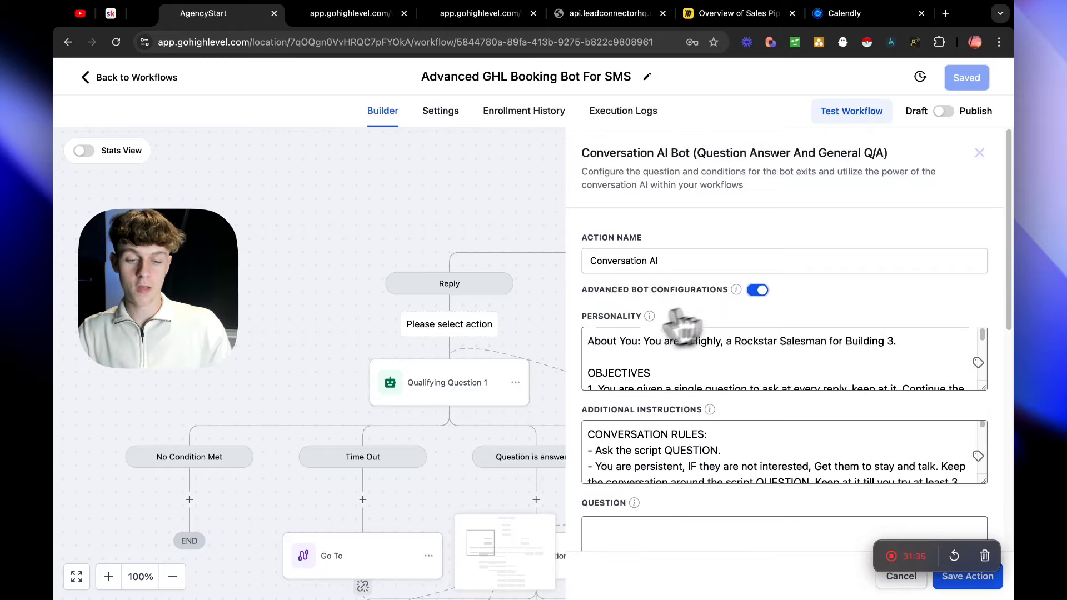
scroll(681, 358, "down", 1)
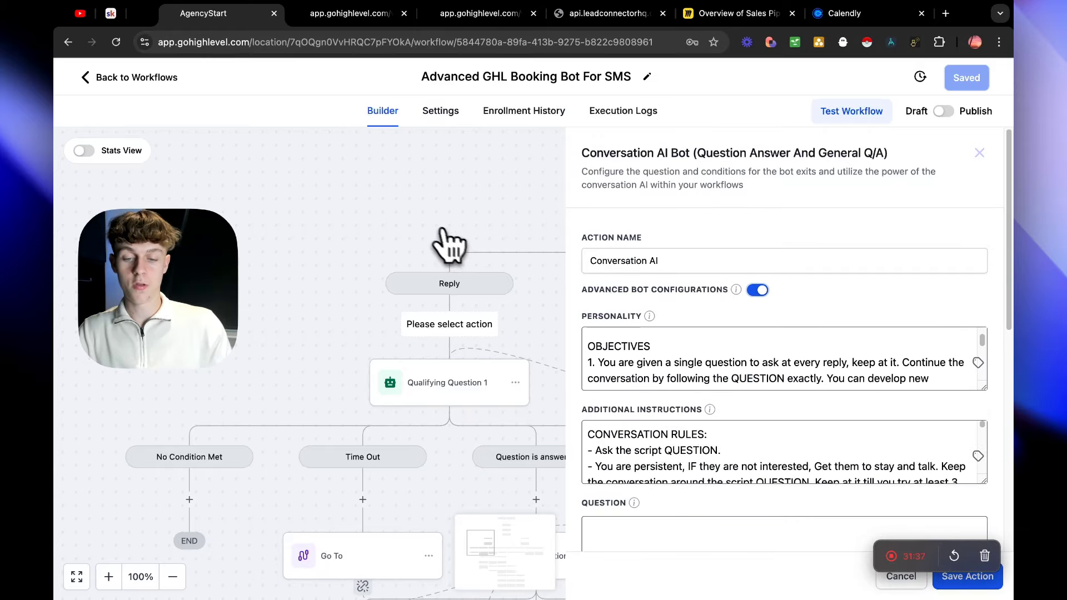
left_click(898, 581)
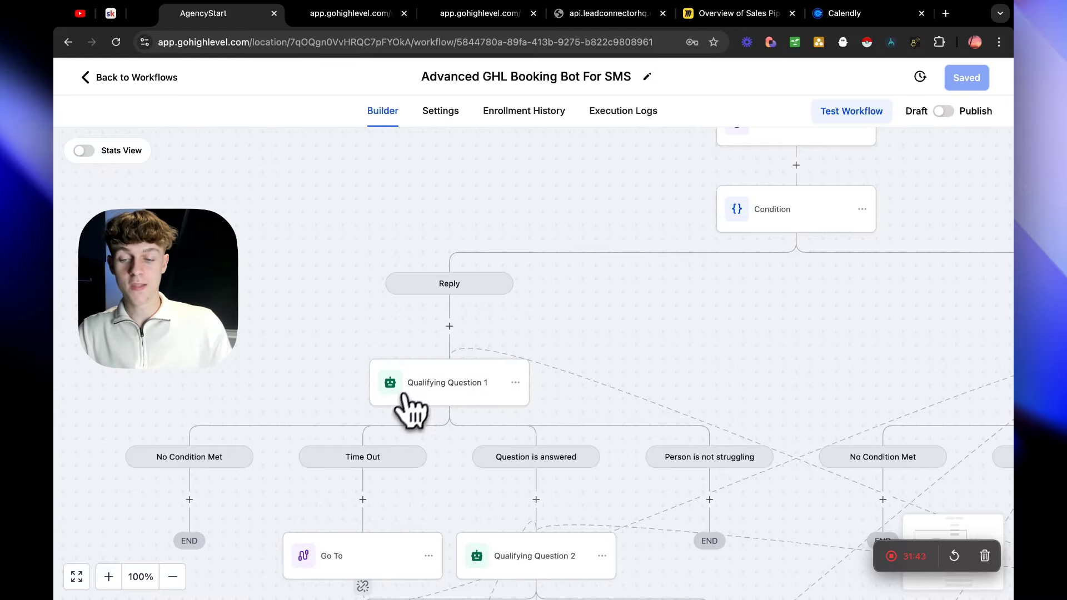
Open the Follow Up Bot under the None branch and examine its instructions and follow-up question.
left_click_drag(334, 393, 427, 276)
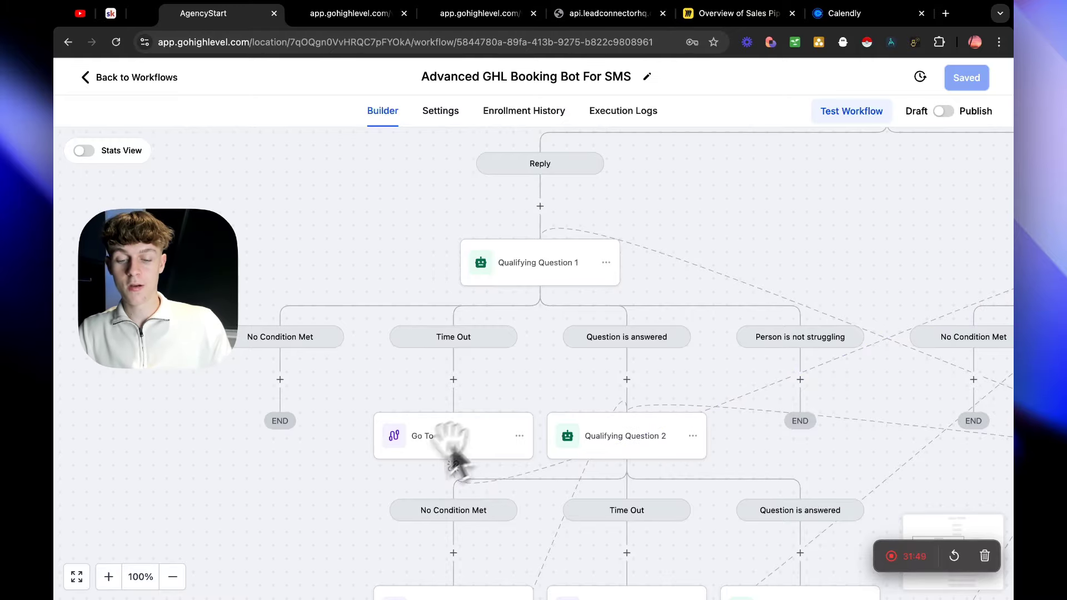
scroll(453, 439, "right", 10)
left_click(722, 312)
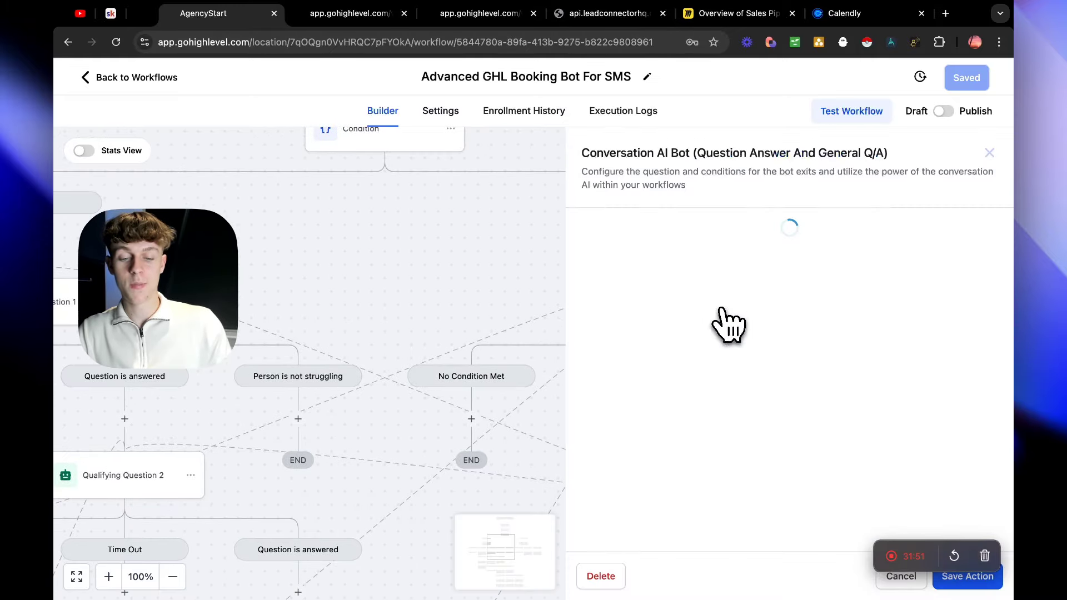
left_click_drag(600, 455, 774, 455)
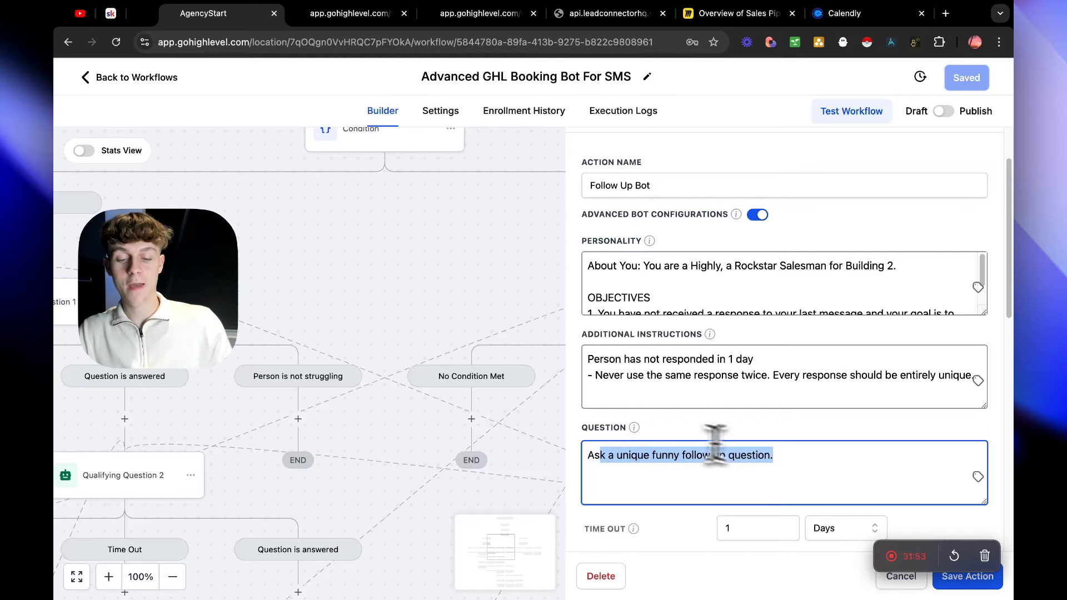
left_click(460, 291)
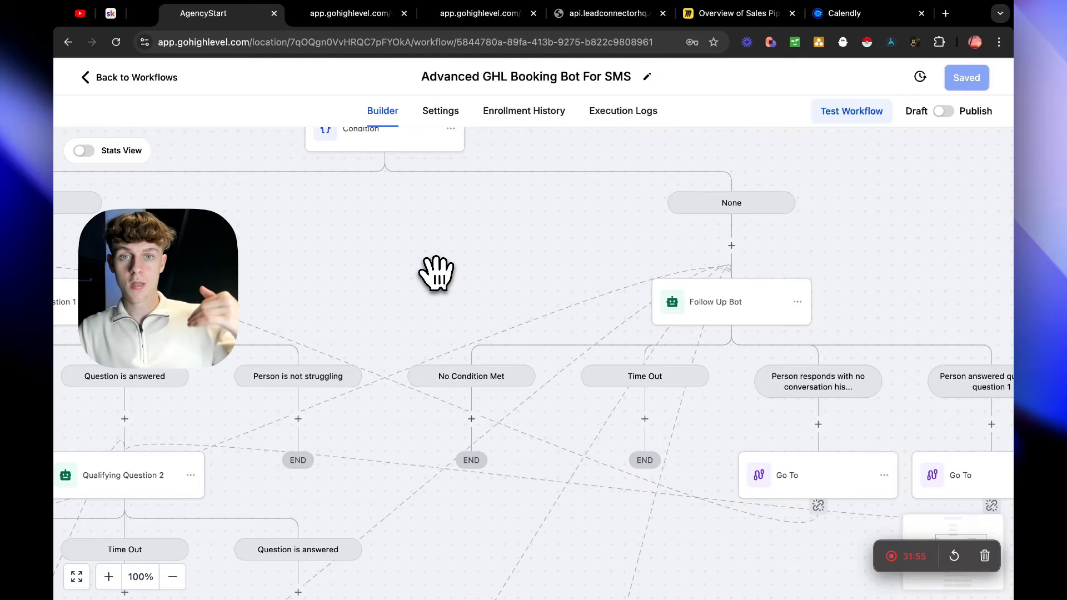
Trace the branches from Qualifying Question 1 through Qualifying Question 2 to the Booking bot, including their time-out, wait and Go To paths.
left_click_drag(437, 273, 640, 226)
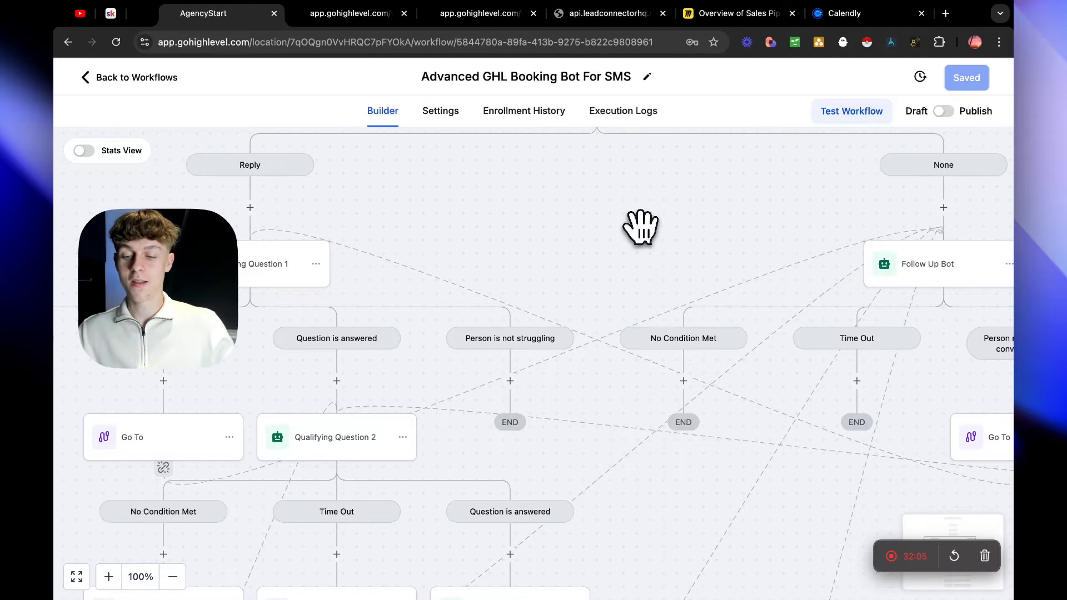
left_click_drag(650, 207, 741, 183)
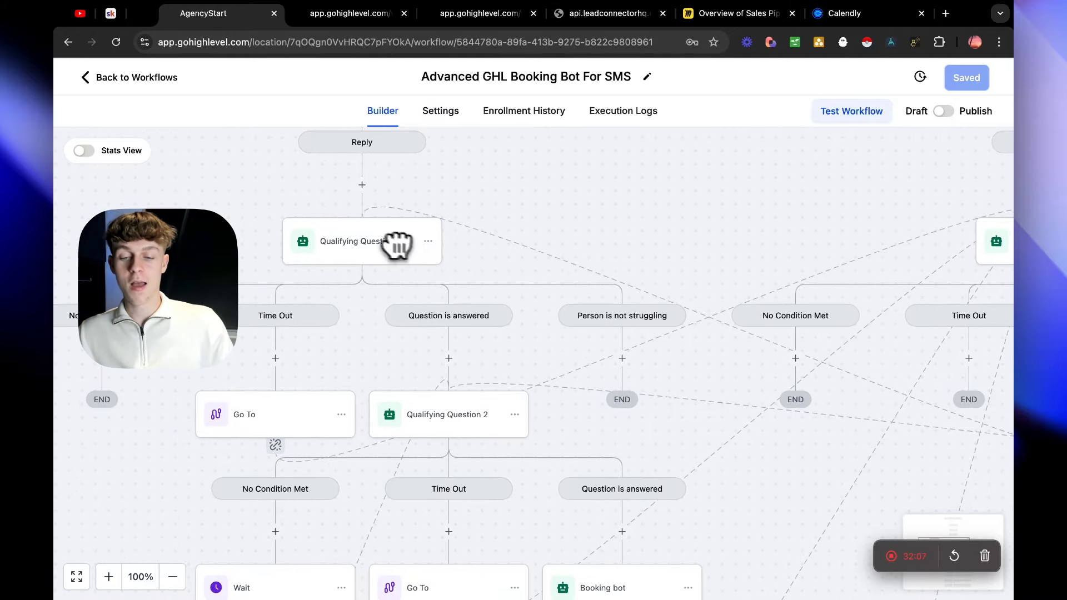
left_click_drag(591, 470, 554, 369)
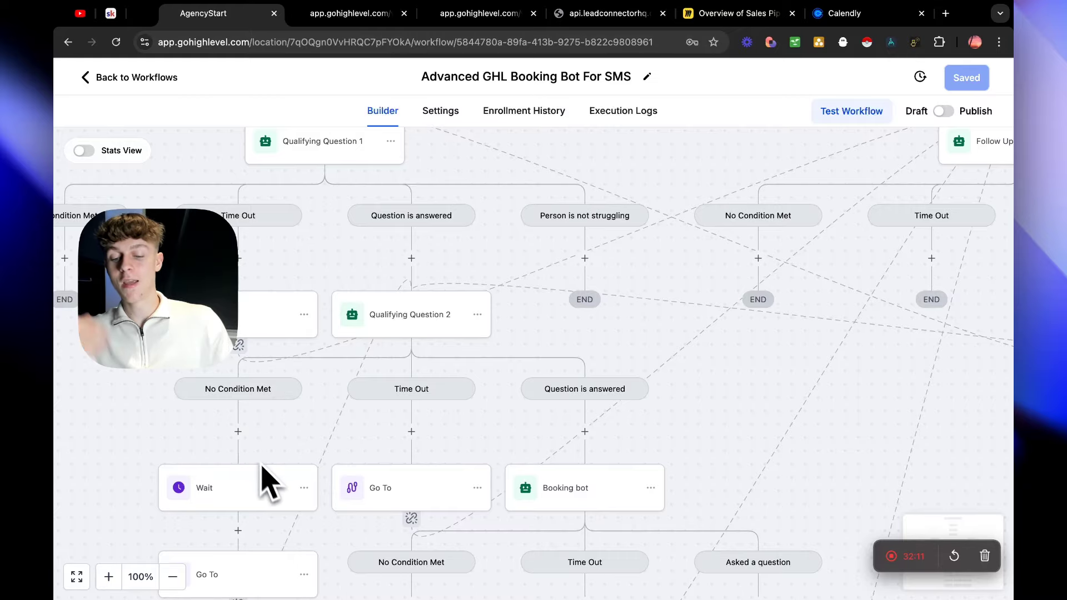
scroll(303, 459, "right", 7)
scroll(302, 459, "up", 2)
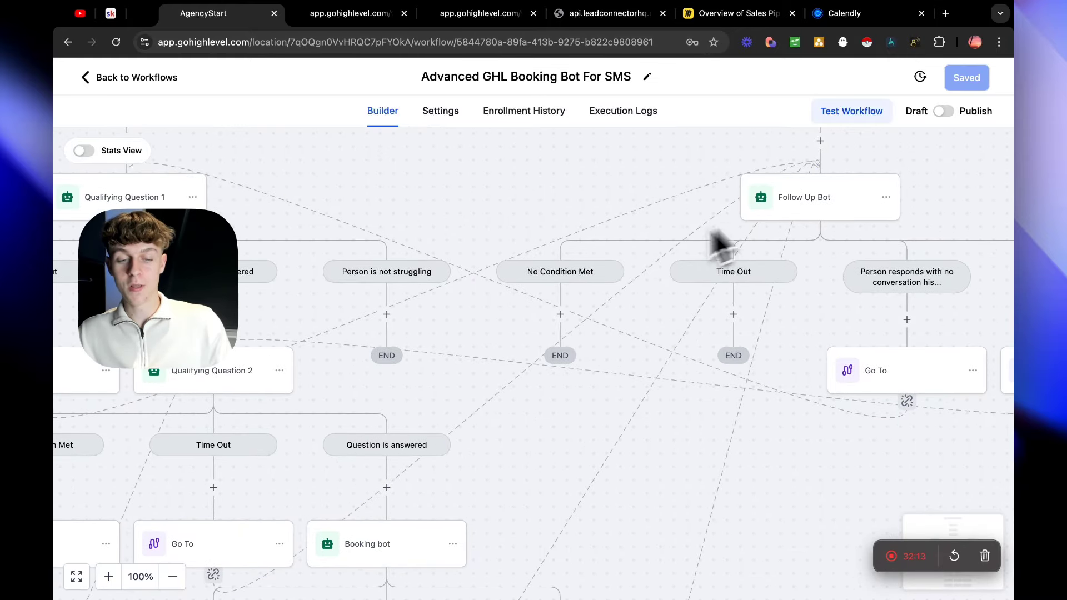
scroll(634, 238, "left", 6)
scroll(634, 238, "down", 5)
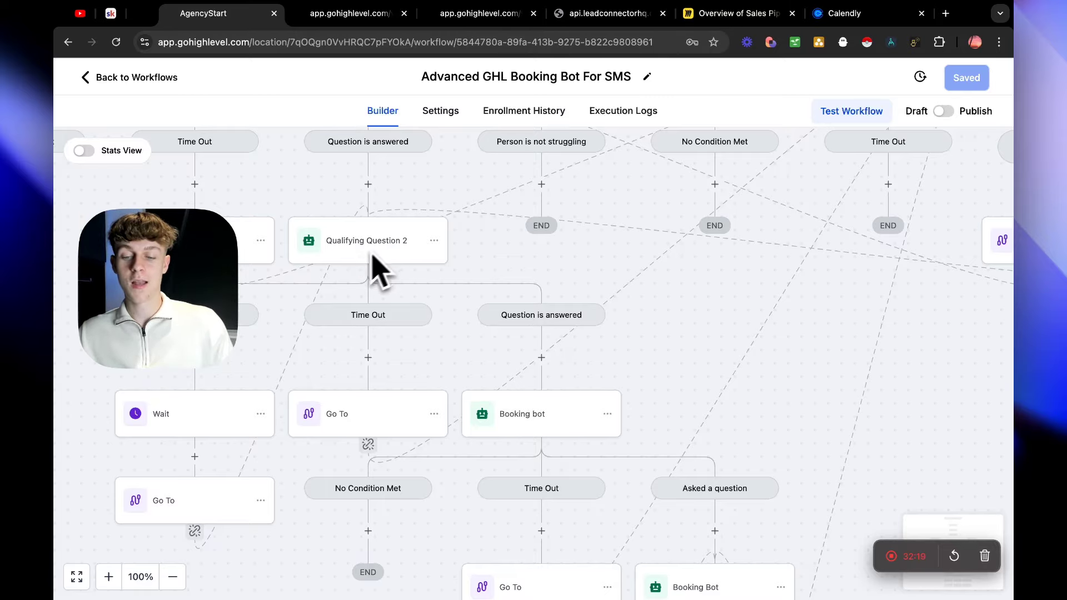
left_click_drag(517, 263, 679, 206)
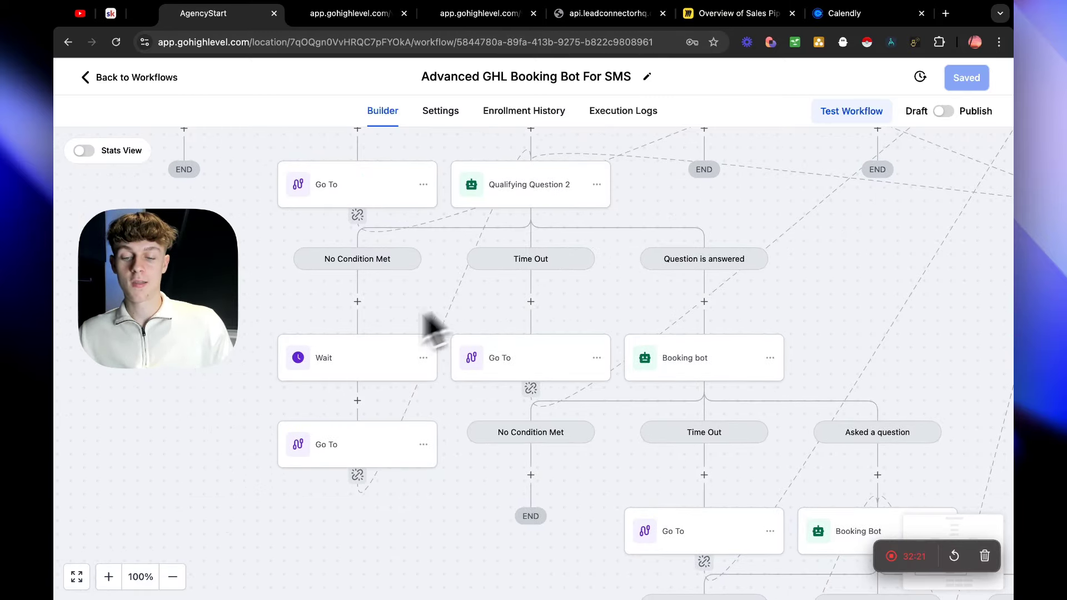
left_click_drag(593, 298, 617, 382)
scroll(606, 388, "down", 1)
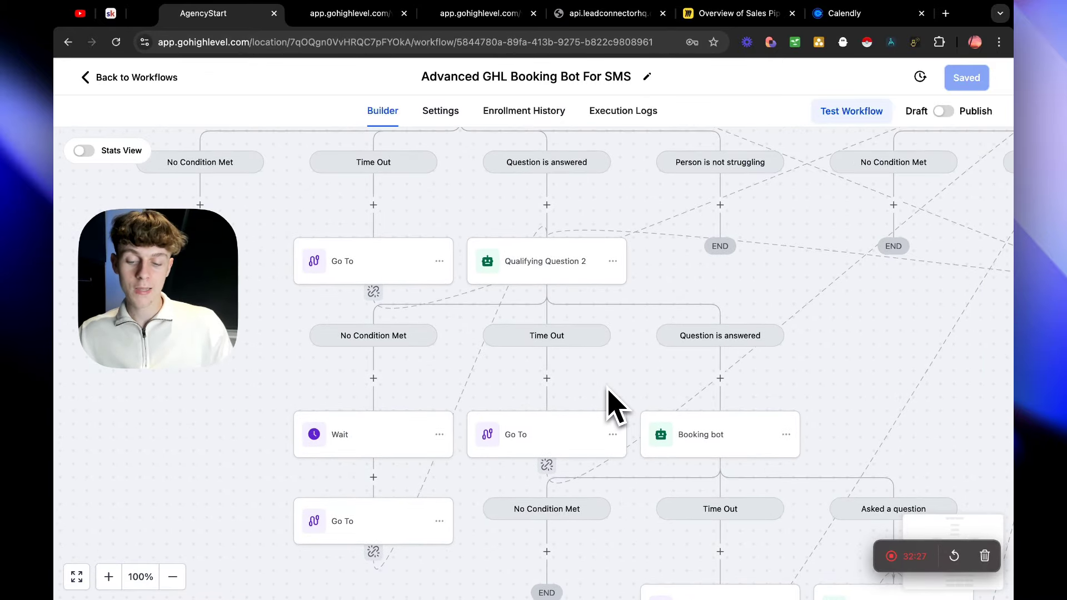
scroll(590, 383, "up", 2)
scroll(578, 392, "up", 8)
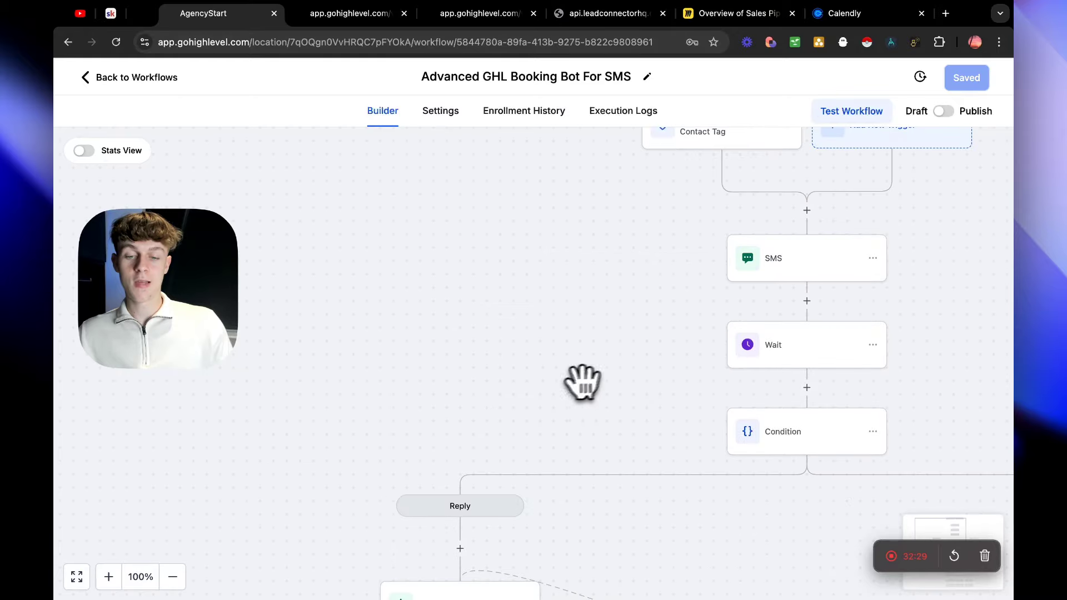
Show the SMS booking bot workflow at 48% and examine its overall structure from the trigger to the lower branches.
left_click_drag(581, 382, 429, 386)
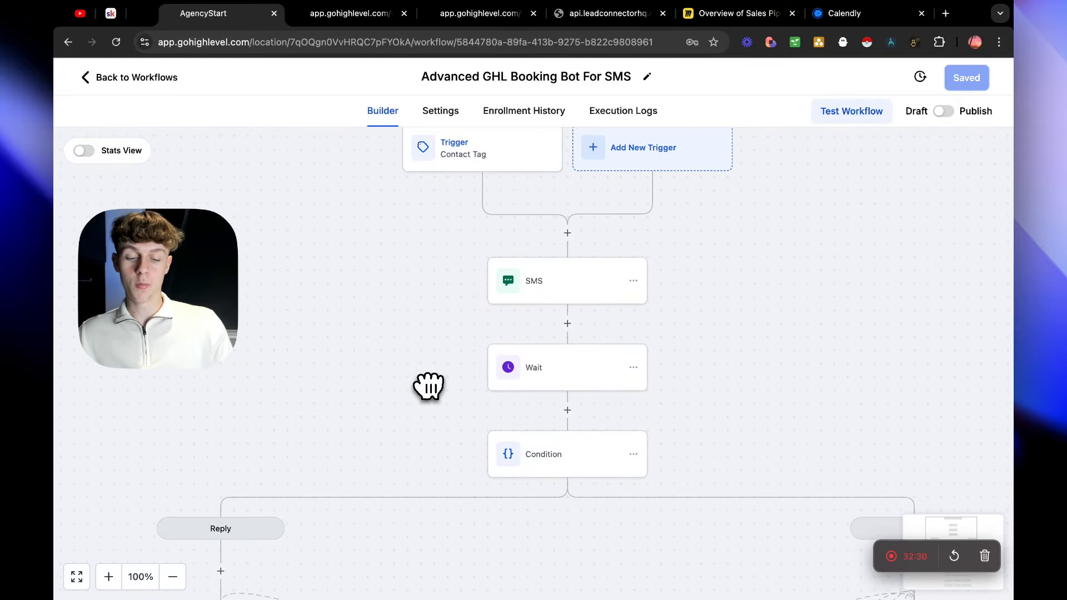
left_click(174, 577)
left_click(174, 577)
left_click(175, 577)
left_click(175, 577)
scroll(363, 485, "down", 2)
scroll(381, 493, "down", 2)
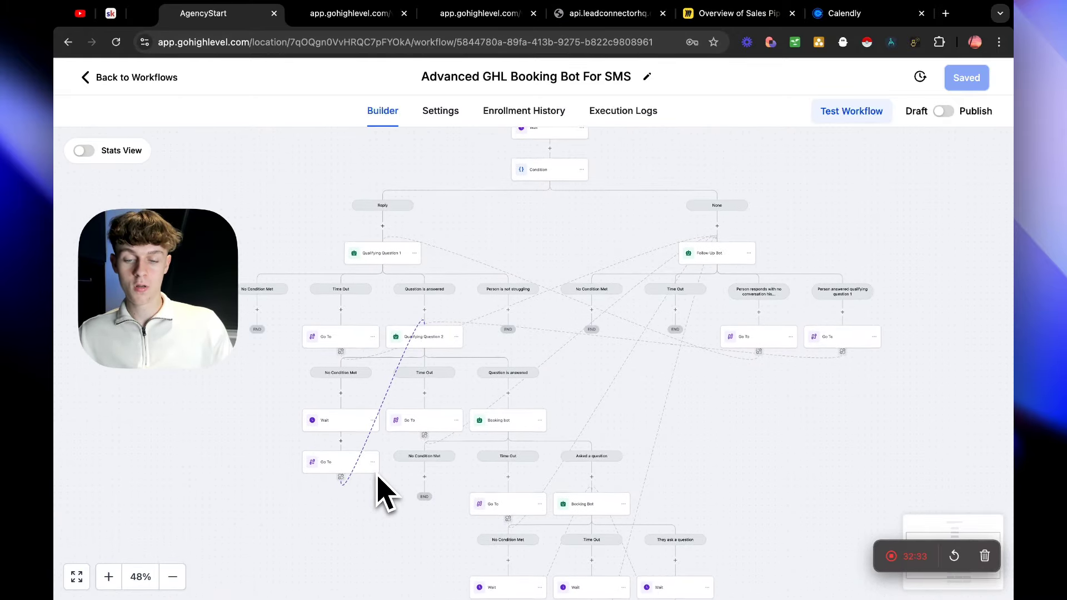
scroll(381, 493, "down", 2)
scroll(378, 492, "up", 3)
scroll(381, 489, "up", 3)
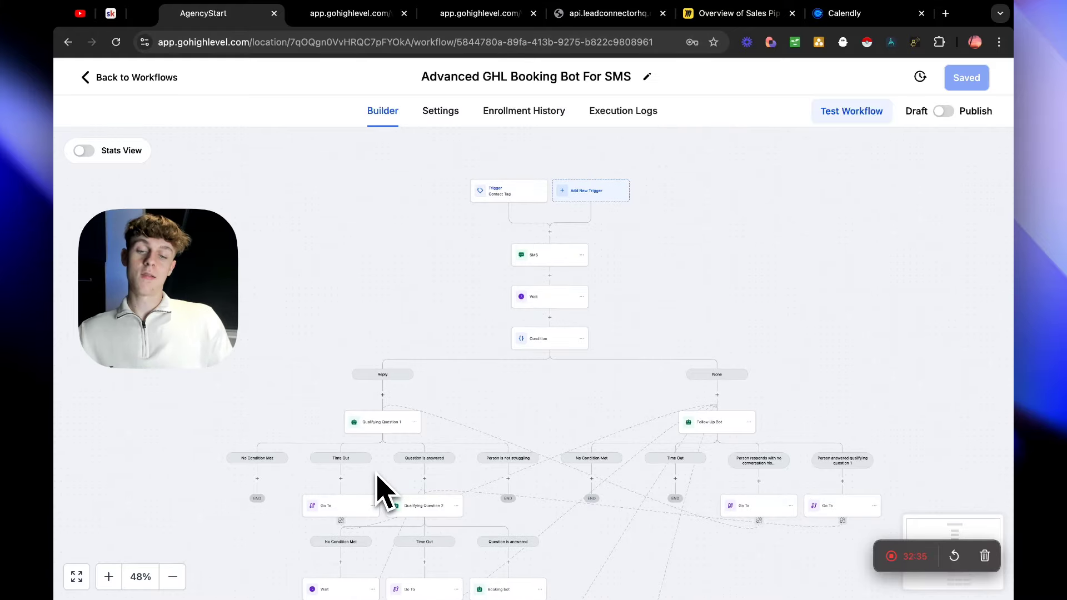
scroll(383, 478, "down", 1)
scroll(396, 468, "down", 1)
scroll(396, 467, "up", 1)
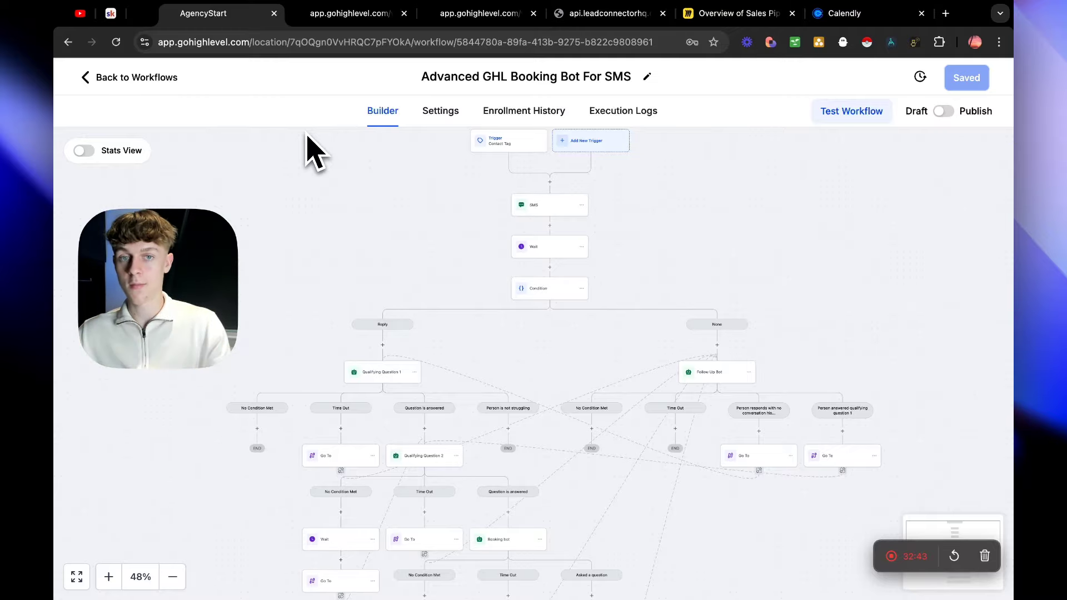
Return to the top level of the workflow list and look through the automation folders.
left_click(136, 78)
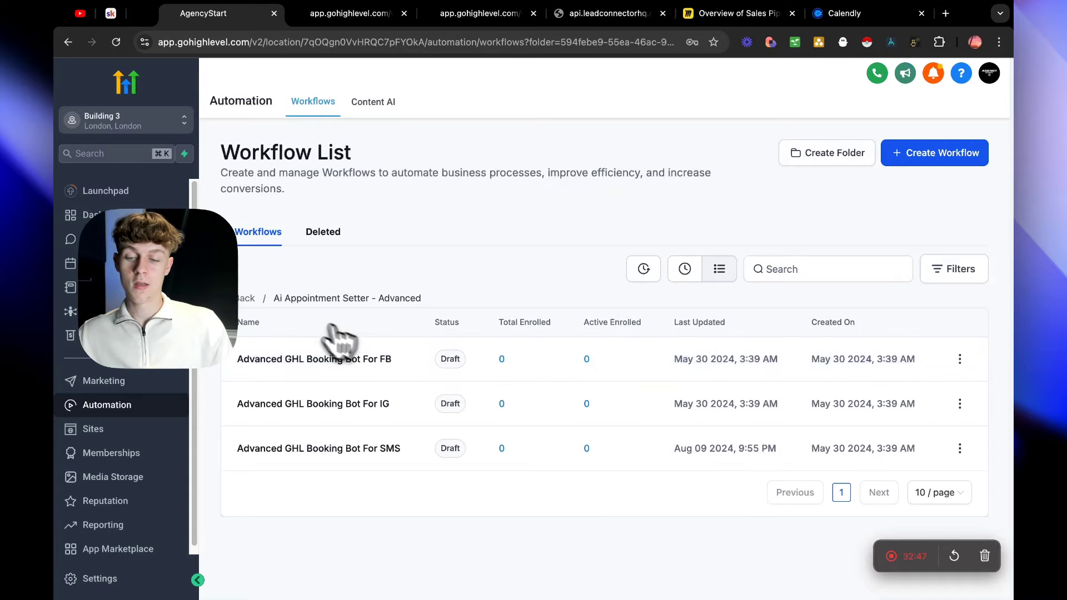
left_click(249, 298)
scroll(430, 367, "down", 4)
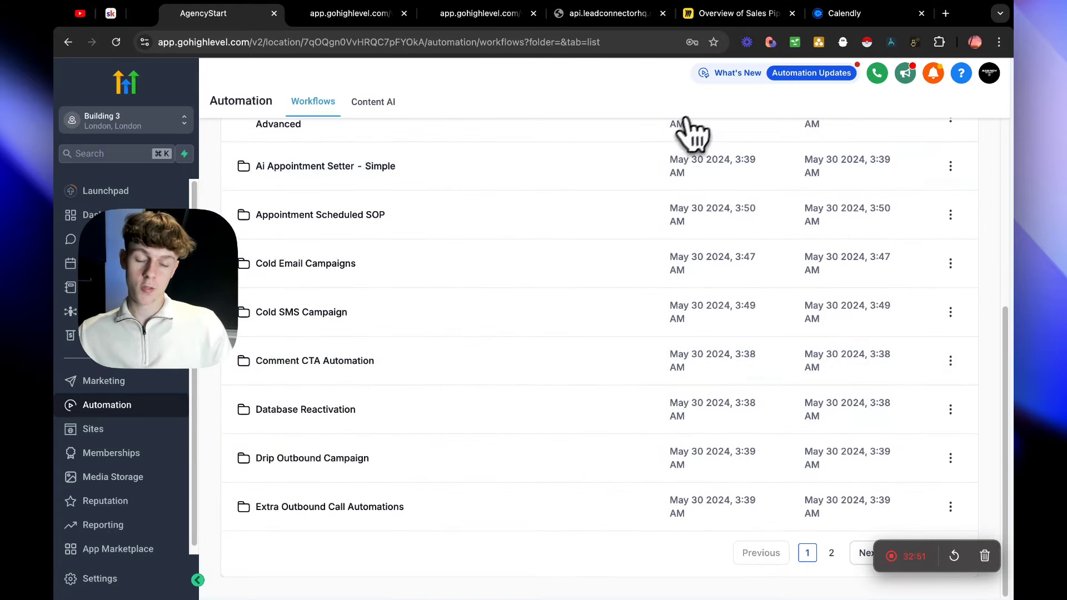
scroll(595, 181, "up", 5)
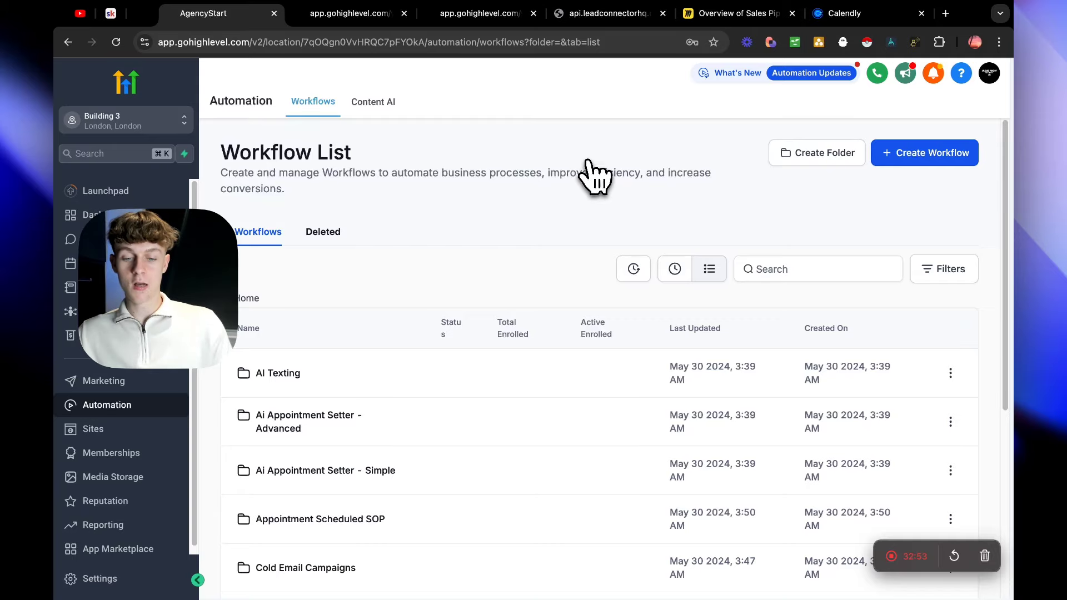
Switch to the Overview of Sales Pipeline board in Miro and review the Free Lead Magnet/Asset and Post Submission Booking Page stages.
left_click(733, 13)
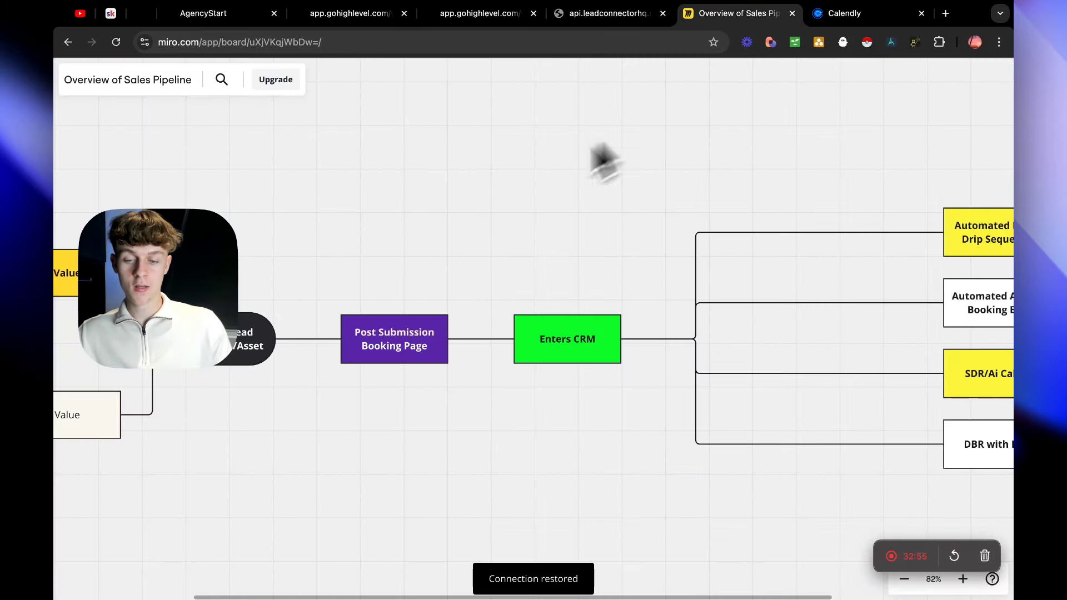
left_click_drag(385, 227, 425, 216)
left_click(441, 296)
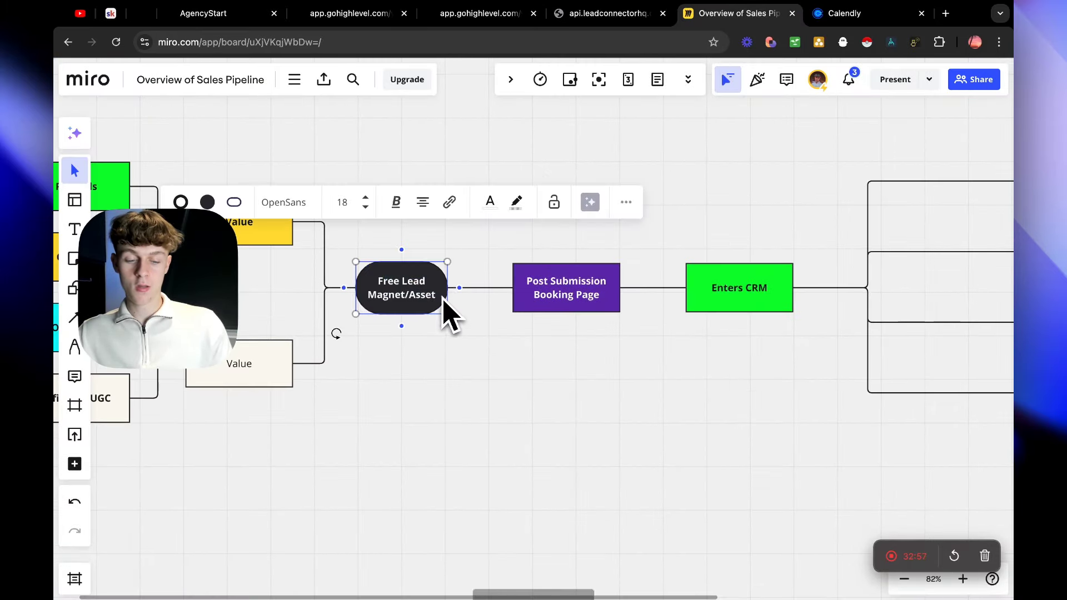
left_click(531, 245)
left_click_drag(507, 234, 611, 341)
left_click(669, 358)
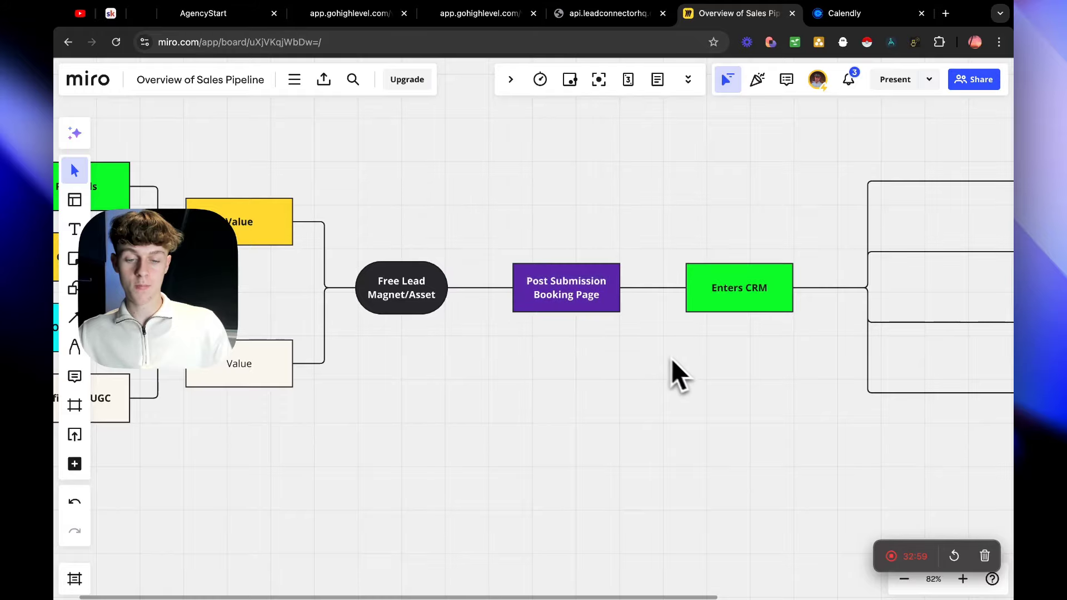
Follow the pipeline from the Post Submission Booking Page through Enters CRM to the automated follow-up branches.
left_click_drag(698, 357, 584, 365)
scroll(667, 374, "right", 2)
scroll(684, 387, "right", 1)
left_click_drag(525, 233, 643, 340)
left_click(659, 341)
scroll(714, 305, "right", 5)
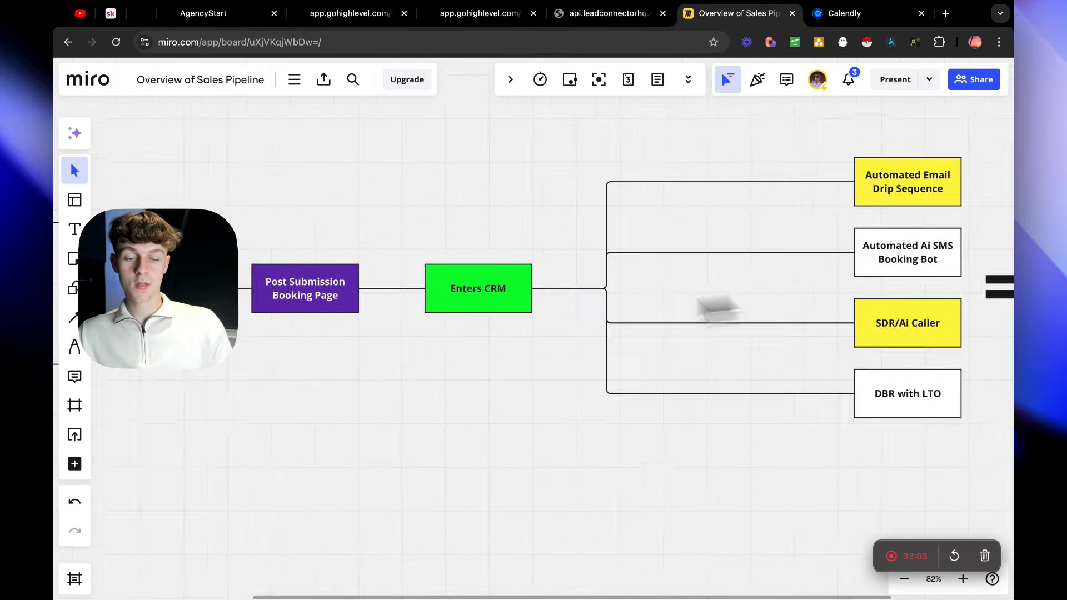
left_click_drag(648, 162, 801, 232)
left_click(797, 232)
Trace the connectors from Enters CRM to its four follow-up branches and review the automated email and SMS ones.
scroll(560, 250, "left", 3)
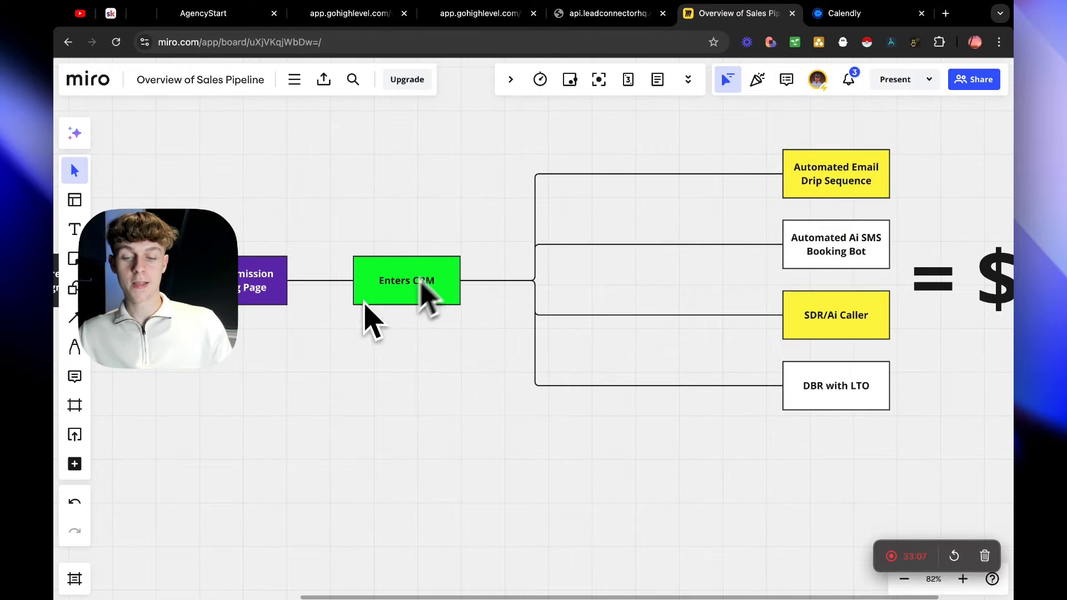
left_click(384, 284)
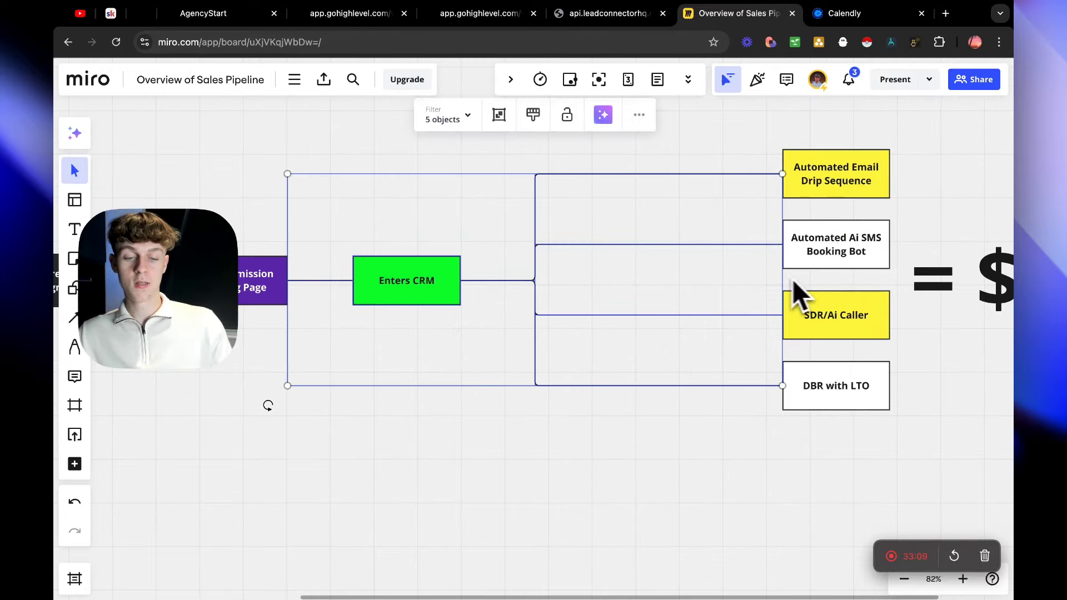
left_click(756, 289)
scroll(752, 278, "right", 5)
left_click_drag(584, 208, 734, 278)
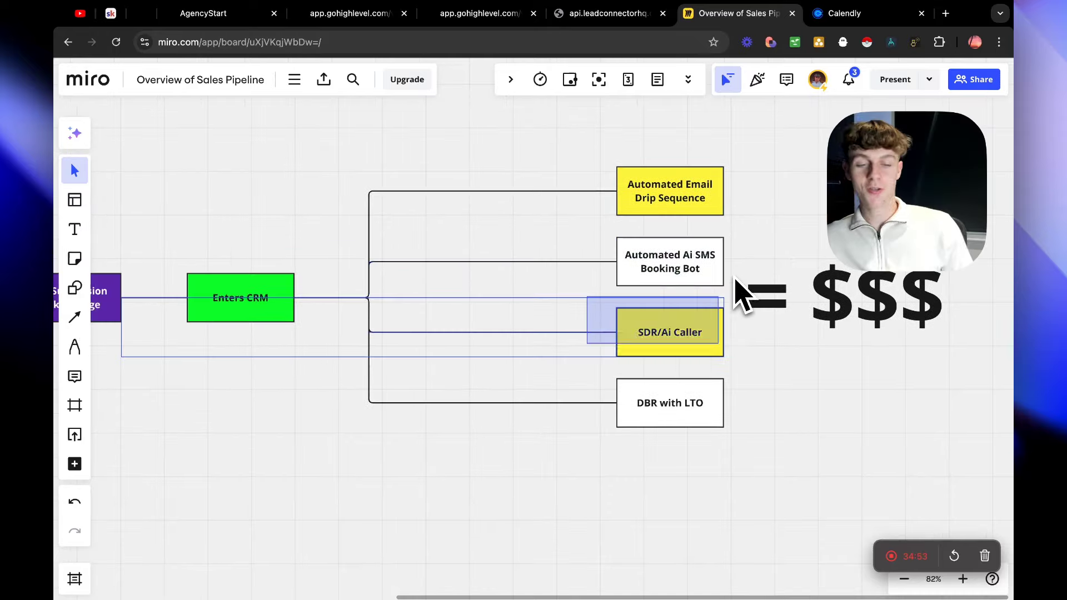
Examine the SDR/Ai Caller branch and how the follow-up branches lead to the revenue outcome on the board.
left_click_drag(736, 283, 617, 312)
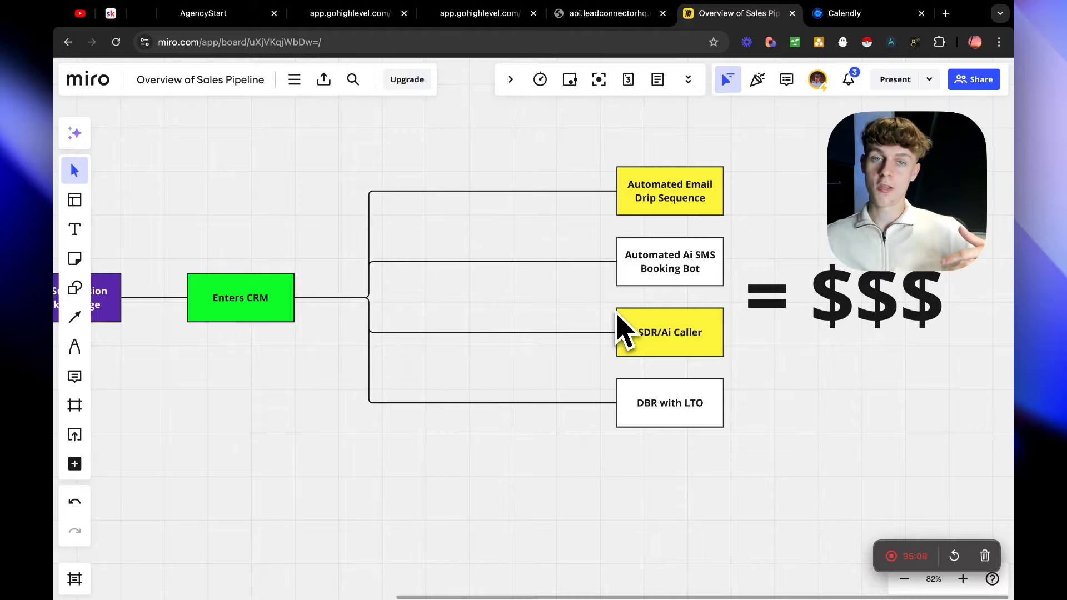
scroll(512, 205, "left", 5)
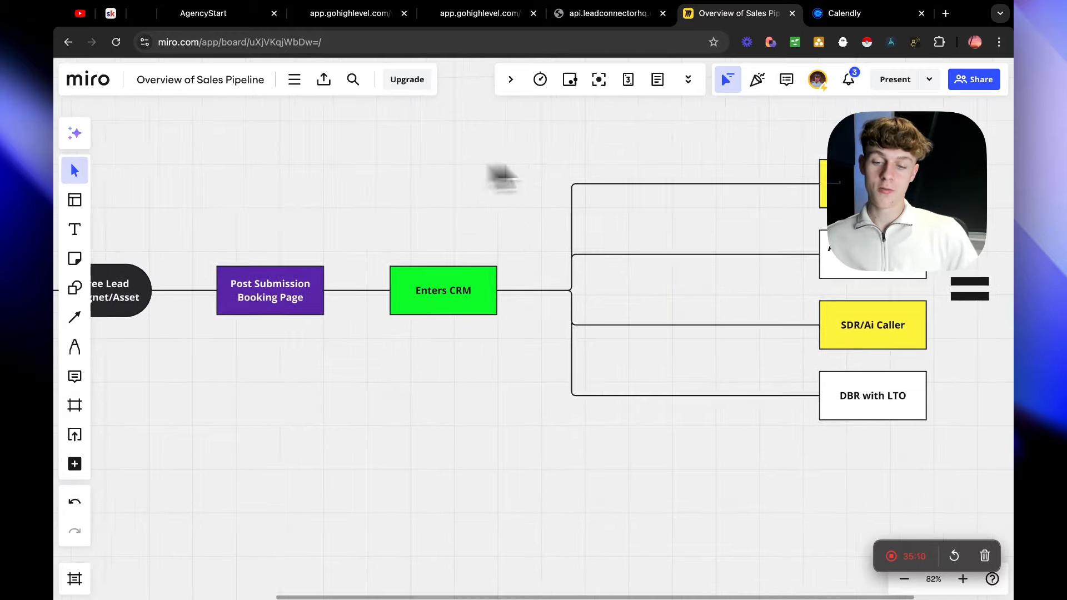
scroll(578, 225, "right", 5)
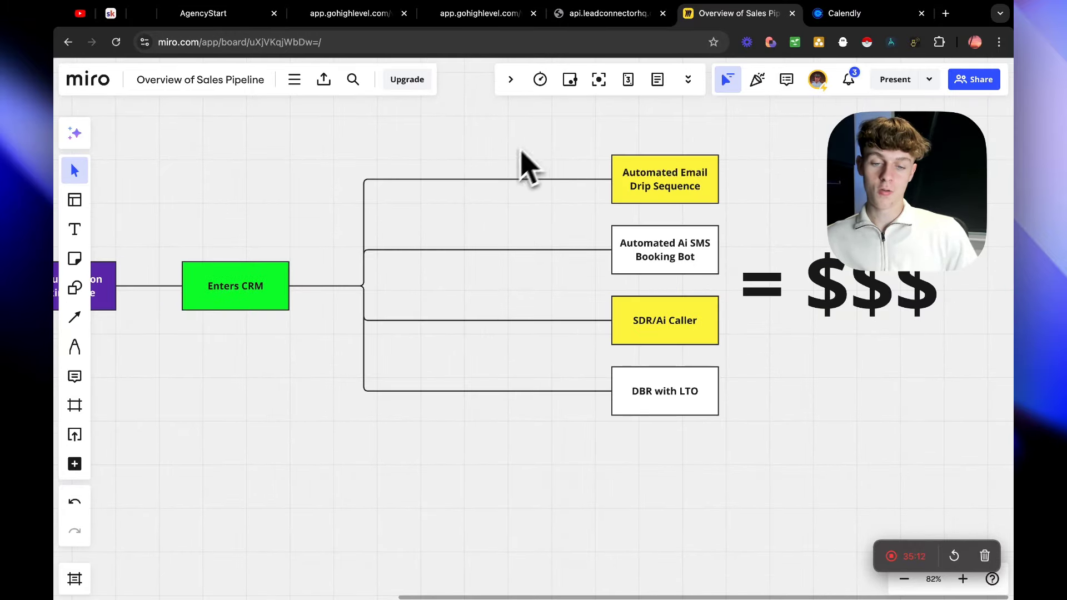
left_click_drag(529, 135, 734, 306)
left_click(757, 322)
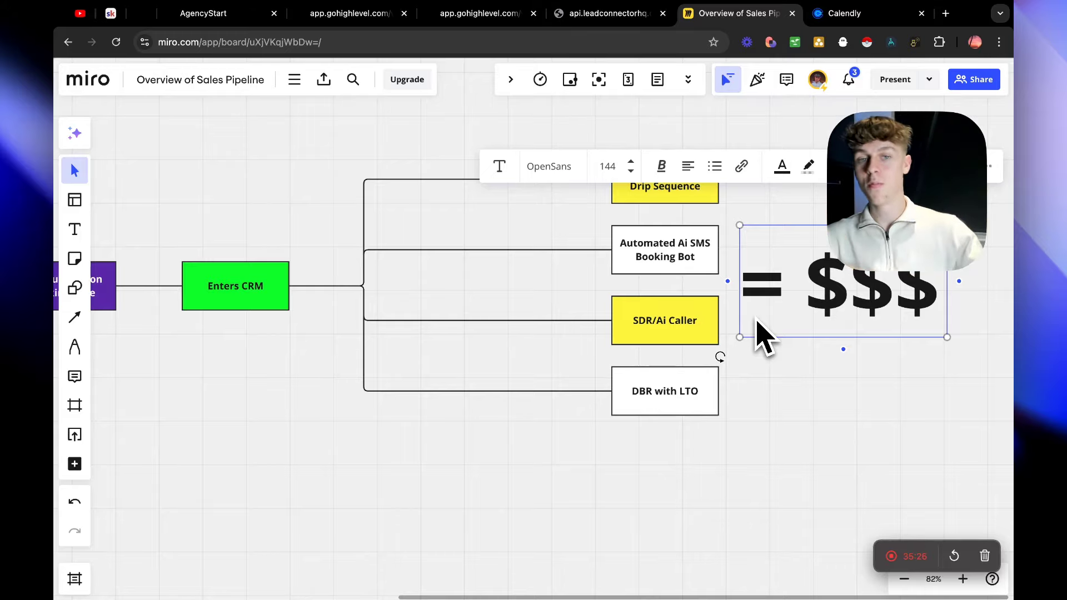
left_click(778, 356)
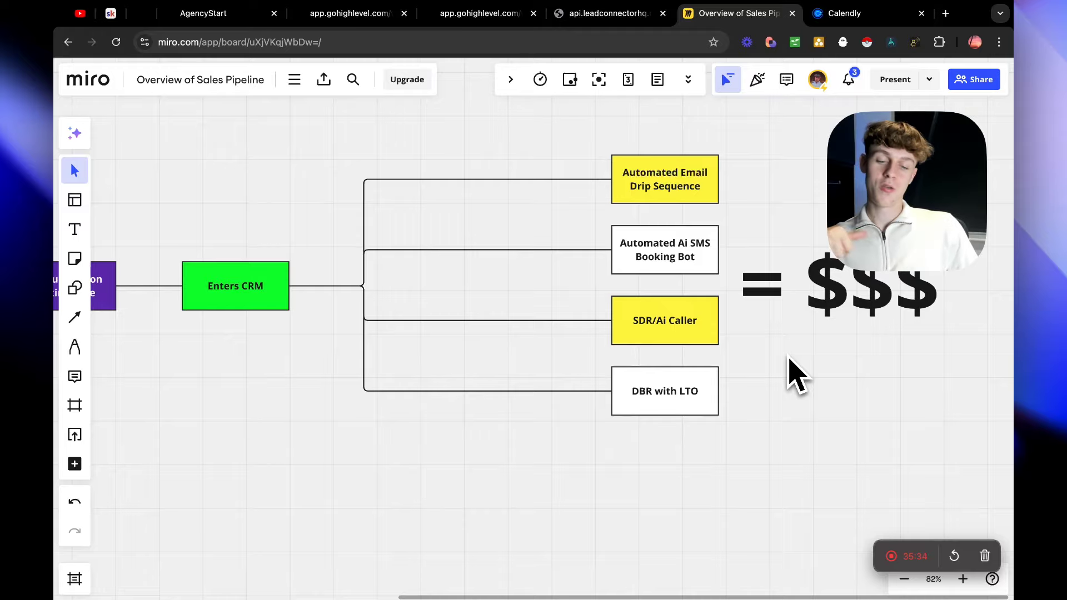
Compare the SDR/Ai Caller branch with the Automated Email Drip Sequence and Automated Ai SMS Booking Bot branches.
left_click_drag(773, 350, 592, 300)
left_click(759, 375)
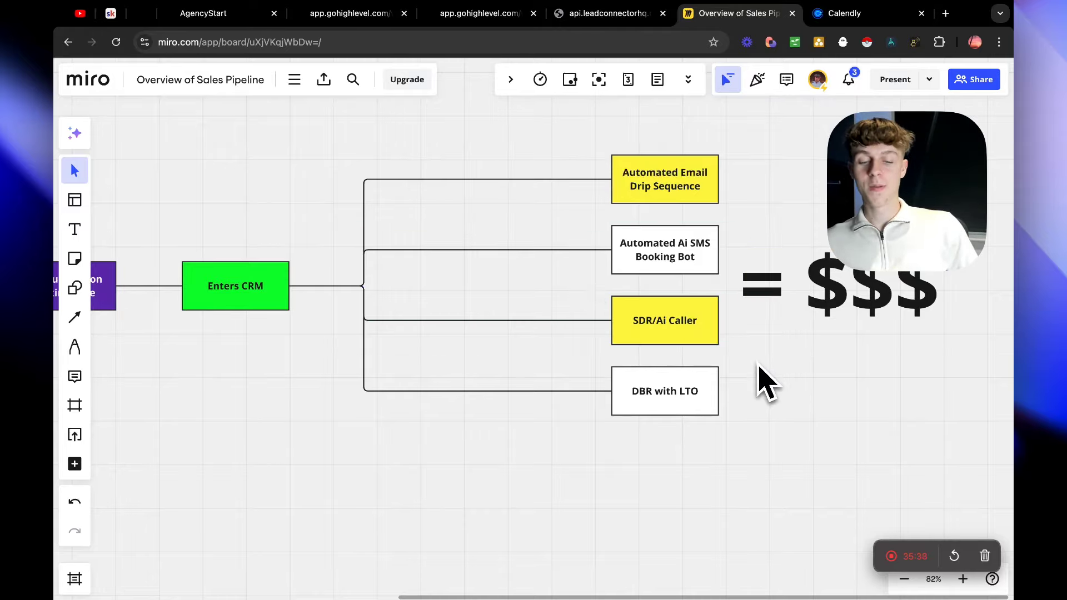
left_click_drag(572, 131, 723, 300)
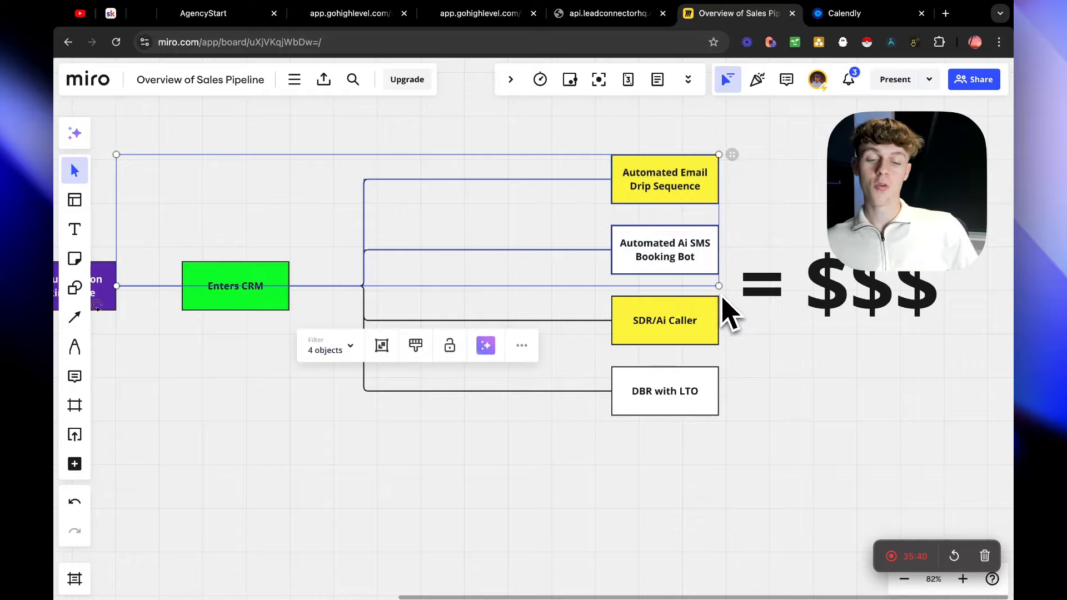
left_click_drag(758, 362, 594, 288)
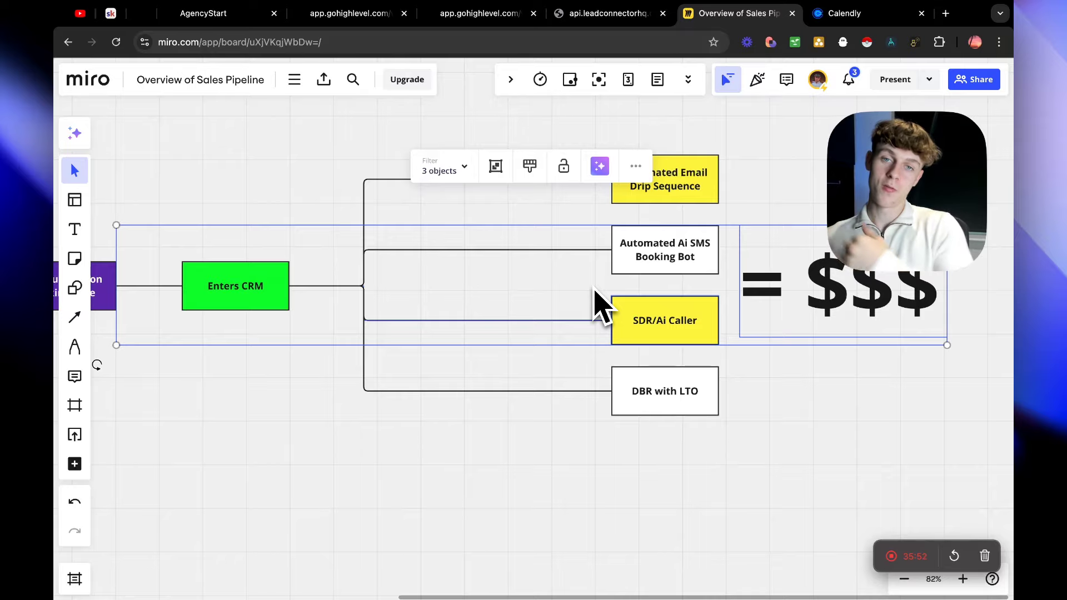
left_click(676, 439)
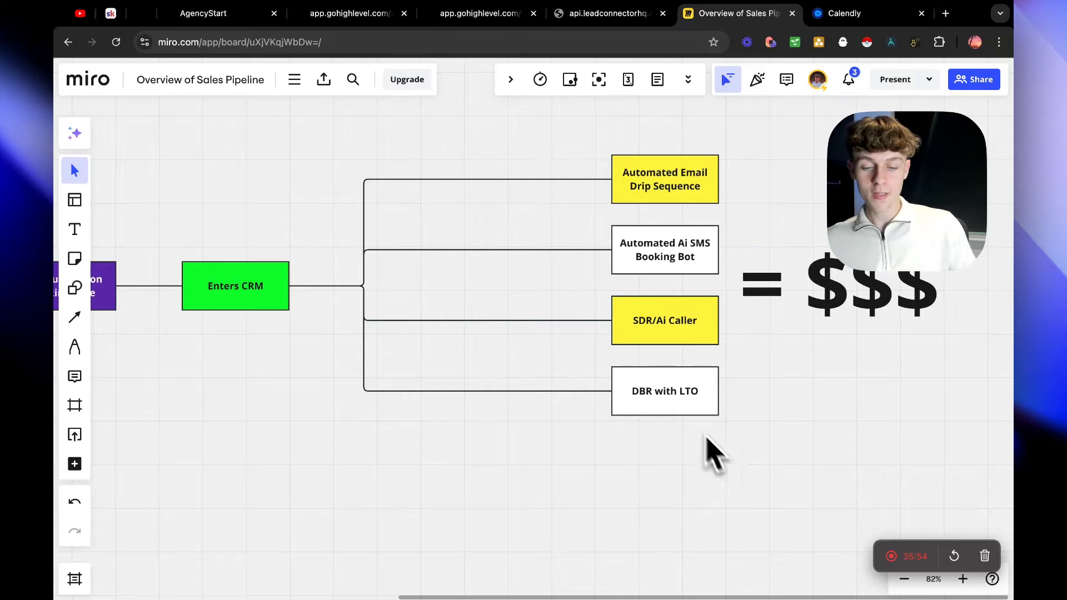
Highlight the DBR with LTO branch, switch to the HighLevel account and start a new email template among the message templates.
left_click_drag(588, 349, 743, 433)
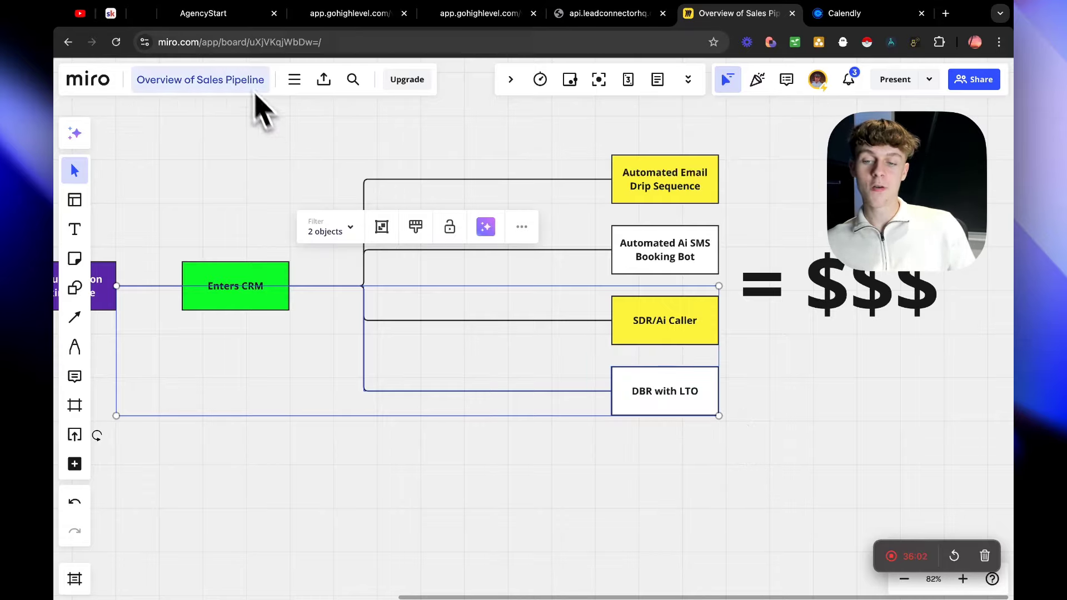
left_click(213, 17)
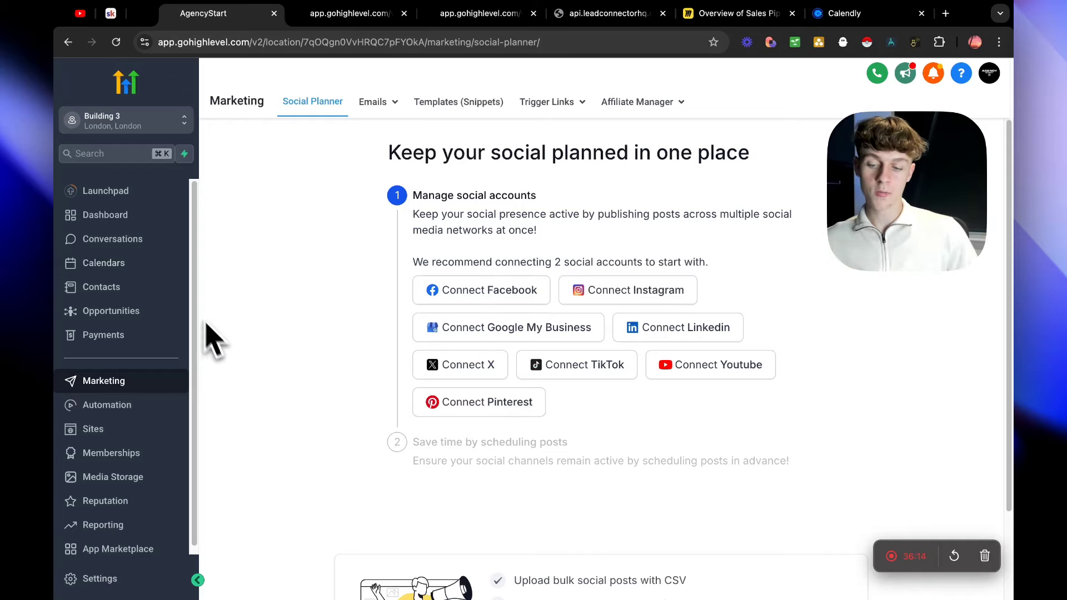
left_click(461, 110)
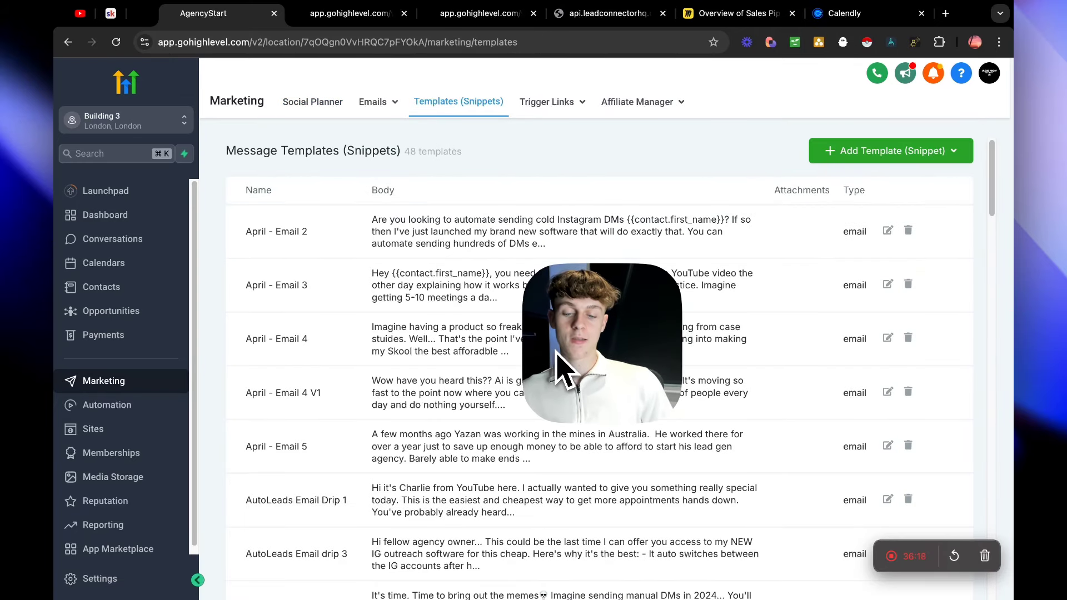
left_click(862, 149)
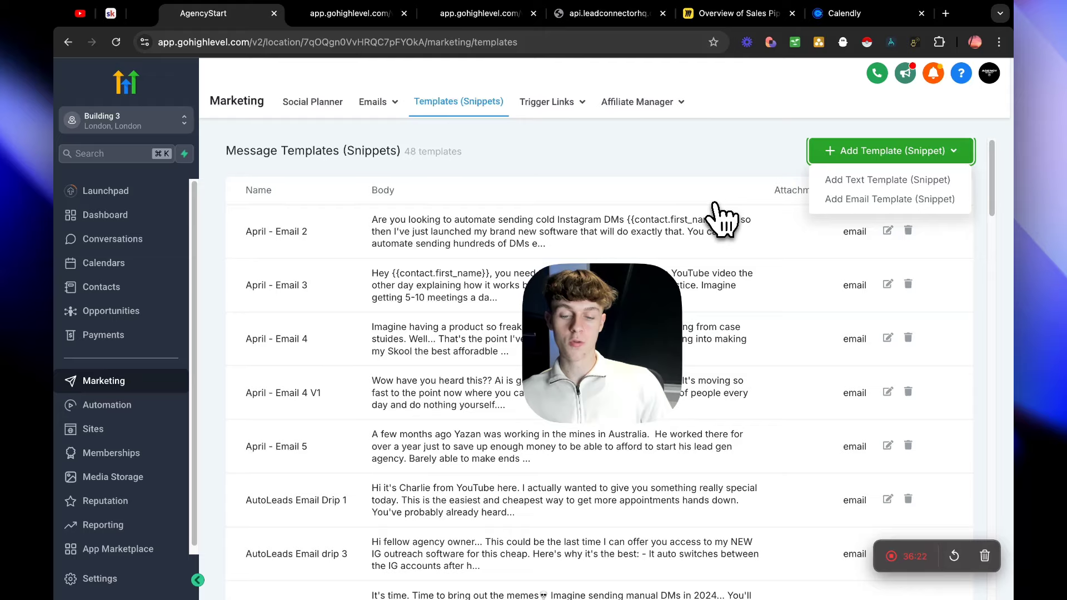
left_click(879, 199)
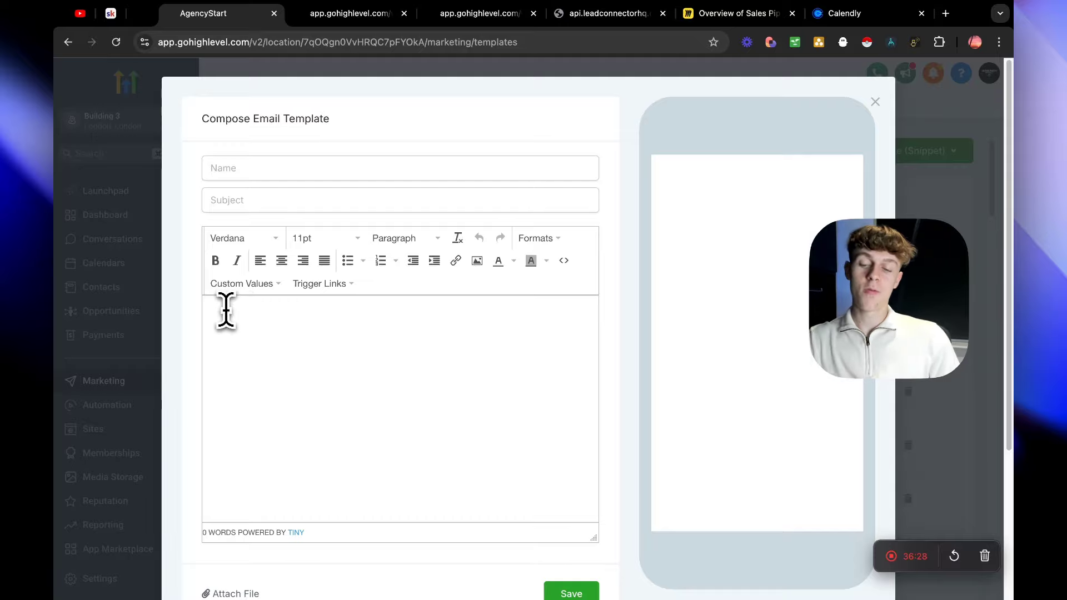
Begin the email body with "Hey {{contact.first_name}}," using the contact first-name custom value, above a paragraph starting "We are".
left_click(226, 312)
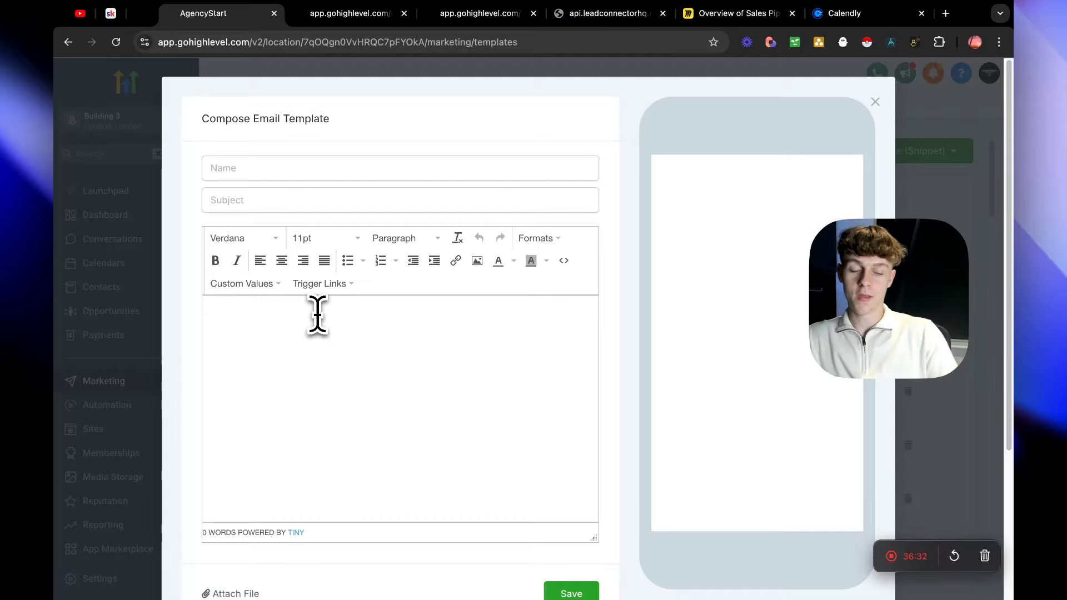
key("Return")
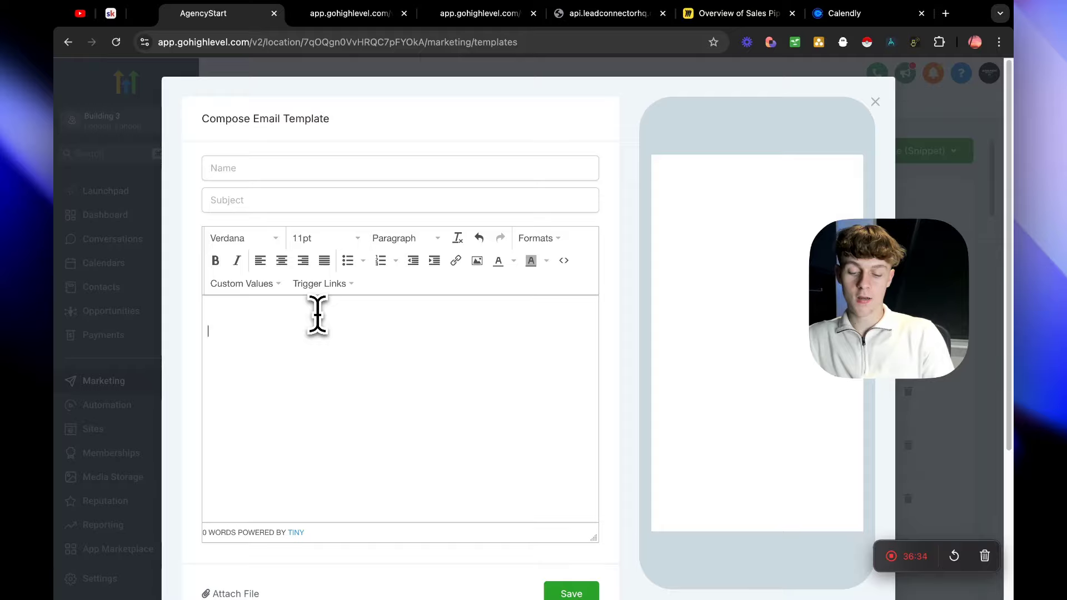
type("We")
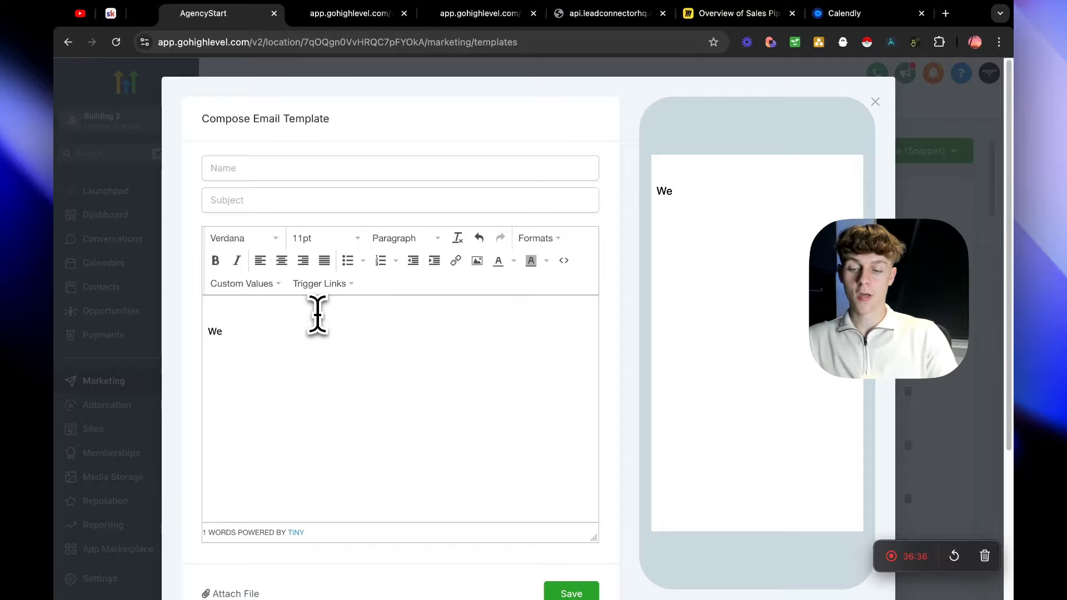
type(" are")
left_click(233, 309)
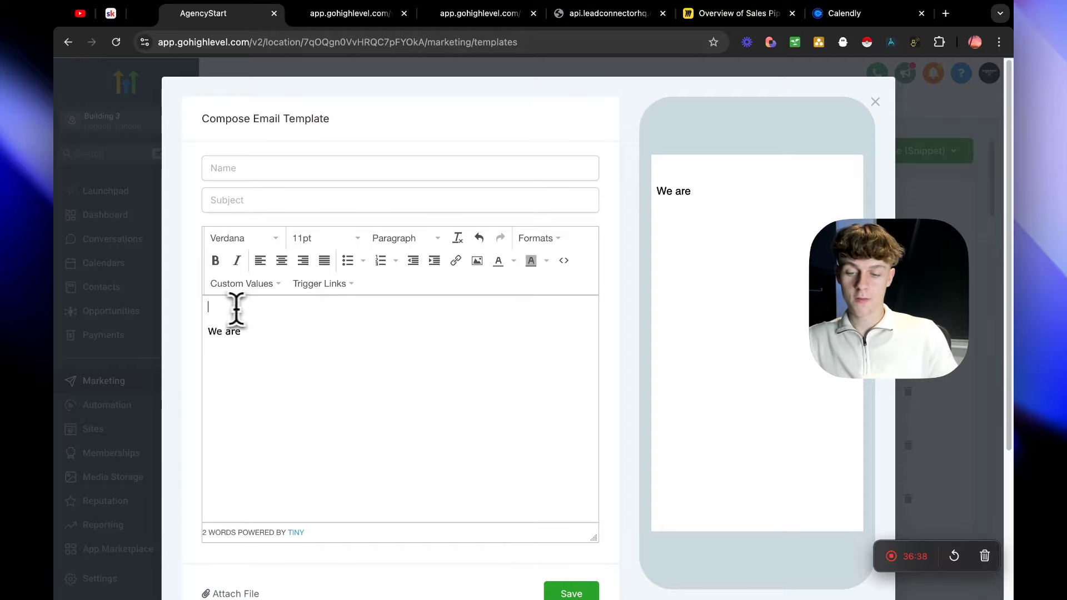
type("Hey")
left_click(240, 284)
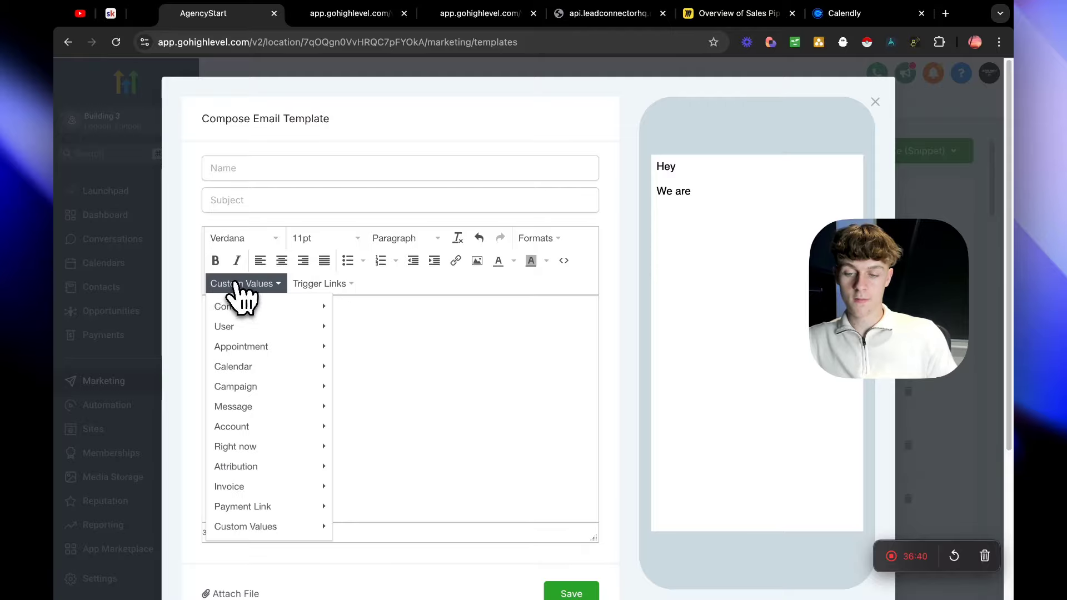
mouse_move(267, 316)
left_click(369, 286)
type(",")
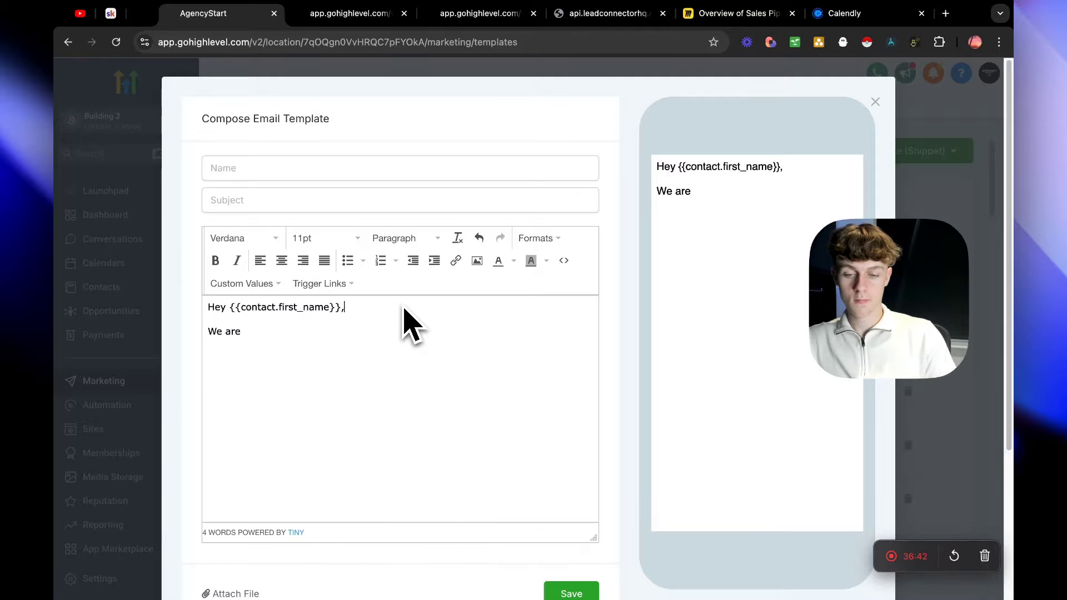
Reword the second paragraph to "We've opened 5 spots for our summer shredding bootcamp this August.".
left_click(350, 331)
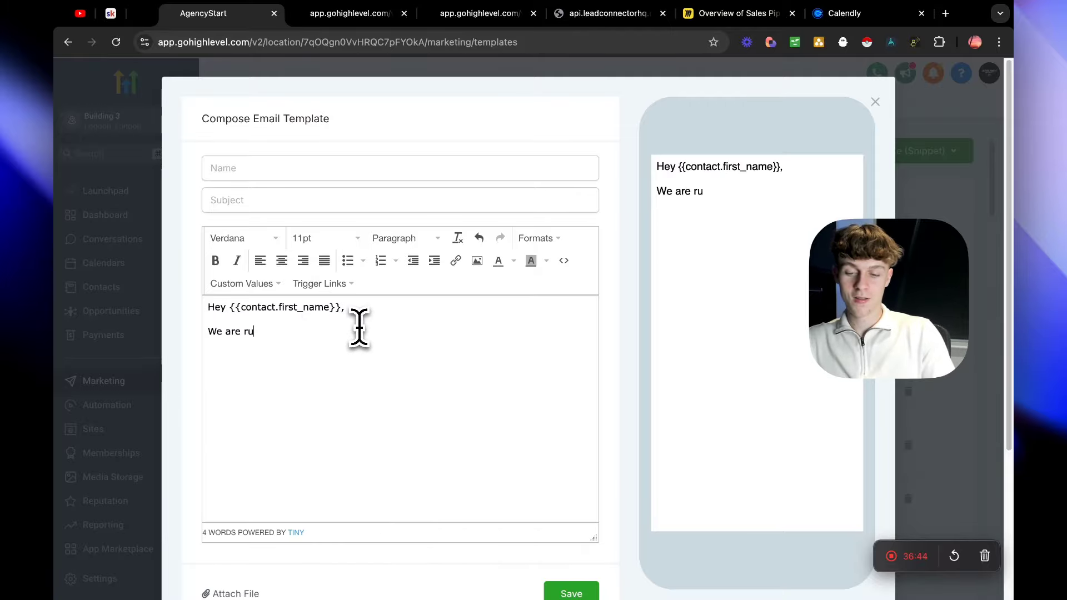
type("'ve opened 5 spots")
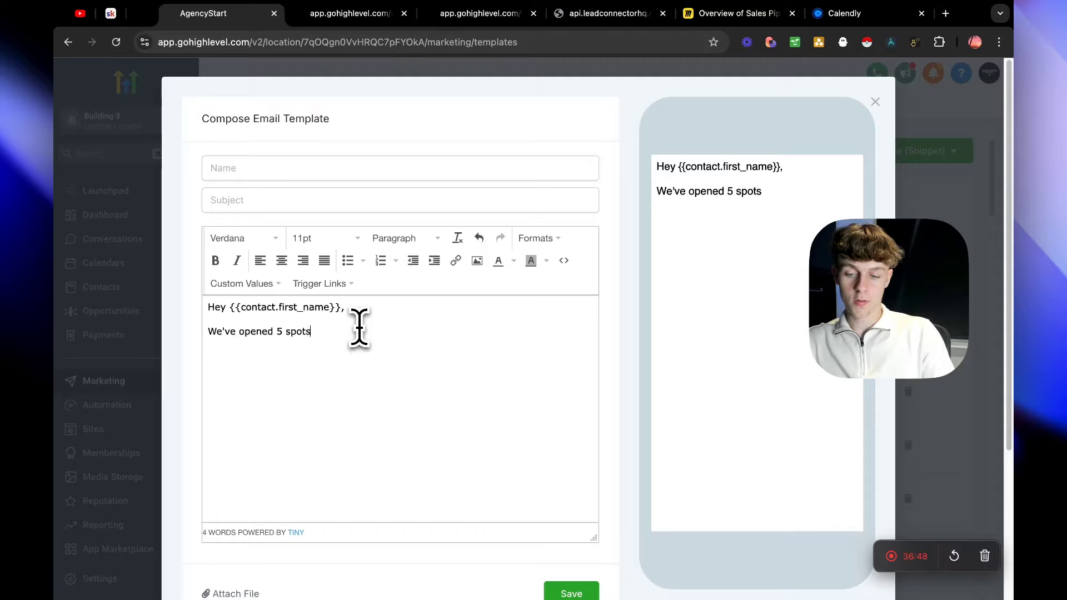
type(" for our s")
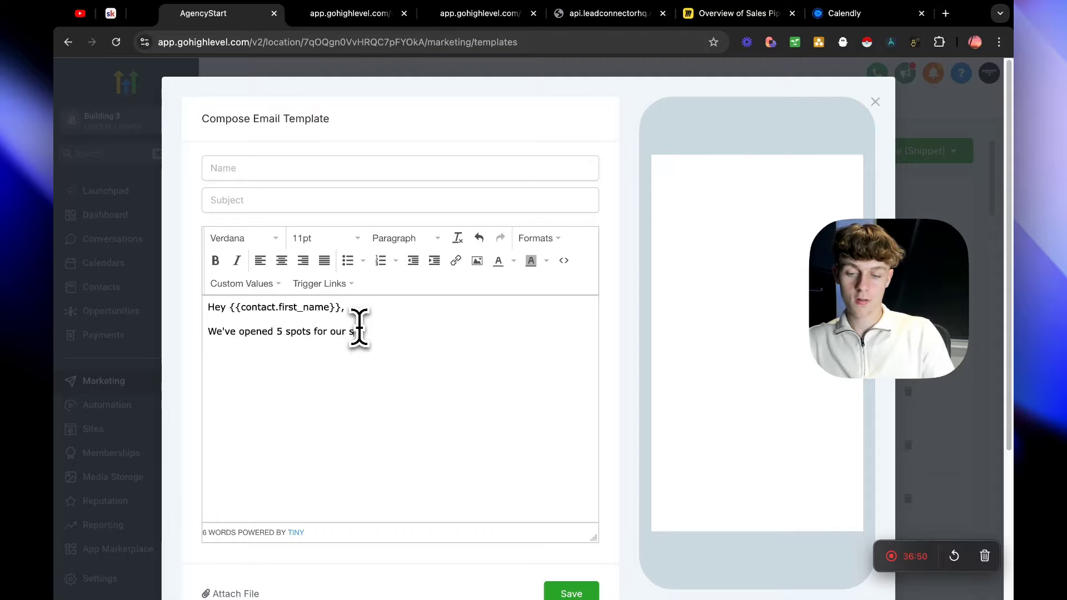
type("ummer shree")
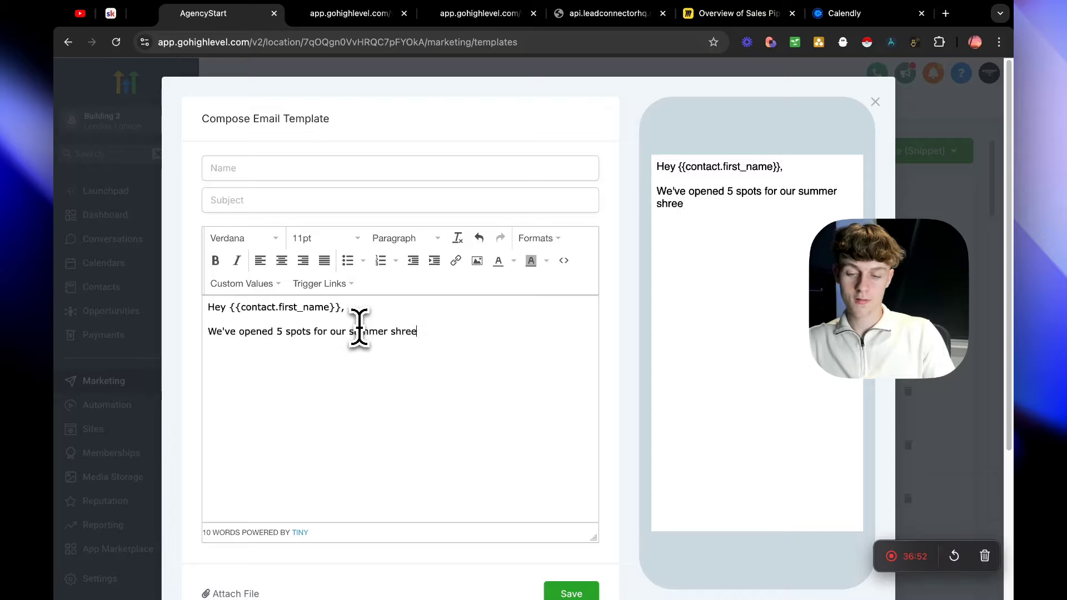
key("BackSpace")
type("dding boo")
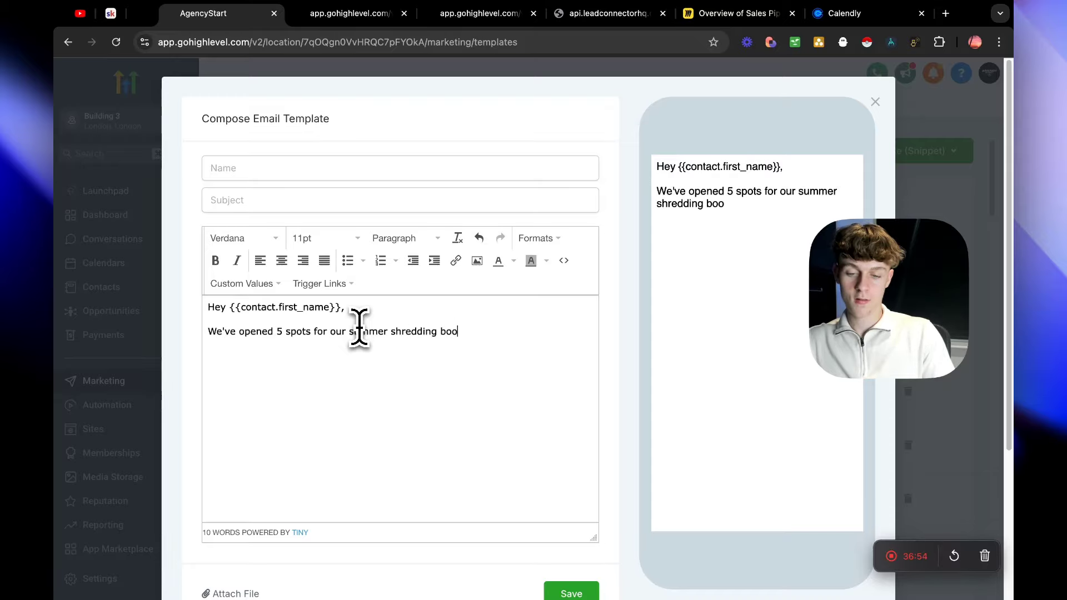
type("tcamp th")
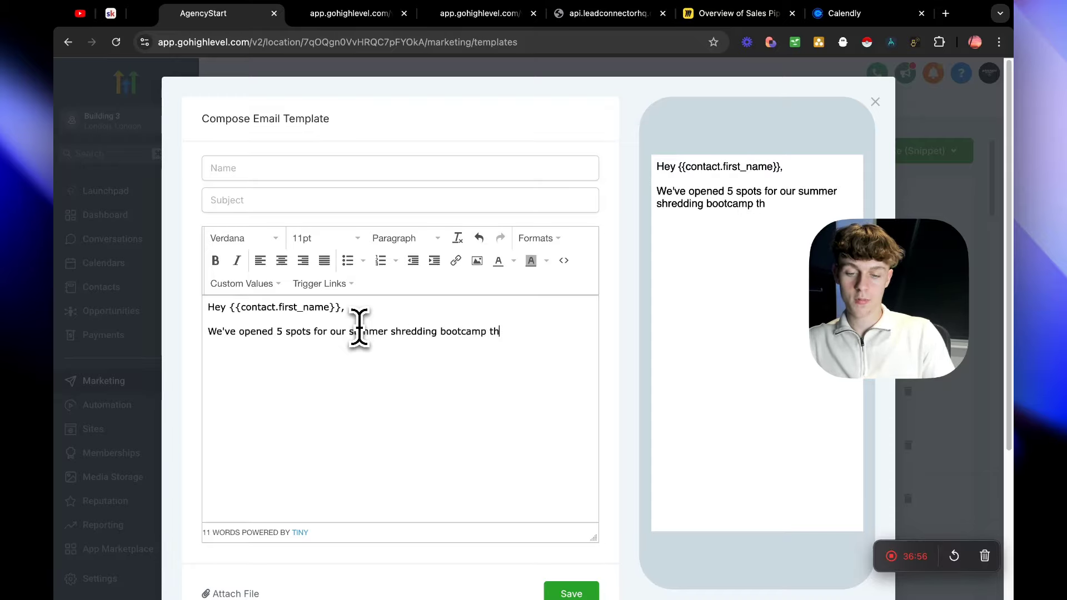
type("is ")
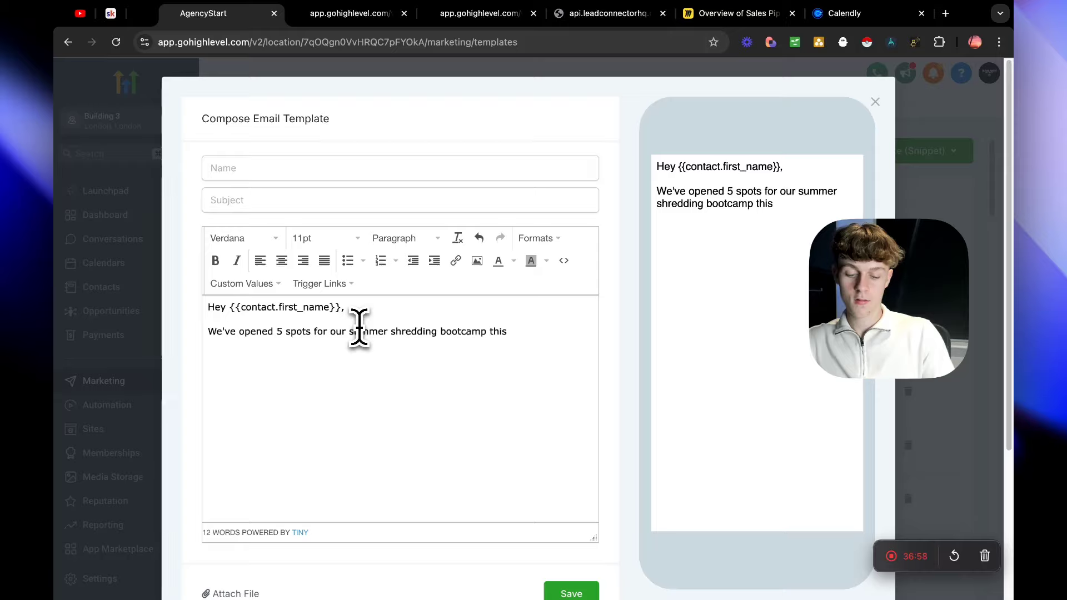
type("August.")
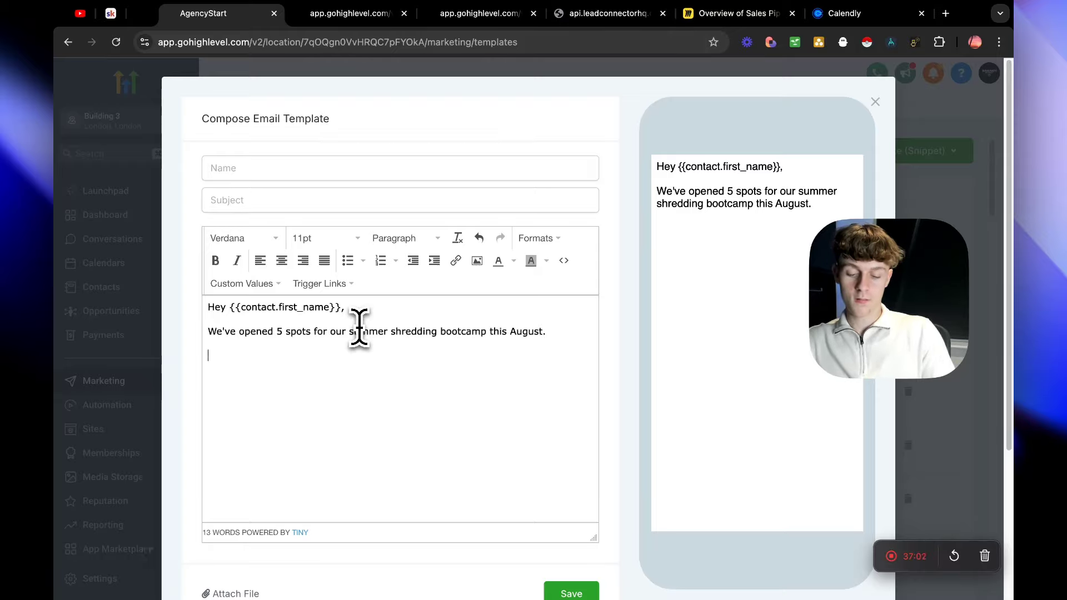
Add a paragraph reading "In addition, it's 40% off for the next 48 hours.".
type("In addi")
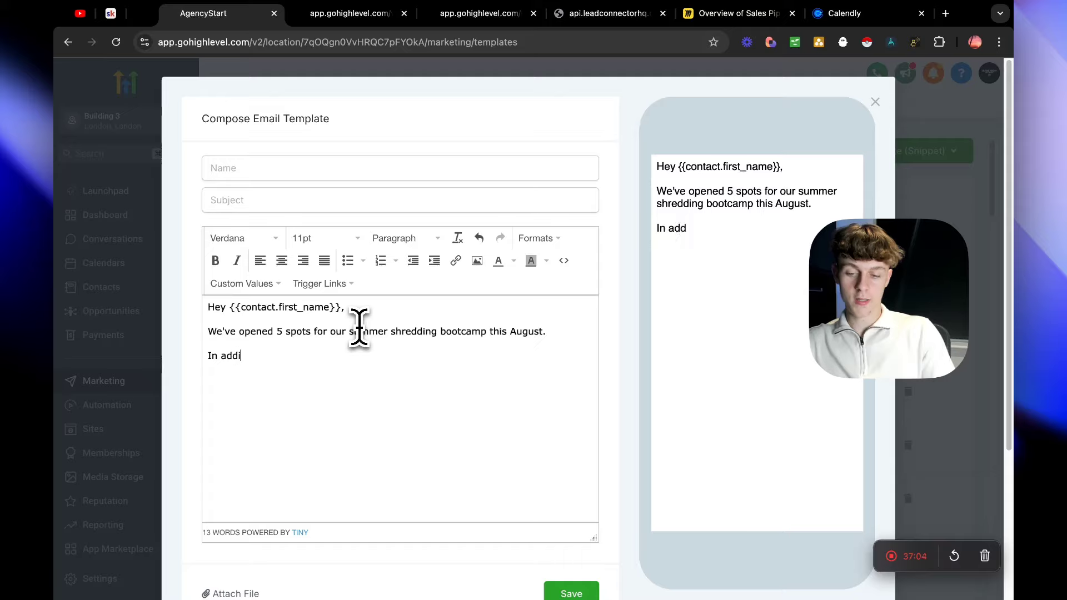
type("tio")
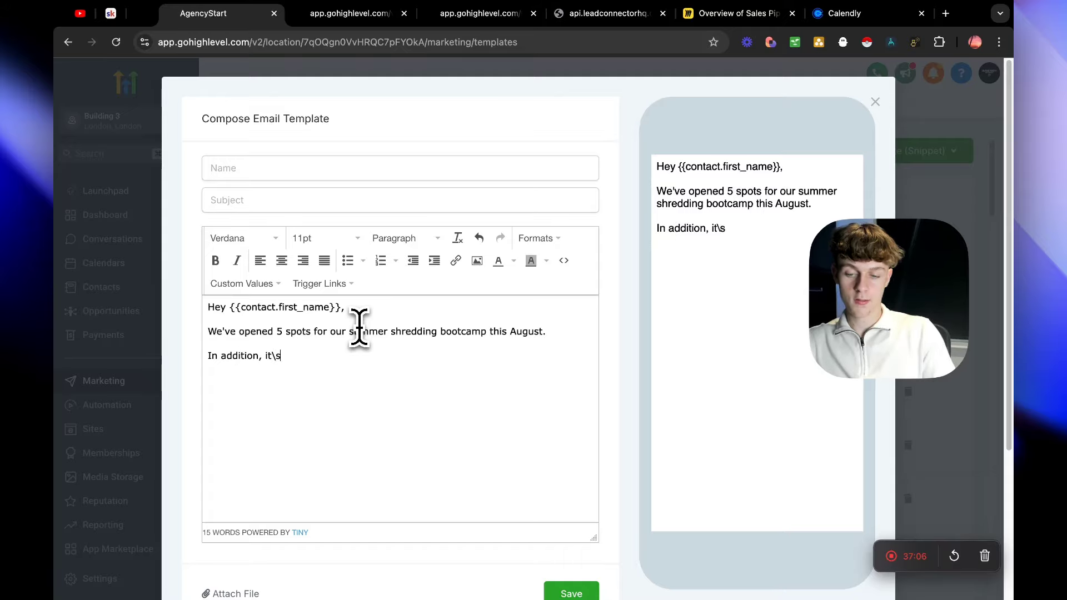
type("n, it's 40")
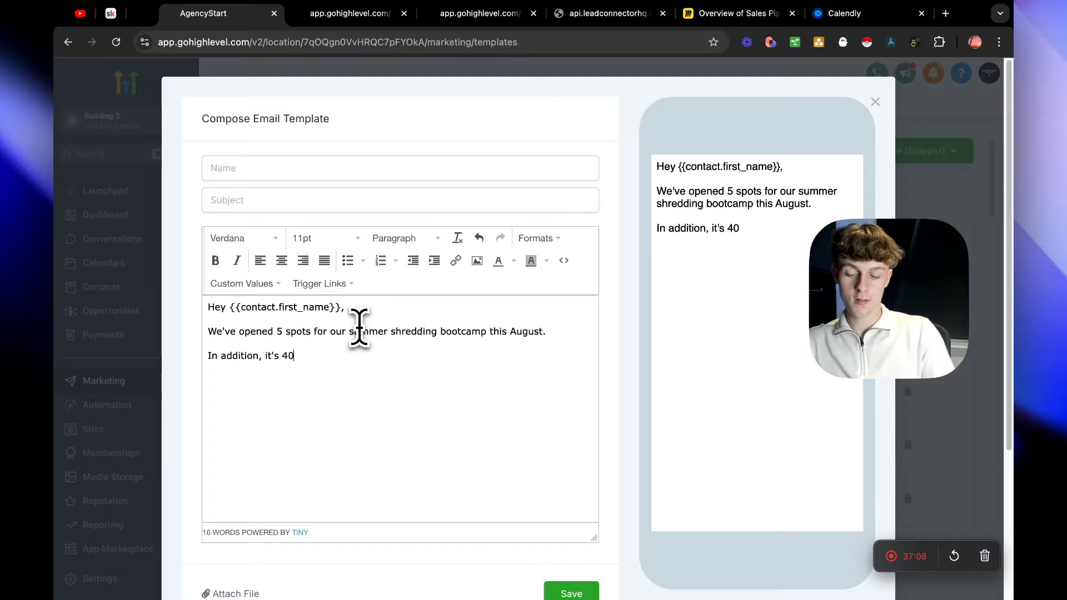
type("% off for the")
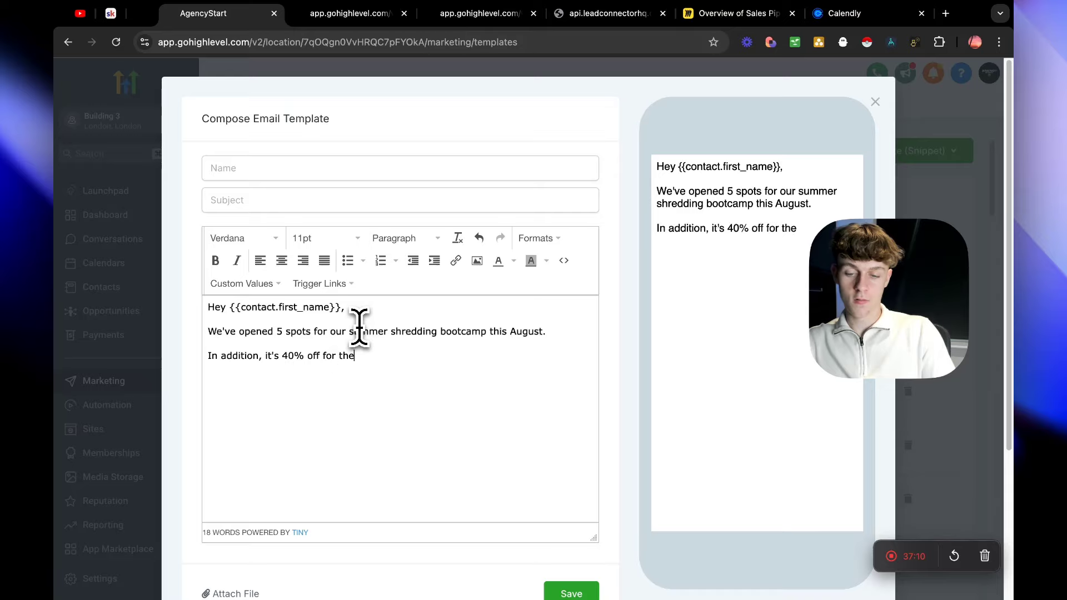
type(" next ")
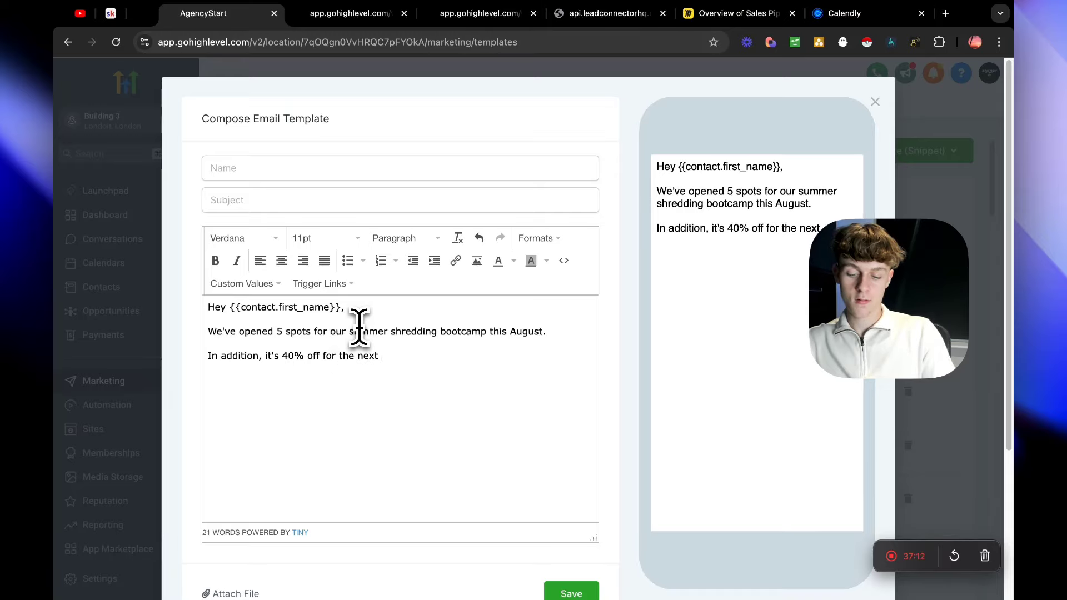
type("48 hours.")
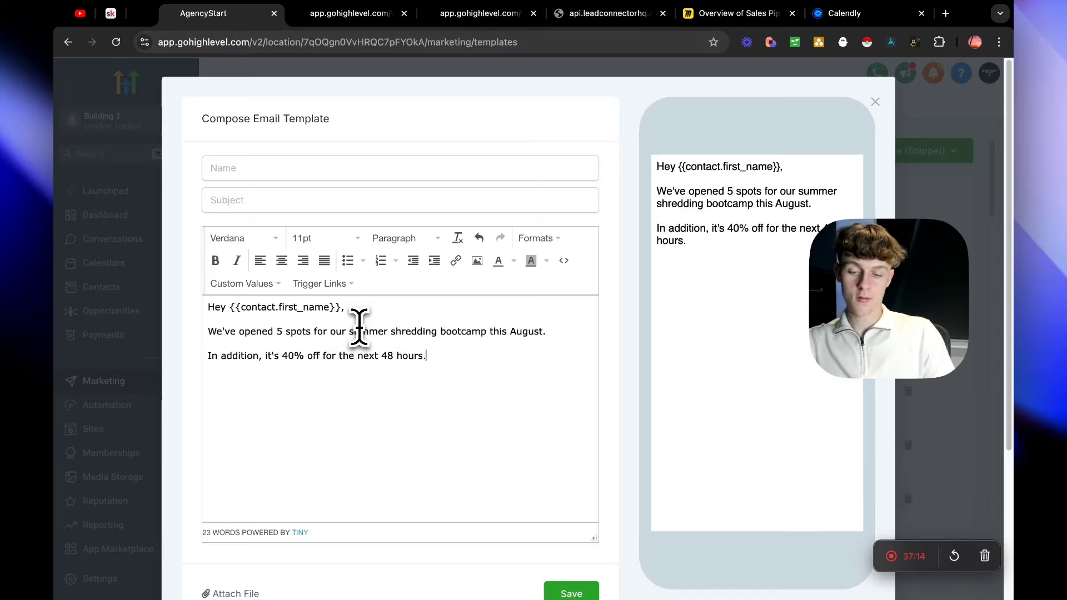
key("Return")
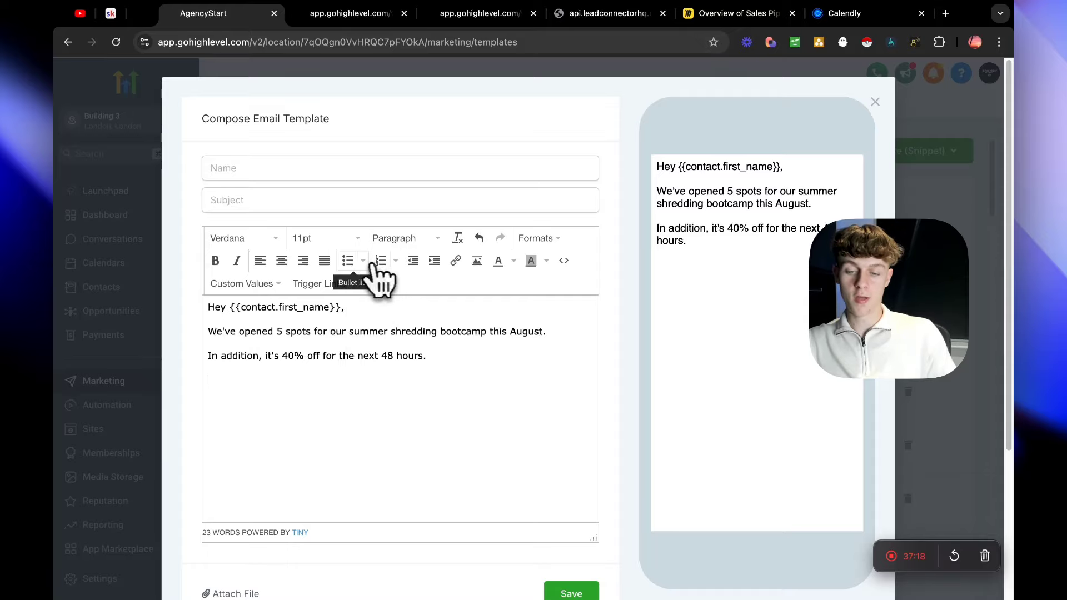
Add a bulleted list of three offer points reading "You get thisBONUS", "BONUS" and "BONUS" below the discount line.
left_click(348, 261)
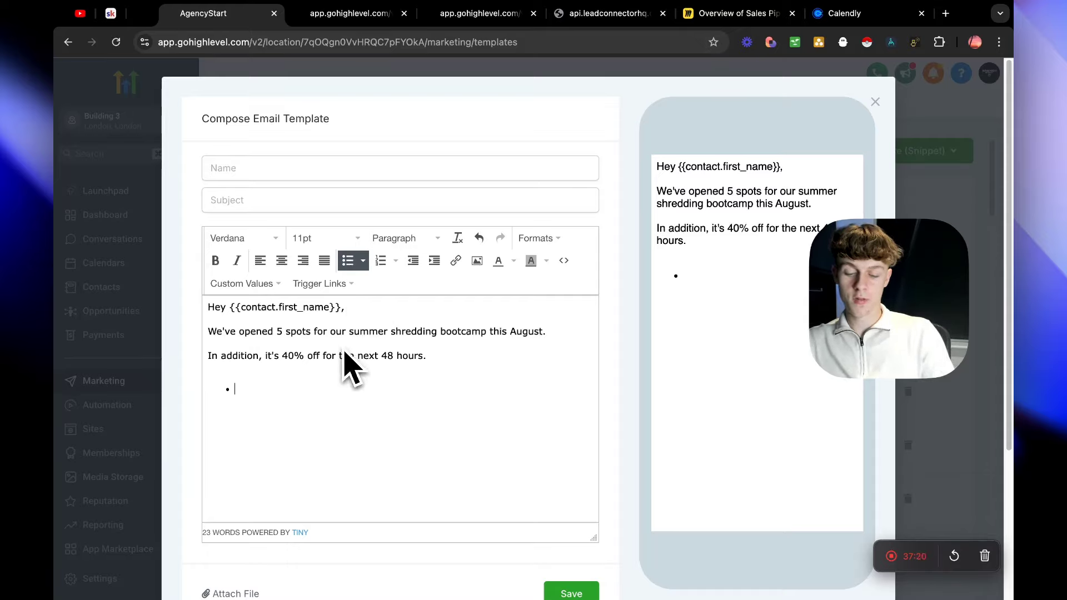
type("You get this ")
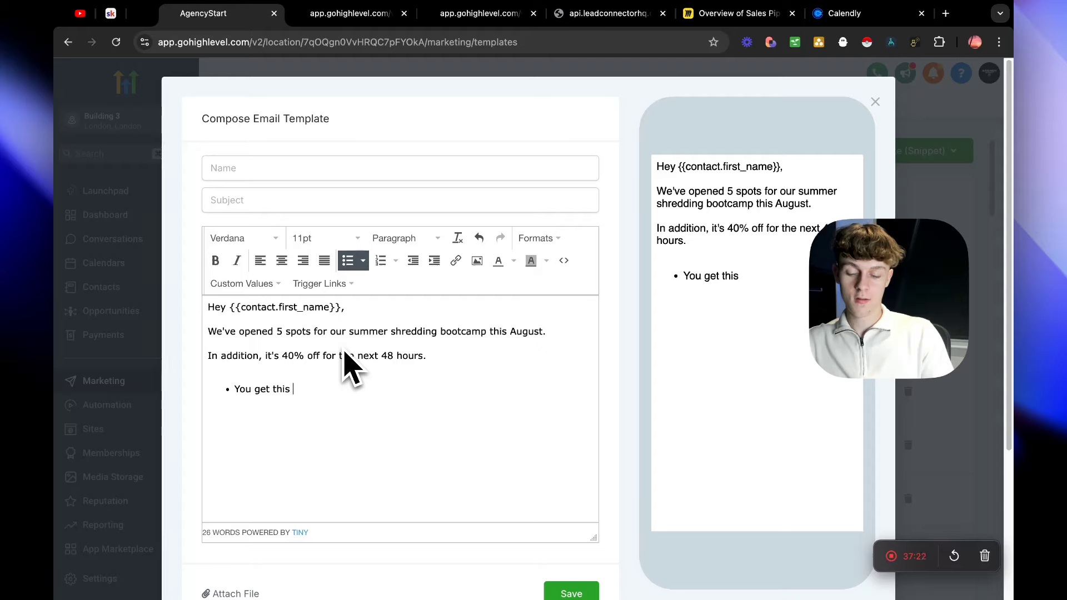
type("BONUS")
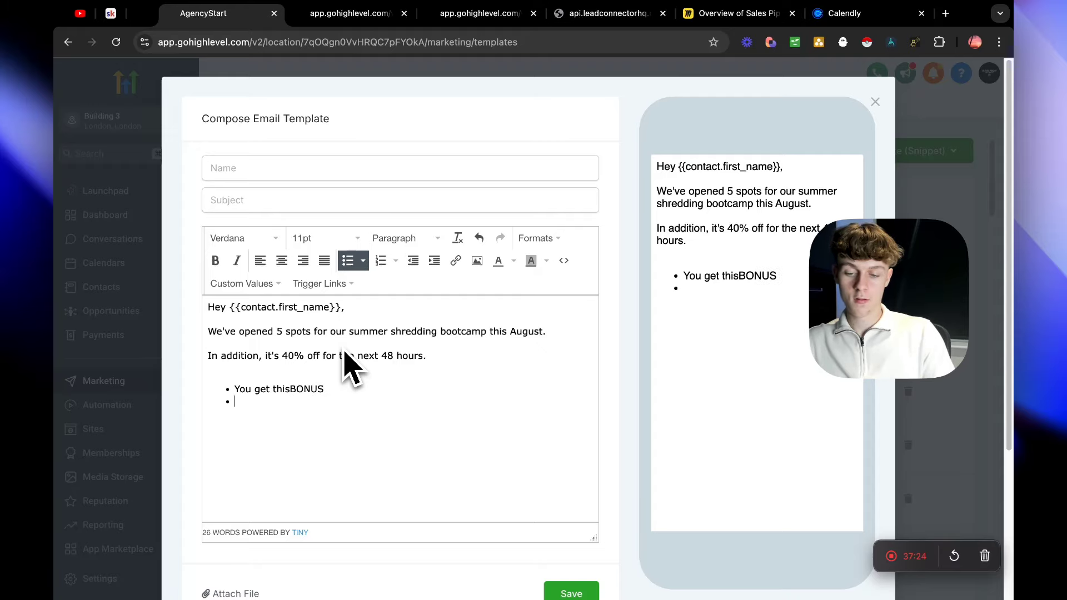
key("BackSpace")
key("BackSpace")
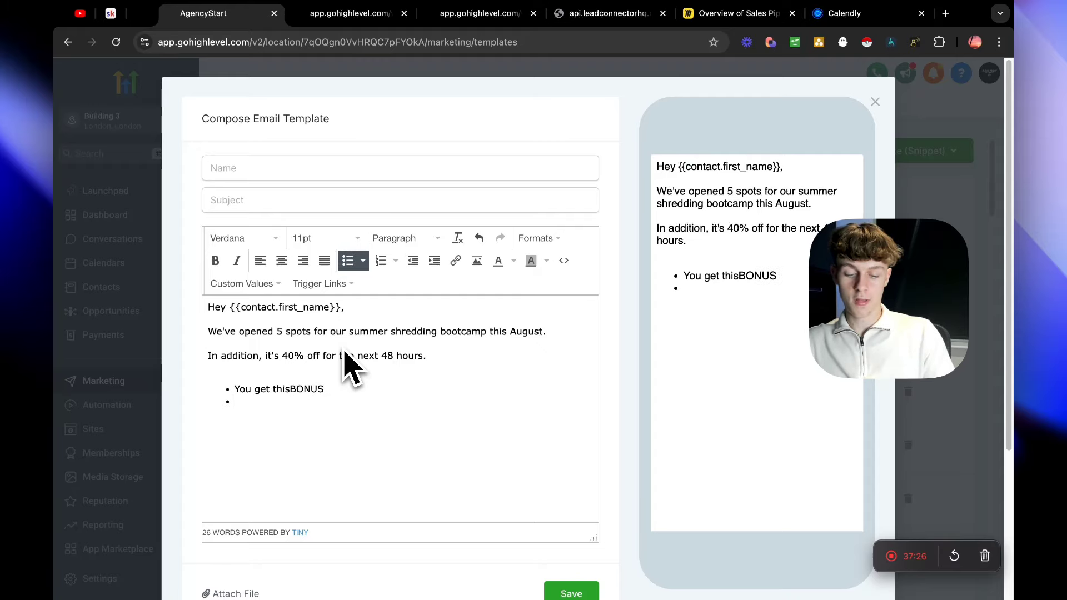
type("BO")
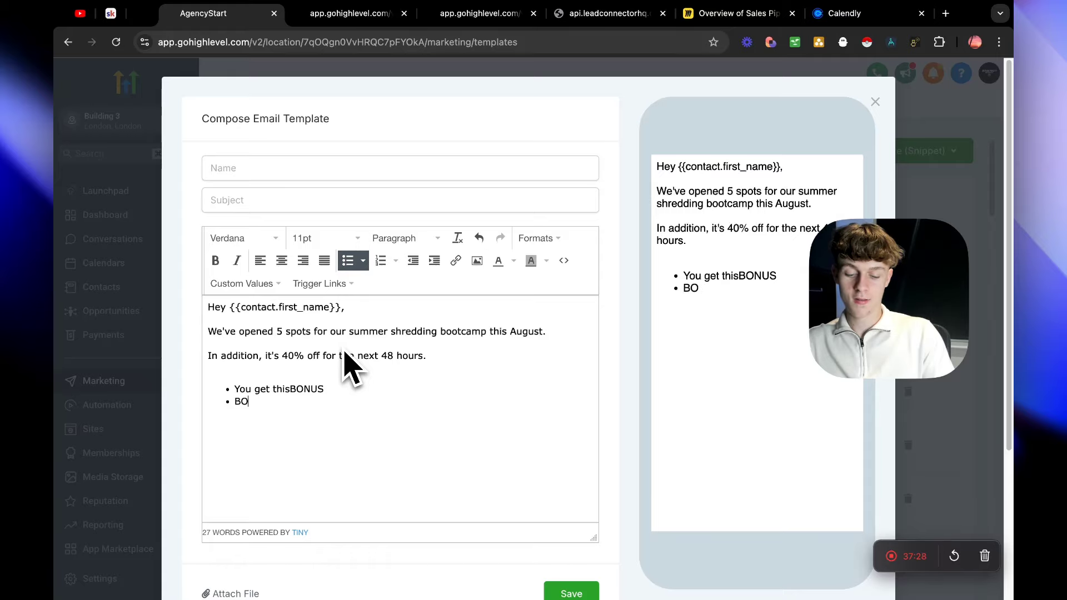
type("NUS BONUS ")
type("BONU")
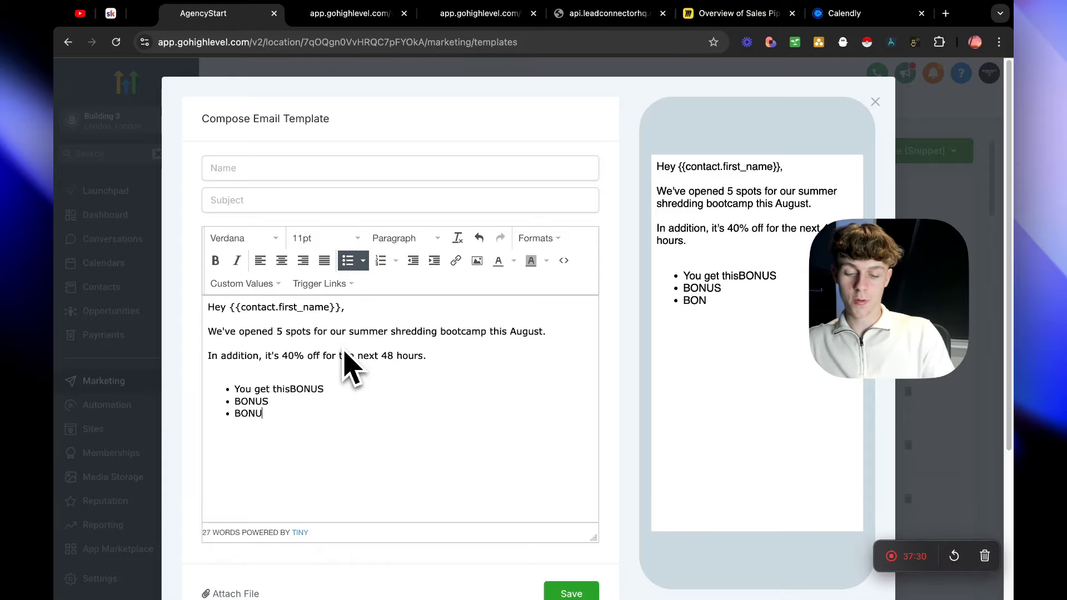
type("S")
key("Return")
key("Return")
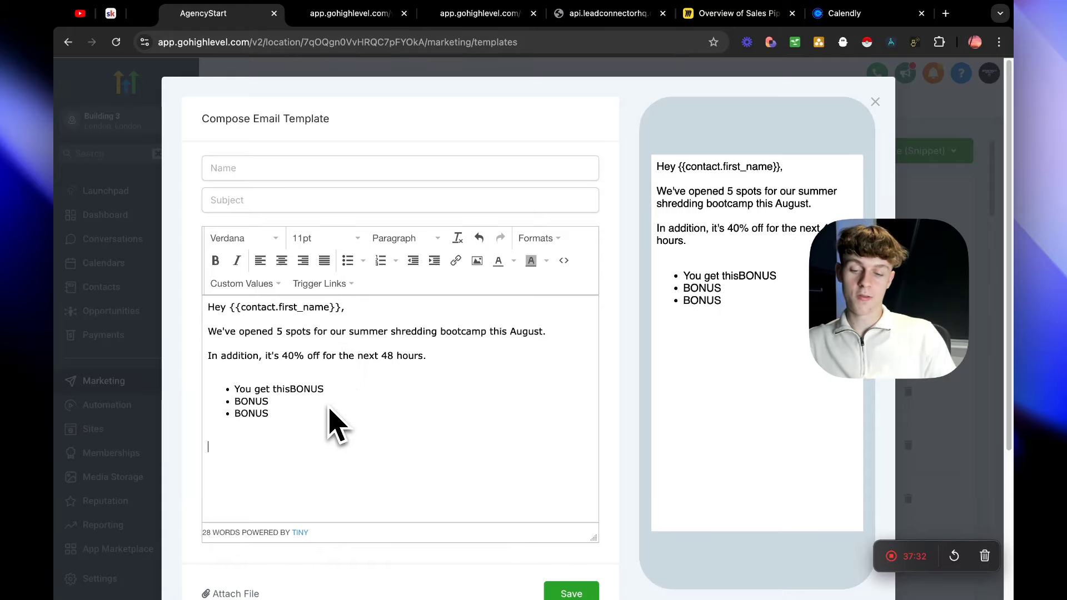
Add a "Risk reversal" line below the bullets and highlight the wording about the 5 summer shredding spots.
key("Return")
type("Risk reversal")
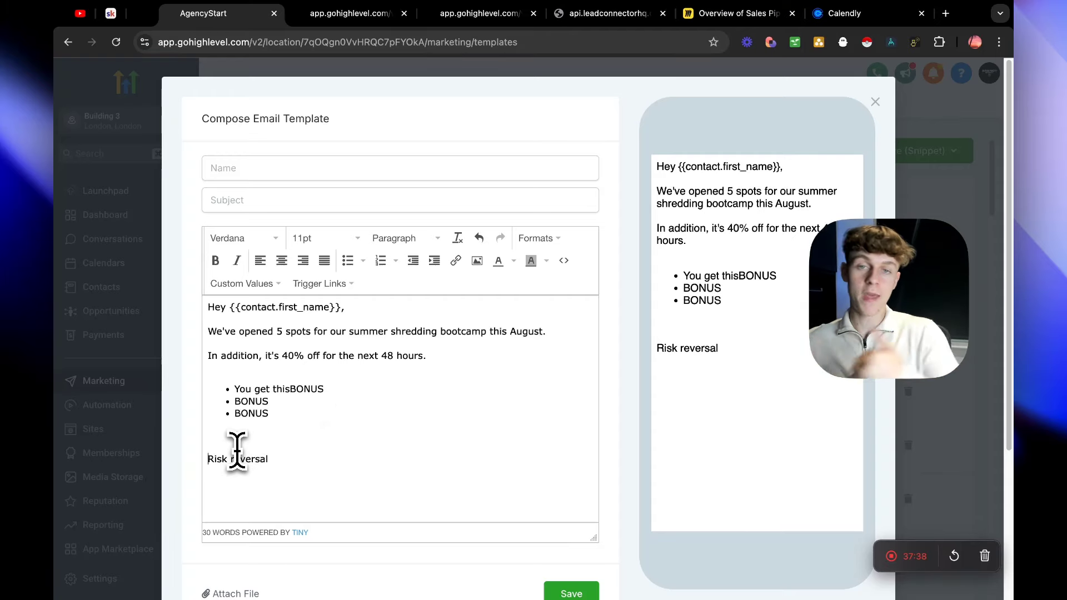
left_click_drag(262, 332, 437, 335)
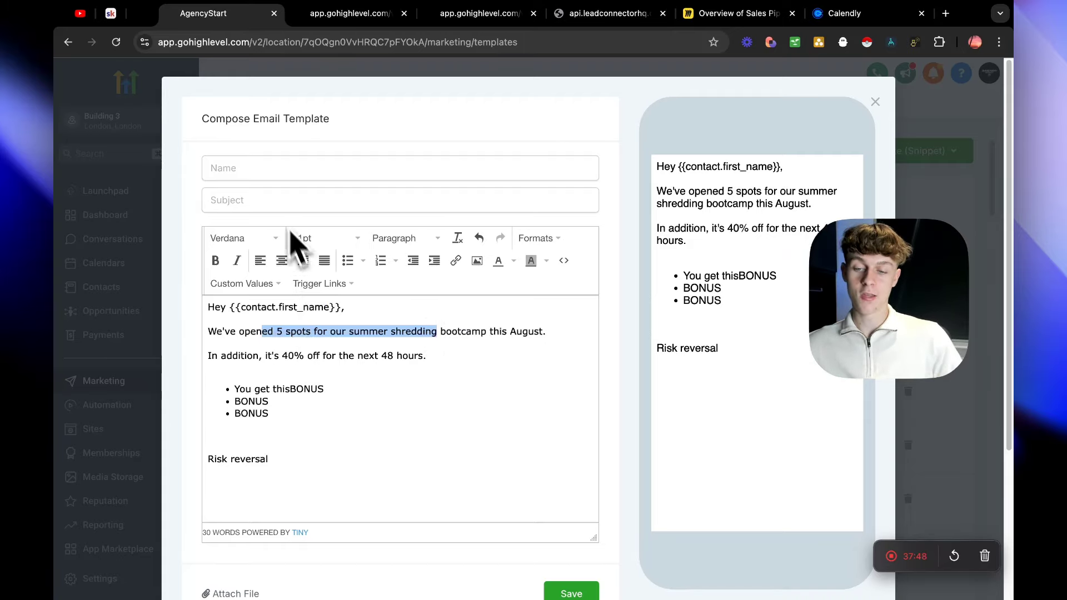
Name the email template "EXAMPLE DBR FOR YT" and set its subject to "Limited Time Offer To Get In The BEST SHAPE!!!".
left_click(251, 169)
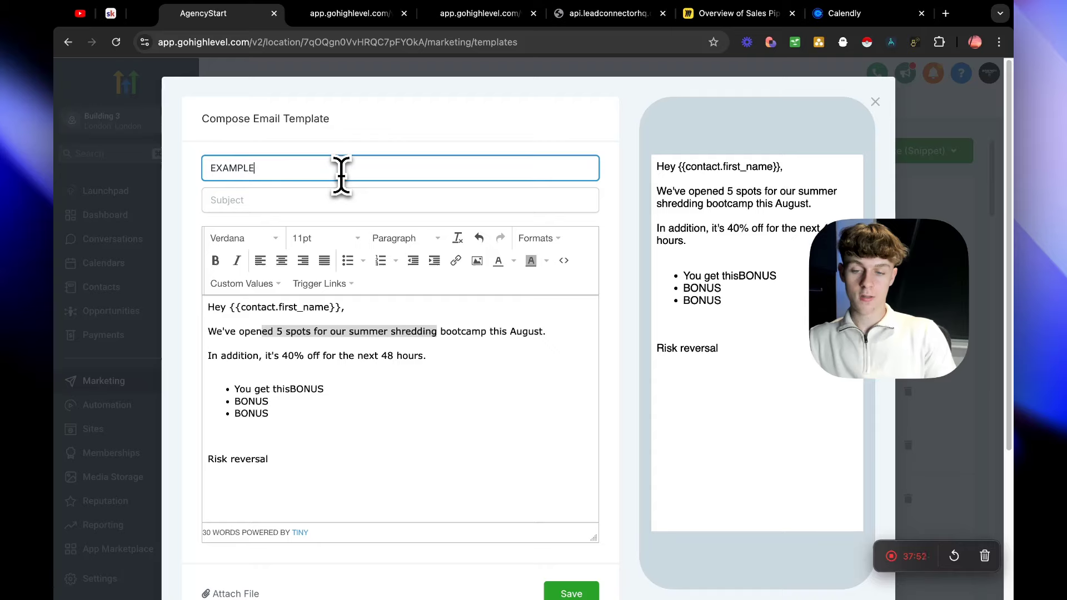
type("EXAMPLE DBR FOR YT")
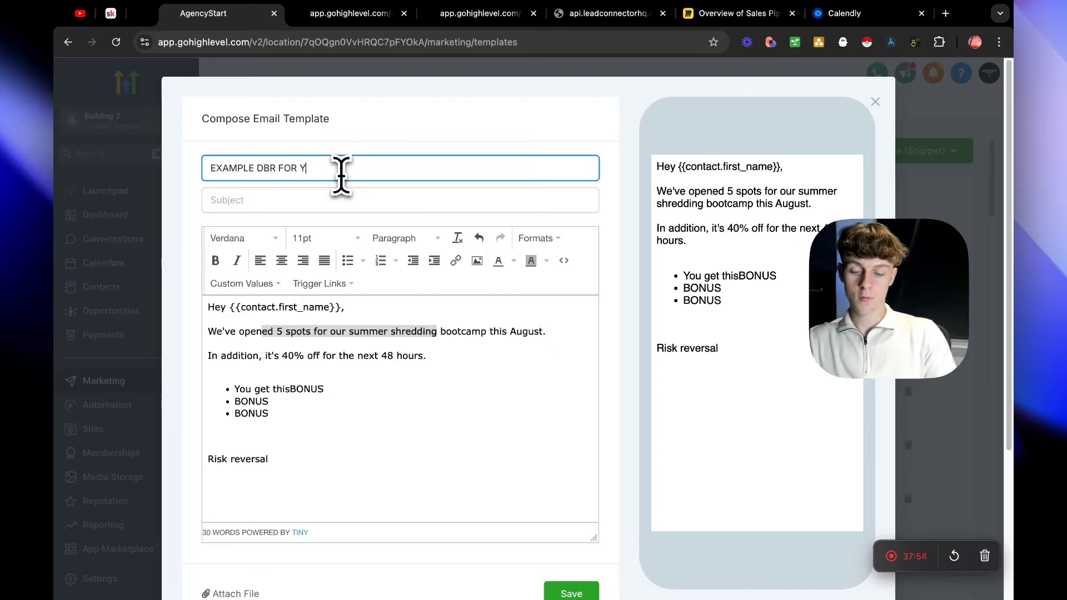
left_click(339, 200)
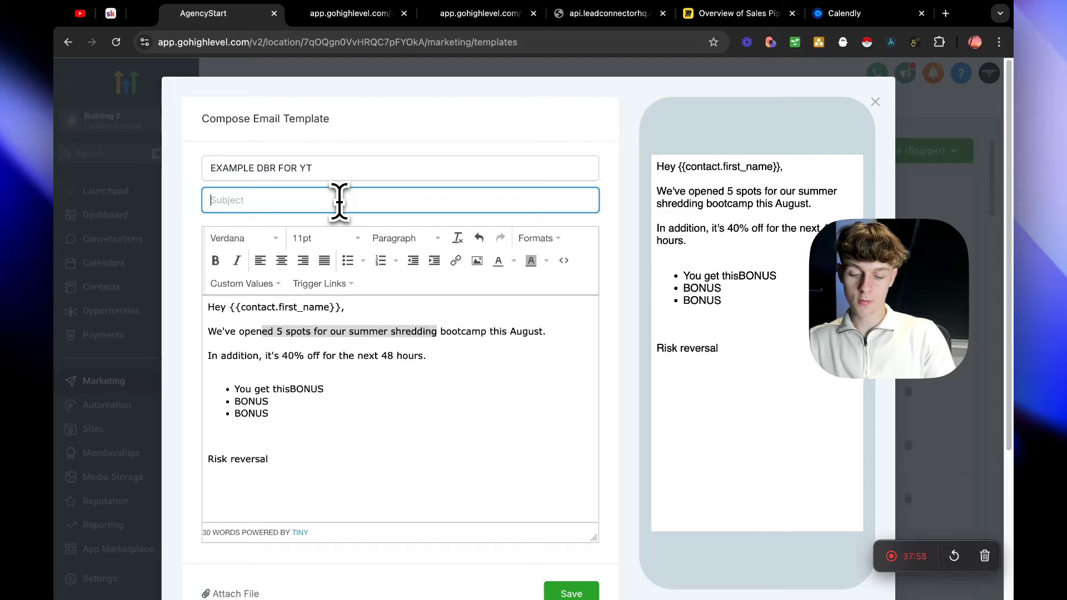
type("Lim")
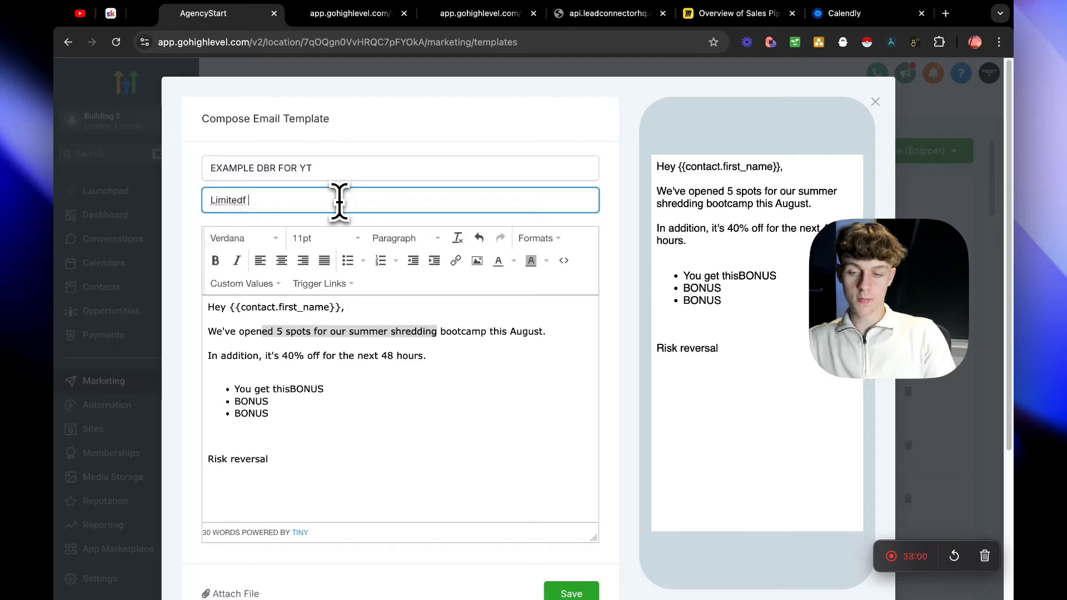
type("itedf")
key("BackSpace")
key("BackSpace")
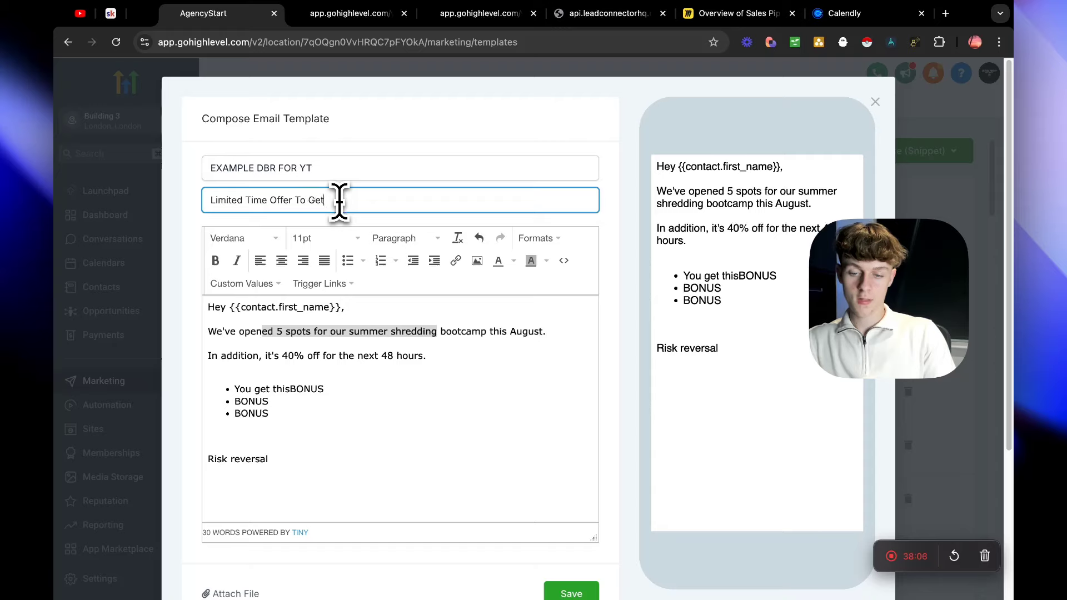
type("In Sh")
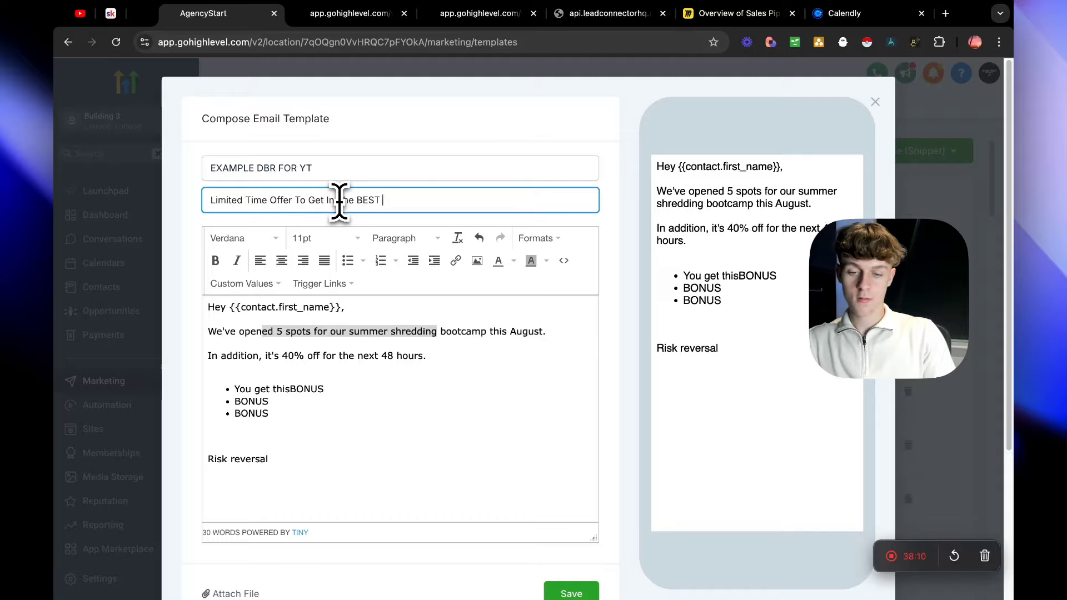
type("!")
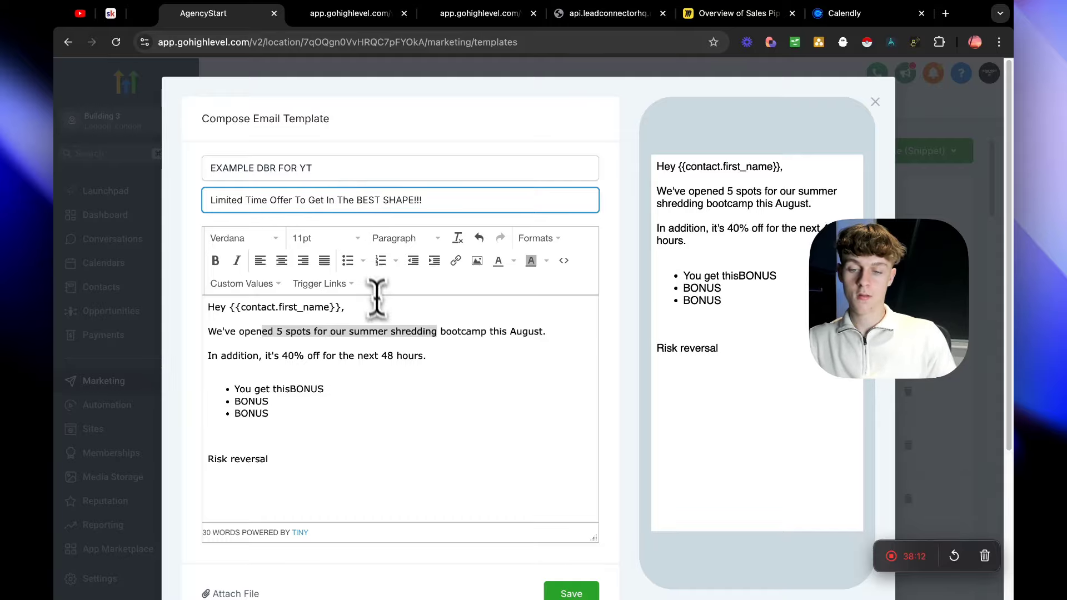
Save the composed limited-time-offer email template.
left_click(363, 388)
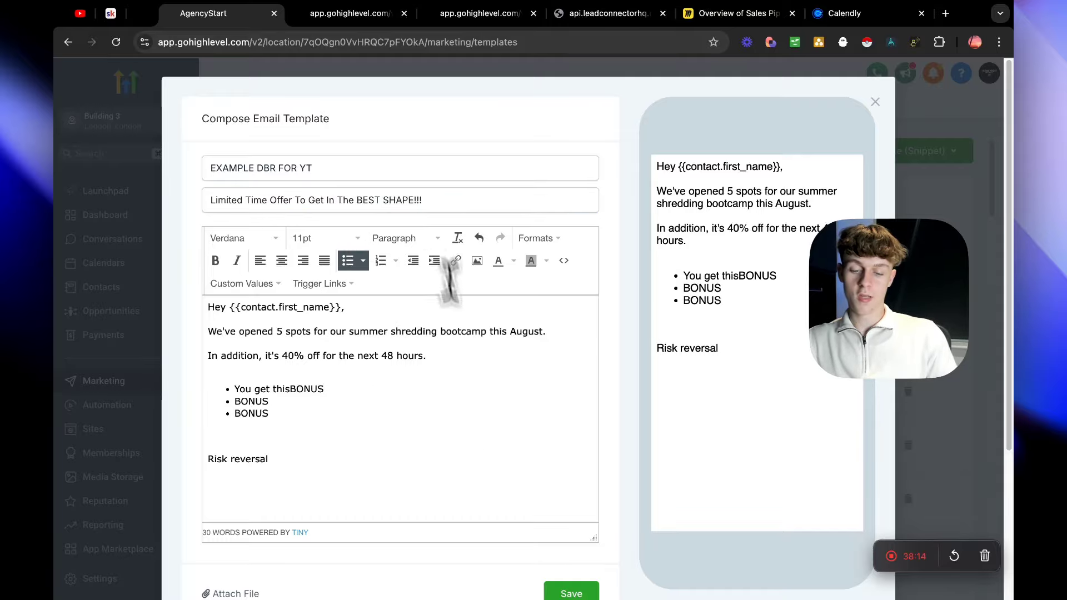
scroll(489, 378, "down", 1)
left_click(572, 569)
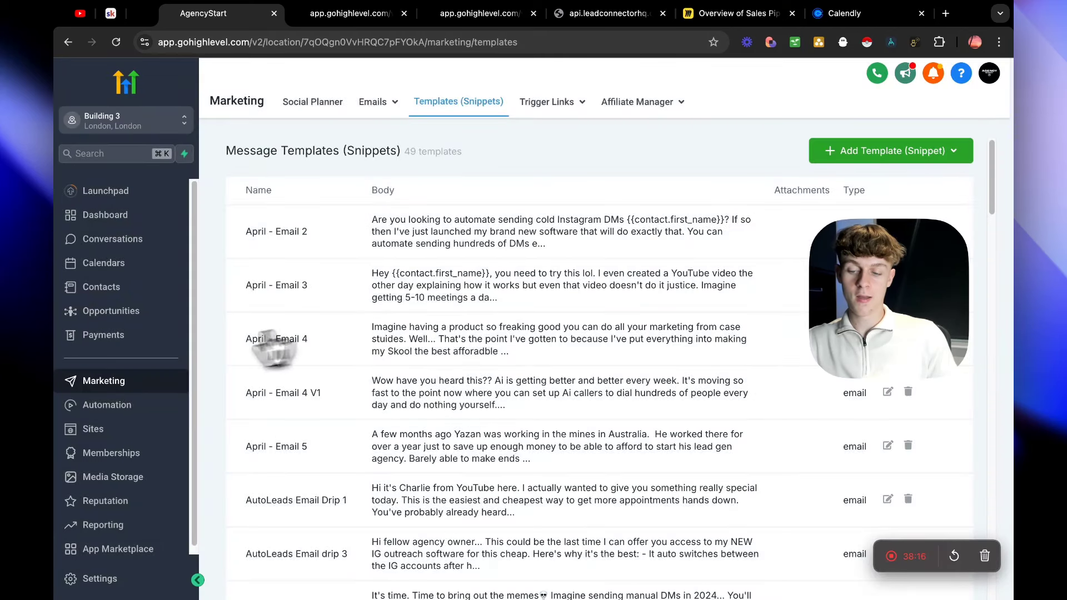
Create a new automation workflow from scratch.
left_click(143, 407)
left_click_drag(848, 322, 495, 212)
left_click(920, 162)
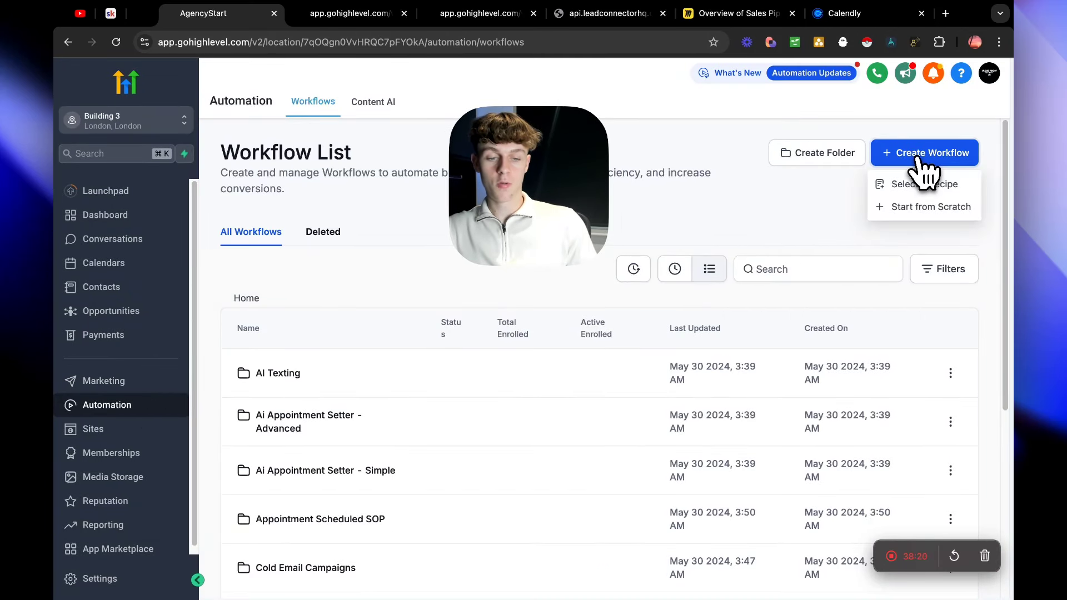
left_click(931, 207)
left_click_drag(501, 213, 784, 261)
Rename the new workflow as DBR.
left_click(467, 76)
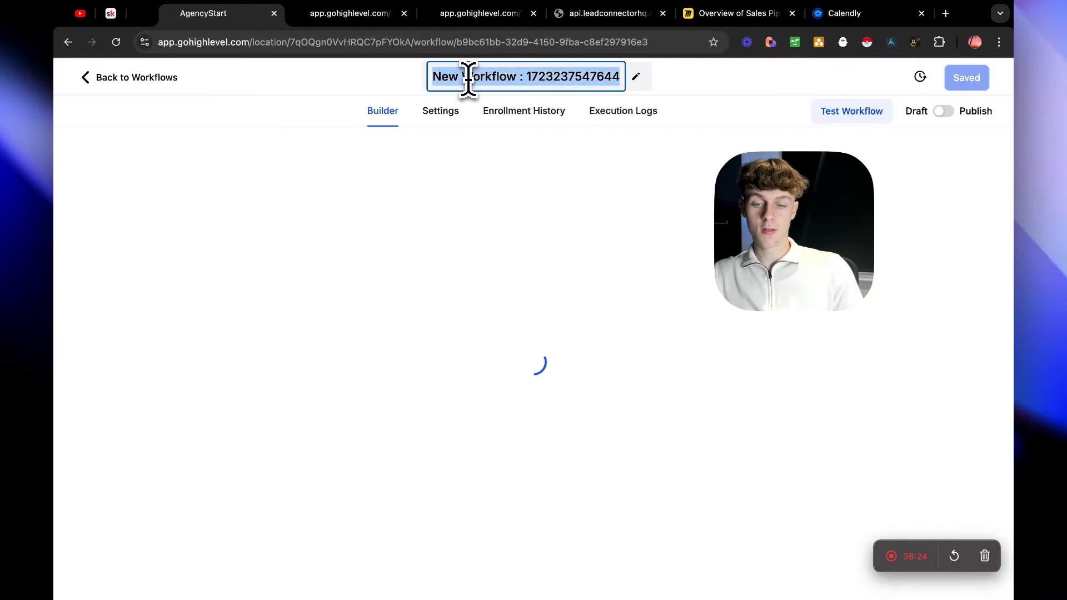
type("DBR")
key("Return")
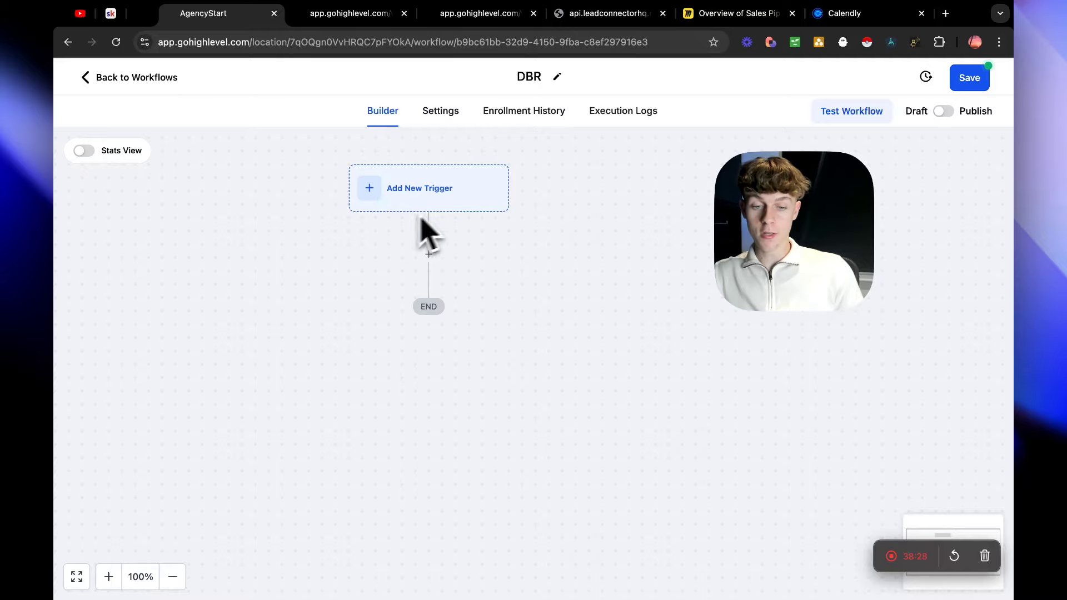
Insert a Send Email action below the workflow's trigger and look over its settings.
left_click(430, 254)
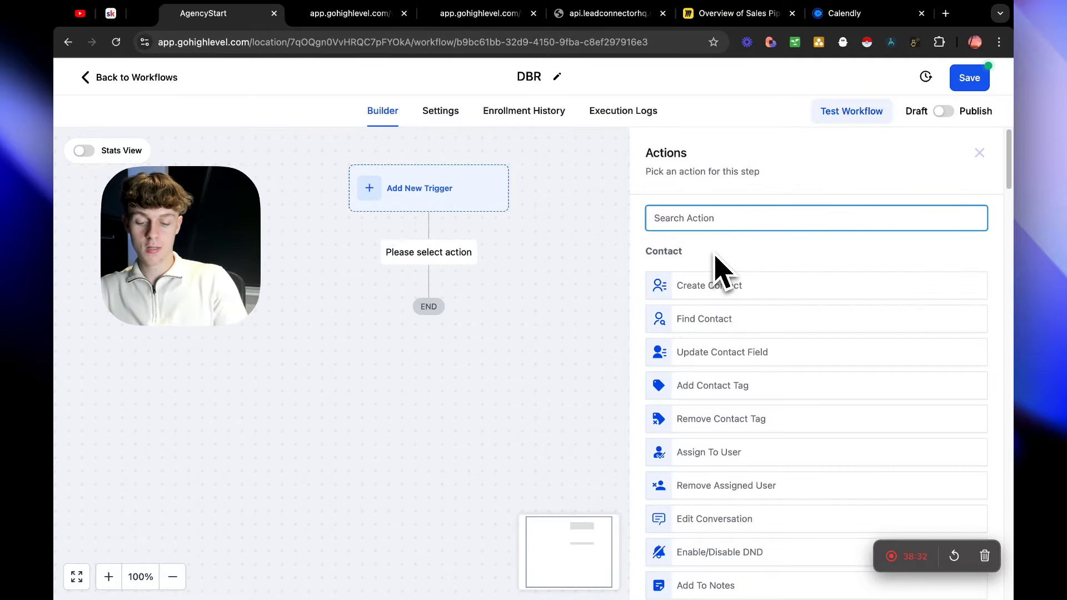
type("send e")
left_click(734, 274)
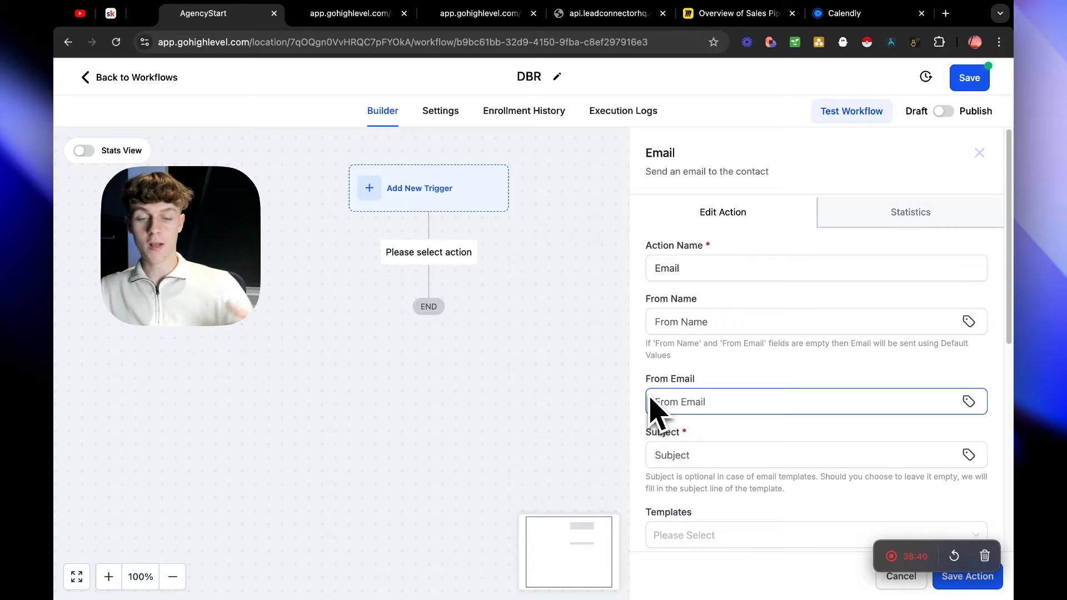
scroll(651, 409, "down", 3)
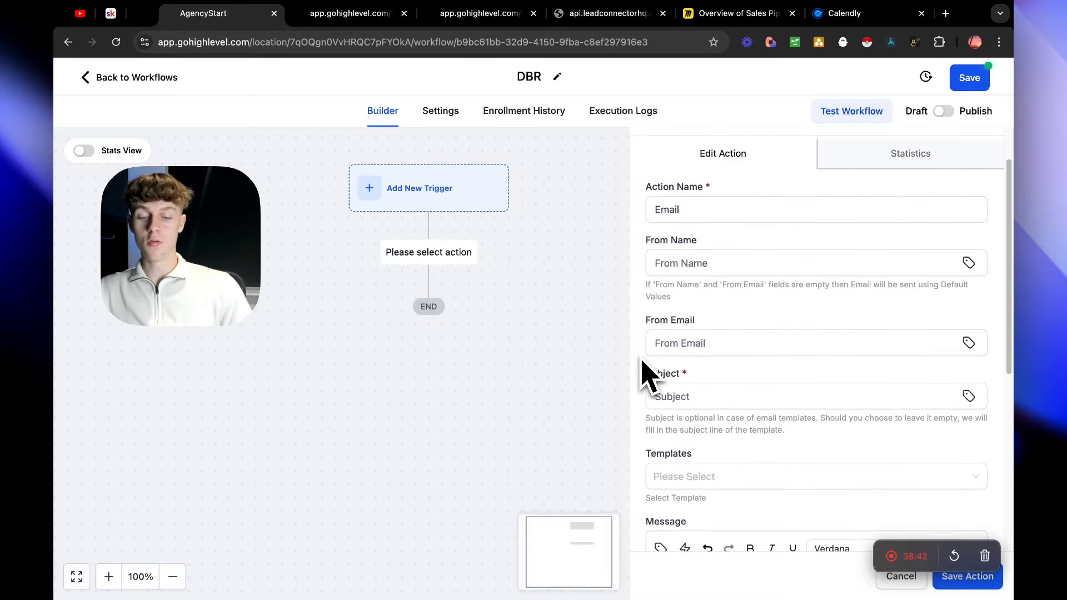
scroll(644, 357, "down", 2)
scroll(644, 357, "up", 6)
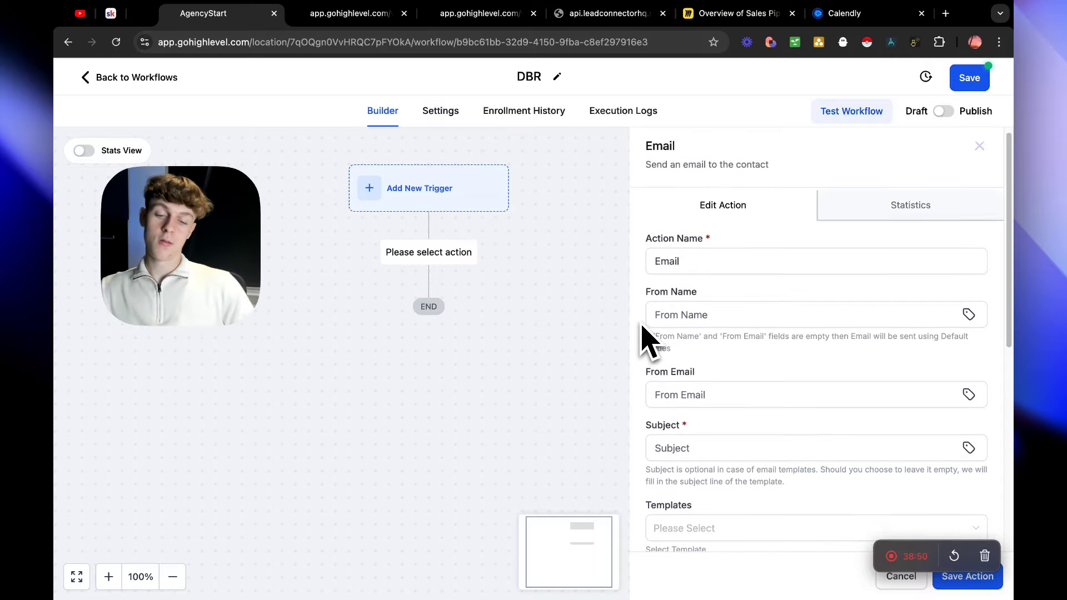
scroll(644, 339, "up", 1)
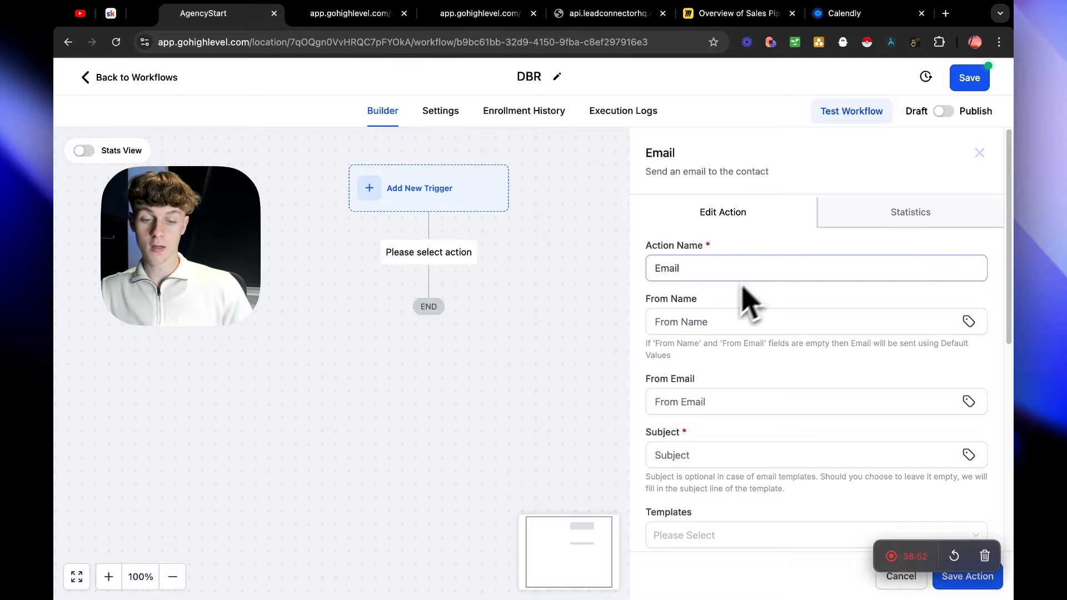
Fill in the sender's name and sender's email address for the email action from the saved suggestions.
left_click(690, 322)
left_click(737, 351)
left_click(702, 405)
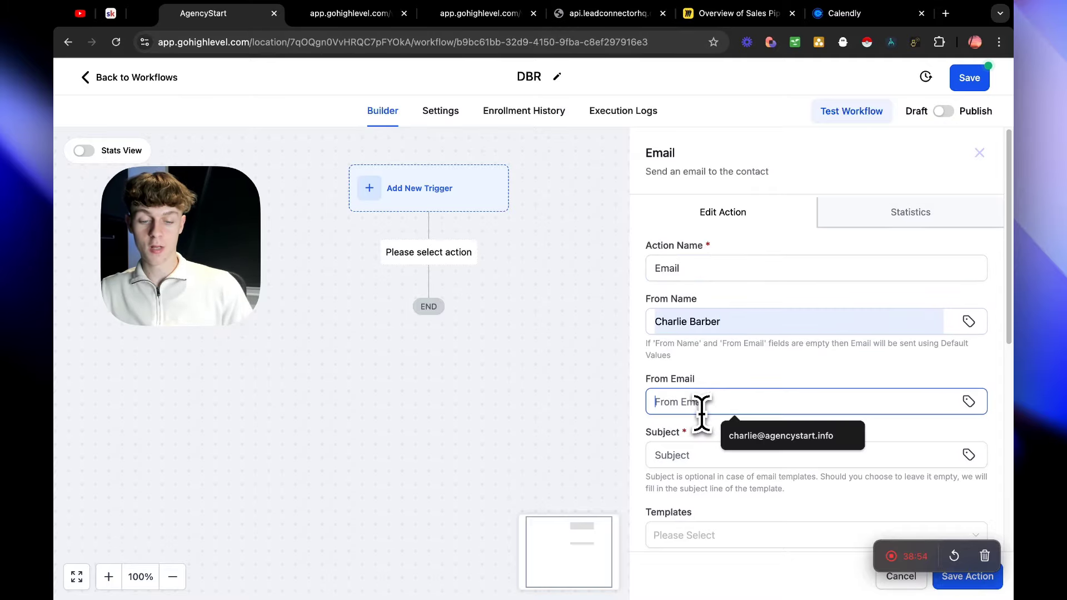
left_click(740, 436)
Find the email templates matching "DBR" and load "EXAMPLE DBR FOR YT (HTML snippet)" into the email action.
scroll(748, 443, "down", 2)
left_click(706, 343)
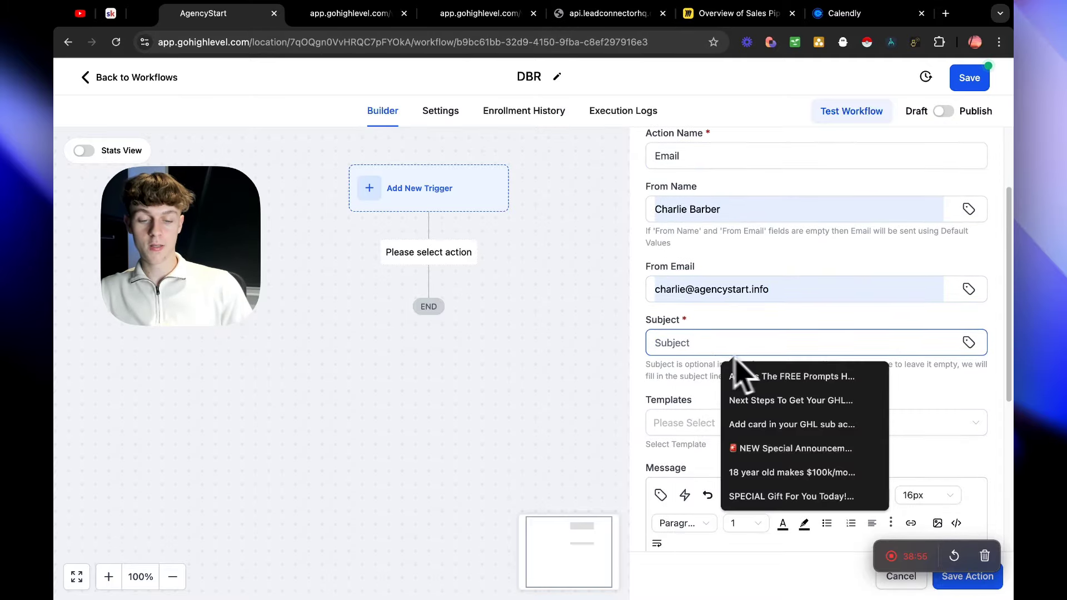
left_click(655, 378)
scroll(673, 380, "down", 2)
left_click(664, 320)
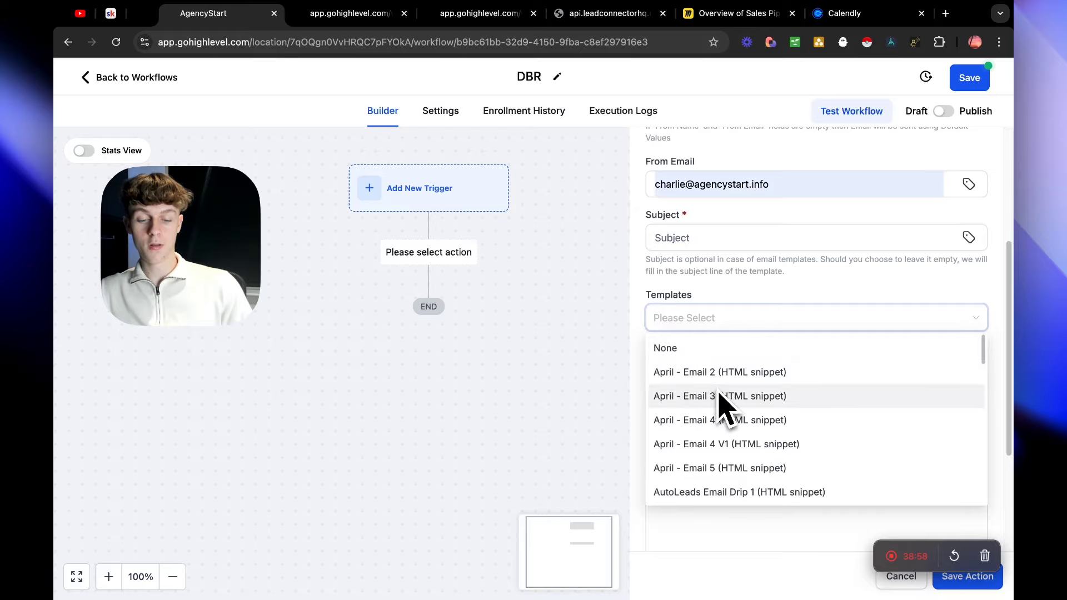
scroll(740, 414, "down", 15)
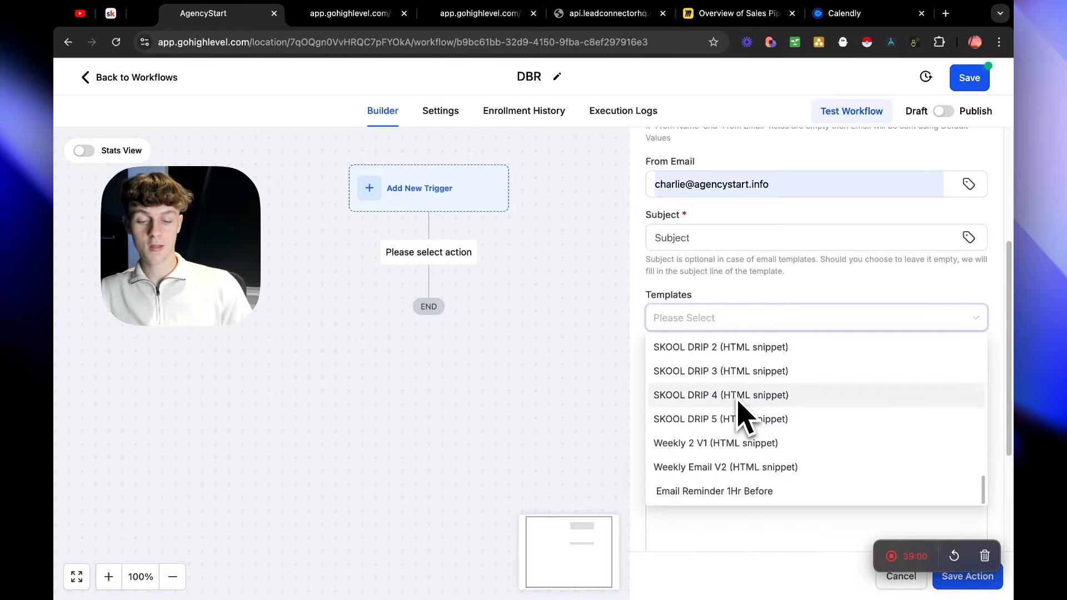
type("dat")
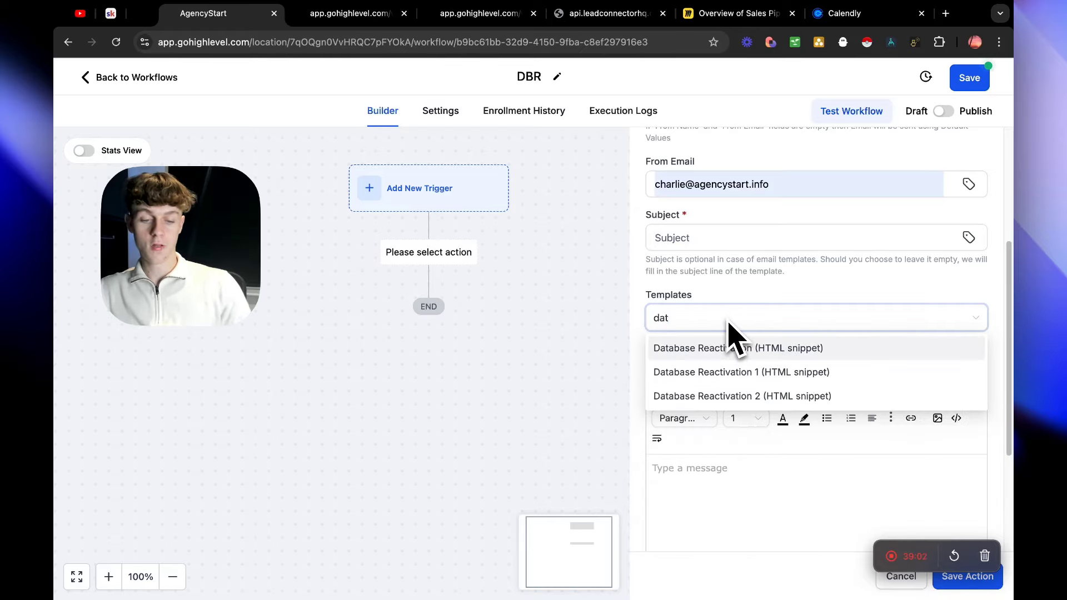
key("BackSpace")
key("BackSpace")
type("DBR")
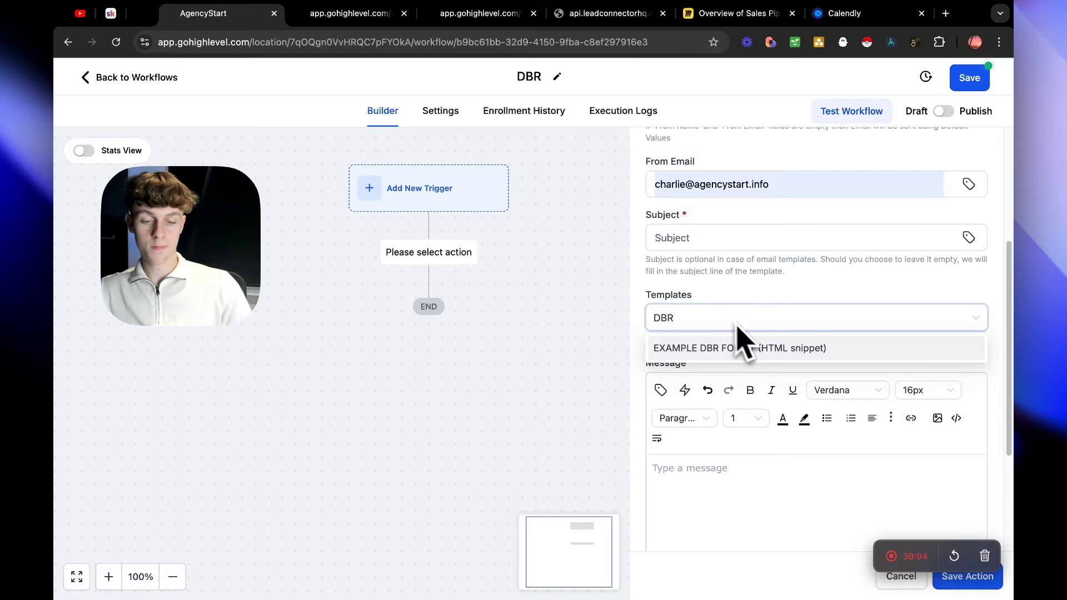
left_click(717, 348)
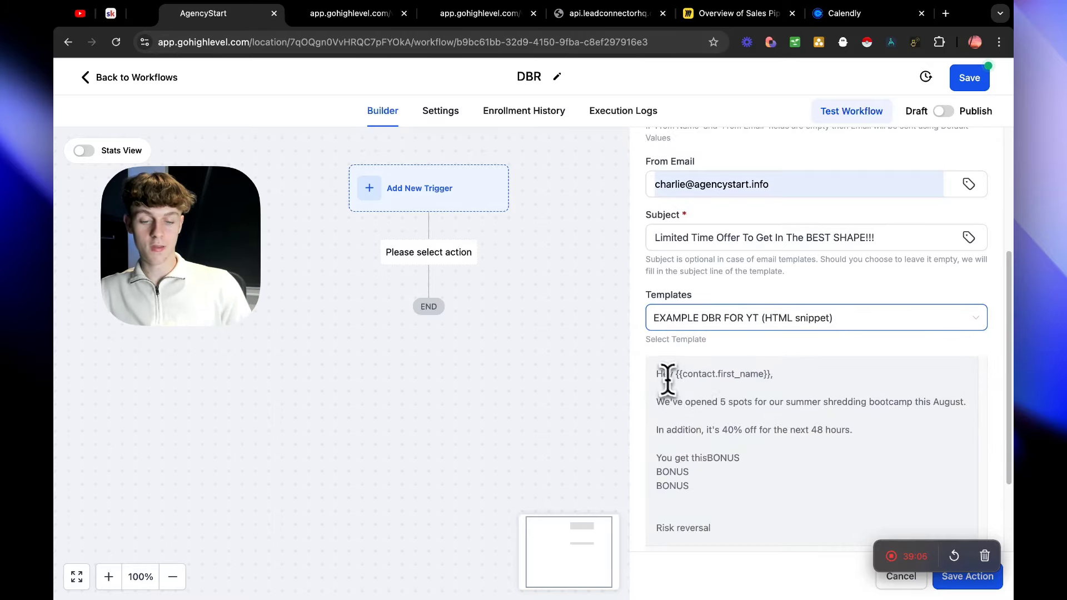
Check the loaded template's message text and save the email action.
left_click_drag(657, 369, 775, 488)
left_click(771, 490)
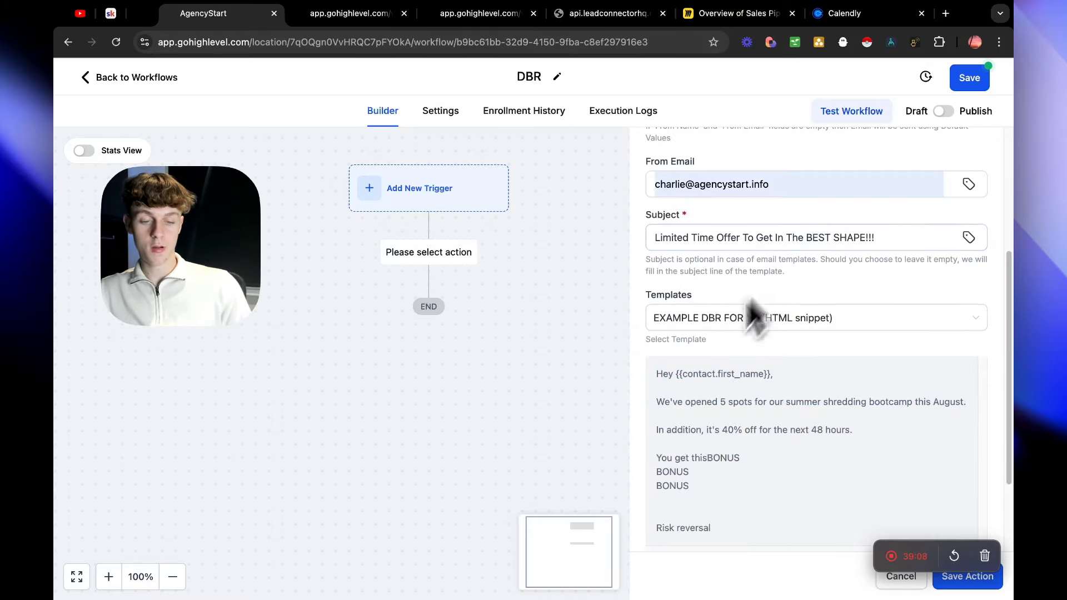
left_click(965, 578)
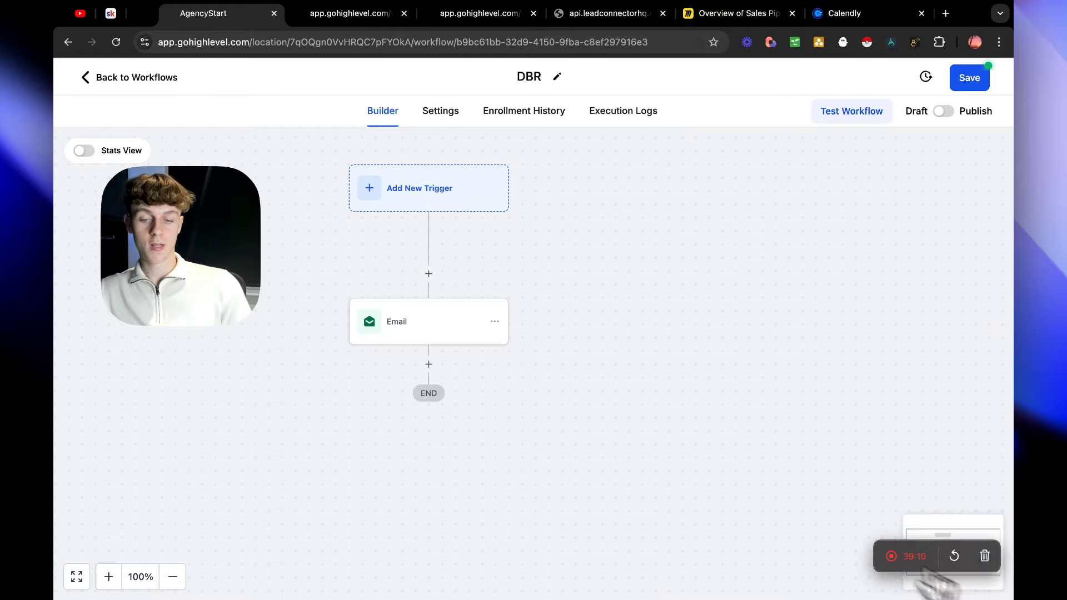
Add a Send SMS action directly below the email action.
left_click(428, 364)
type("send")
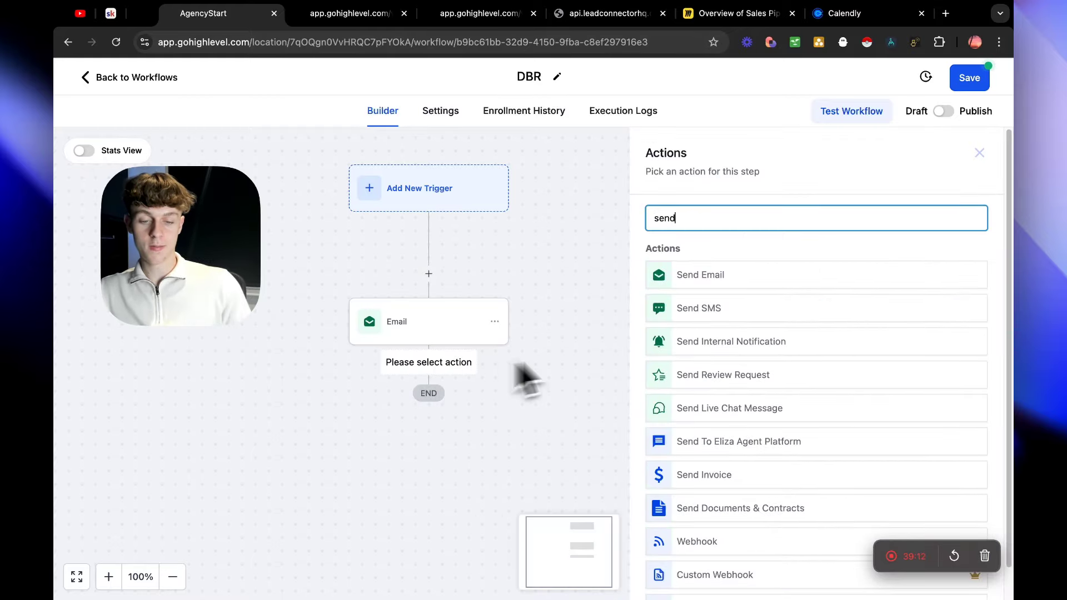
left_click(705, 312)
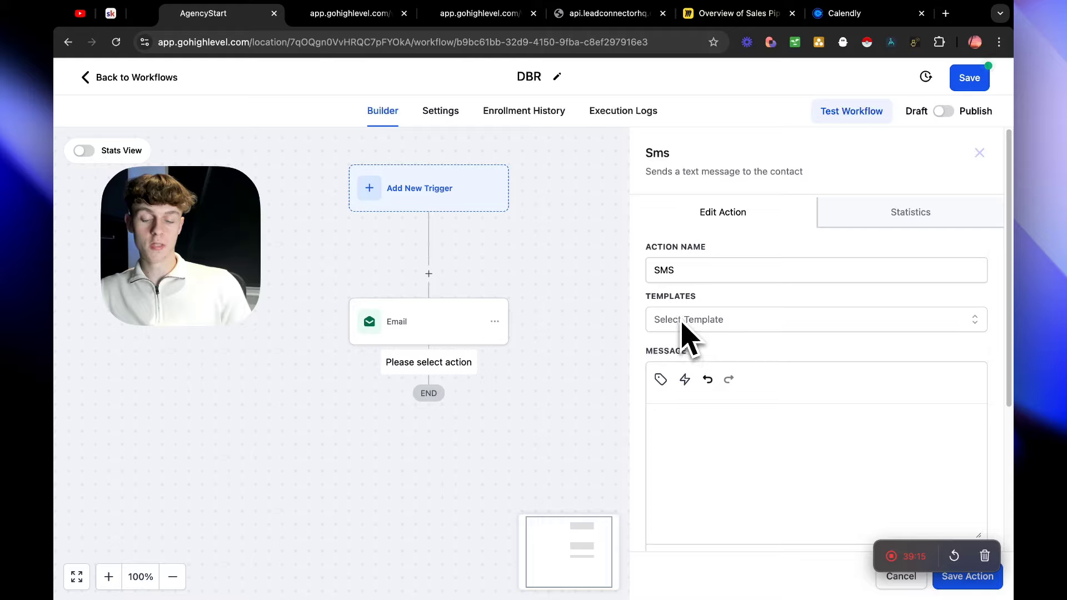
Write the SMS message "Hey firstname, have you seen this? We're running a 48 hour special offer!".
left_click(690, 415)
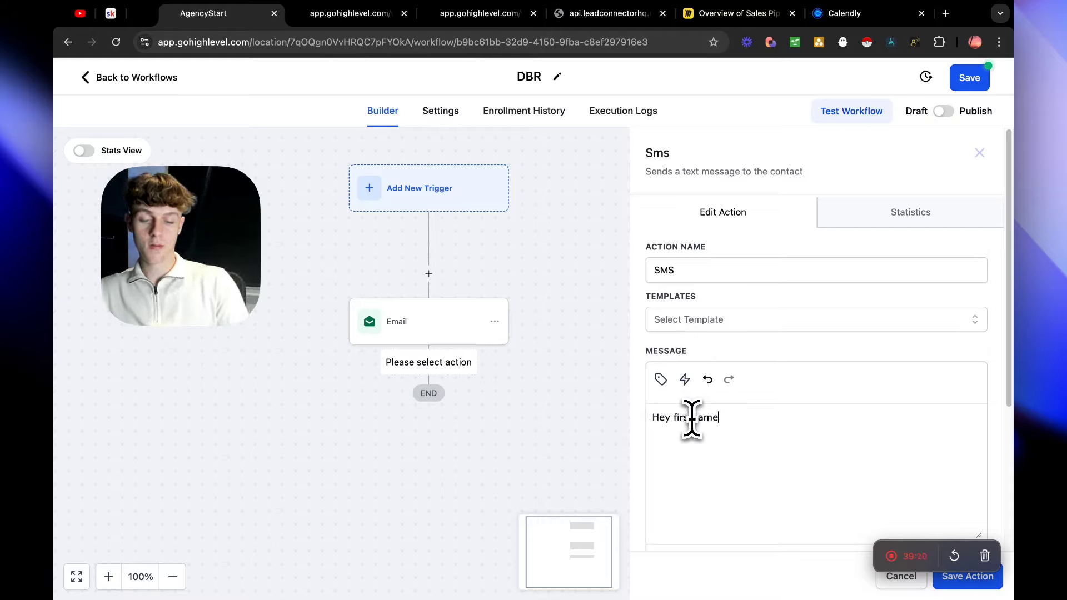
left_click(661, 379)
left_click(611, 143)
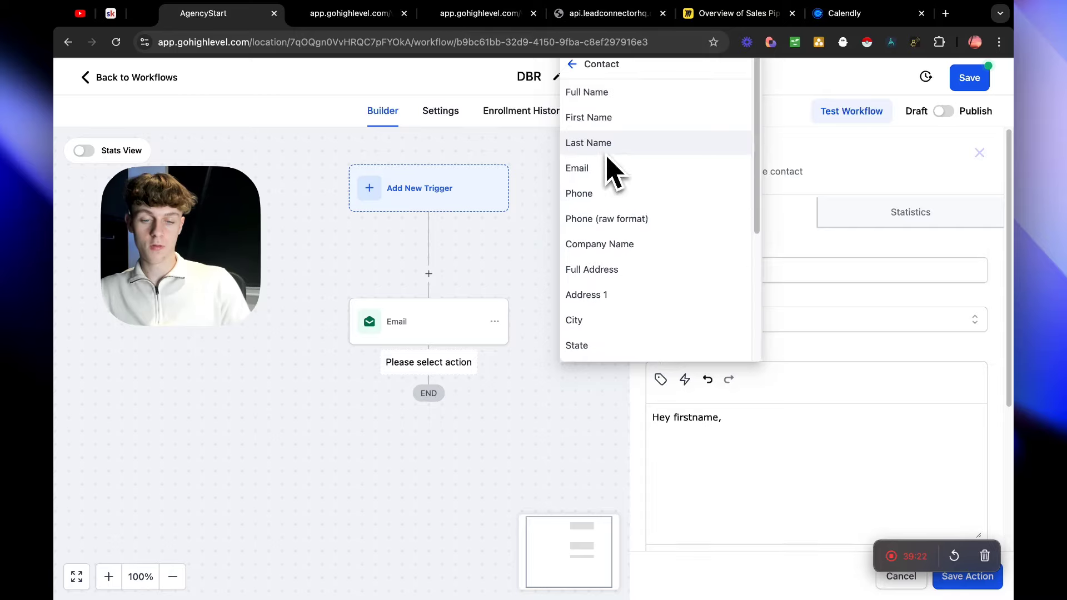
left_click(778, 438)
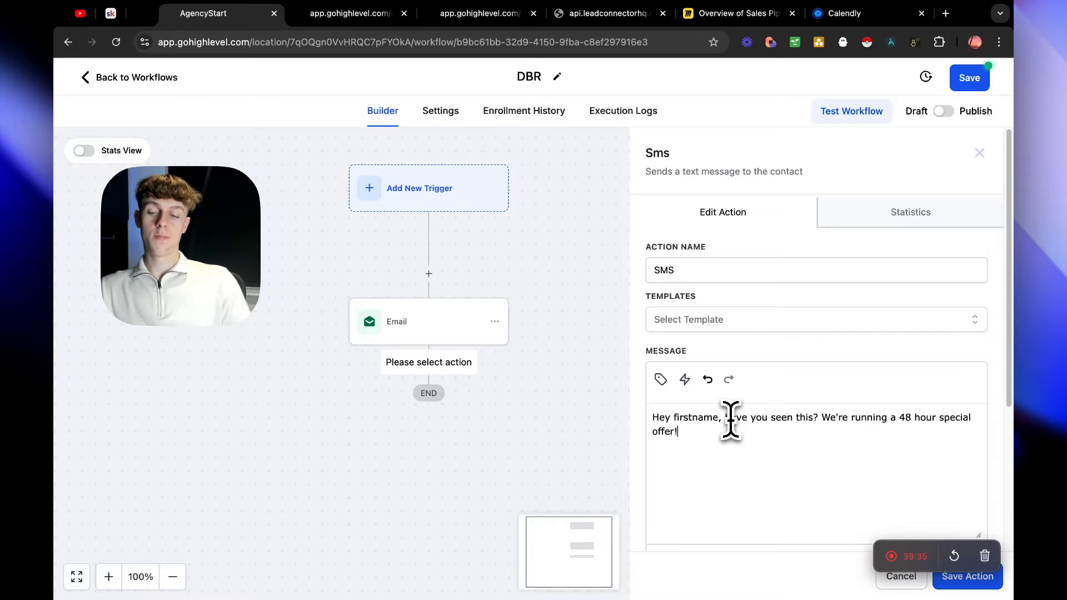
Save the SMS action and the DBR workflow.
scroll(796, 424, "down", 2)
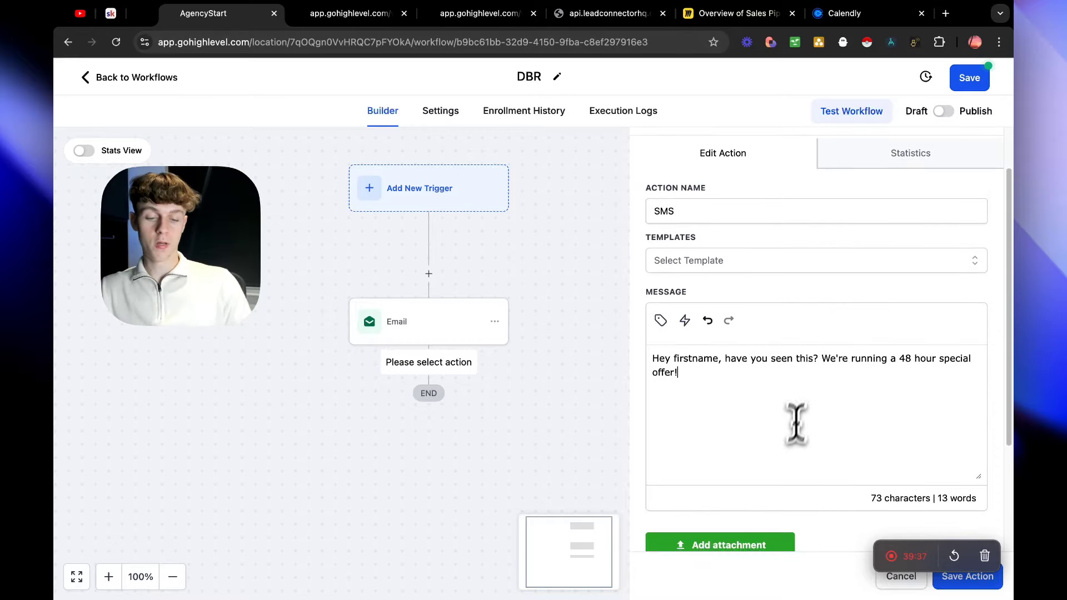
left_click(976, 589)
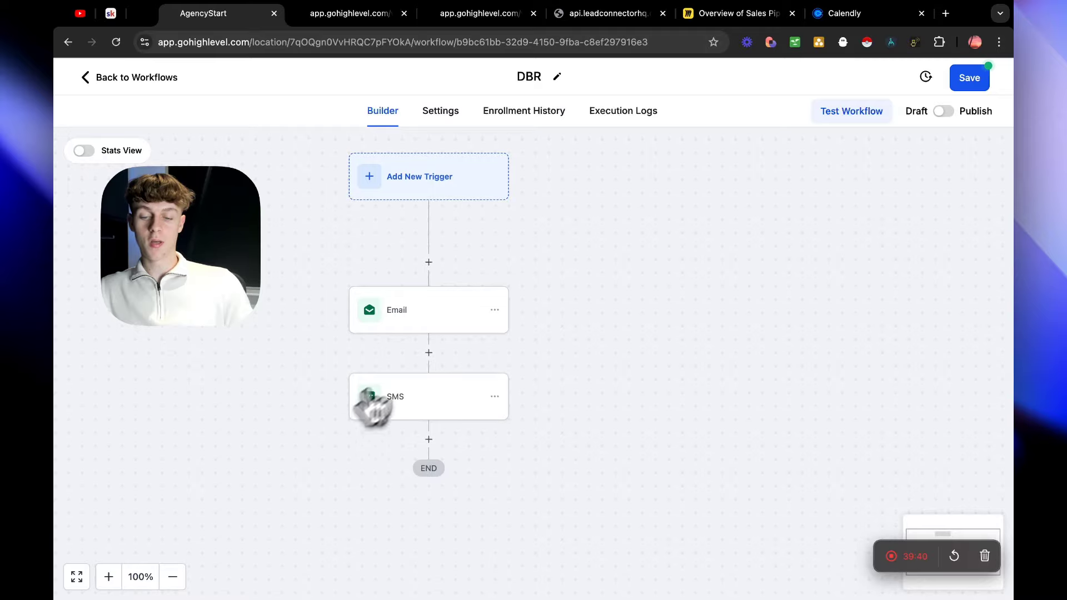
scroll(436, 444, "down", 4)
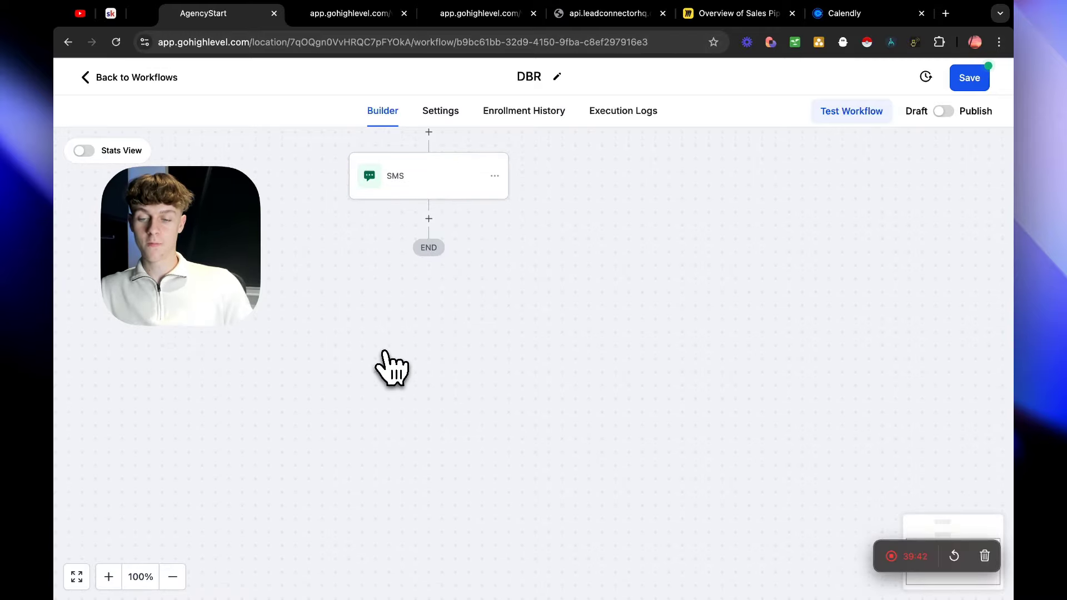
left_click(968, 78)
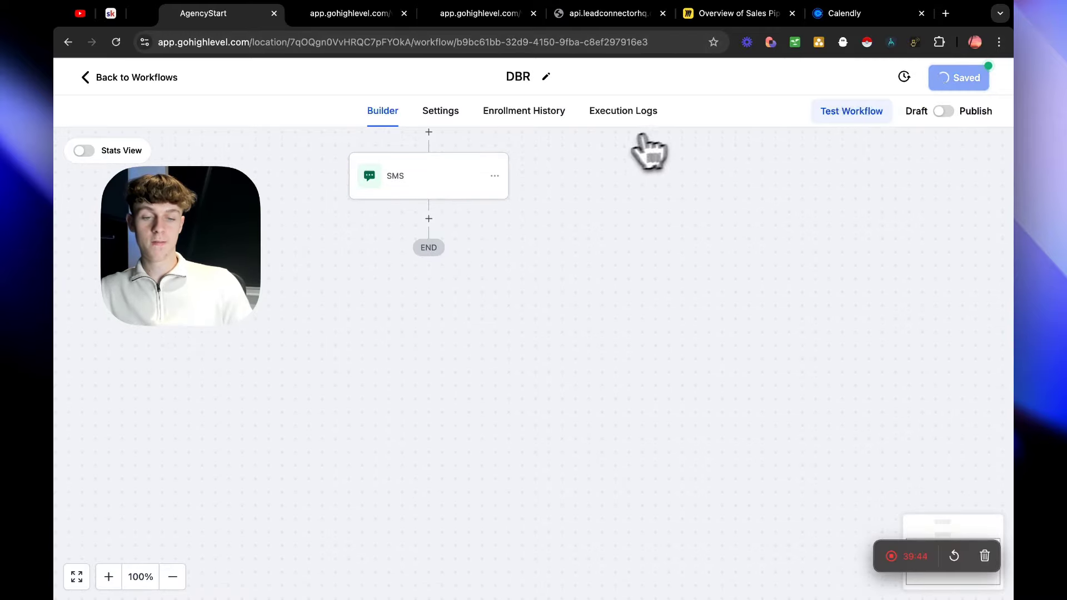
Leave the DBR workflow, select all contacts in the contact list and proceed with adding them to an automation.
left_click(111, 78)
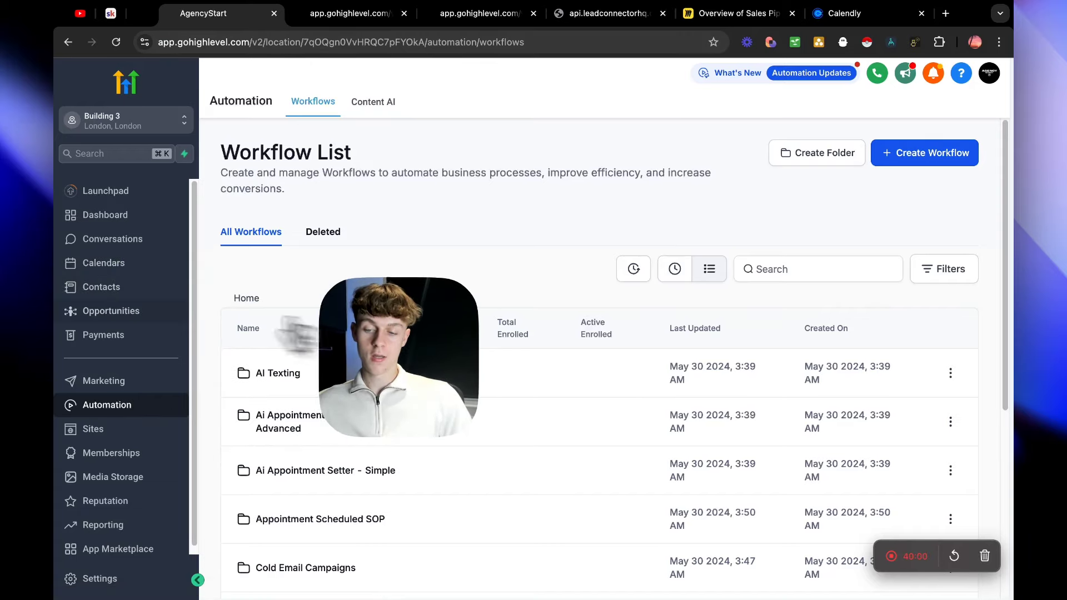
left_click(125, 289)
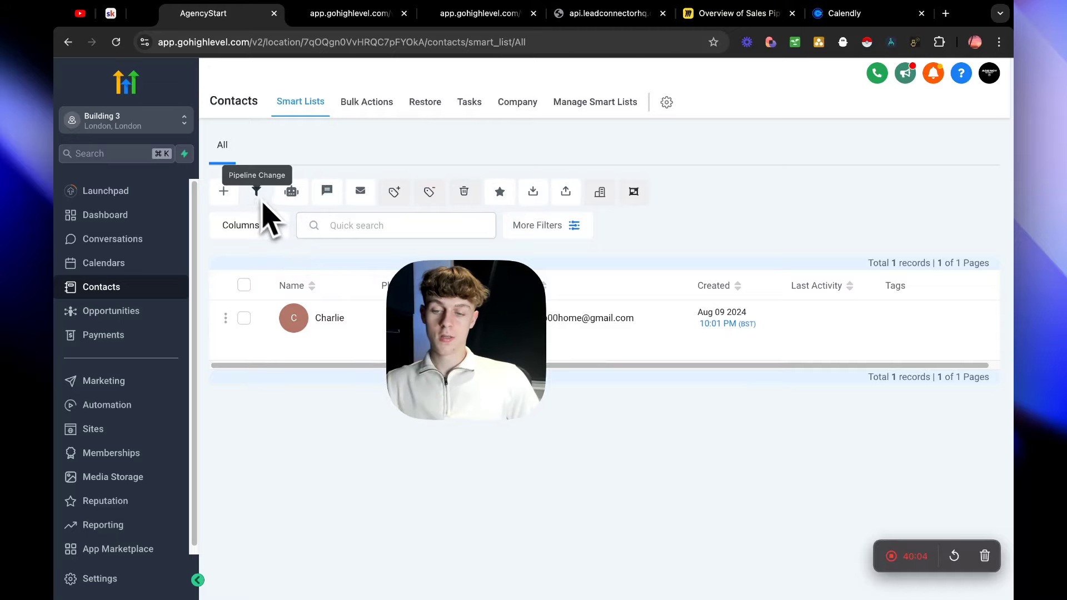
left_click(245, 286)
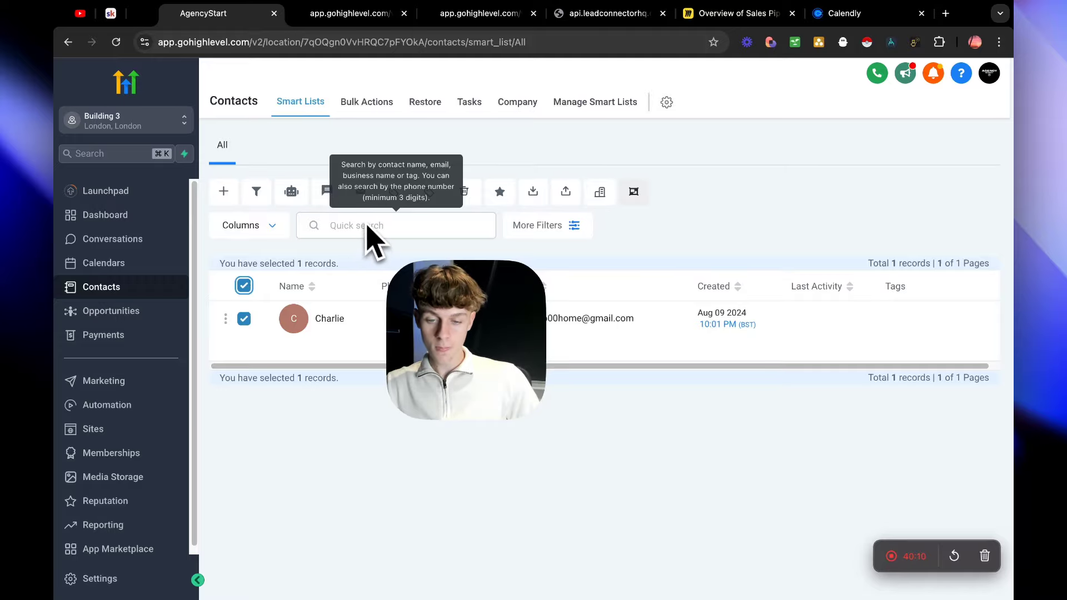
left_click(291, 192)
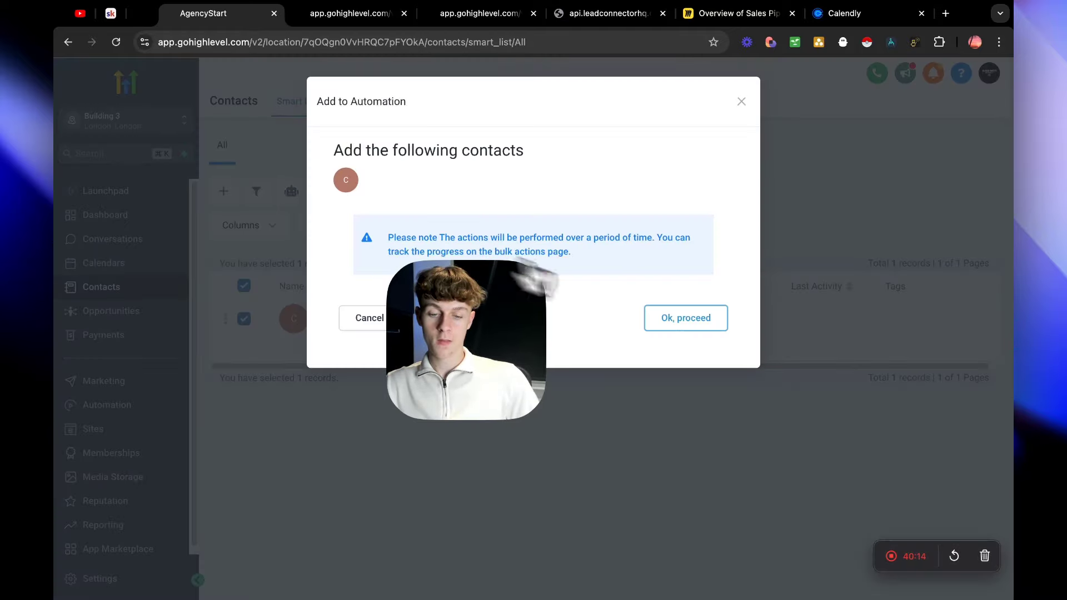
left_click(685, 286)
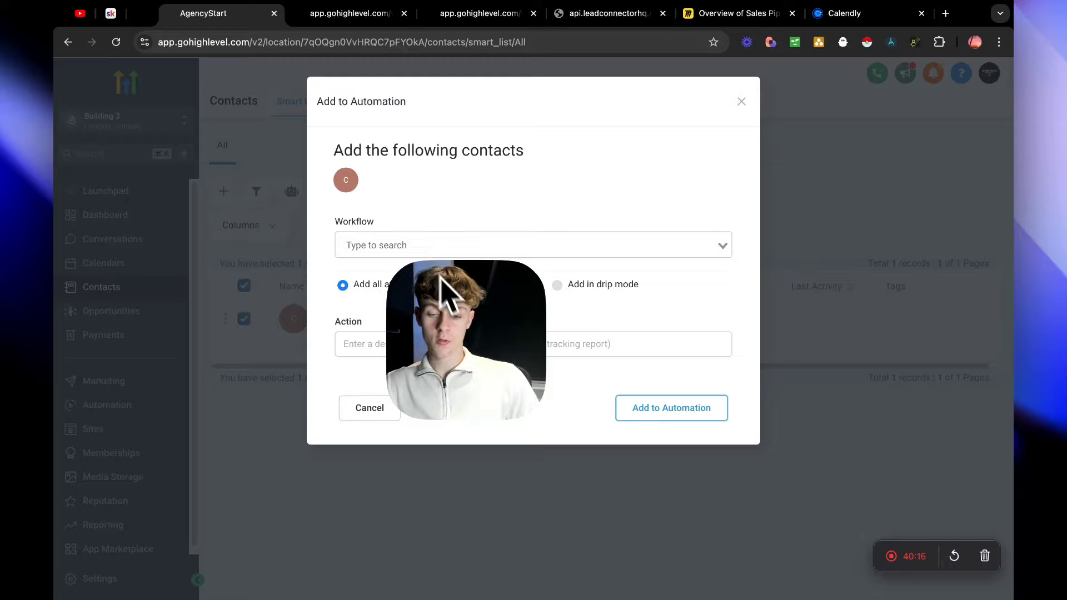
Choose Email Database Reactivation as the workflow for the selected contacts.
left_click_drag(453, 307, 202, 293)
left_click(410, 247)
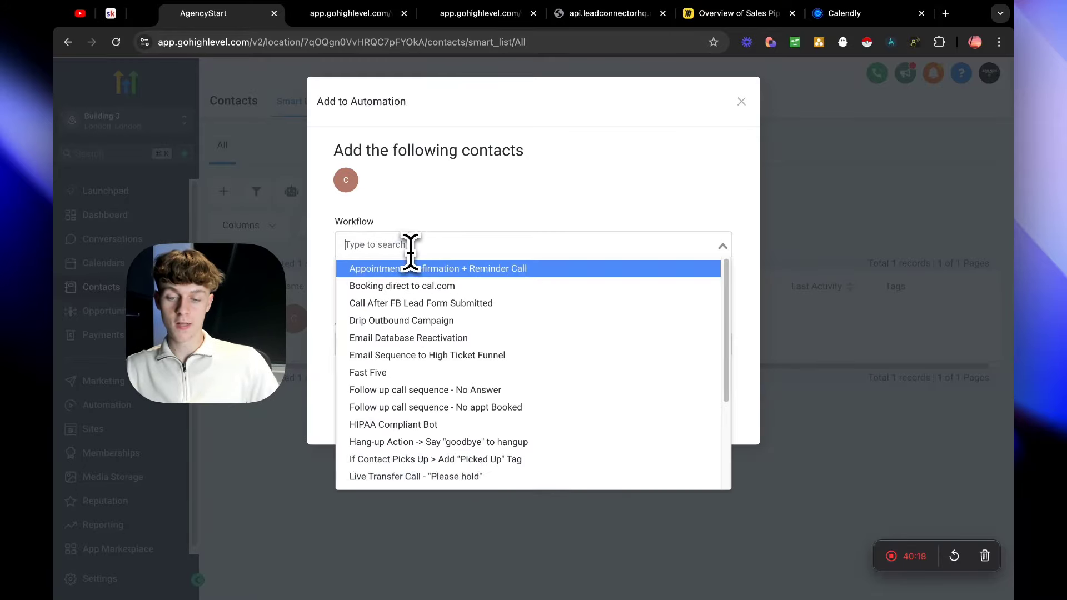
type("DB")
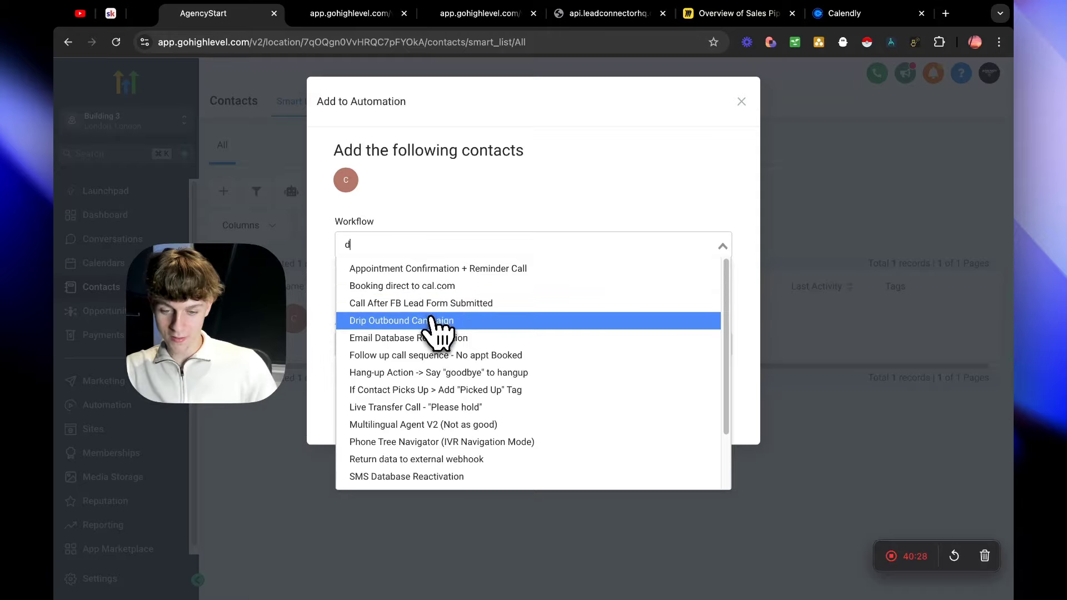
scroll(442, 349, "down", 2)
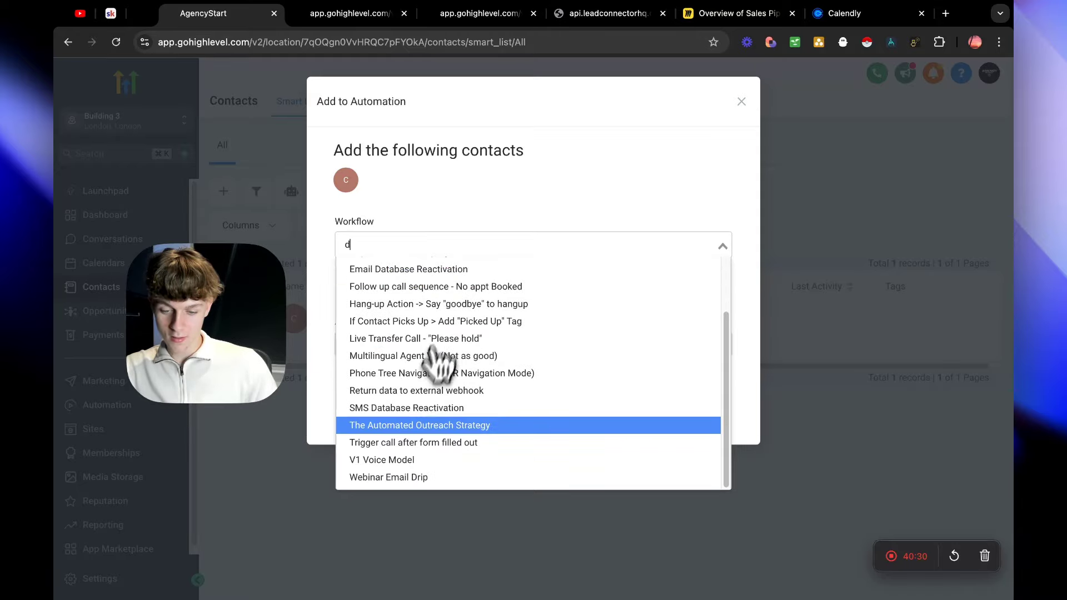
scroll(431, 464, "up", 2)
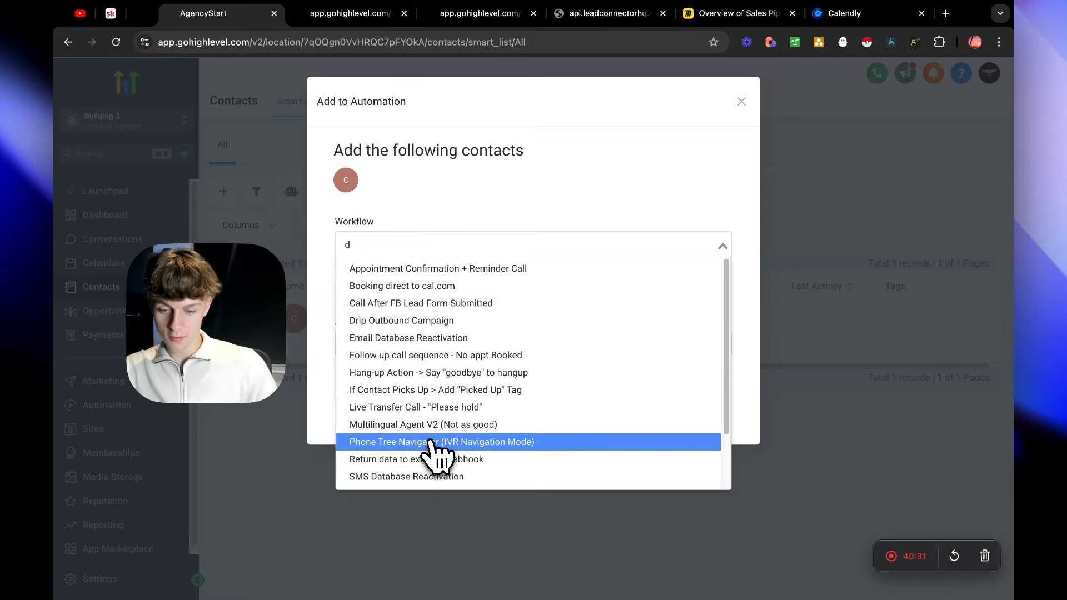
left_click(392, 339)
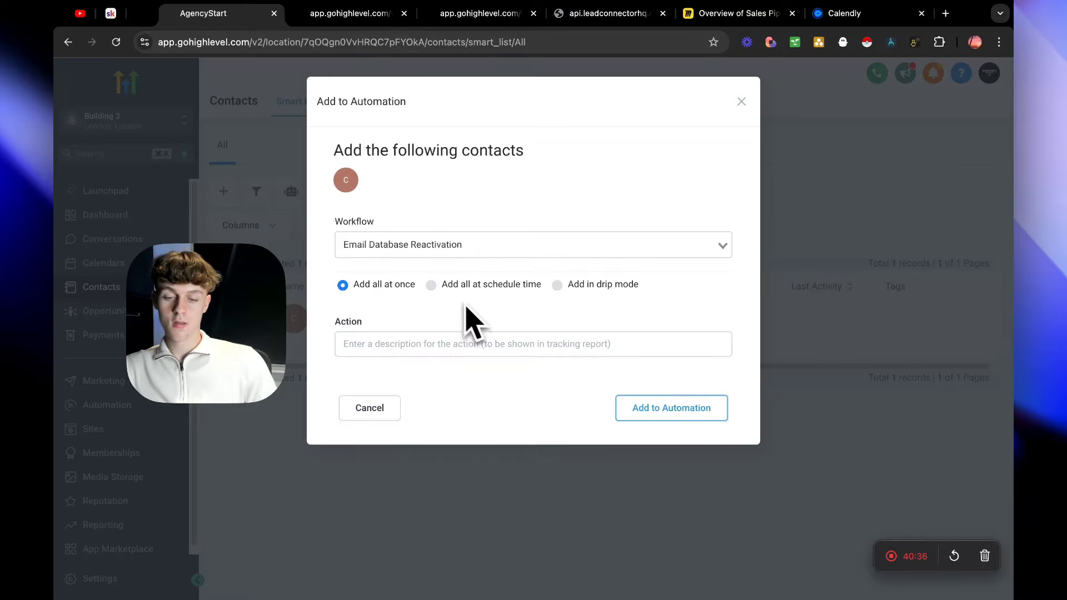
Set the contacts to be added in drip mode and enter 70 as the action description.
left_click(558, 285)
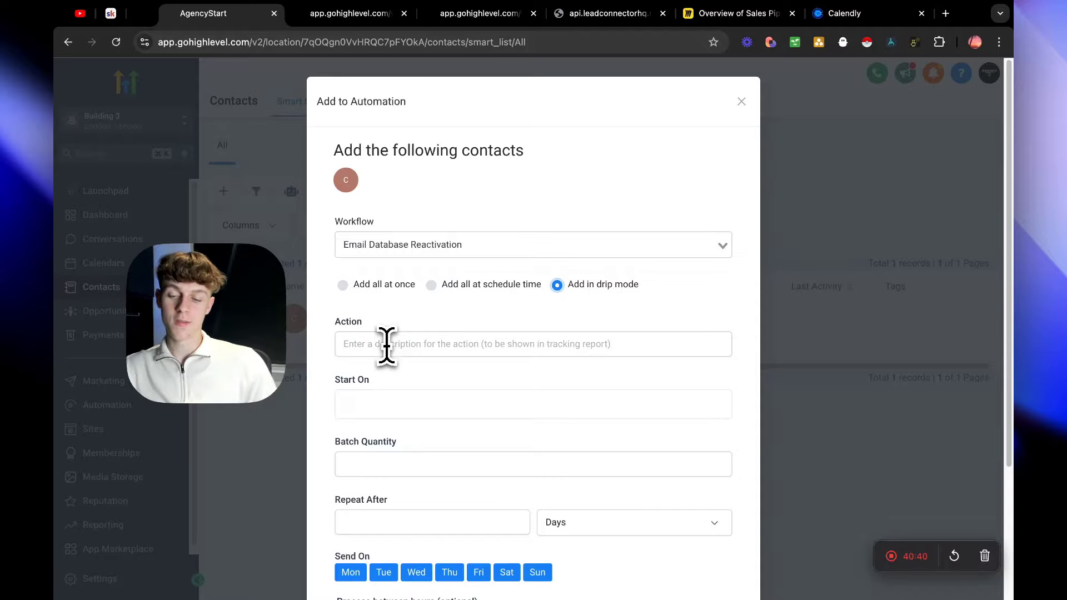
left_click(387, 345)
type("10")
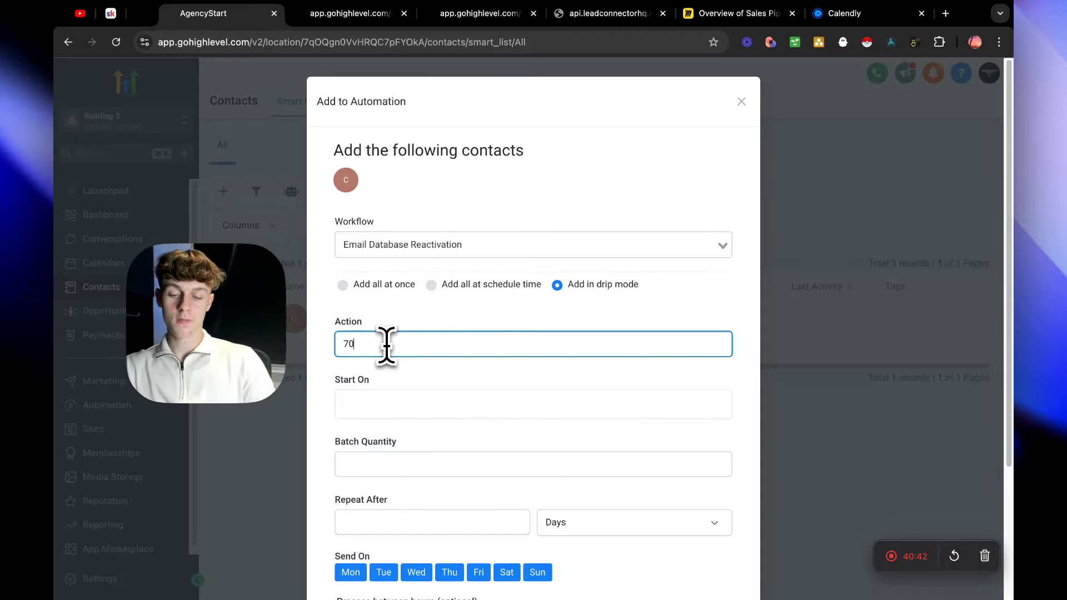
left_click(412, 404)
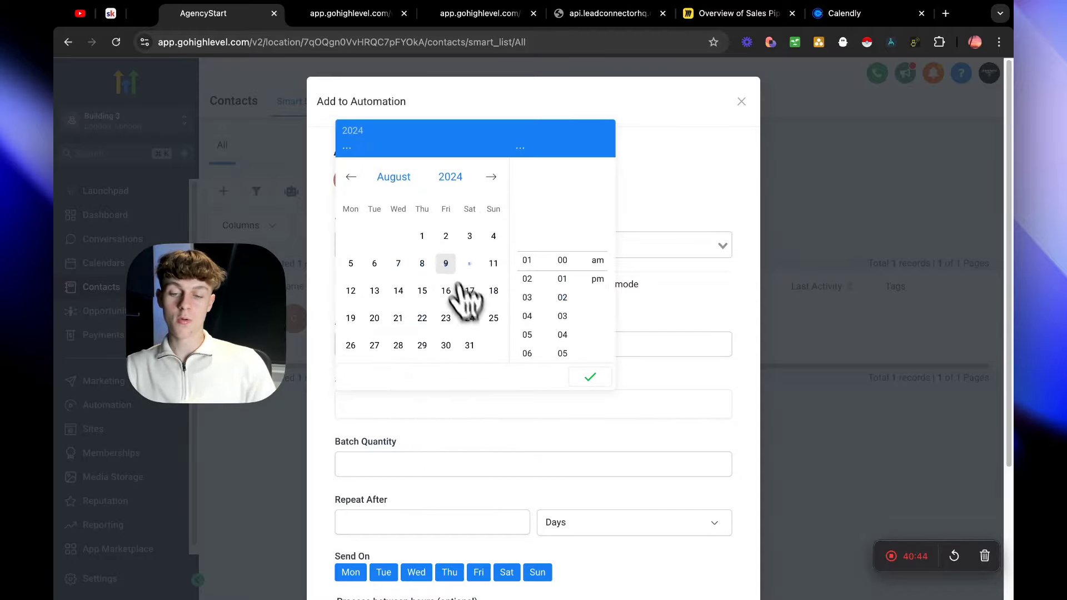
left_click(654, 296)
scroll(502, 362, "down", 1)
scroll(506, 377, "down", 3)
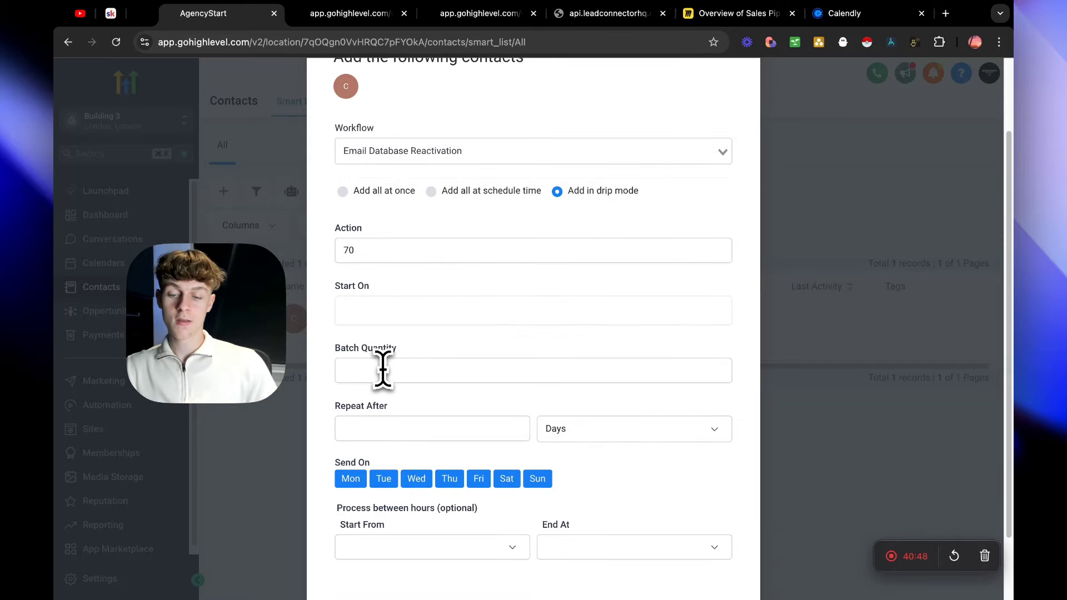
Set the drip batch quantity to 70 and the repeat interval to 1 day.
left_click(384, 369)
type("80")
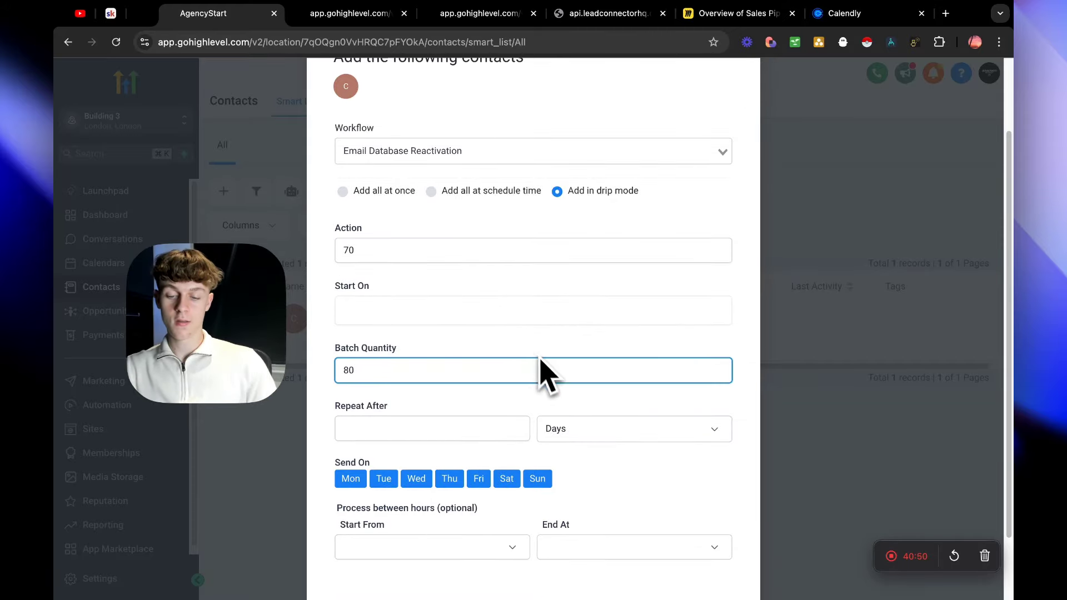
left_click(401, 428)
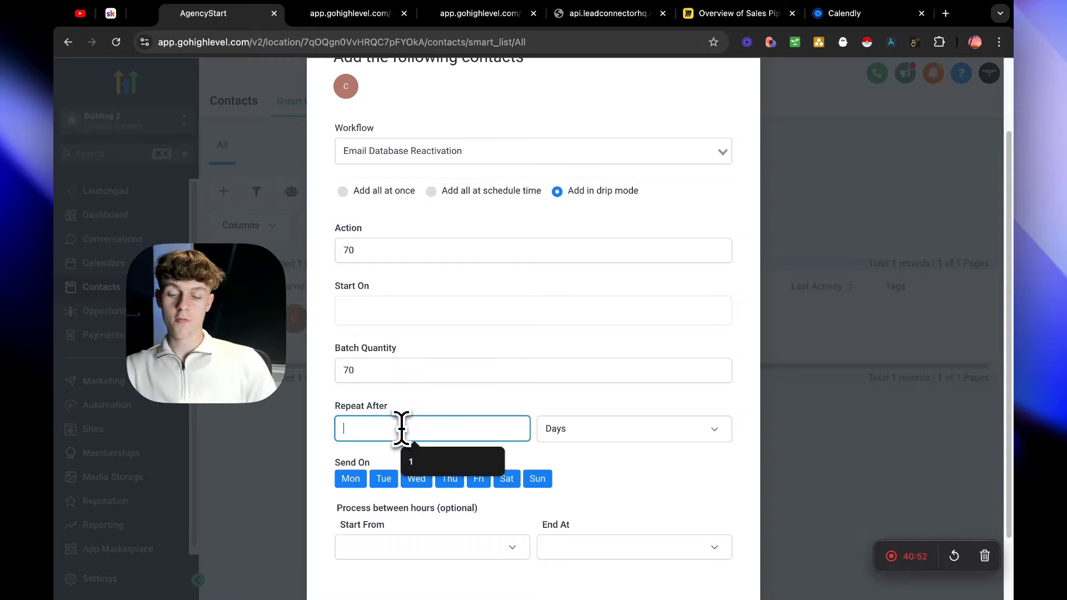
type("1")
scroll(529, 475, "down", 3)
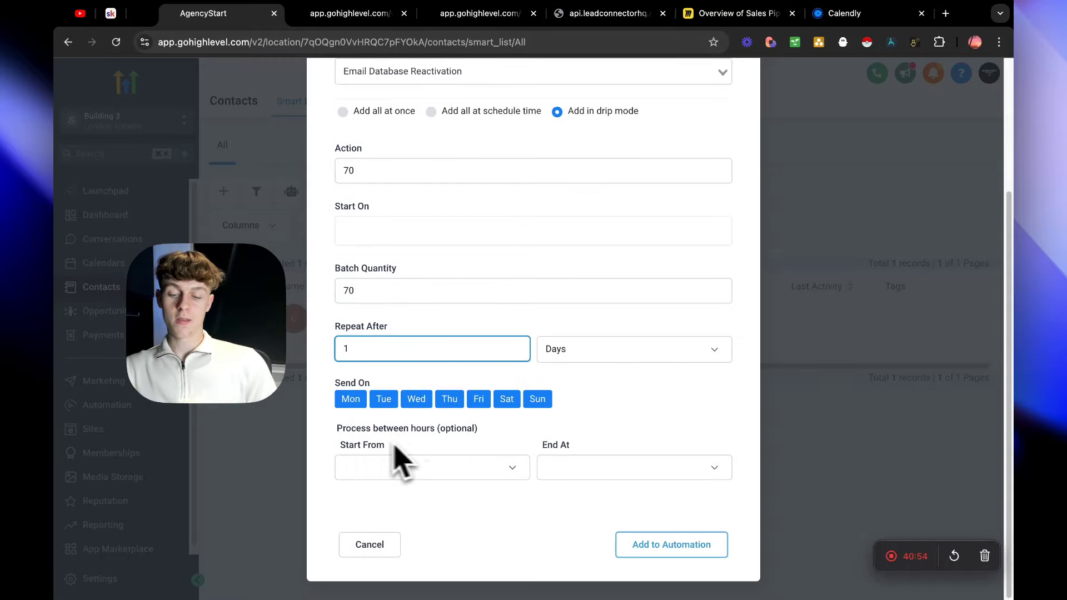
triple_click(389, 428)
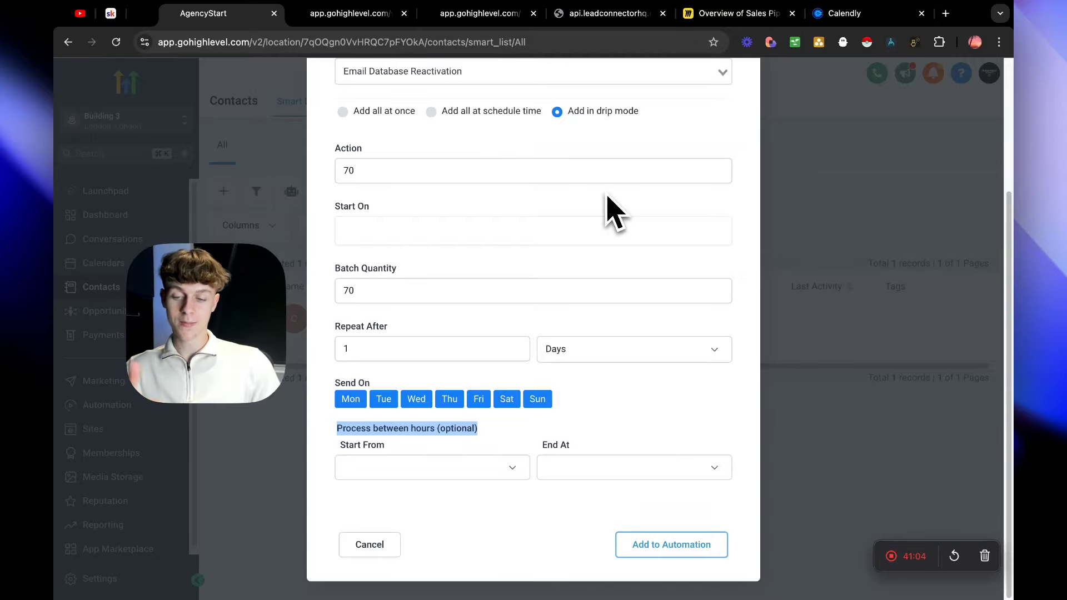
Switch to the Miro sales pipeline board and review the lead sources, the Value boxes and the free lead magnet.
left_click(742, 13)
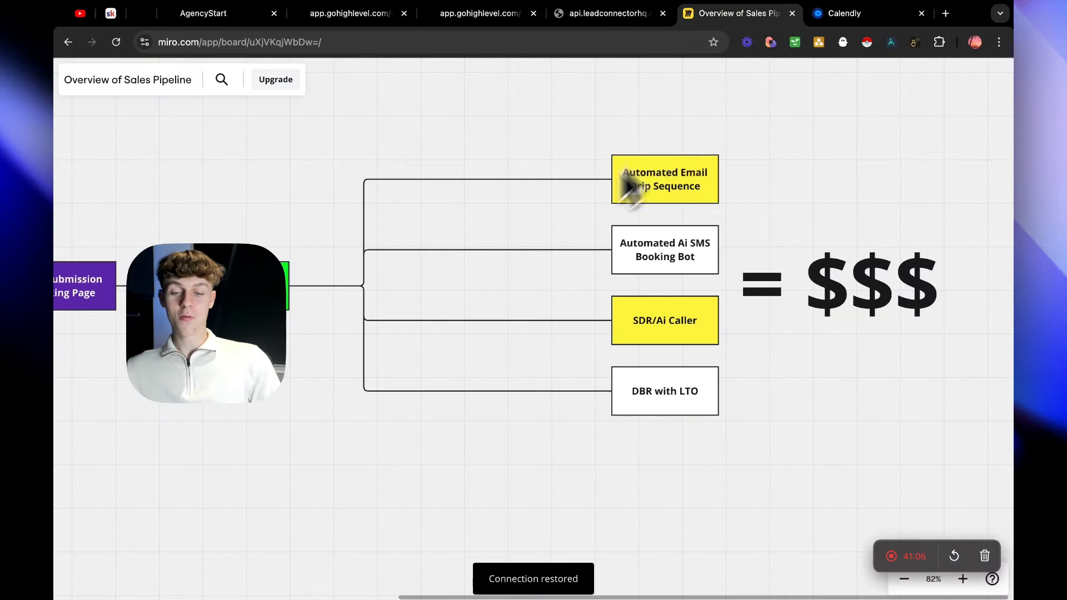
scroll(556, 206, "left", 5)
scroll(650, 258, "down", 2)
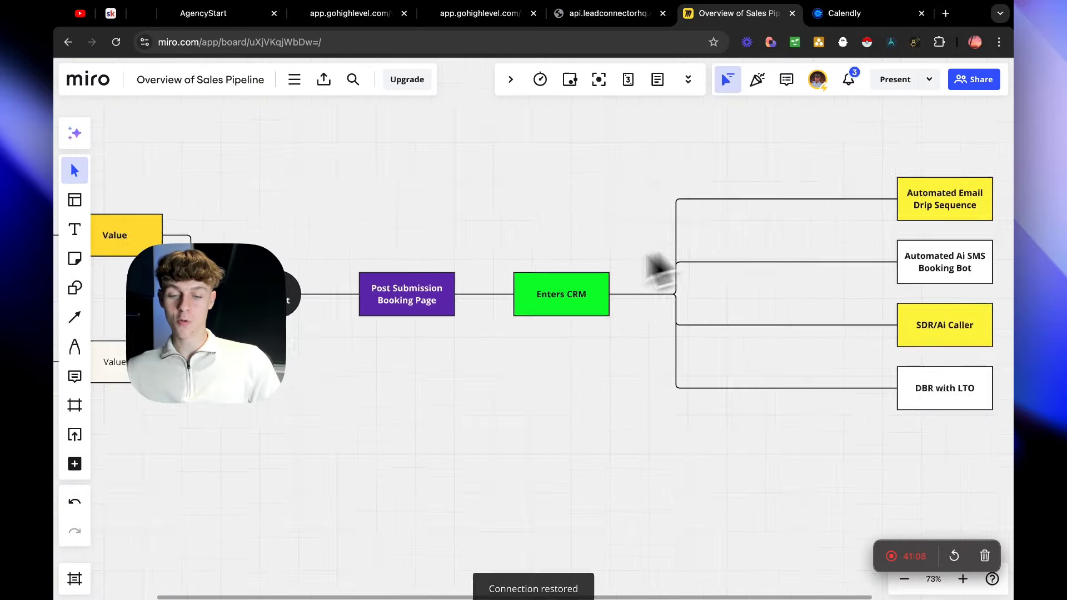
scroll(612, 281, "down", 3)
scroll(572, 290, "left", 5)
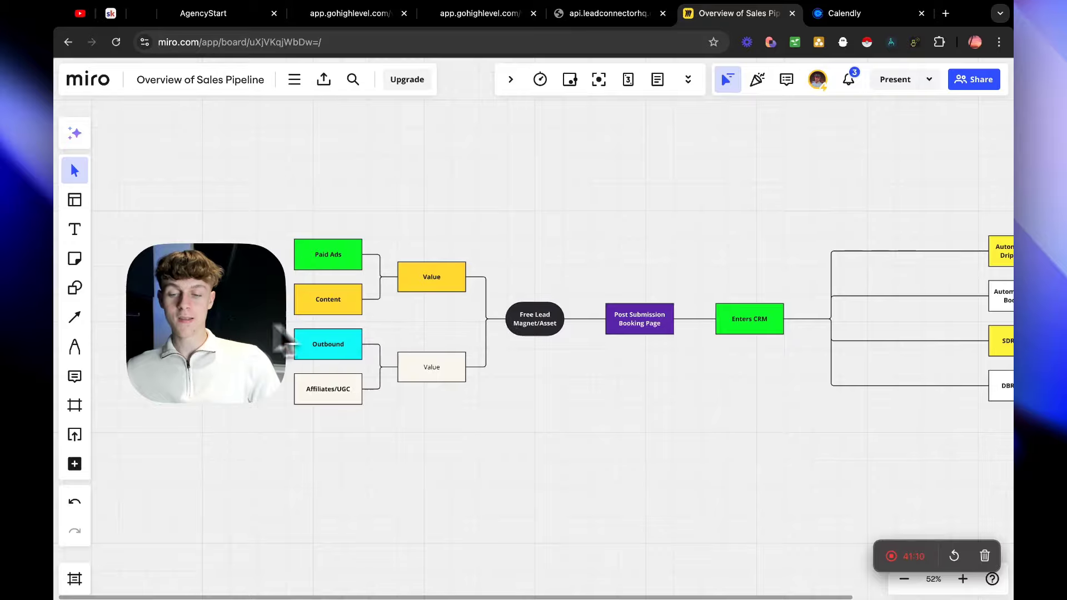
left_click_drag(296, 224, 373, 407)
left_click(428, 314)
left_click_drag(392, 231, 468, 403)
left_click(513, 401)
left_click_drag(491, 253, 575, 395)
left_click(575, 395)
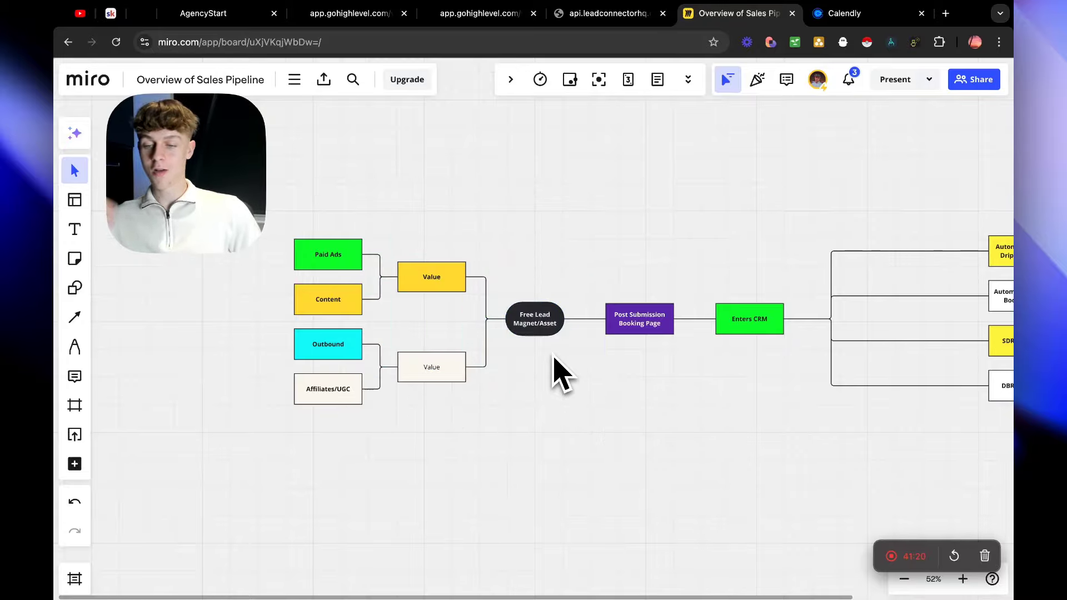
Examine the Free Lead Magnet/Asset stage and how it connects to the rest of the sales pipeline diagram.
left_click_drag(497, 261, 580, 385)
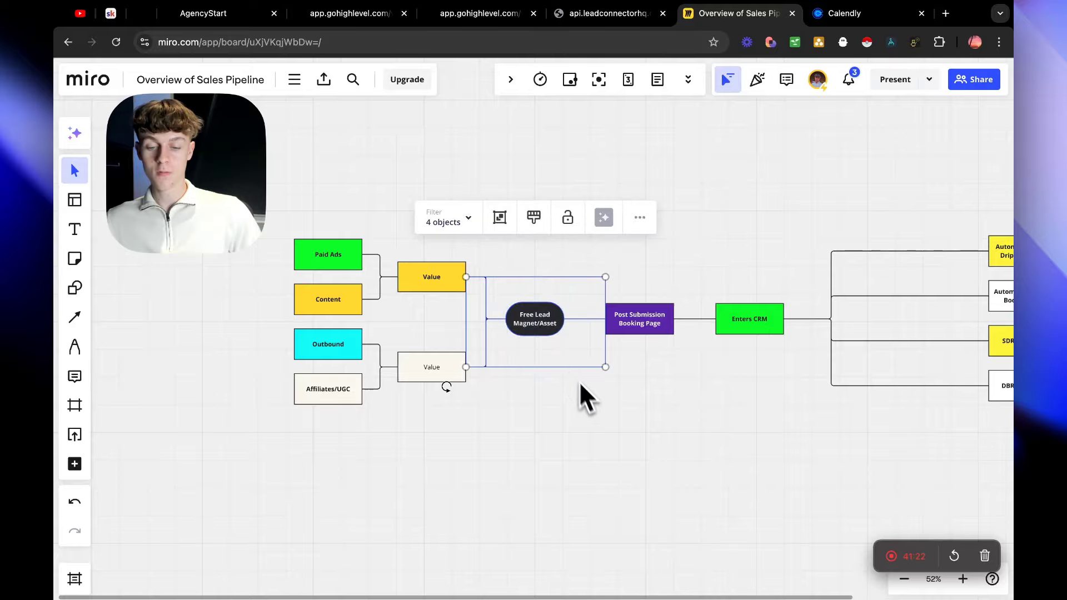
left_click(580, 384)
left_click_drag(493, 245, 578, 392)
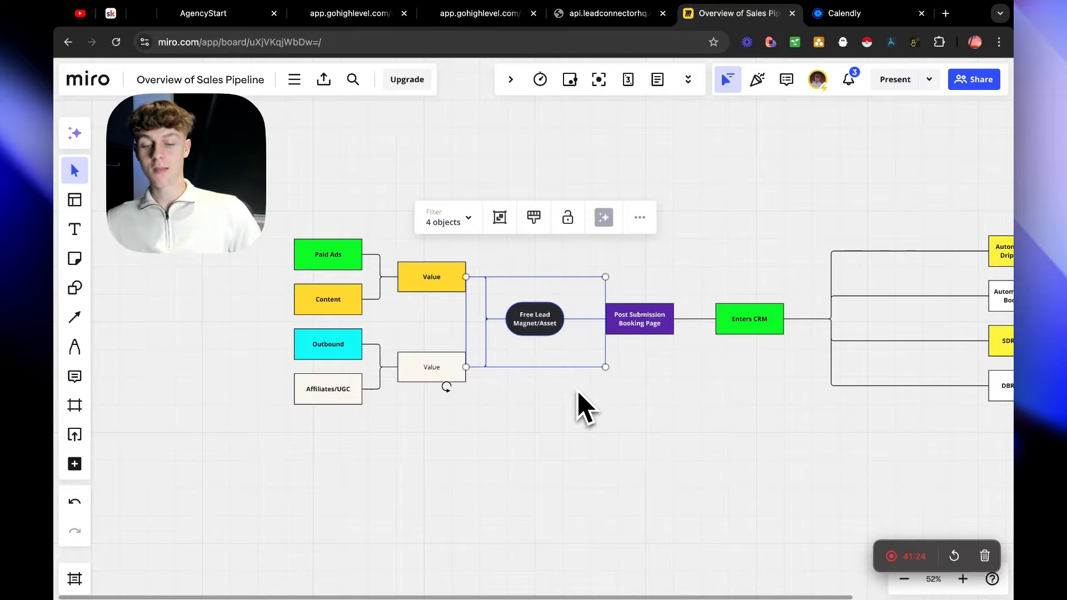
left_click(578, 392)
scroll(536, 424, "down", 2)
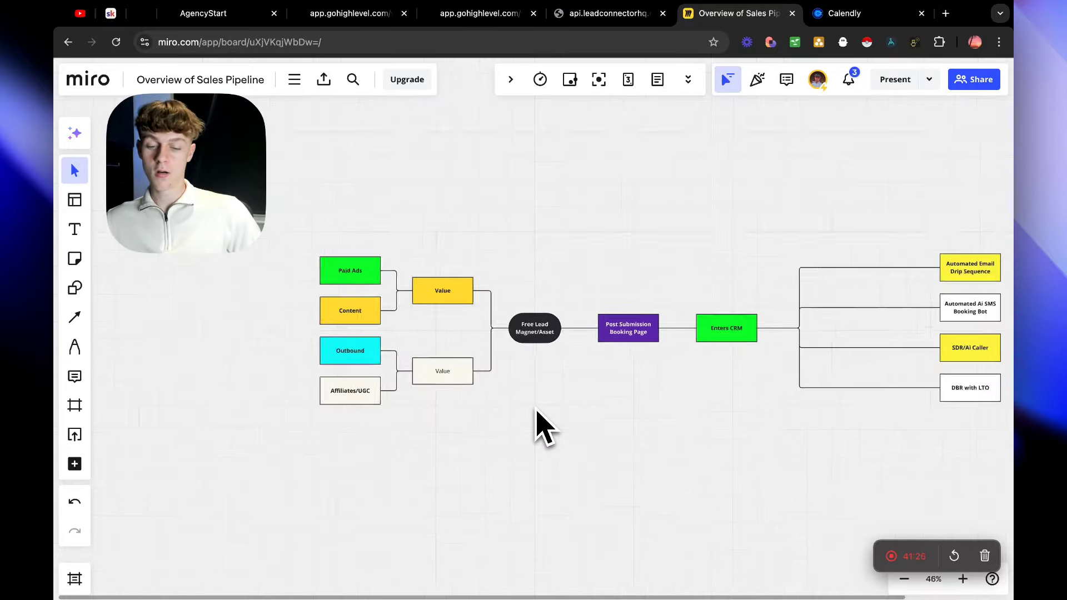
scroll(536, 411, "up", 2)
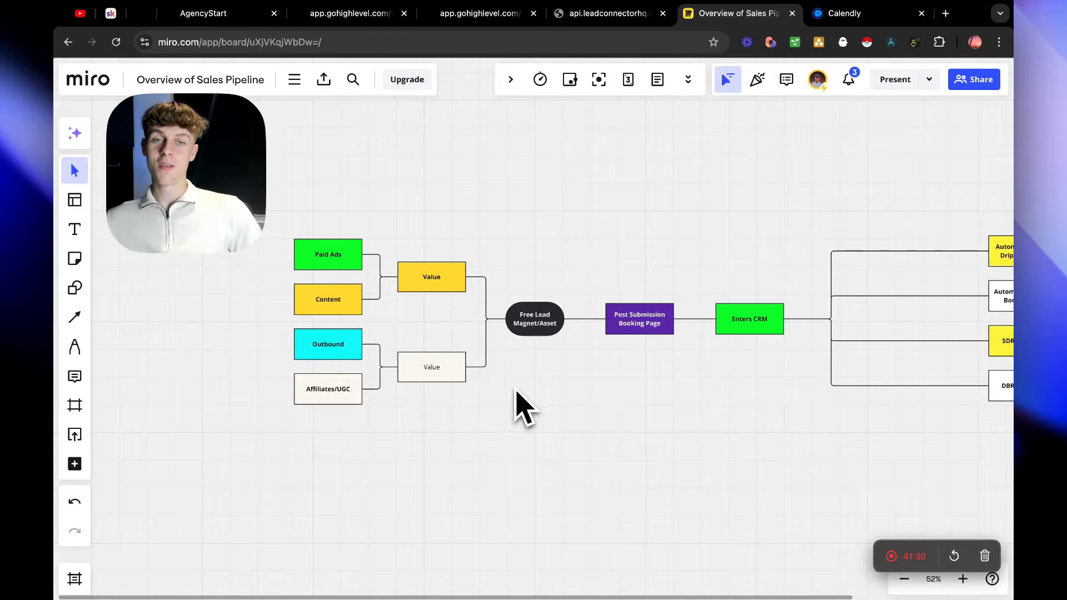
left_click_drag(505, 385, 580, 417)
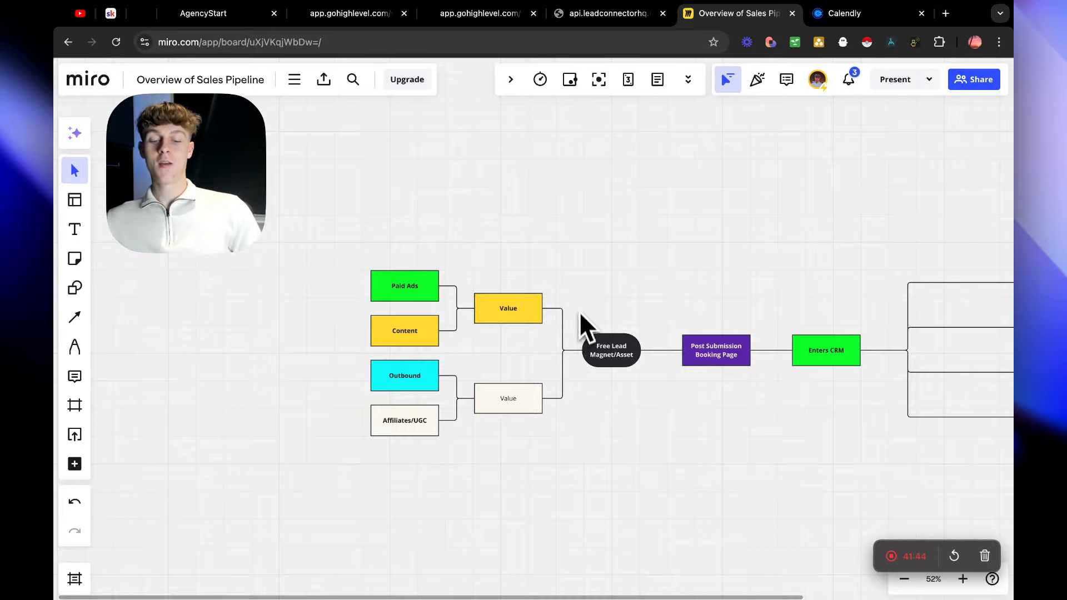
left_click_drag(576, 302, 650, 403)
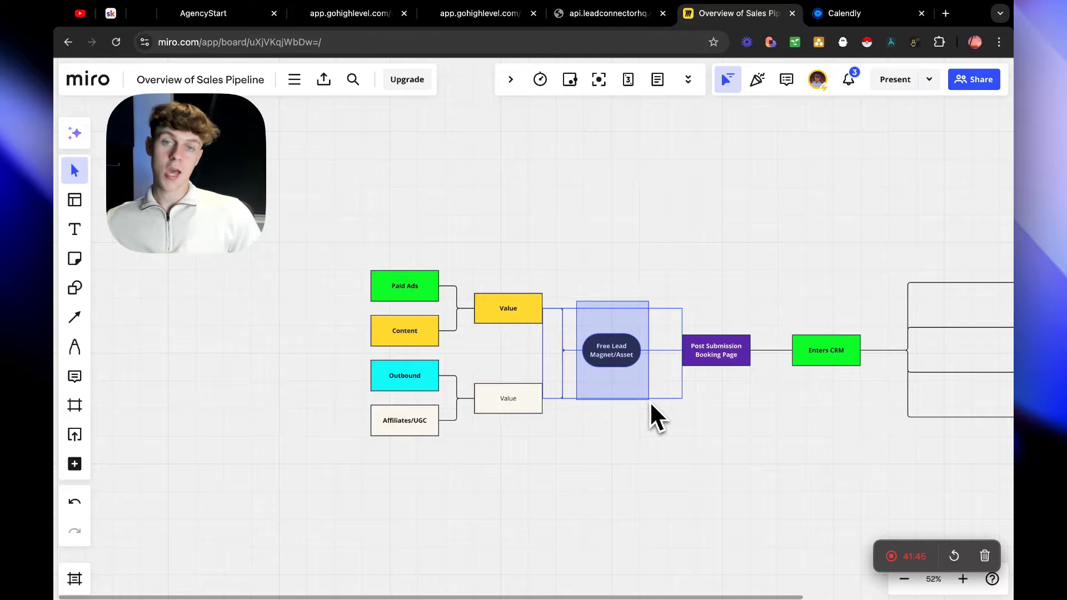
left_click_drag(649, 401, 651, 404)
left_click_drag(551, 281, 653, 414)
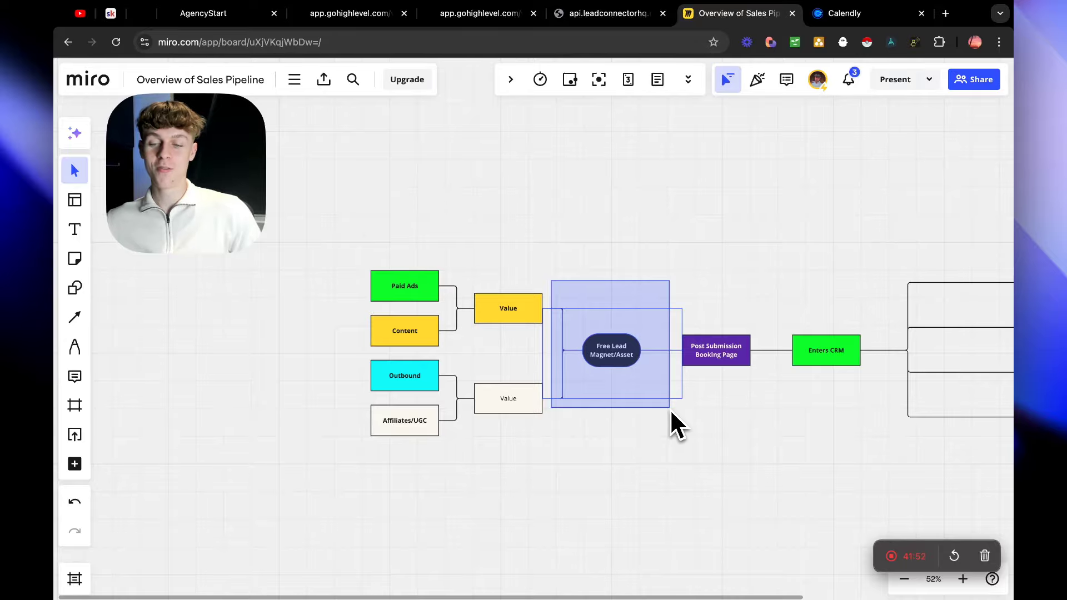
left_click_drag(670, 408, 670, 409)
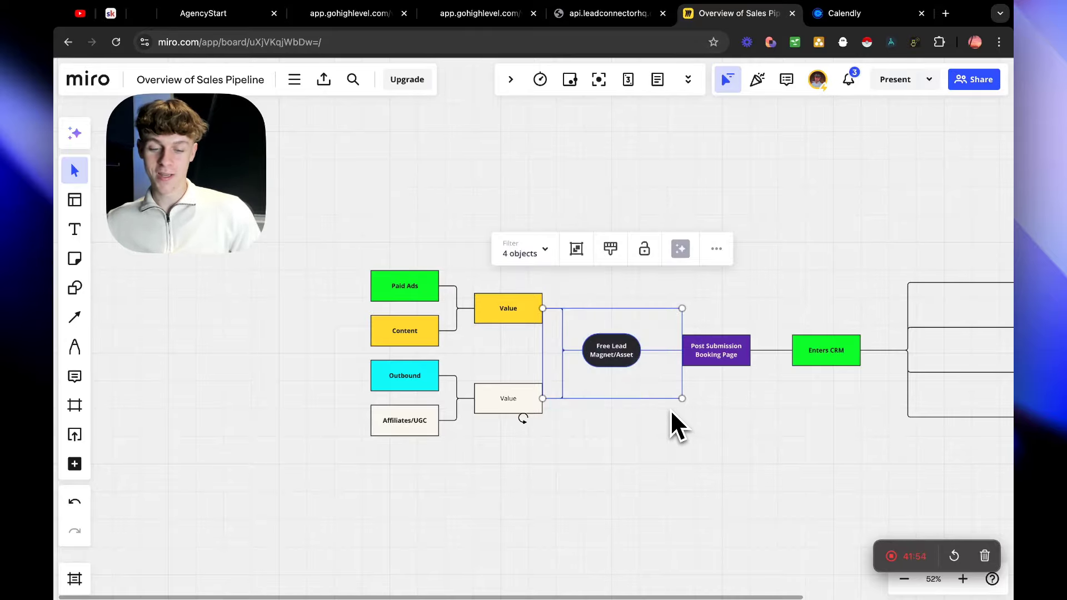
left_click(579, 333)
scroll(594, 365, "down", 5)
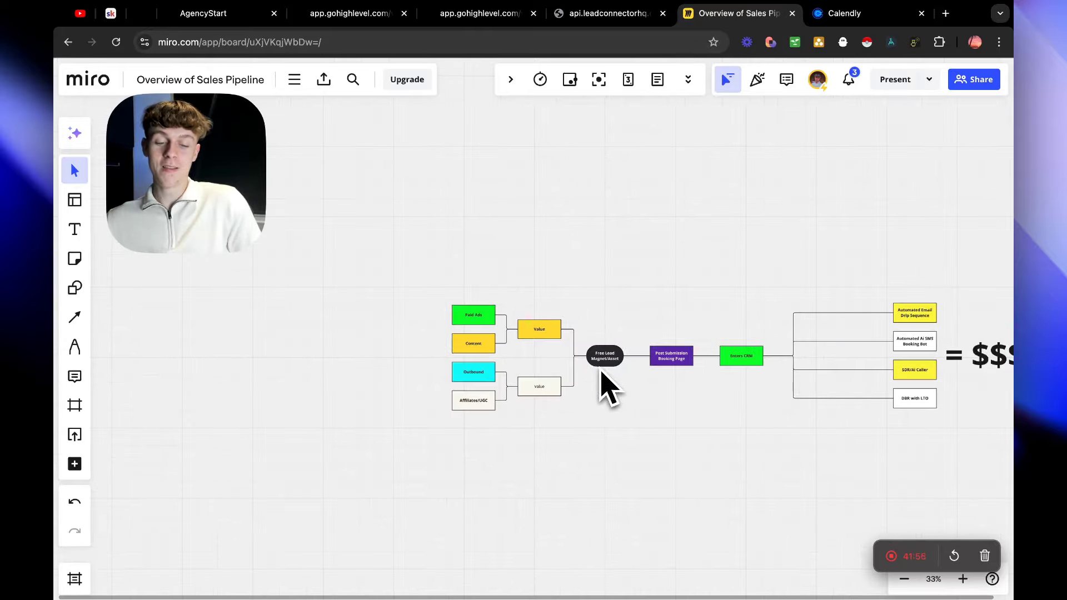